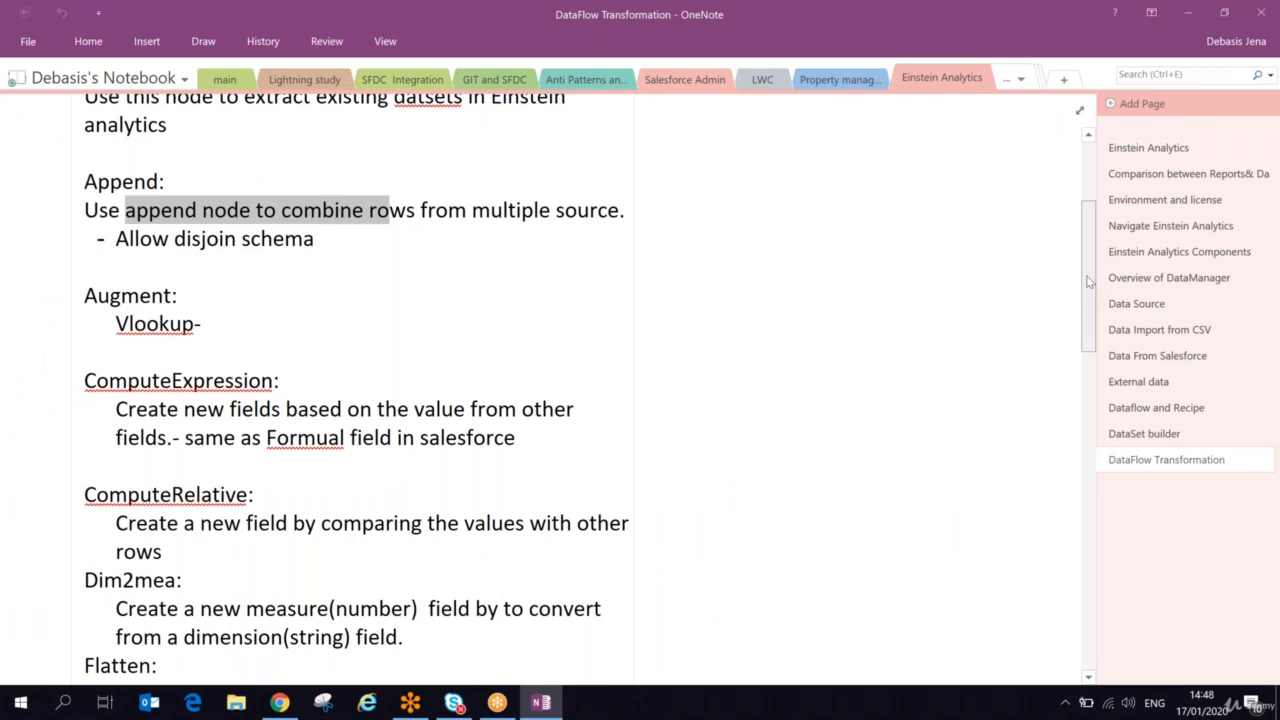
# Add a new page to the Einstein Analytics section and title it "Creating a Dataflow from scratch", with the spelling corrected.
pyautogui.scroll(5, 1090, 282)
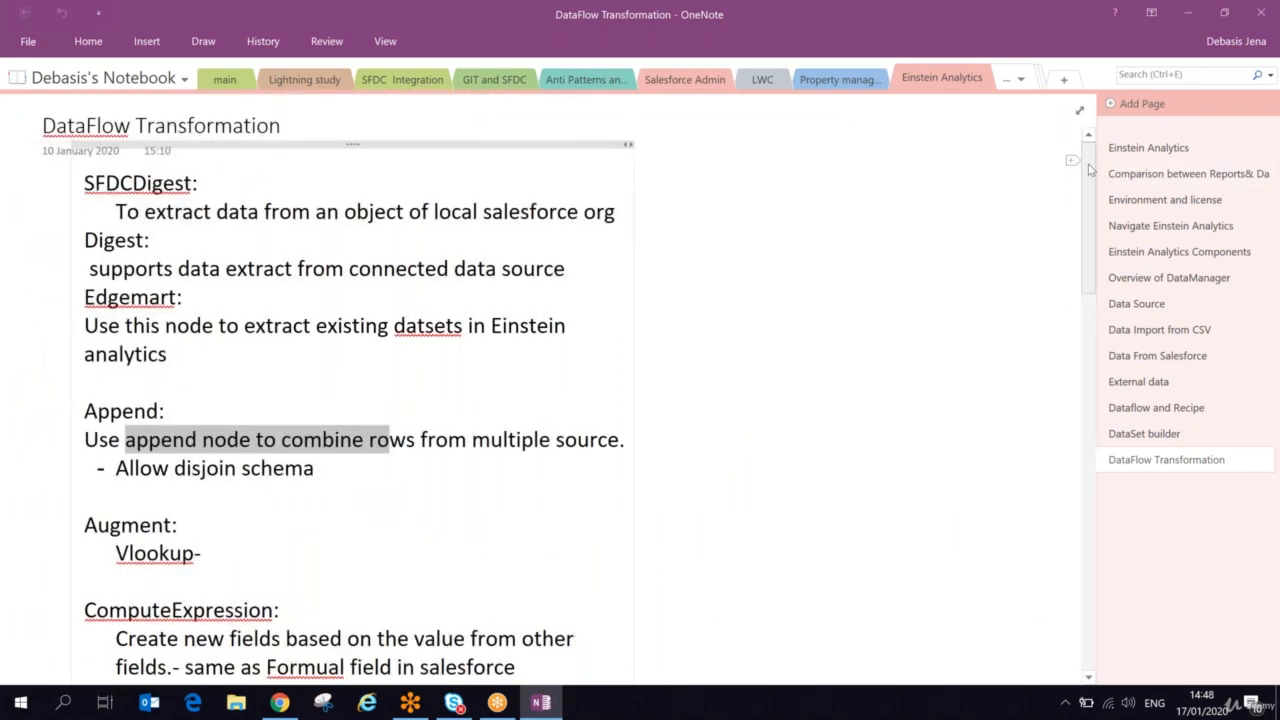
pyautogui.moveTo(1090, 170); pyautogui.dragTo(1095, 198)
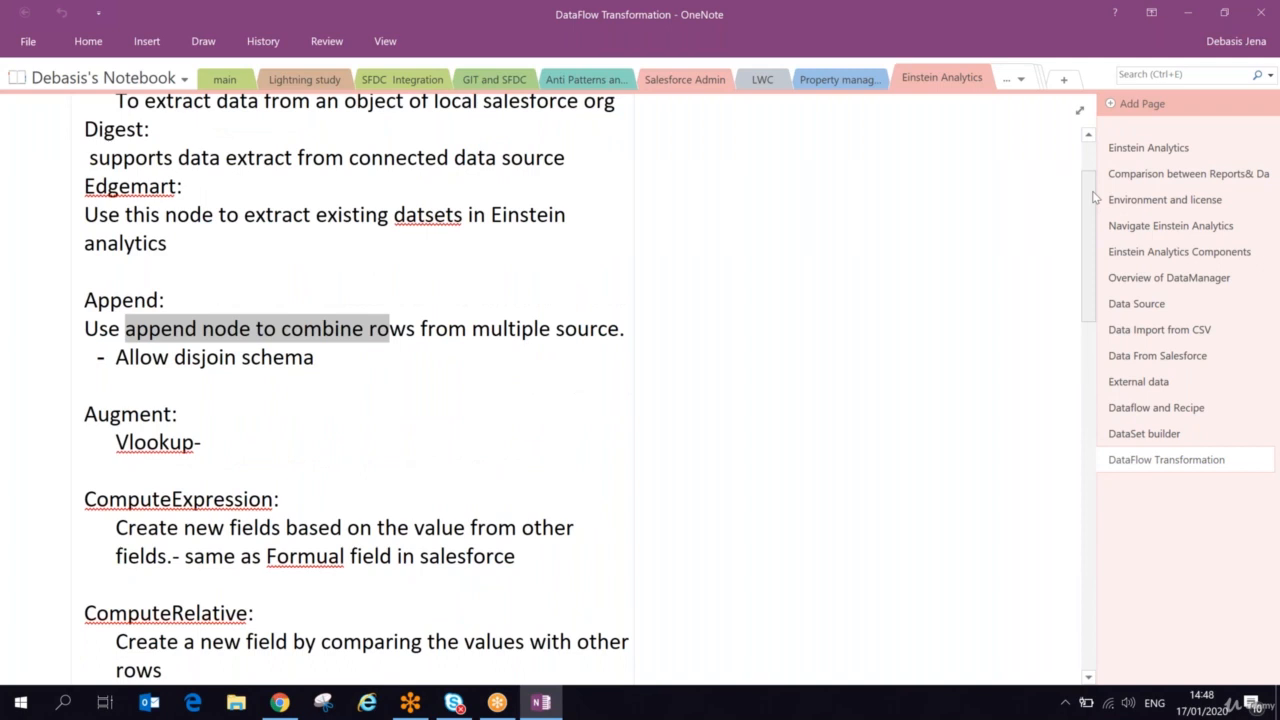
pyautogui.click(1135, 104)
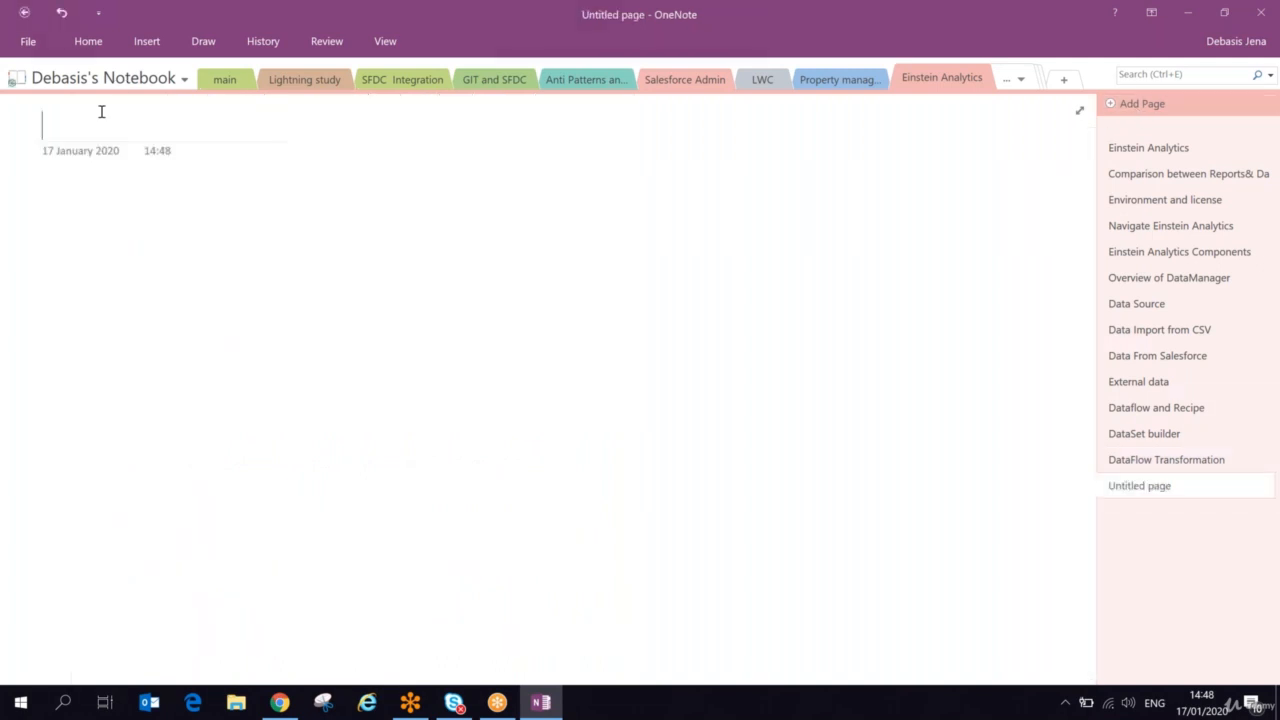
pyautogui.write('Create')
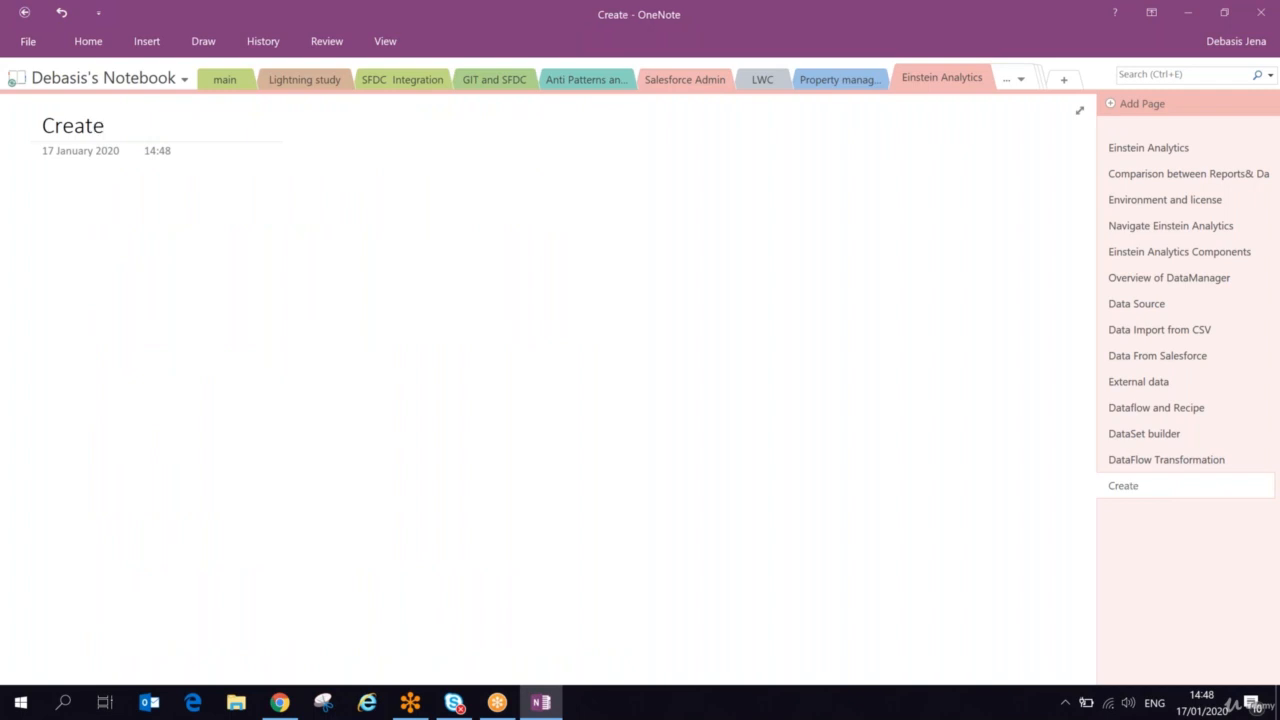
pyautogui.write('ing a D')
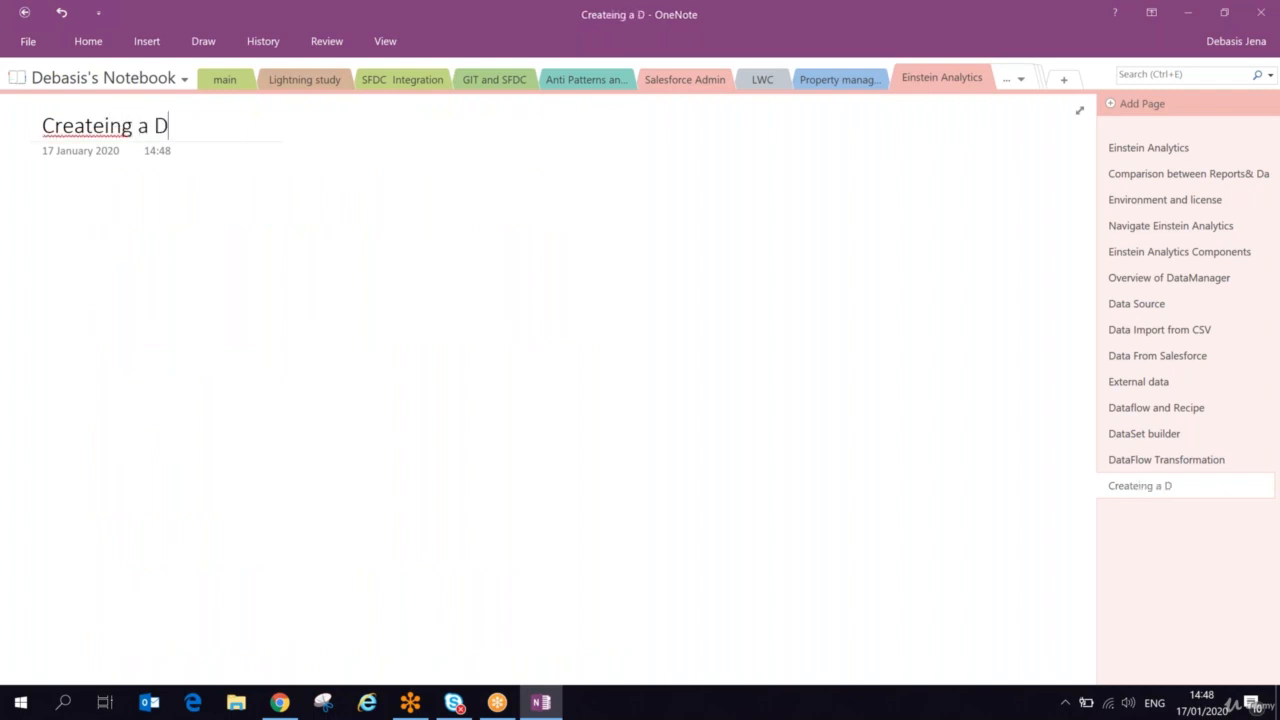
pyautogui.write('ataflow f')
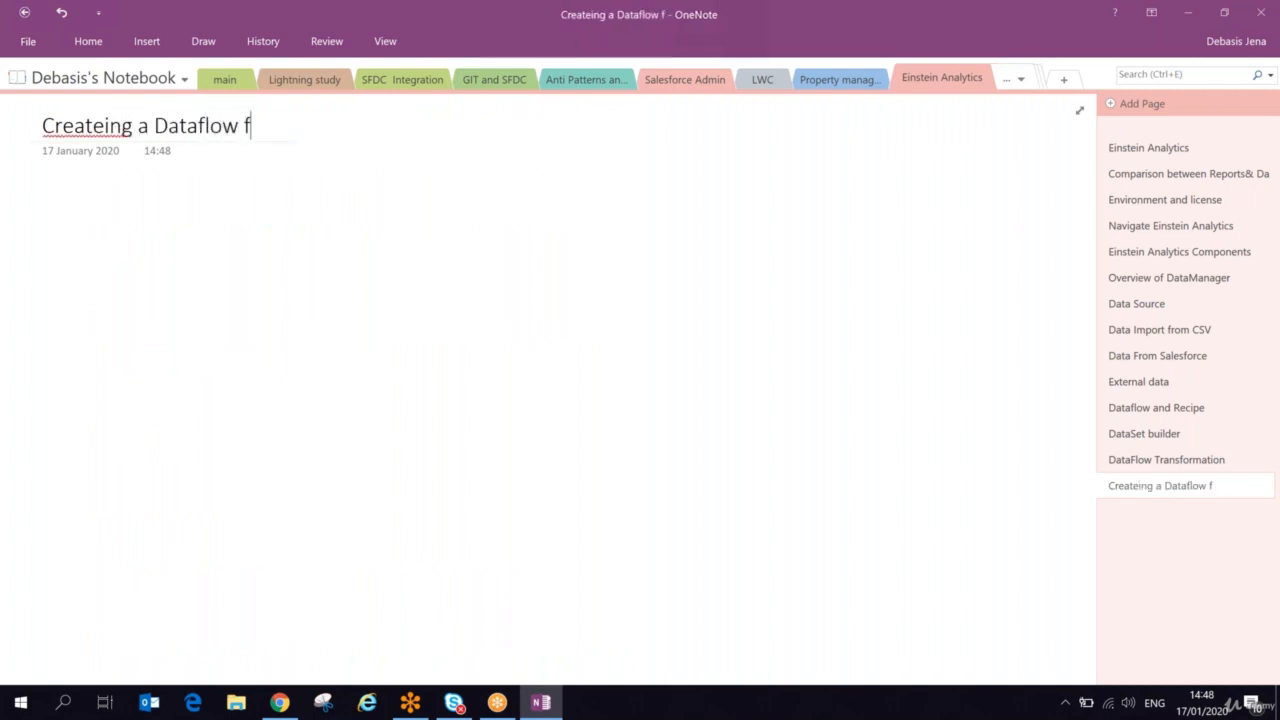
pyautogui.write('rom scratch')
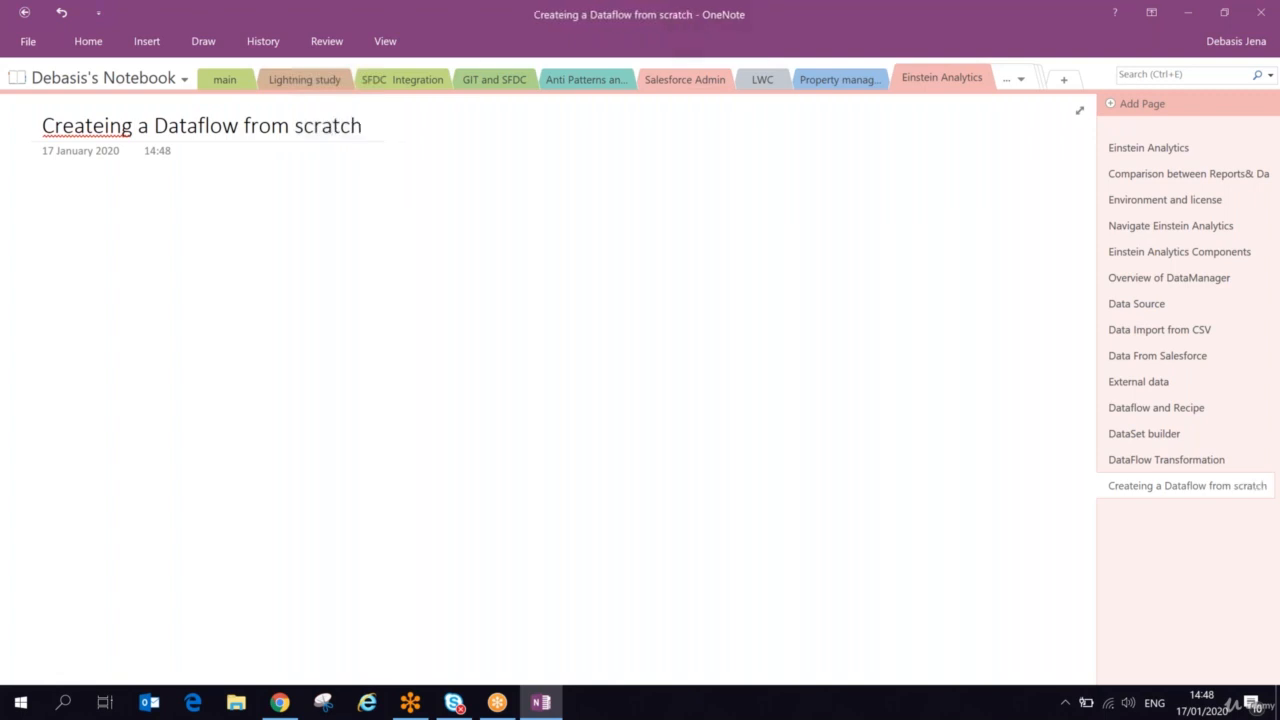
pyautogui.rightClick(97, 122)
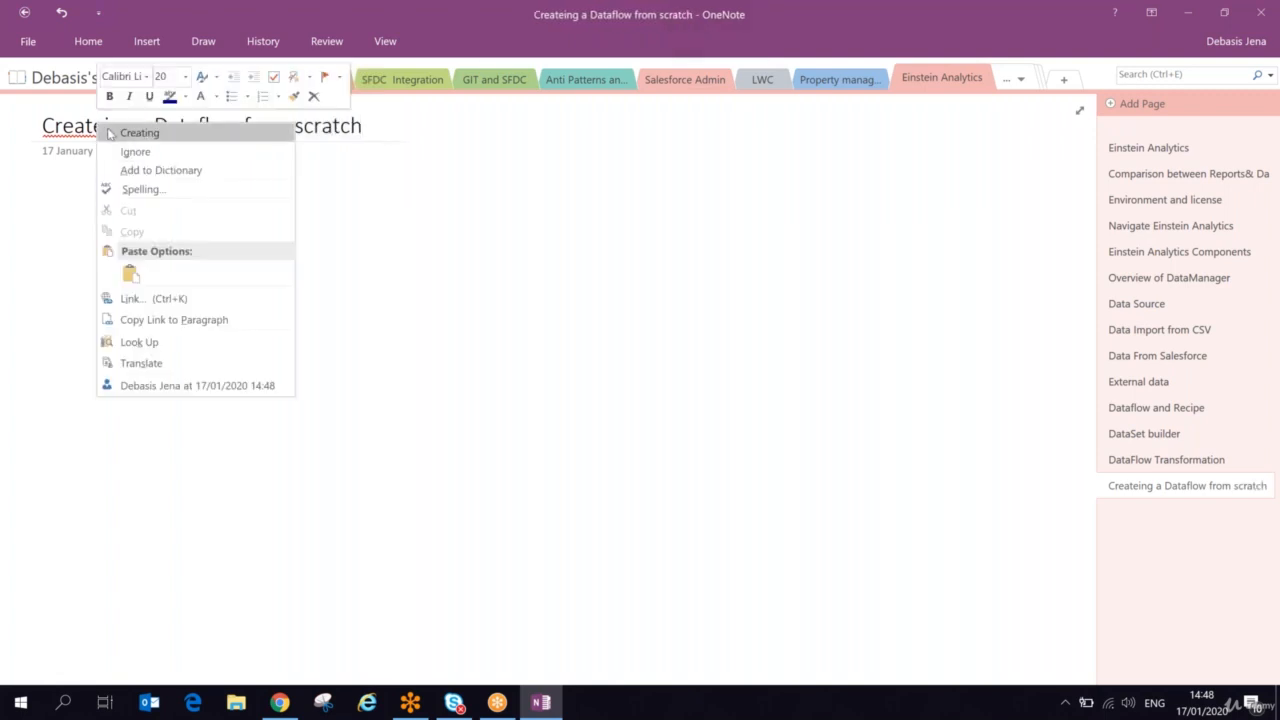
pyautogui.click(106, 134)
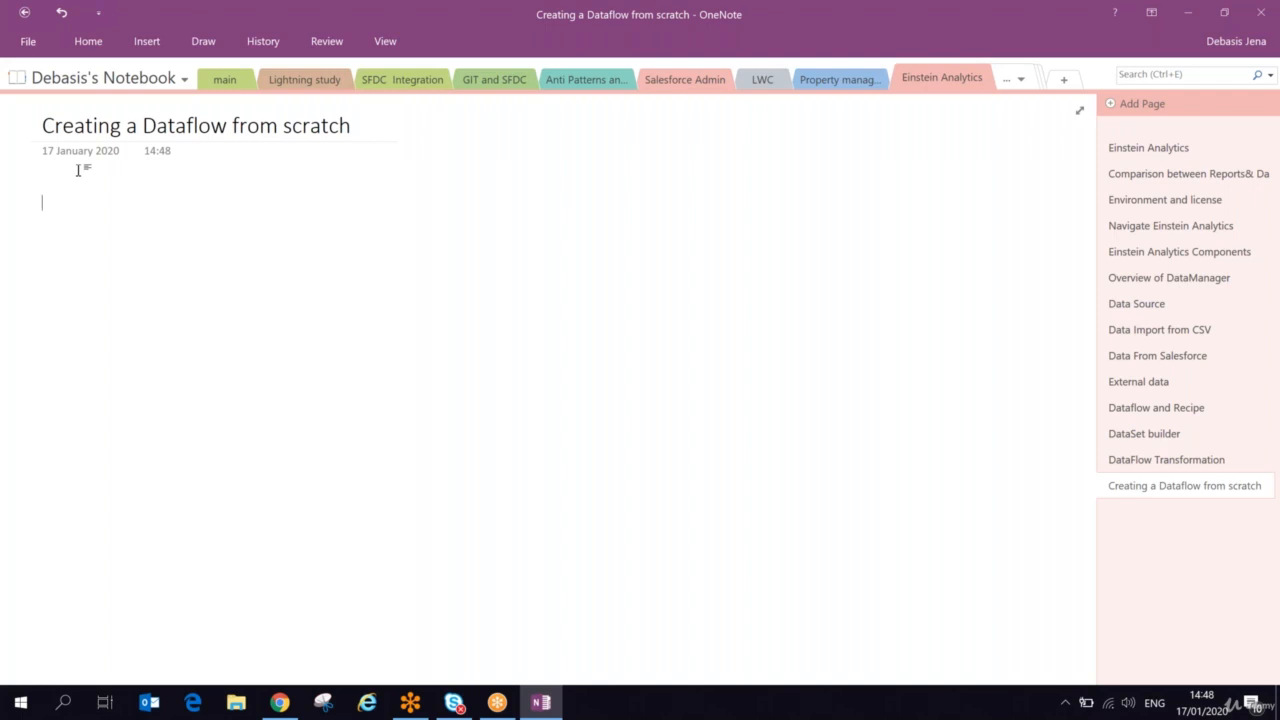
# Start the page's body note with "Build a datf" and set its font size to 18.
pyautogui.write('Build a datf')
pyautogui.hotkey('ctrl', 'a')
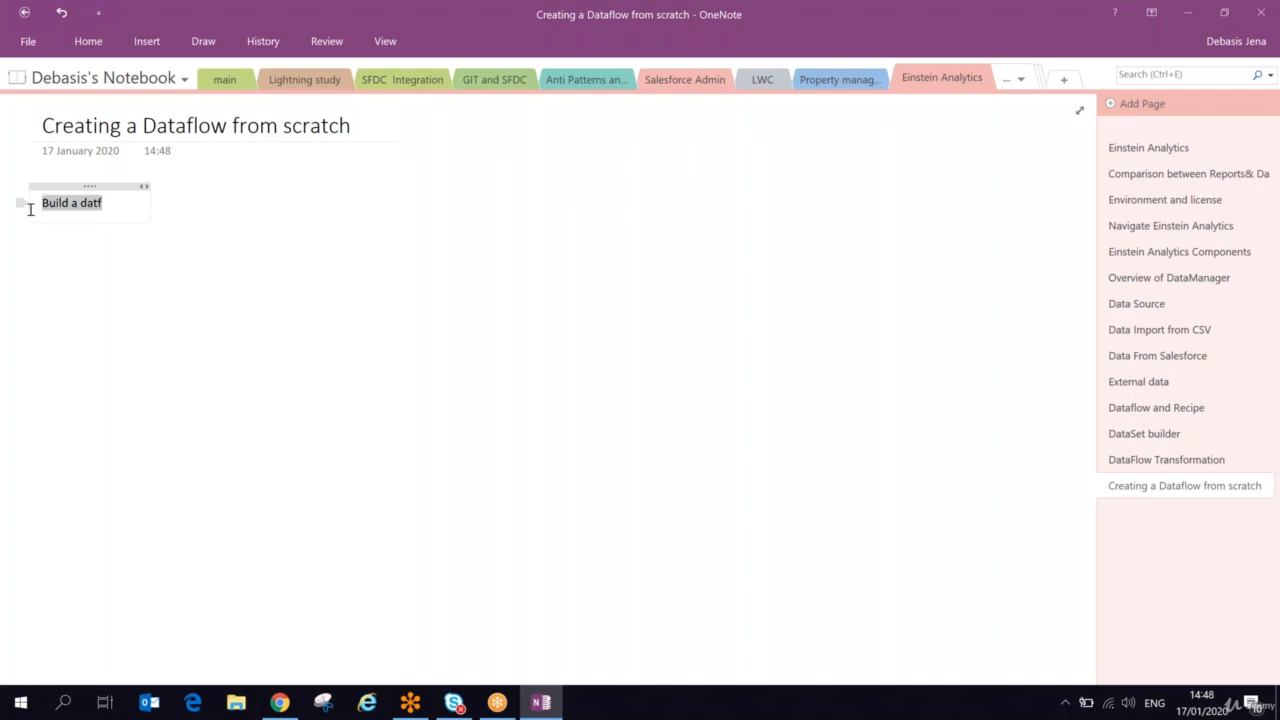
pyautogui.click(100, 43)
pyautogui.click(276, 78)
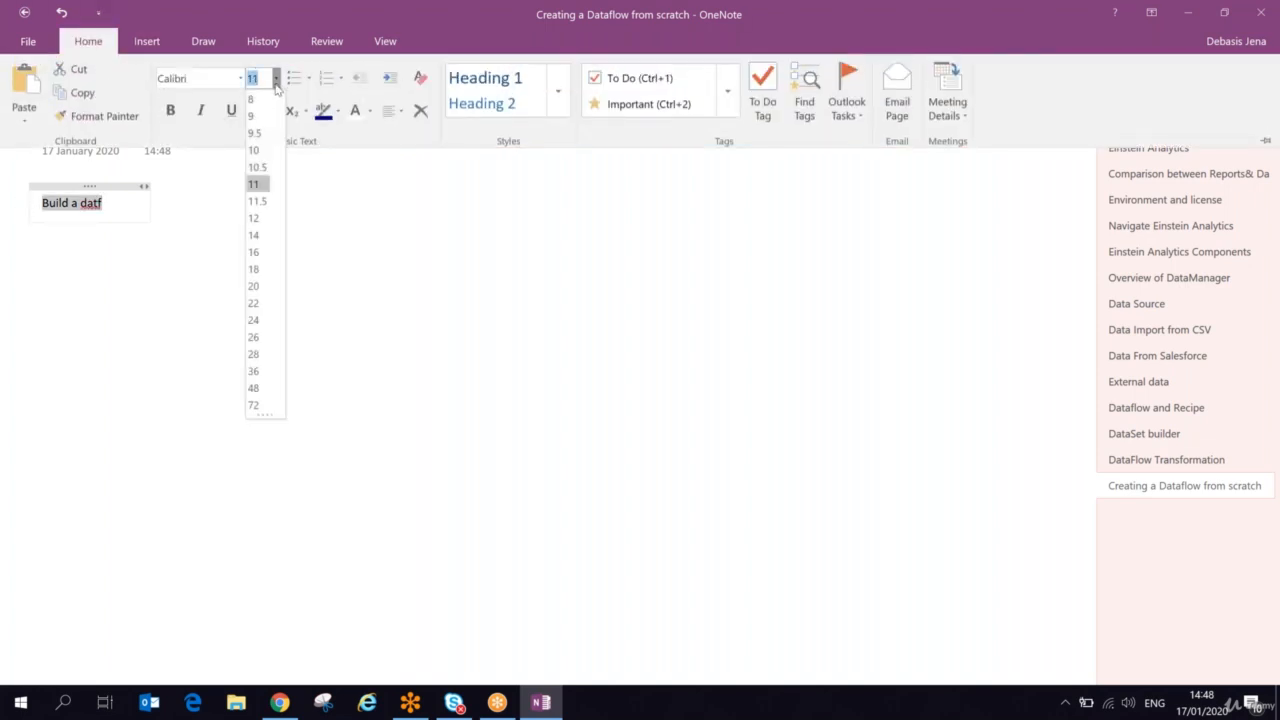
pyautogui.click(253, 273)
pyautogui.click(150, 207)
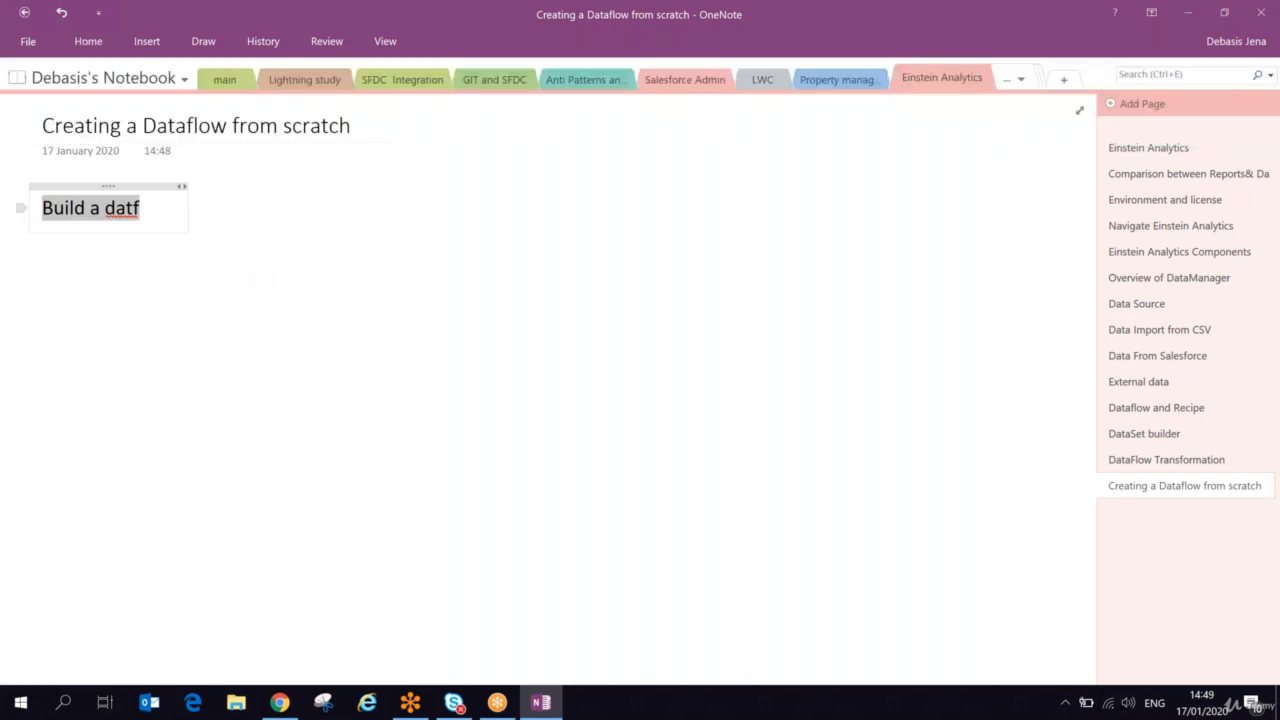
# Complete the note's opening line as "Build a datflow to extract all opportunities with few fileds".
pyautogui.click(150, 207)
pyautogui.write('low')
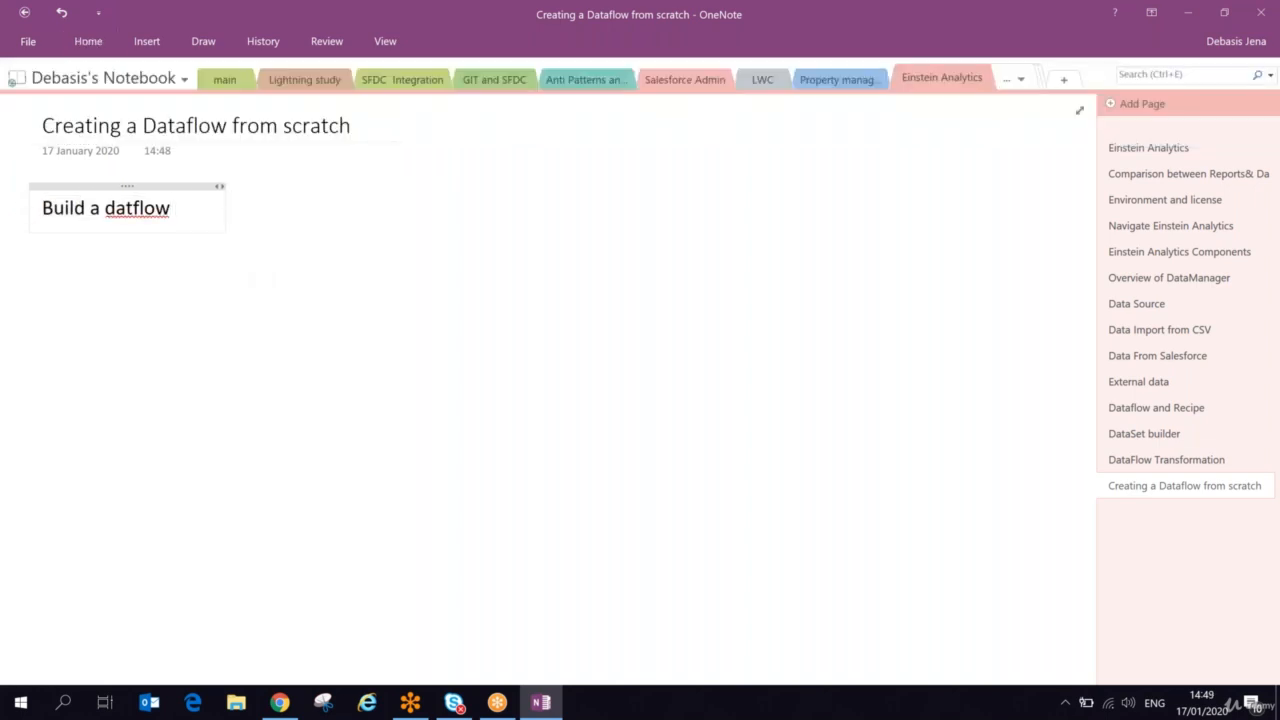
pyautogui.write(' to extract a')
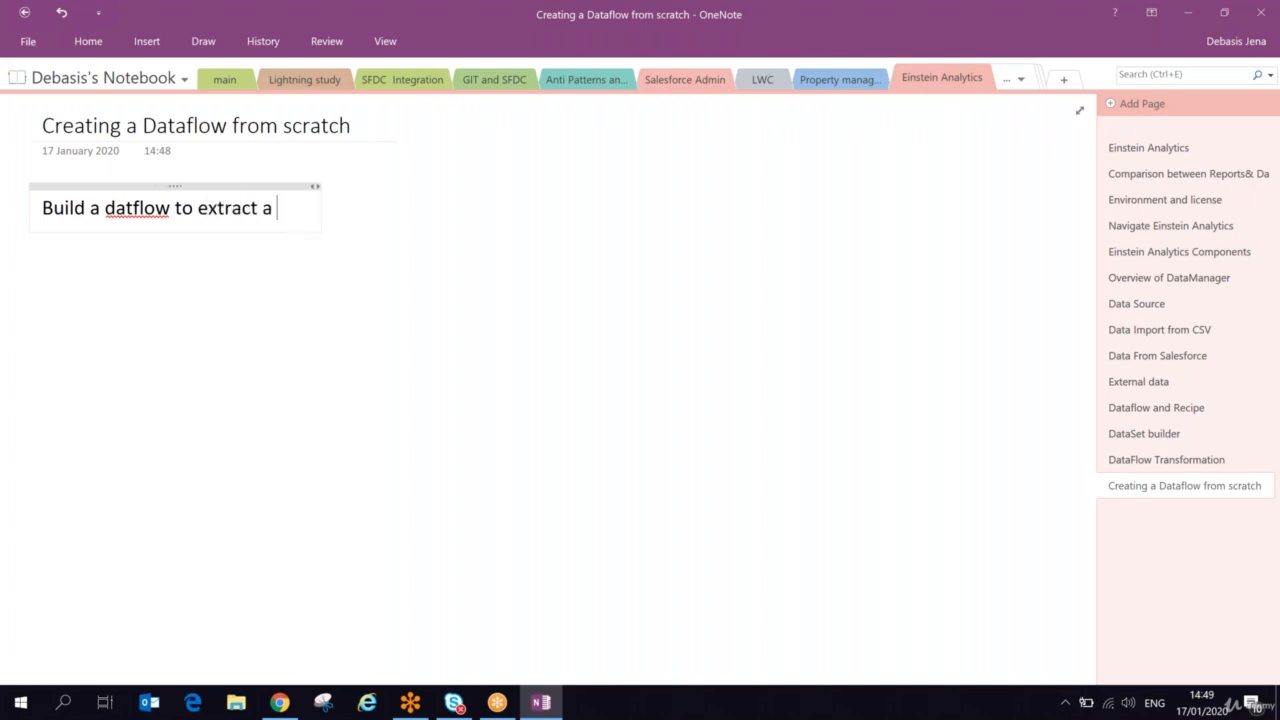
pyautogui.write('ll opportunities ')
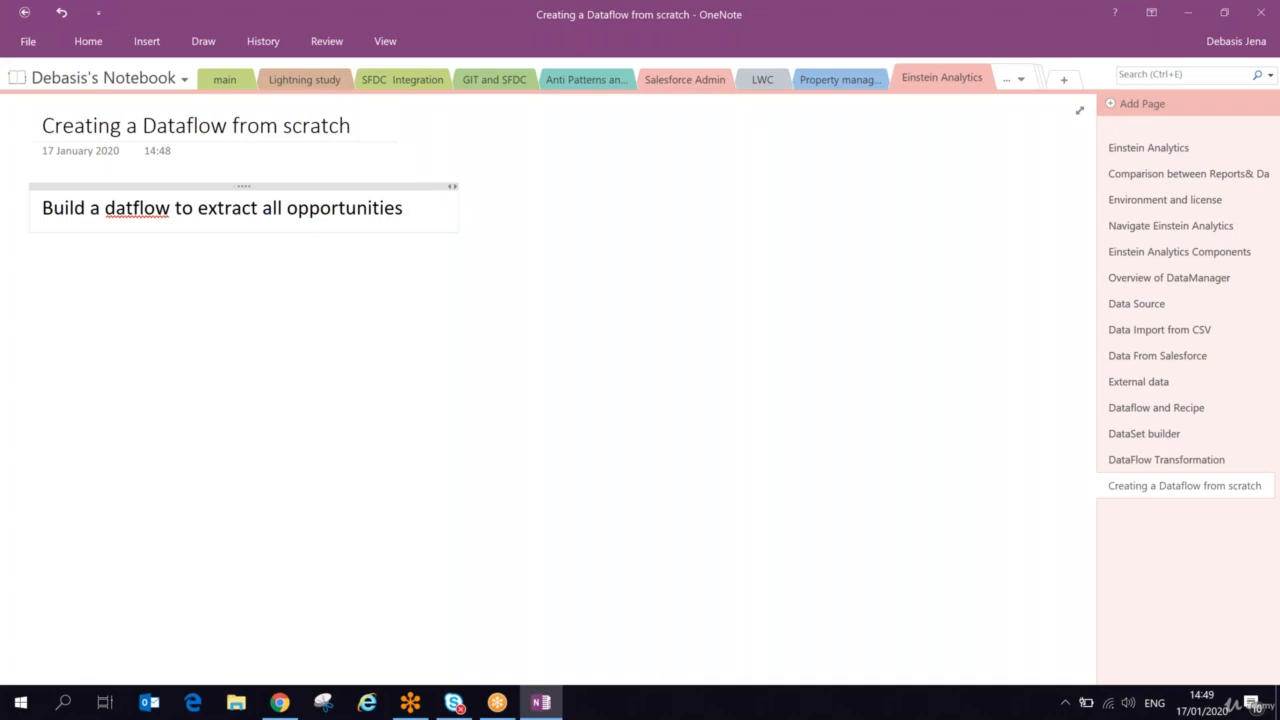
pyautogui.write('with few')
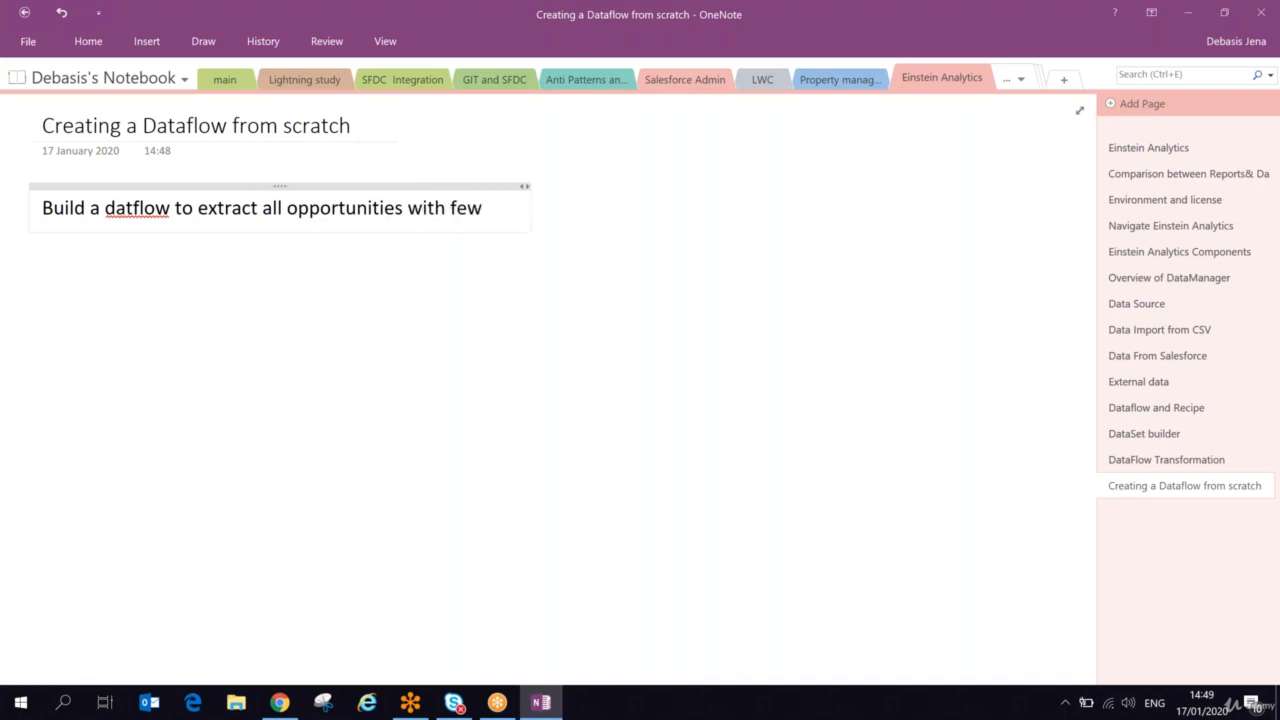
pyautogui.write(' fileds ')
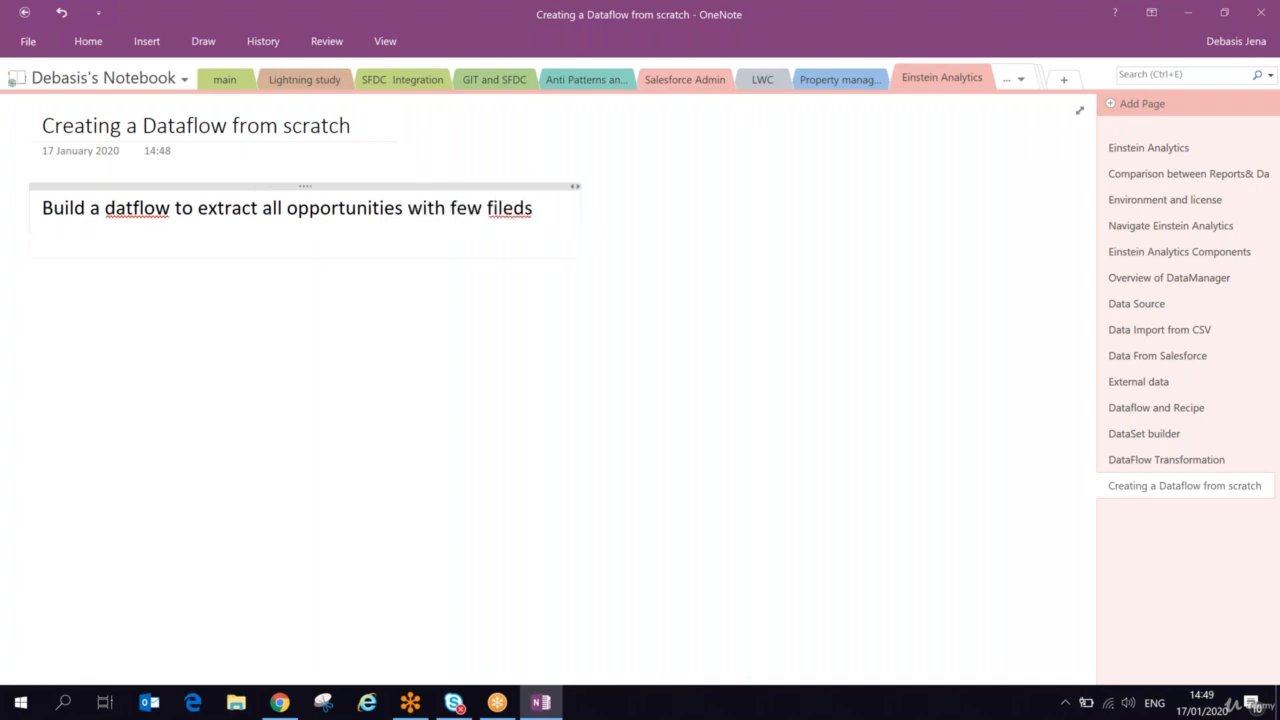
# Add a dashed bullet below the opening line reading "Opp id, name , owner , account name, Type=New business".
pyautogui.write('- Opp id')
pyautogui.press('Return')
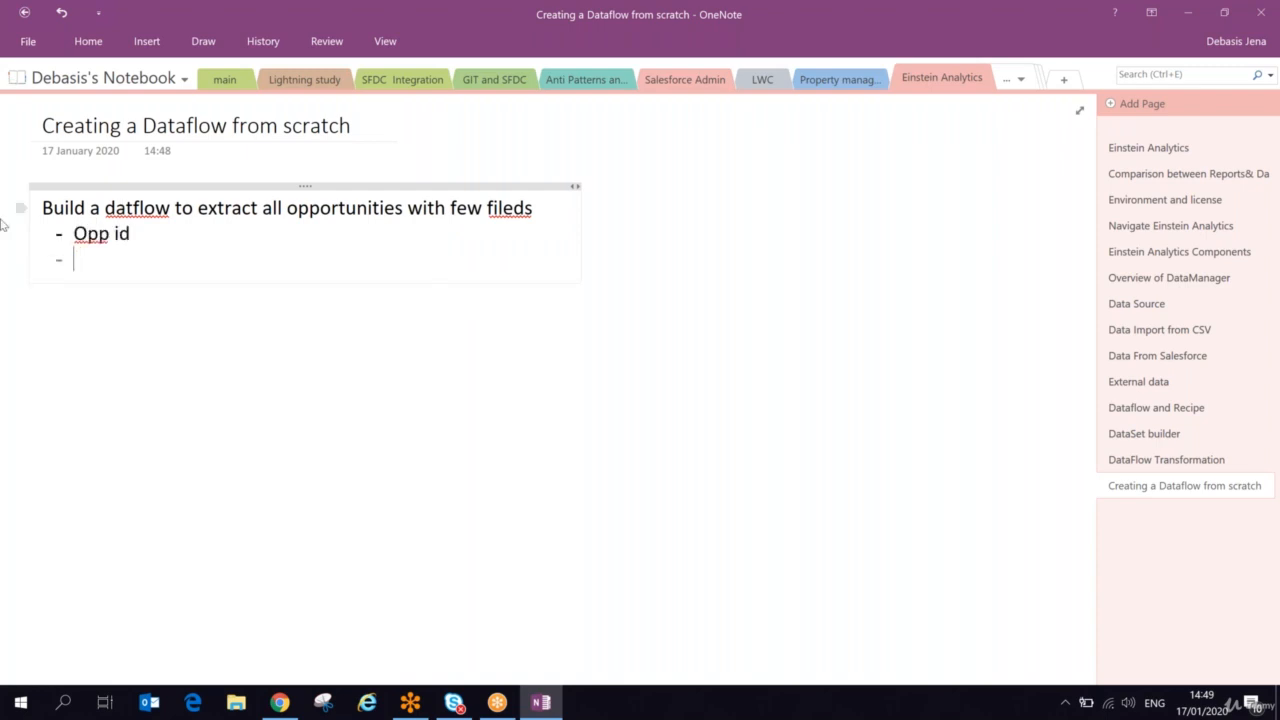
pyautogui.press('BackSpace')
pyautogui.press('BackSpace')
pyautogui.write(', name , owner ,')
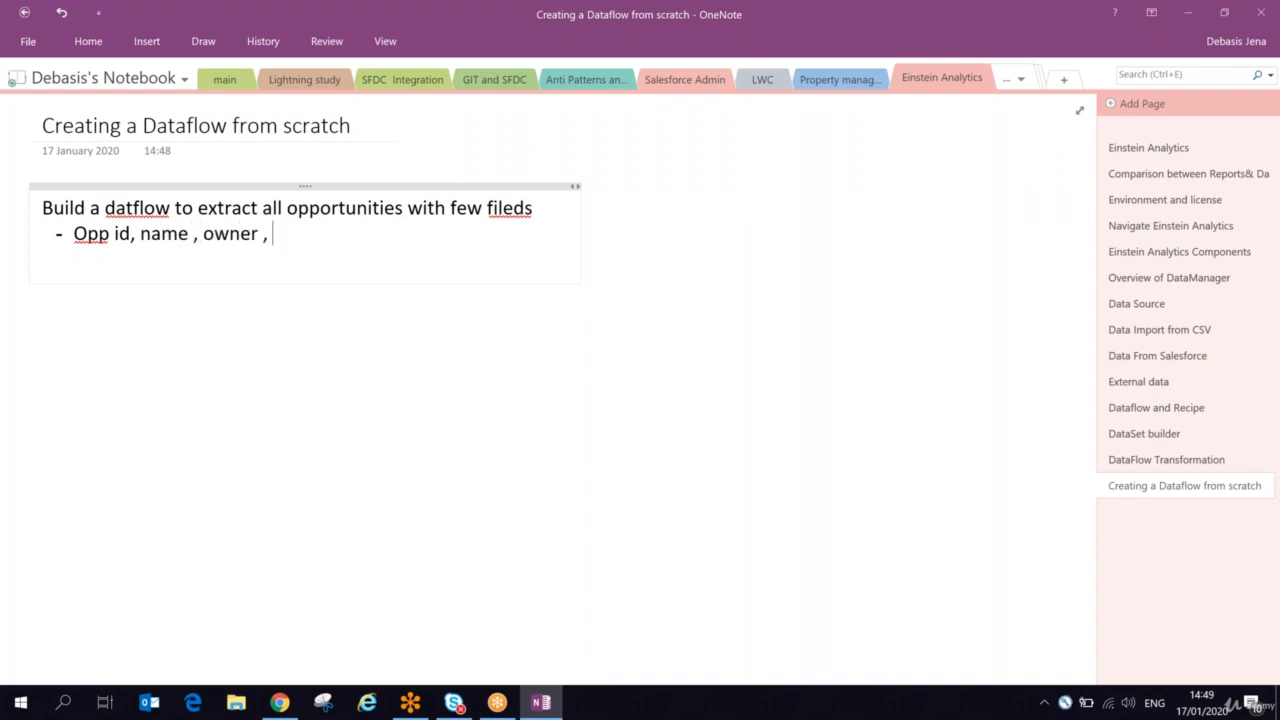
pyautogui.write(' account name')
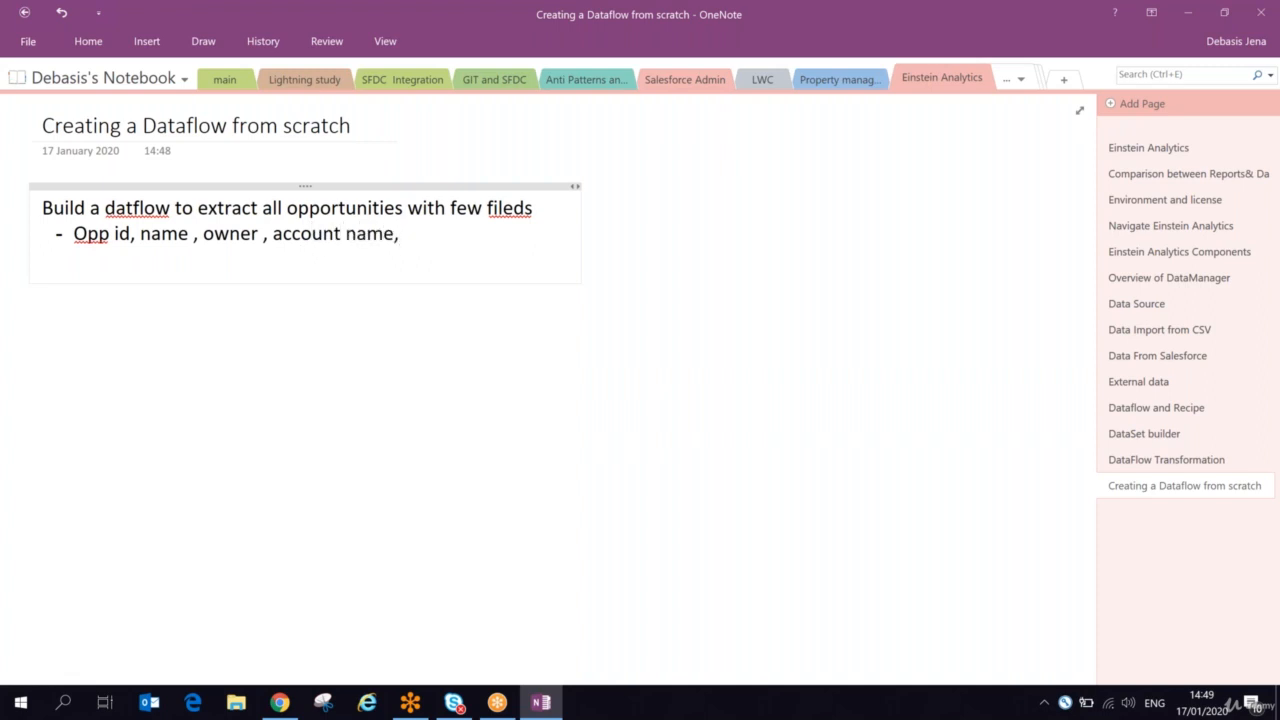
pyautogui.write(', Type=New business')
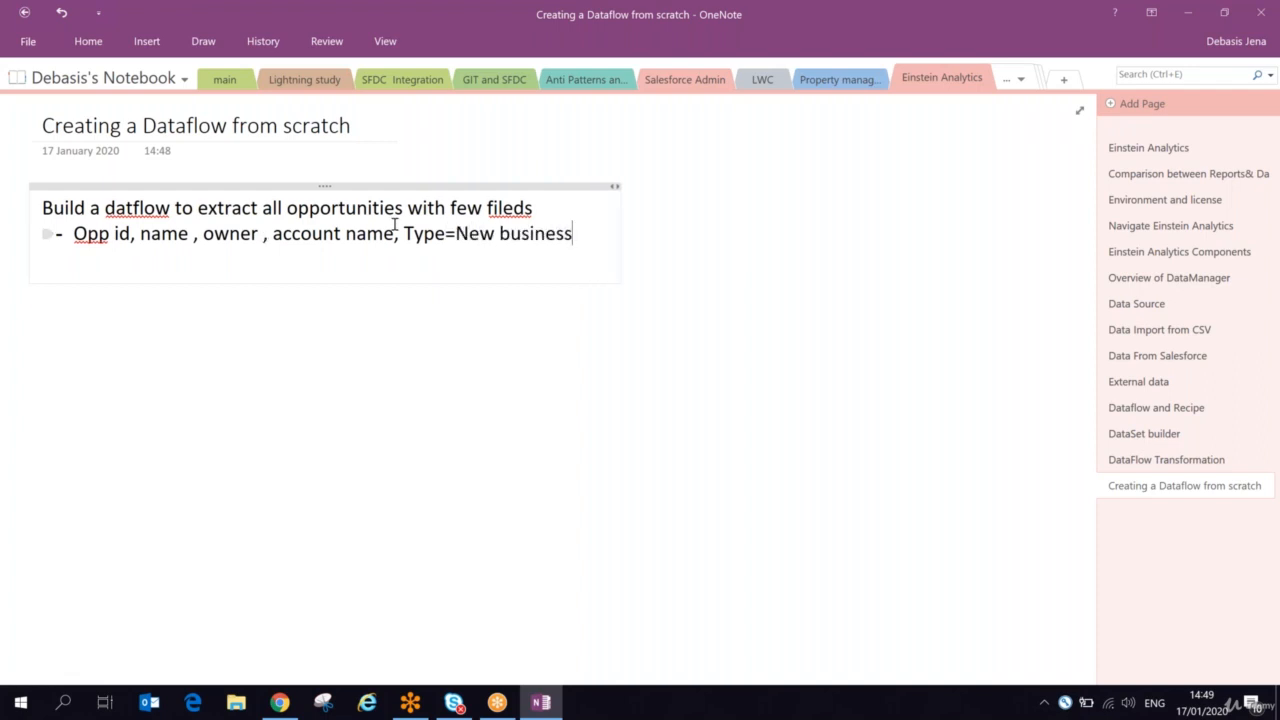
# Split "Type=New business" onto its own bullet and extend it with "then Yes, No".
pyautogui.click(405, 233)
pyautogui.press('Return')
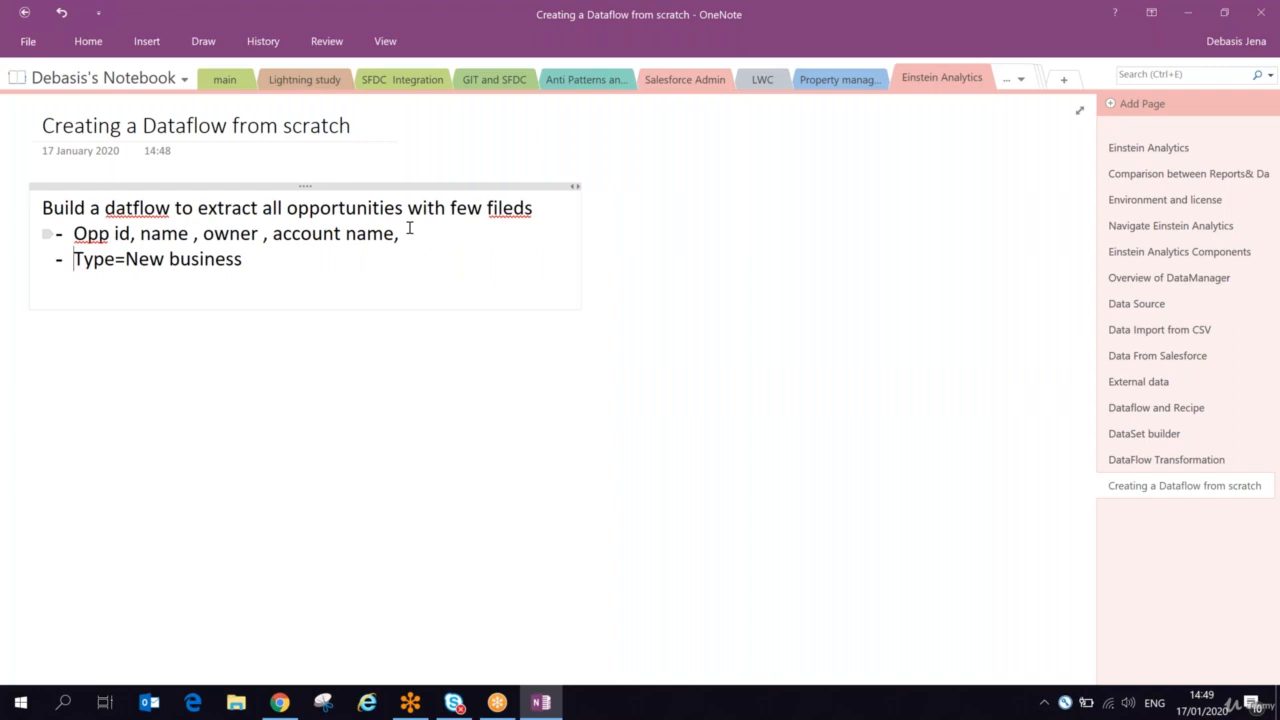
pyautogui.click(278, 259)
pyautogui.write('then Yes,')
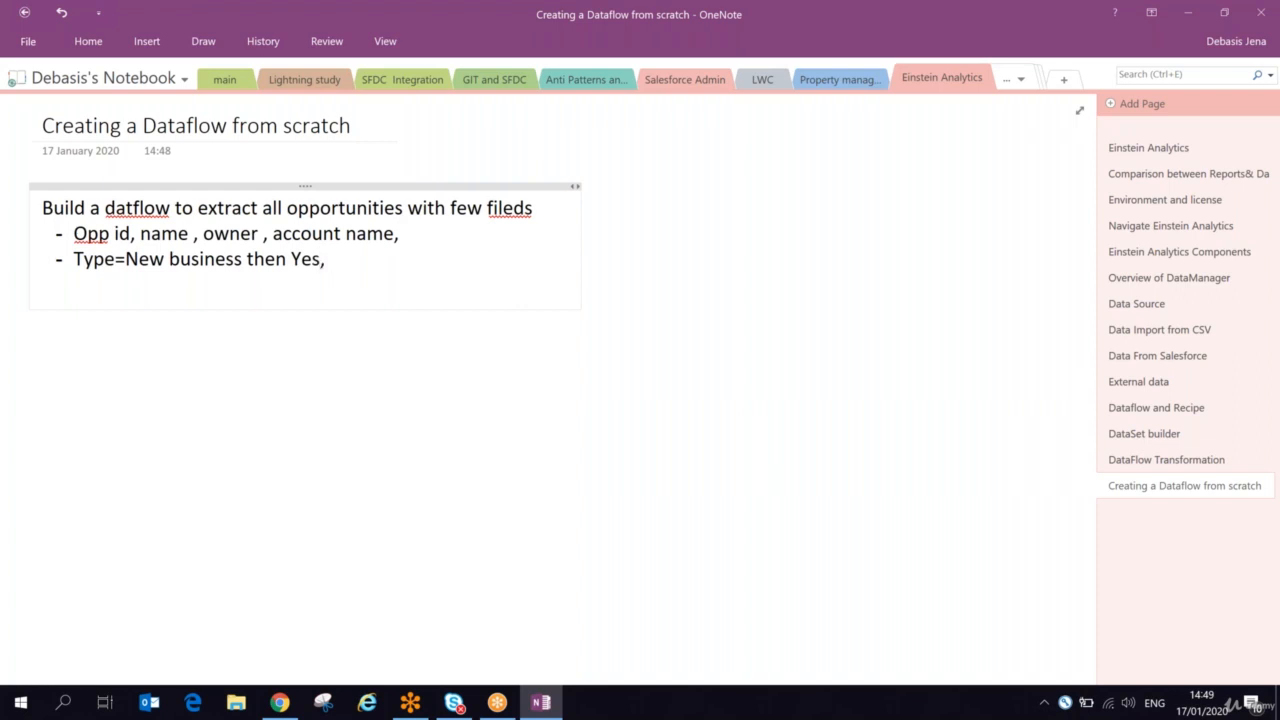
pyautogui.write(' No')
pyautogui.moveTo(74, 258); pyautogui.dragTo(112, 258)
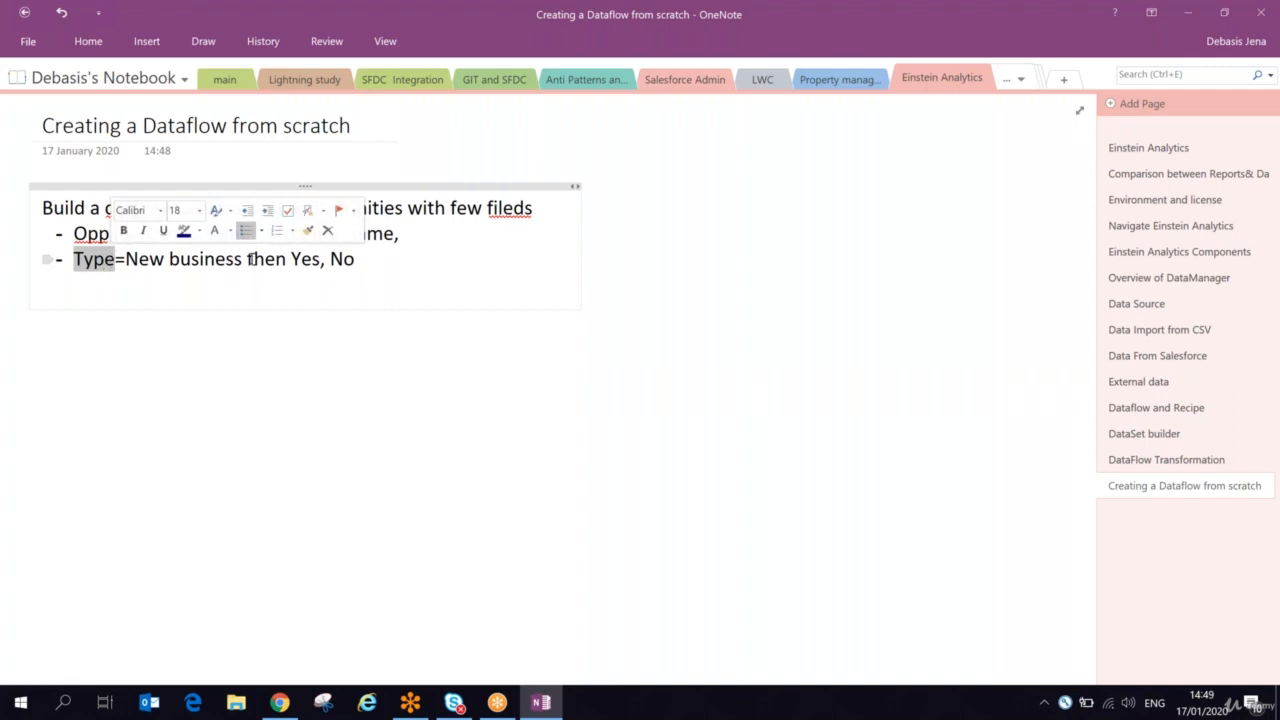
# Add two more bullets below the Type line, "Opp stage" and "Amount".
pyautogui.click(366, 260)
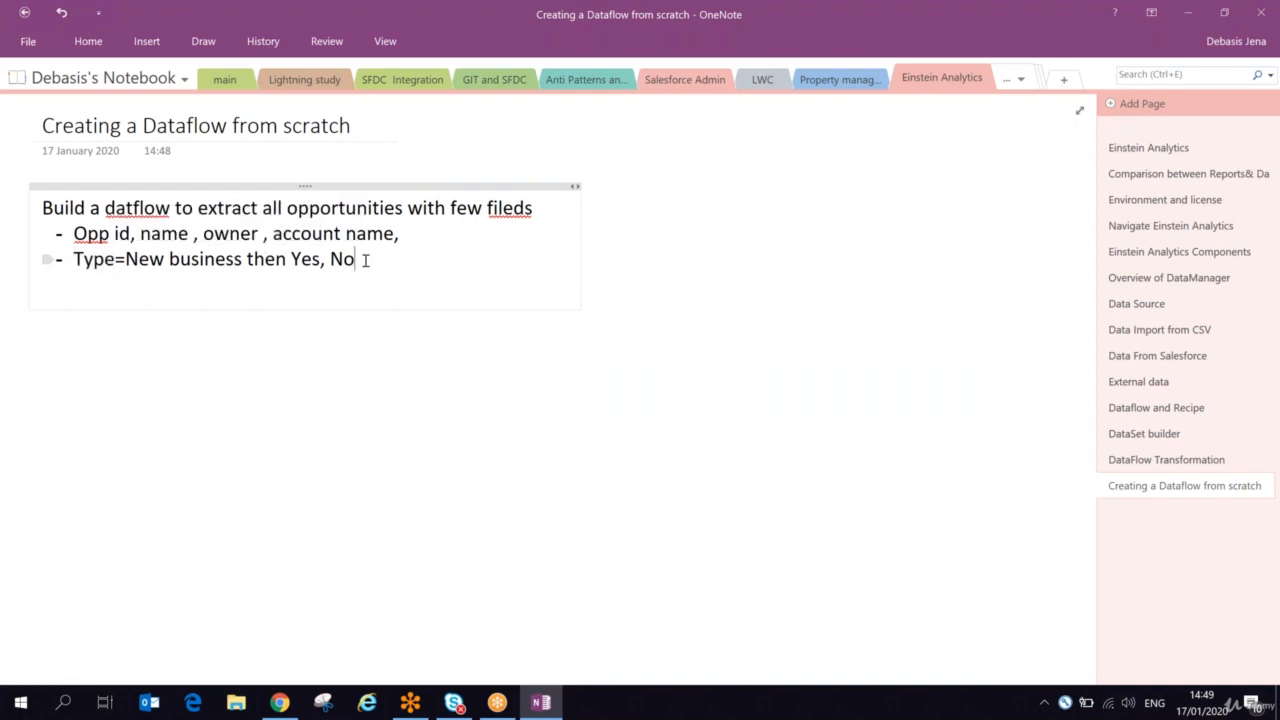
pyautogui.press('Return')
pyautogui.write('Opp ')
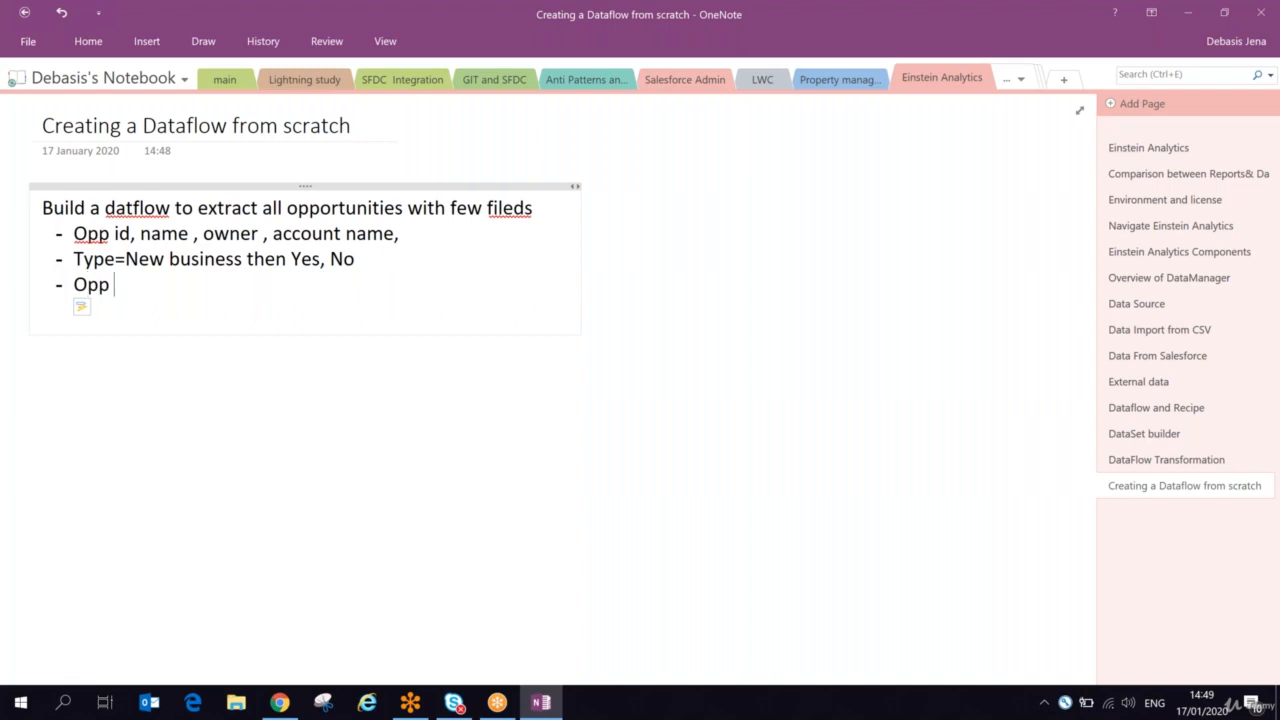
pyautogui.write('stage')
pyautogui.press('Return')
pyautogui.write('A')
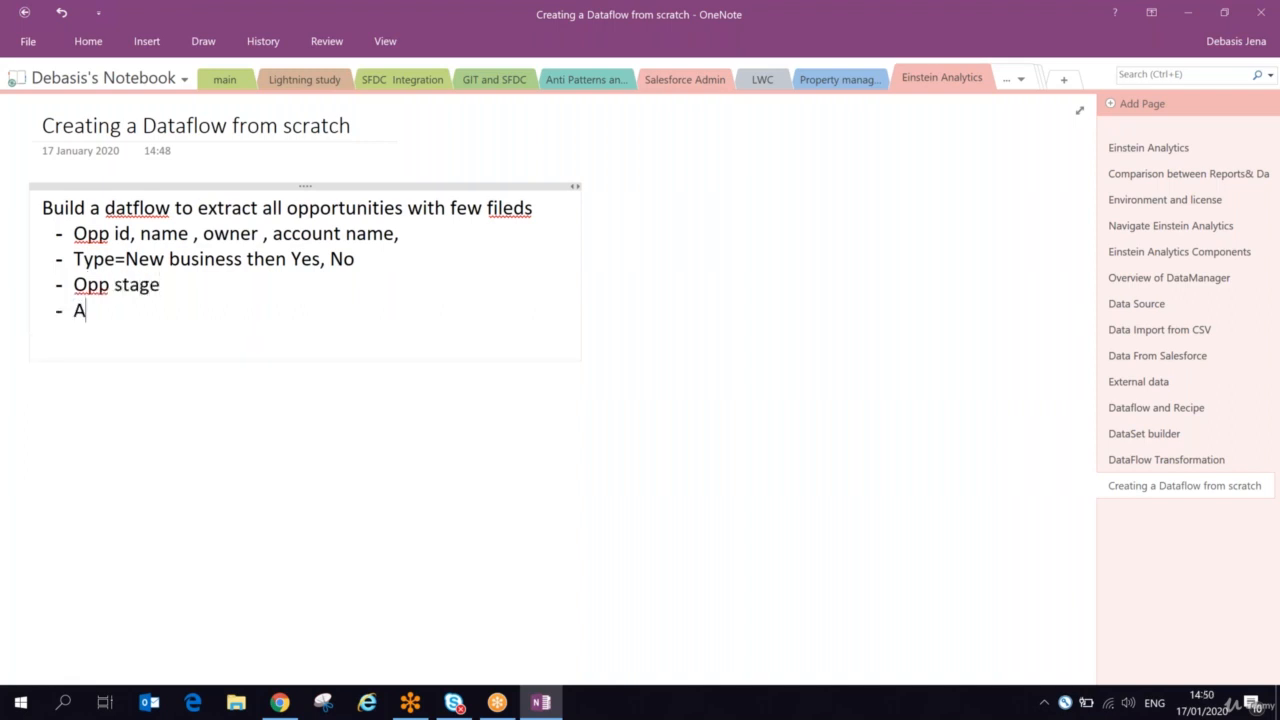
pyautogui.write('mount')
pyautogui.press('Return')
pyautogui.press('BackSpace')
# Add a bullet below Amount reading "Filter: only not closed lost and amount >0".
pyautogui.write('Filter')
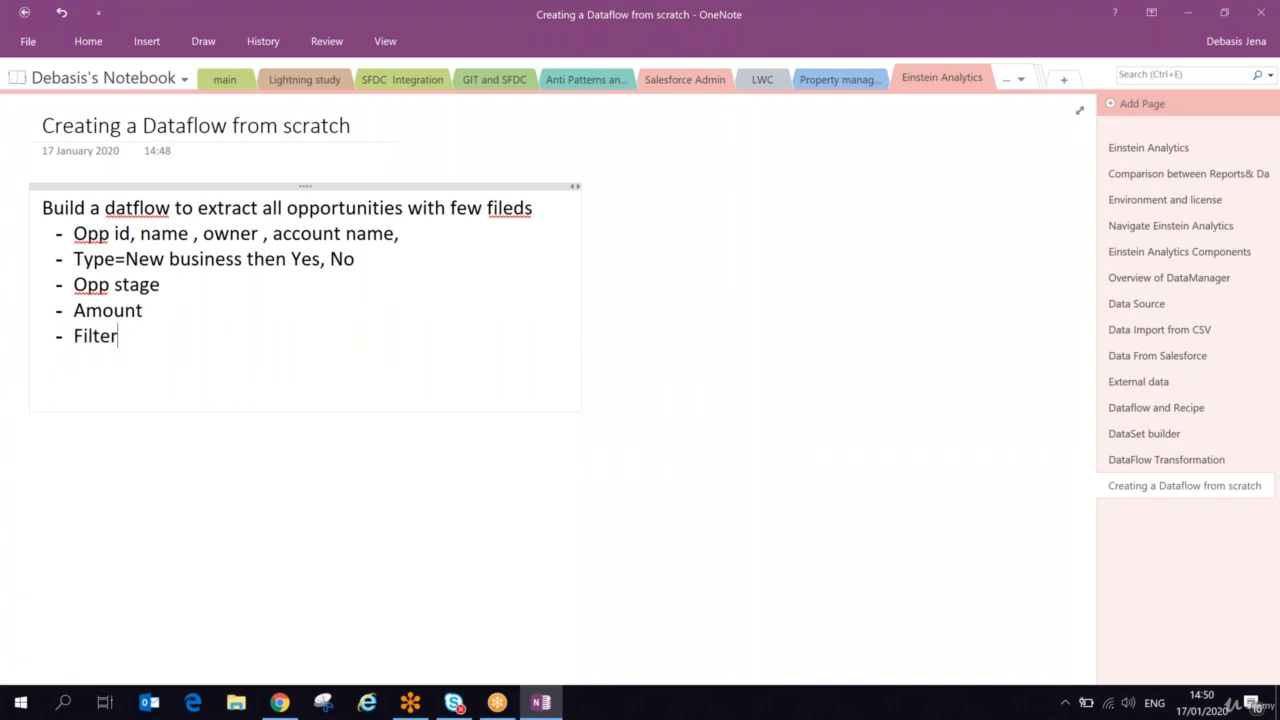
pyautogui.write(': only closed lost')
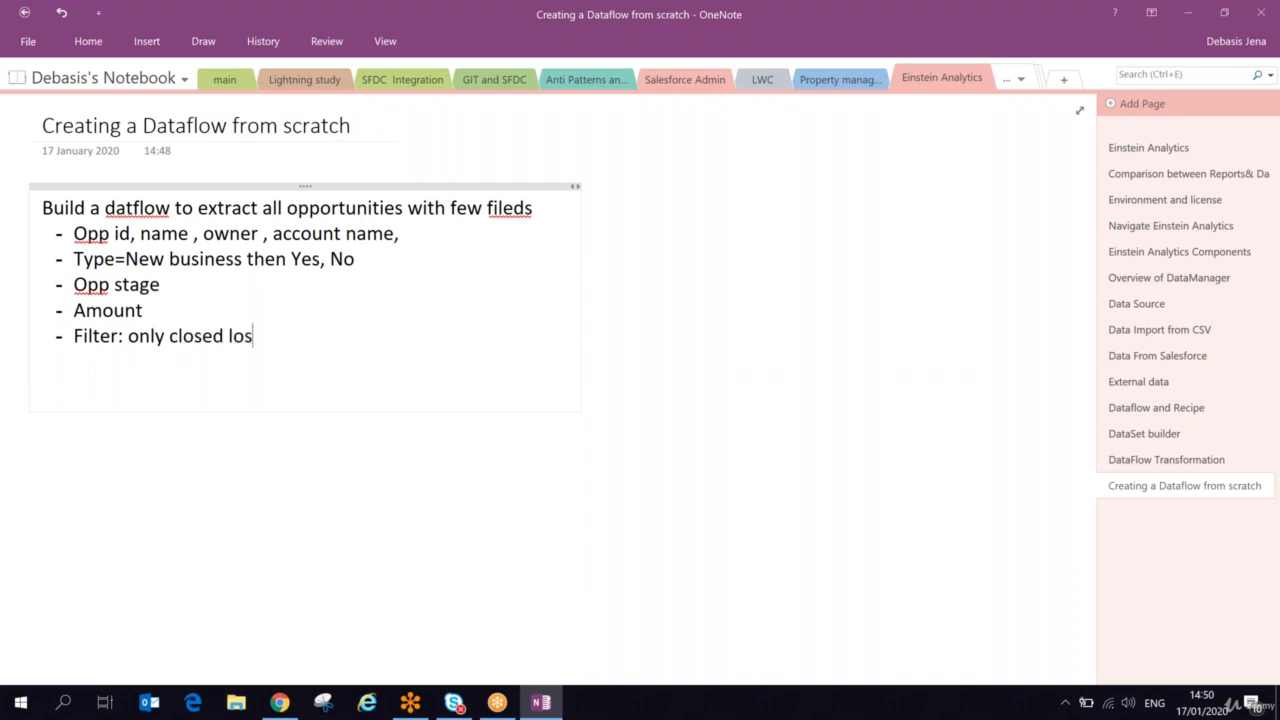
pyautogui.click(171, 336)
pyautogui.write('not')
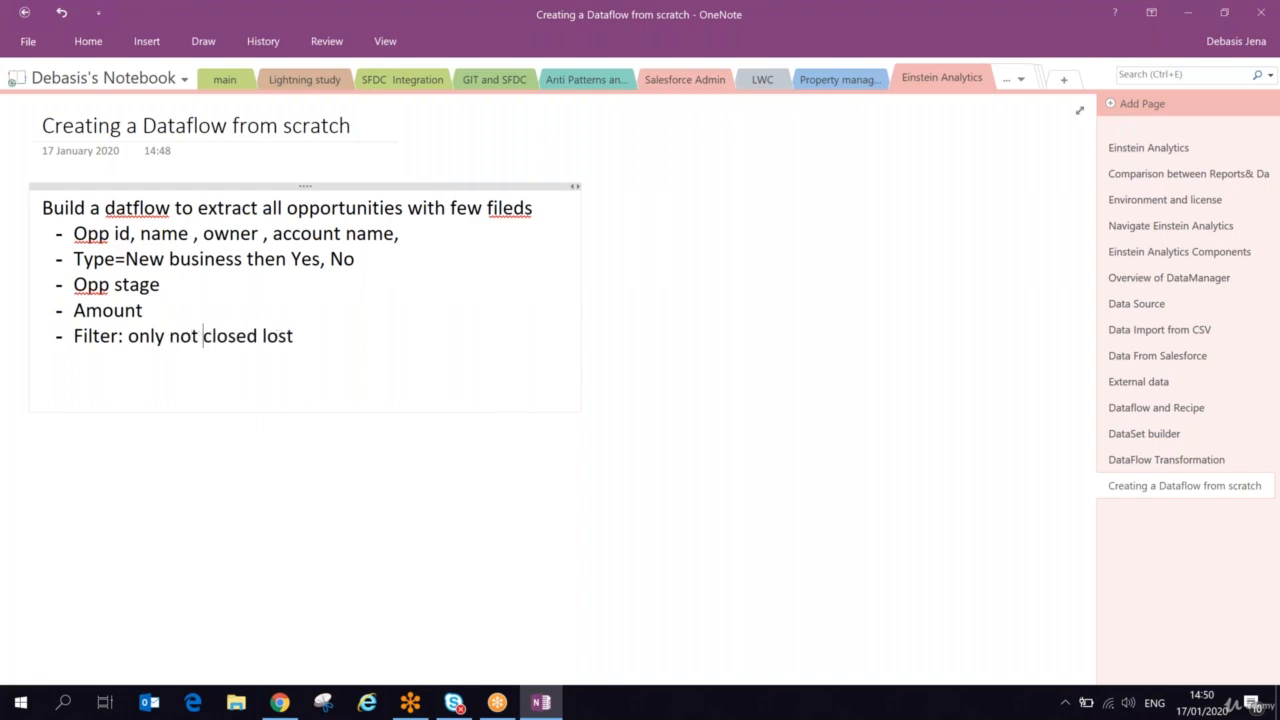
pyautogui.click(317, 338)
pyautogui.write('and amount')
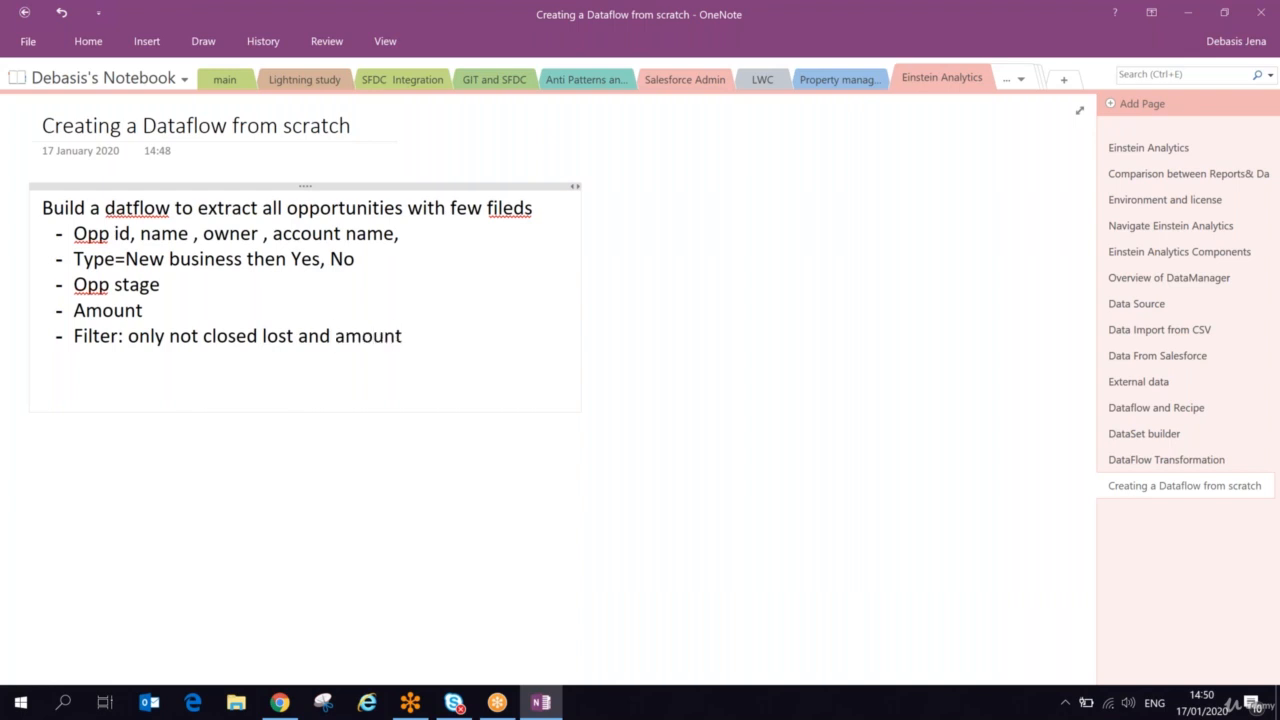
pyautogui.write(' >0')
# Add a dashed bullet after a blank line below the Filter bullet reading "Owned by which user and opportunity account information".
pyautogui.moveTo(76, 234); pyautogui.dragTo(151, 287)
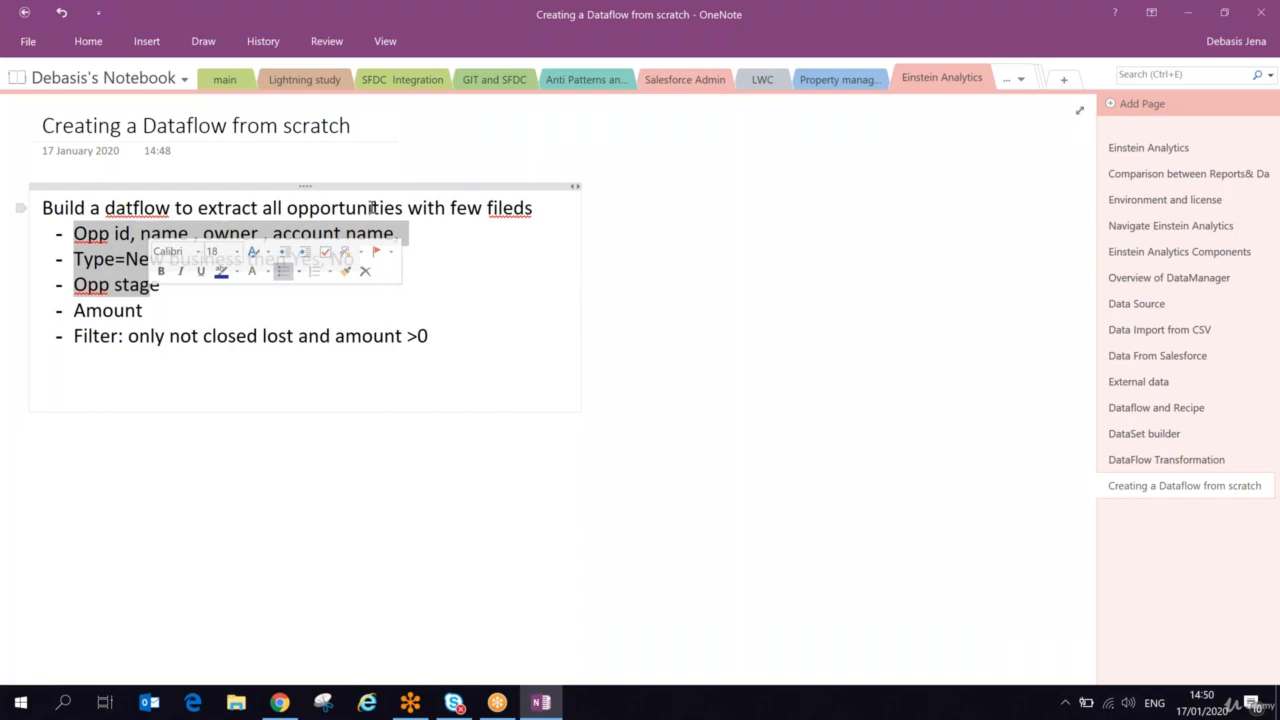
pyautogui.click(437, 335)
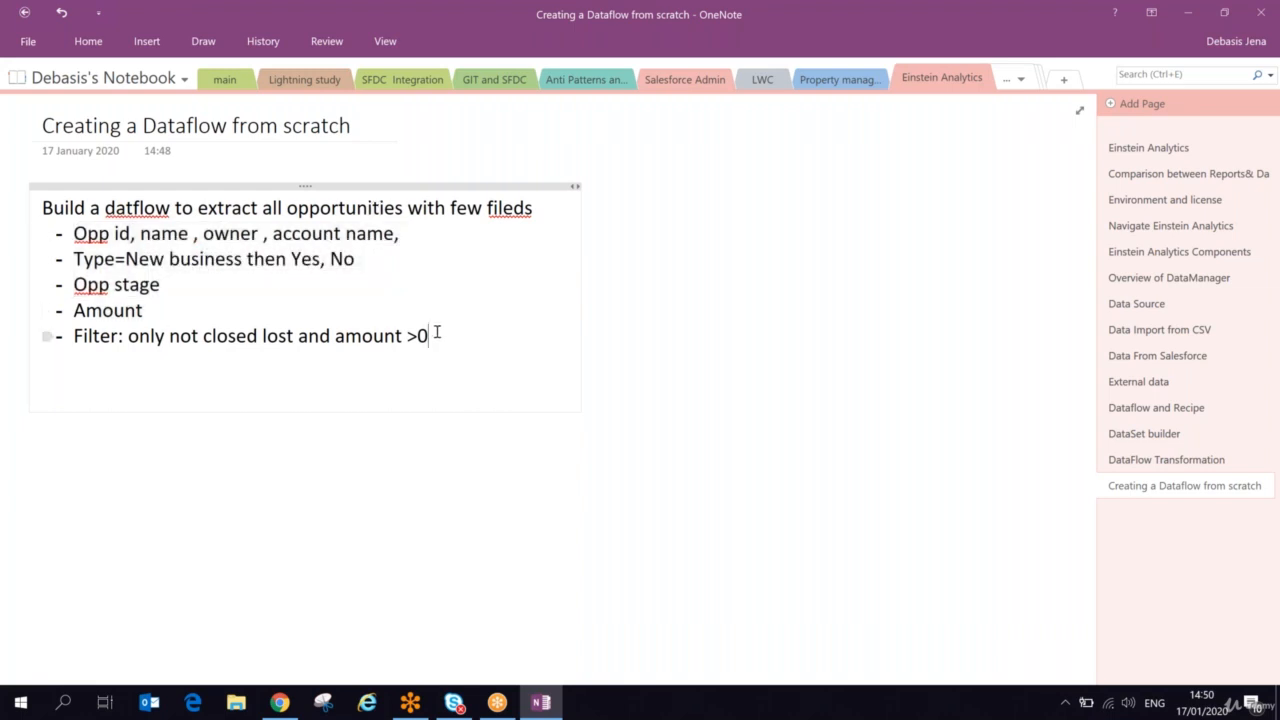
pyautogui.press('Return')
pyautogui.write('- Owne')
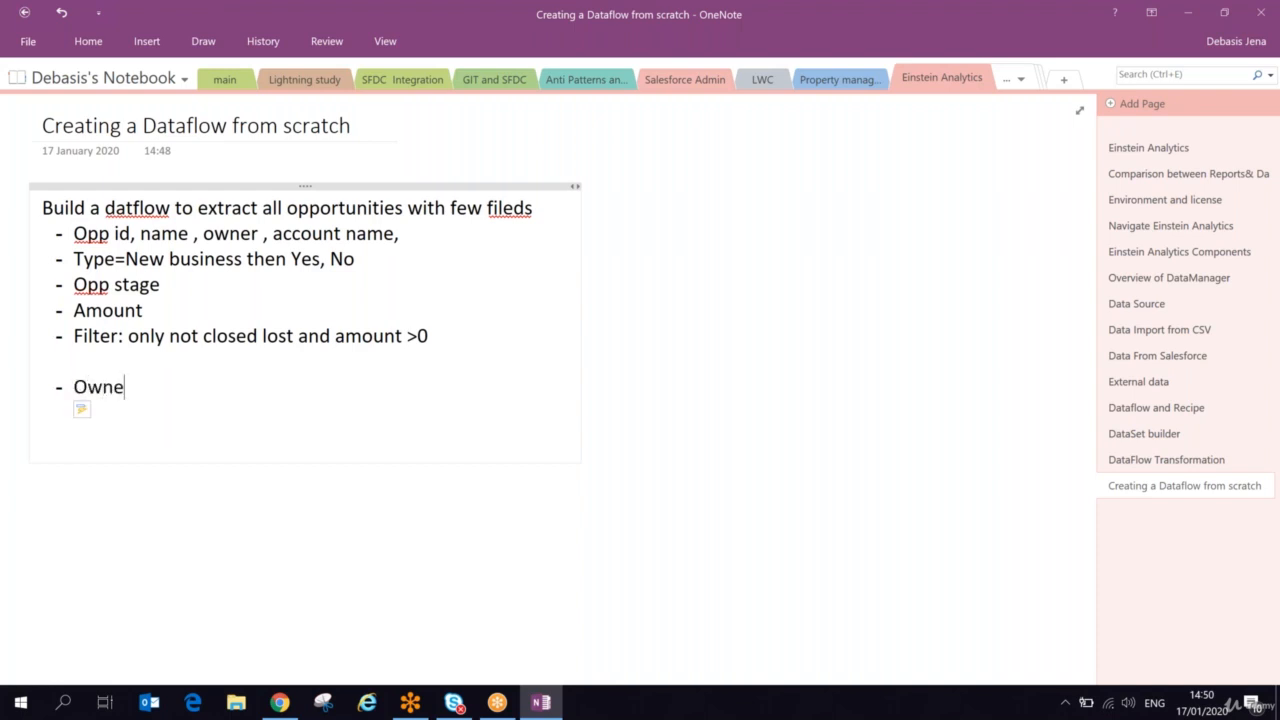
pyautogui.write('d by which user an')
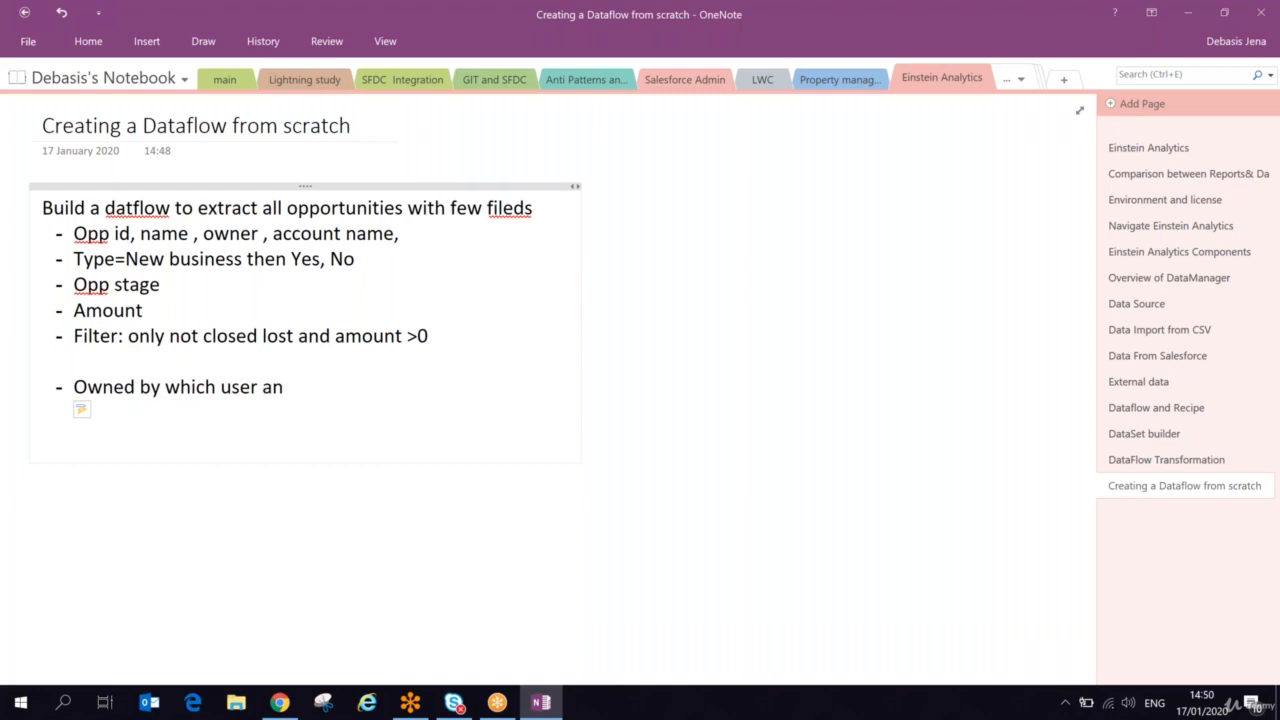
pyautogui.write('d opportunity accoun')
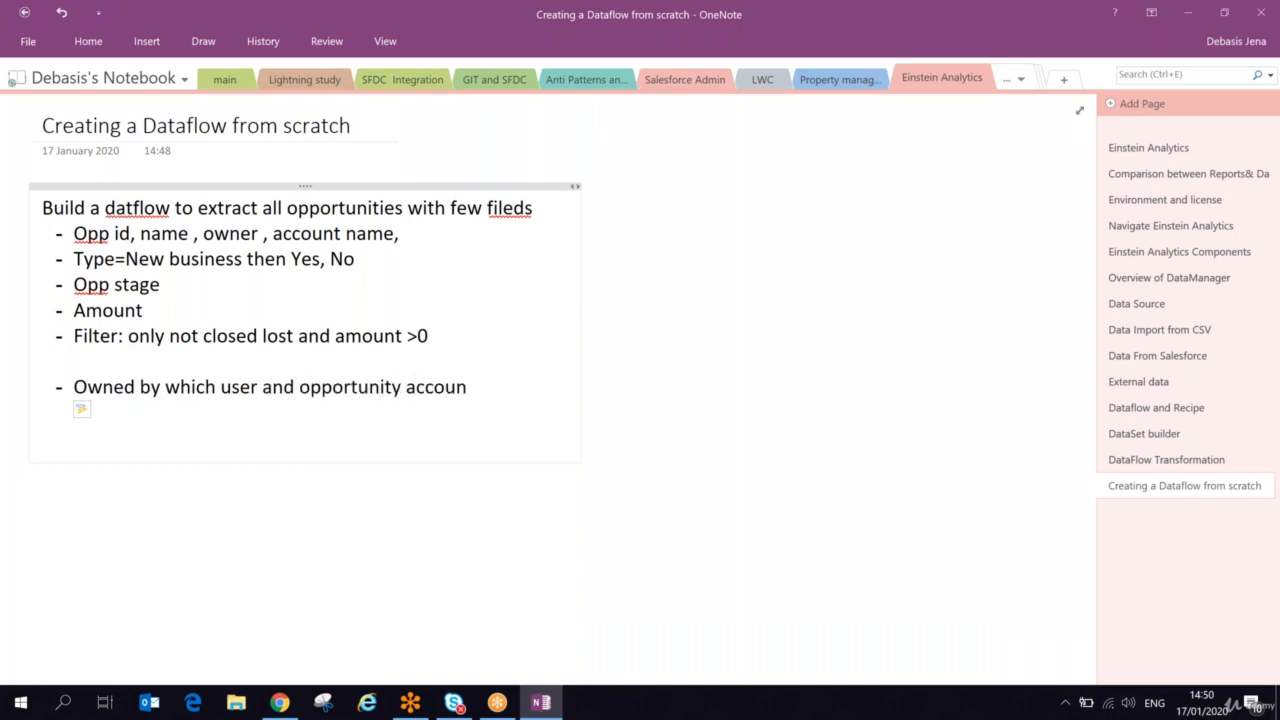
pyautogui.write('t information')
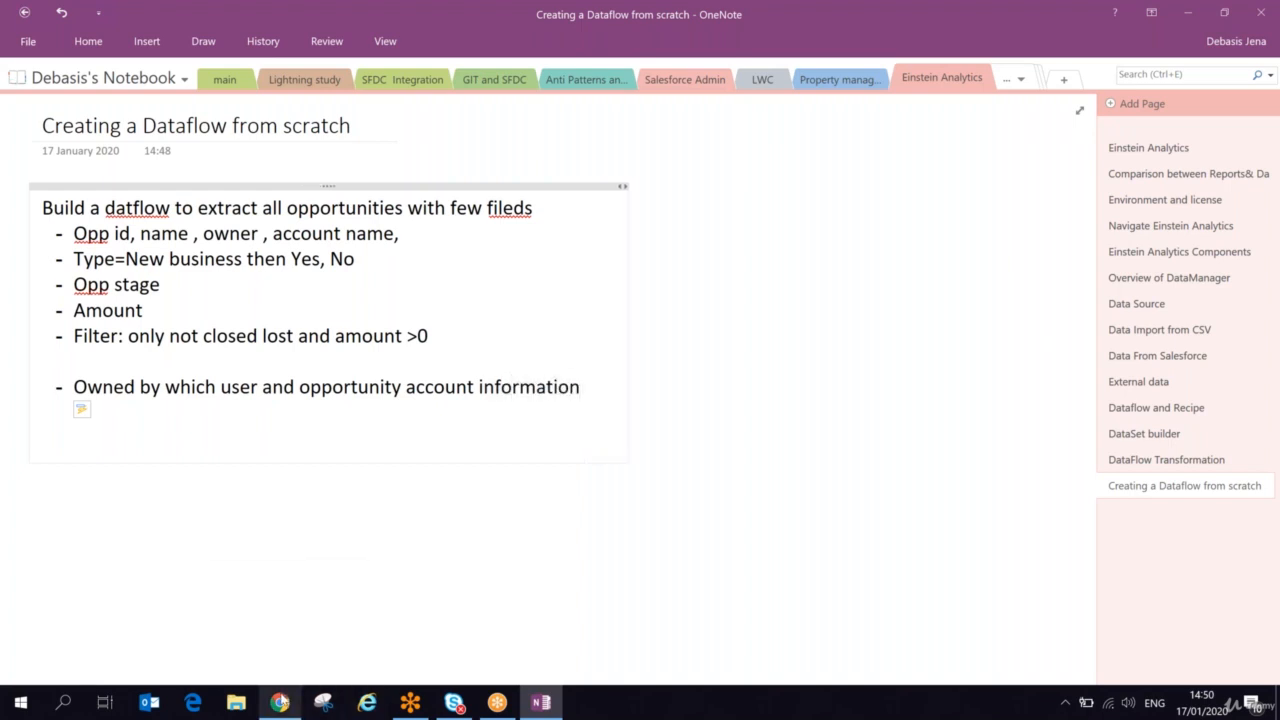
# Switch to Salesforce in Chrome and launch Analytics Studio from the App Launcher.
pyautogui.moveTo(280, 702)
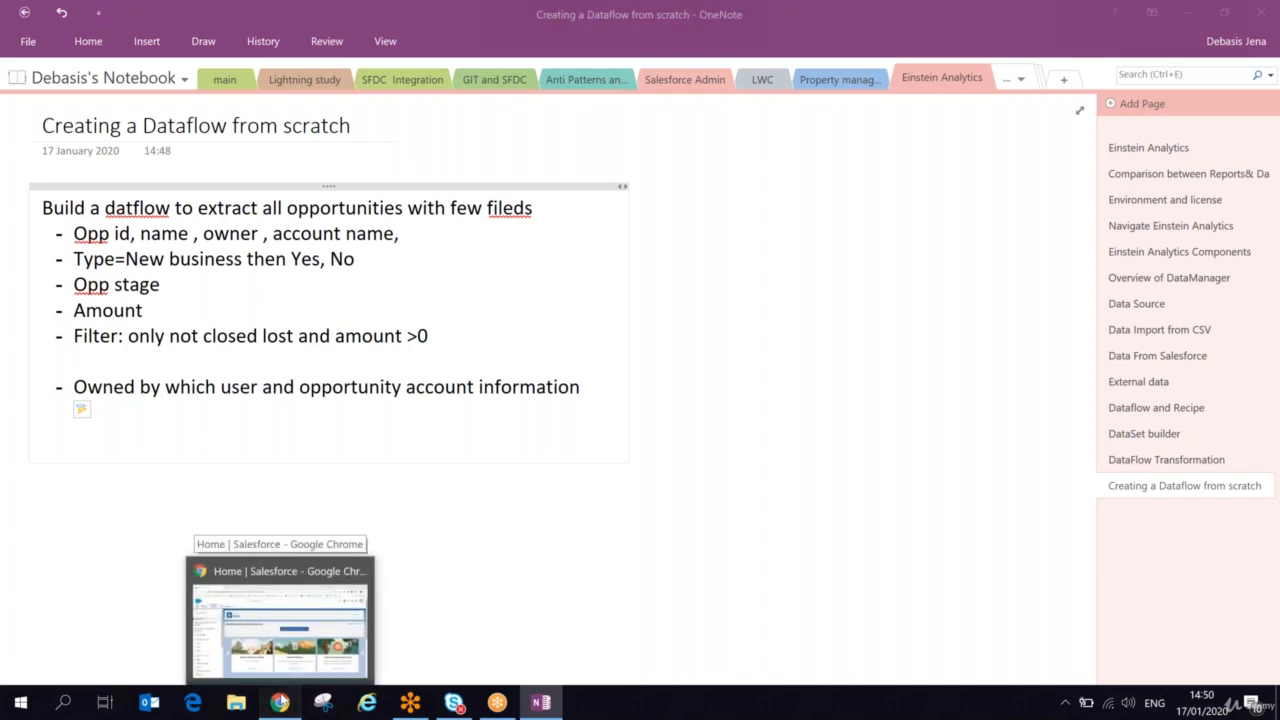
pyautogui.click(280, 620)
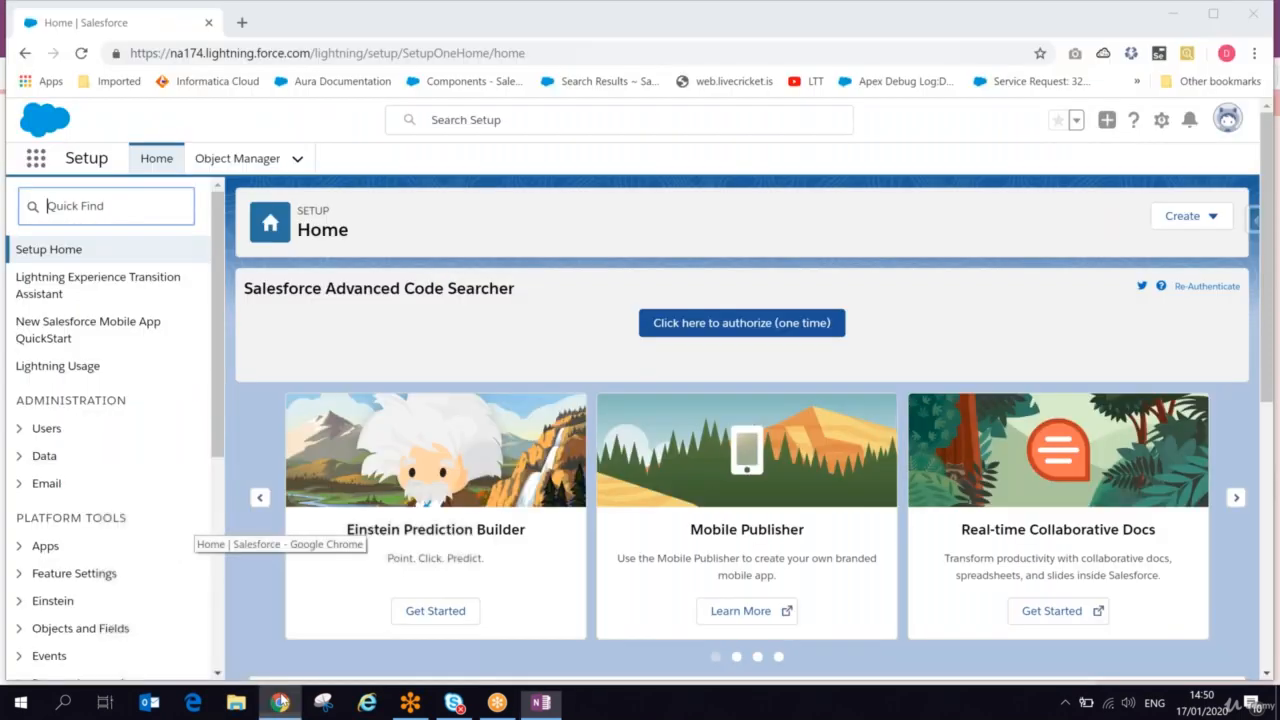
pyautogui.click(35, 162)
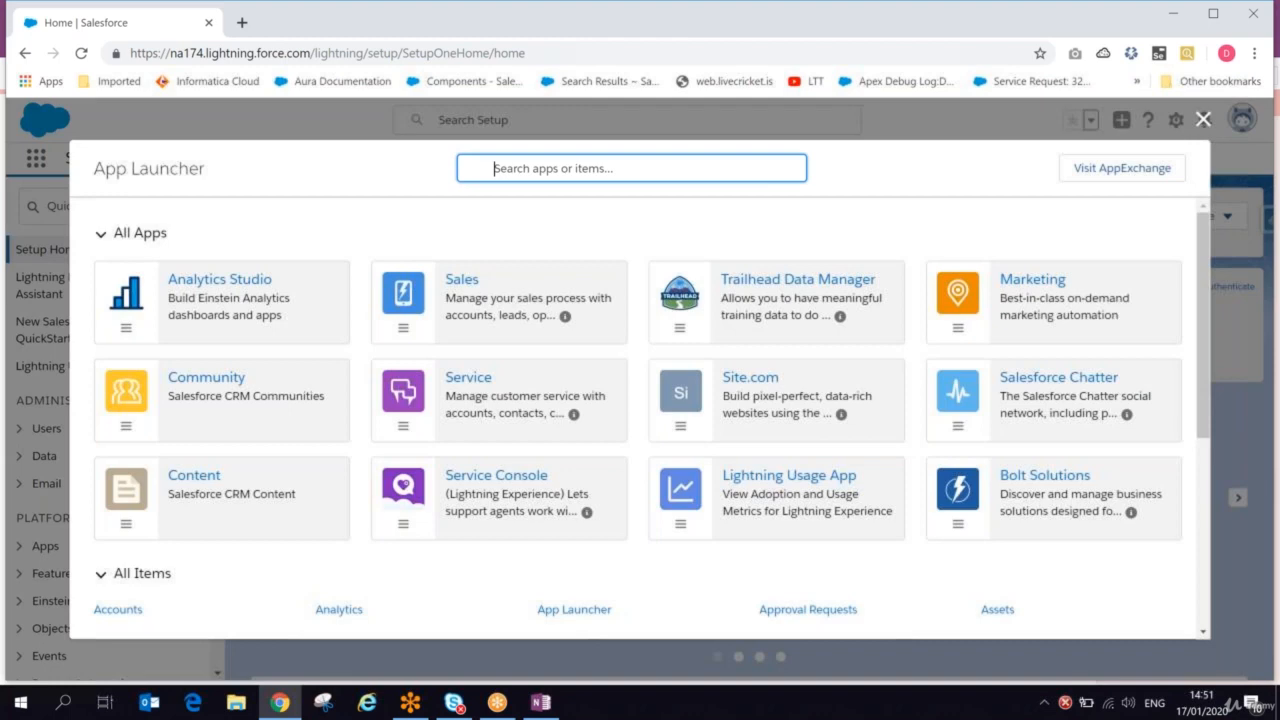
pyautogui.click(220, 290)
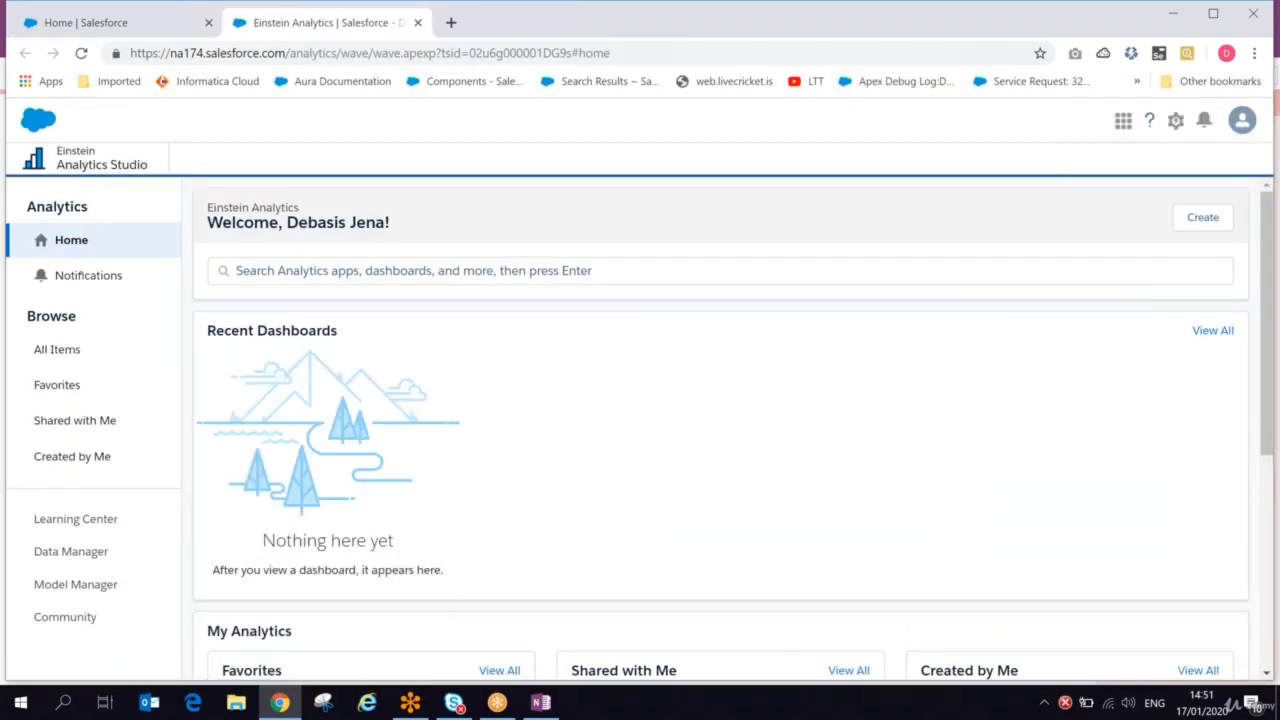
# List all datasets, open the details page of the regOpty1 dataset and close its New Lens.
pyautogui.click(57, 350)
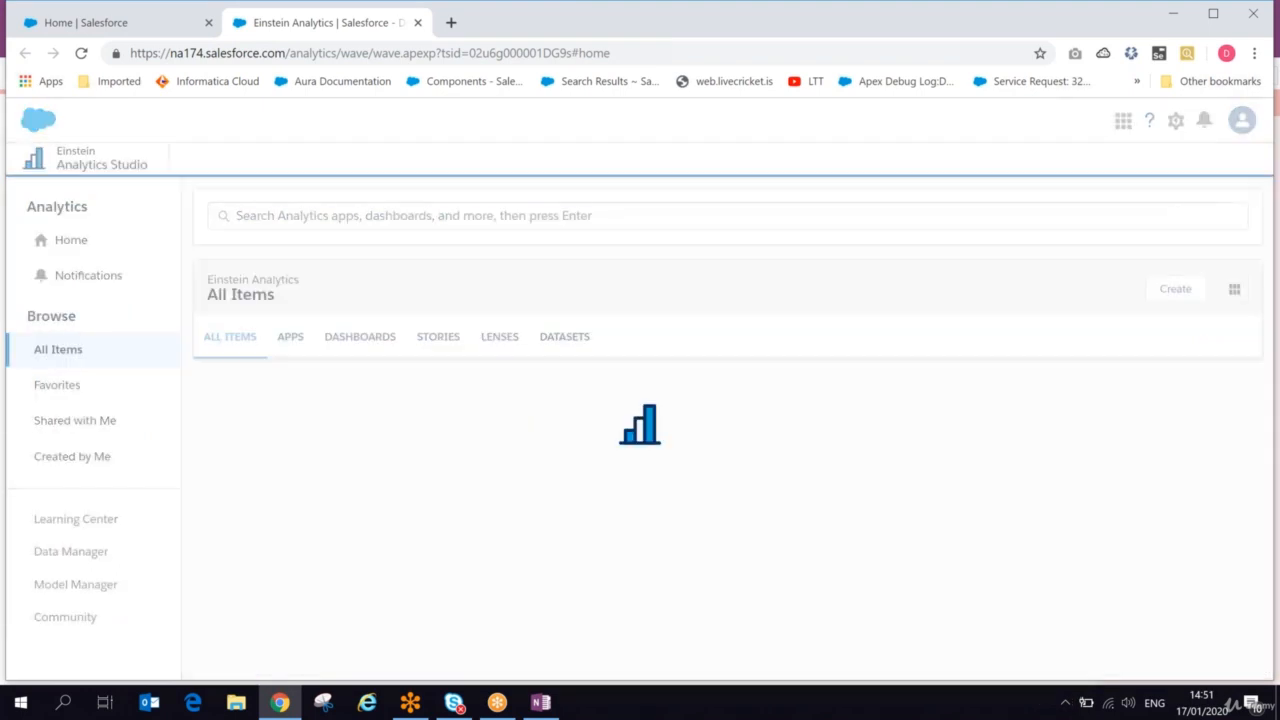
pyautogui.click(564, 336)
pyautogui.click(251, 404)
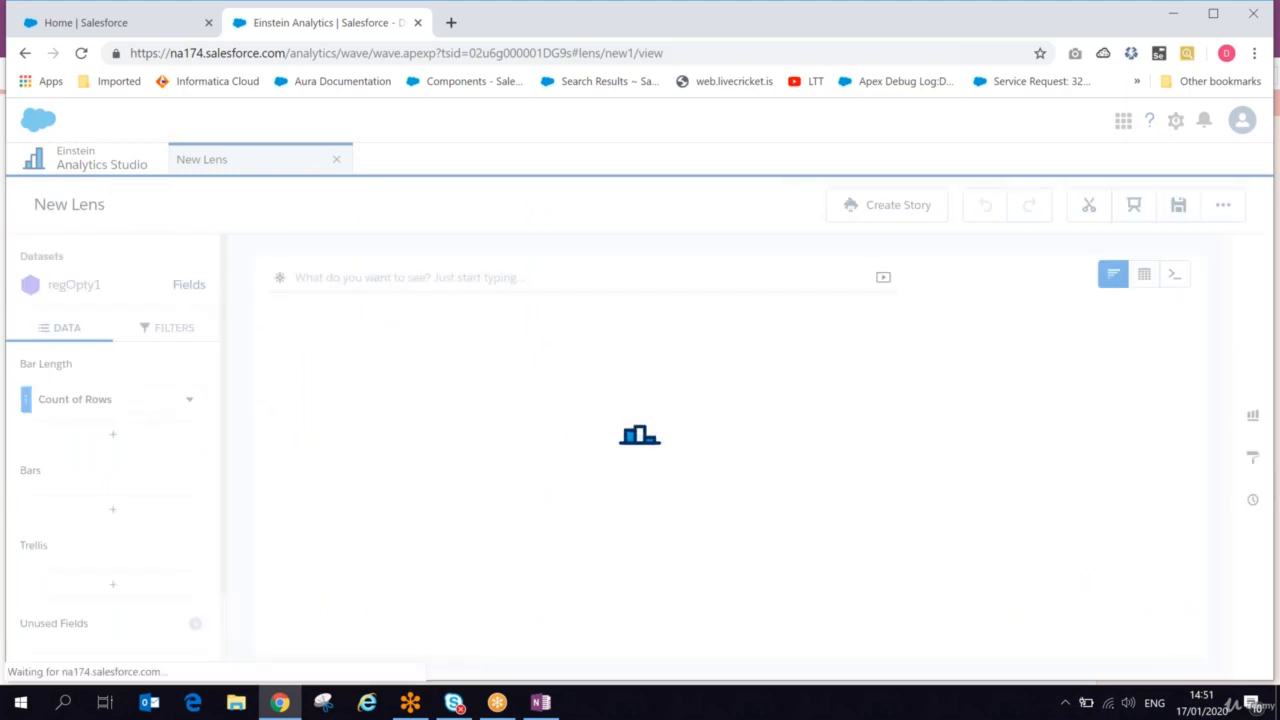
pyautogui.click(72, 168)
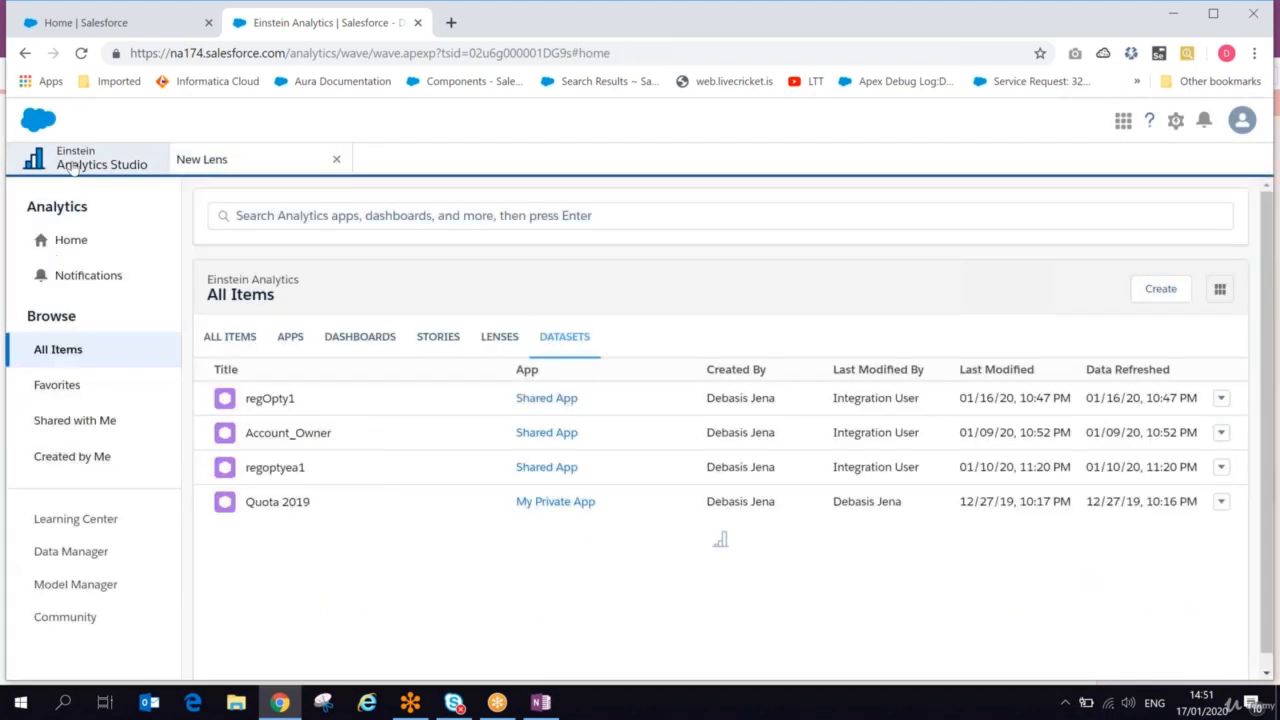
pyautogui.click(1220, 398)
pyautogui.click(1116, 424)
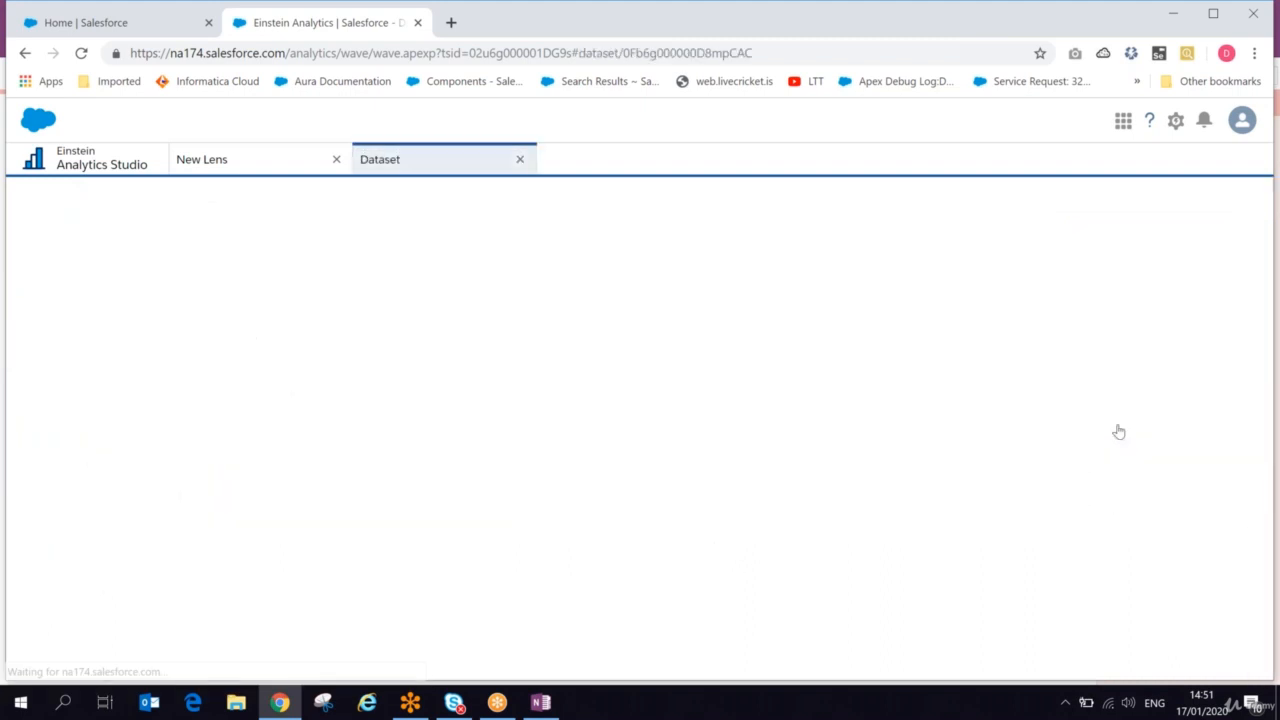
pyautogui.click(336, 160)
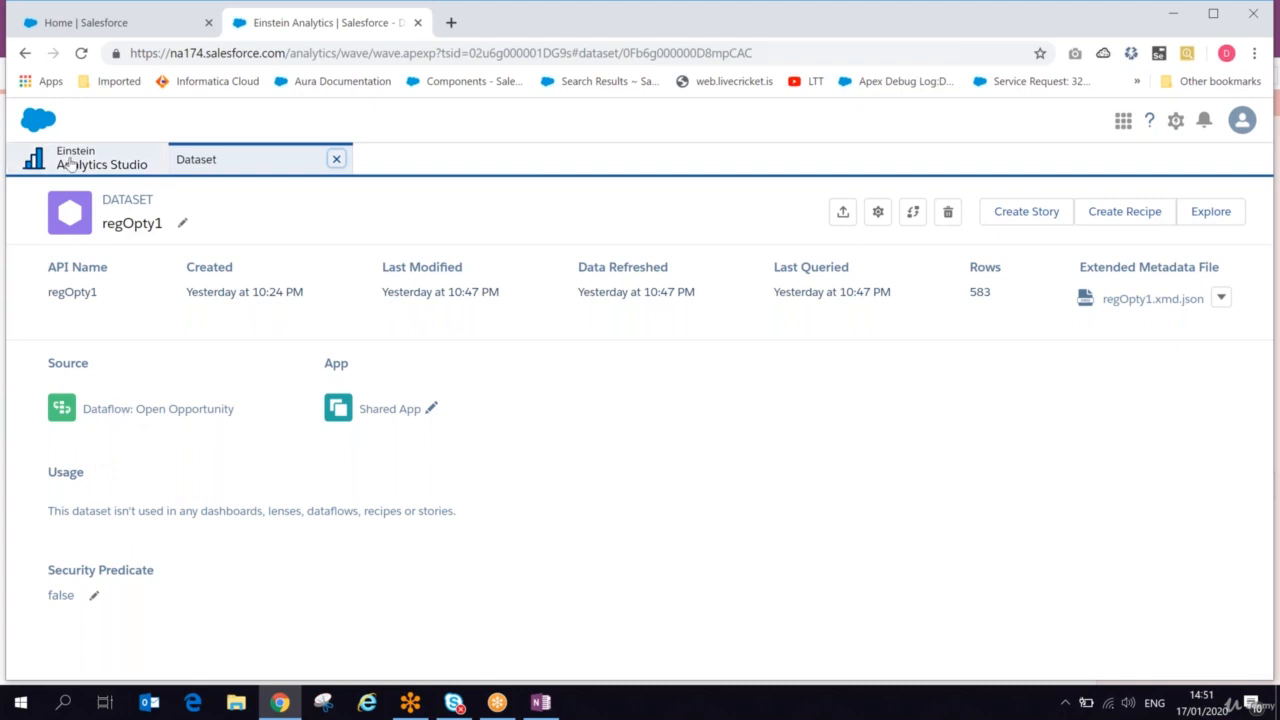
# Open the Data Manager and examine the node chain of the Open Opportunity dataflow from the digests through to regOpty1.
pyautogui.click(90, 158)
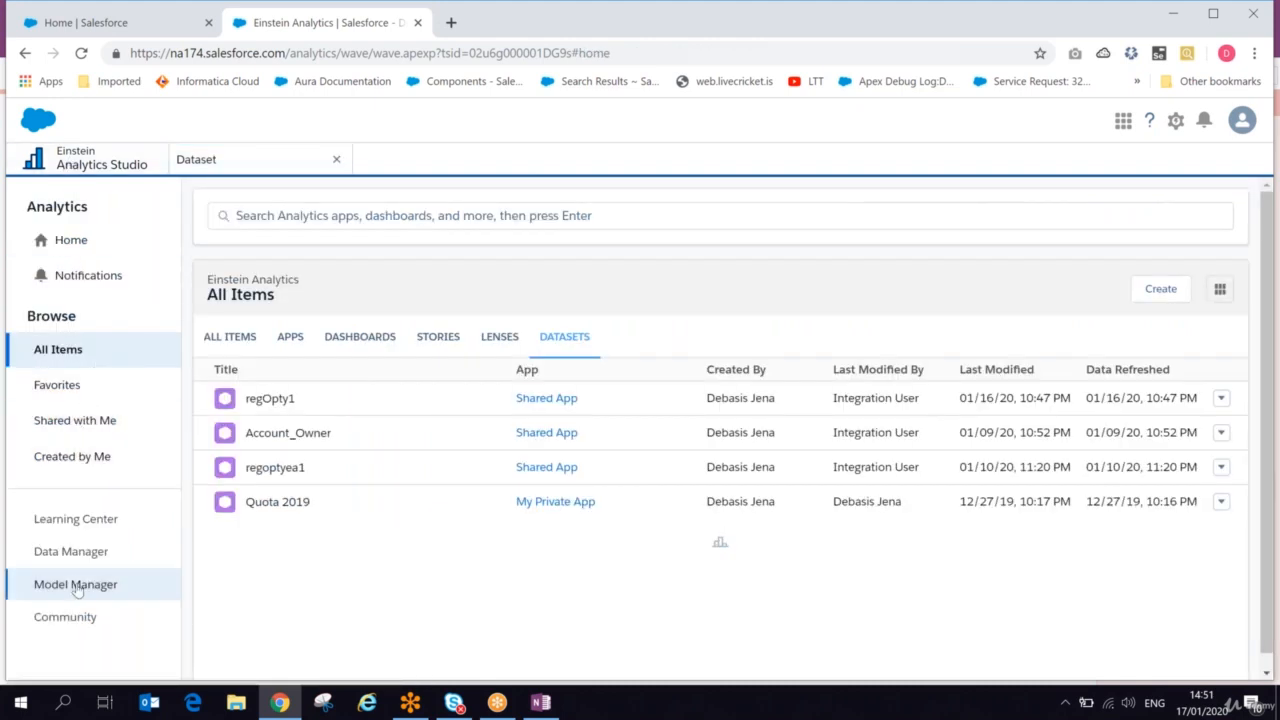
pyautogui.click(71, 551)
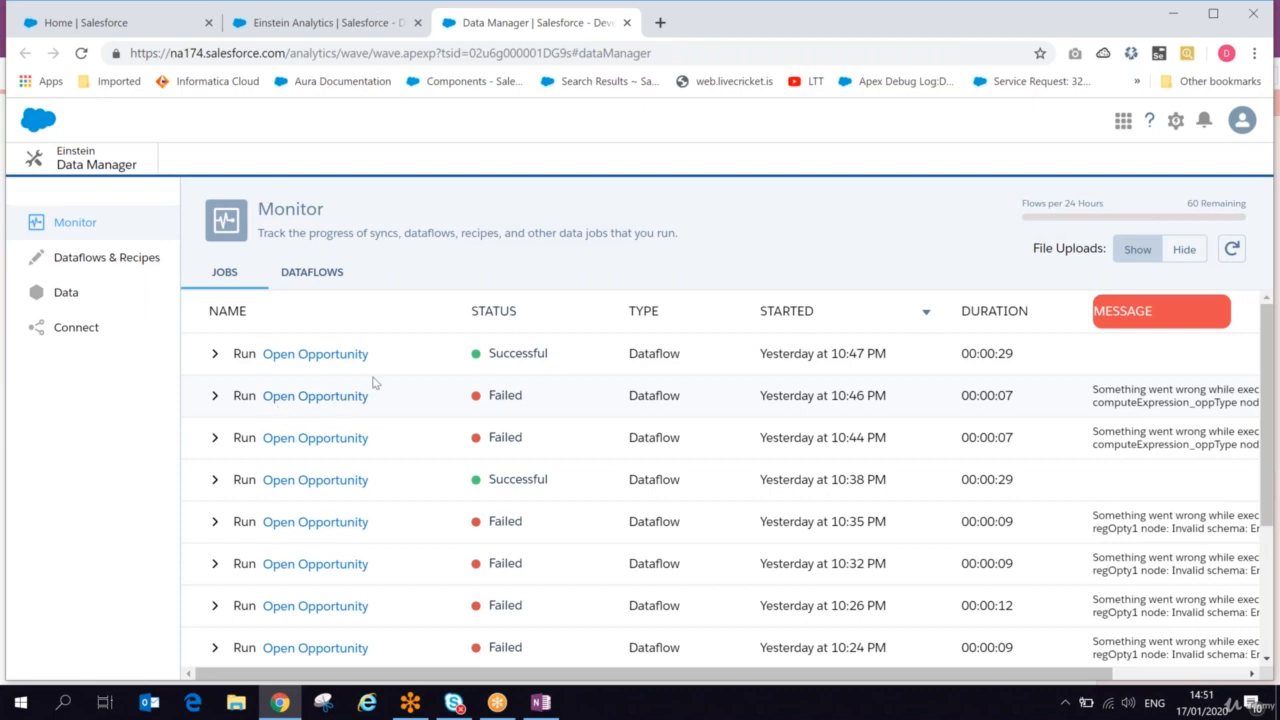
pyautogui.click(315, 397)
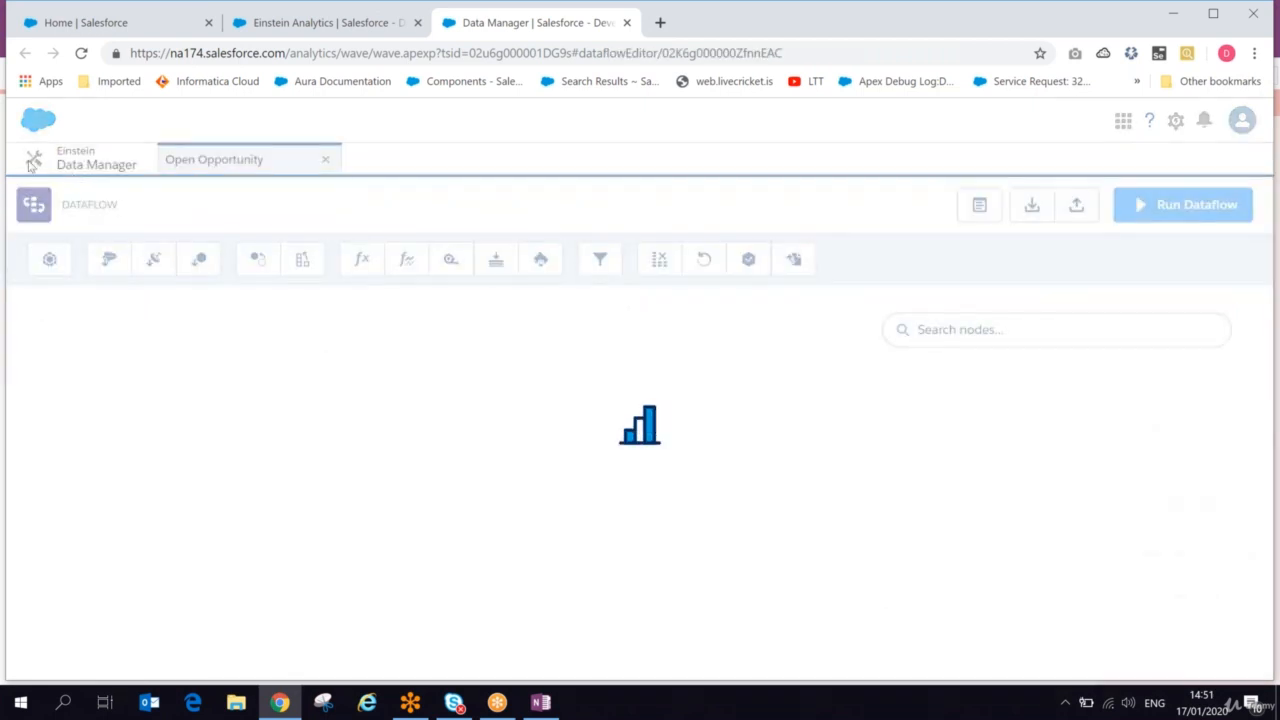
pyautogui.click(96, 159)
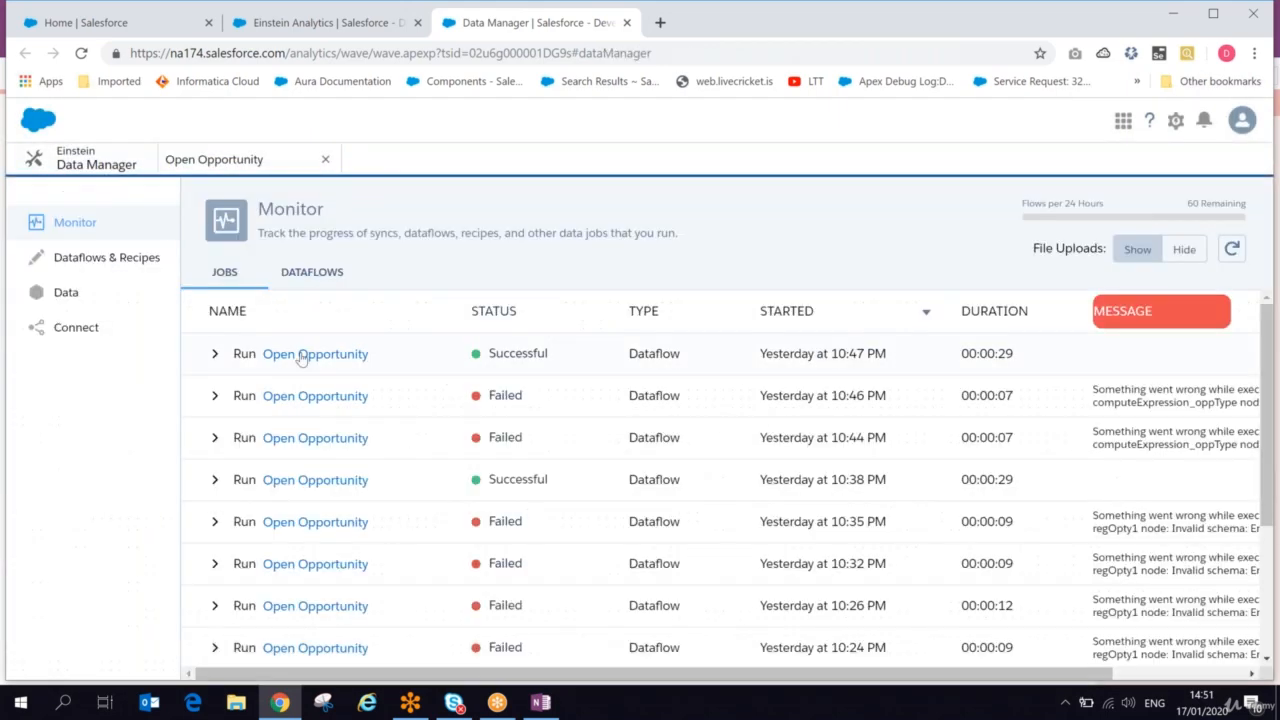
pyautogui.click(304, 361)
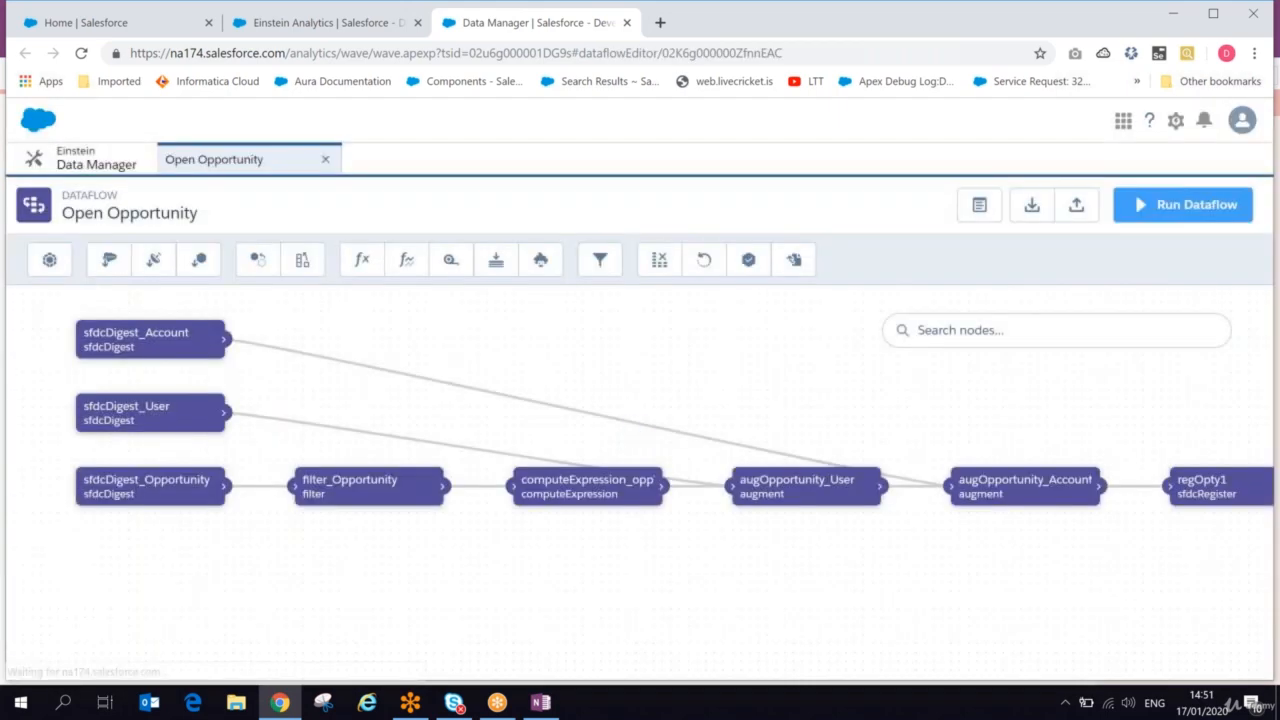
pyautogui.moveTo(670, 371)
pyautogui.mouseDown()
pyautogui.moveTo(450, 366)
pyautogui.moveTo(651, 371)
pyautogui.mouseUp()
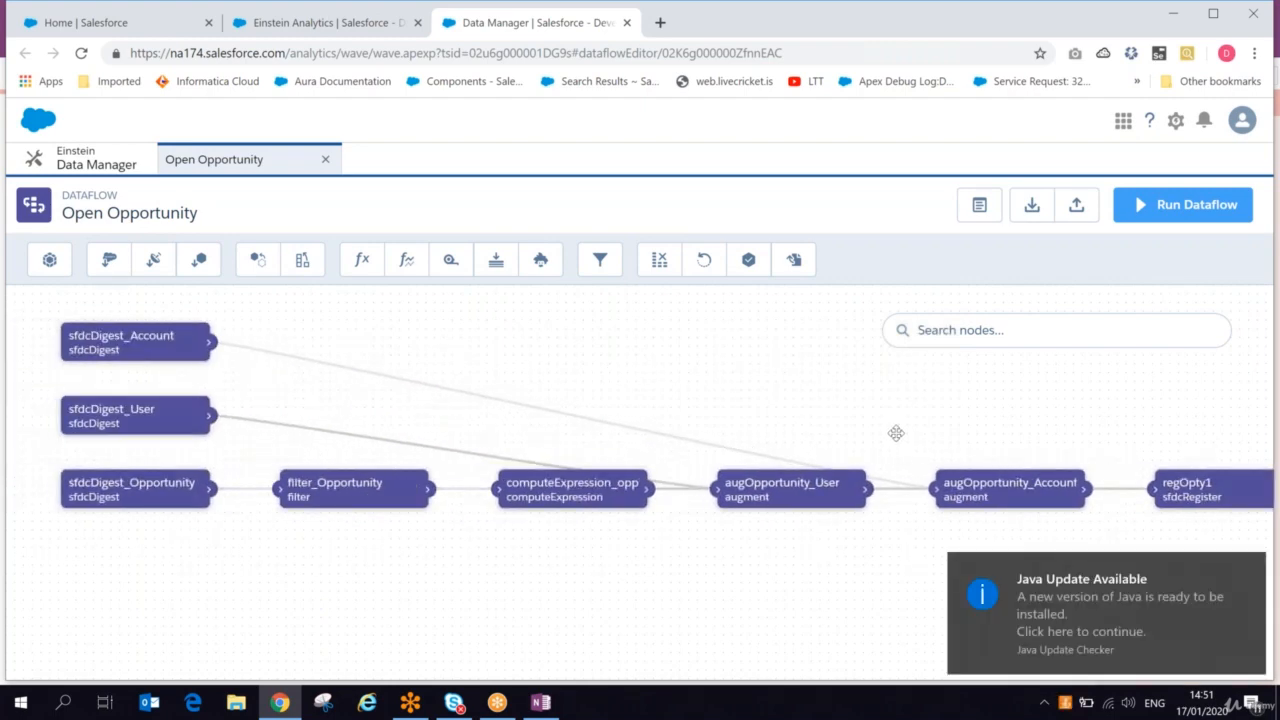
pyautogui.moveTo(896, 433); pyautogui.dragTo(926, 431)
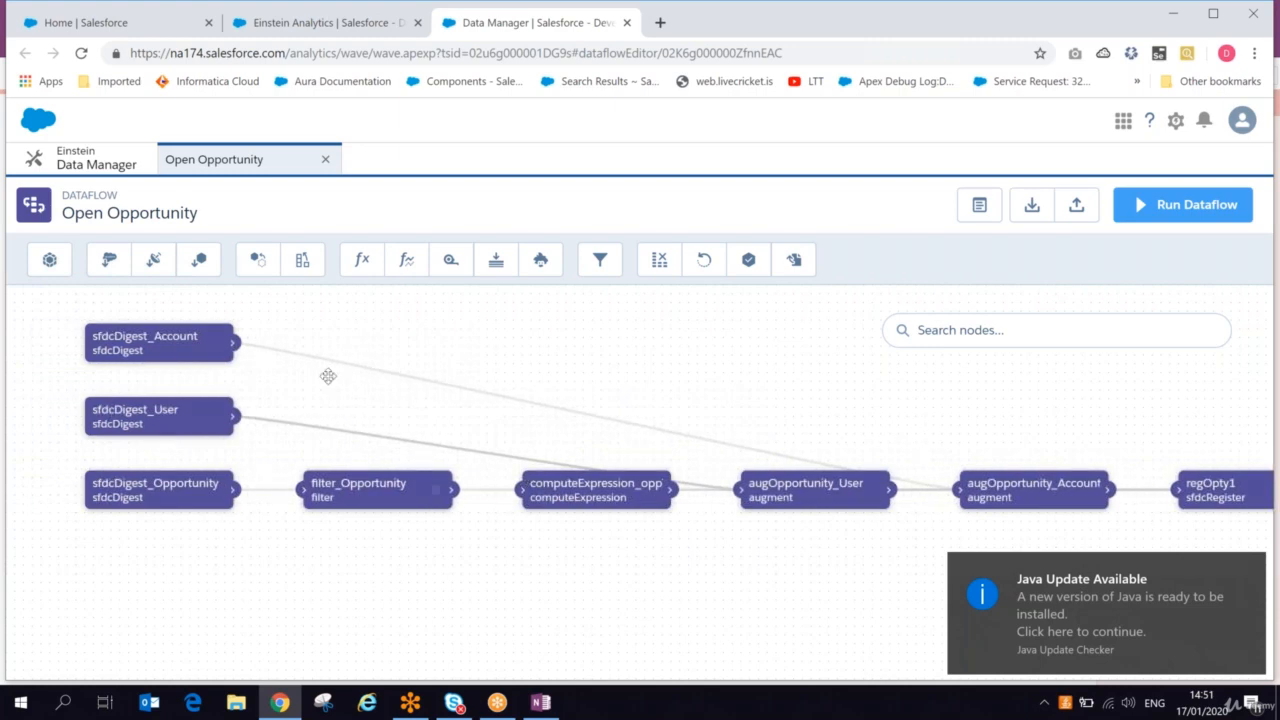
pyautogui.moveTo(720, 385); pyautogui.dragTo(551, 374)
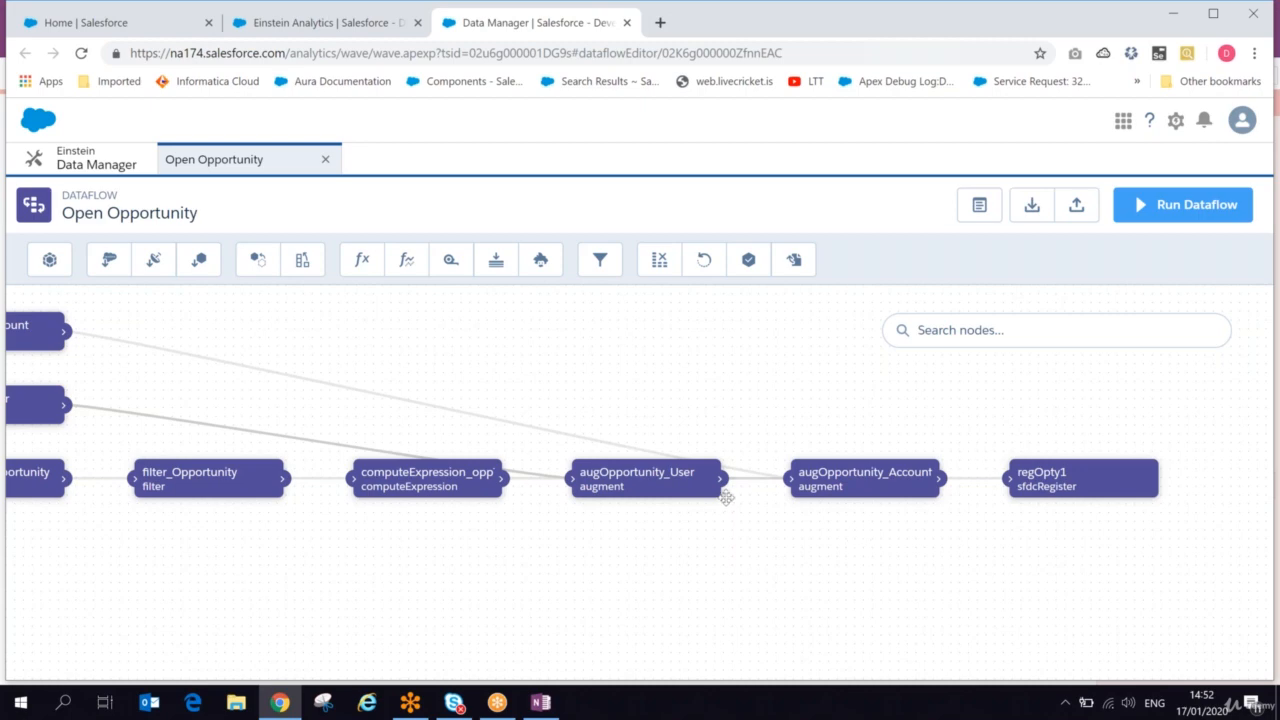
# Expand the 10:47 PM Open Opportunity run in the job monitor and examine the status and row counts of its nodes.
pyautogui.click(125, 165)
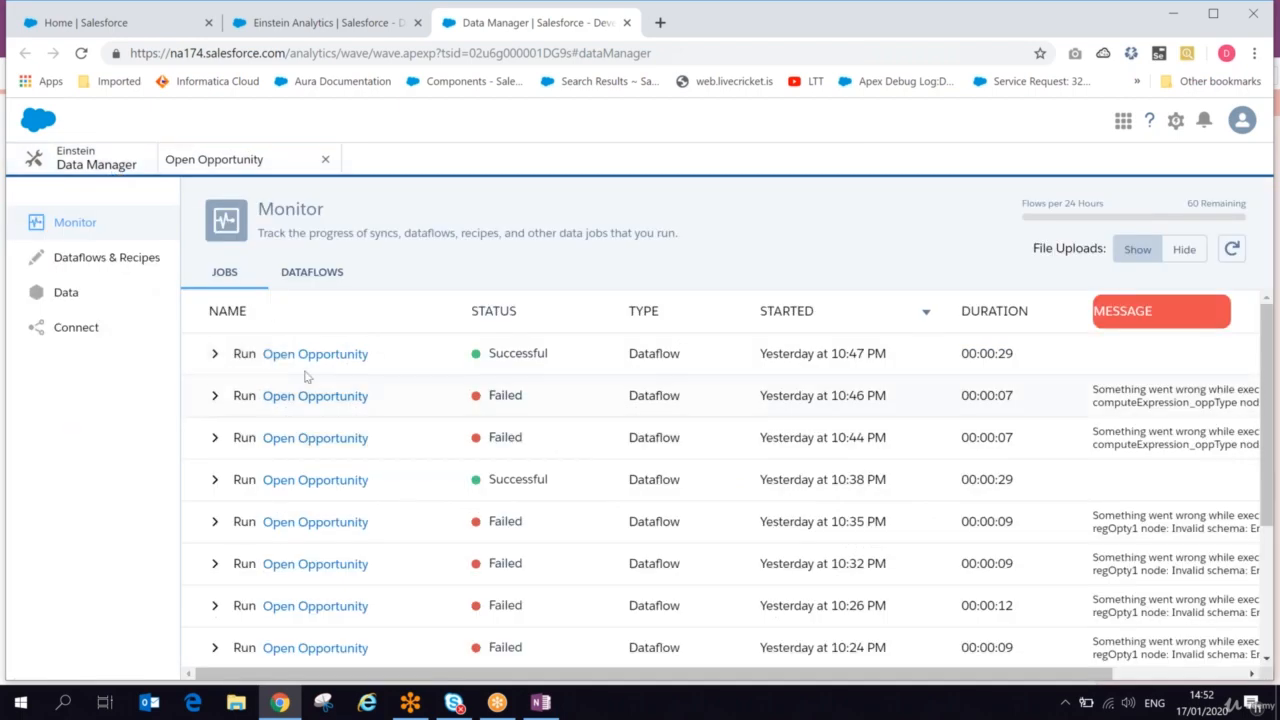
pyautogui.click(213, 355)
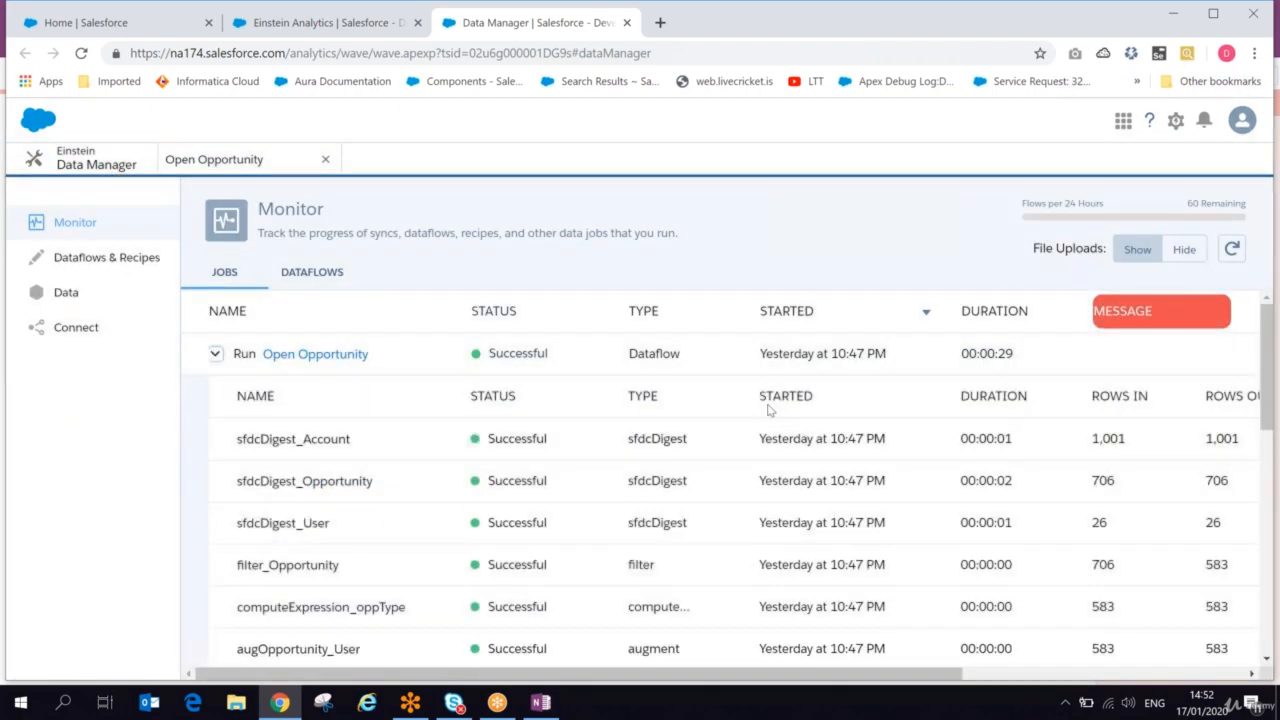
pyautogui.moveTo(1266, 336); pyautogui.dragTo(1225, 363)
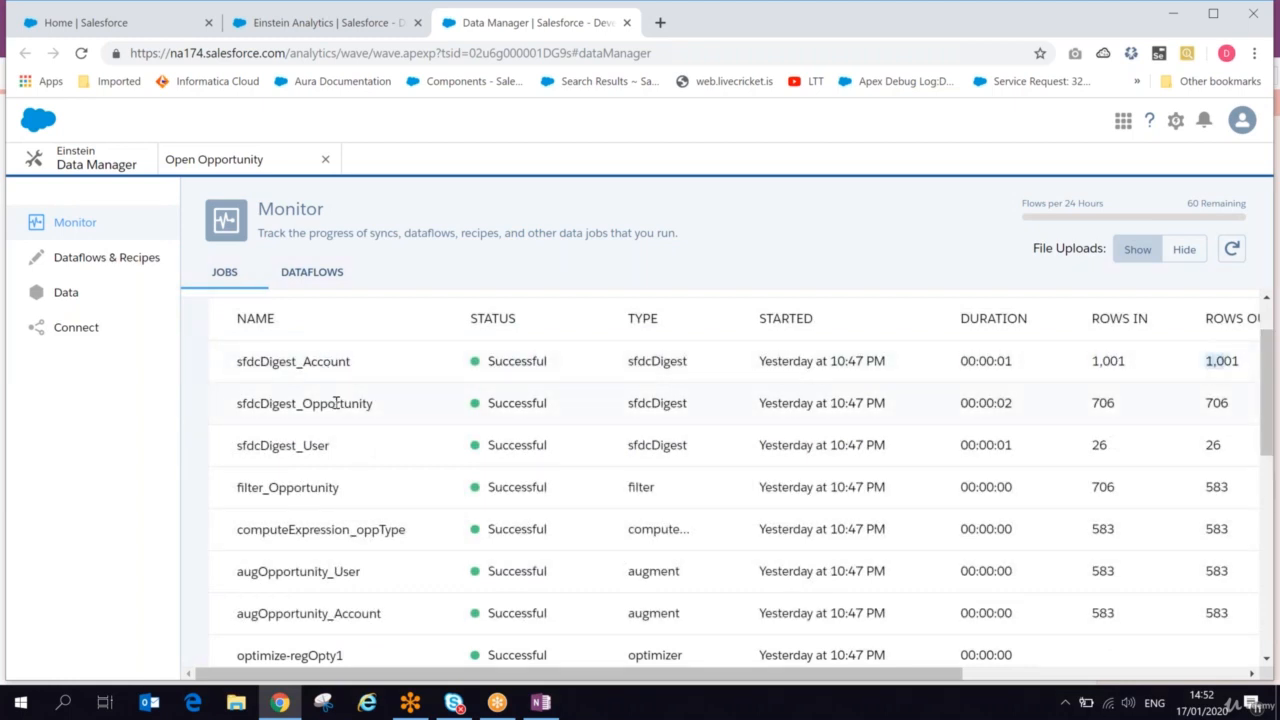
pyautogui.click(322, 445)
pyautogui.moveTo(260, 488); pyautogui.dragTo(346, 494)
pyautogui.click(308, 532)
pyautogui.moveTo(309, 532); pyautogui.dragTo(469, 530)
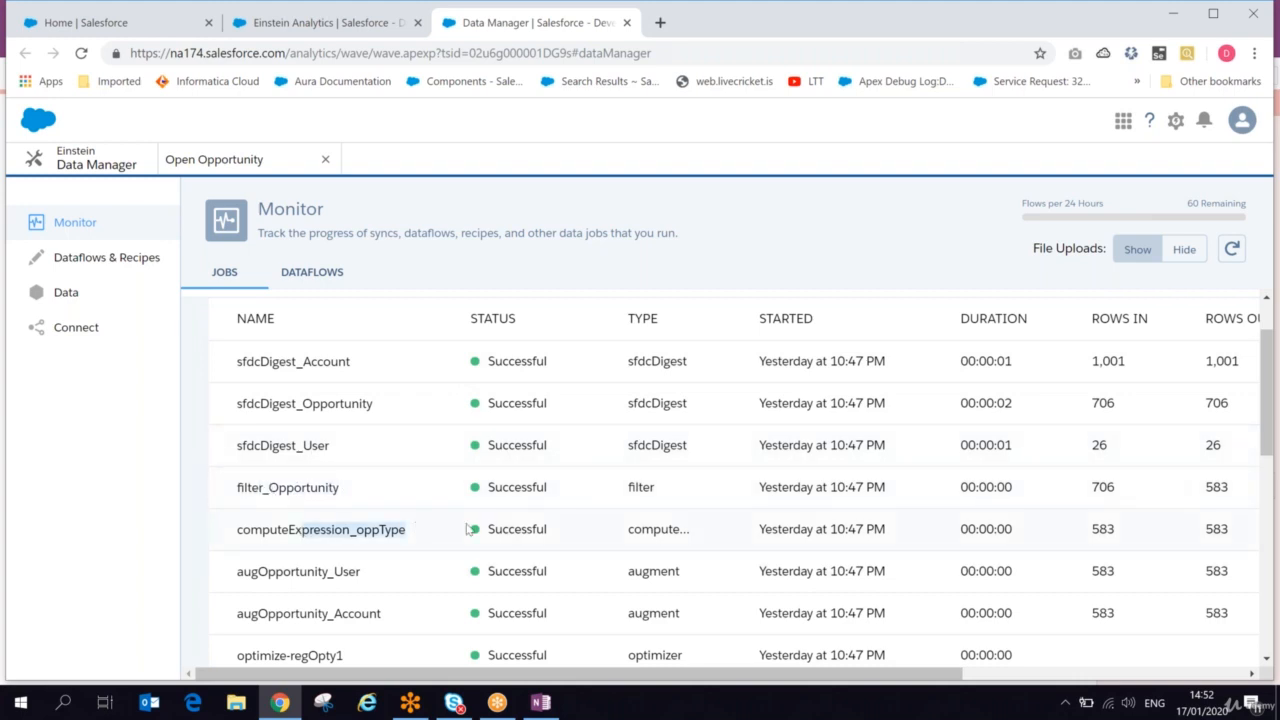
pyautogui.moveTo(292, 572); pyautogui.dragTo(362, 572)
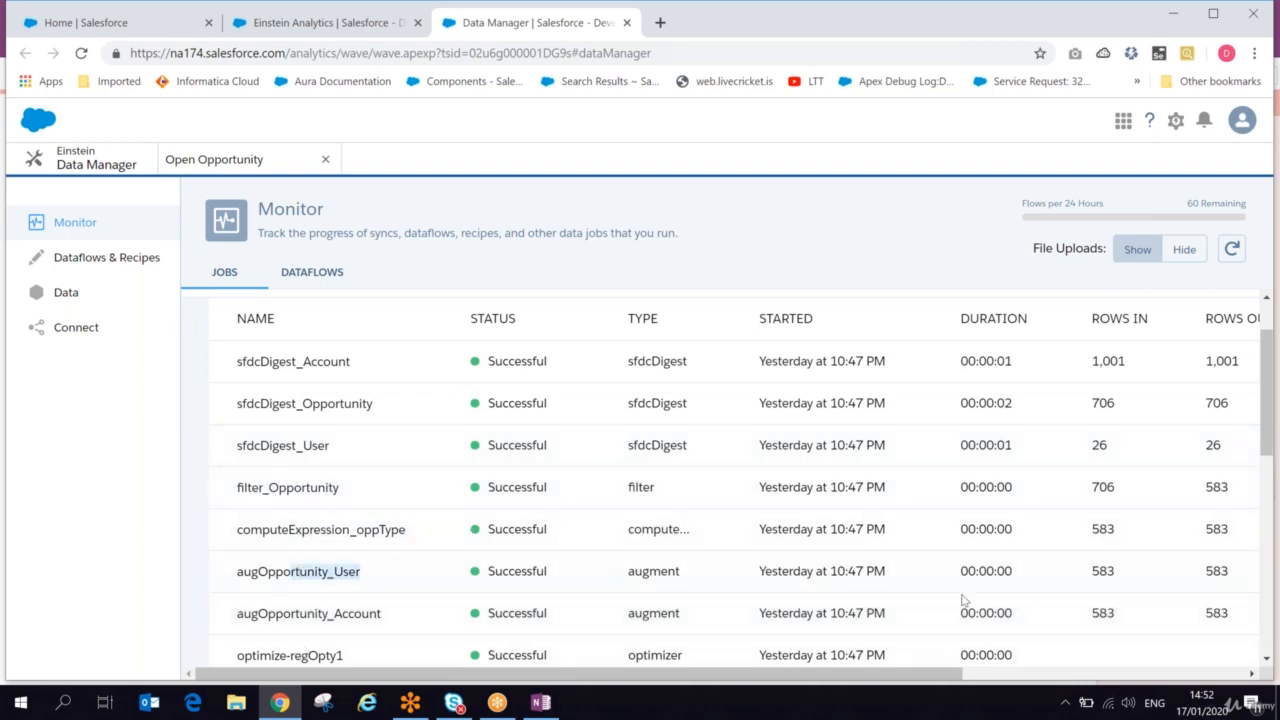
pyautogui.moveTo(1188, 616); pyautogui.dragTo(1234, 614)
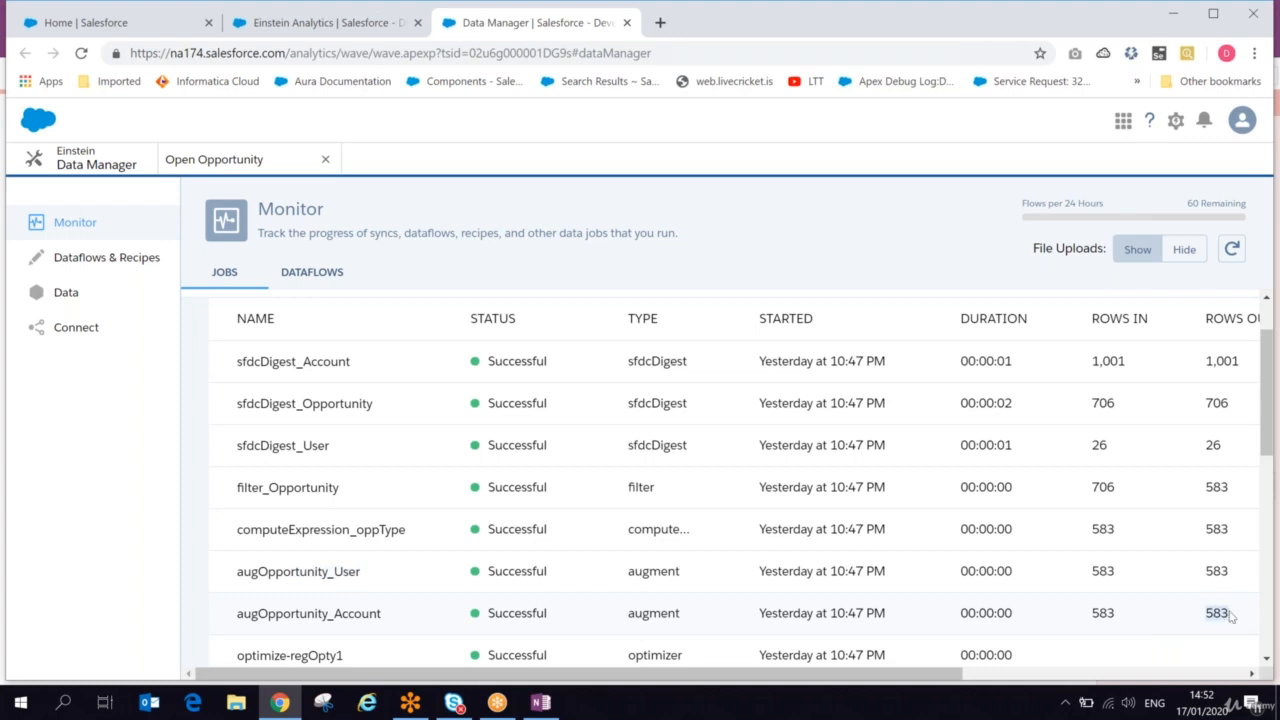
pyautogui.scroll(-1, 1272, 455)
pyautogui.scroll(-2, 1272, 455)
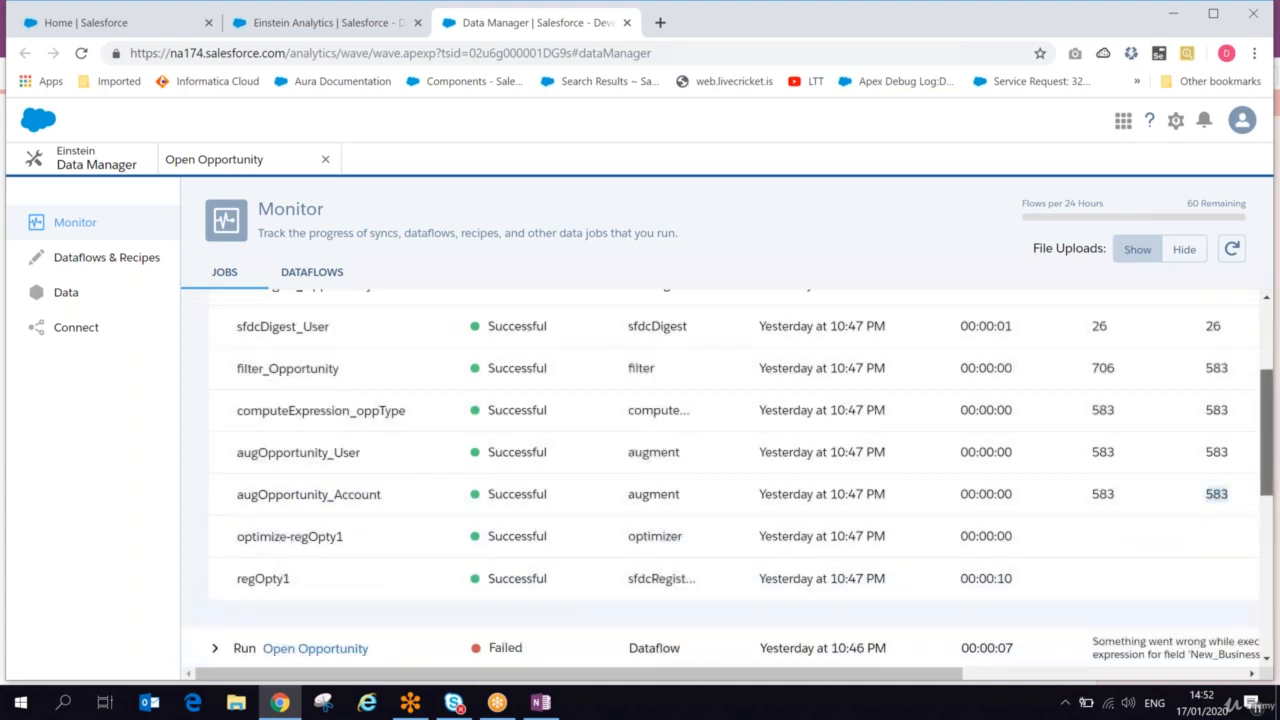
pyautogui.scroll(-5, 1272, 476)
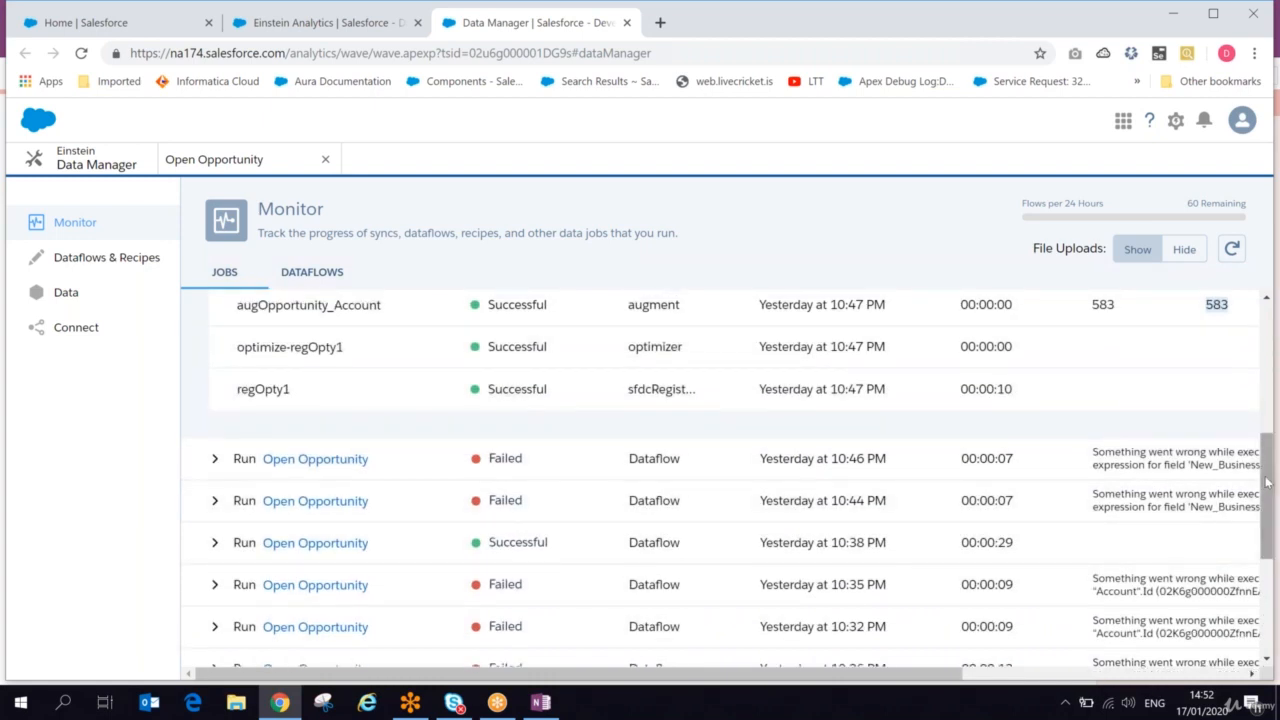
# Expand the earlier successful Open Opportunity run from 10:38 PM and return to the start of the job list.
pyautogui.moveTo(1272, 485); pyautogui.dragTo(1272, 512)
pyautogui.click(214, 495)
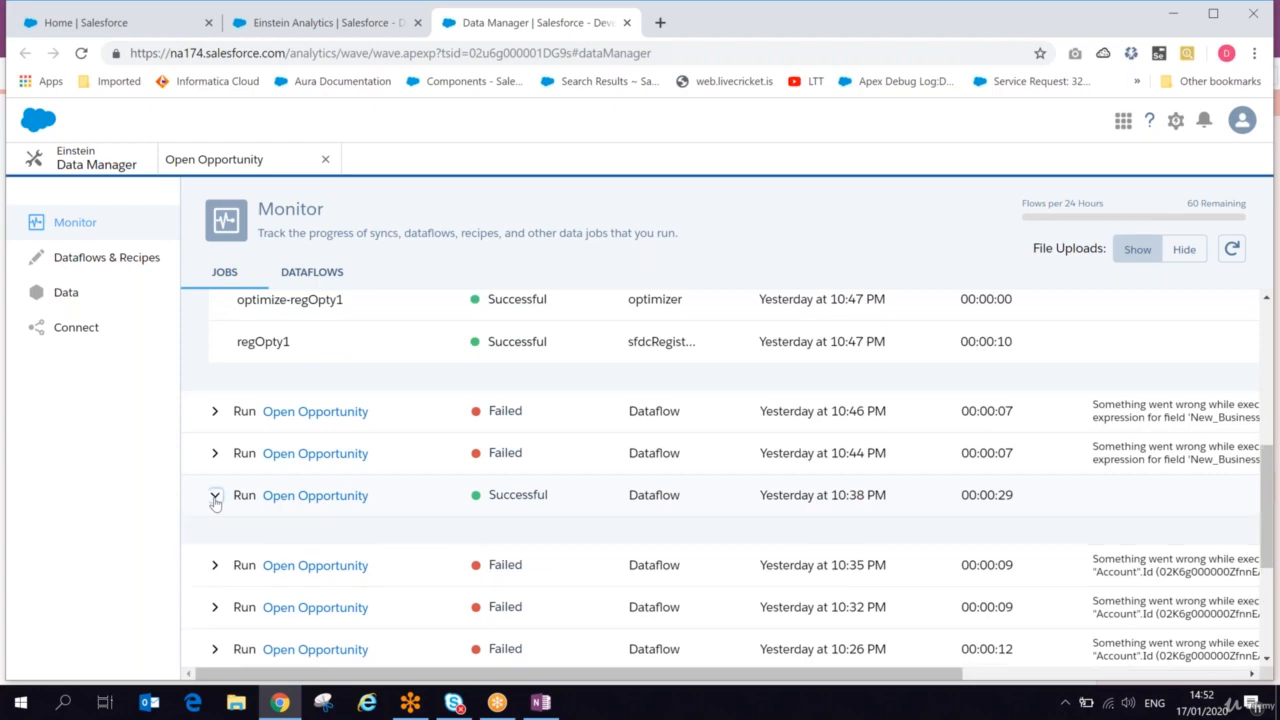
pyautogui.moveTo(1268, 403); pyautogui.dragTo(1248, 333)
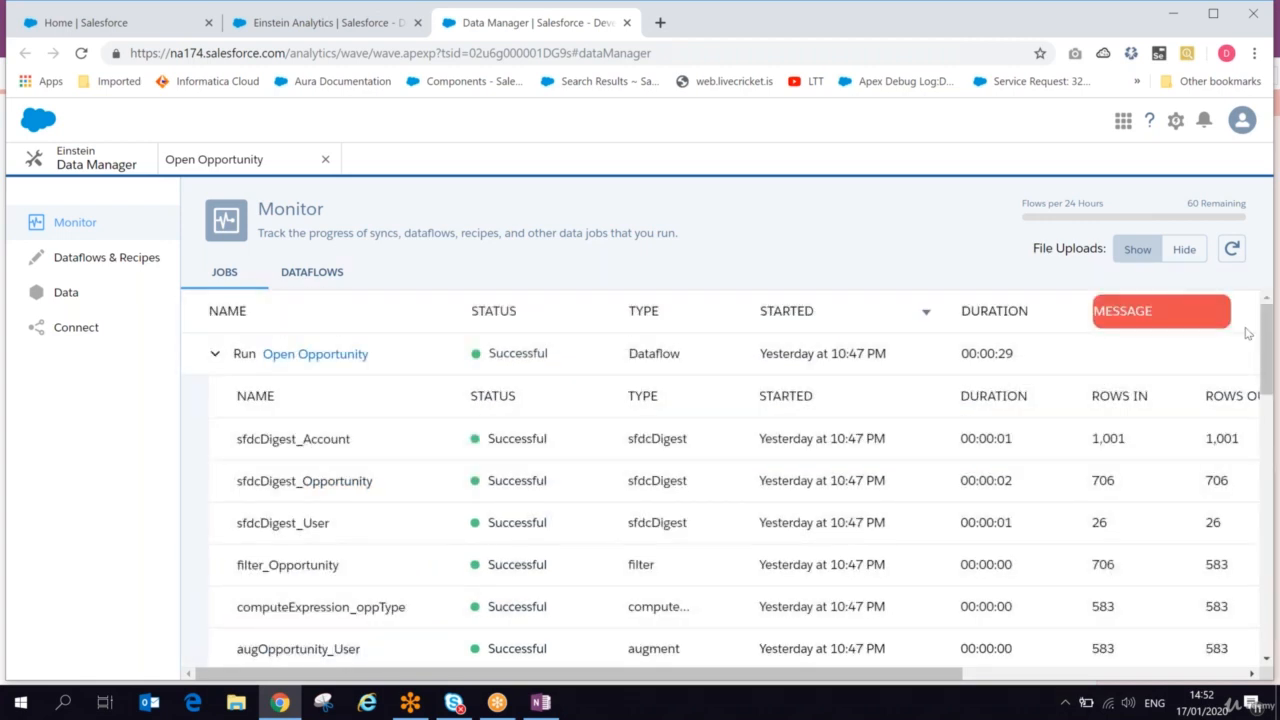
# Switch back to the OneNote page with the dataflow requirements, passing through Analytics Studio.
pyautogui.click(317, 27)
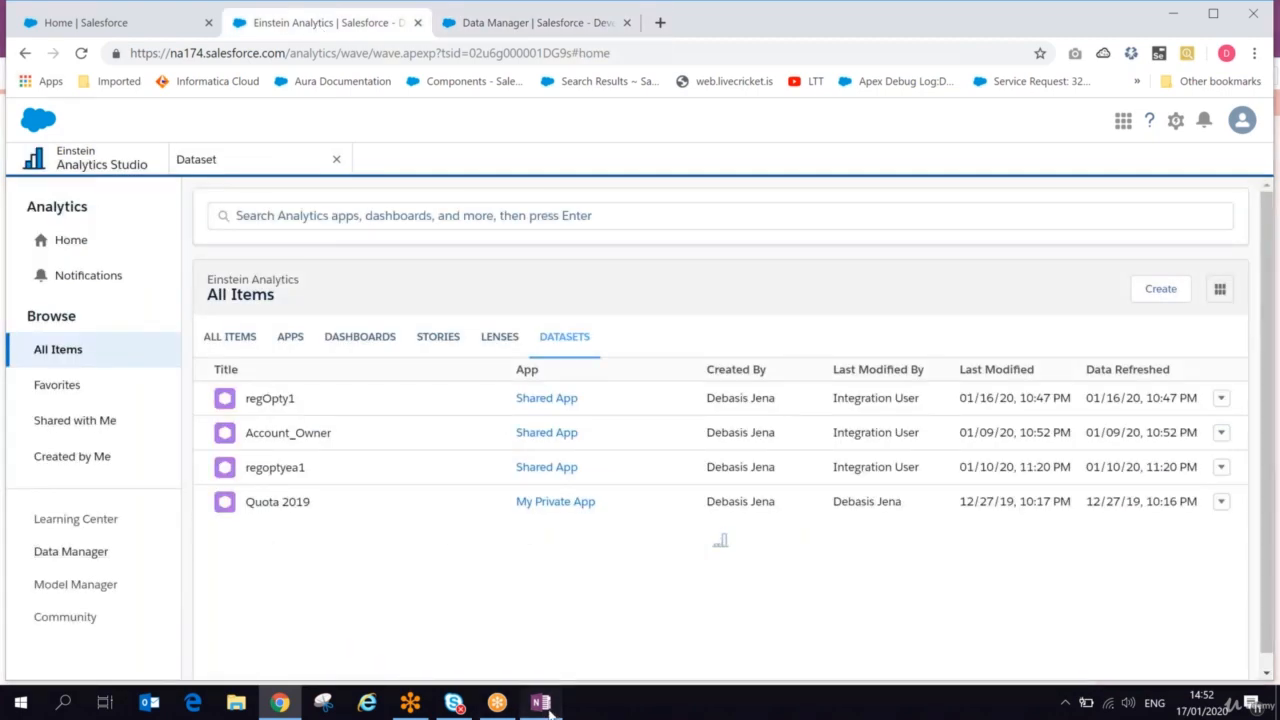
pyautogui.click(549, 710)
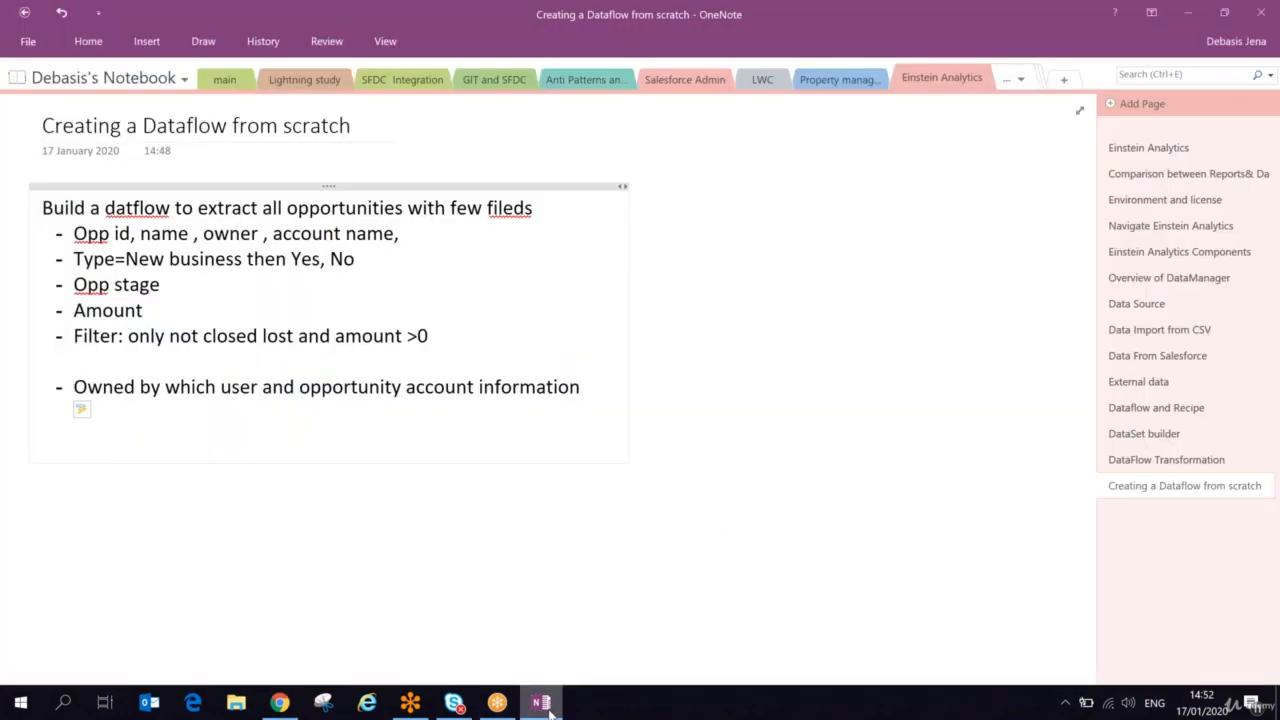
# Add a dashed divider line below the requirements and start a section headed "Objects?" beneath it.
pyautogui.press('Down')
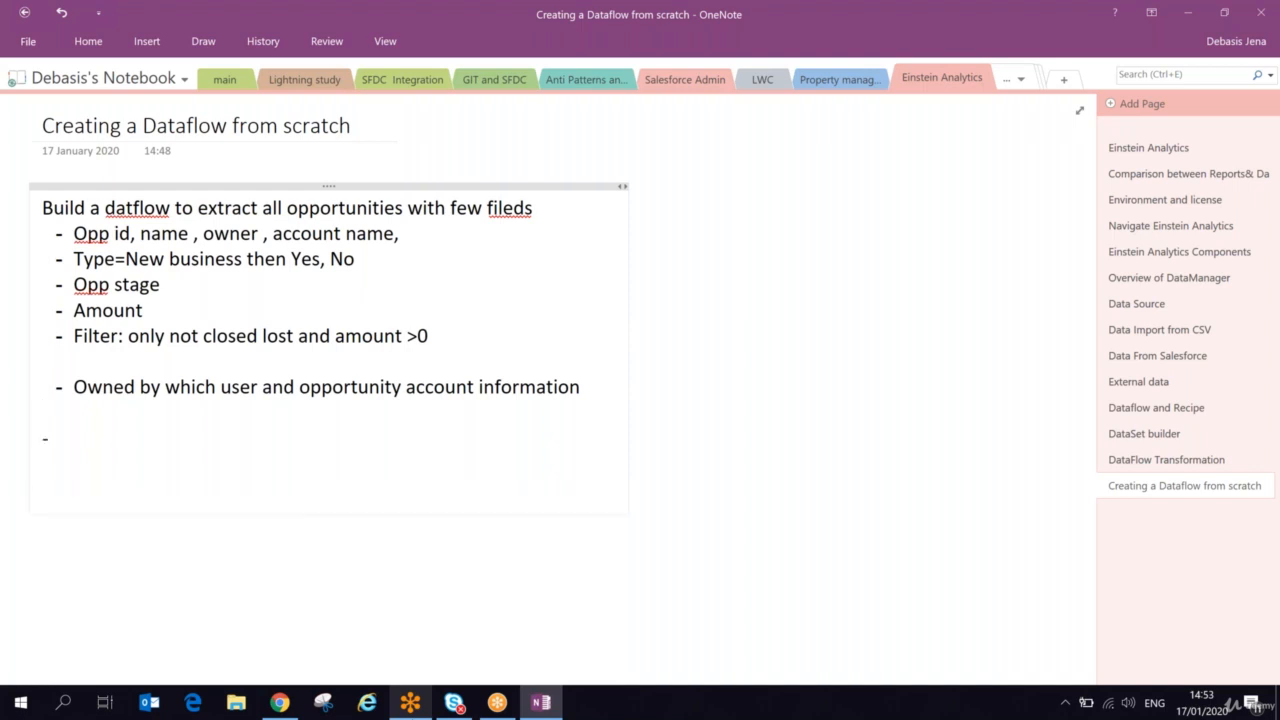
pyautogui.write('--------------------------------------------------------')
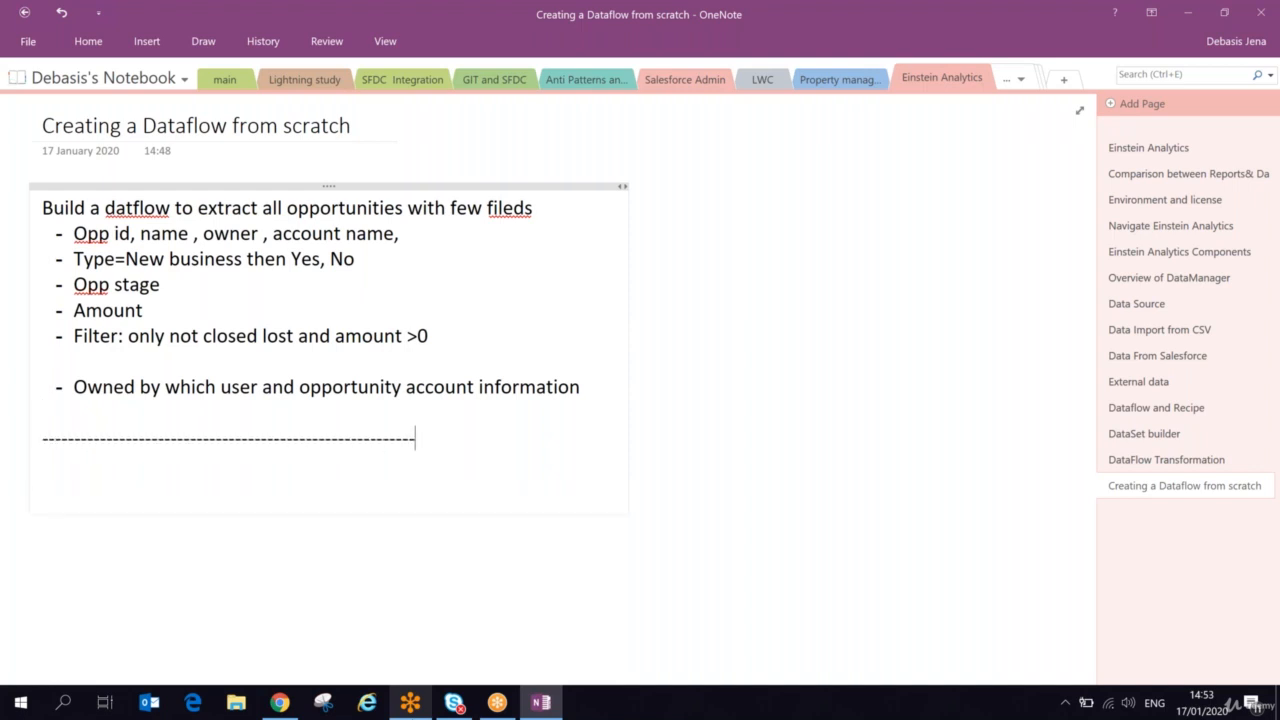
pyautogui.write('-----------------------')
pyautogui.press('Return')
pyautogui.write('Obj')
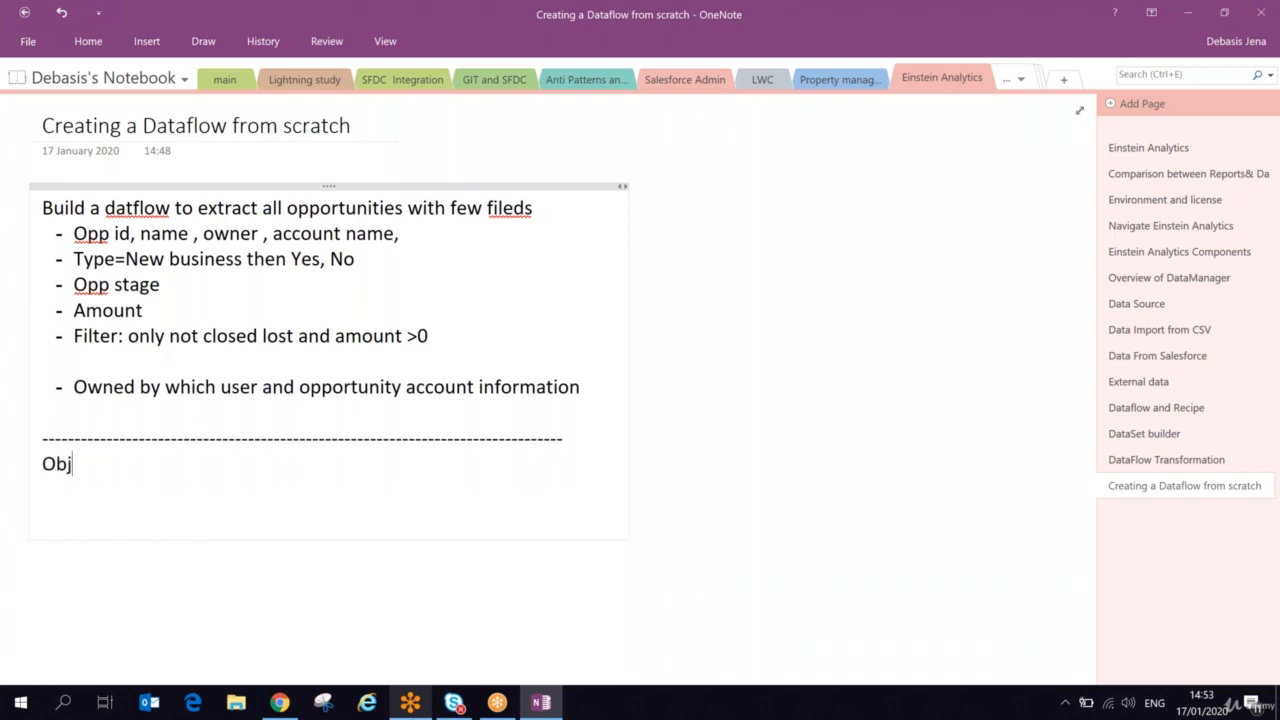
pyautogui.write('ects?')
pyautogui.press('Return')
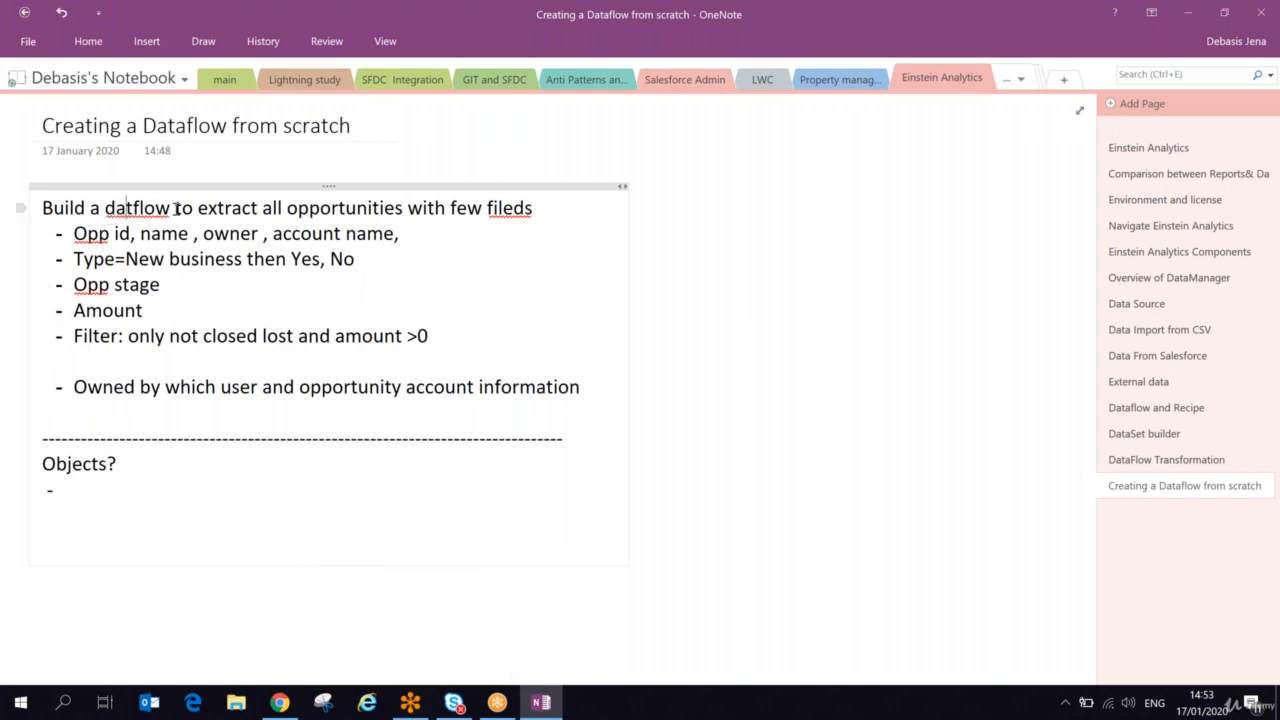
# Correct "datflow" to "dataflow" in the first requirement line and list Opportunity as the first item under "Objects?".
pyautogui.write('a')
pyautogui.moveTo(252, 207); pyautogui.dragTo(404, 212)
pyautogui.click(60, 490)
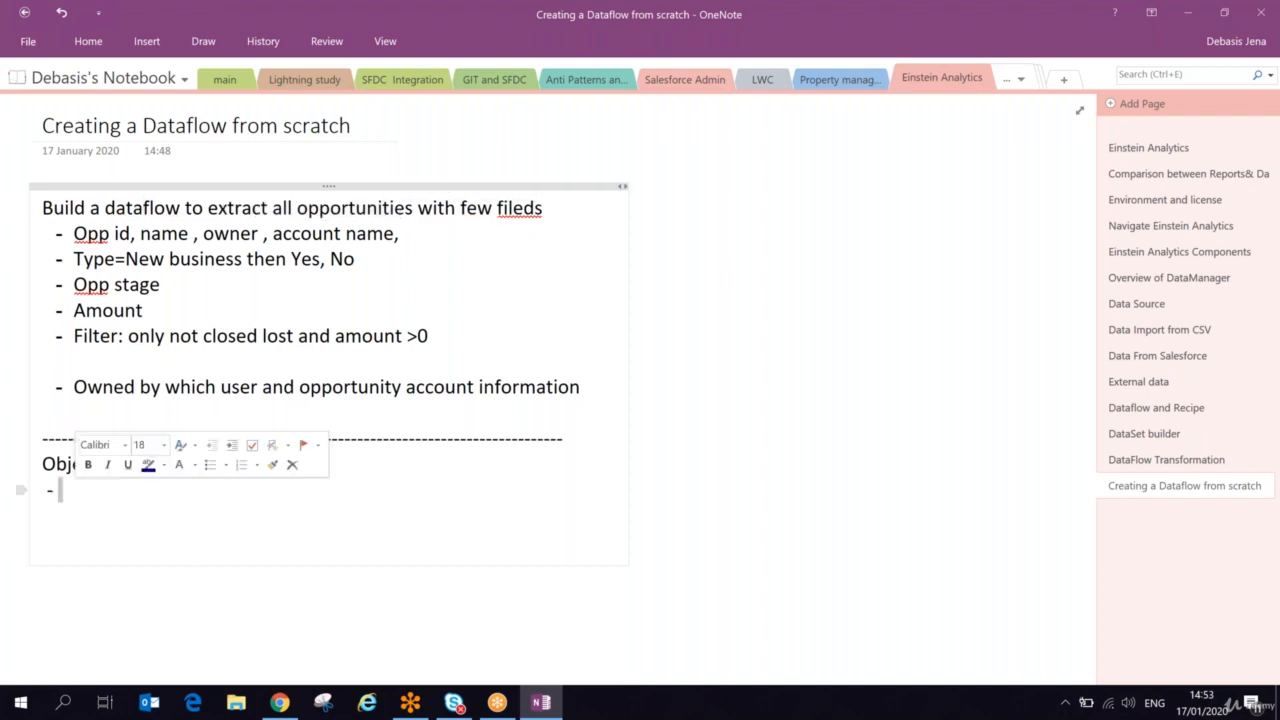
pyautogui.write('Opportu')
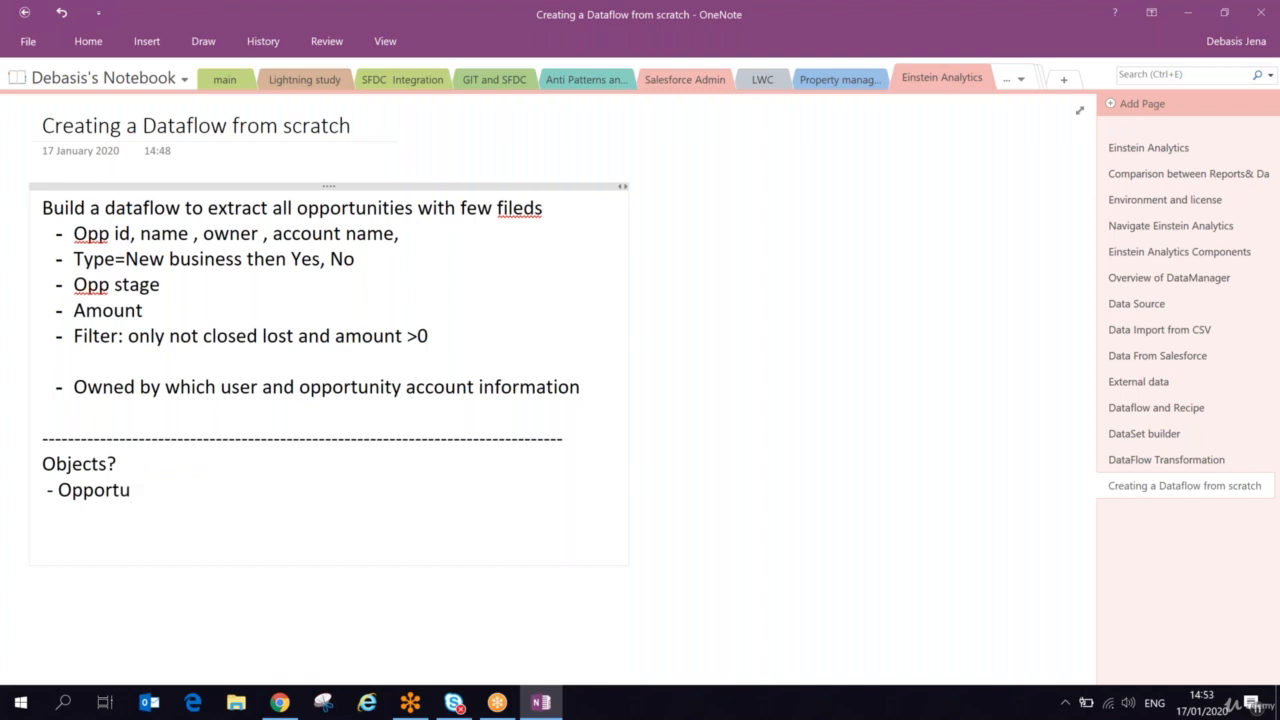
pyautogui.write('nity')
pyautogui.press('Return')
pyautogui.write('-')
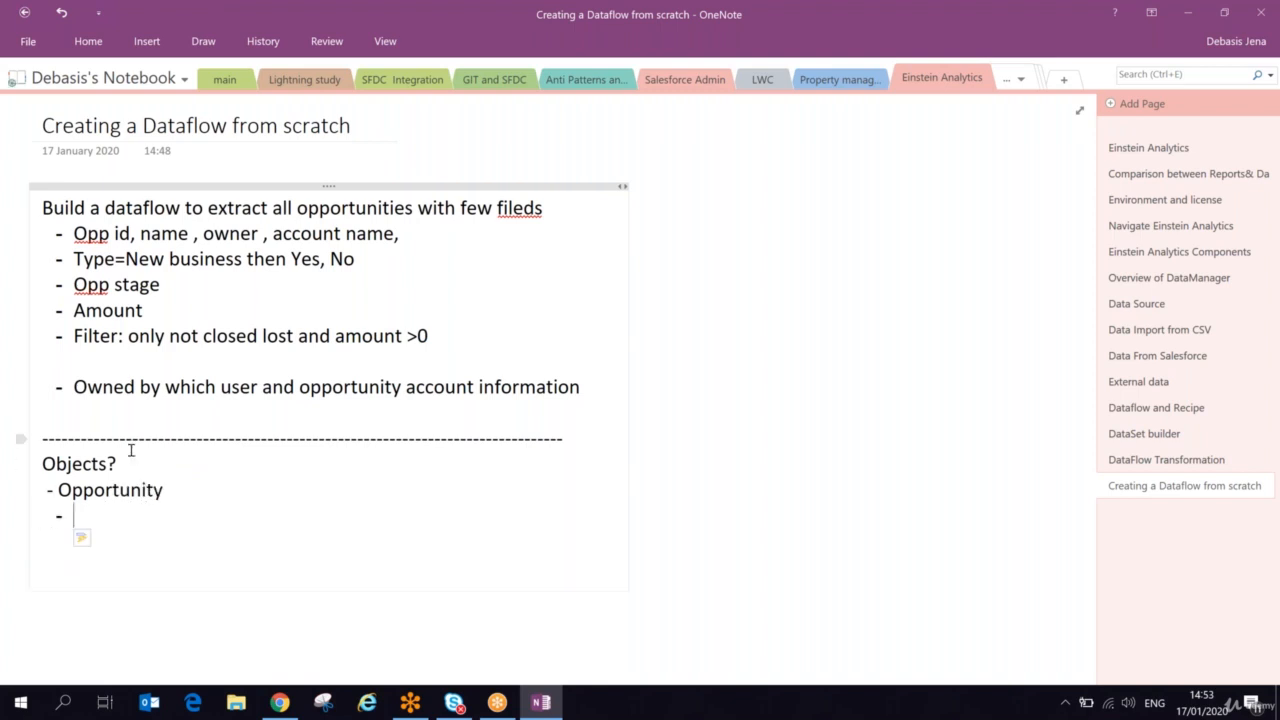
# Add User and Account to the objects list, based on the requirement about owner and account information.
pyautogui.moveTo(74, 388); pyautogui.dragTo(136, 387)
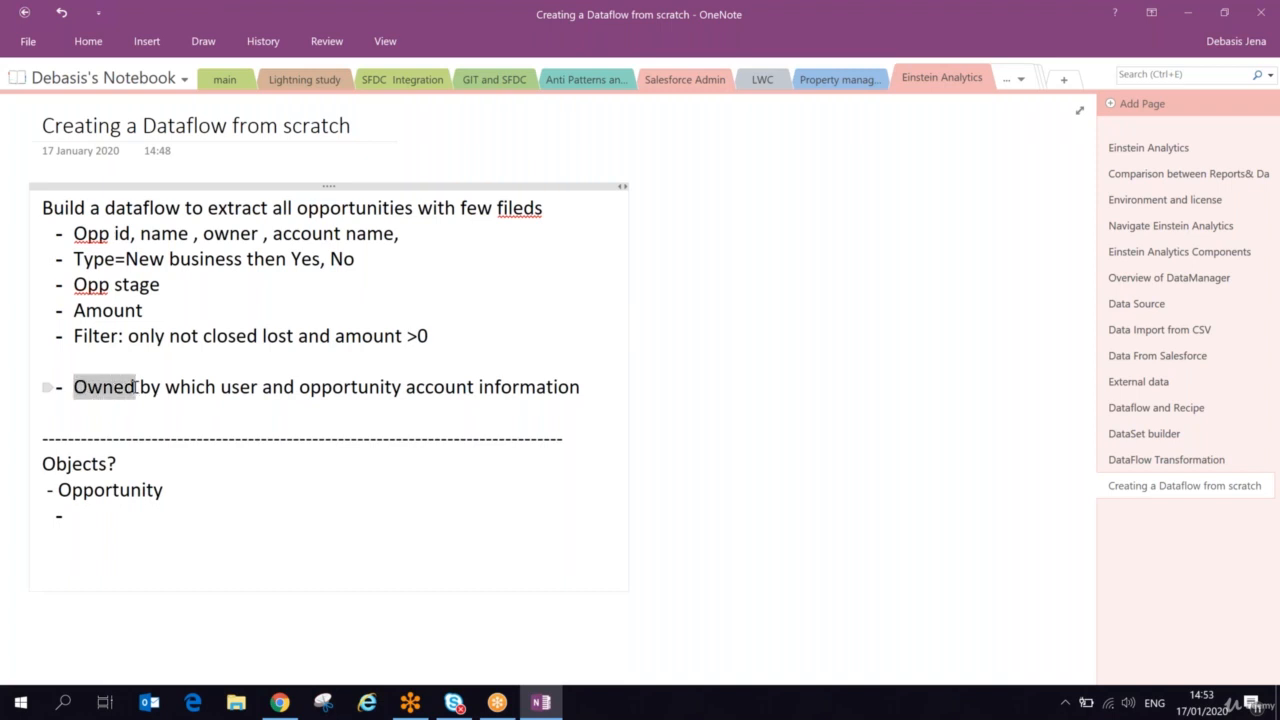
pyautogui.click(85, 505)
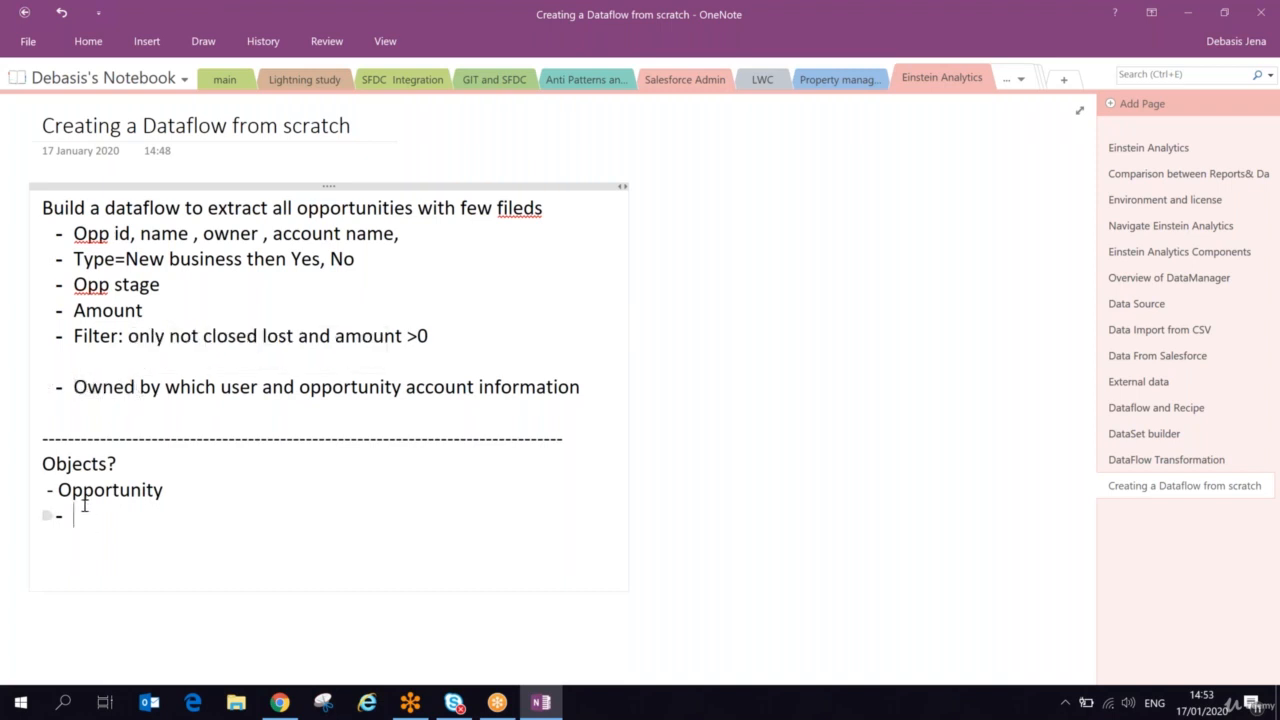
pyautogui.write('User')
pyautogui.moveTo(299, 388); pyautogui.dragTo(514, 388)
pyautogui.click(130, 513)
pyautogui.write('Account')
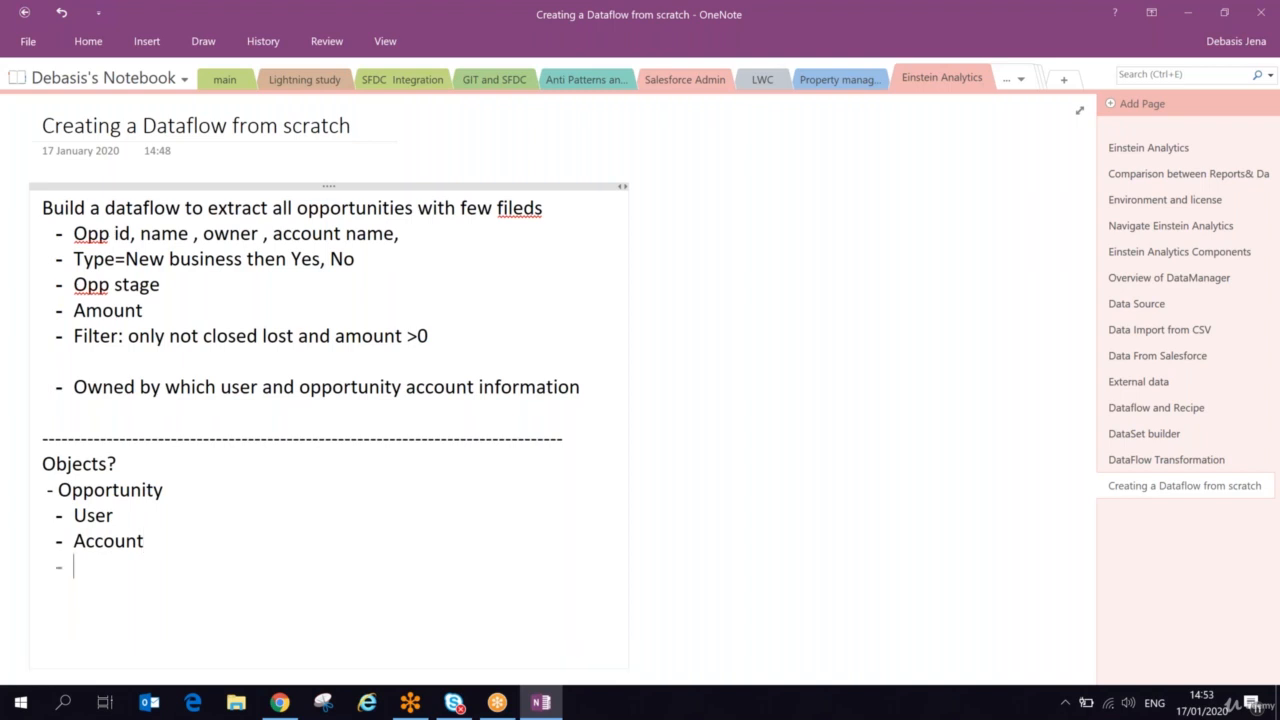
# Add the line "Filter: Opportunity - Amount >0 && not closed lost" below the objects list.
pyautogui.write('Filter:')
pyautogui.moveTo(132, 337); pyautogui.dragTo(402, 338)
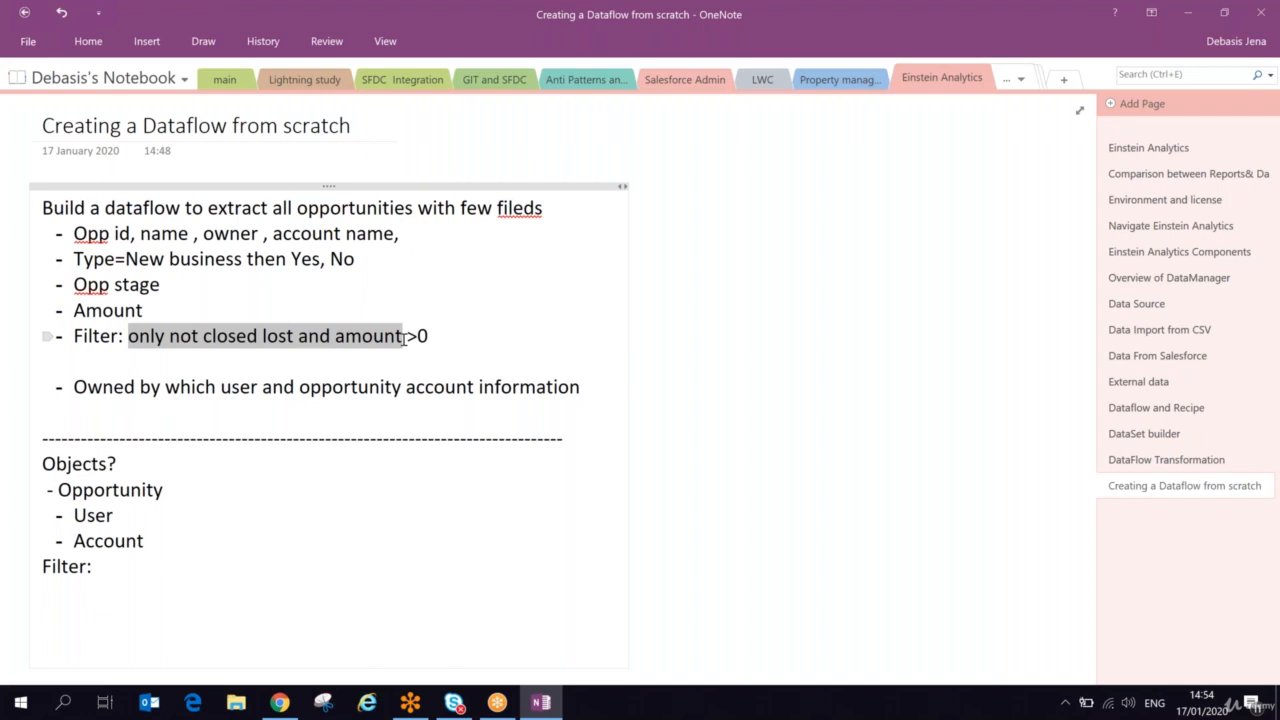
pyautogui.click(102, 565)
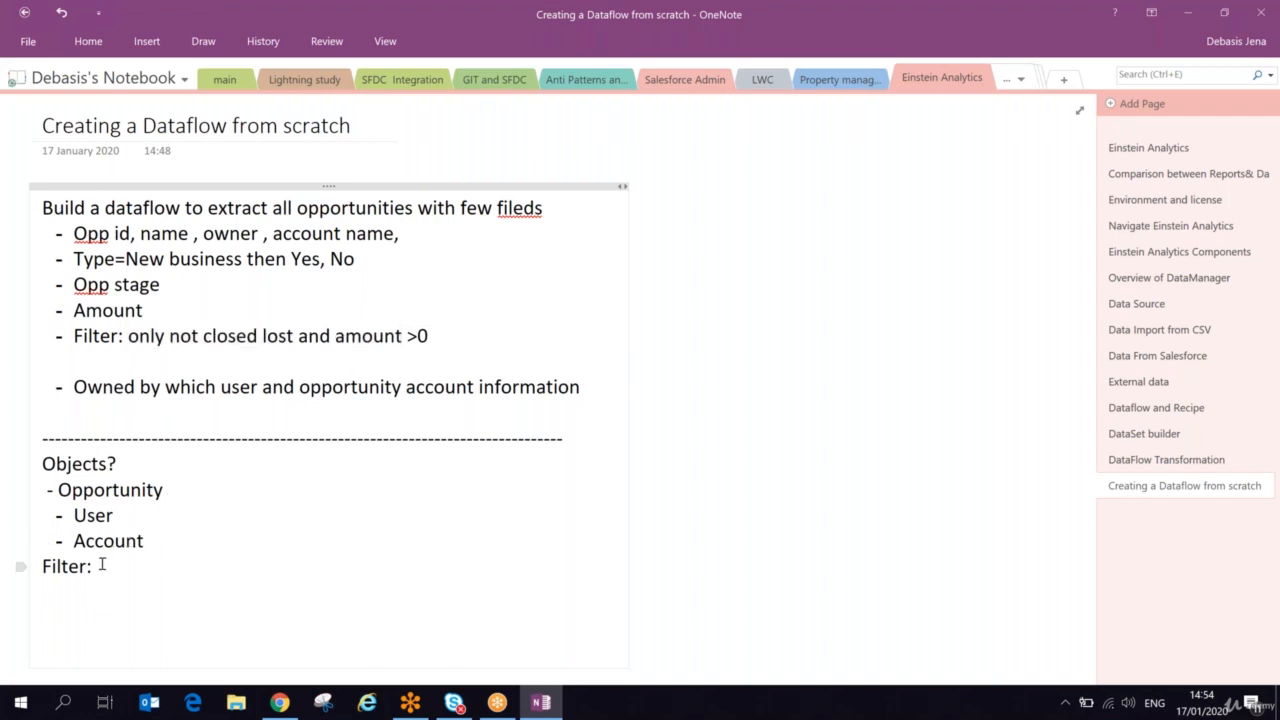
pyautogui.write('Opor')
pyautogui.press('BackSpace')
pyautogui.write('portunity')
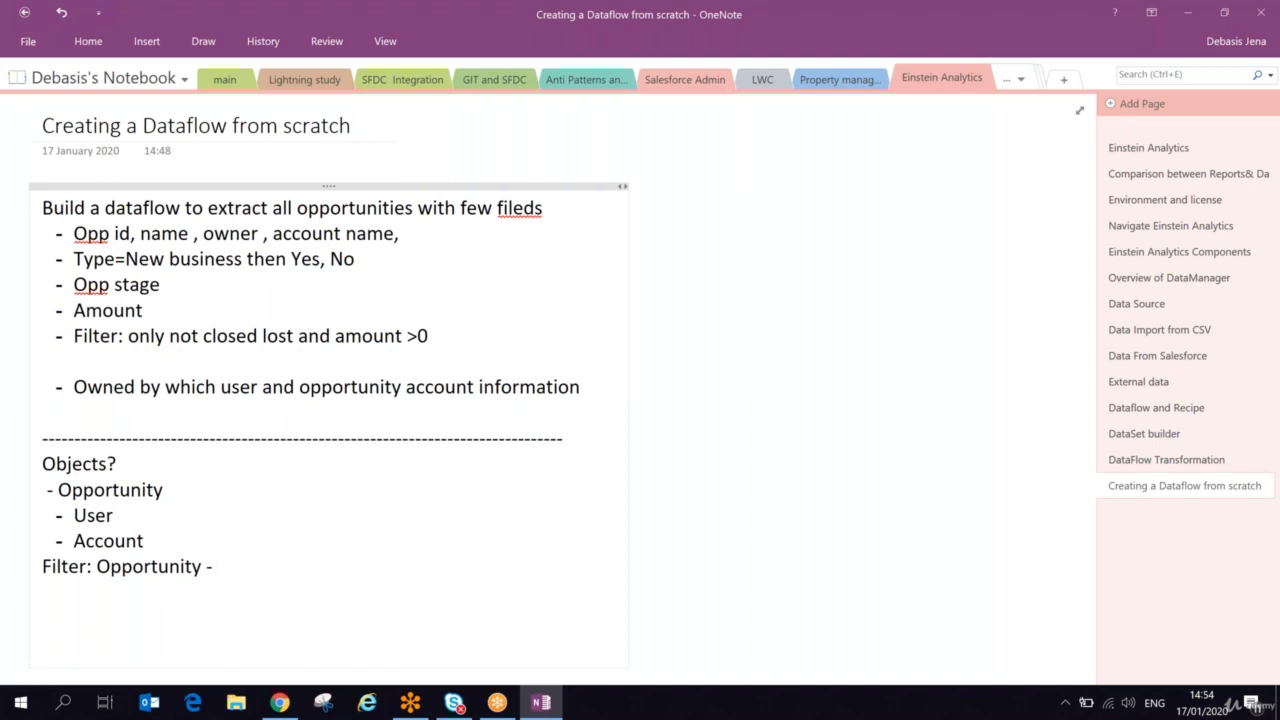
pyautogui.write(' - Amount ')
pyautogui.write('?0')
pyautogui.press('BackSpace')
pyautogui.press('BackSpace')
pyautogui.write('>0 && ')
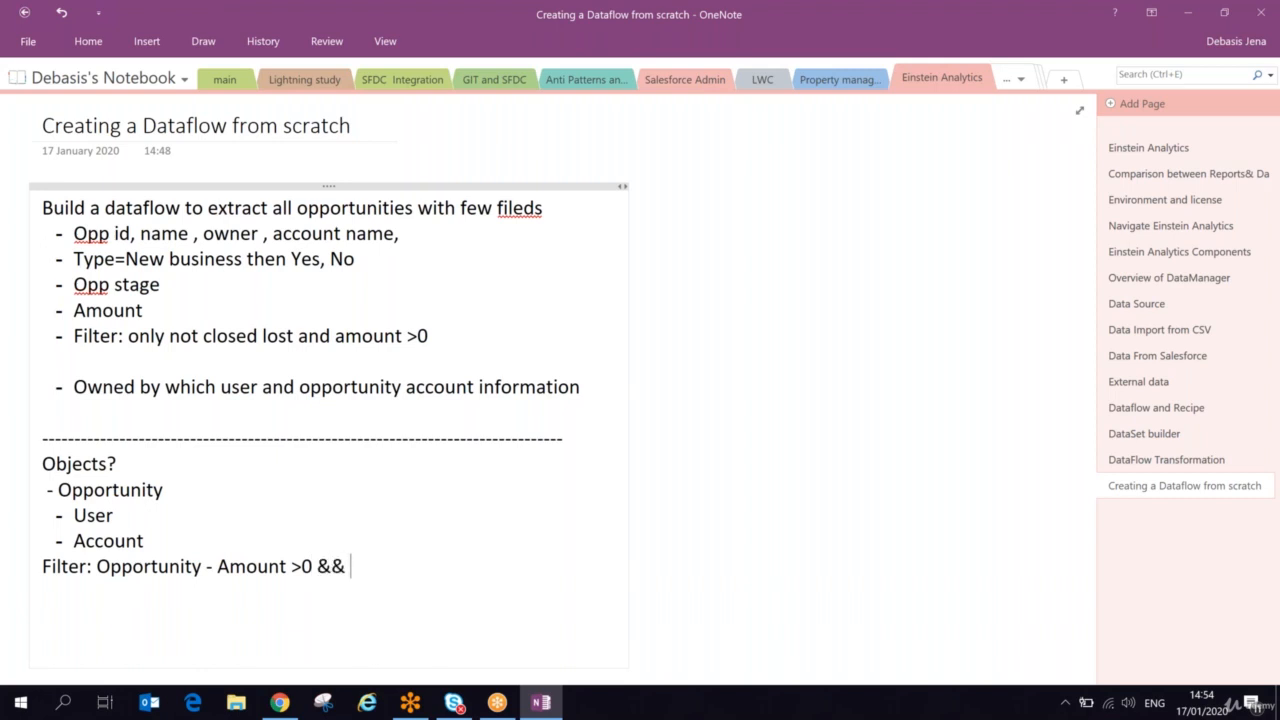
pyautogui.write('not closed lost')
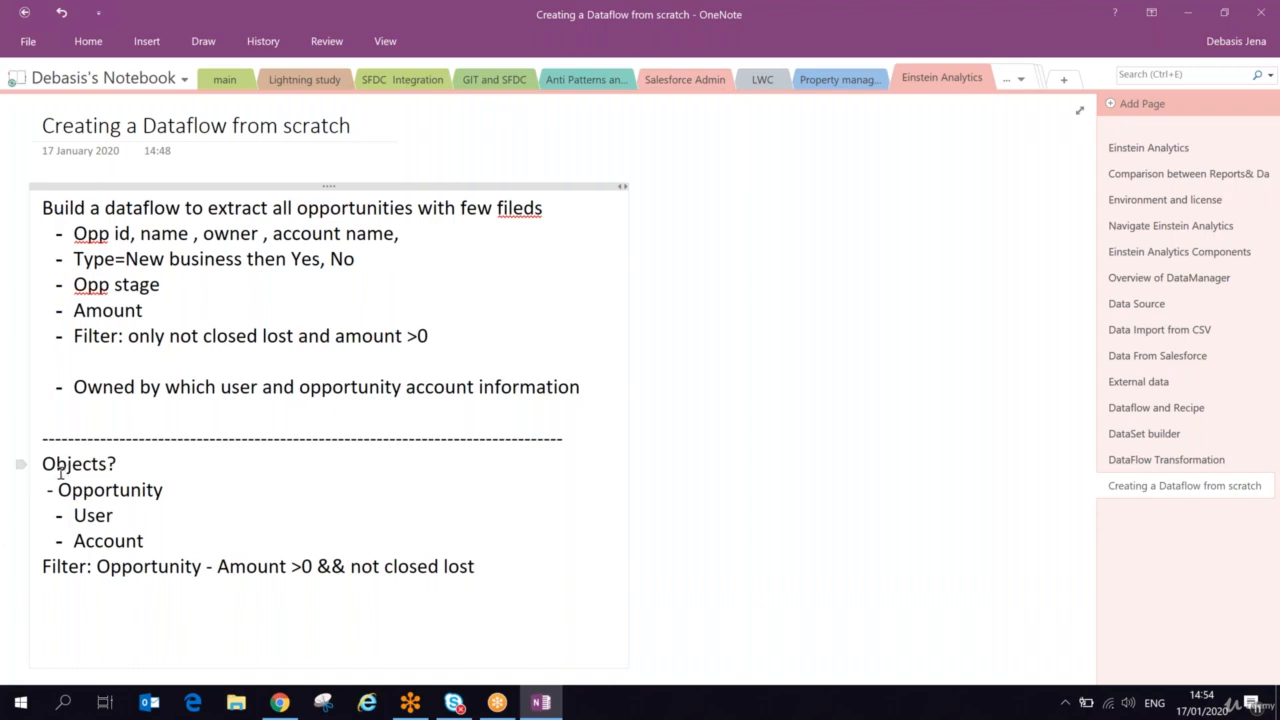
# Extend the object entries with "-- Fields" for Opportunity, "- Field-" for User and "- field" for Account.
pyautogui.moveTo(58, 487); pyautogui.dragTo(143, 538)
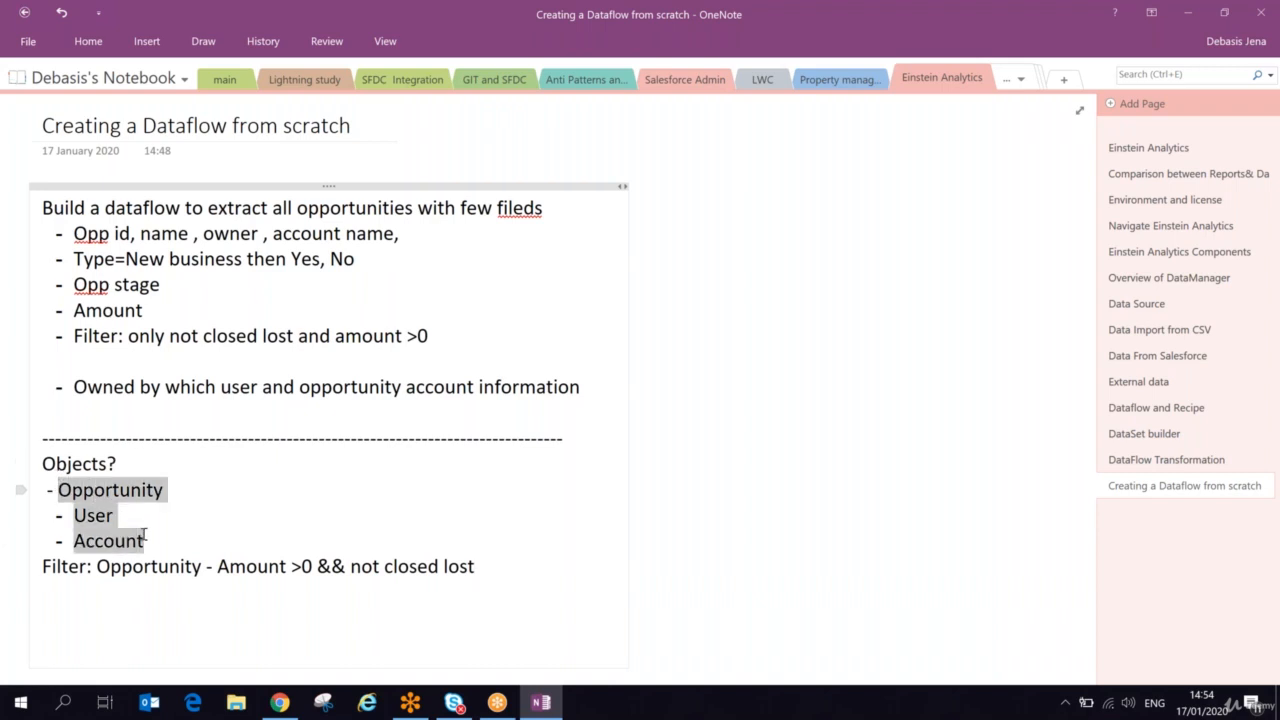
pyautogui.click(128, 469)
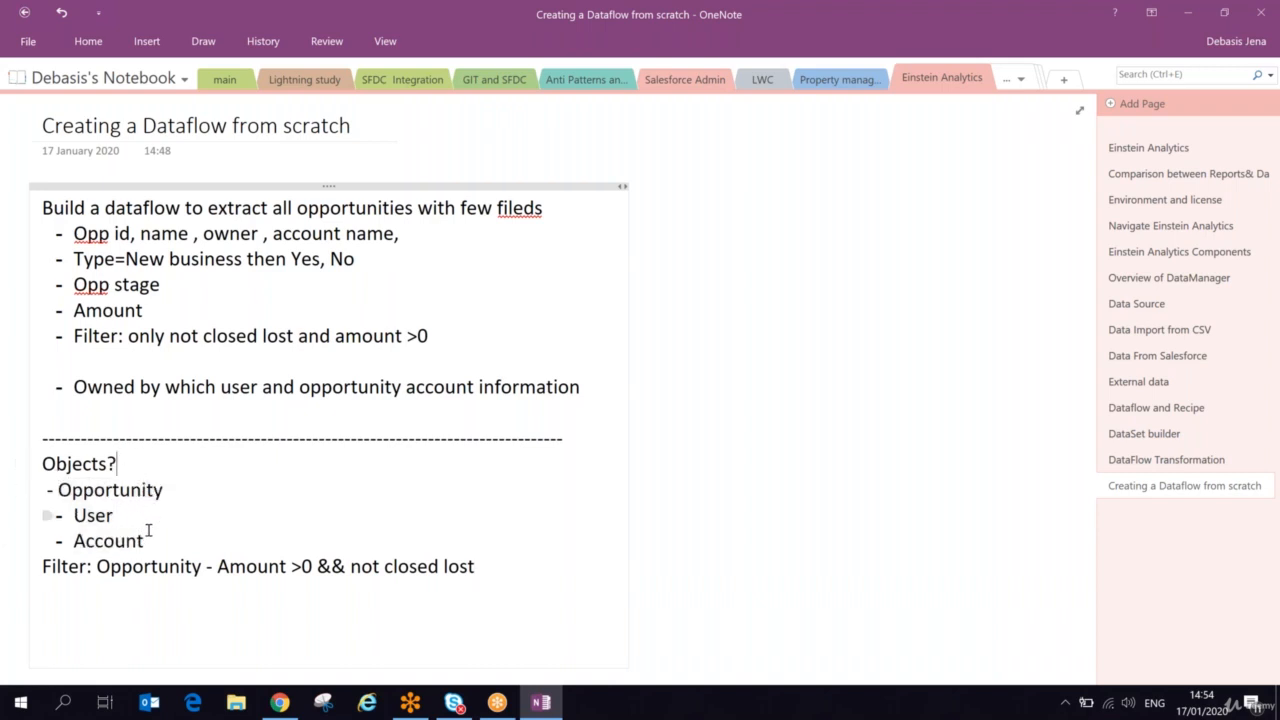
pyautogui.click(162, 489)
pyautogui.write('-- Fields ')
pyautogui.write('-  User - Field- -')
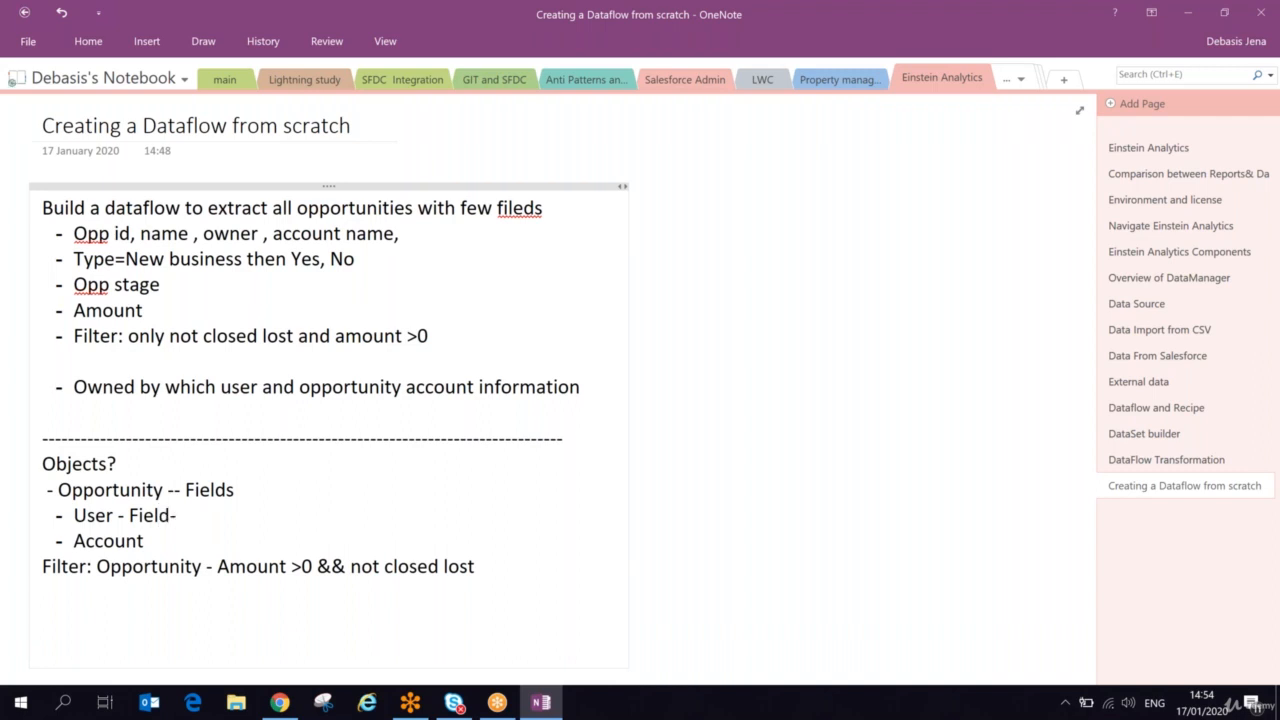
pyautogui.write('  Account - field')
# Review the filter and New business rules and the ComputeExpression description on the DataFlow Transformation page, then return to the requirements page.
pyautogui.moveTo(176, 570); pyautogui.dragTo(482, 566)
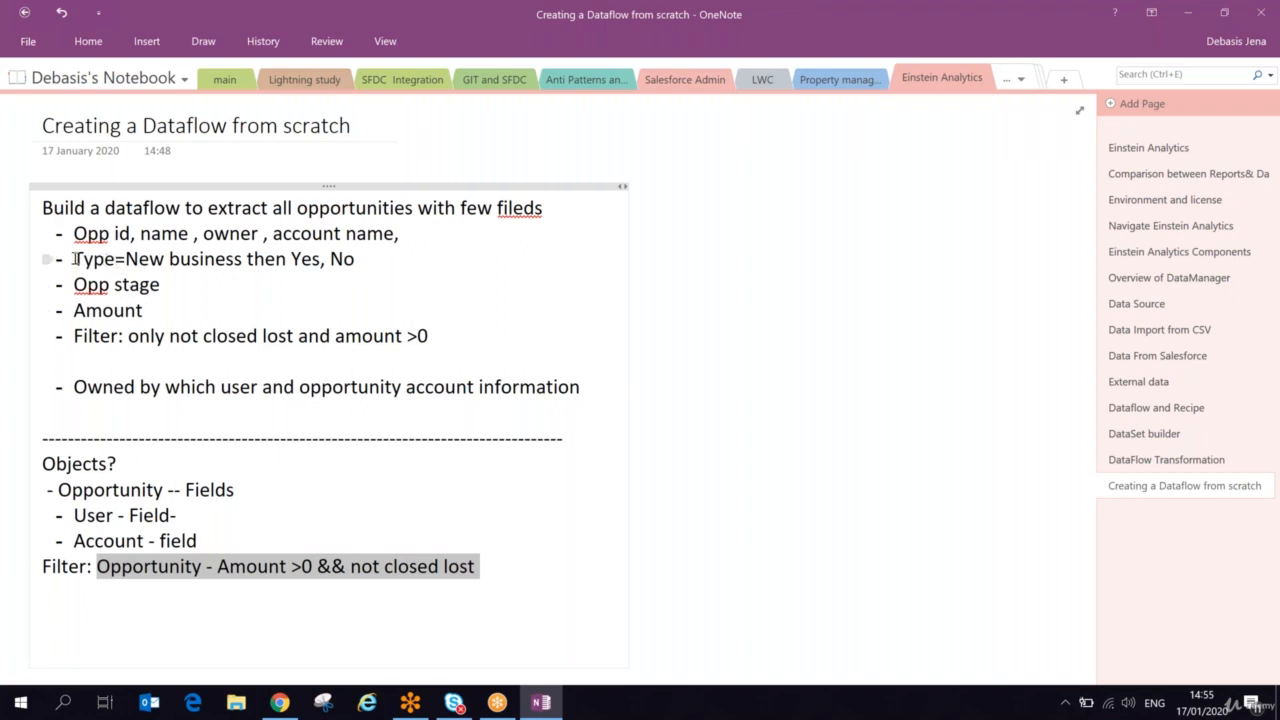
pyautogui.moveTo(72, 259); pyautogui.dragTo(349, 259)
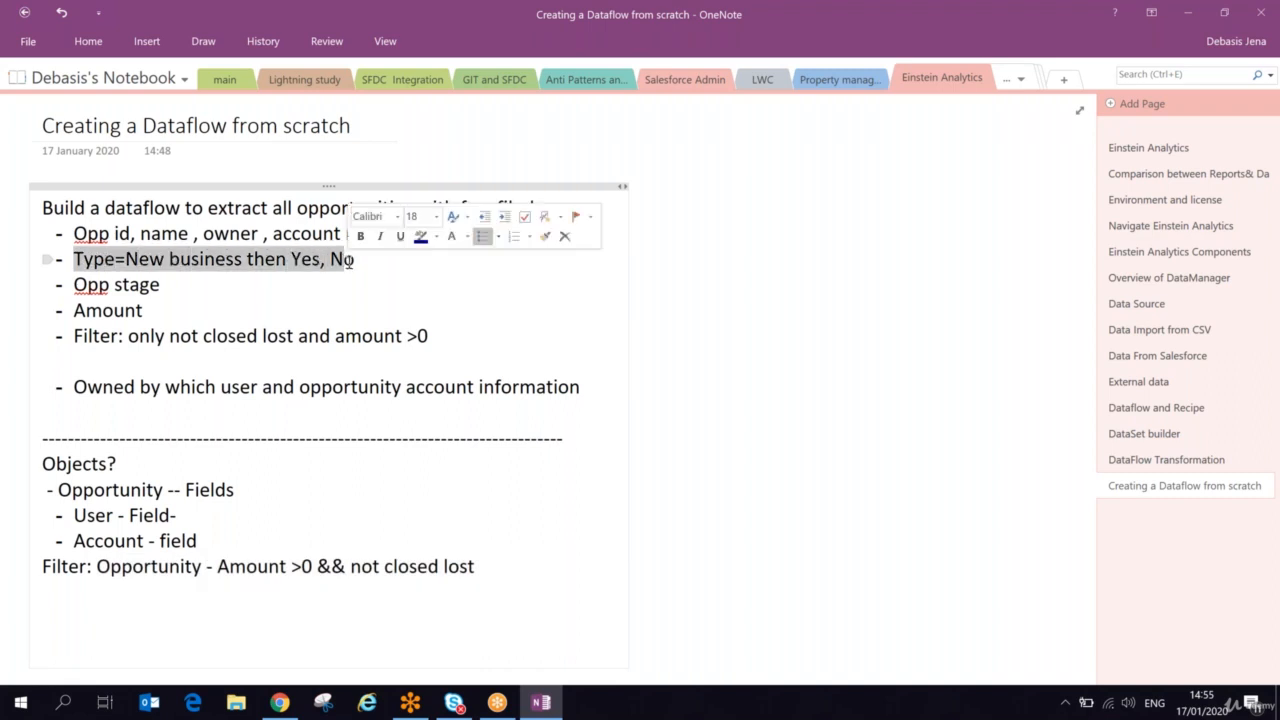
pyautogui.click(478, 566)
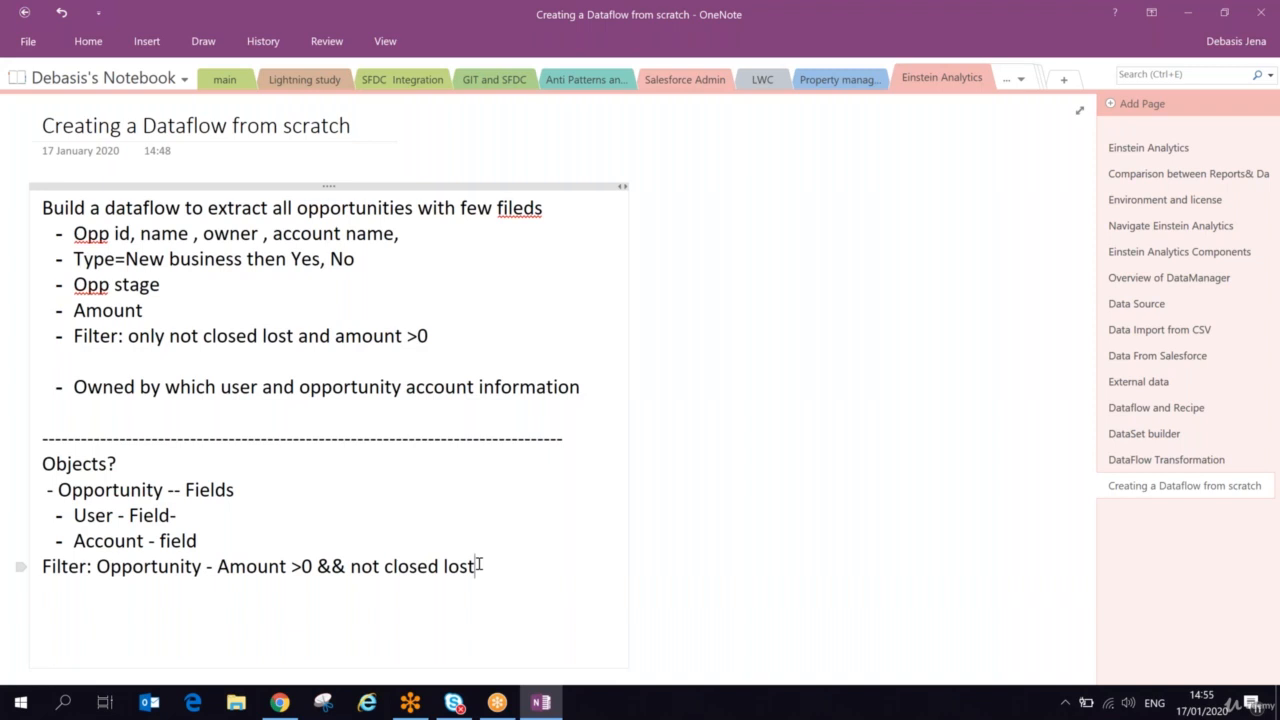
pyautogui.press('Return')
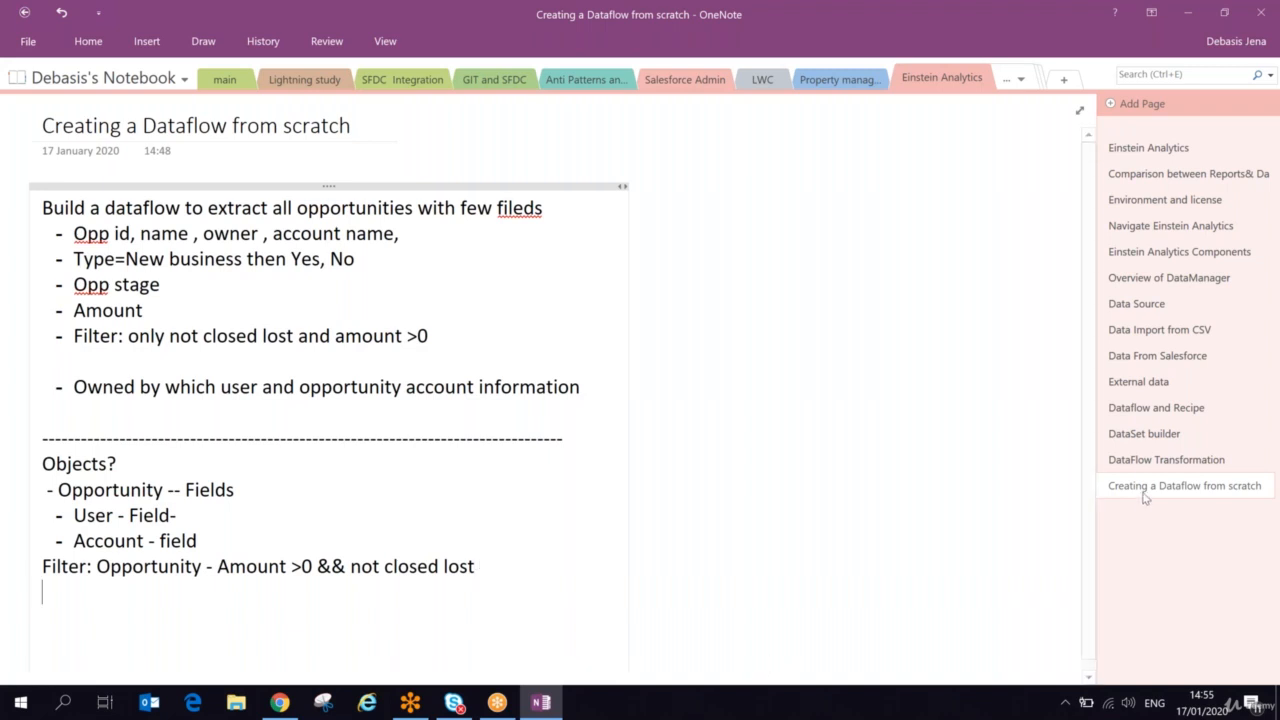
pyautogui.click(1166, 459)
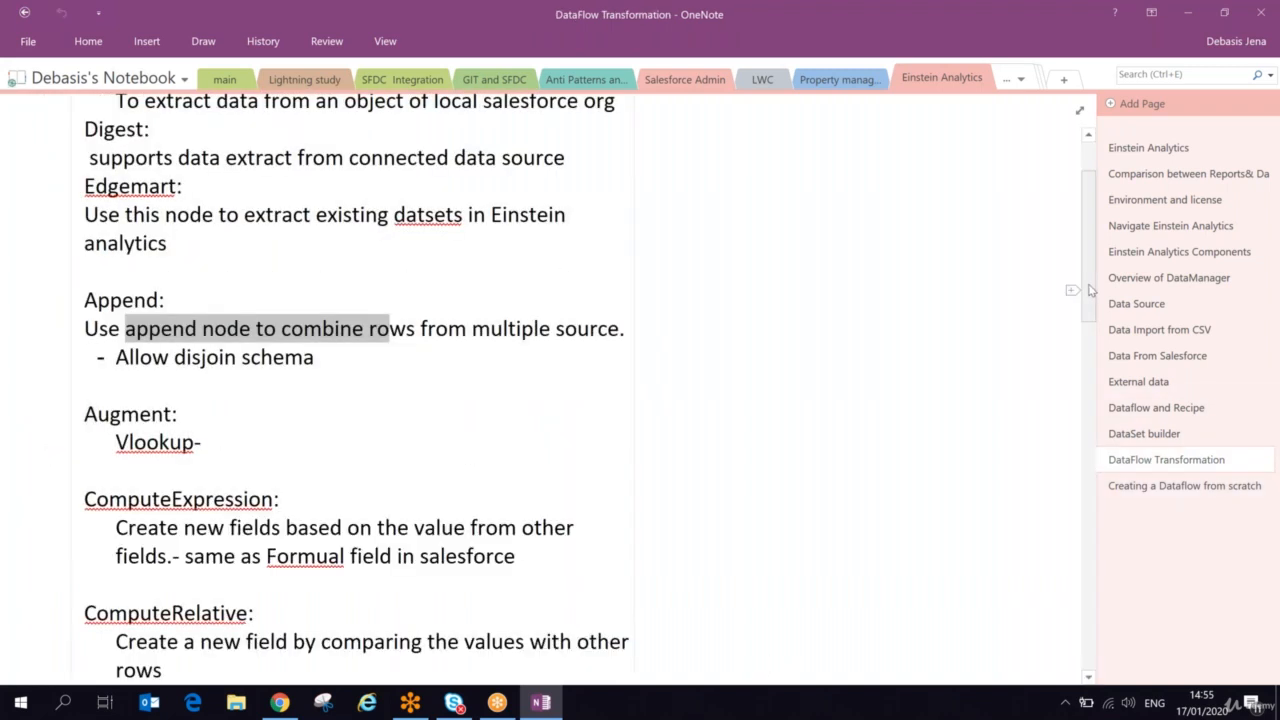
pyautogui.moveTo(1090, 290); pyautogui.dragTo(1088, 330)
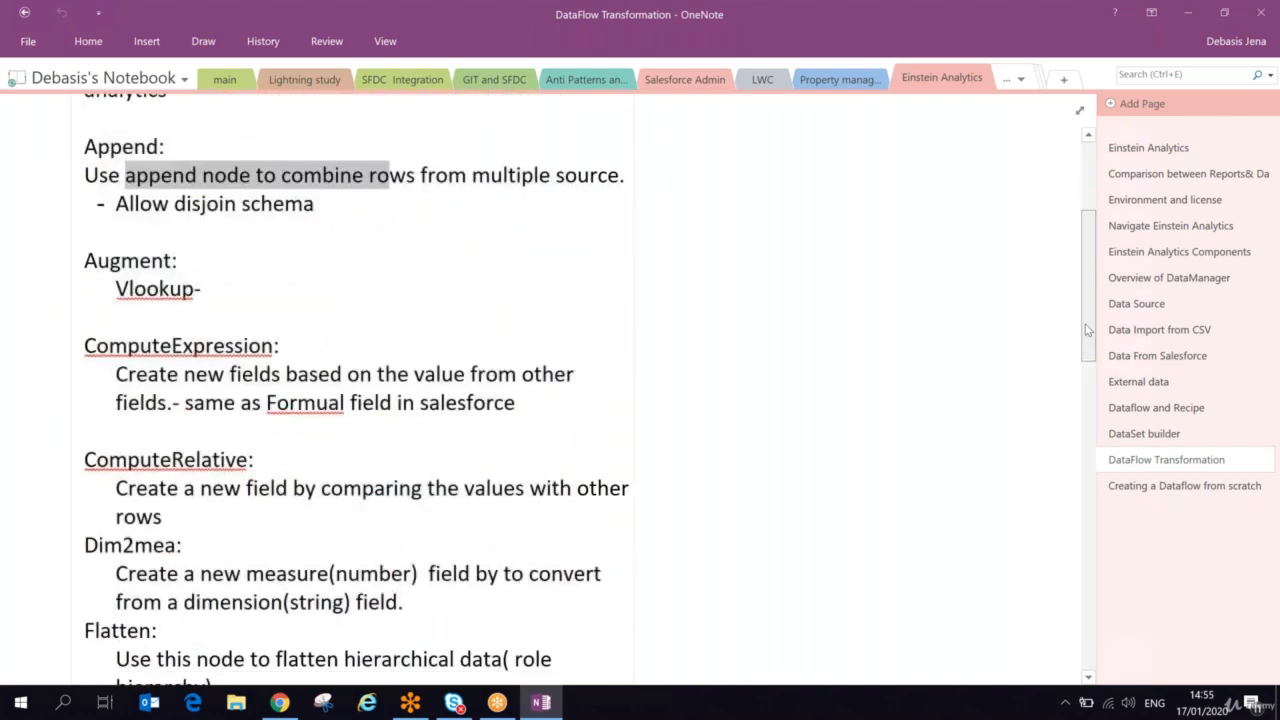
pyautogui.moveTo(183, 374); pyautogui.dragTo(542, 377)
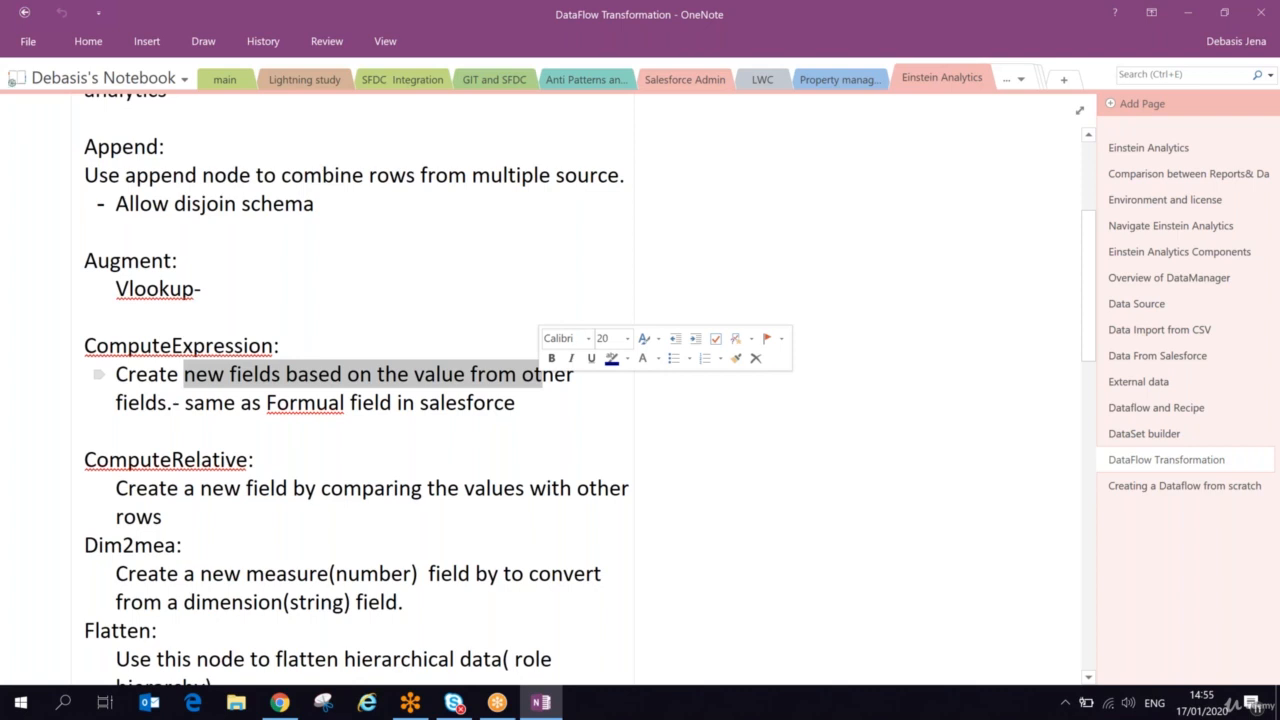
pyautogui.click(1160, 486)
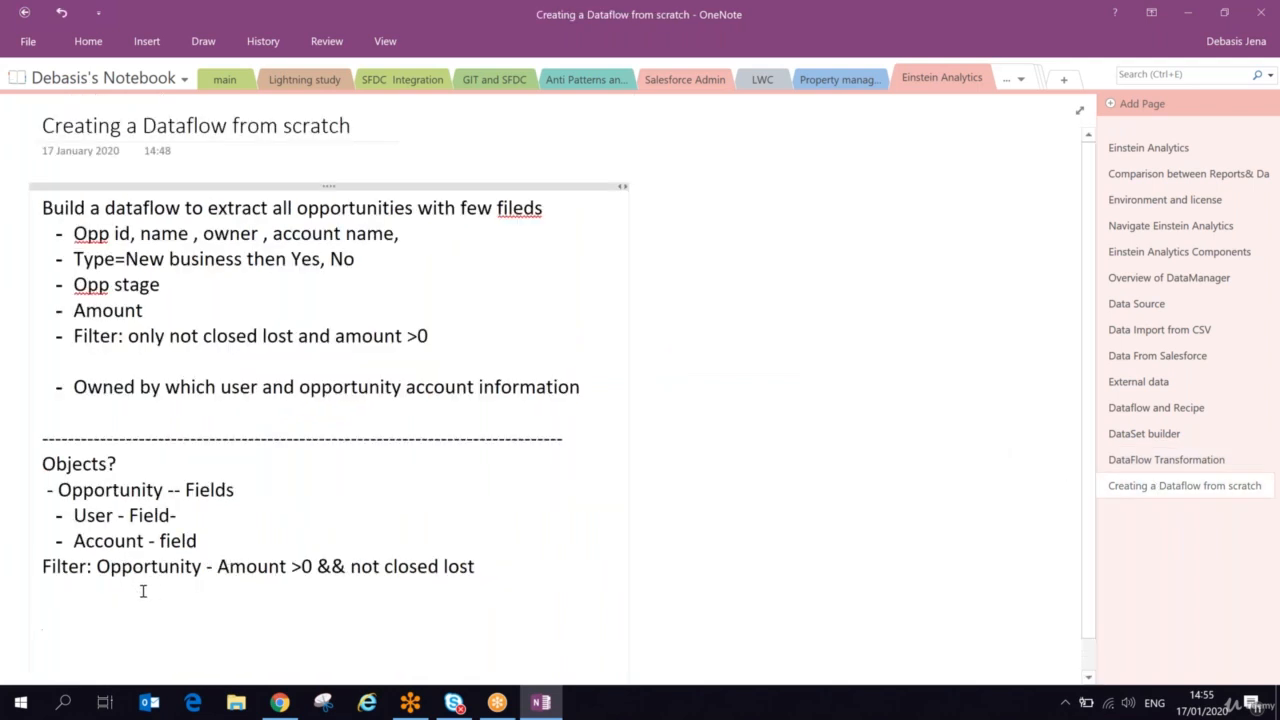
# Add the line "Computed - New busiess -- Yes else No" below the filter line.
pyautogui.write('Computed ')
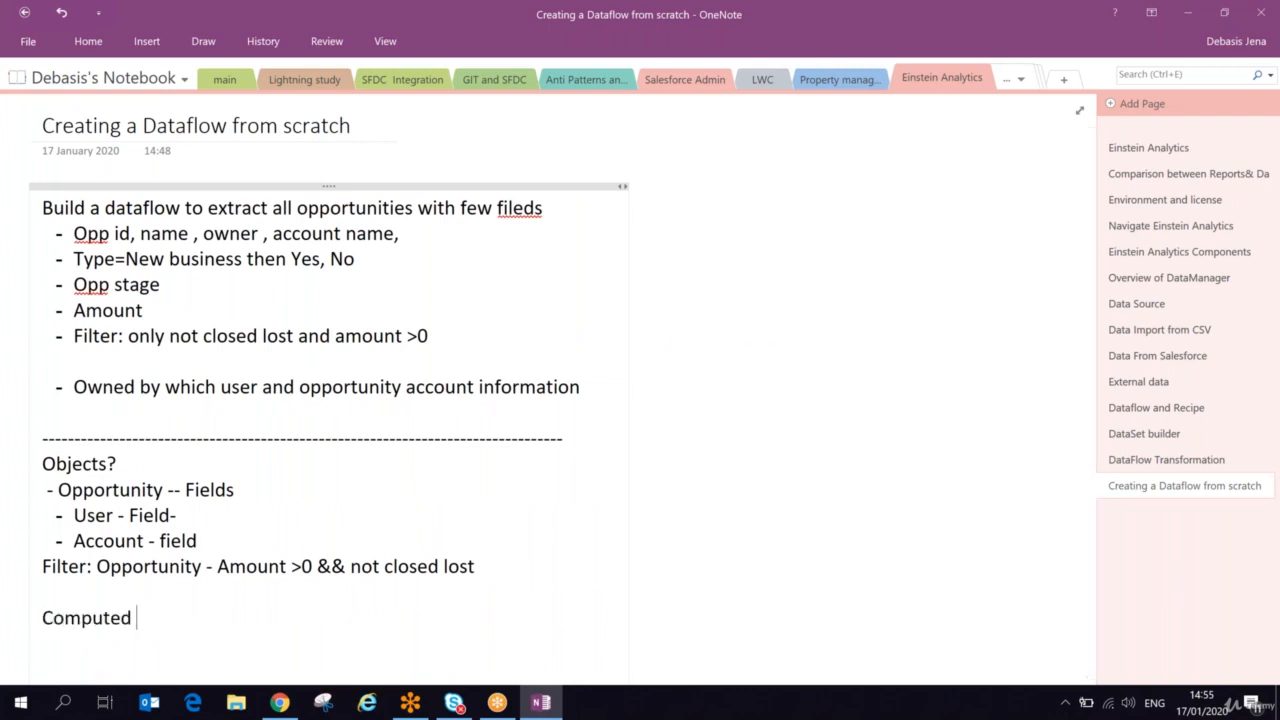
pyautogui.write('- New busiess -- Y')
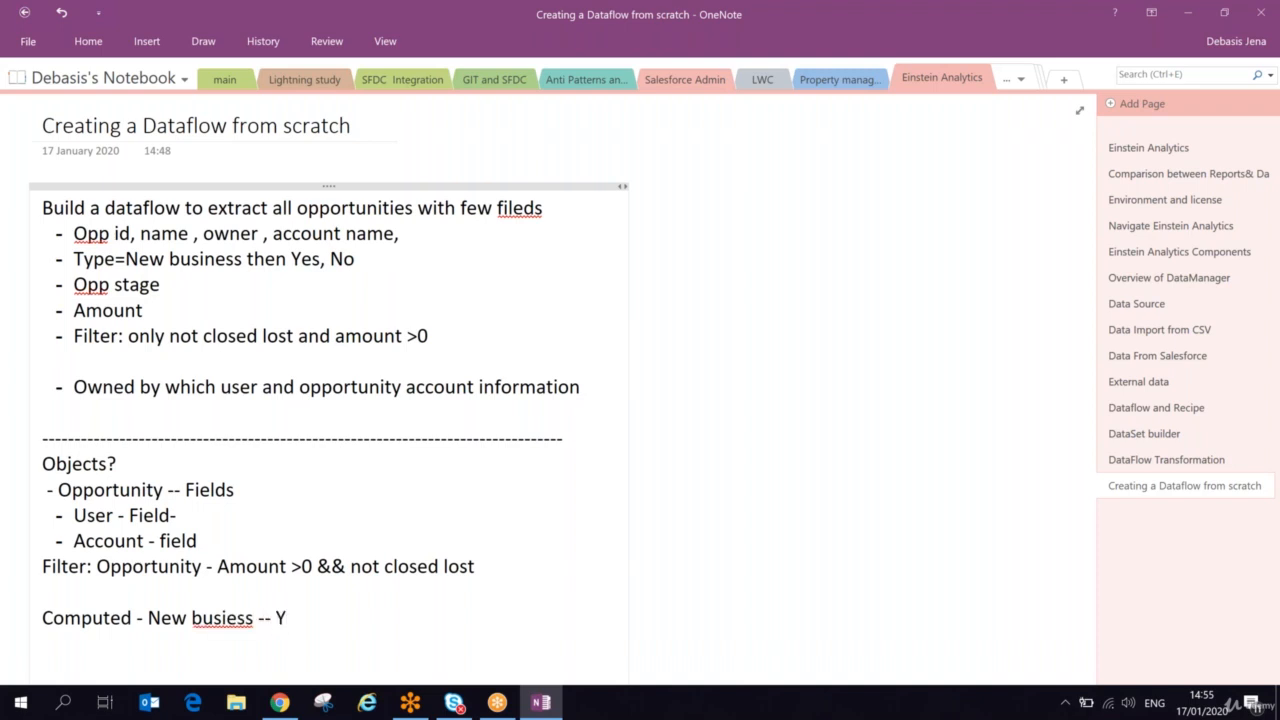
pyautogui.write('es else No')
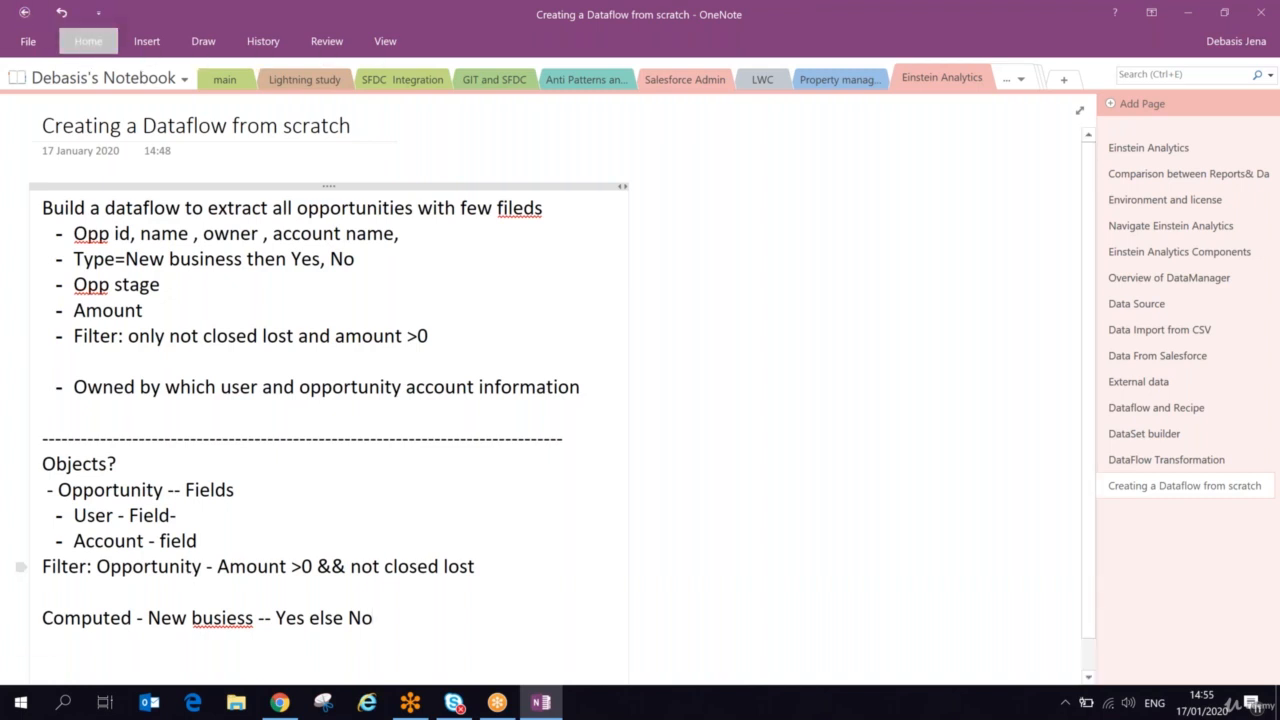
# Switch to Salesforce in Chrome, launch Analytics Studio again from the Salesforce apps and open the Data Manager.
pyautogui.hotkey('alt', 'Tab')
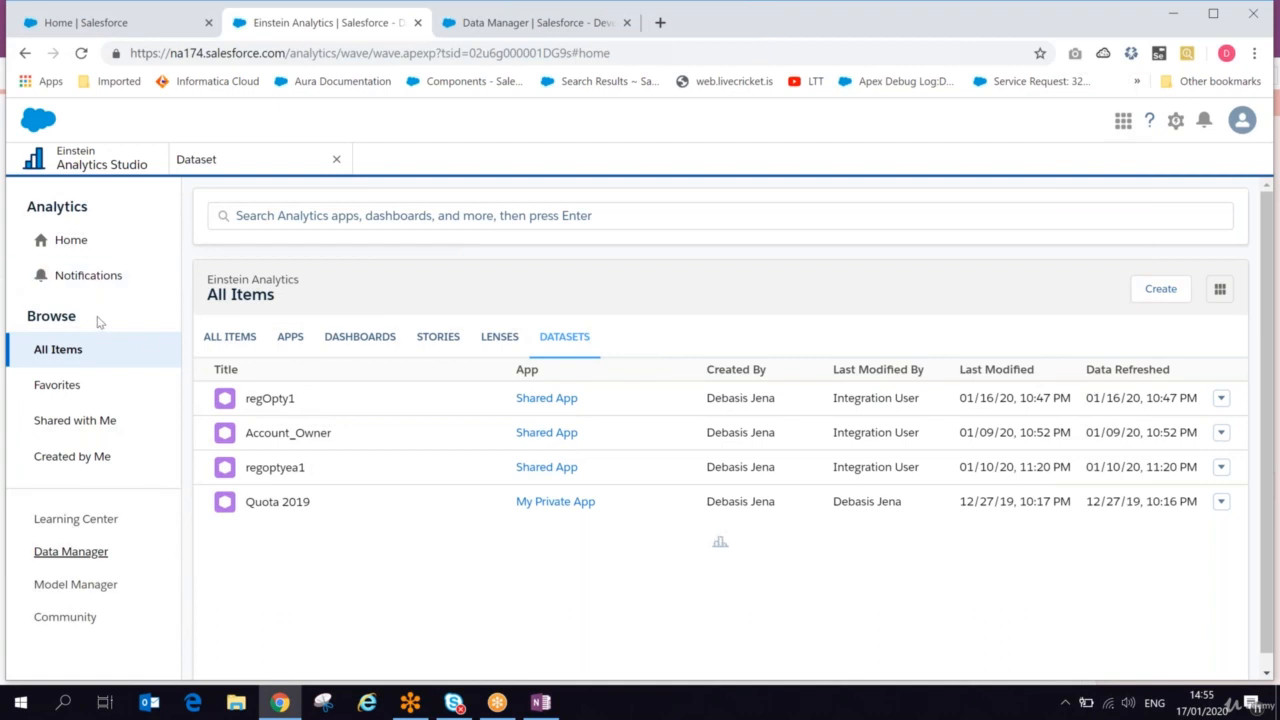
pyautogui.click(125, 170)
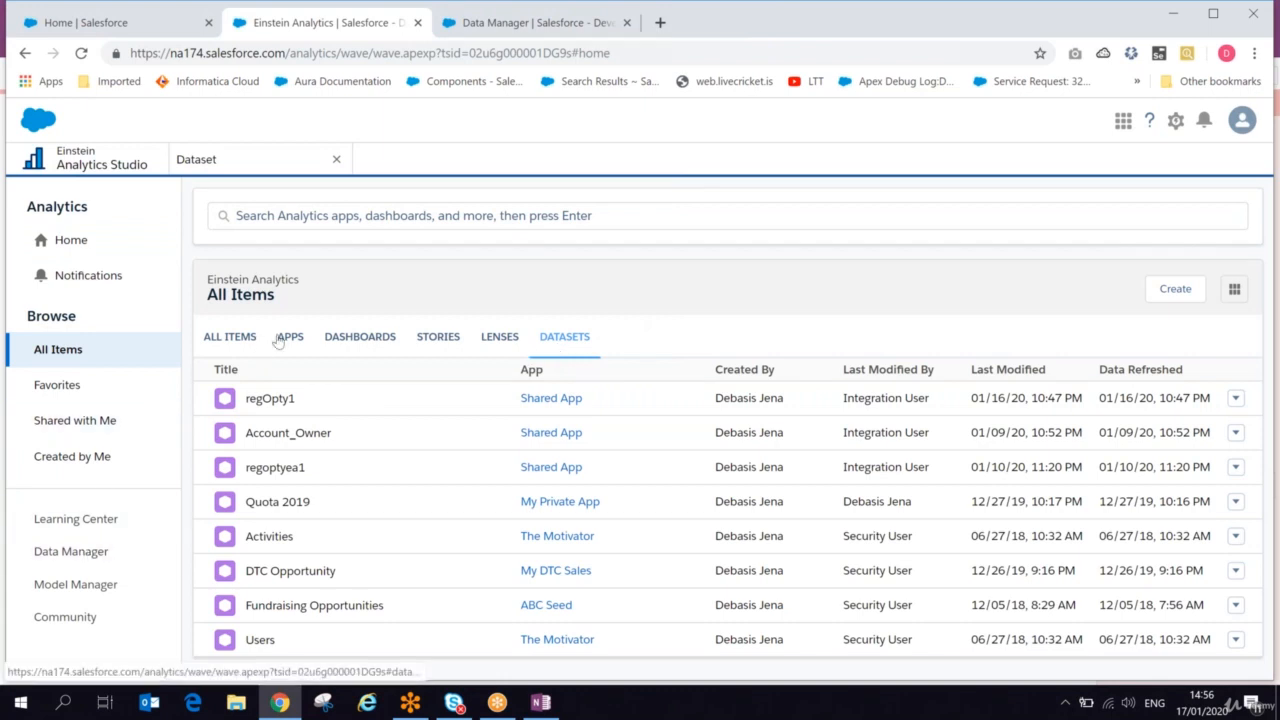
pyautogui.click(1175, 120)
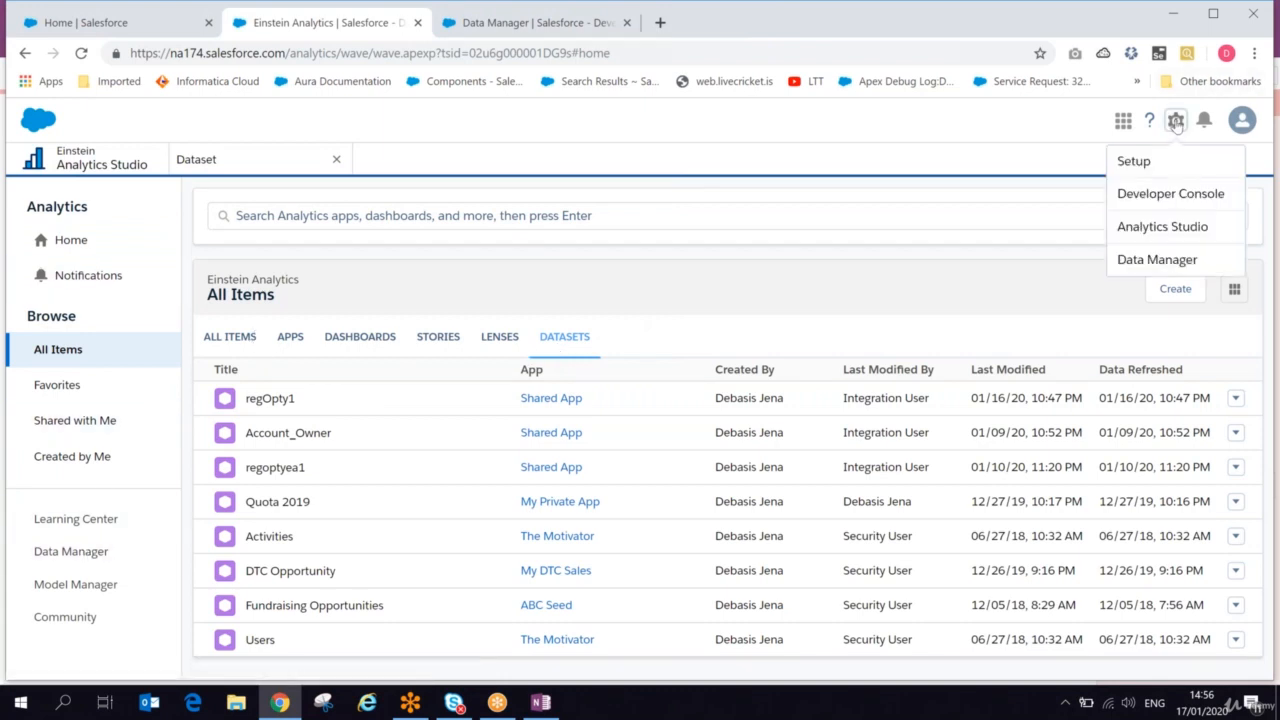
pyautogui.click(1160, 223)
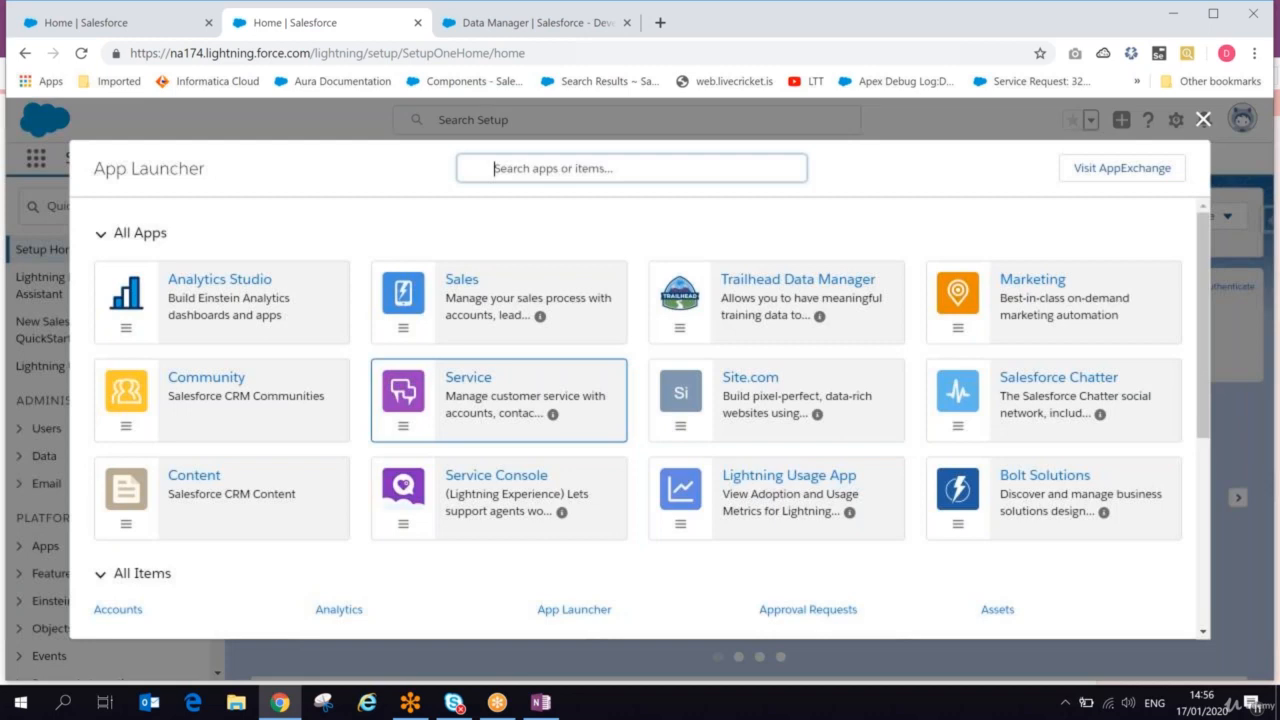
pyautogui.click(205, 305)
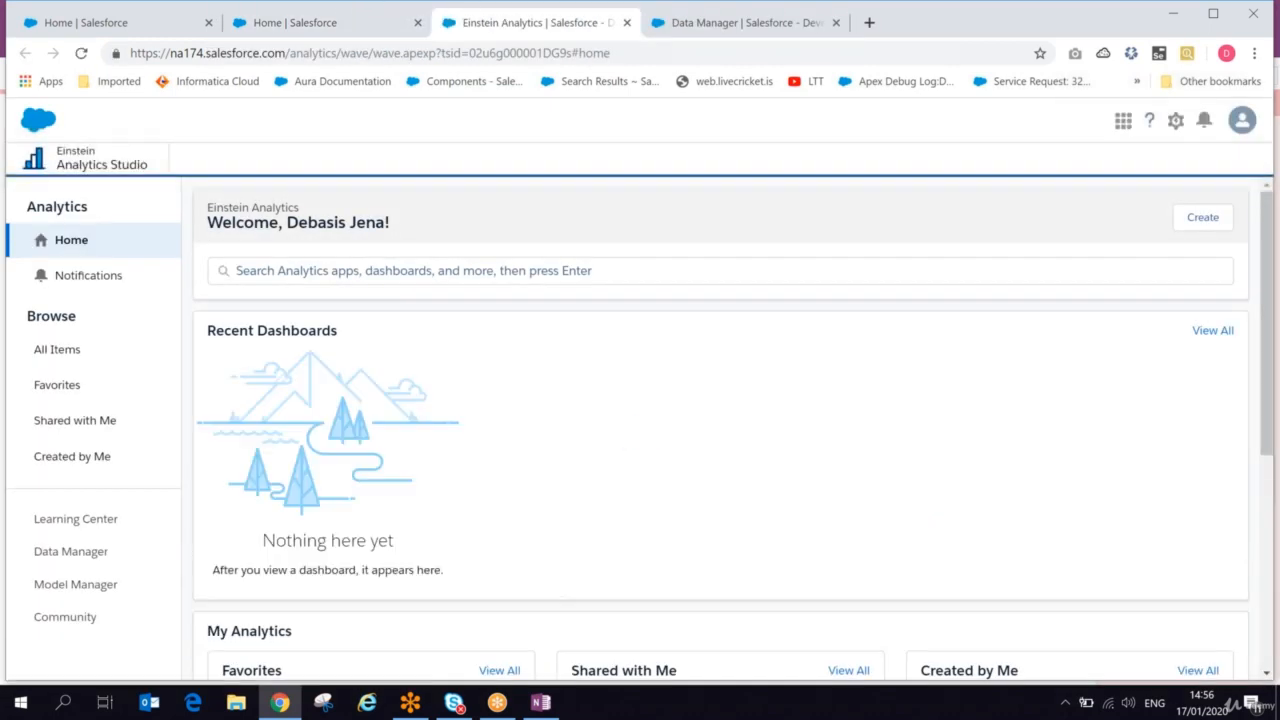
pyautogui.click(72, 551)
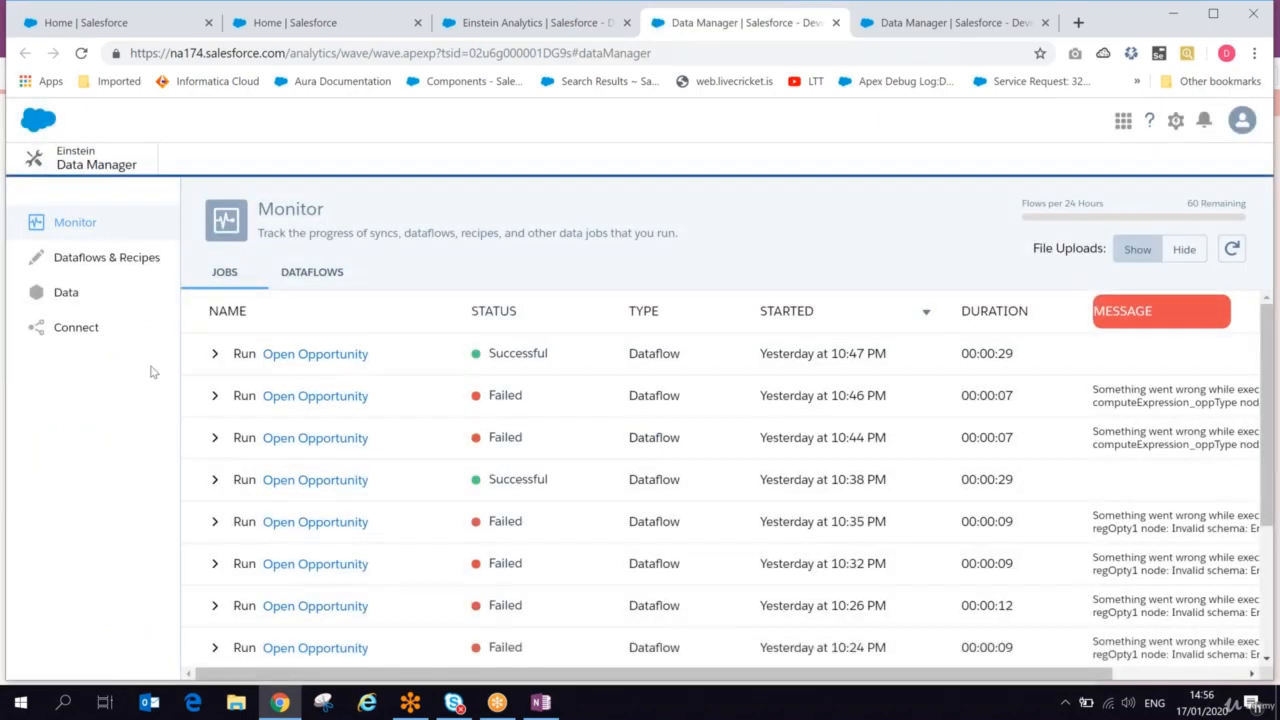
# Start a new dataflow from the Dataflows & Recipes list and name it "First Open Opportunity".
pyautogui.click(116, 263)
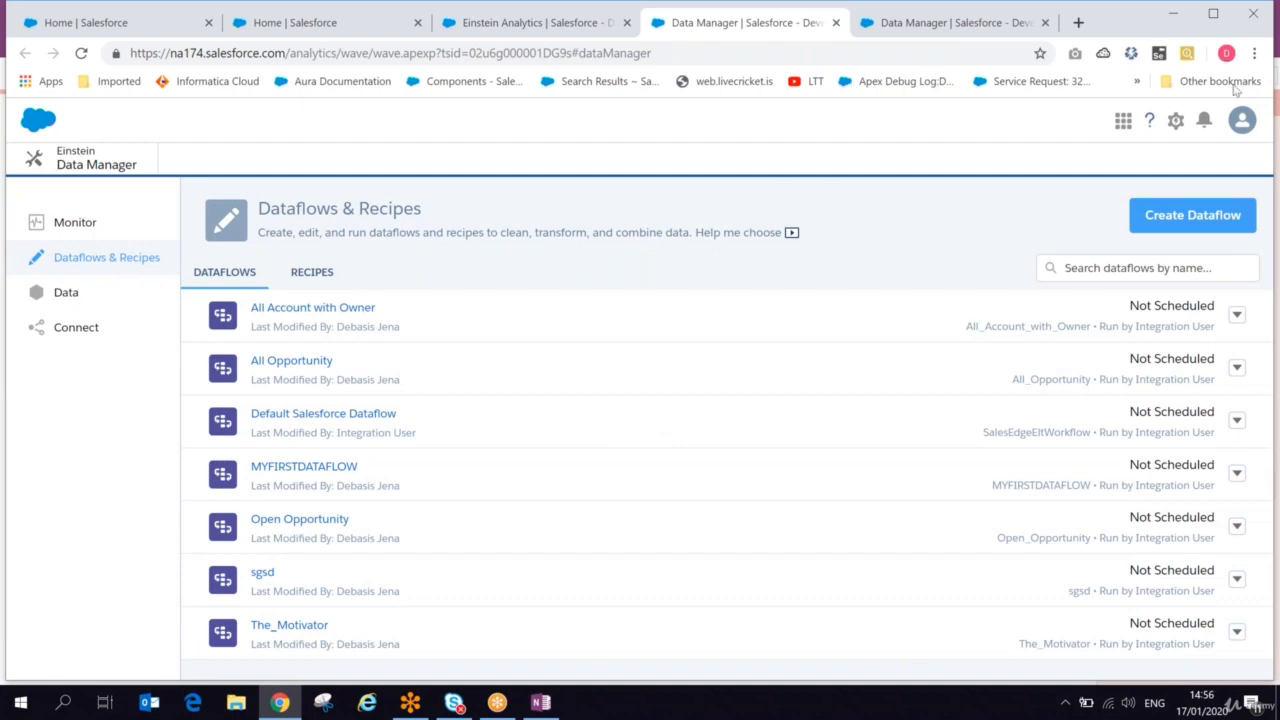
pyautogui.click(1215, 215)
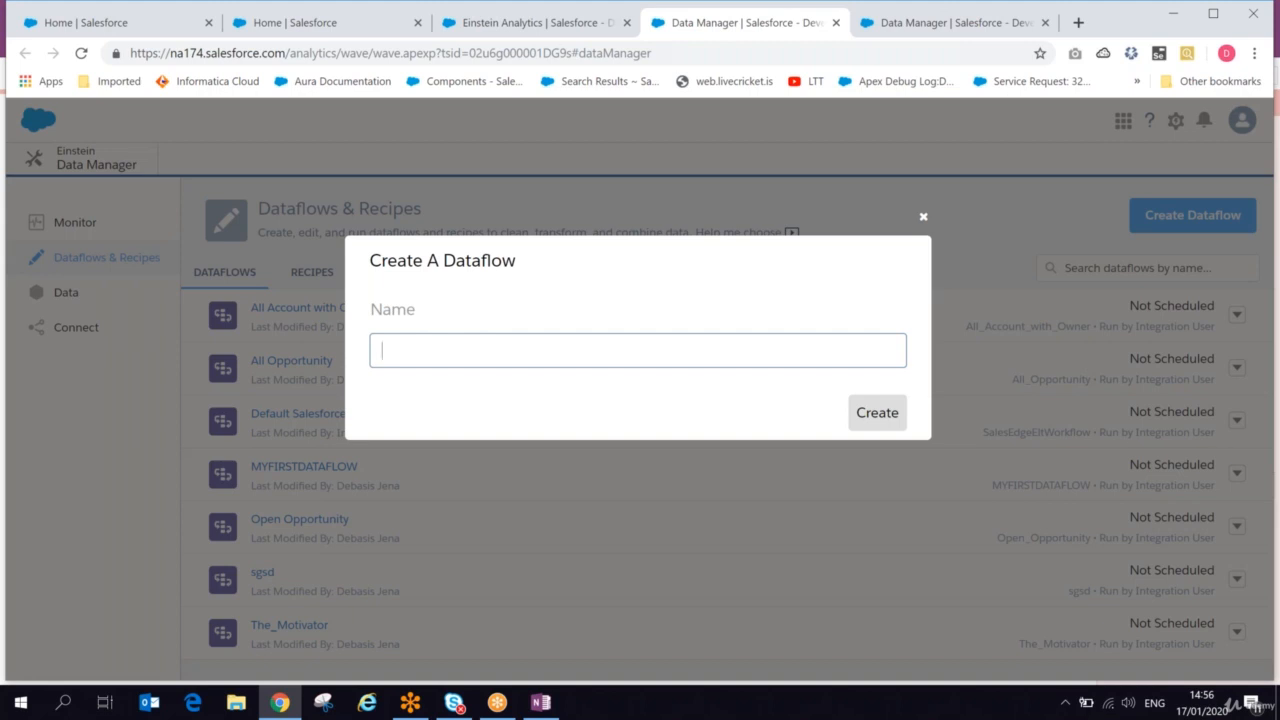
pyautogui.write('First Open Oppo')
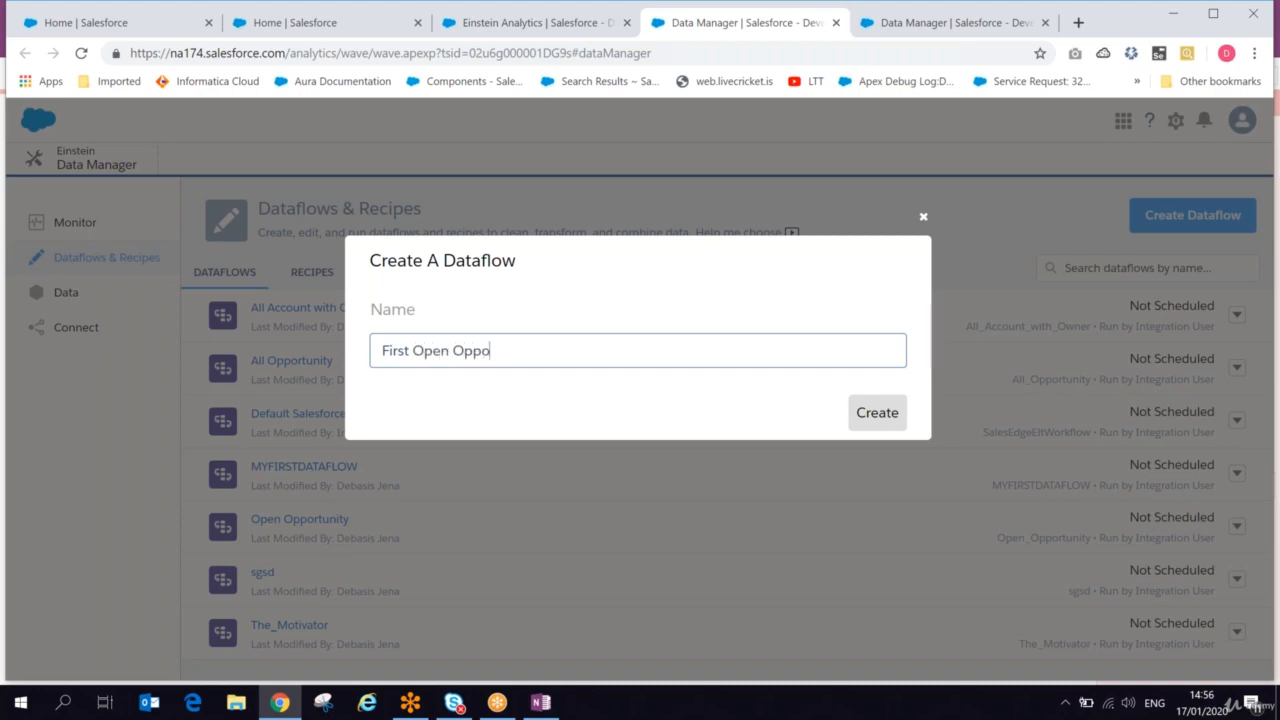
pyautogui.write('rtunity')
# Switch to OneNote and add a separate note reading "DataManger -" beside the requirements, with font size 18.
pyautogui.click(538, 705)
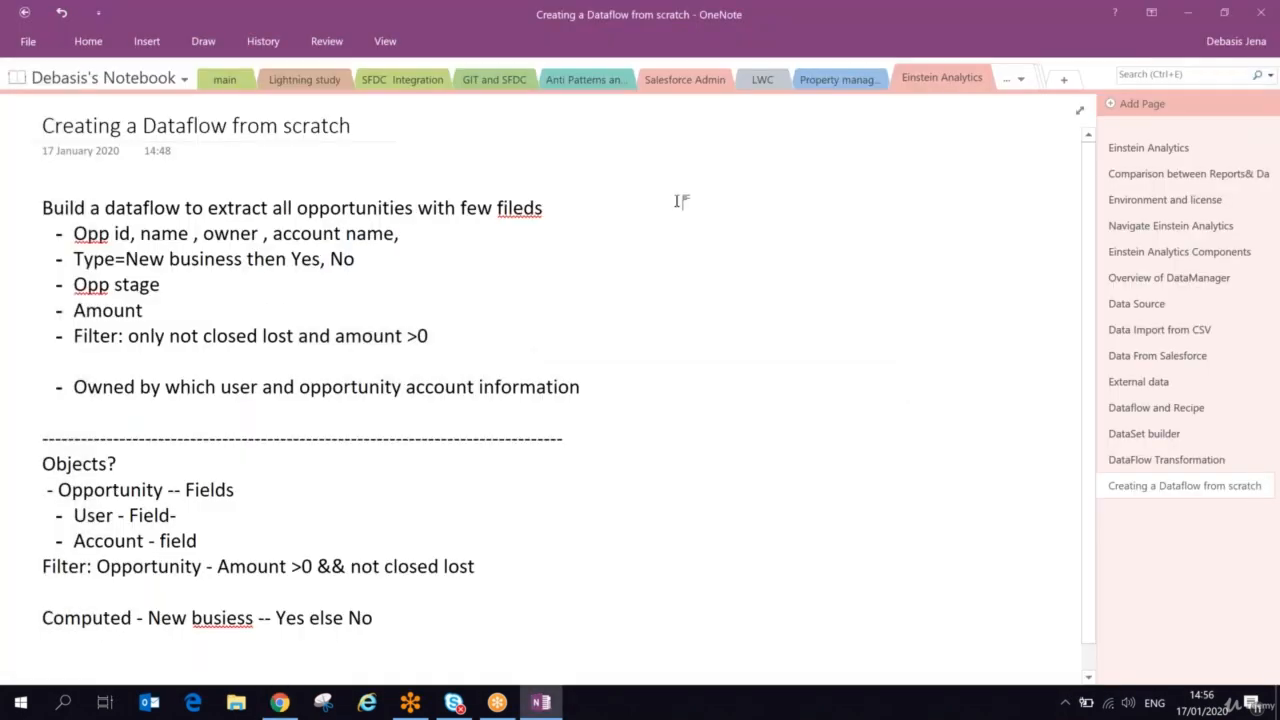
pyautogui.click(675, 201)
pyautogui.write('DataManger -')
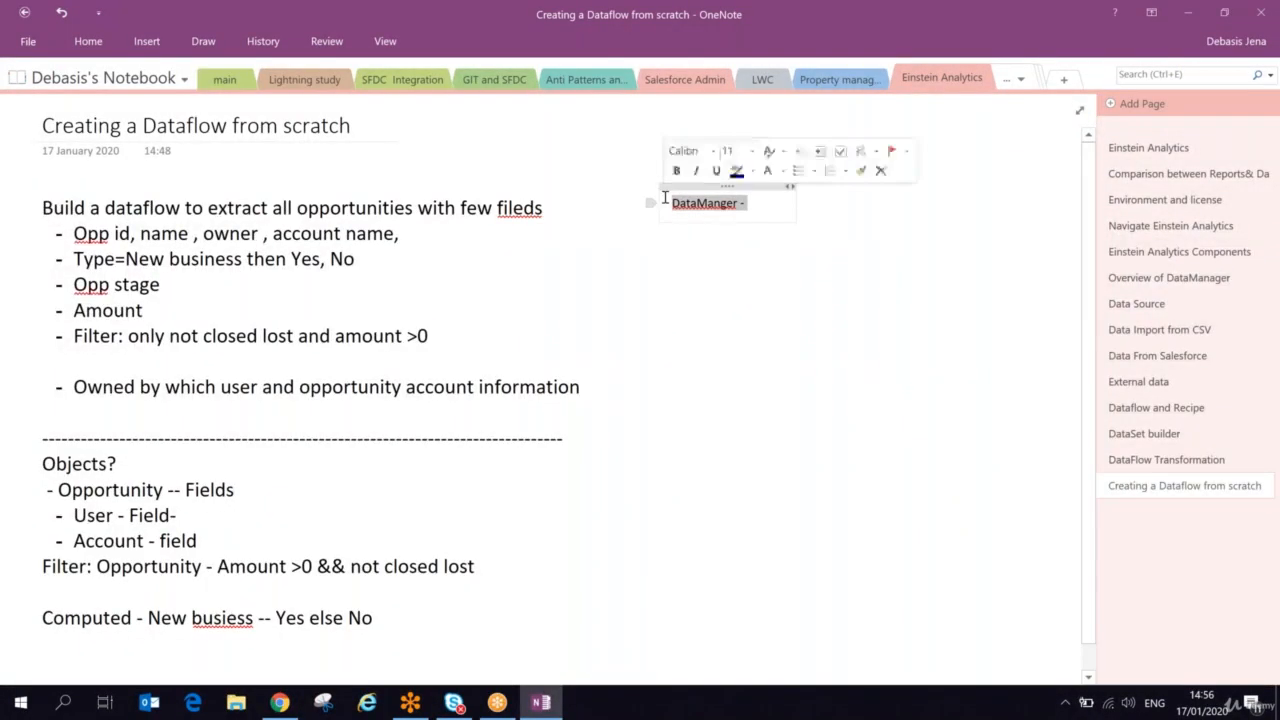
pyautogui.click(88, 41)
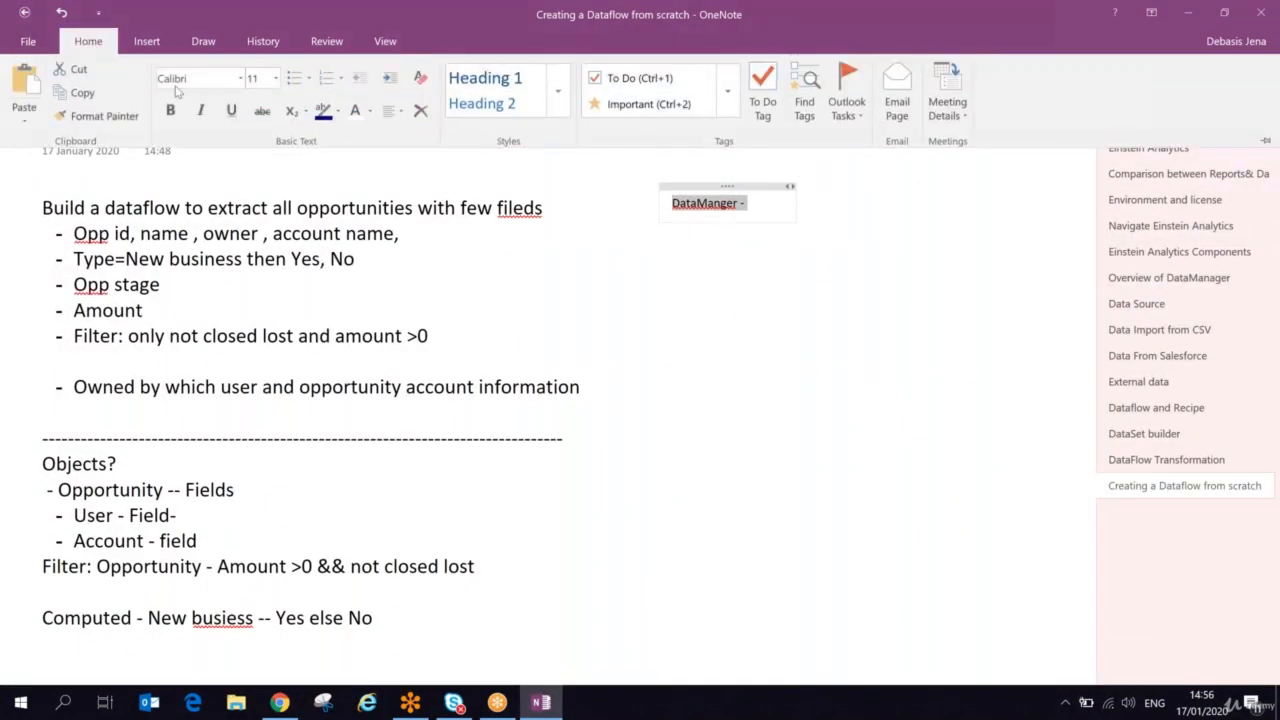
pyautogui.click(276, 78)
pyautogui.click(256, 279)
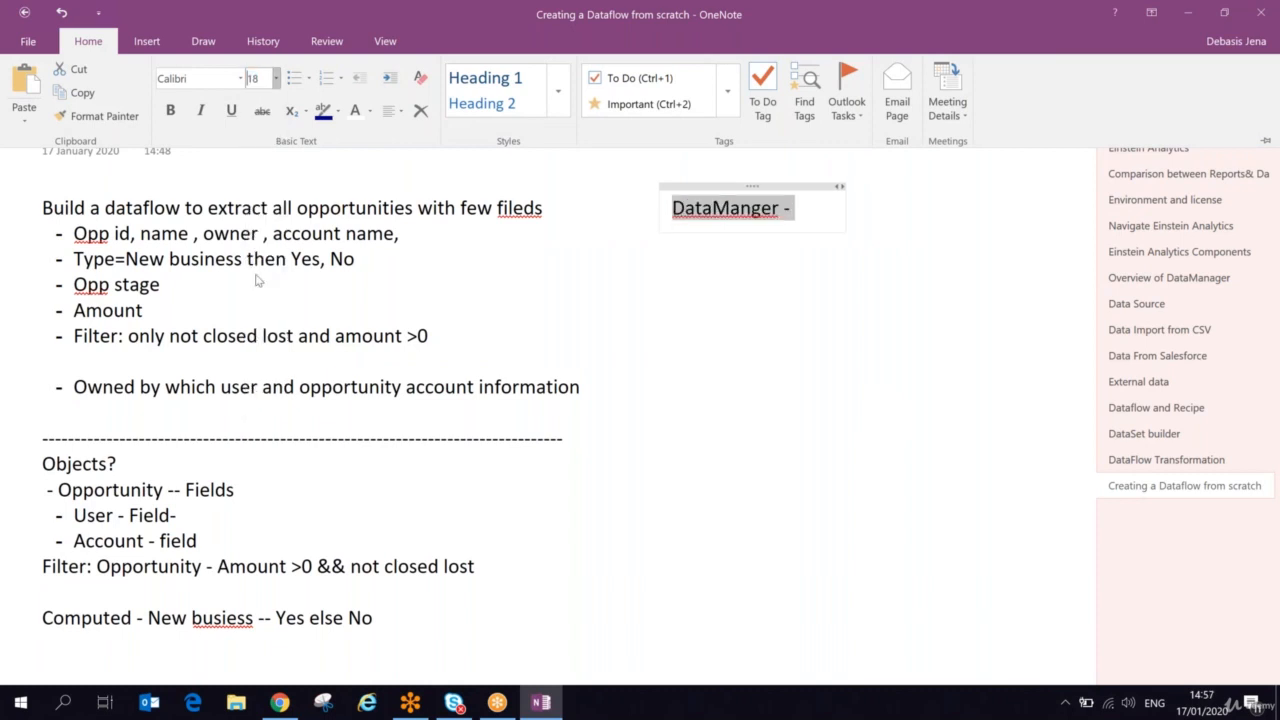
pyautogui.click(810, 207)
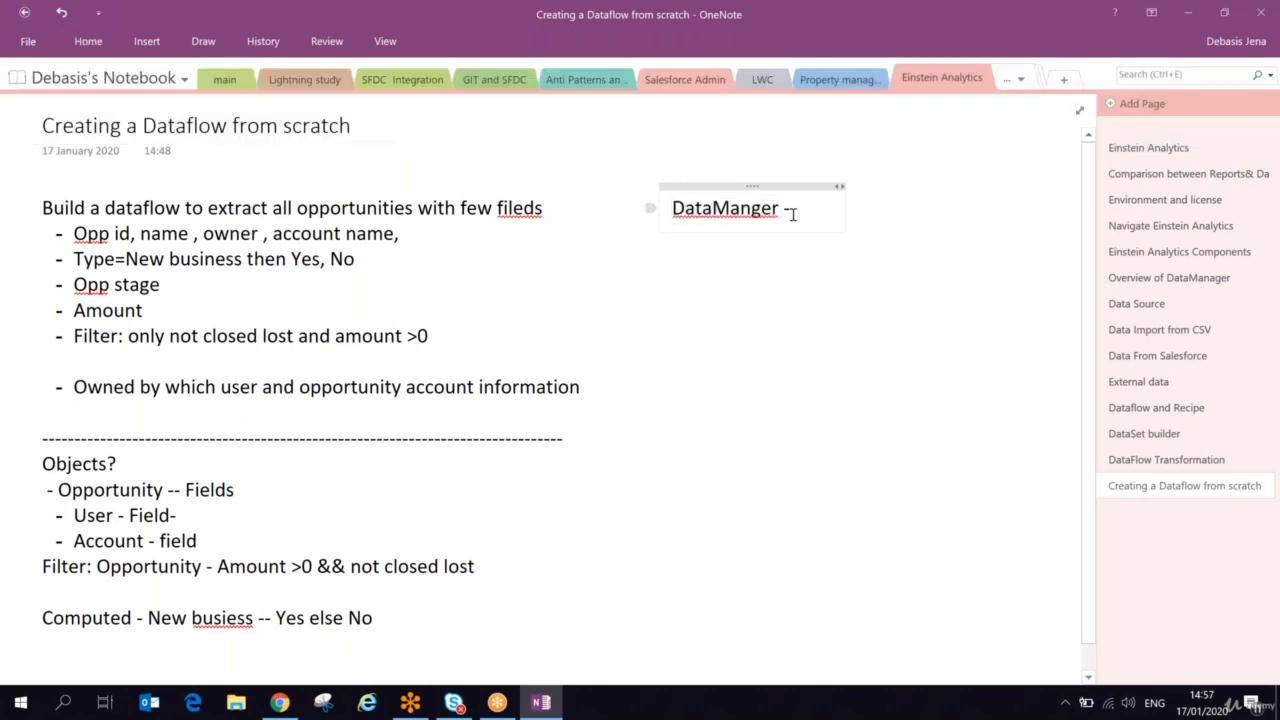
# Extend the "DataManger -" note with "Dataflow & Receipe- Create DataFlow".
pyautogui.write('Dataflow')
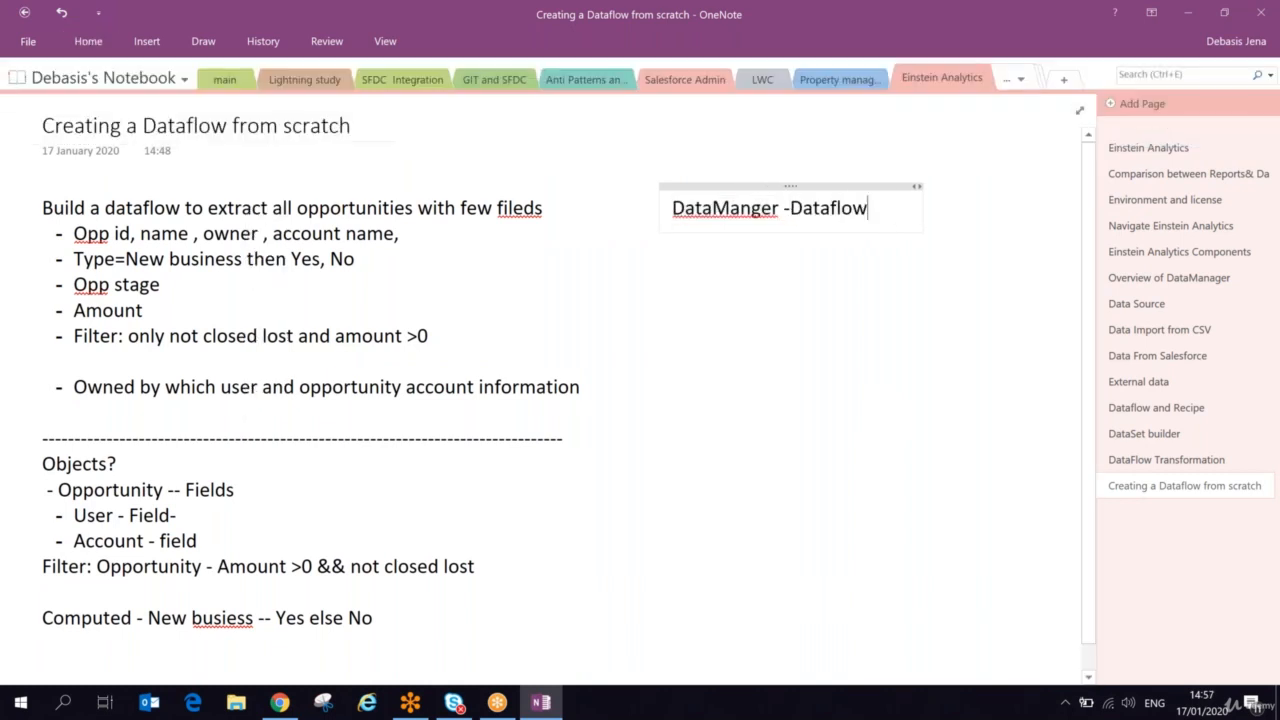
pyautogui.write(' & Receipr')
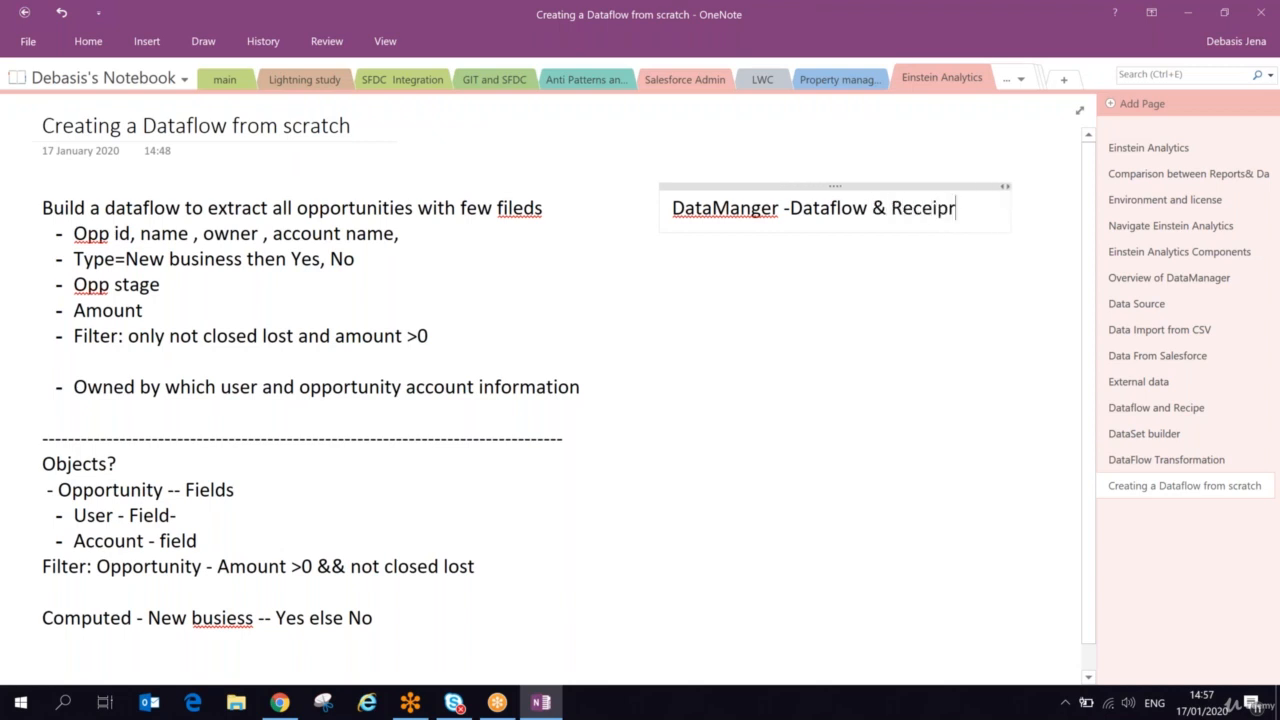
pyautogui.hotkey('alt', 'Tab')
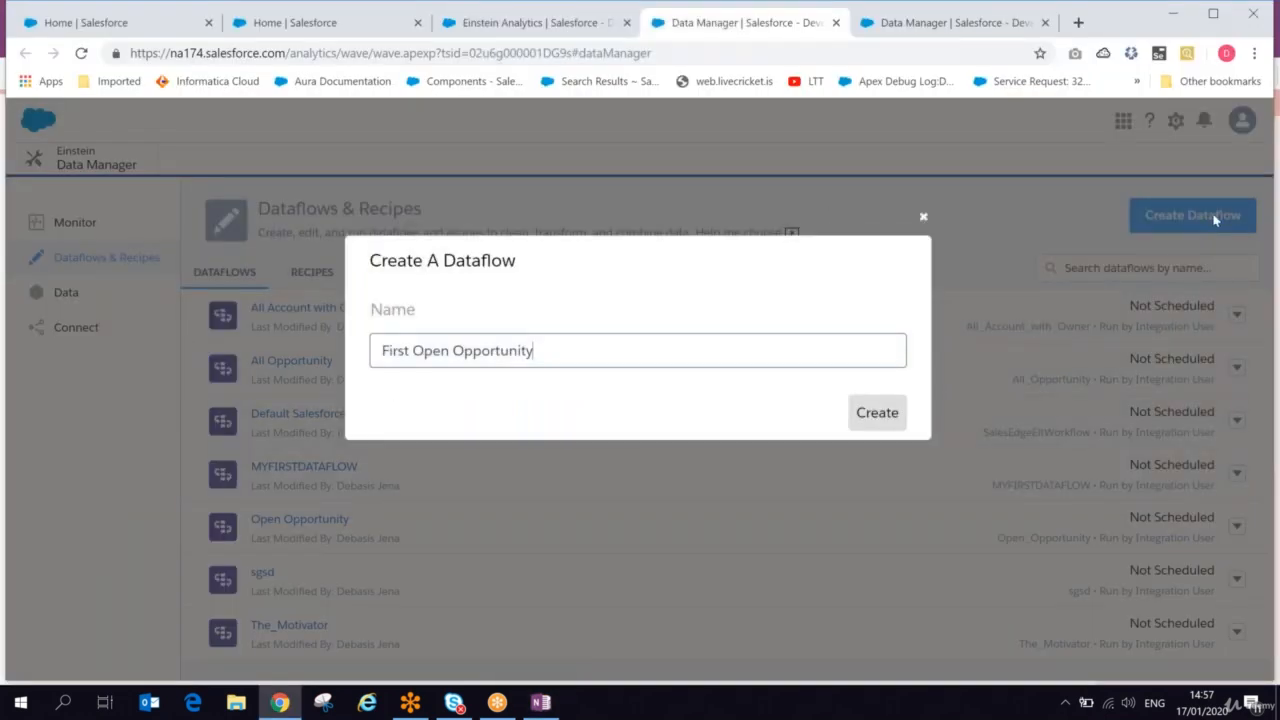
pyautogui.hotkey('alt', 'Tab')
pyautogui.press('BackSpace')
pyautogui.write('e-')
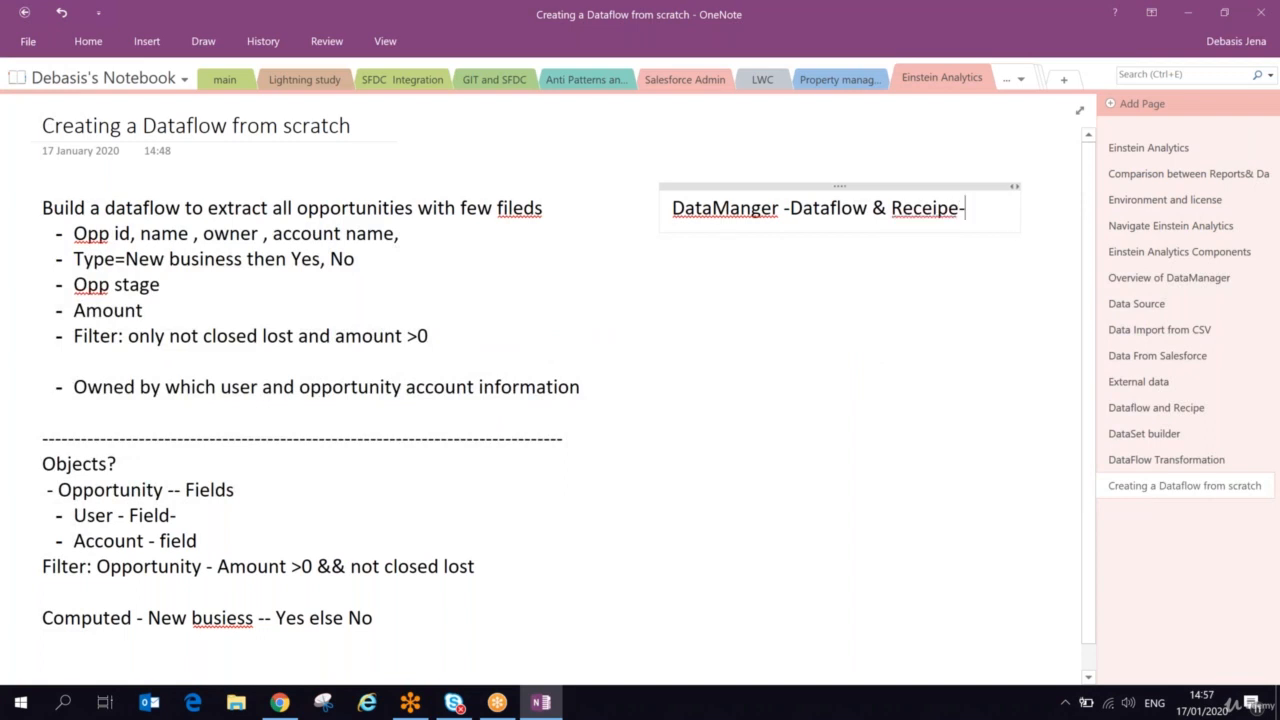
pyautogui.write(' Create Data')
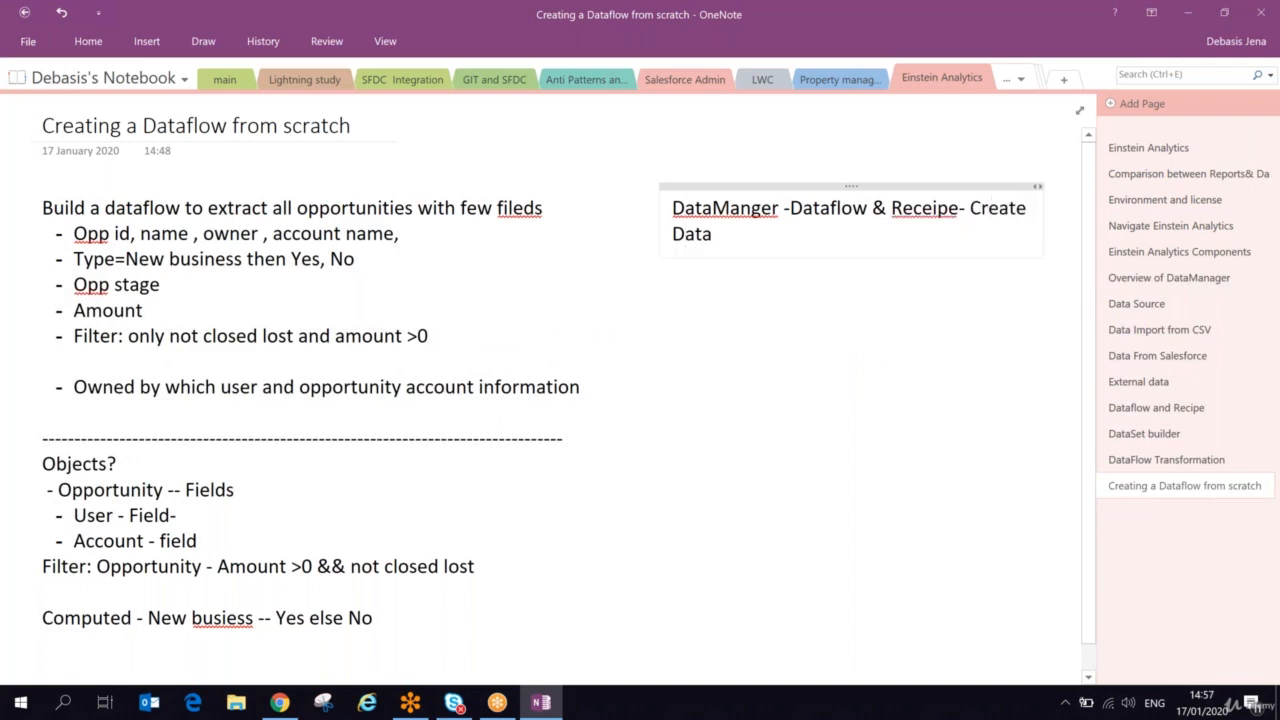
pyautogui.write('Flow')
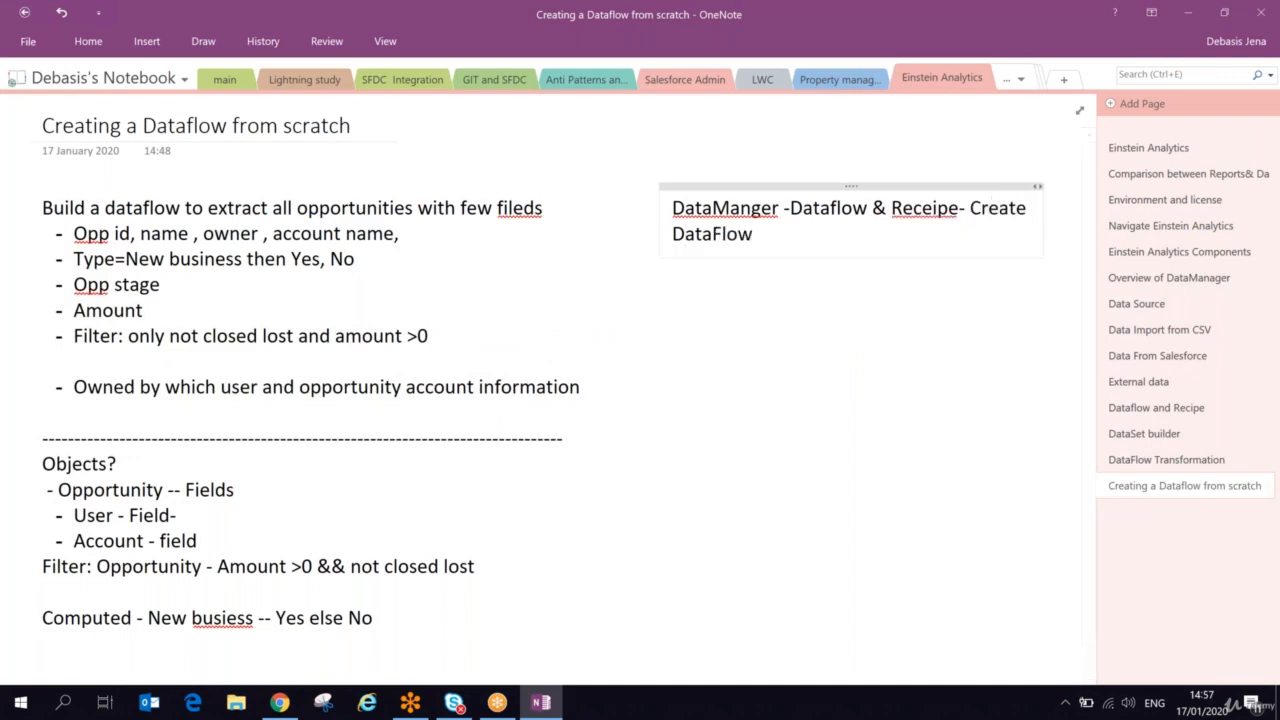
# Add a new line "Dataflow name" below the DataManger navigation note.
pyautogui.hotkey('alt', 'Tab')
pyautogui.hotkey('alt', 'Tab')
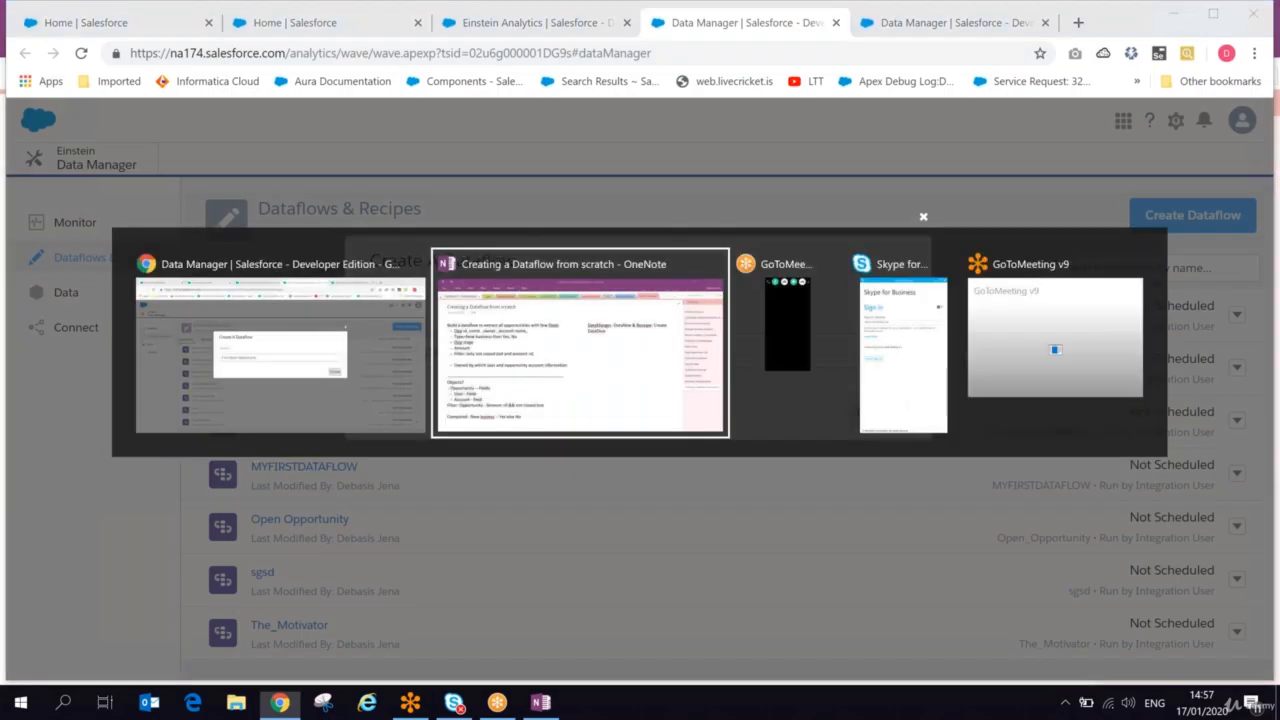
pyautogui.press('Return')
pyautogui.write('Datafl')
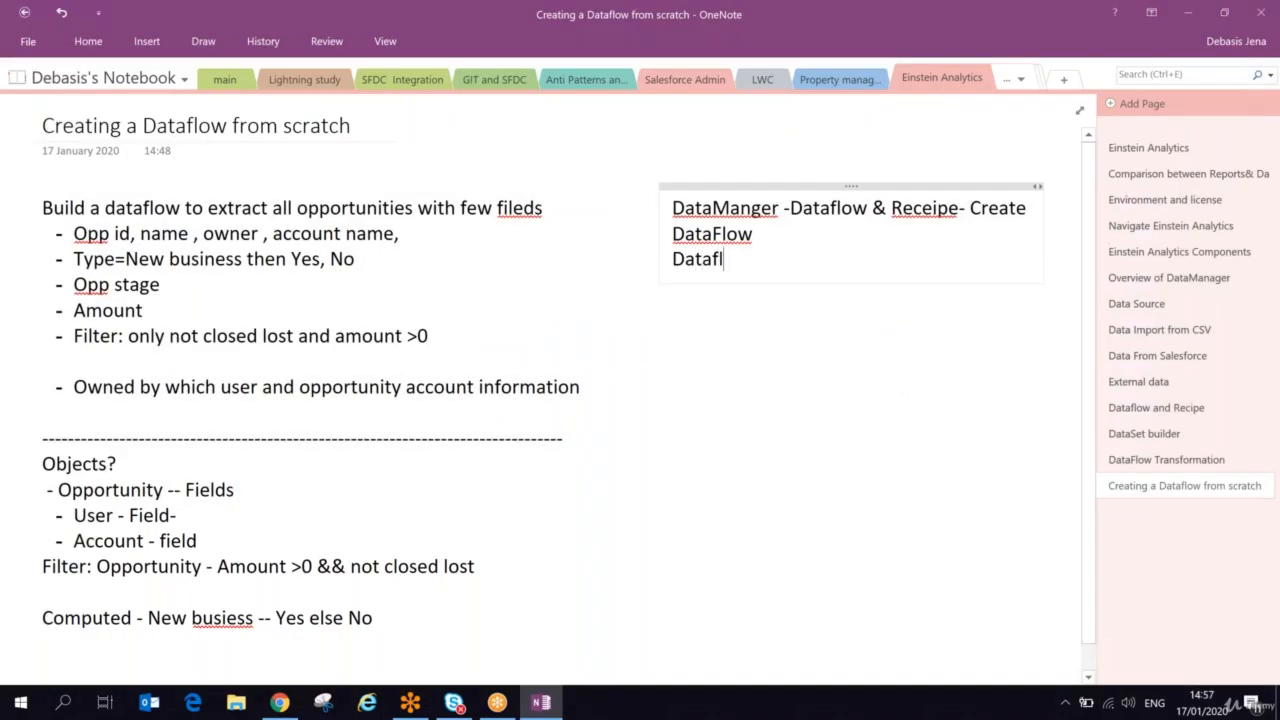
pyautogui.write('ow name')
# Switch back to Data Manager in Chrome, copy the name "First Open Opportunity" and create the dataflow.
pyautogui.press('alt')
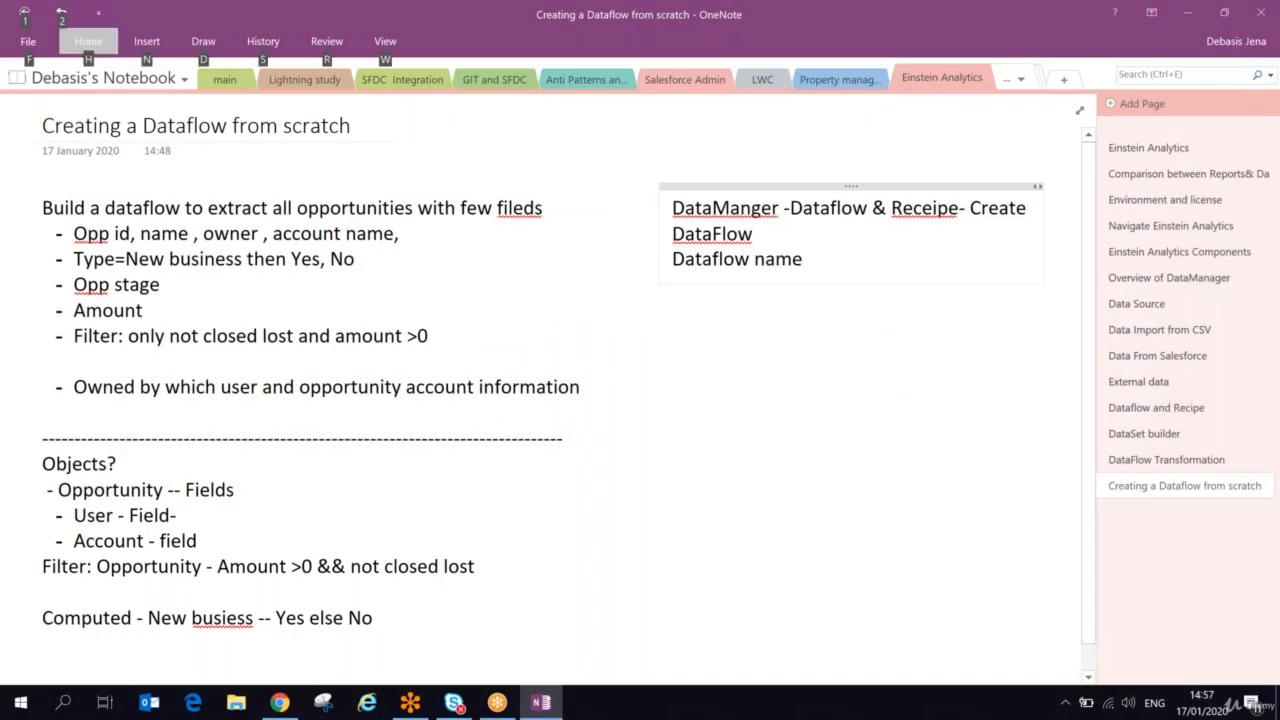
pyautogui.press('Tab')
pyautogui.hotkey('alt', 'Tab')
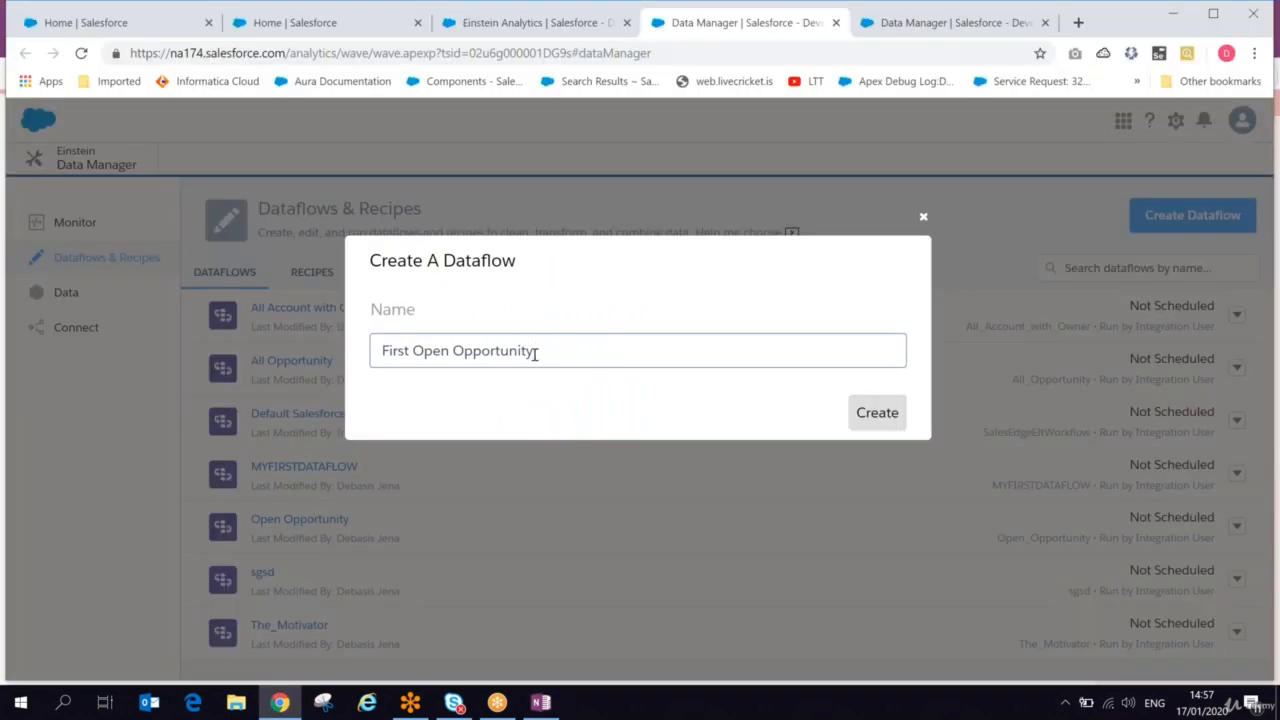
pyautogui.moveTo(537, 351); pyautogui.dragTo(383, 352)
pyautogui.hotkey('ctrl', 'c')
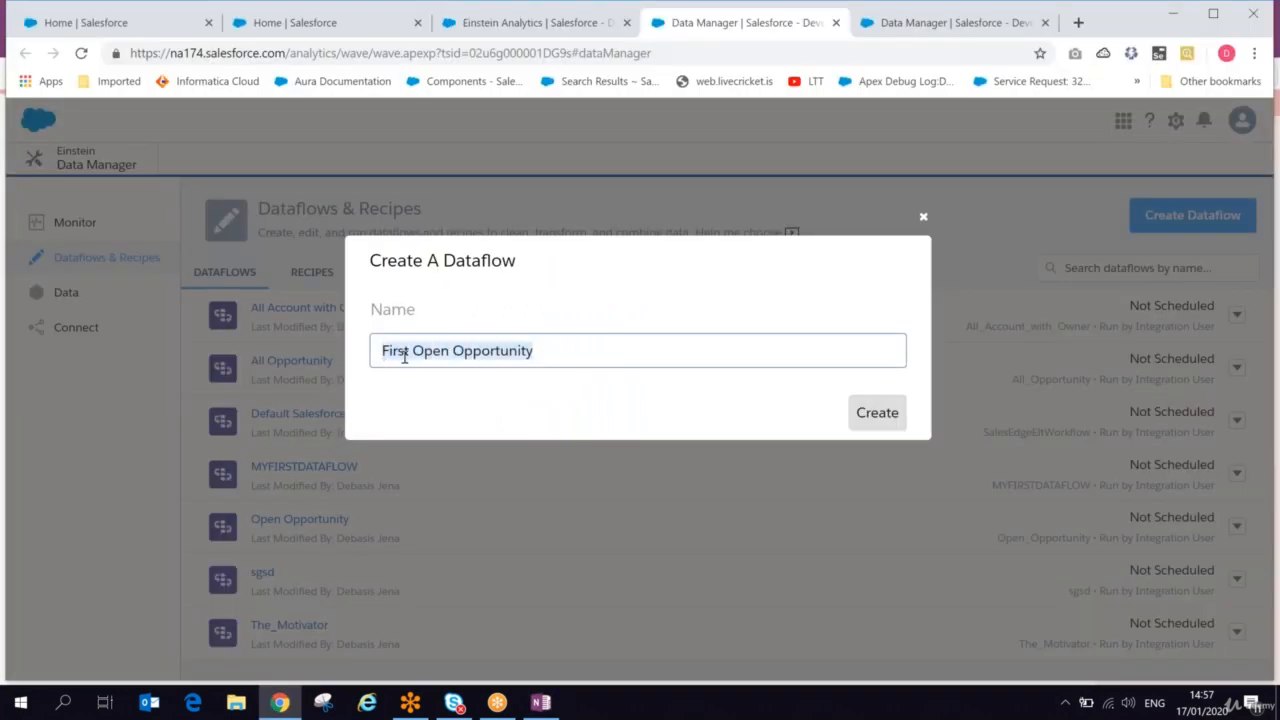
pyautogui.click(877, 414)
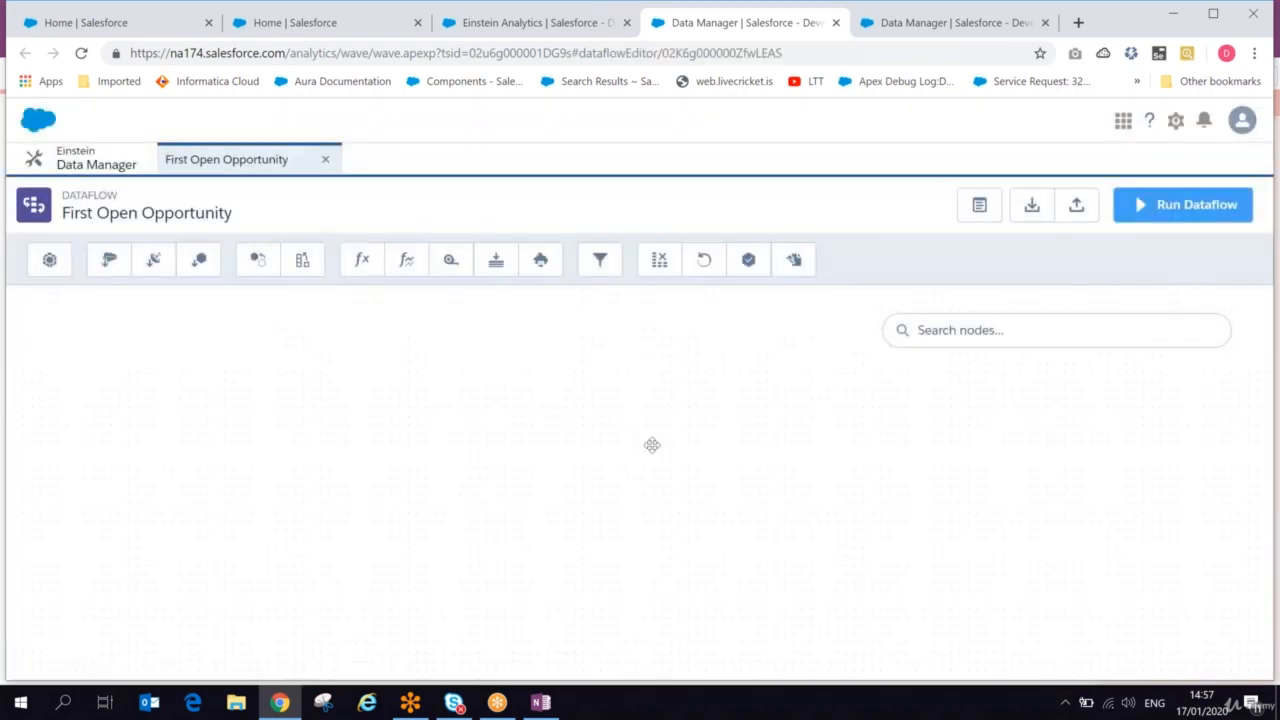
# In OneNote, complete the "Dataflow name" line with a colon and the copied name "First Open Opportunity", and start a new line.
pyautogui.hotkey('alt', 'Tab')
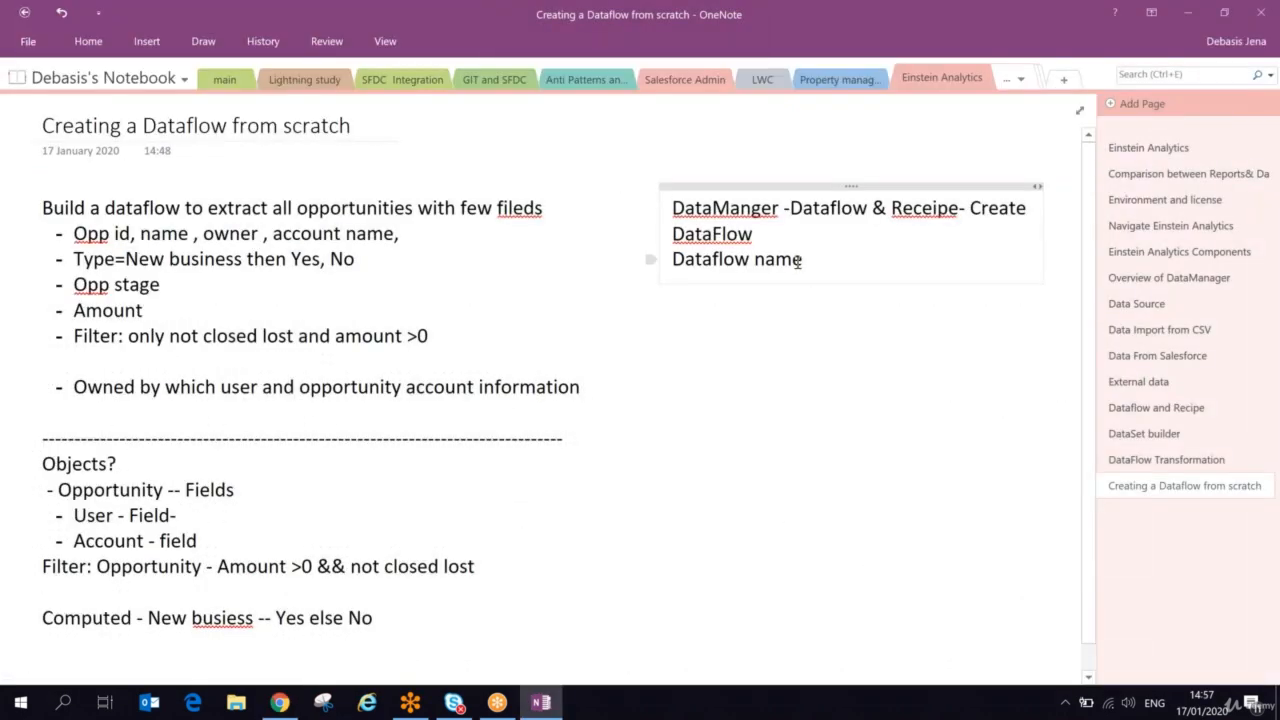
pyautogui.write(':')
pyautogui.hotkey('ctrl', 'v')
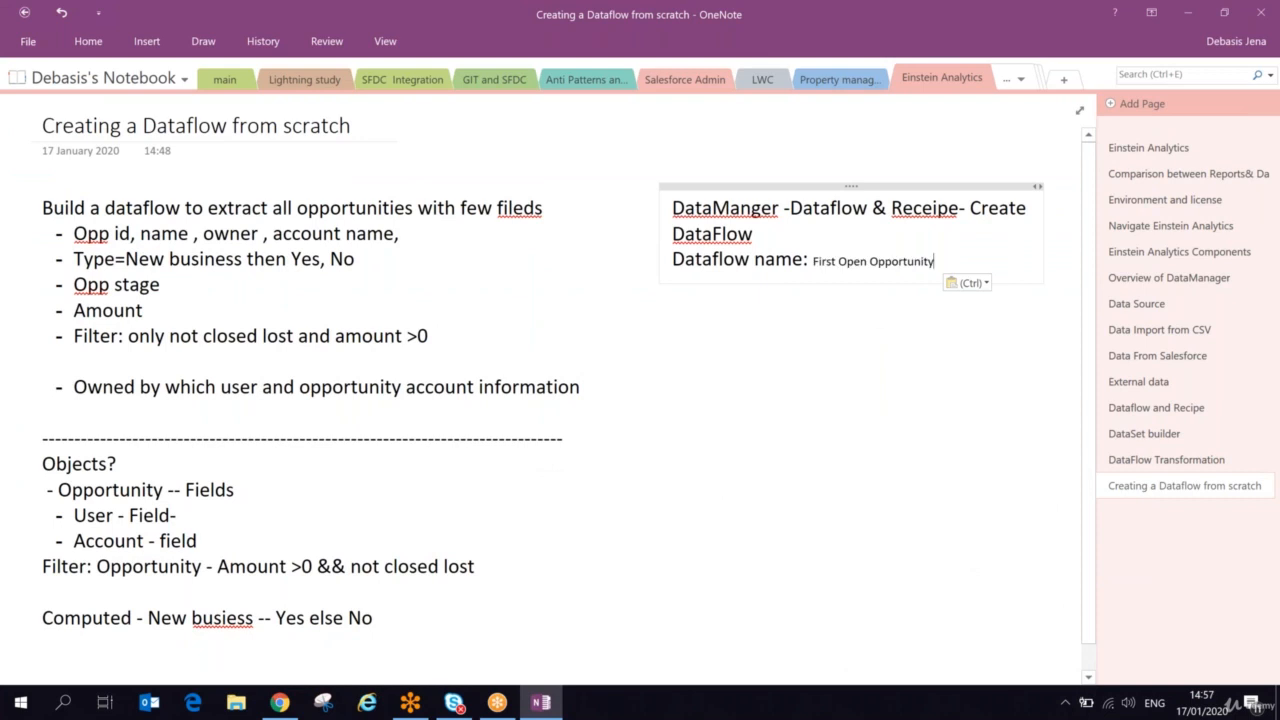
pyautogui.press('Return')
pyautogui.write('hh')
pyautogui.press('BackSpace')
pyautogui.press('BackSpace')
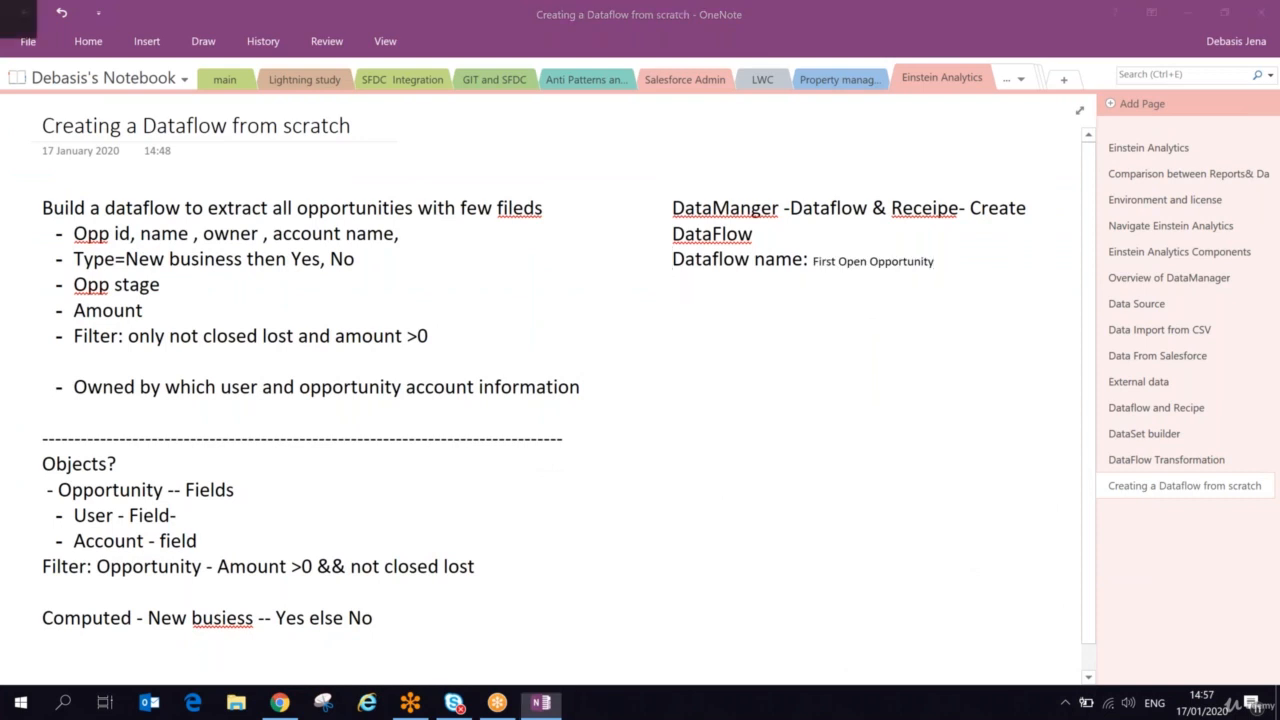
# Review the Opportunity, User and Account object entries in the notes and shorten "Fields" to "Field" in the Opportunity entry.
pyautogui.hotkey('alt', 'Tab')
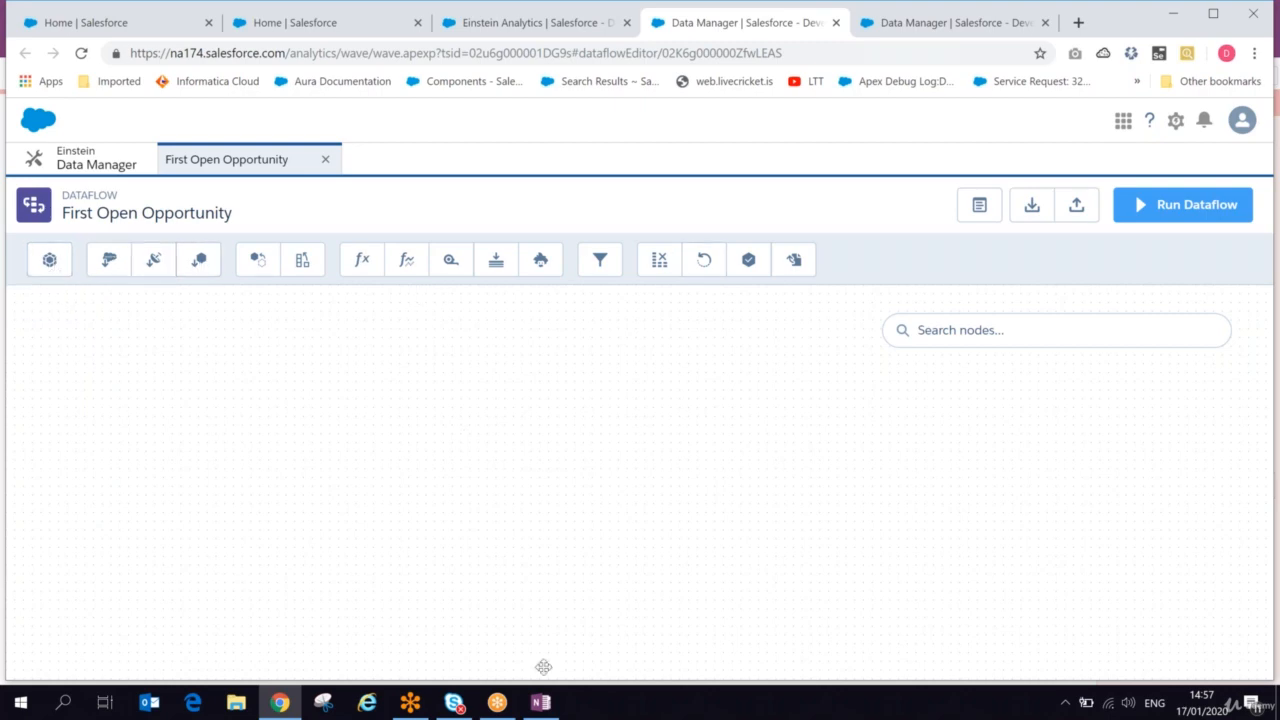
pyautogui.click(540, 702)
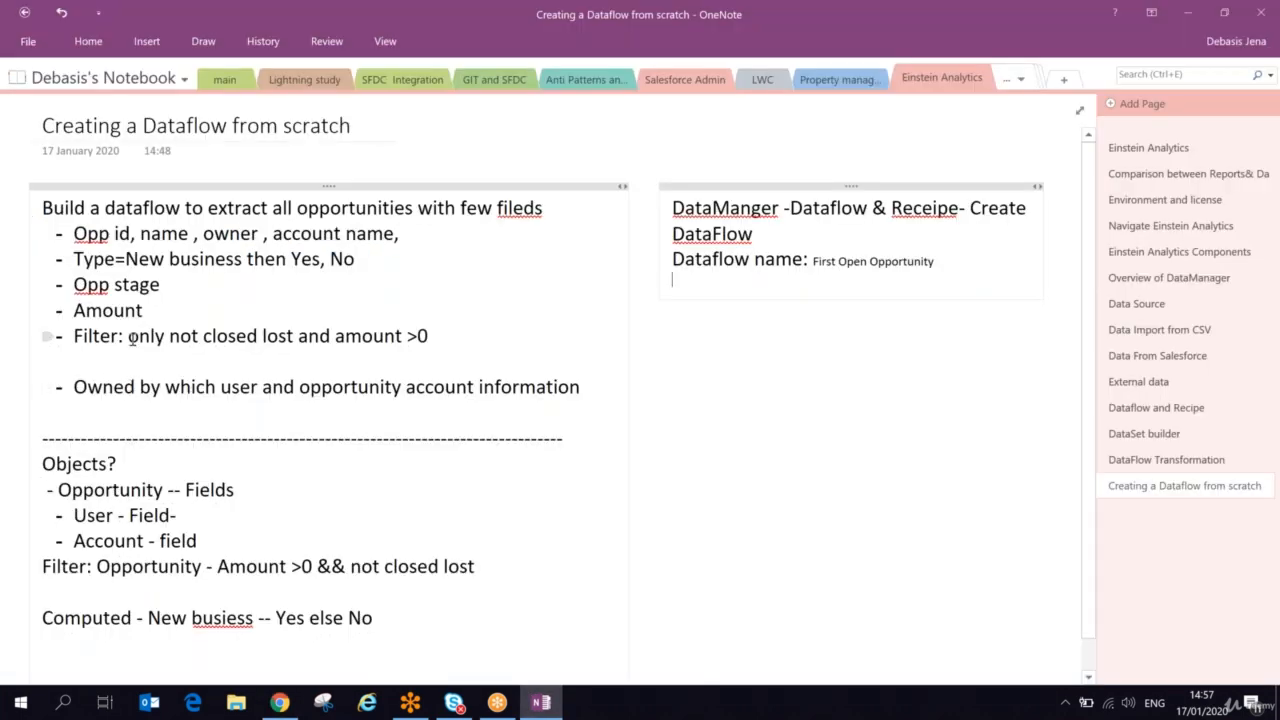
pyautogui.doubleClick(133, 492)
pyautogui.doubleClick(92, 516)
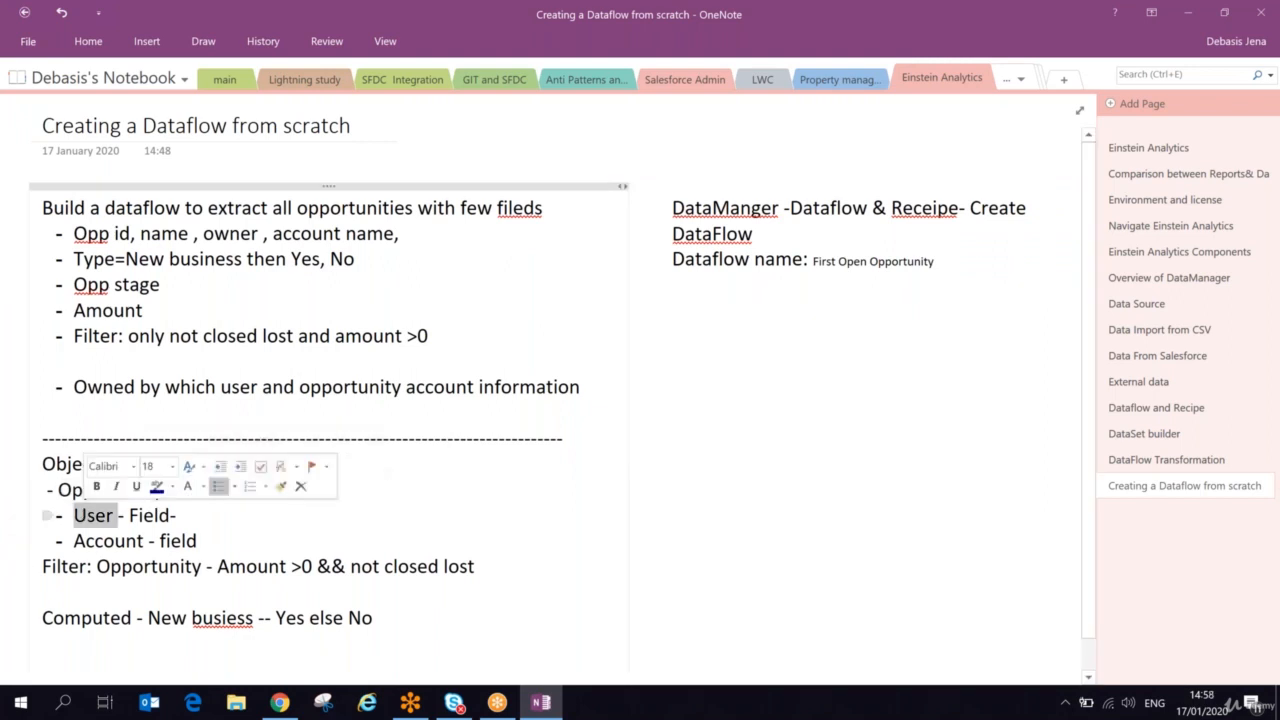
pyautogui.doubleClick(108, 540)
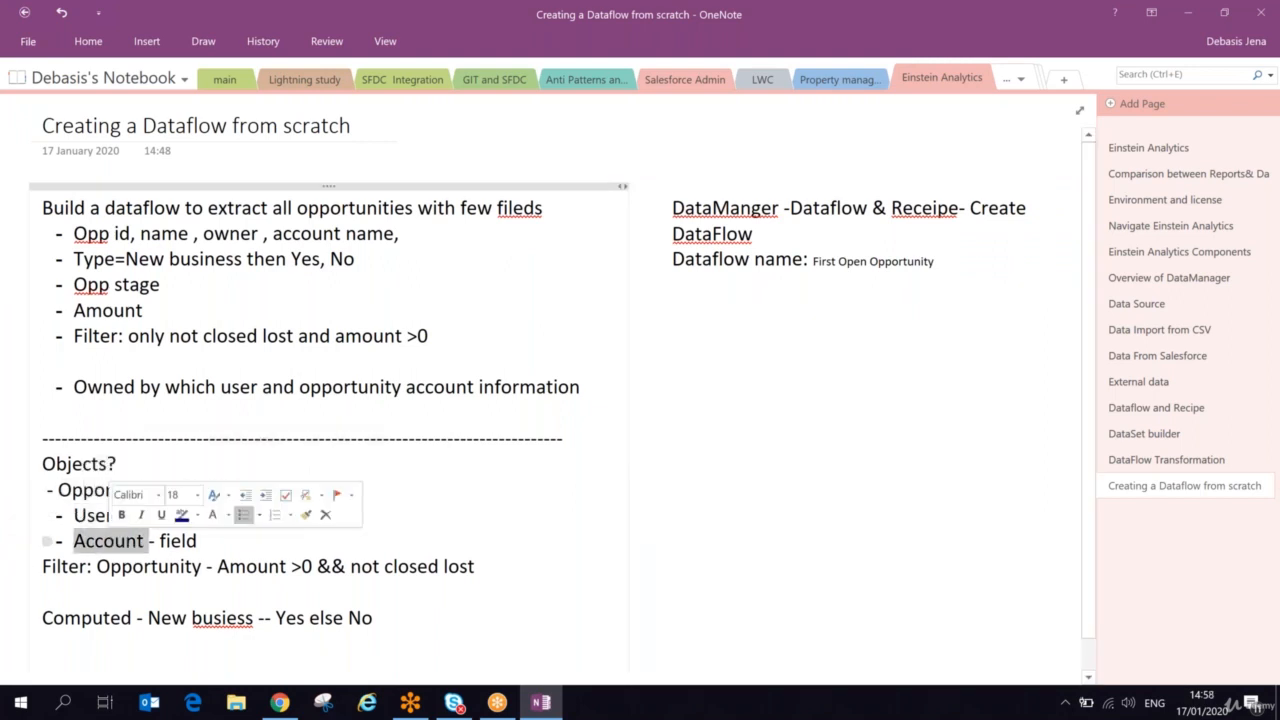
pyautogui.doubleClick(88, 492)
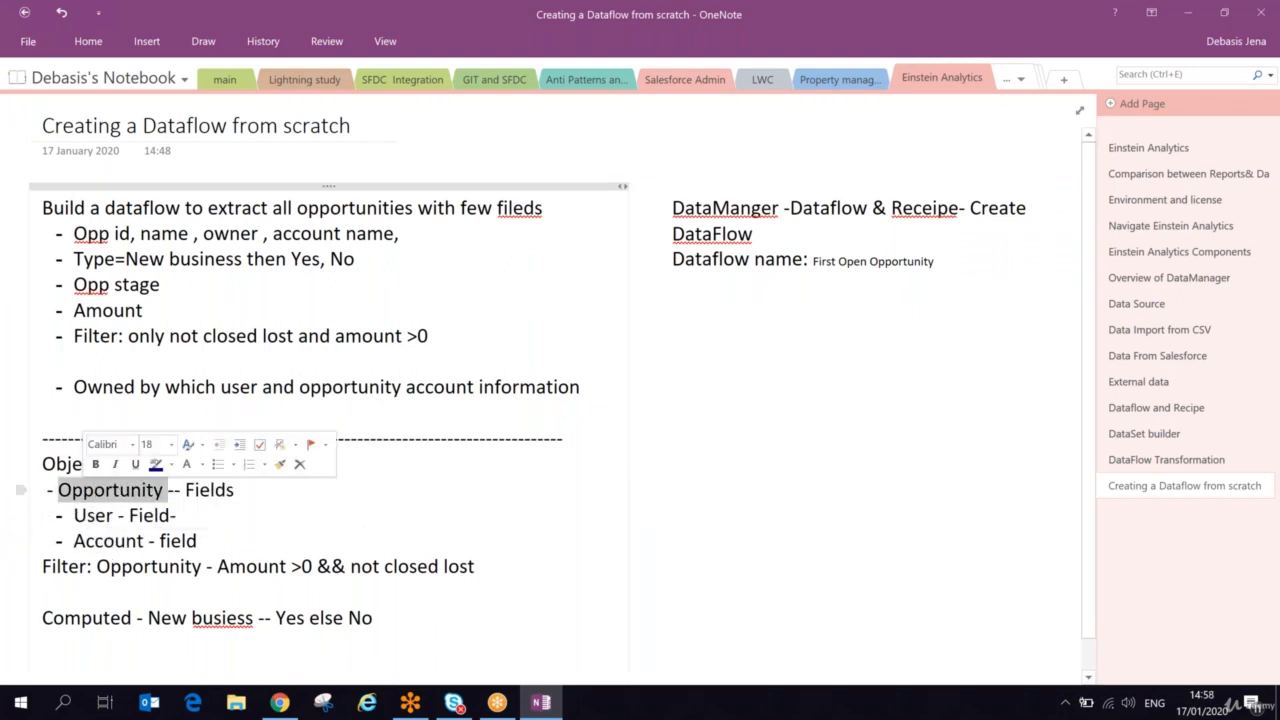
pyautogui.click(232, 489)
pyautogui.press('BackSpace')
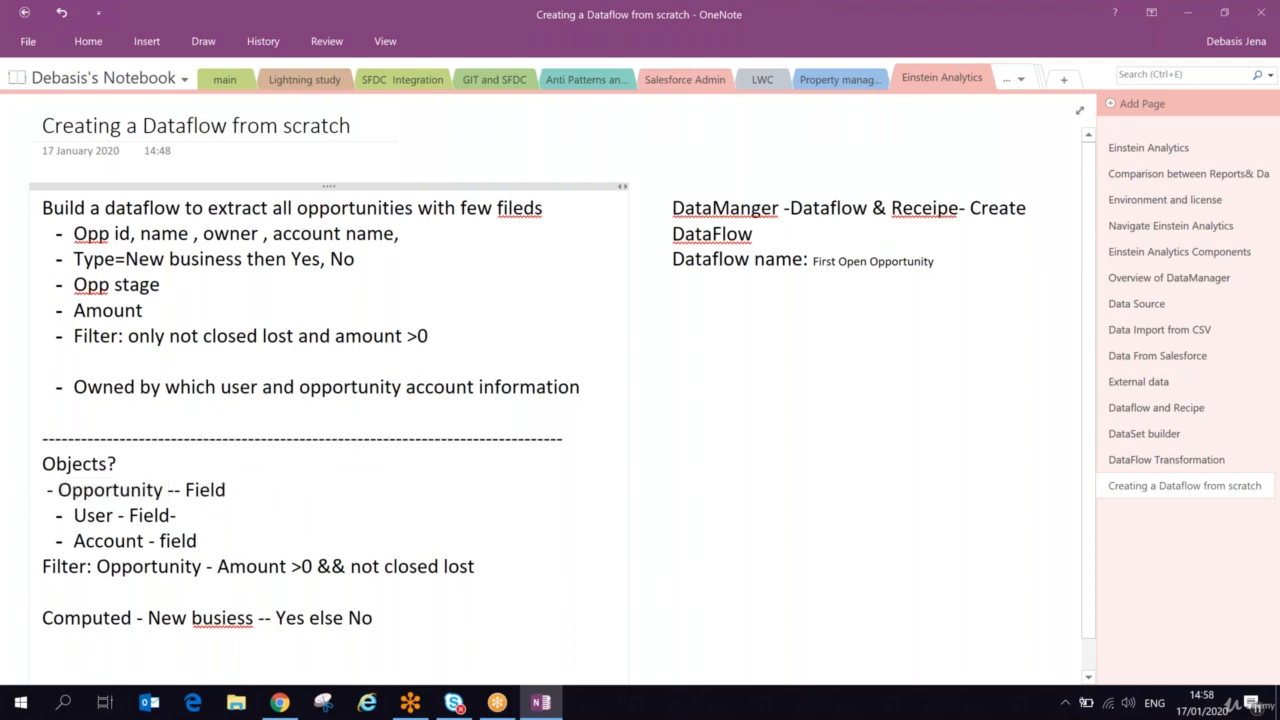
# Review the SFDCDigest description on the DataFlow Transformation page, and return to the "Creating a Dataflow from scratch" page.
pyautogui.hotkey('alt', 'Tab')
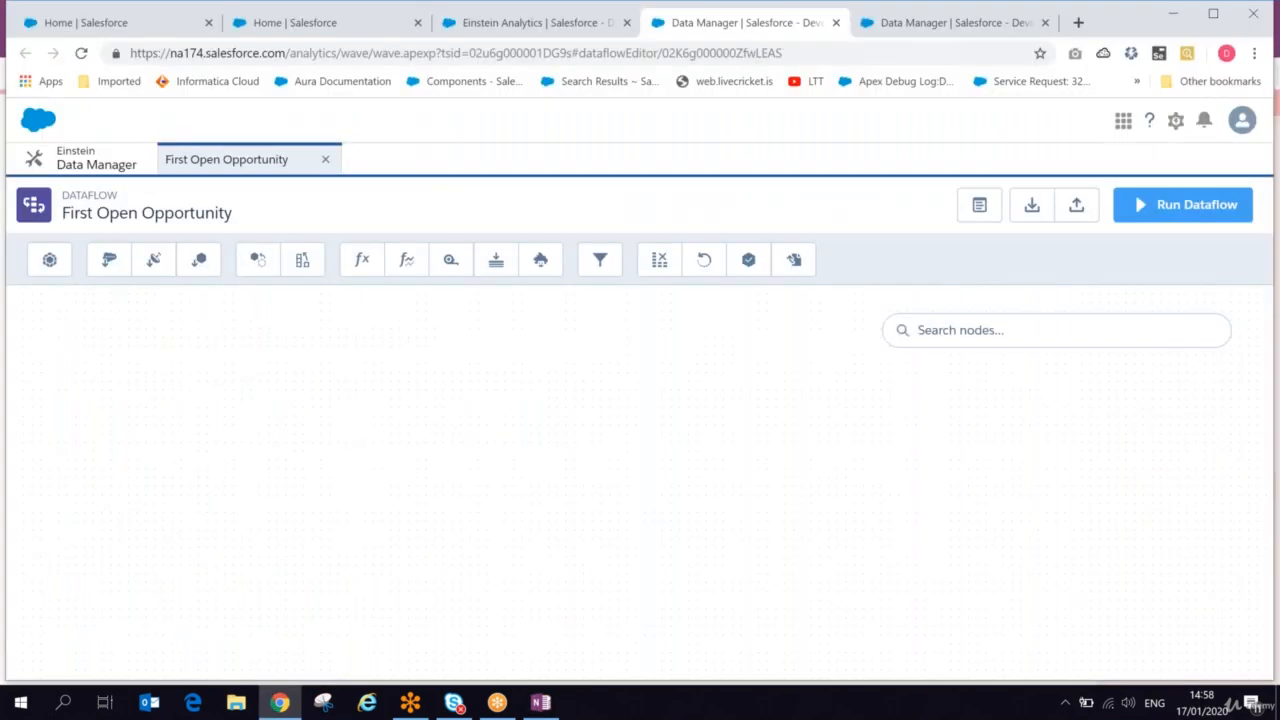
pyautogui.hotkey('alt', 'Tab')
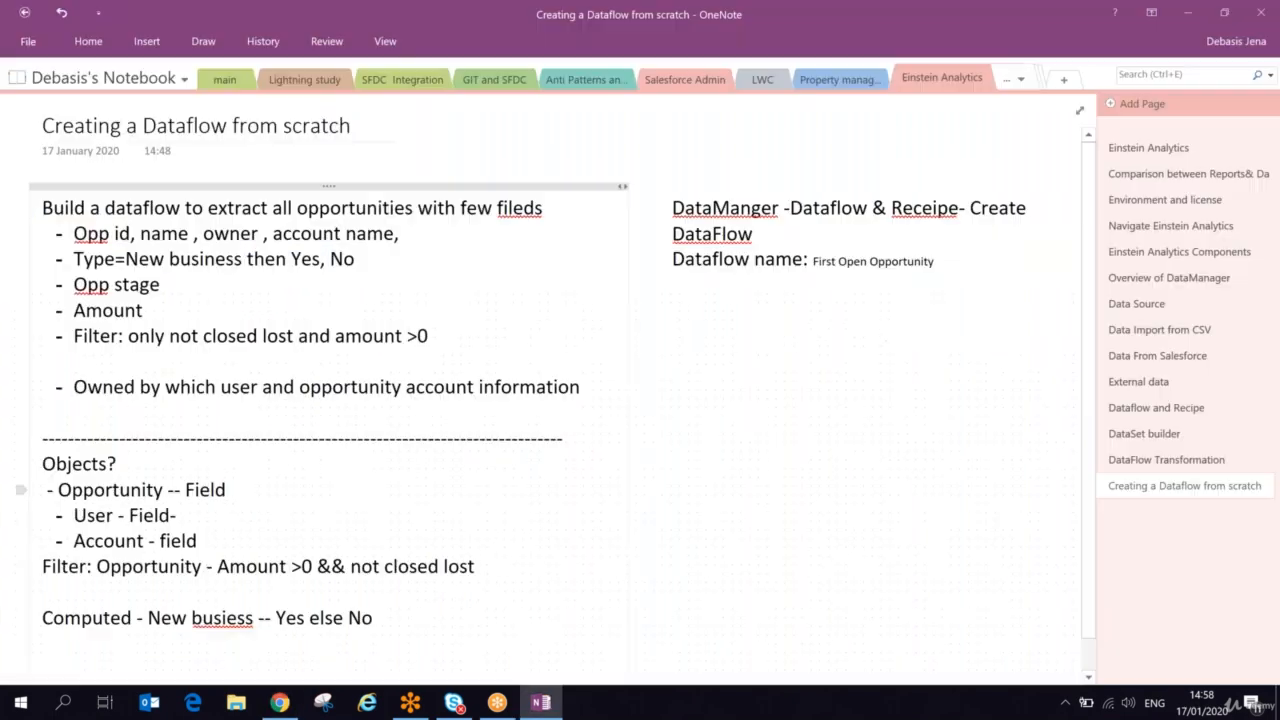
pyautogui.click(1210, 459)
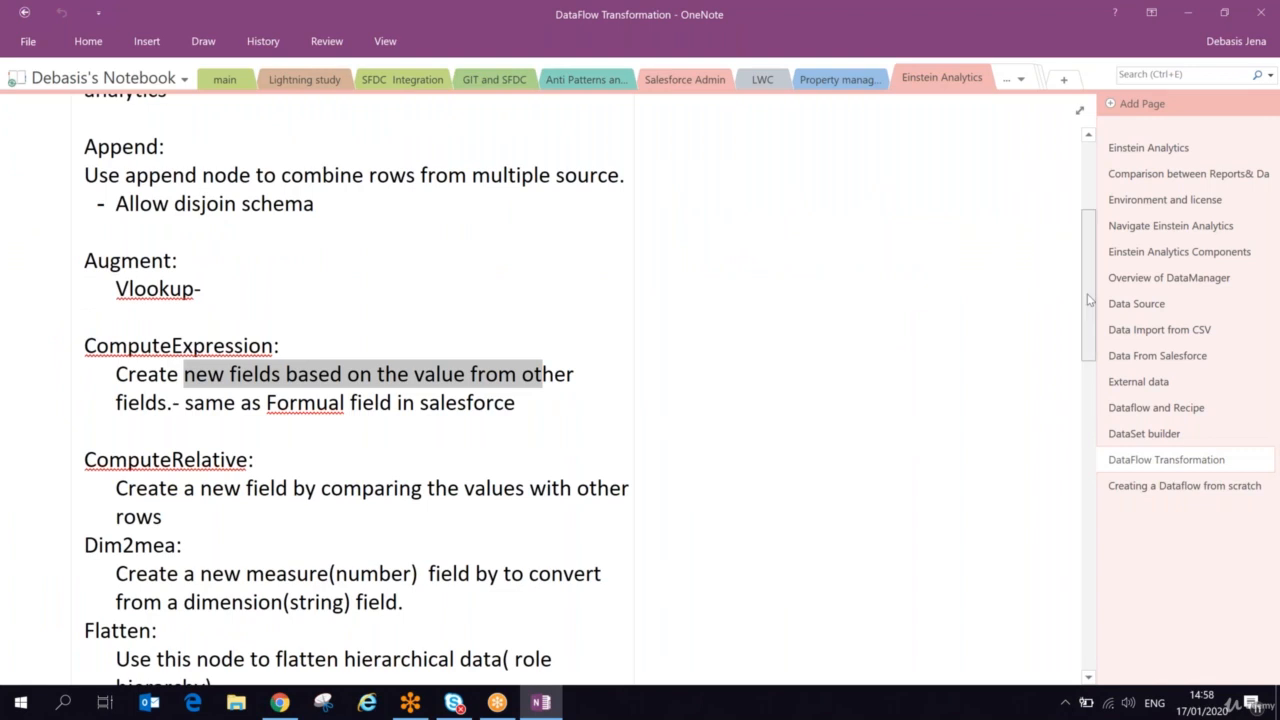
pyautogui.scroll(5, 1089, 300)
pyautogui.moveTo(292, 211); pyautogui.dragTo(606, 211)
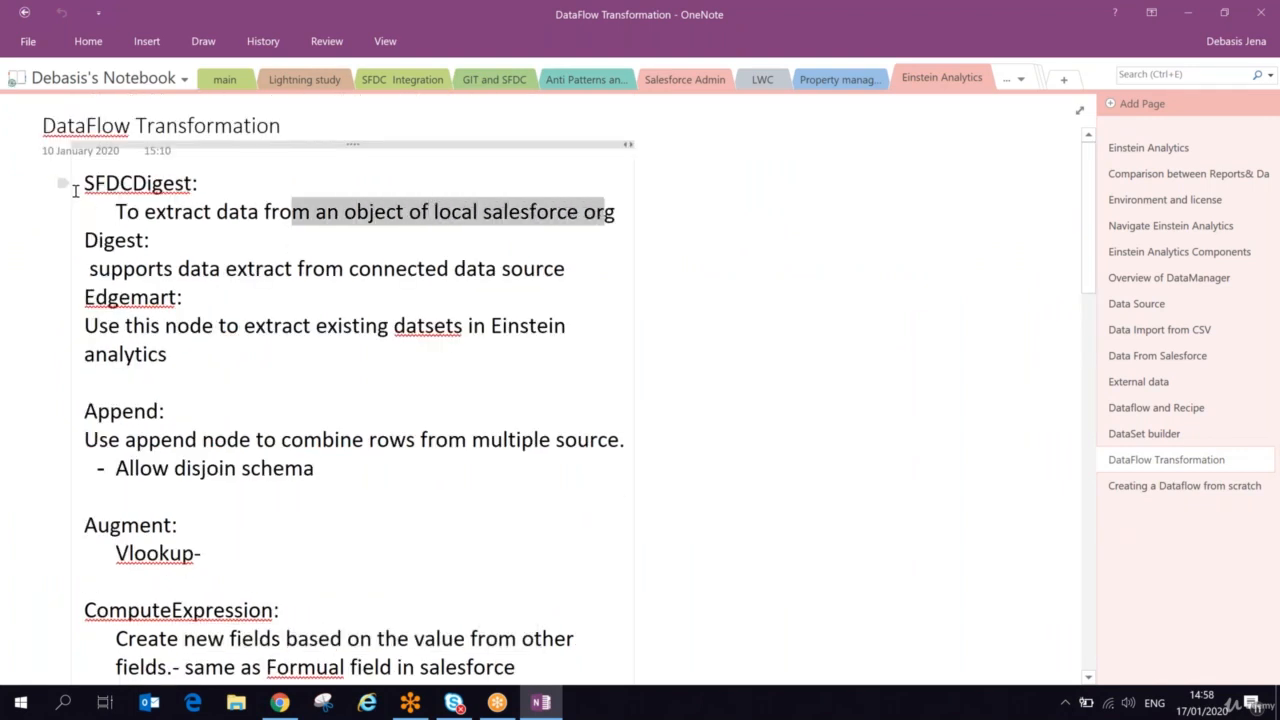
pyautogui.moveTo(84, 183); pyautogui.dragTo(205, 183)
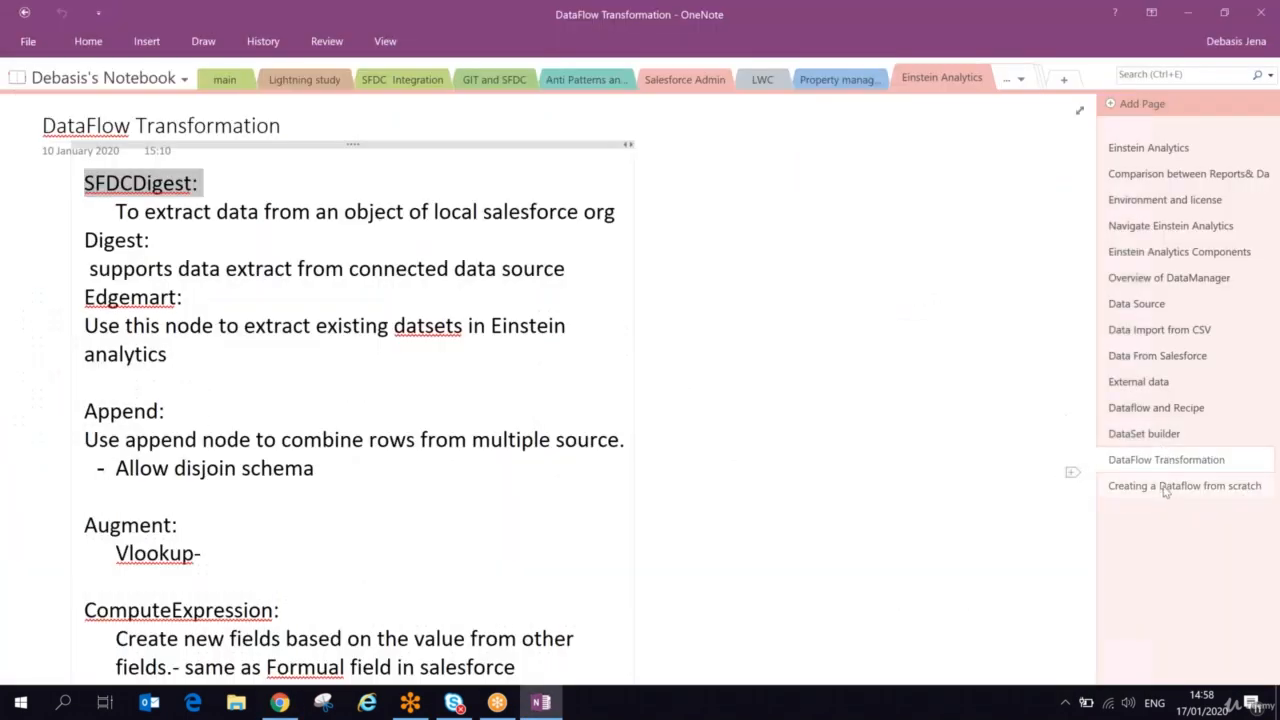
pyautogui.click(1164, 487)
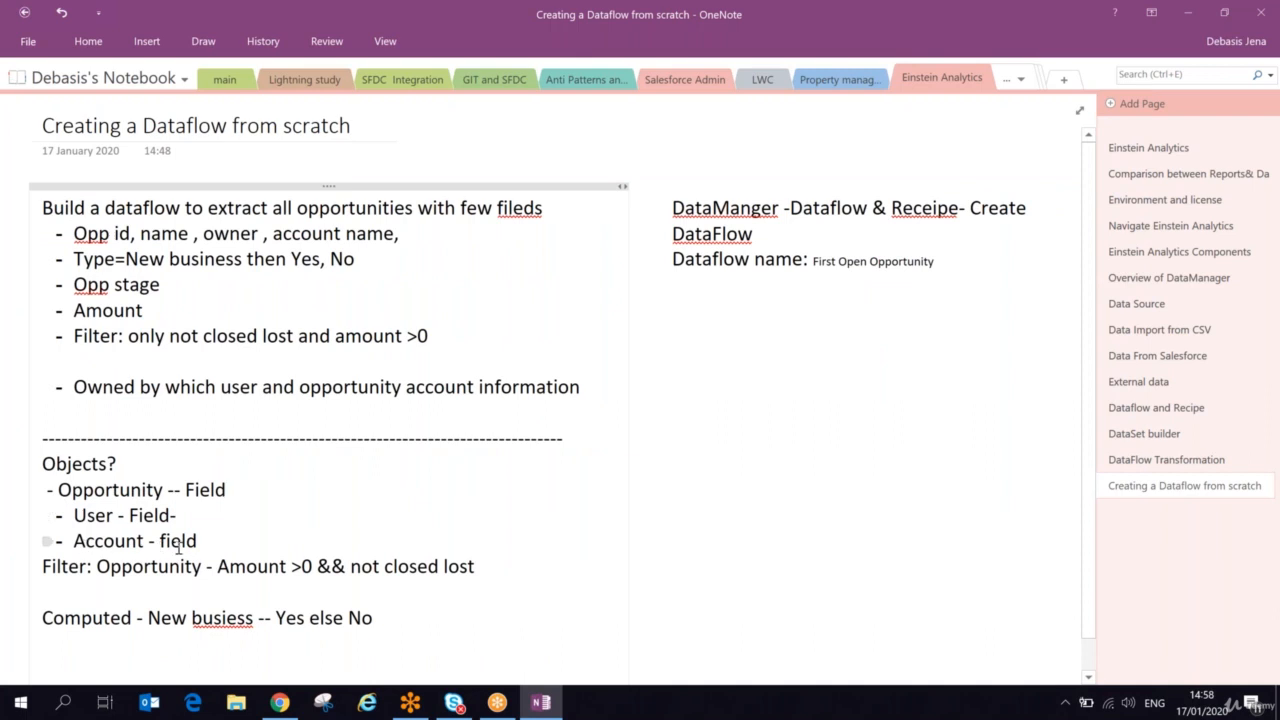
# Switch to Data Manager in Chrome and add an sfdcDigest node named "sfdcdigest_MyOpportunity" to the dataflow.
pyautogui.hotkey('alt', 'Tab')
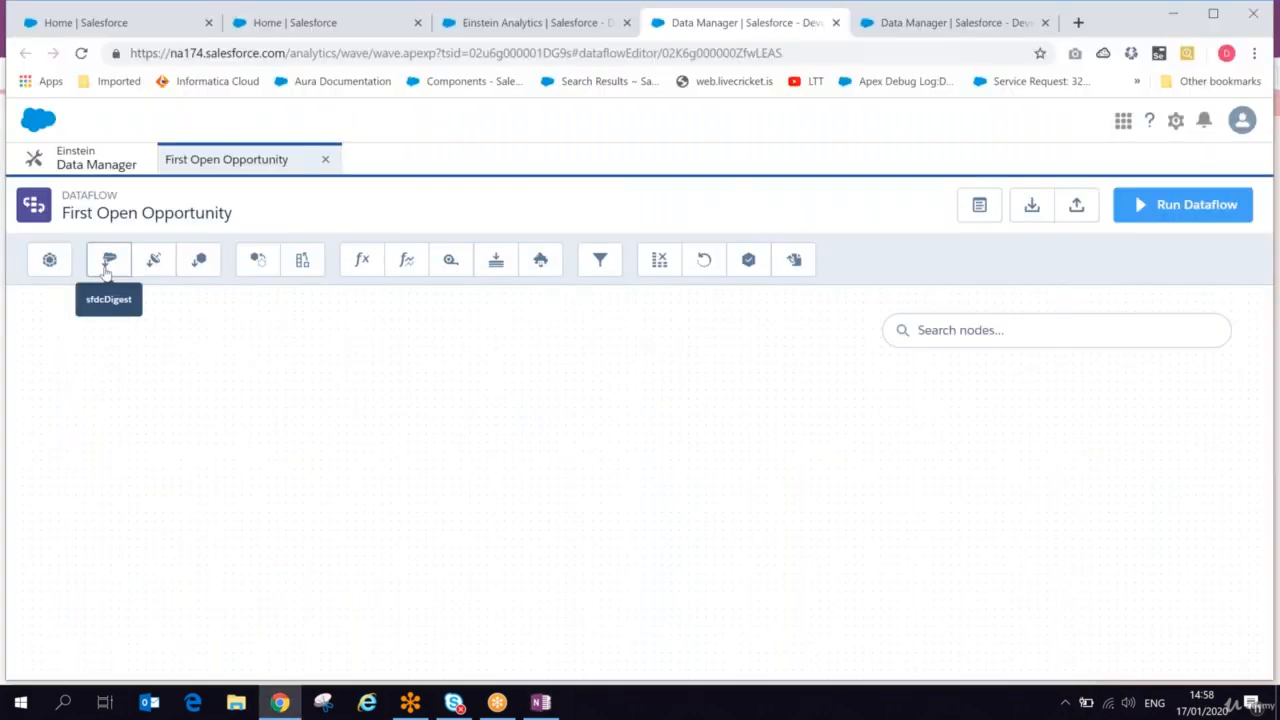
pyautogui.click(107, 268)
pyautogui.write('sf')
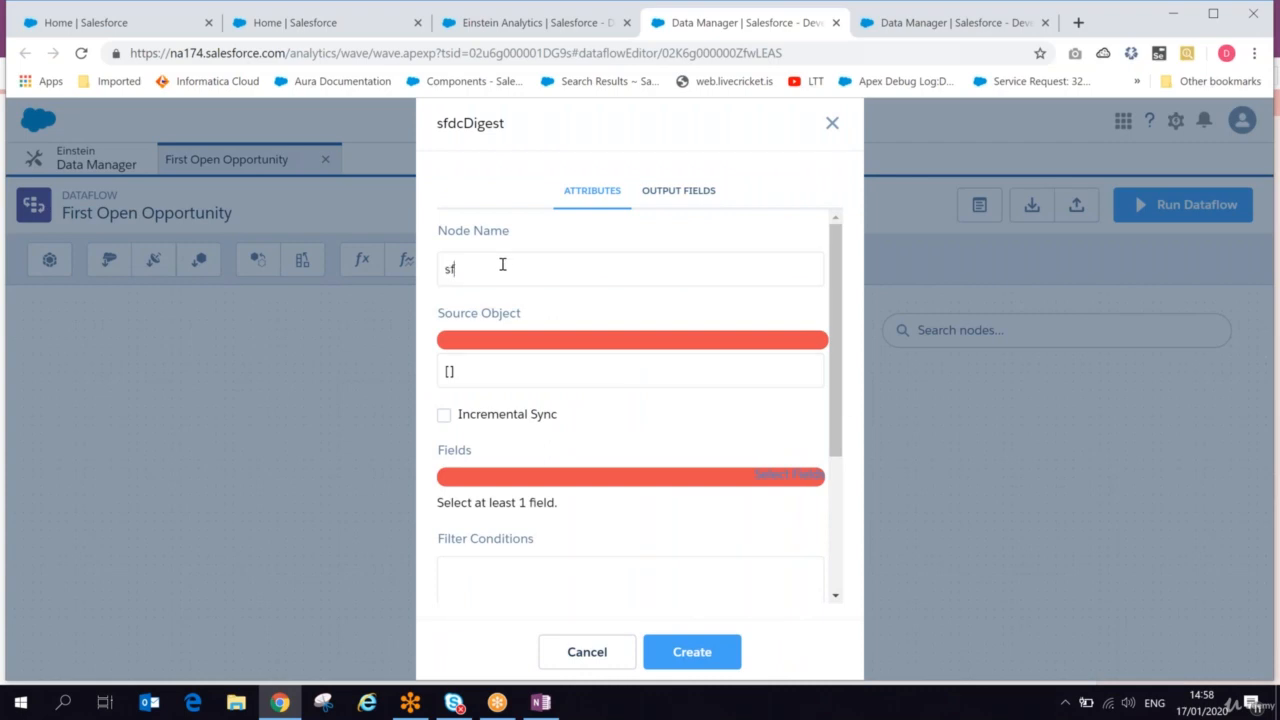
pyautogui.write('dcdigest_MyOpportunity')
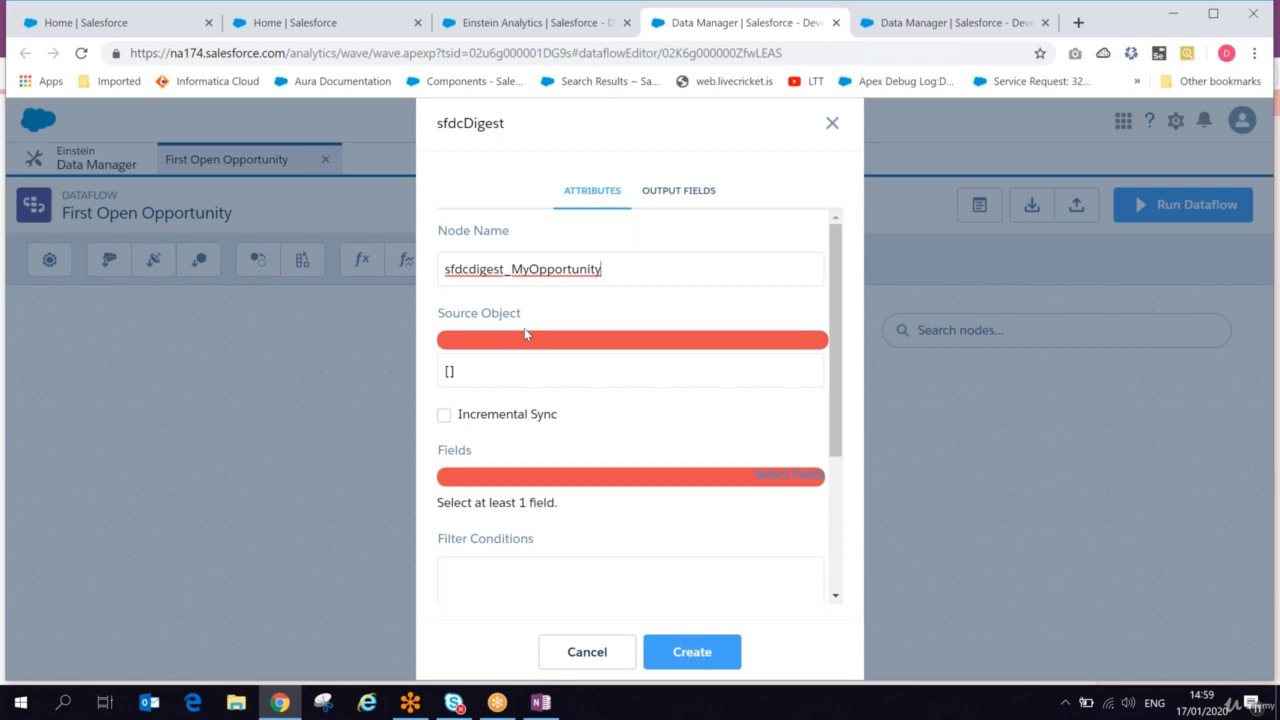
# Open the AWW online whiteboard (awwapp.com) in the other Data Manager browser tab and start a blank board.
pyautogui.click(906, 22)
pyautogui.click(734, 52)
pyautogui.write('aww')
pyautogui.press('Return')
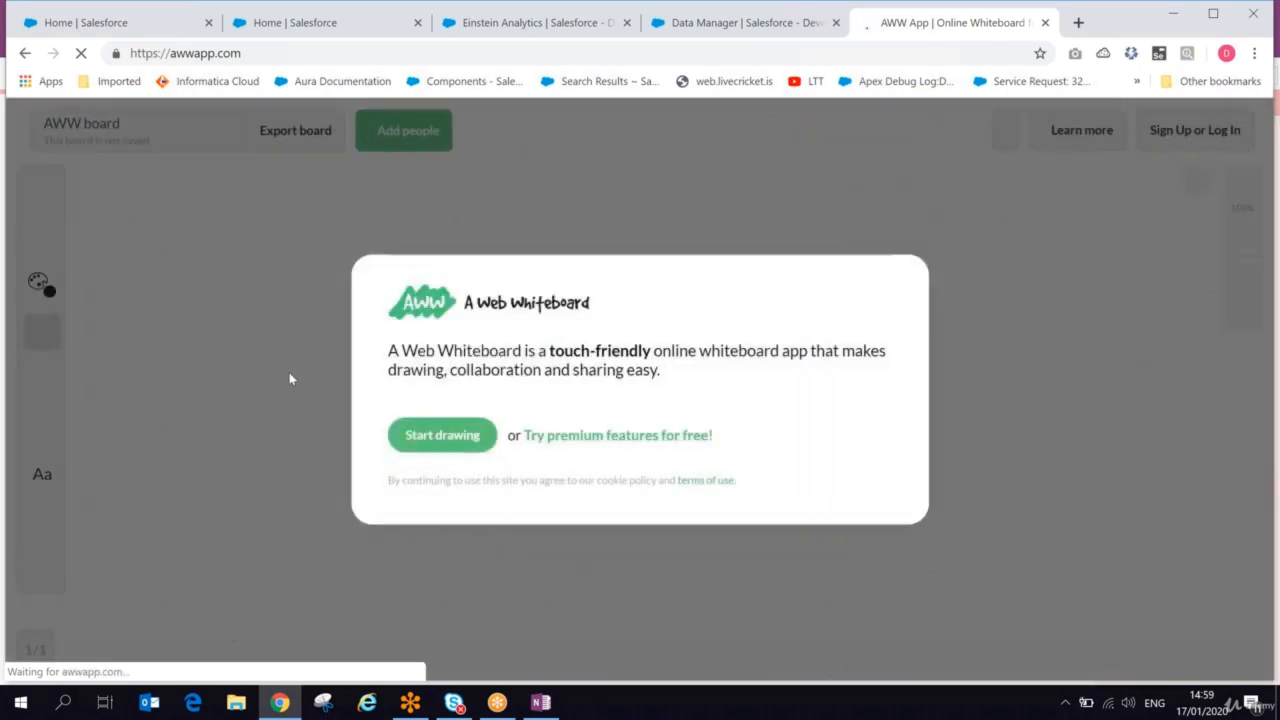
pyautogui.click(443, 434)
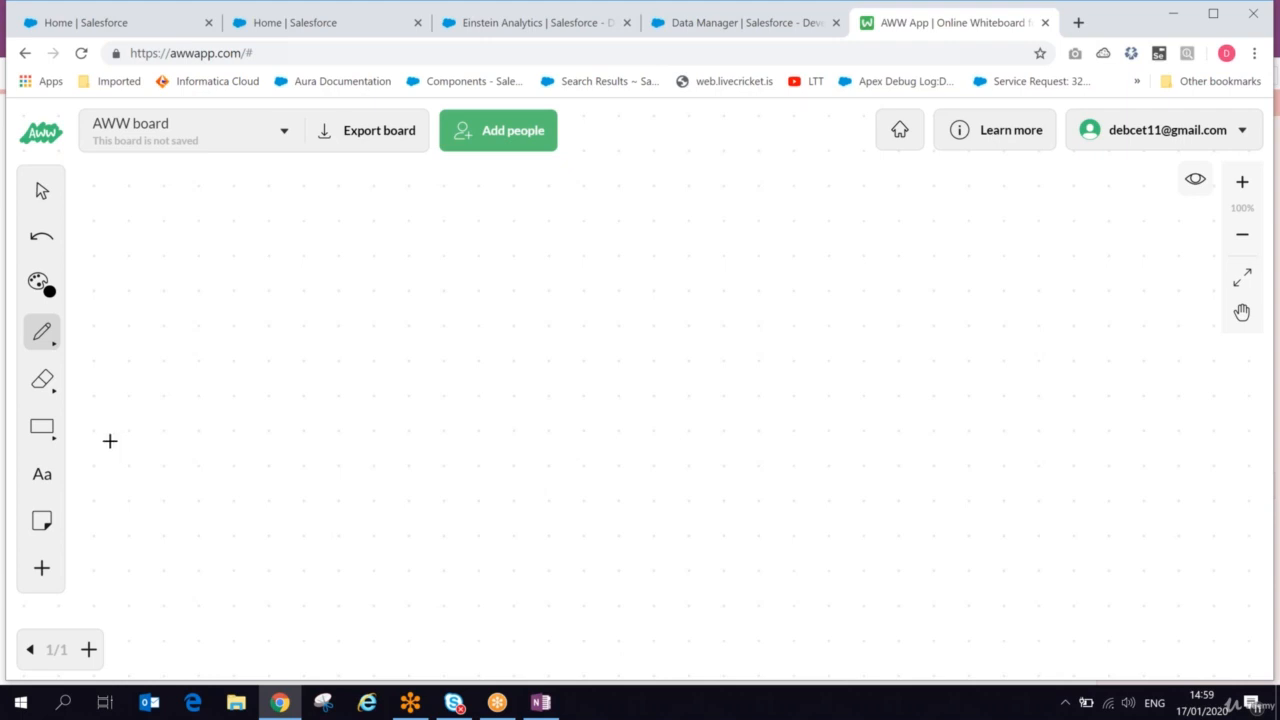
# Draw a large rectangle at the board's left side and label it "Opportunity" inside.
pyautogui.click(41, 426)
pyautogui.moveTo(155, 217)
pyautogui.mouseDown()
pyautogui.moveTo(166, 332)
pyautogui.moveTo(370, 463)
pyautogui.mouseUp()
pyautogui.click(40, 484)
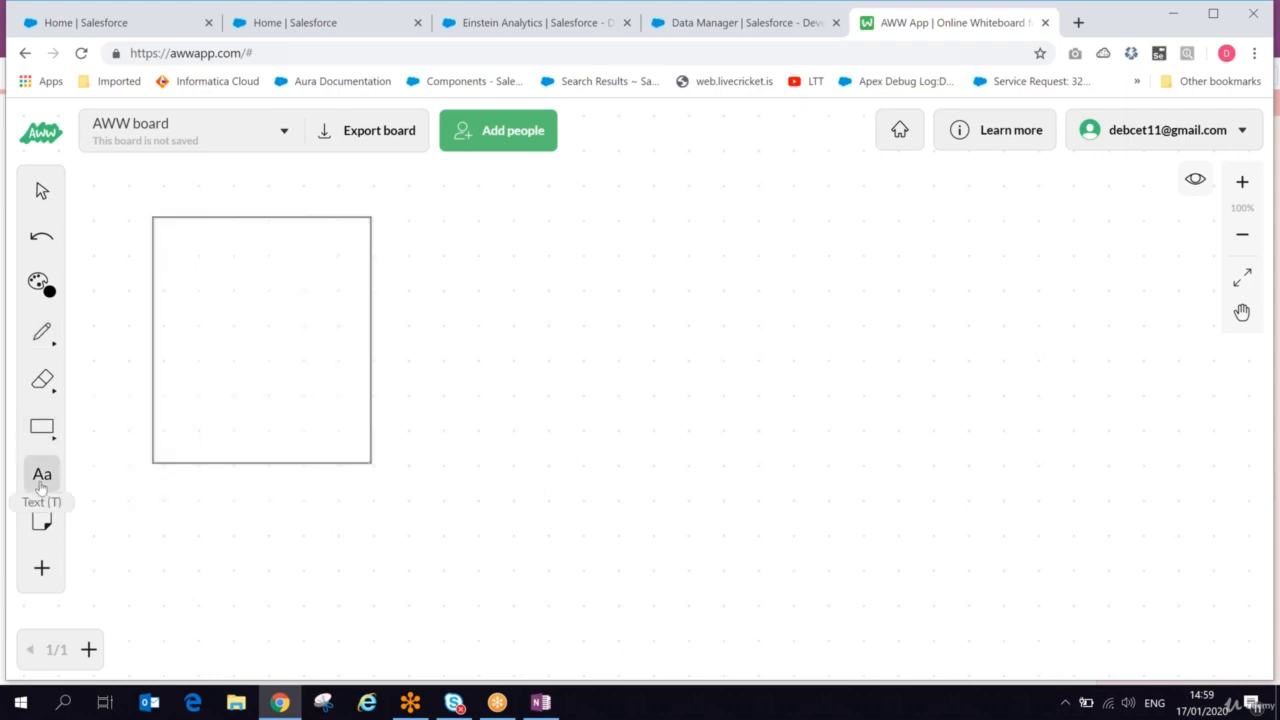
pyautogui.click(209, 292)
pyautogui.write('Oppor')
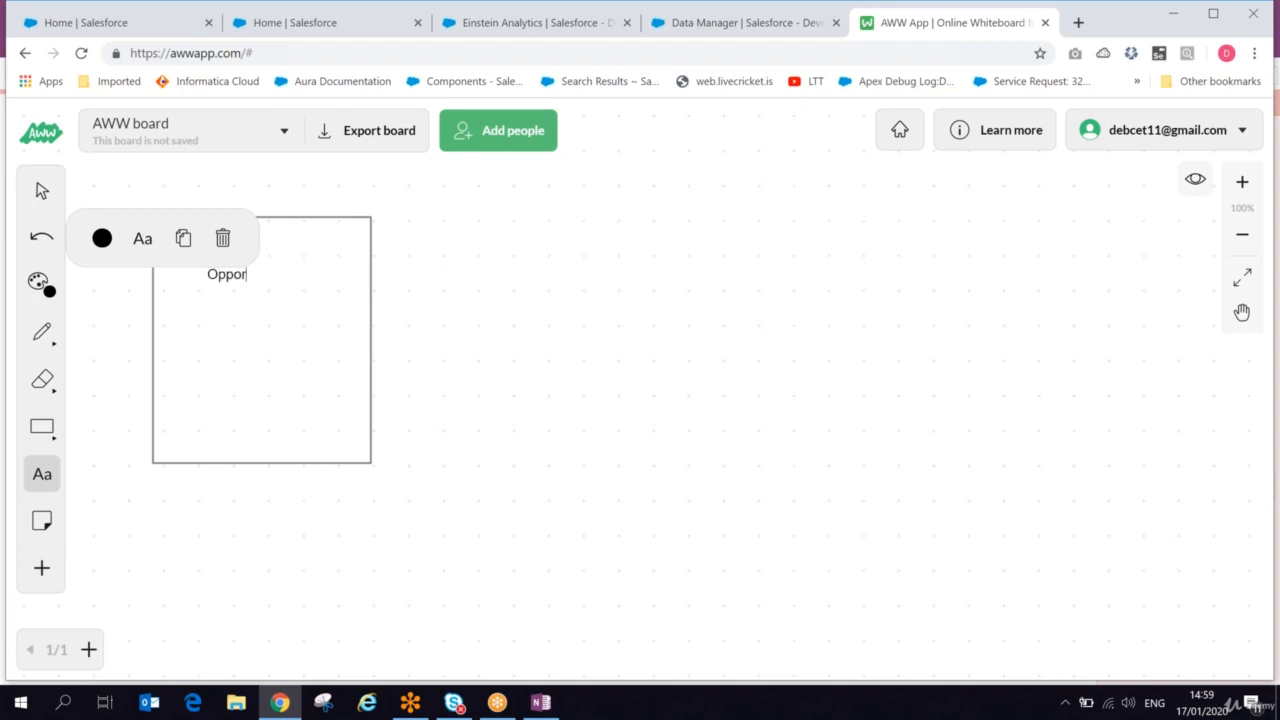
pyautogui.write('tunity')
# Draw a second, wider rectangle at the board's right side and label it "EA platform" underneath.
pyautogui.click(44, 441)
pyautogui.moveTo(788, 195); pyautogui.dragTo(1107, 450)
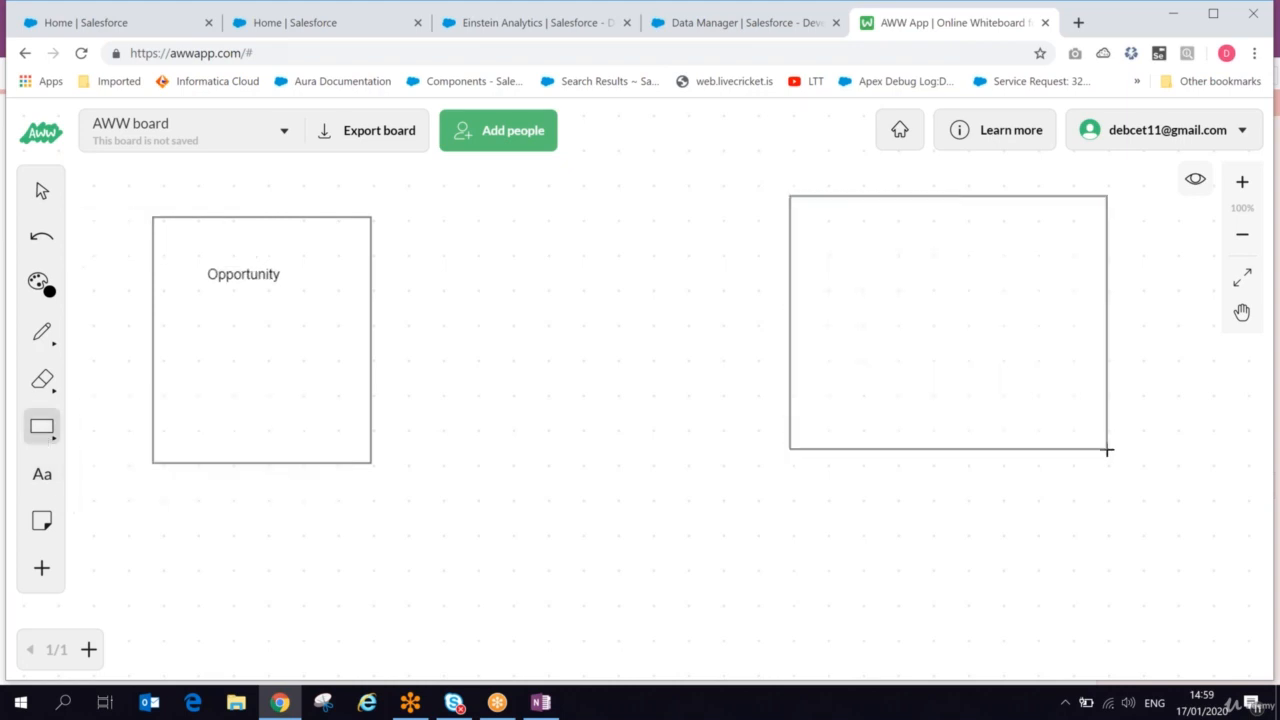
pyautogui.click(42, 474)
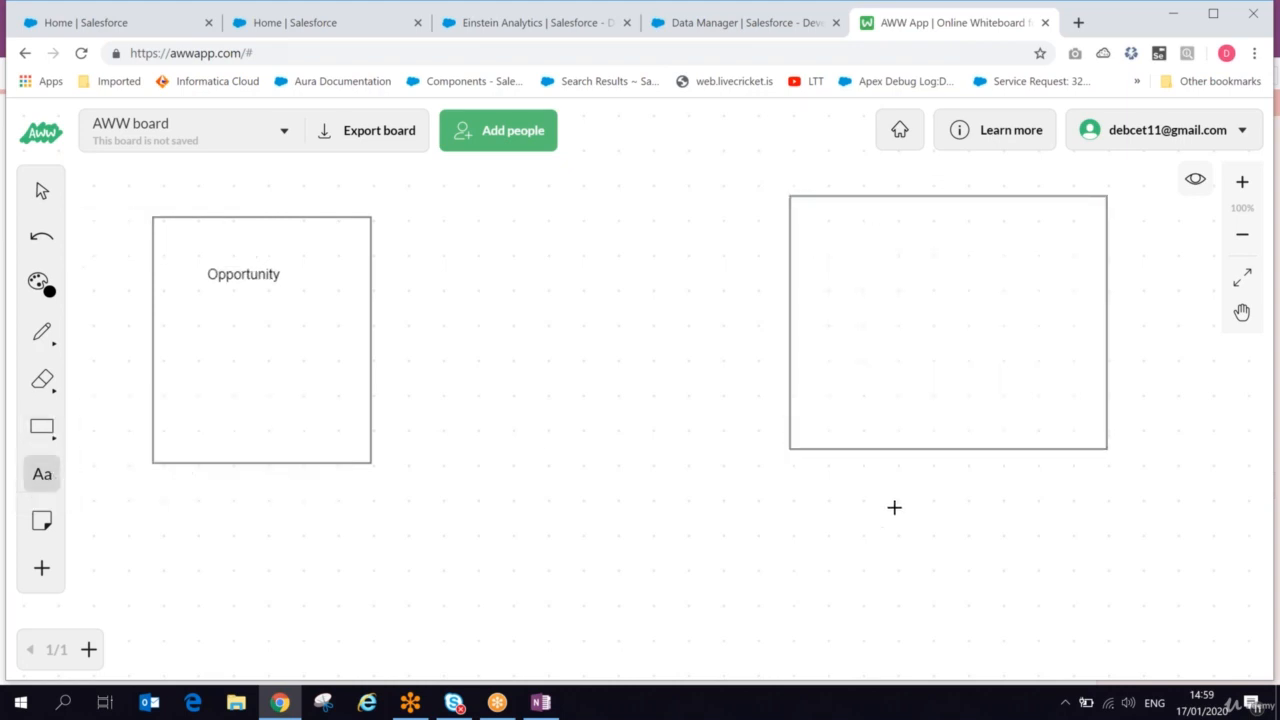
pyautogui.click(894, 461)
pyautogui.write('EA p')
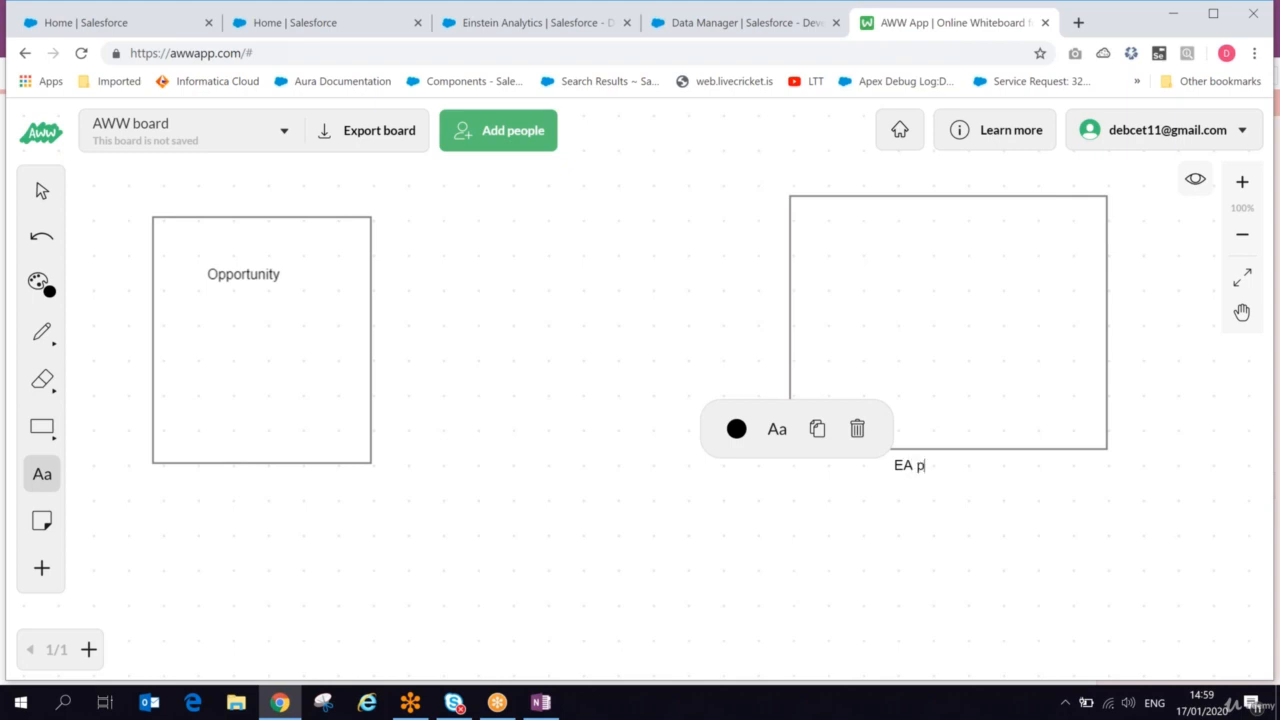
pyautogui.write('latform')
# Add a small box inside the EA platform rectangle and draw a freehand arrow from it to the Opportunity label.
pyautogui.click(30, 428)
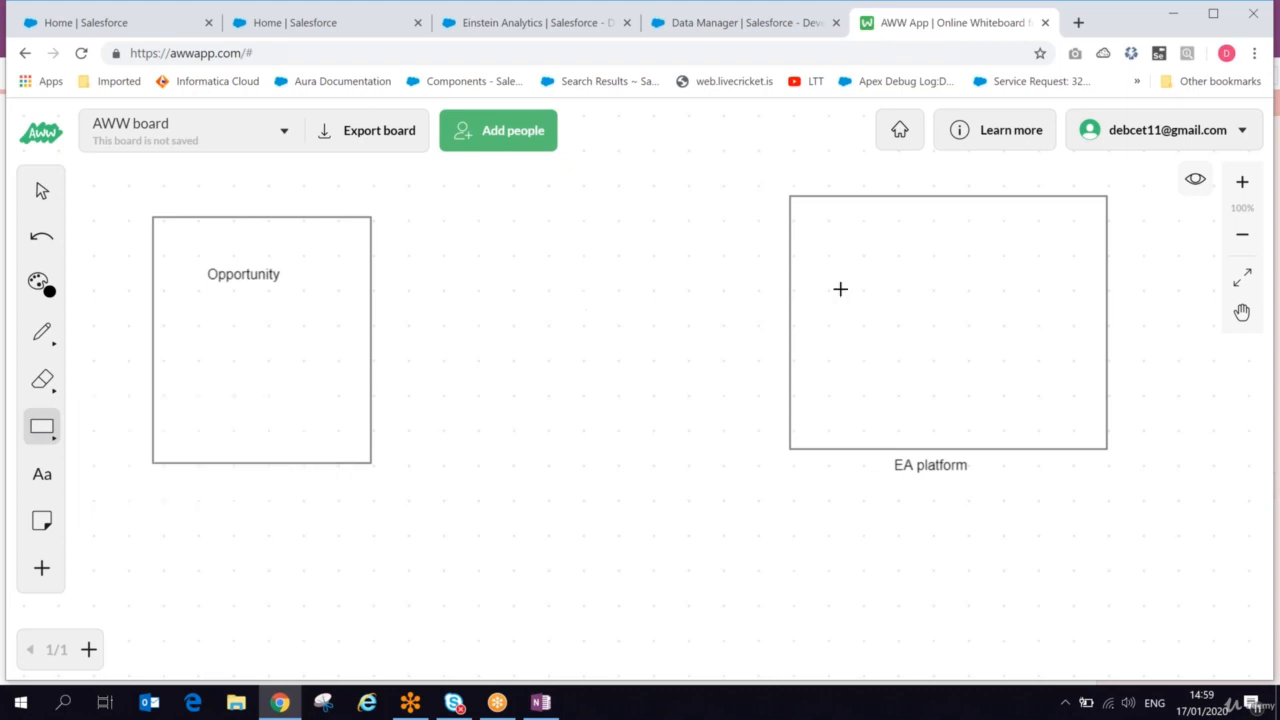
pyautogui.moveTo(809, 216)
pyautogui.mouseDown()
pyautogui.moveTo(814, 240)
pyautogui.moveTo(871, 272)
pyautogui.mouseUp()
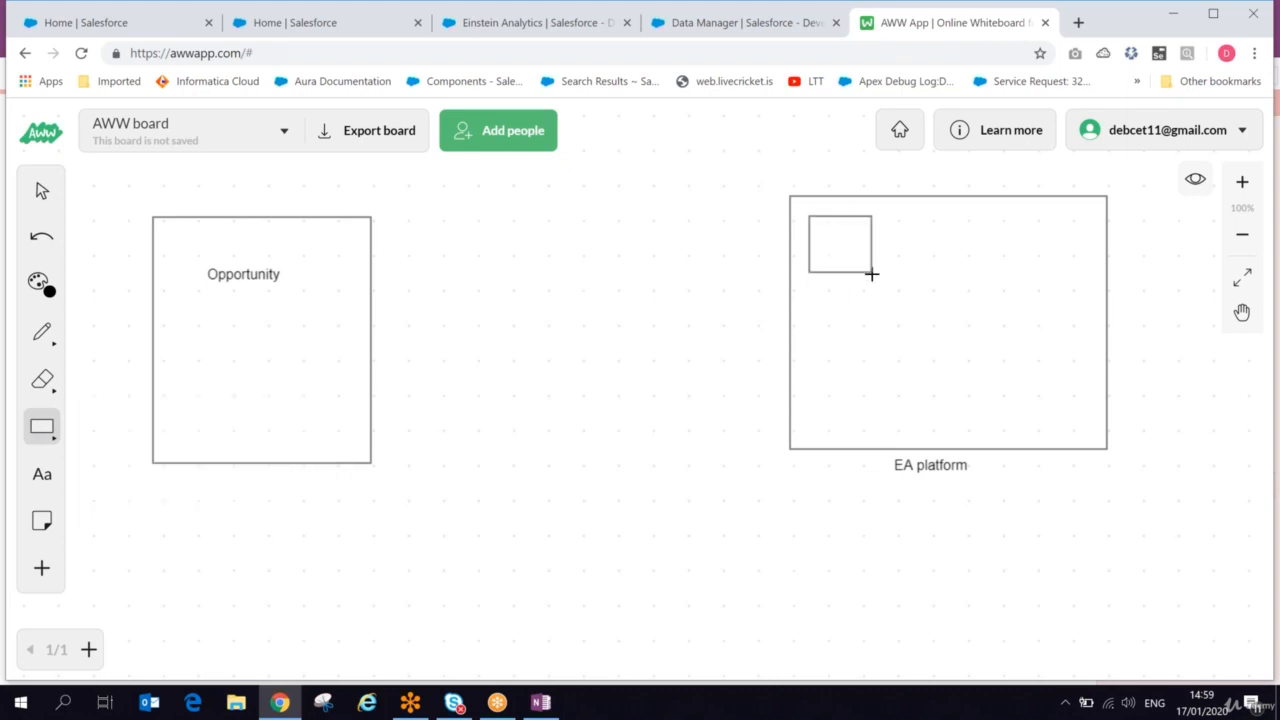
pyautogui.click(32, 335)
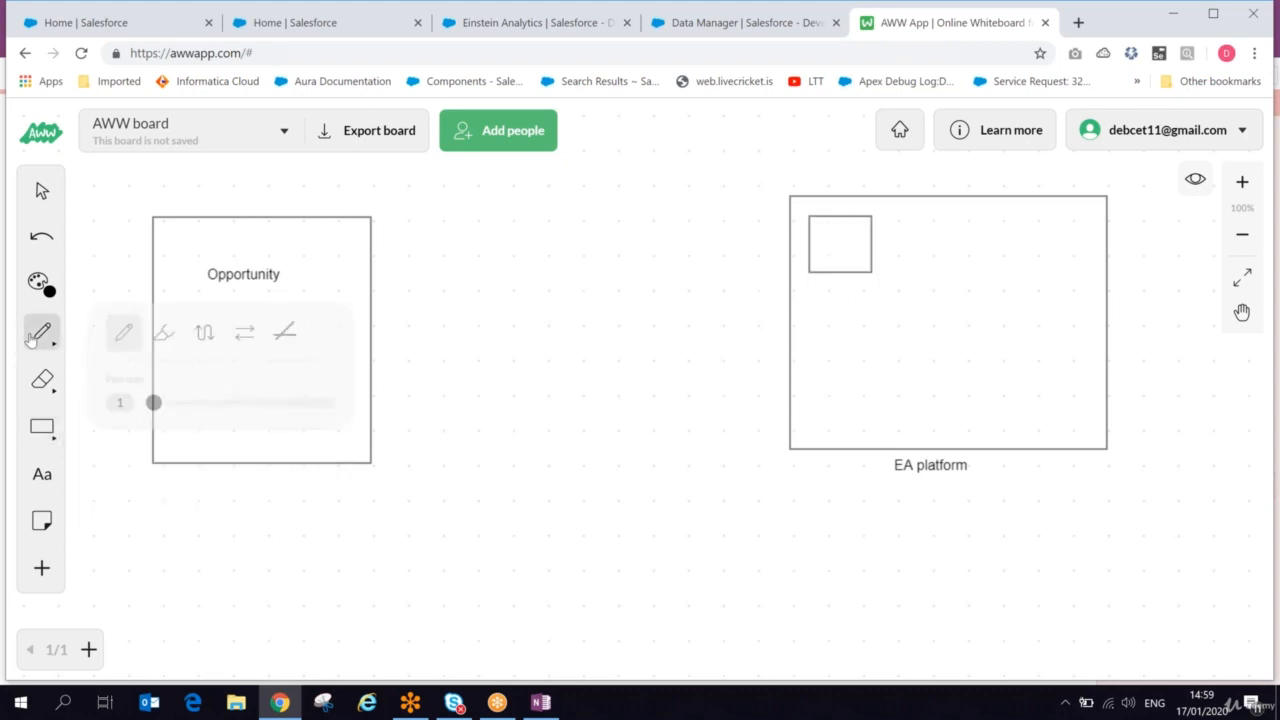
pyautogui.click(138, 333)
pyautogui.moveTo(817, 249)
pyautogui.mouseDown()
pyautogui.moveTo(637, 243)
pyautogui.moveTo(300, 271)
pyautogui.moveTo(332, 296)
pyautogui.mouseUp()
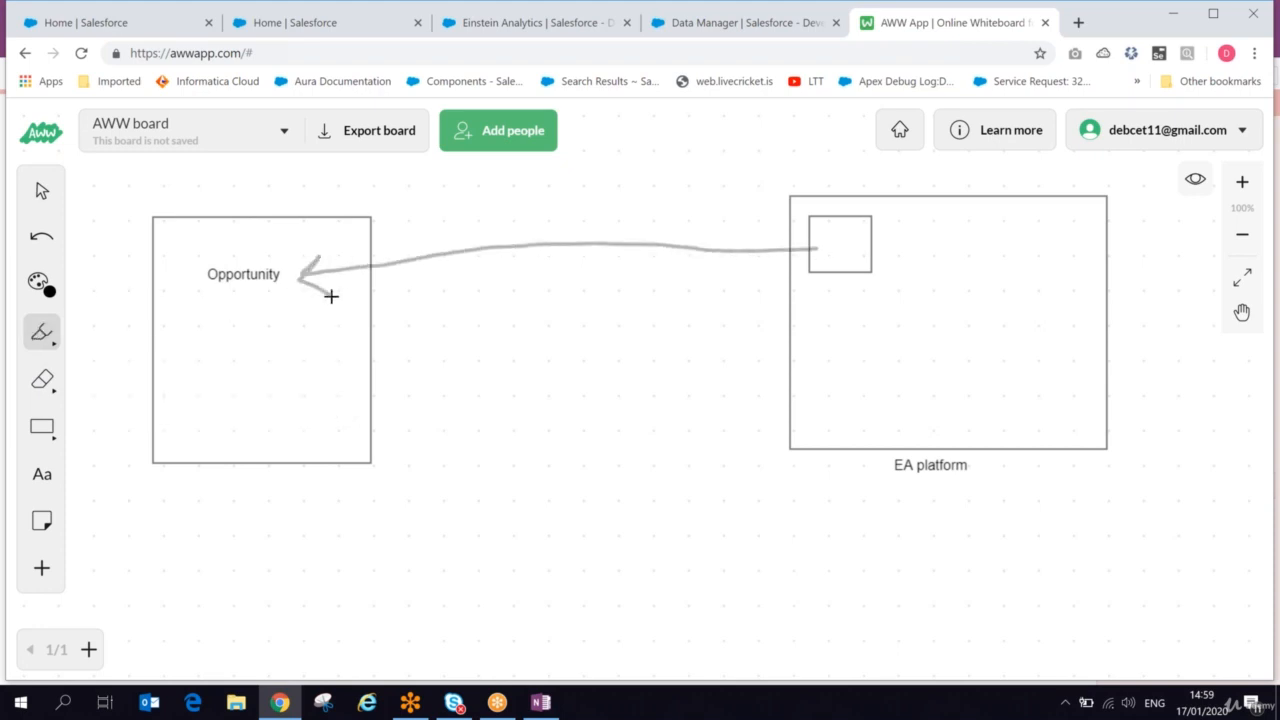
# Circle the small box and the Opportunity label, and add an arrowhead at the EA platform end of the line.
pyautogui.moveTo(871, 274)
pyautogui.mouseDown()
pyautogui.moveTo(851, 189)
pyautogui.moveTo(790, 225)
pyautogui.moveTo(806, 281)
pyautogui.moveTo(857, 289)
pyautogui.moveTo(869, 275)
pyautogui.mouseUp()
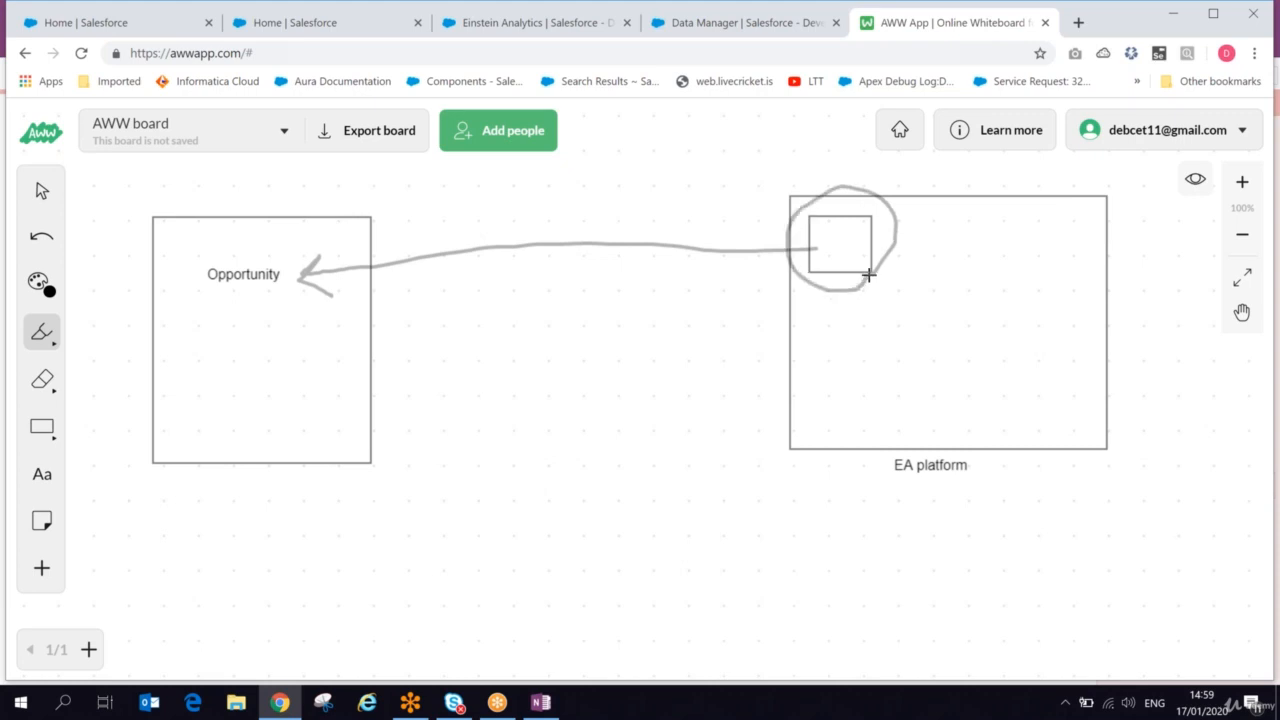
pyautogui.moveTo(768, 207)
pyautogui.mouseDown()
pyautogui.moveTo(787, 225)
pyautogui.moveTo(818, 205)
pyautogui.mouseUp()
pyautogui.moveTo(271, 266)
pyautogui.mouseDown()
pyautogui.moveTo(217, 240)
pyautogui.moveTo(251, 303)
pyautogui.moveTo(280, 266)
pyautogui.moveTo(335, 322)
pyautogui.mouseUp()
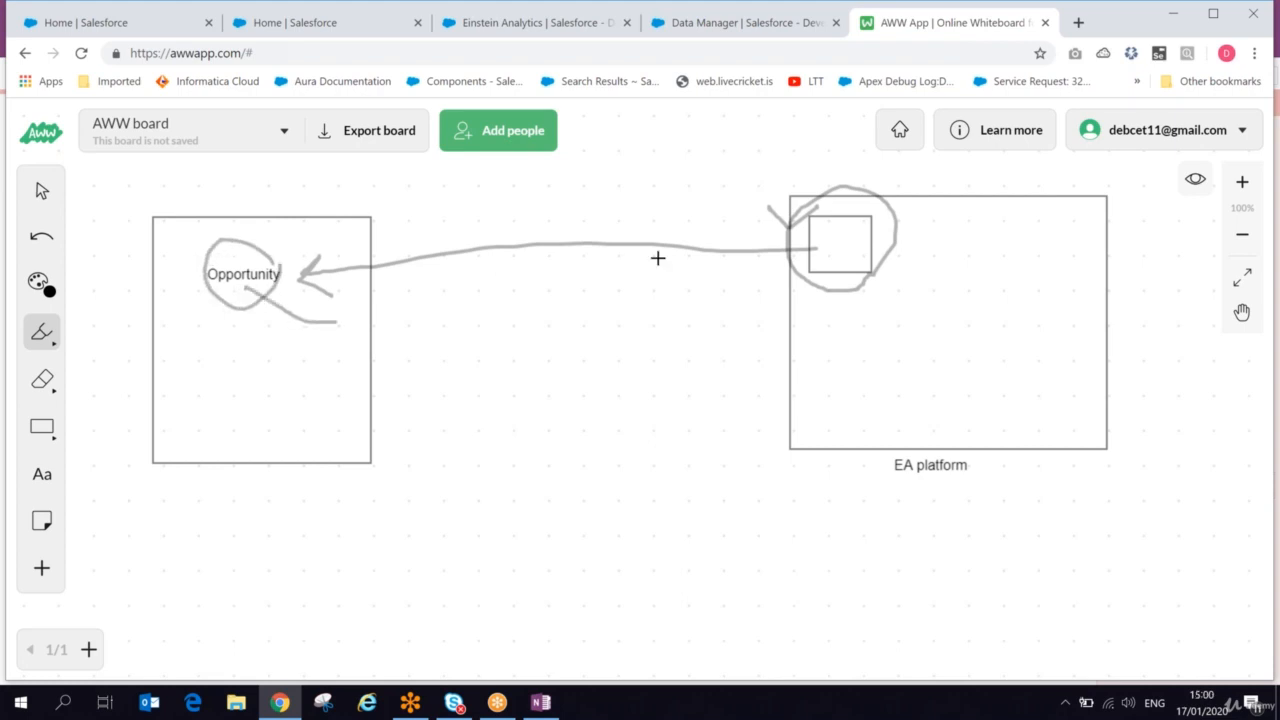
# Write the text "source object, what are the fields" above the arrow between the two rectangles.
pyautogui.click(45, 473)
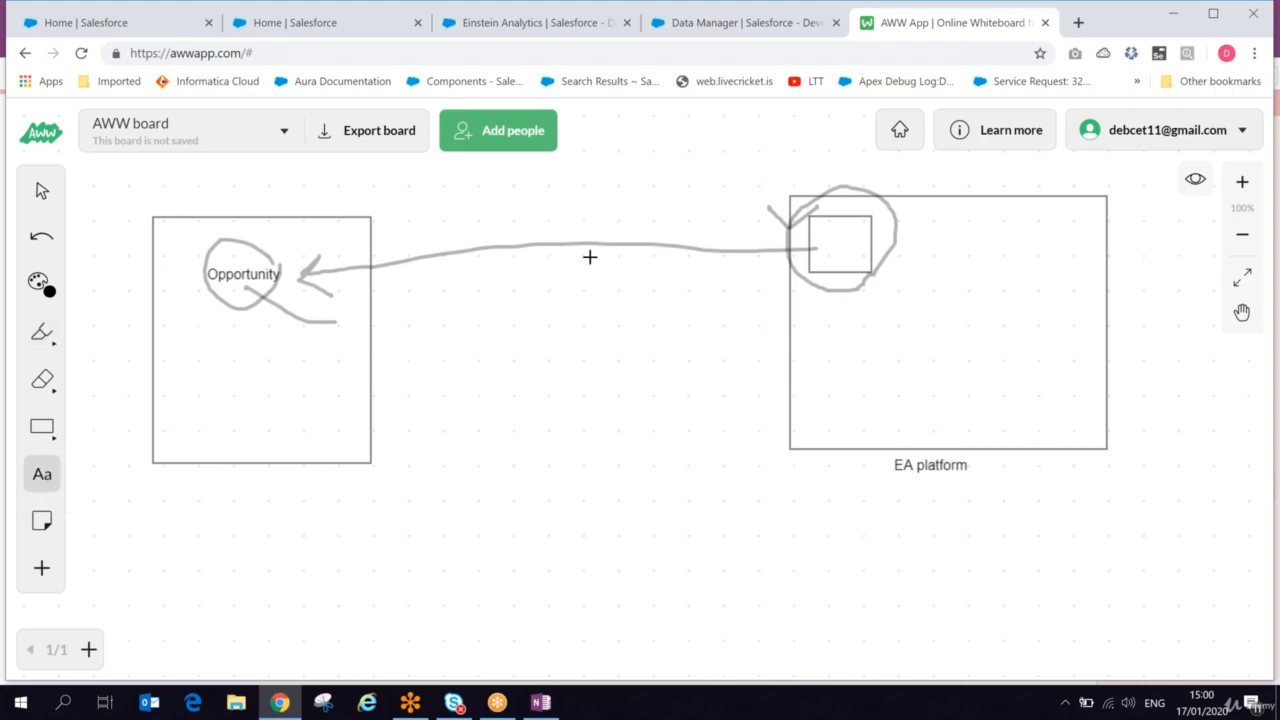
pyautogui.click(516, 232)
pyautogui.write('objec')
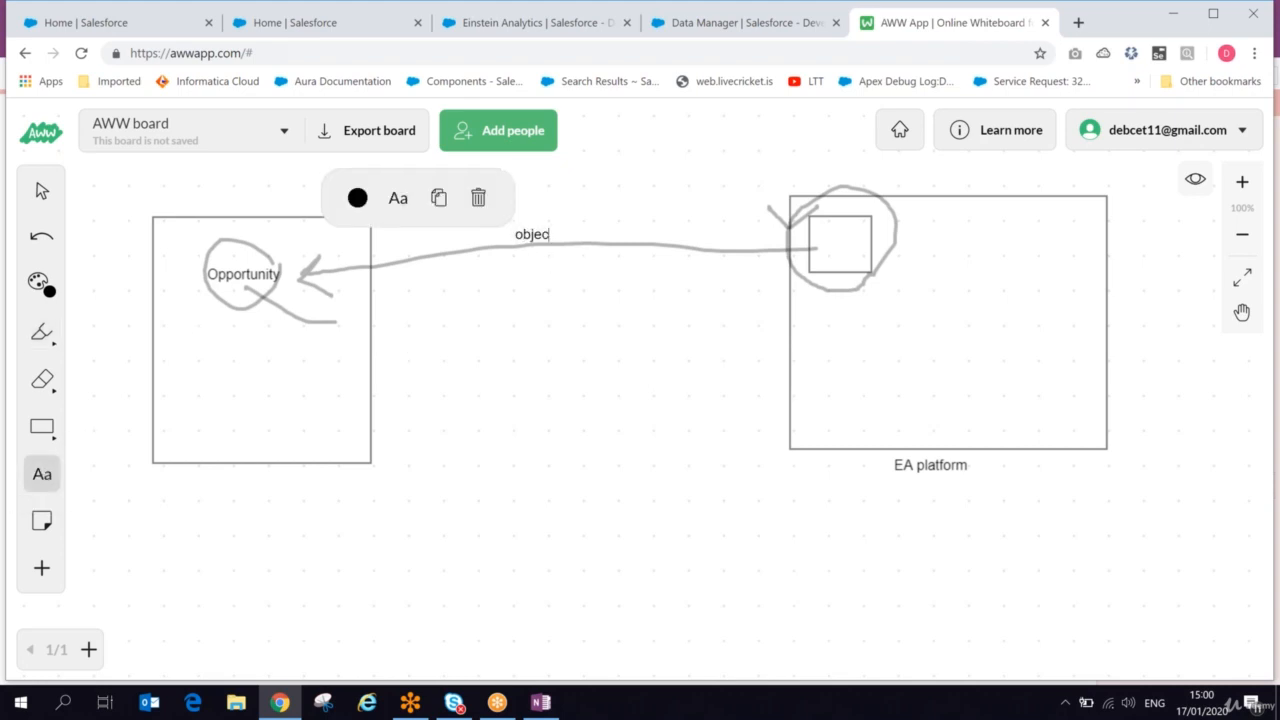
pyautogui.write('sourc')
pyautogui.write('e ')
pyautogui.write('what are the f')
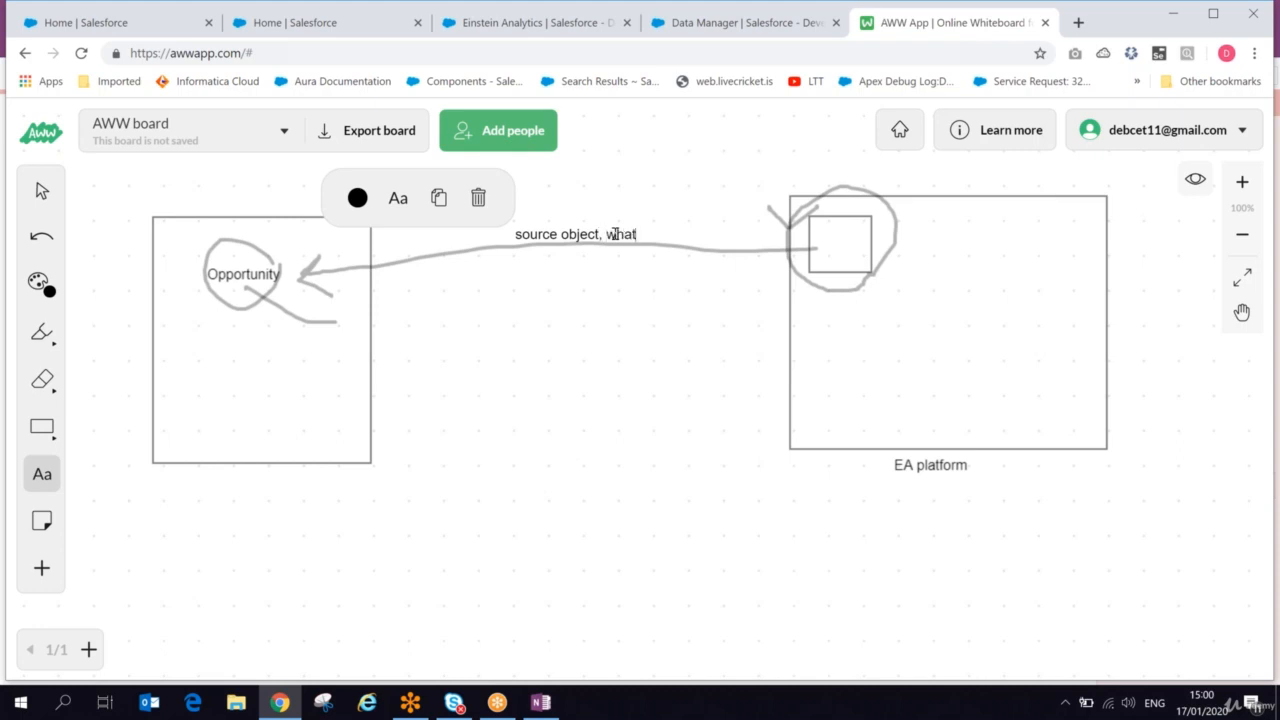
pyautogui.write('ields')
# Check the Opportunity object entry in the OneNote notes, and return to the sfdcDigest dialog in Data Manager.
pyautogui.hotkey('alt', 'Tab')
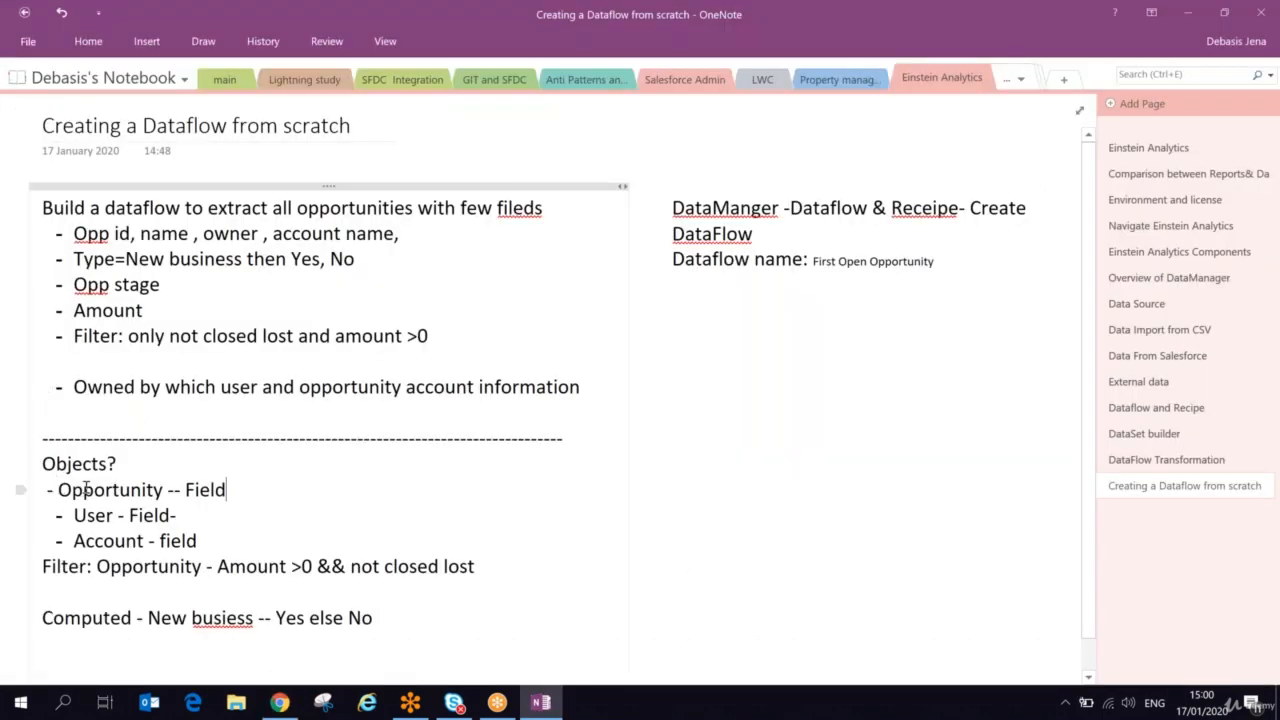
pyautogui.doubleClick(86, 489)
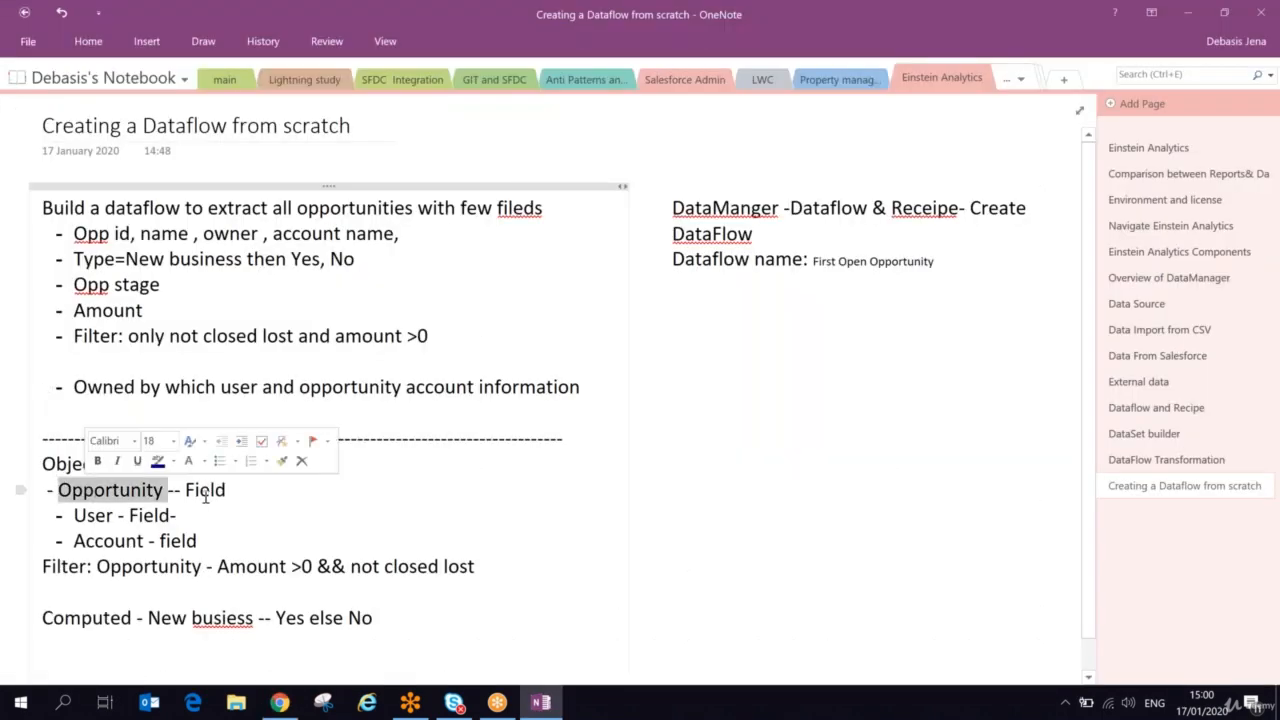
pyautogui.hotkey('alt', 'Tab')
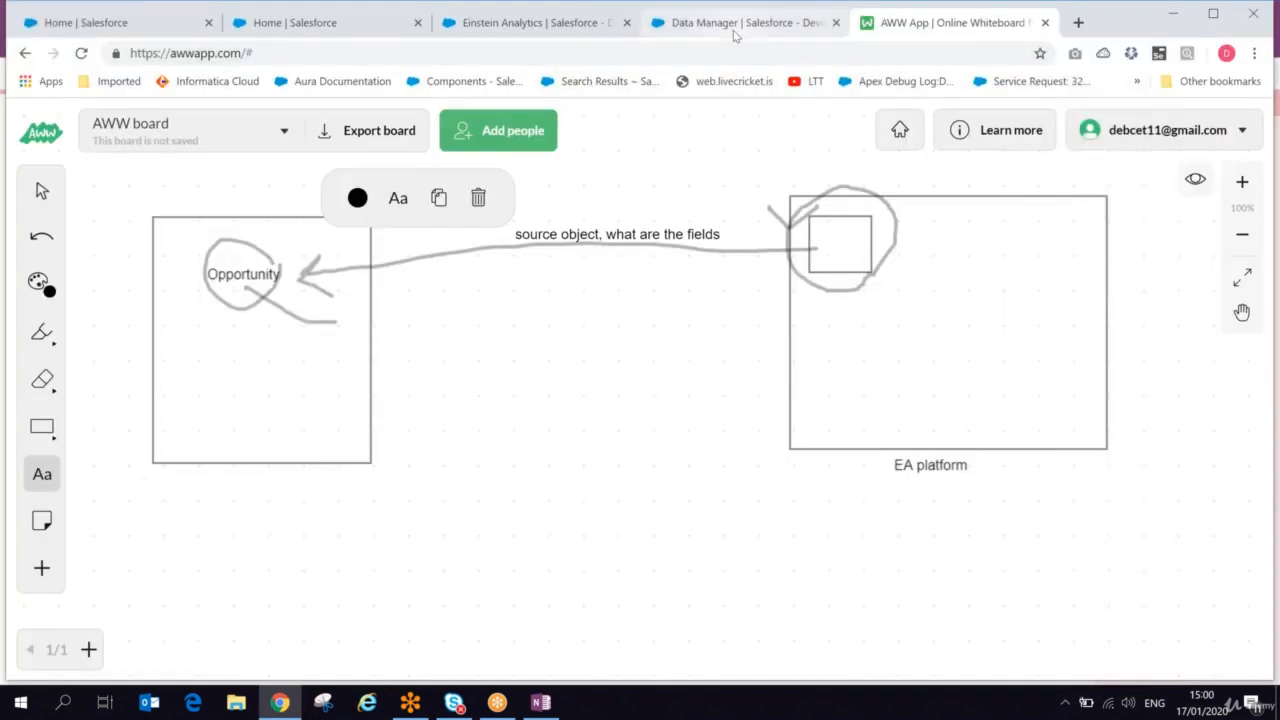
pyautogui.click(735, 30)
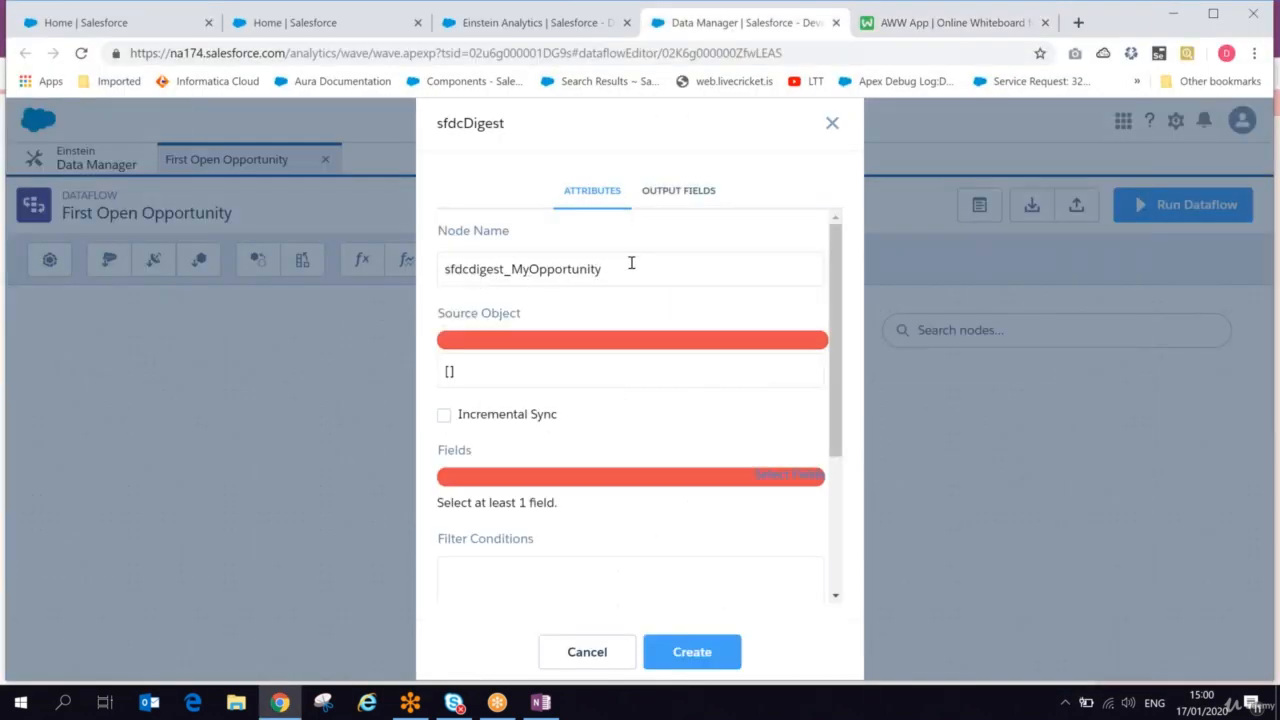
# Review the sfdcDigest node's name and output fields, and return to its attributes.
pyautogui.moveTo(632, 268); pyautogui.dragTo(489, 264)
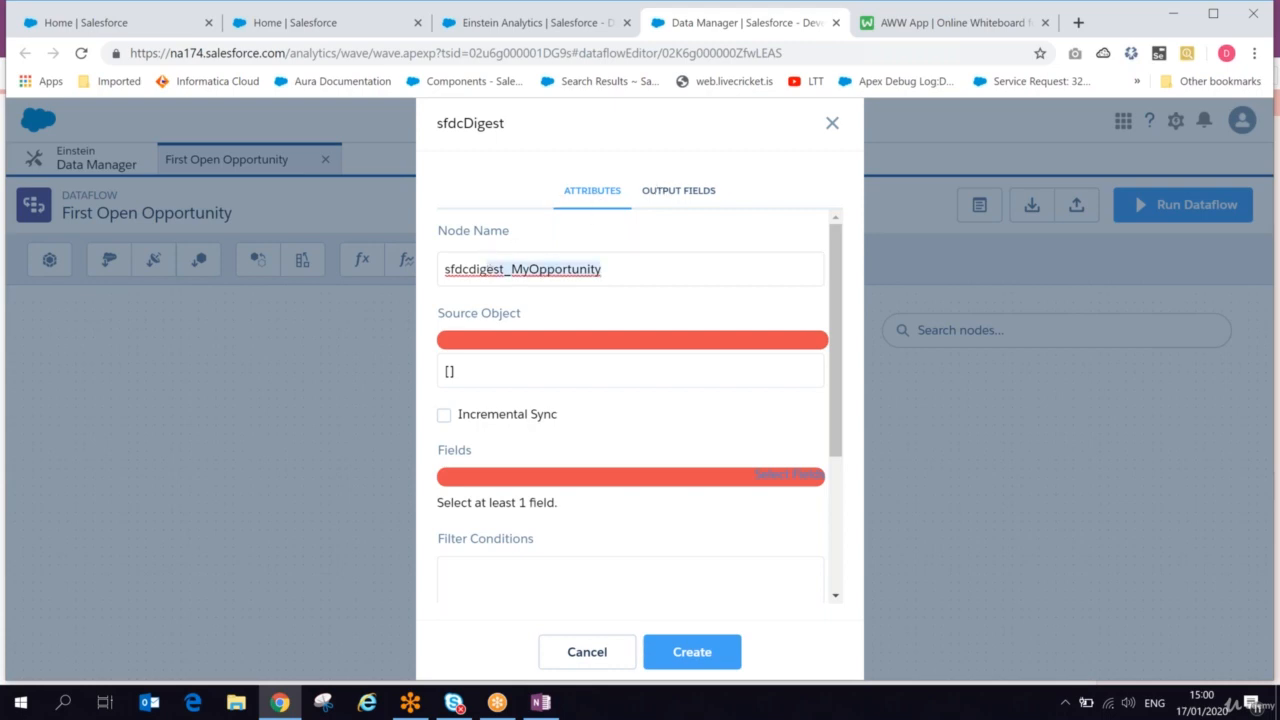
pyautogui.click(675, 199)
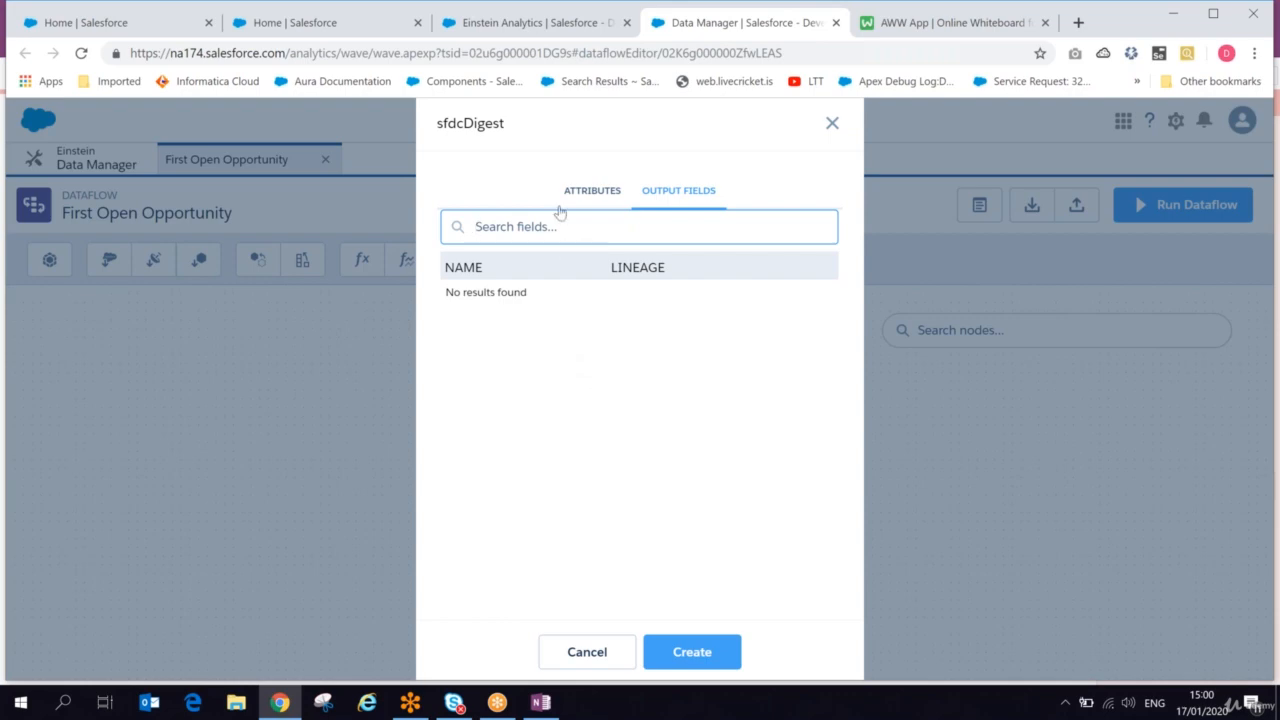
pyautogui.click(591, 191)
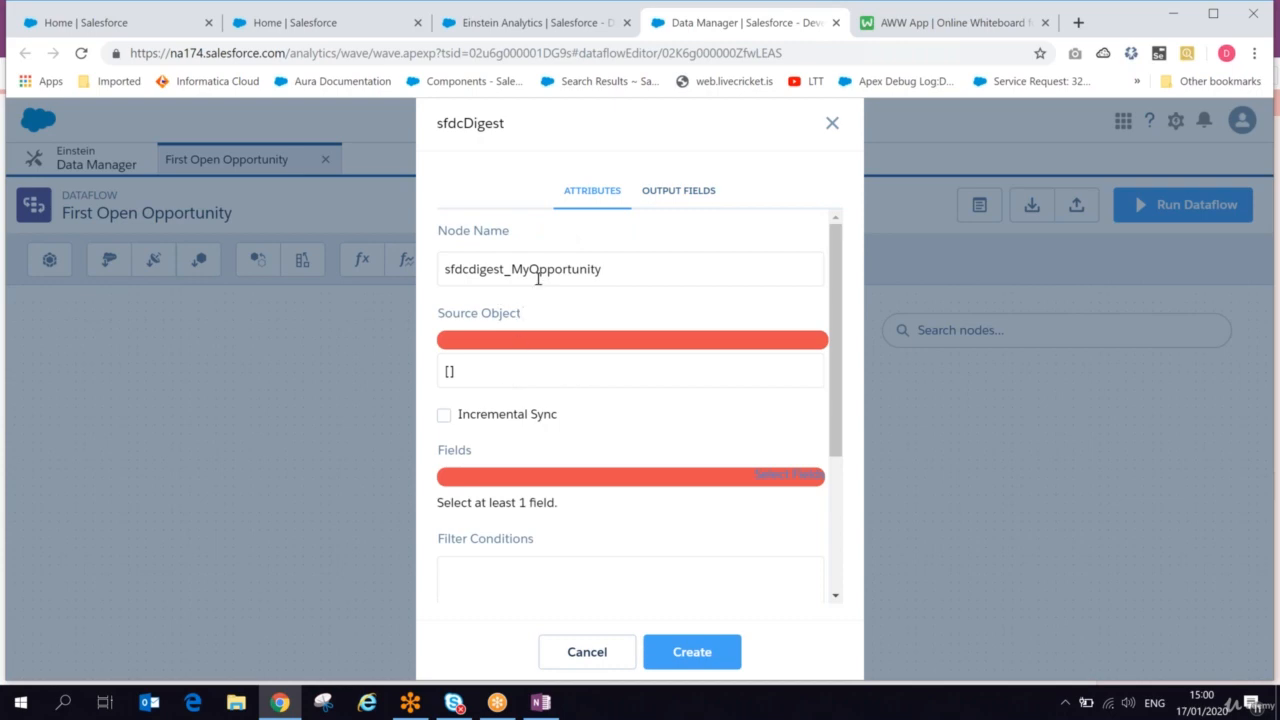
pyautogui.moveTo(605, 272); pyautogui.dragTo(442, 268)
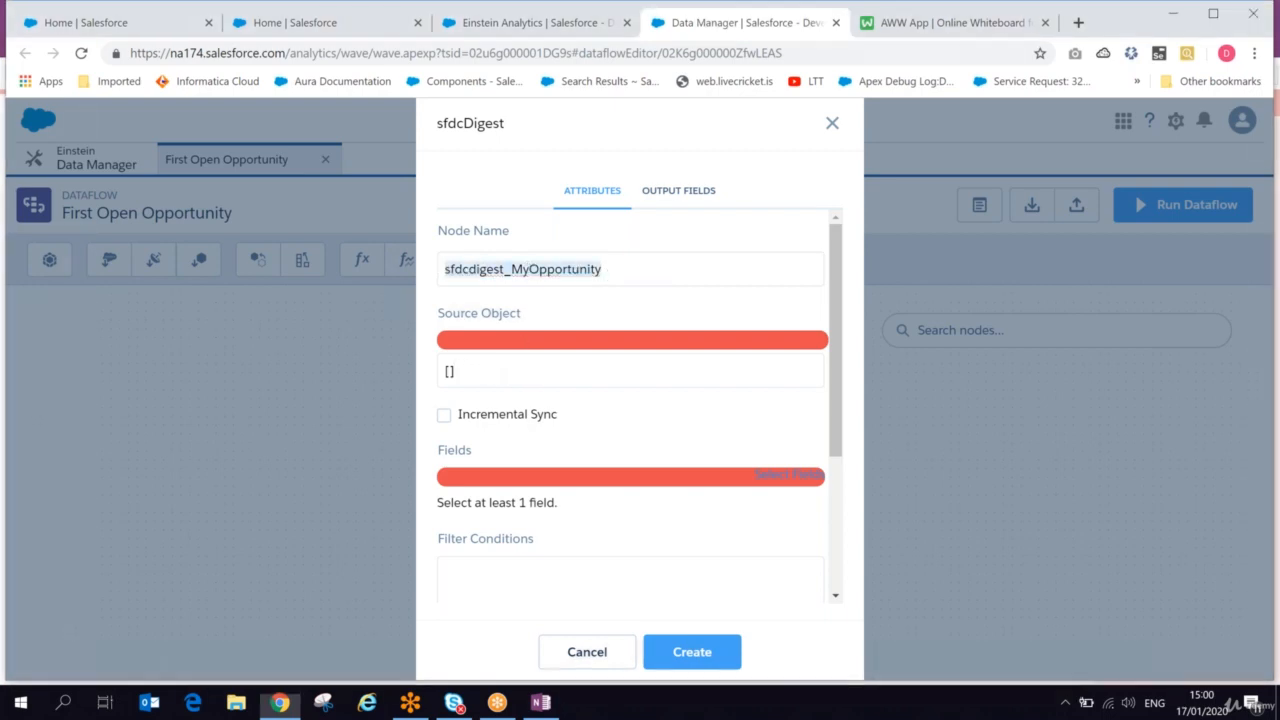
# Close the whiteboard tab, search the source objects for "opp" and set the node's source object to Opportunity.
pyautogui.click(898, 20)
pyautogui.moveTo(898, 20)
pyautogui.mouseDown()
pyautogui.moveTo(908, 70)
pyautogui.moveTo(900, 4)
pyautogui.mouseUp()
pyautogui.hotkey('alt', 'Tab')
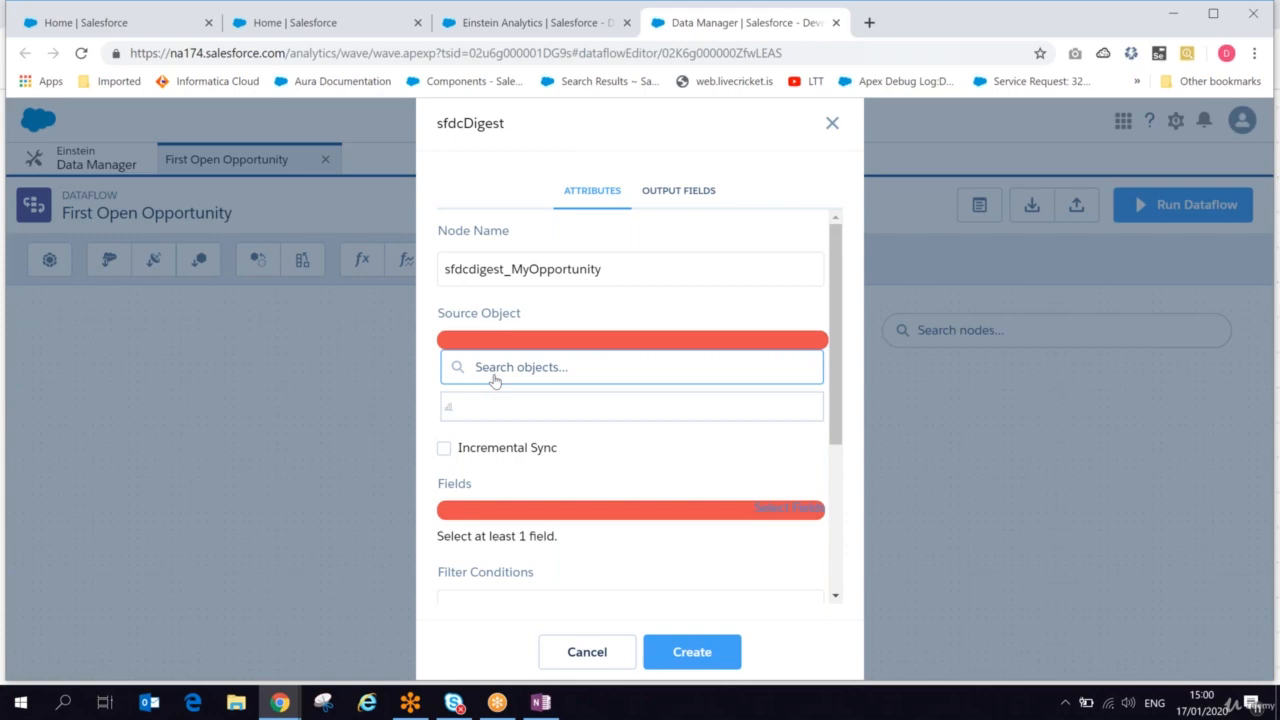
pyautogui.write('oppr')
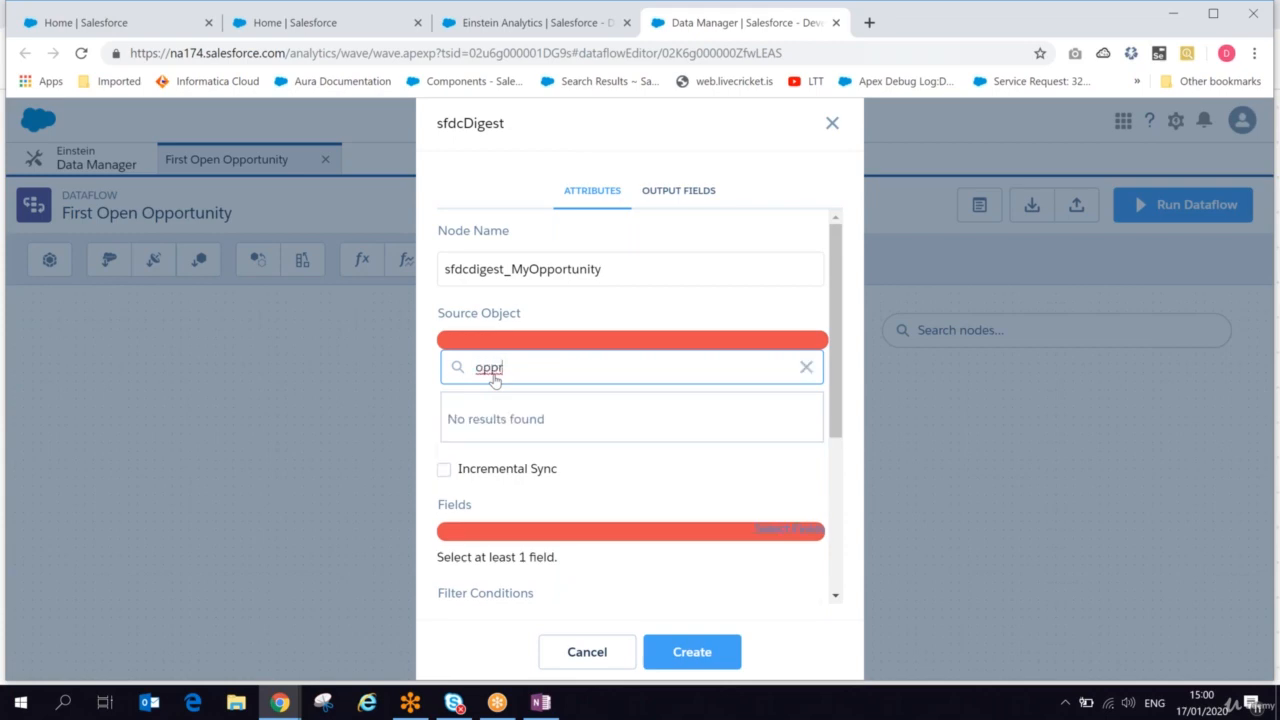
pyautogui.press('BackSpace')
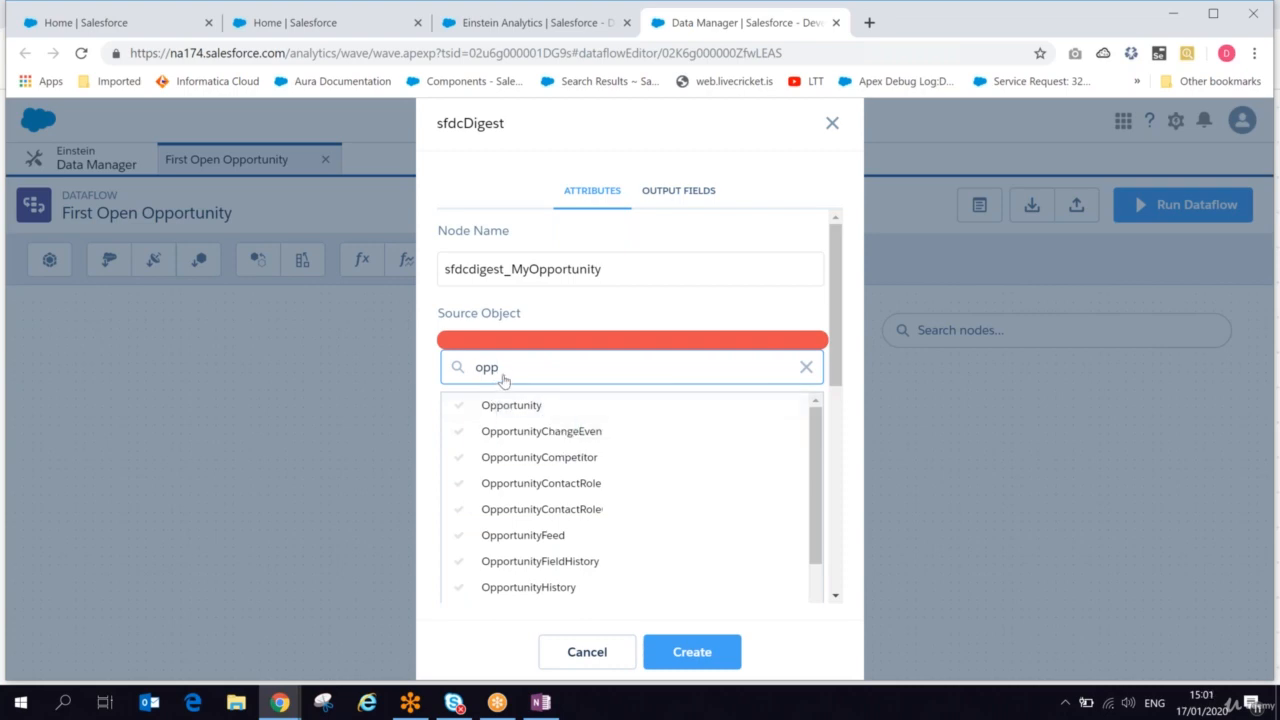
pyautogui.moveTo(502, 368); pyautogui.dragTo(451, 365)
pyautogui.write('opp')
pyautogui.click(513, 407)
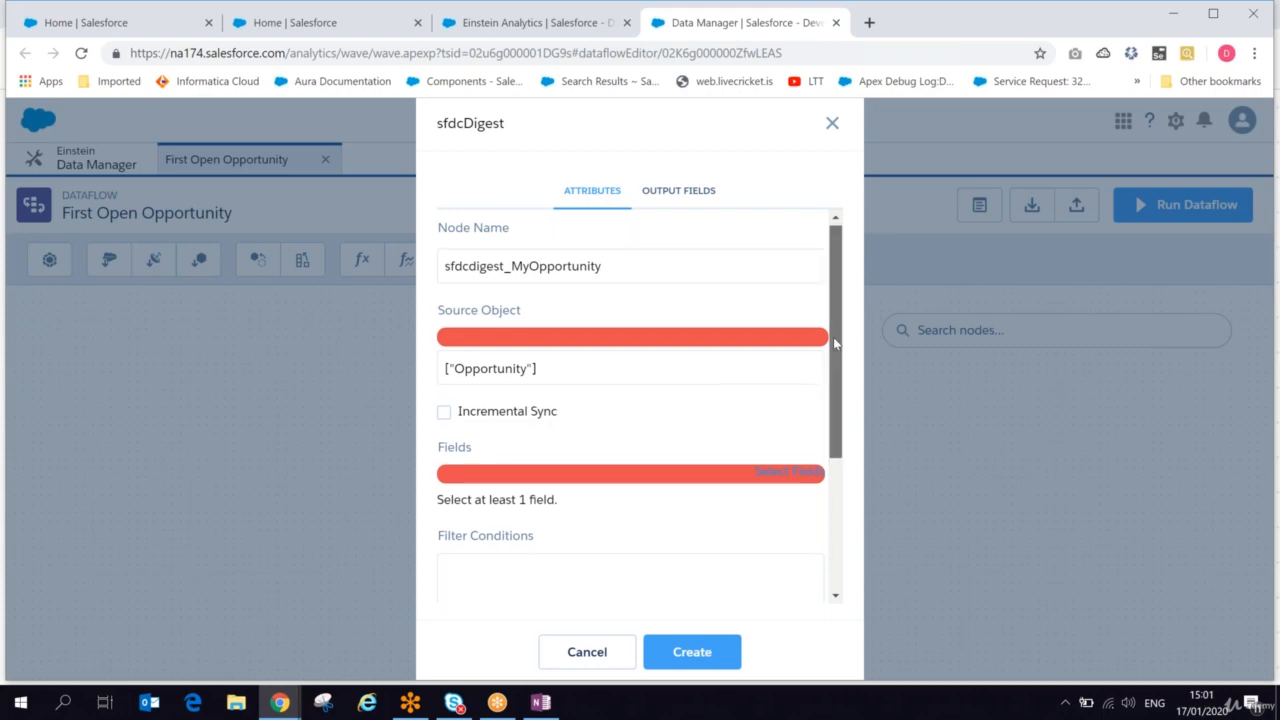
# Search the Opportunity fields for "id" and select the Id (Opportunity ID) field for the node.
pyautogui.moveTo(833, 337); pyautogui.dragTo(845, 406)
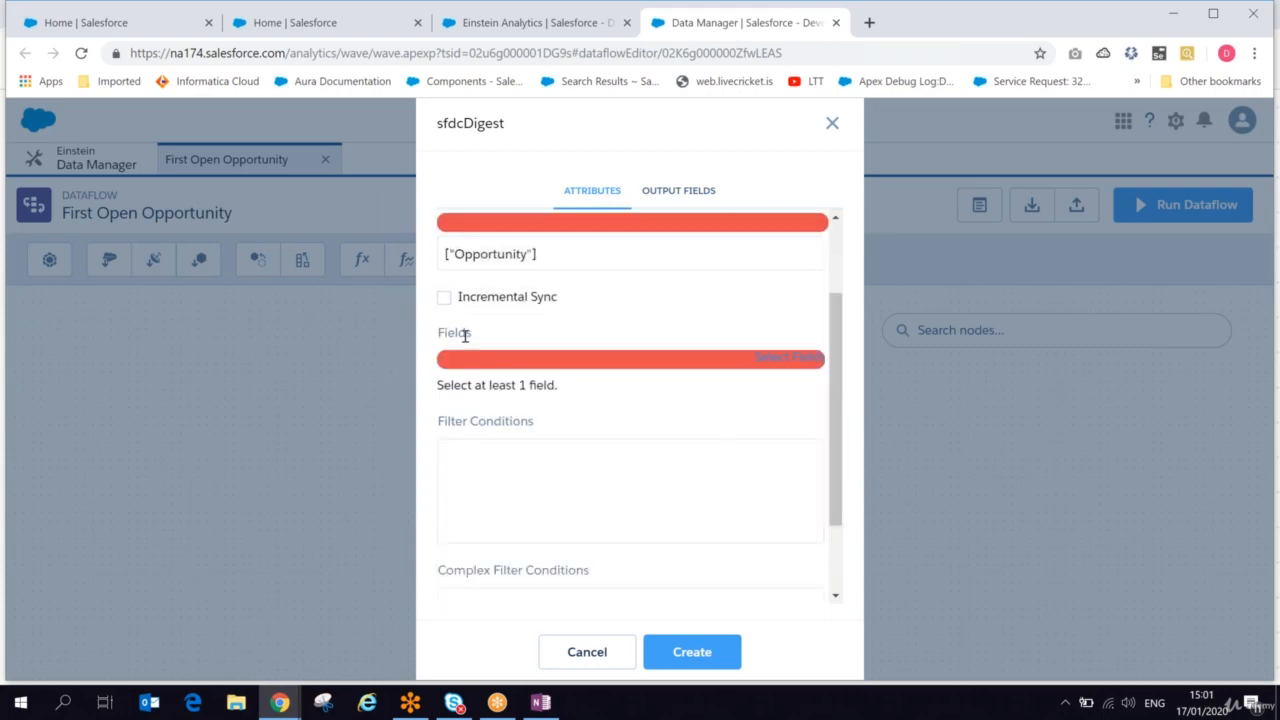
pyautogui.click(502, 362)
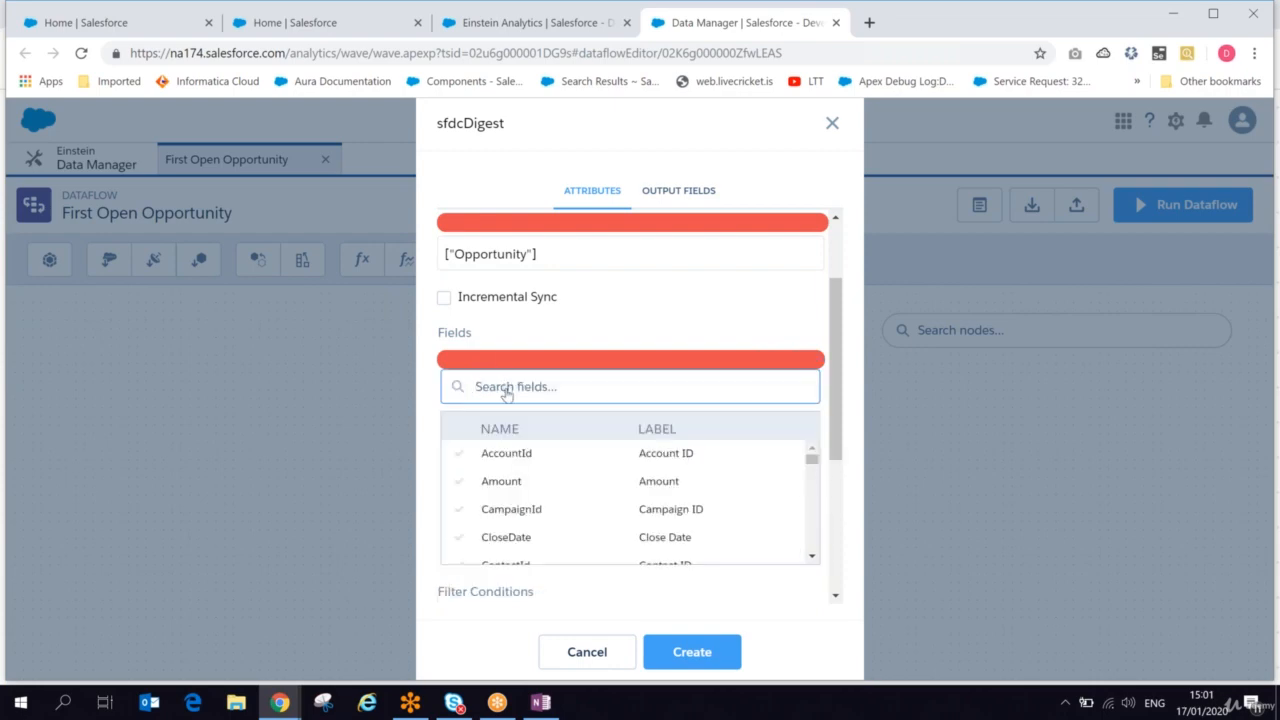
pyautogui.write('id')
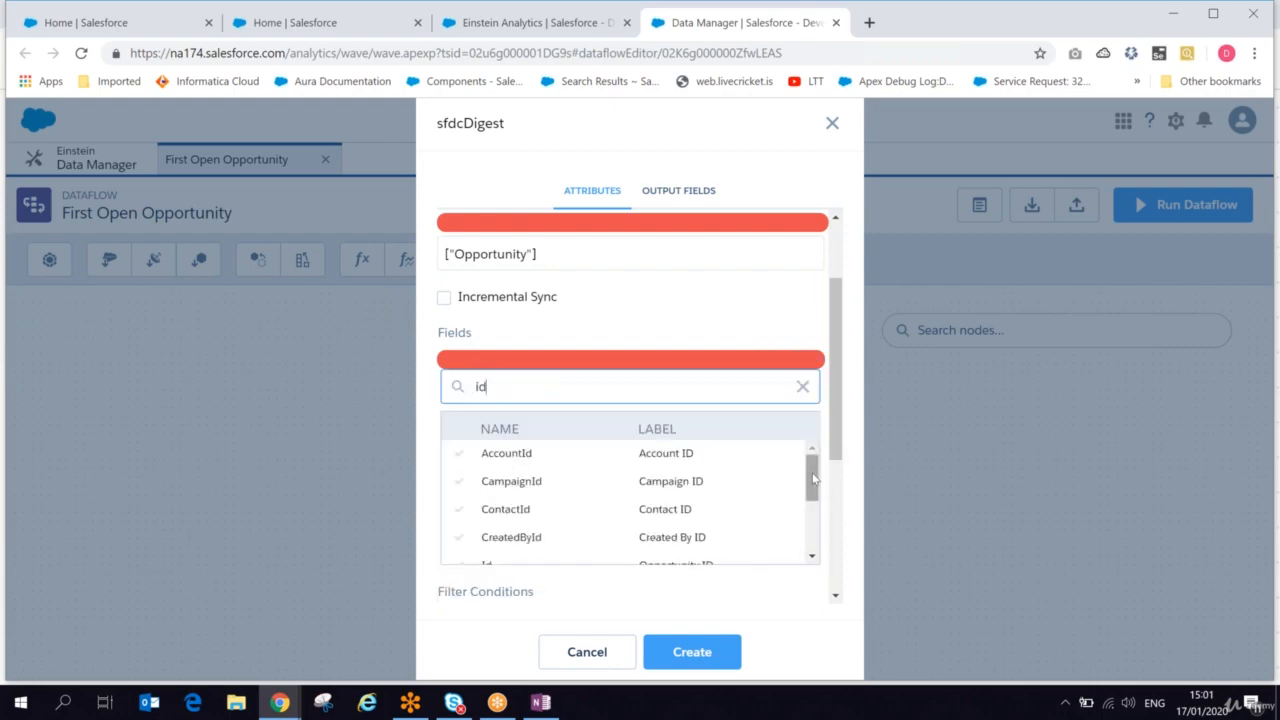
pyautogui.scroll(-3, 659, 476)
pyautogui.scroll(3, 659, 476)
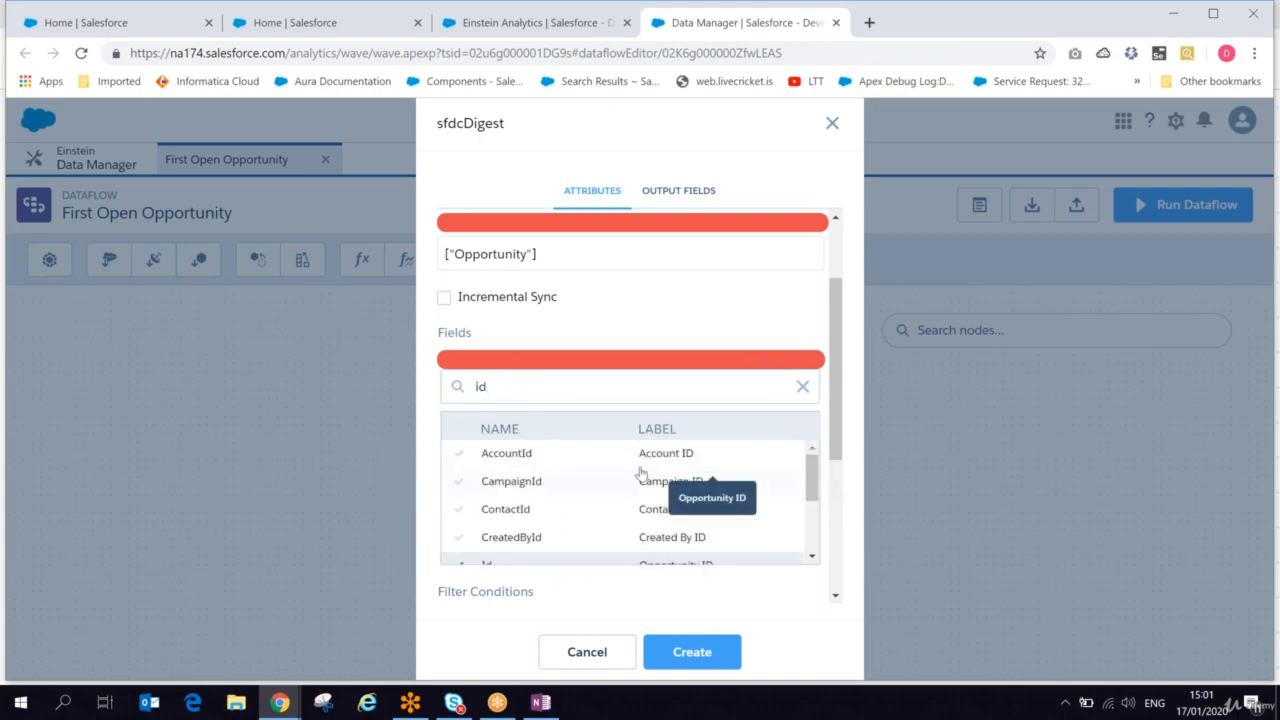
# Search the Opportunity fields for "nam" and "account", and add the Name and AccountId fields to the node.
pyautogui.click(469, 397)
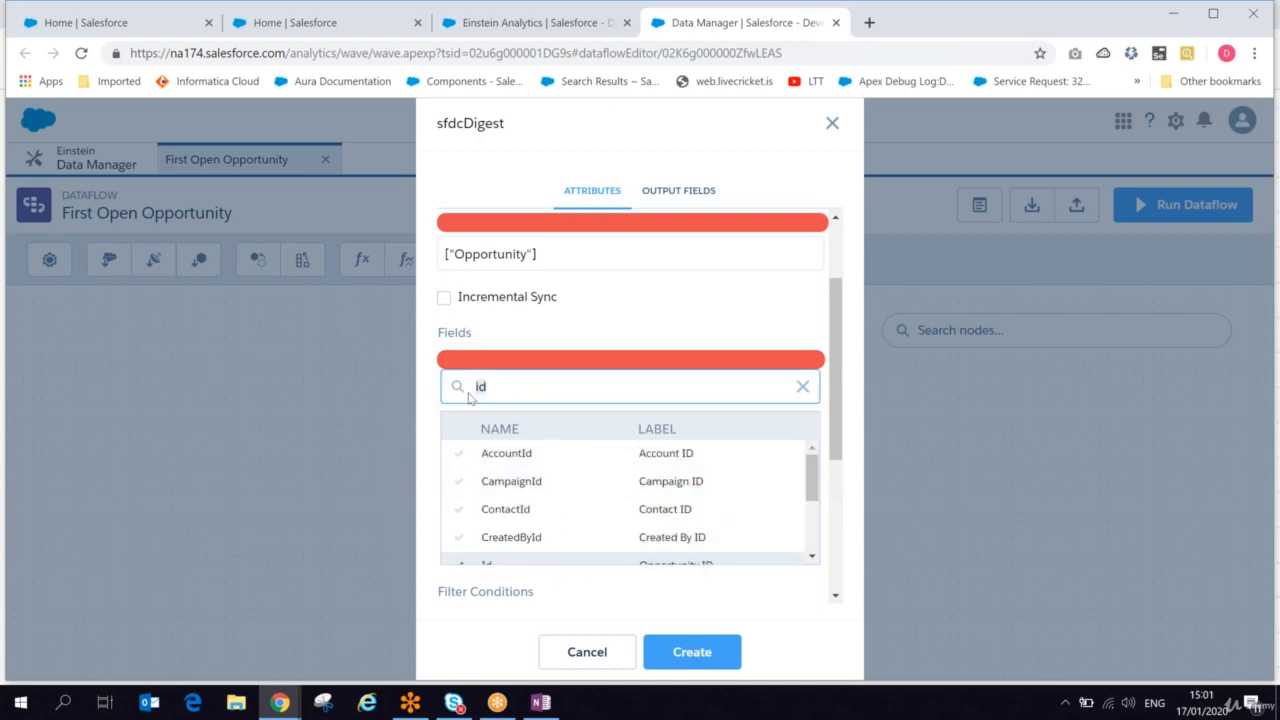
pyautogui.press('BackSpace')
pyautogui.press('BackSpace')
pyautogui.write('nam')
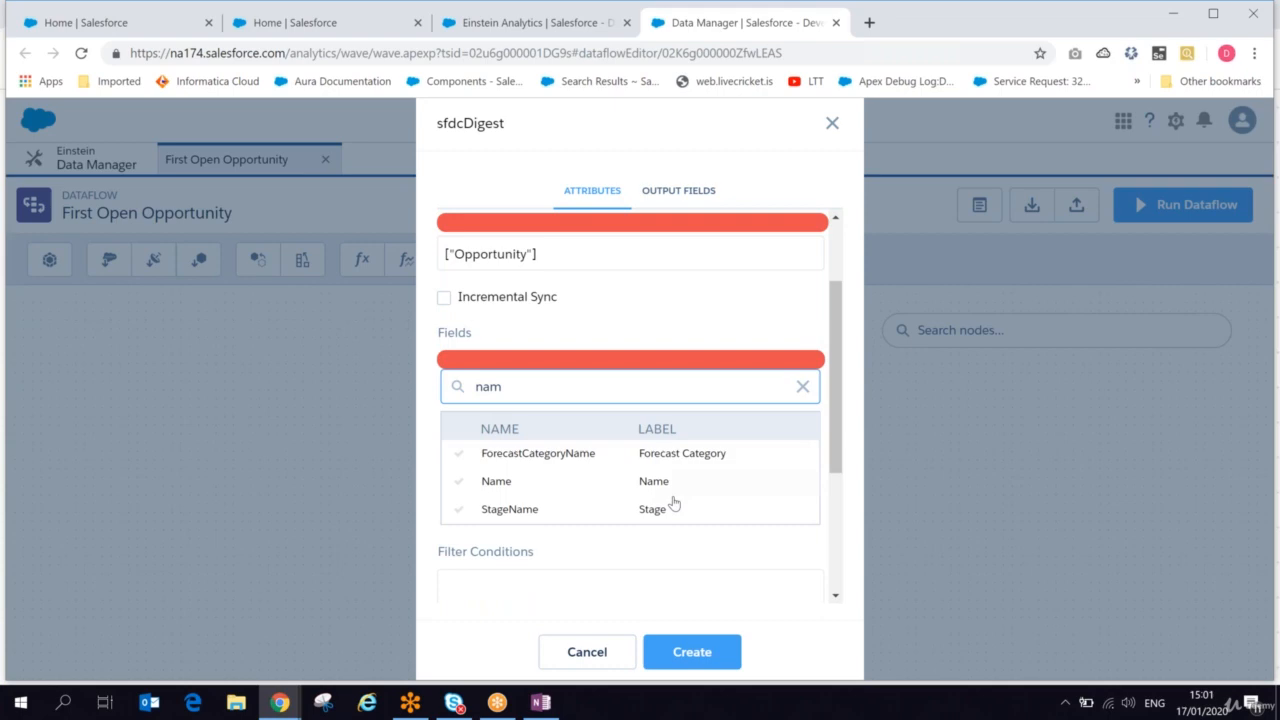
pyautogui.click(513, 483)
pyautogui.click(459, 387)
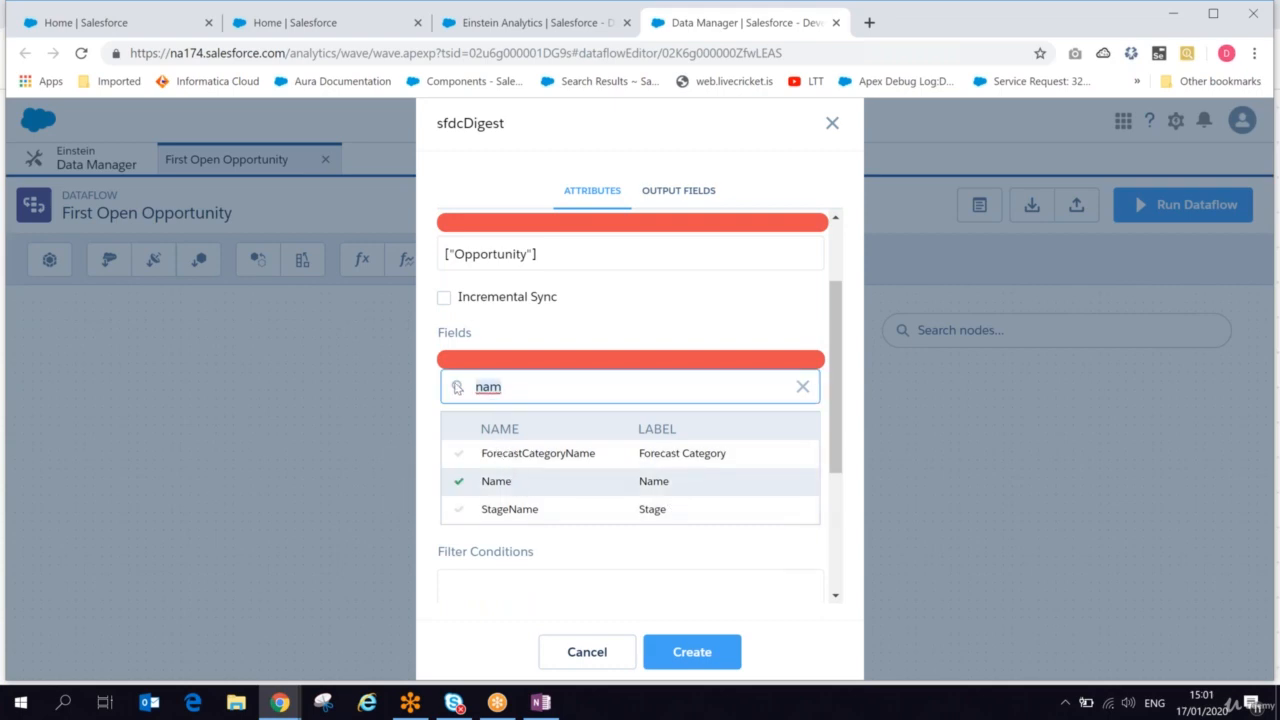
pyautogui.hotkey('ctrl', 'a')
pyautogui.write('accoun')
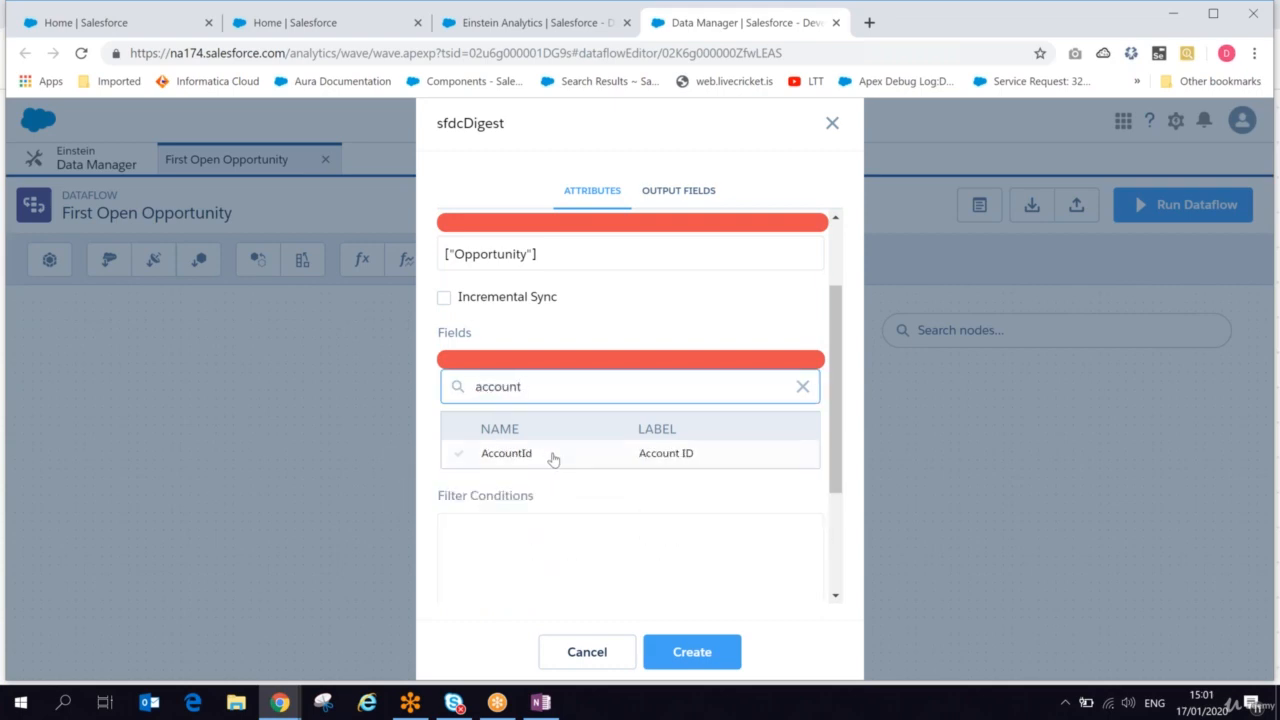
pyautogui.click(549, 455)
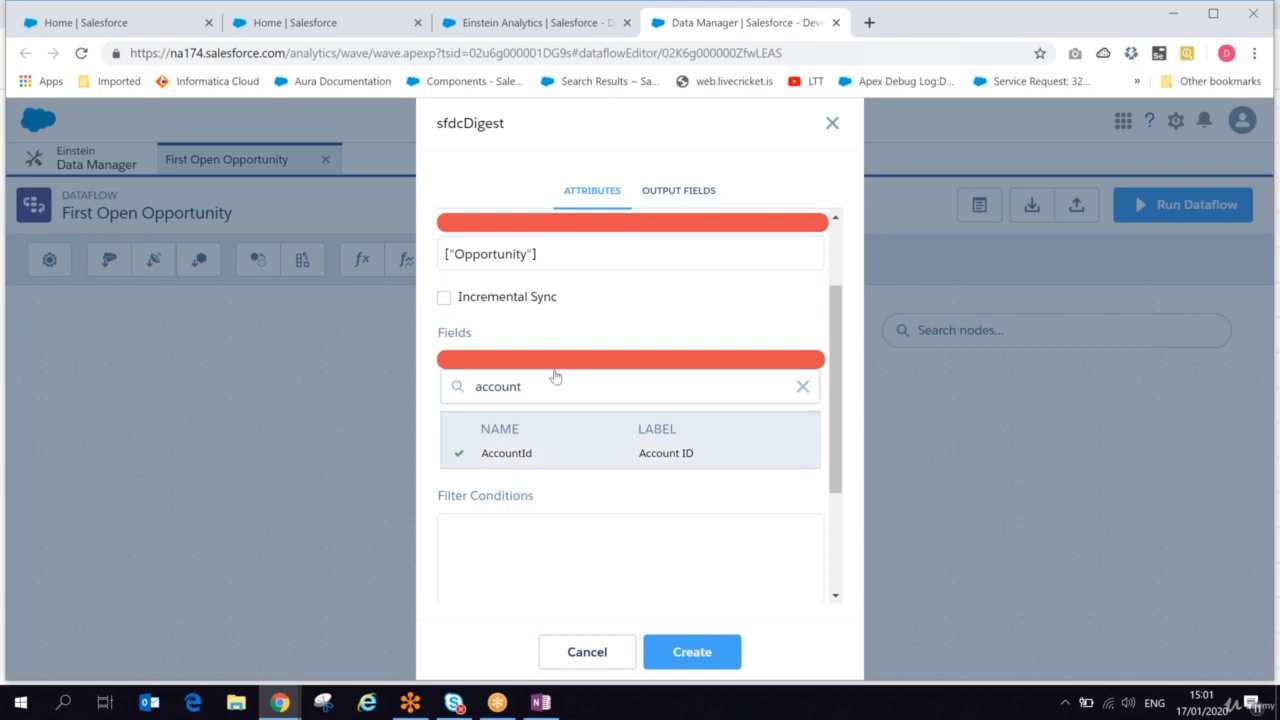
# Search the fields for "owner" and "type", add the OwnerId and Type fields, and close the field list.
pyautogui.moveTo(551, 386); pyautogui.dragTo(462, 390)
pyautogui.write('owner')
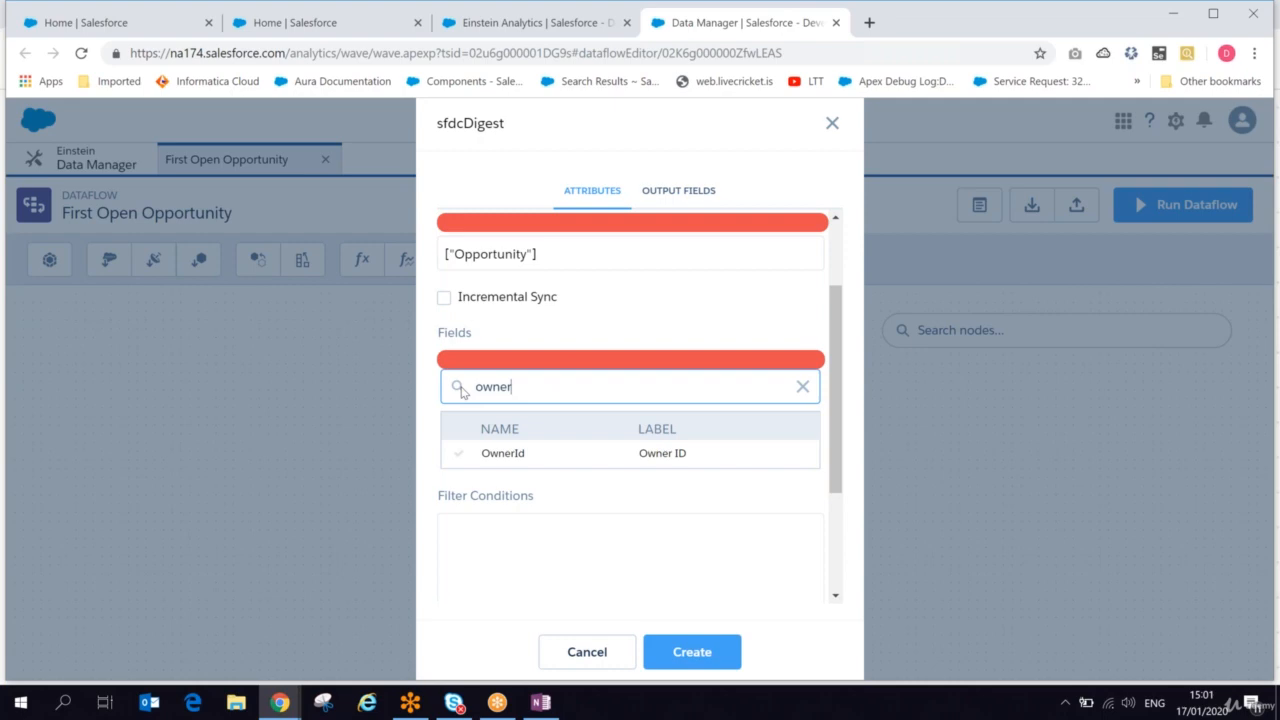
pyautogui.click(515, 459)
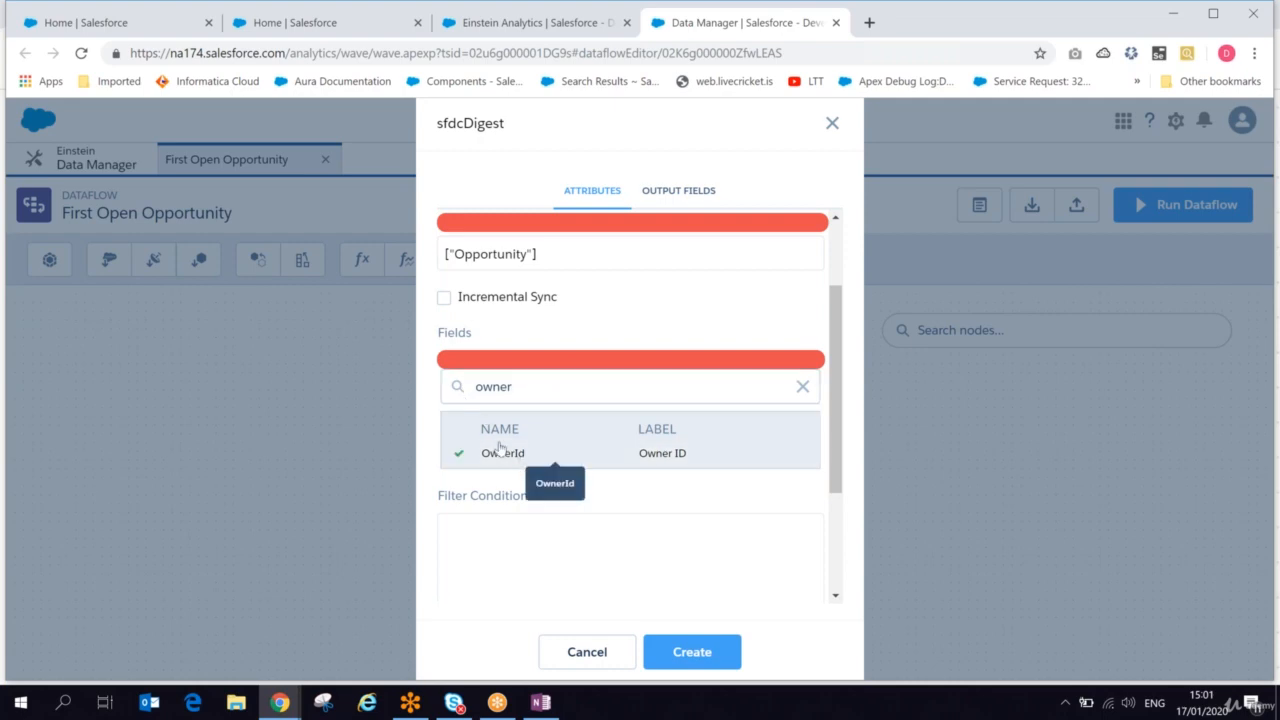
pyautogui.moveTo(518, 395); pyautogui.dragTo(452, 398)
pyautogui.write('type')
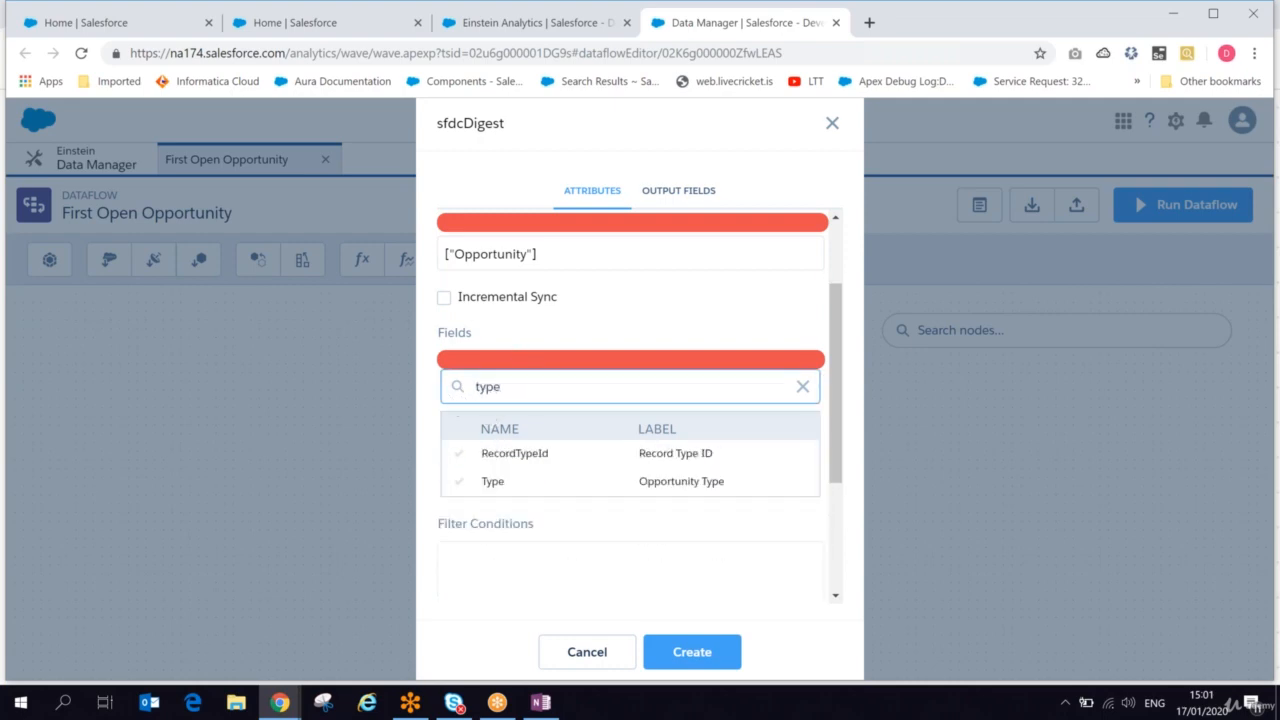
pyautogui.click(493, 484)
pyautogui.click(416, 399)
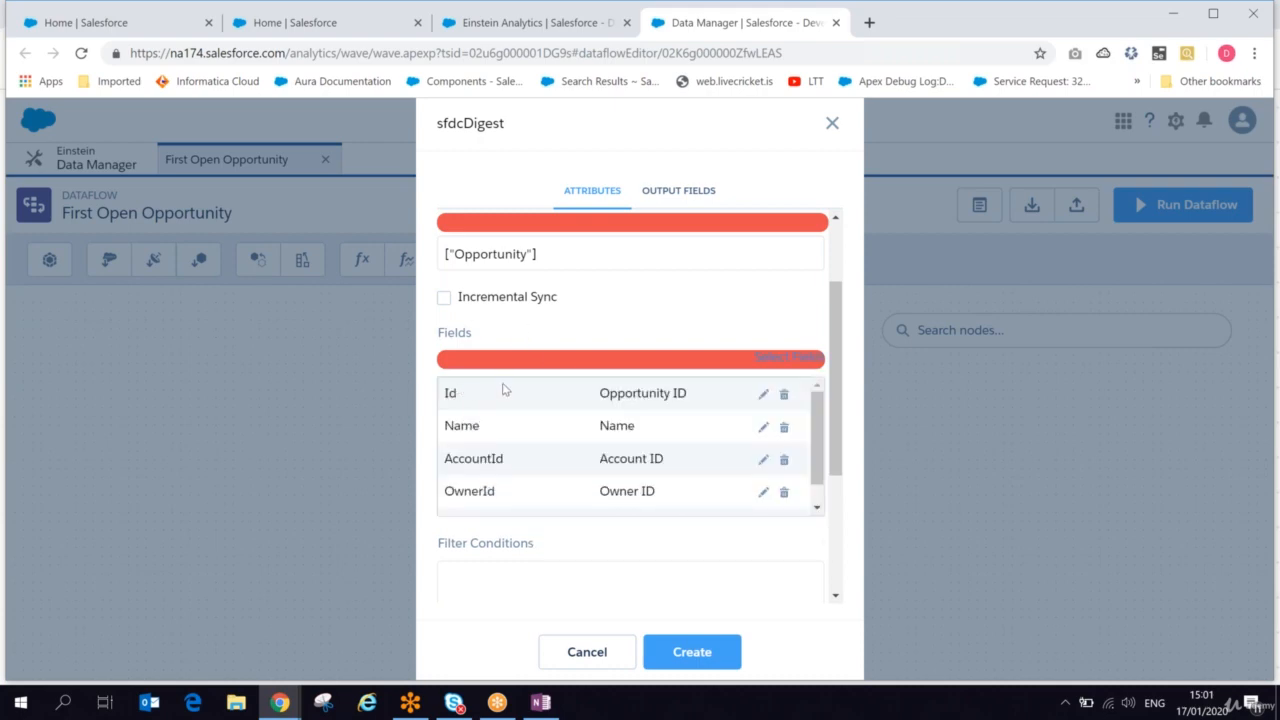
# Search the fields for "amount" and "stage", and add the Amount and StageName fields to the node.
pyautogui.click(548, 371)
pyautogui.write('amo')
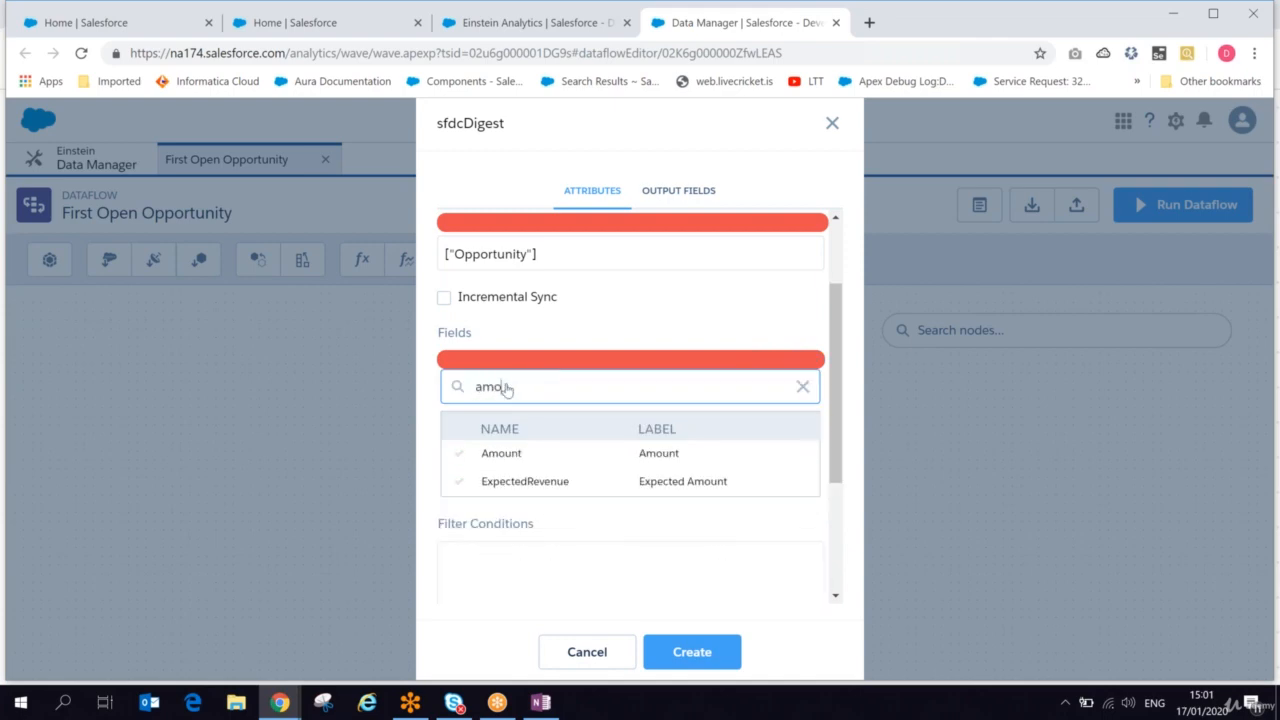
pyautogui.write('unt')
pyautogui.click(488, 458)
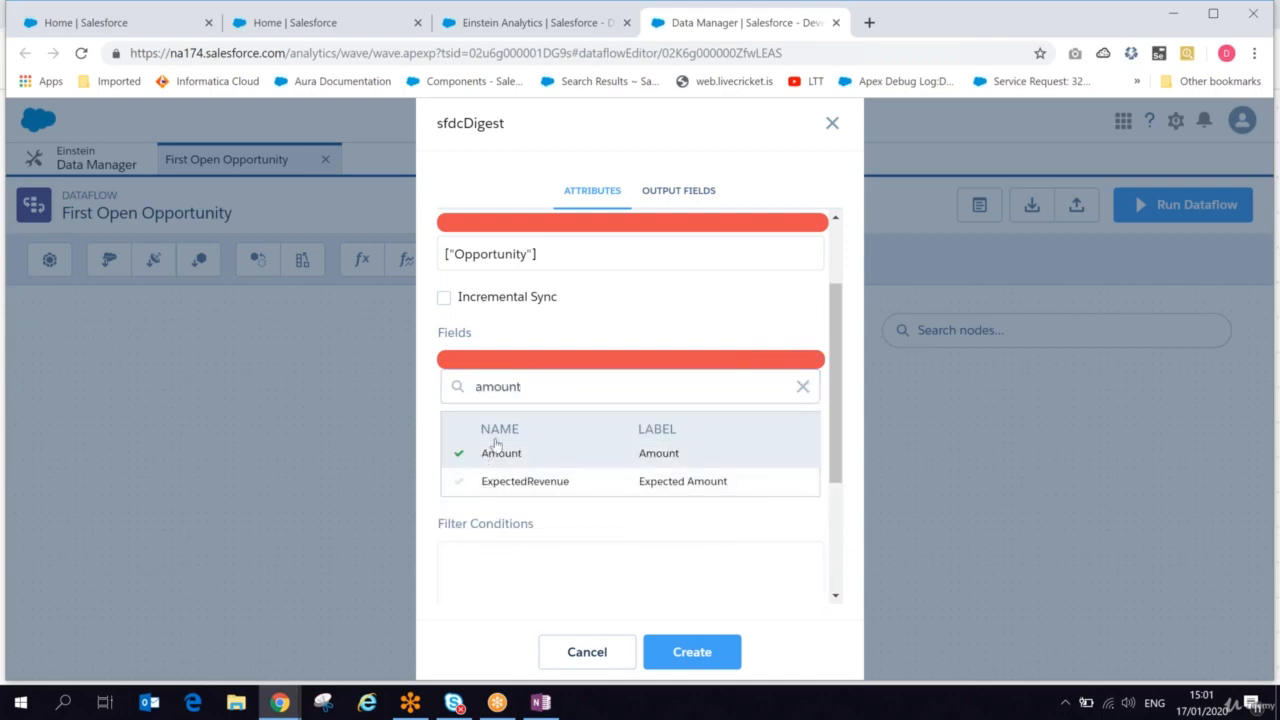
pyautogui.moveTo(518, 396); pyautogui.dragTo(472, 398)
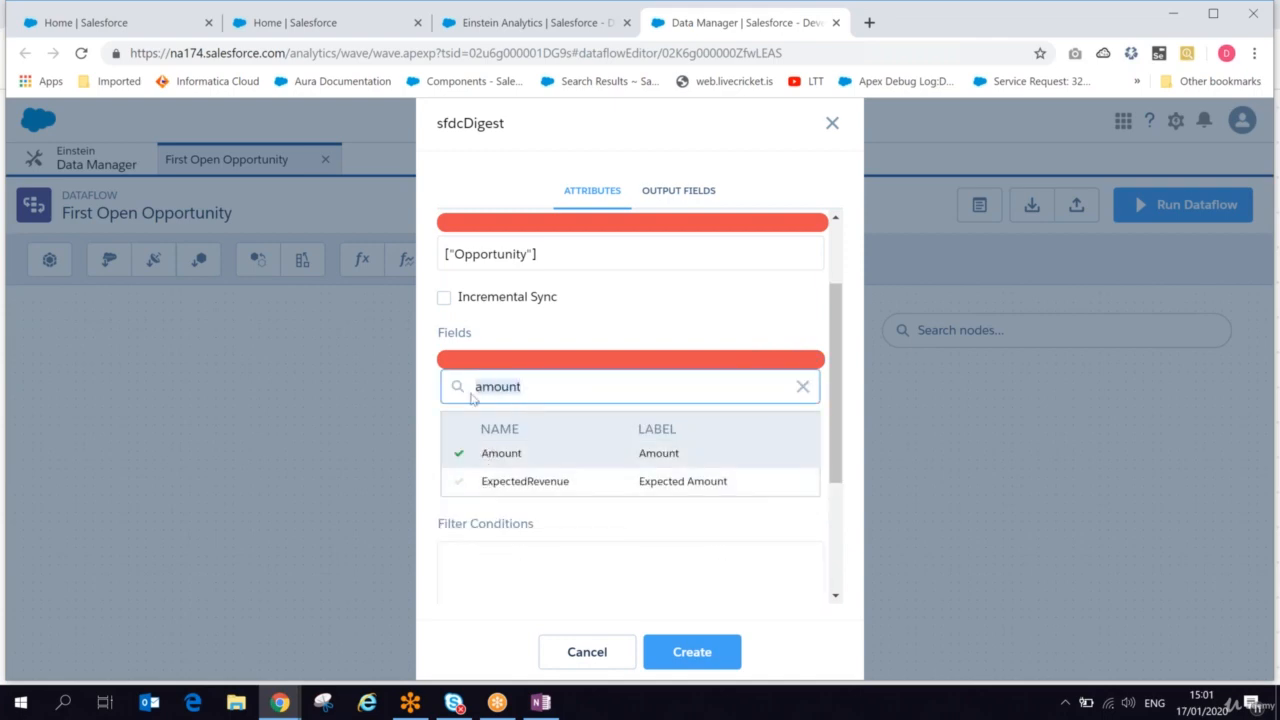
pyautogui.write('stage')
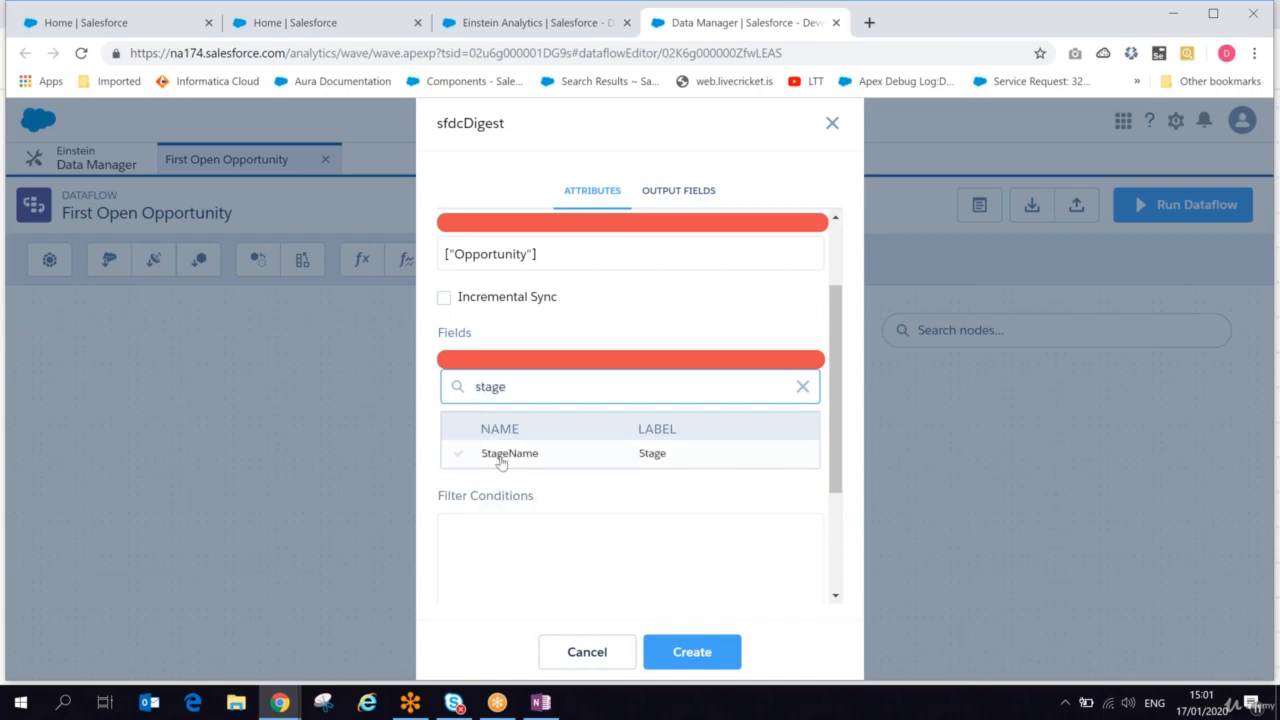
pyautogui.click(500, 458)
# Review the node's output fields and the override attributes of the Id field, and return without changing anything.
pyautogui.click(669, 191)
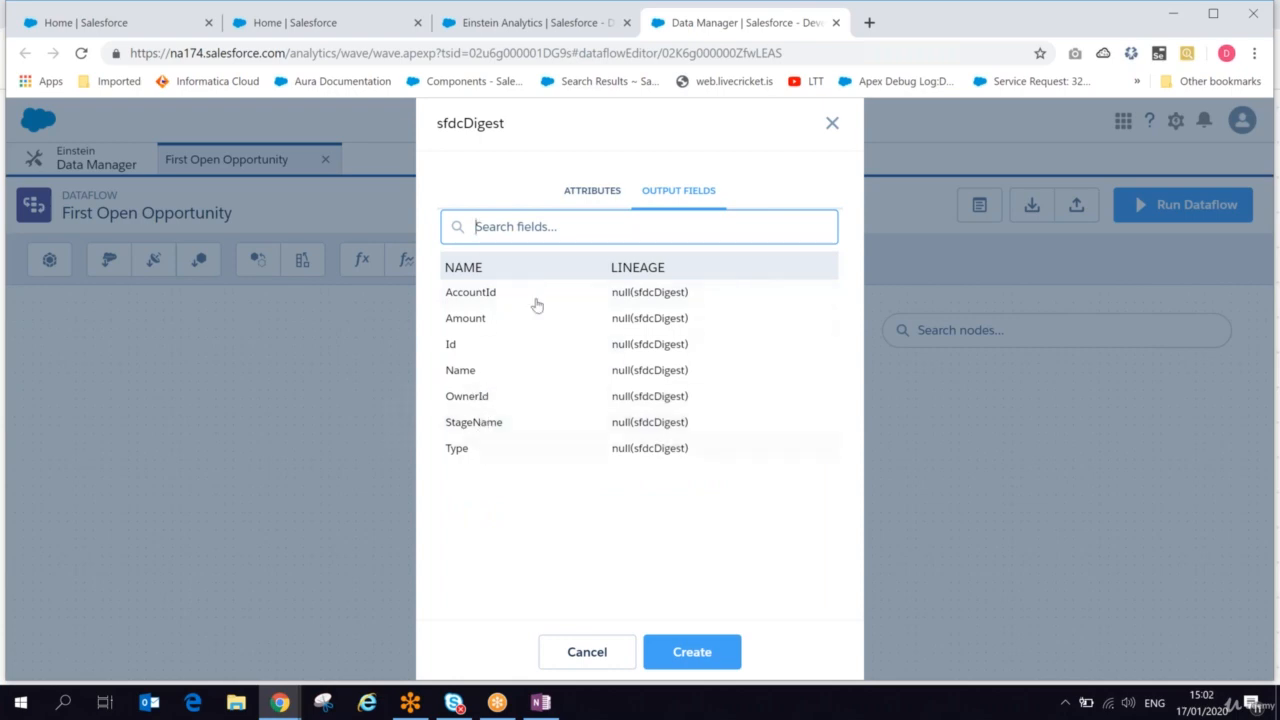
pyautogui.click(584, 190)
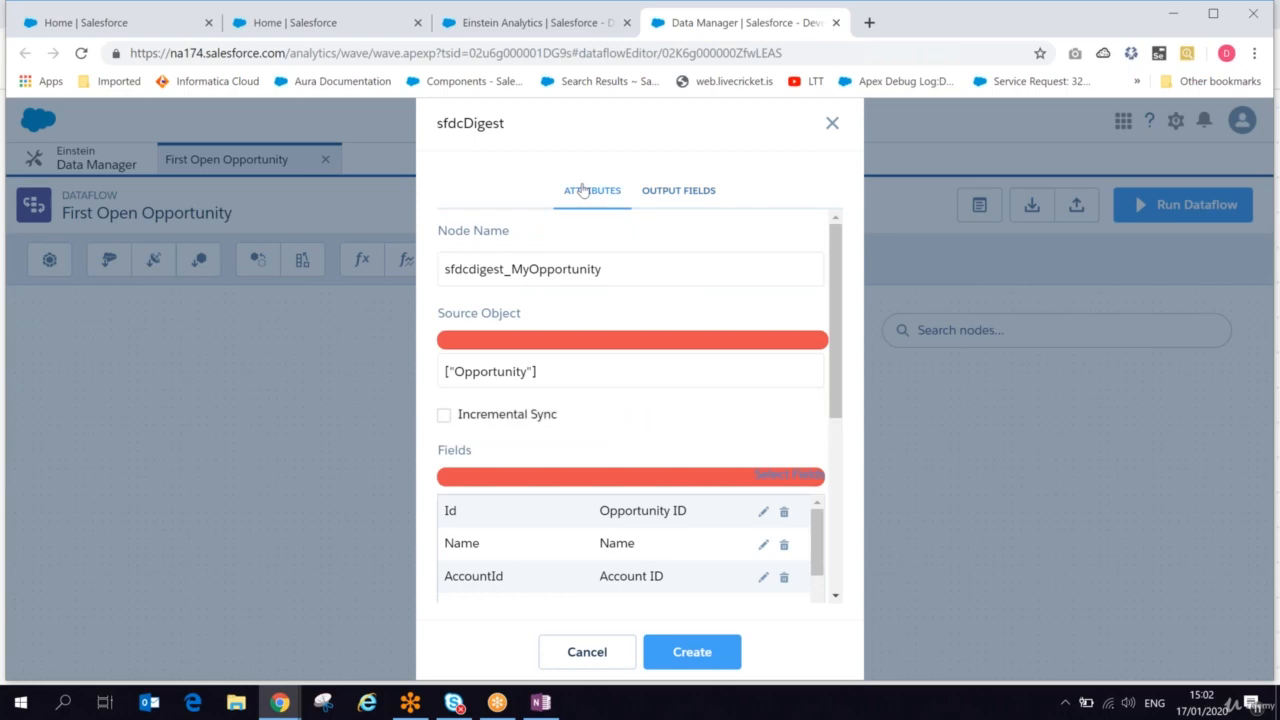
pyautogui.moveTo(834, 334); pyautogui.dragTo(812, 367)
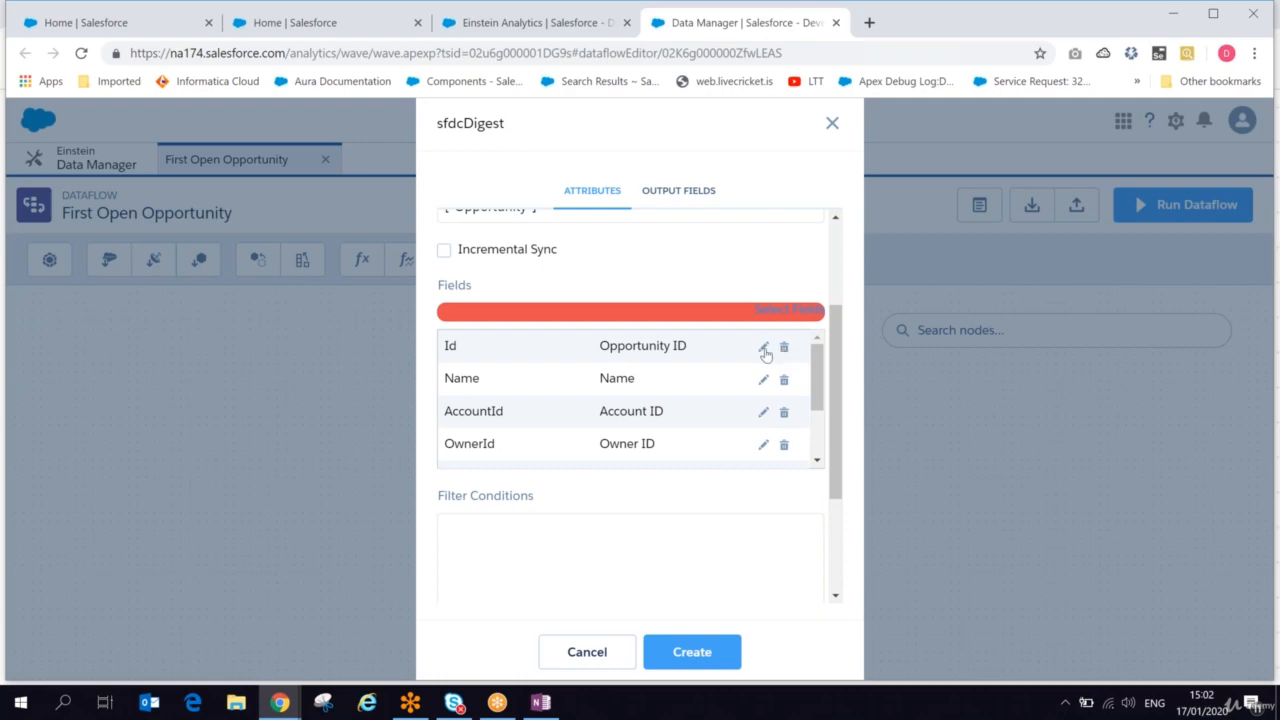
pyautogui.click(764, 348)
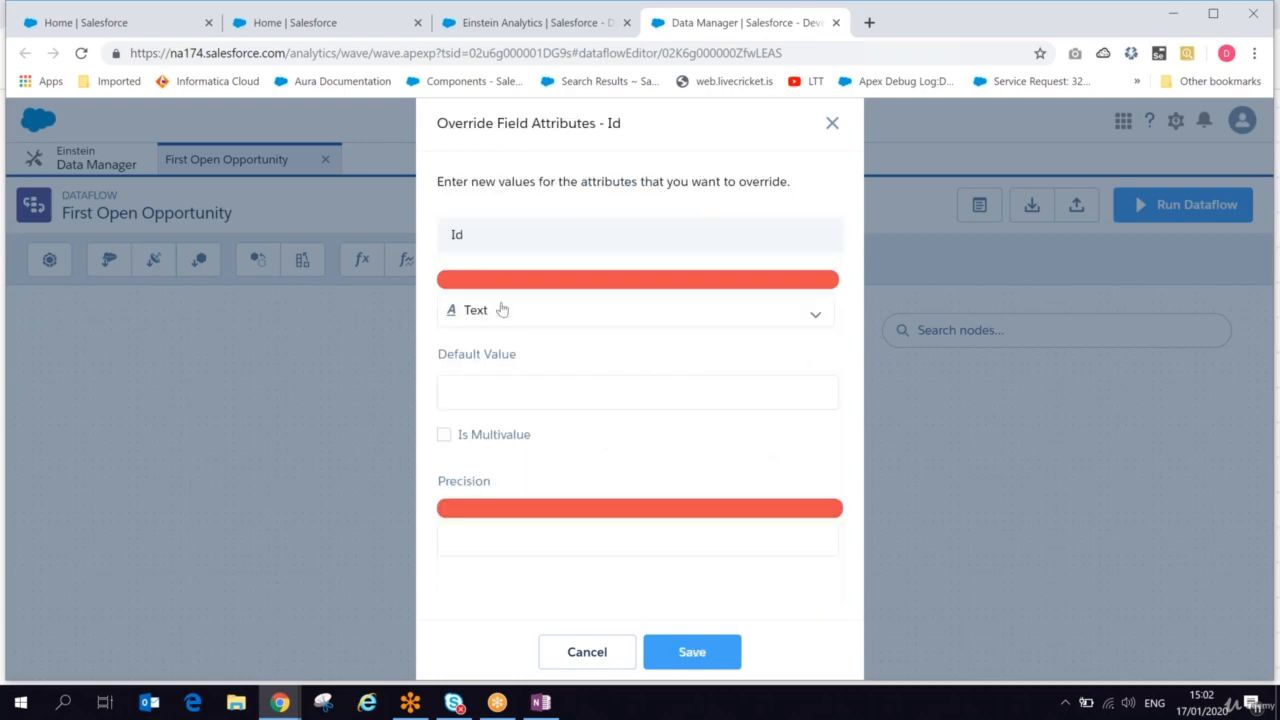
pyautogui.click(577, 655)
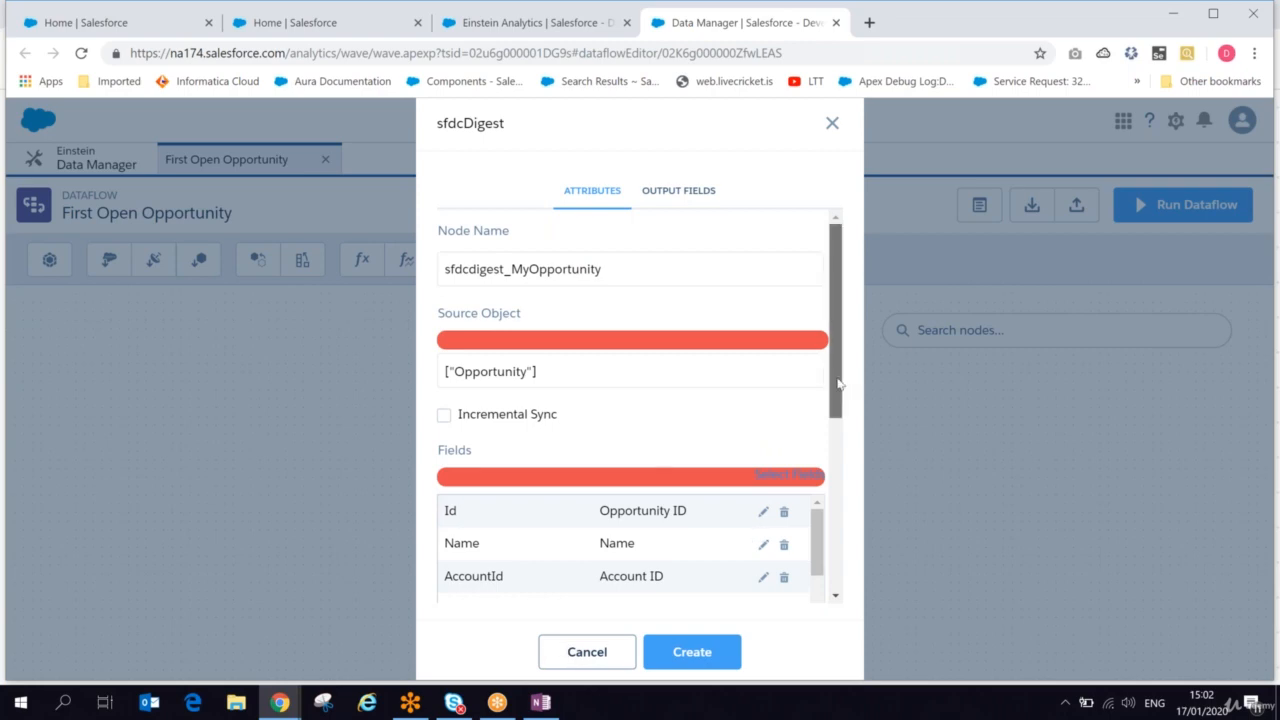
# Create the sfdcdigest_MyOpportunity node, and reopen it to check its output fields.
pyautogui.moveTo(842, 385); pyautogui.dragTo(843, 554)
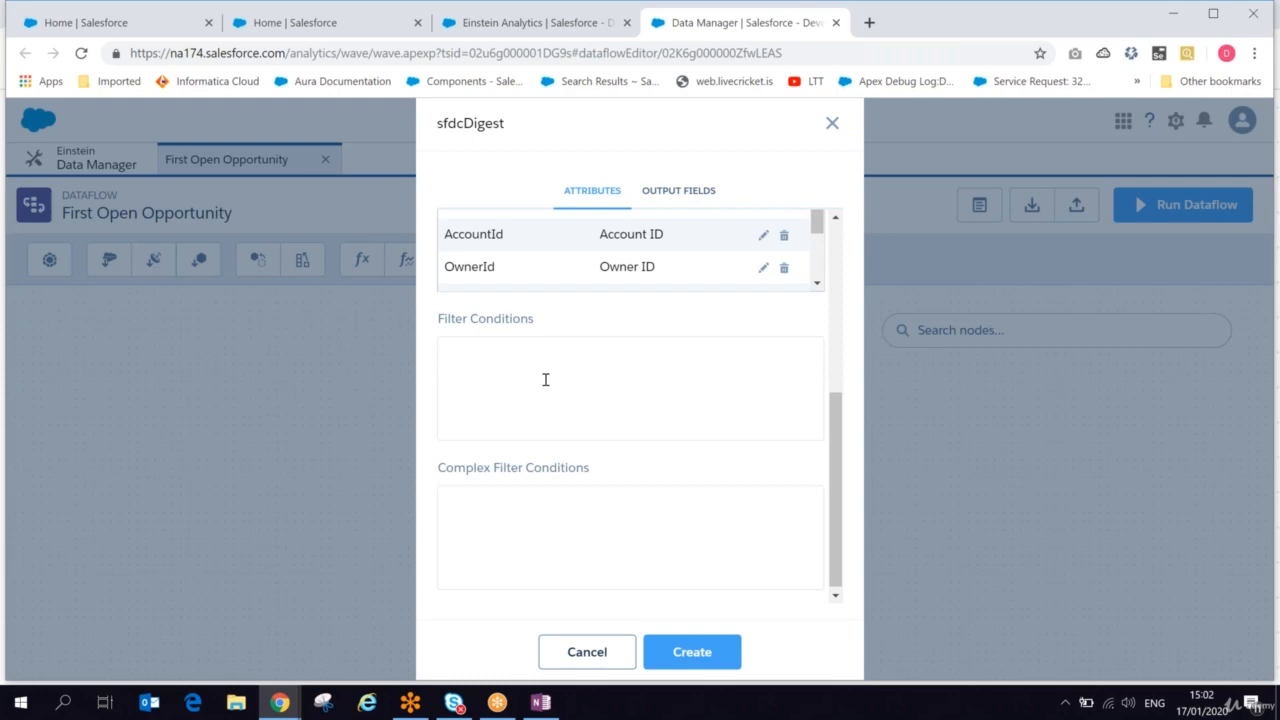
pyautogui.click(681, 652)
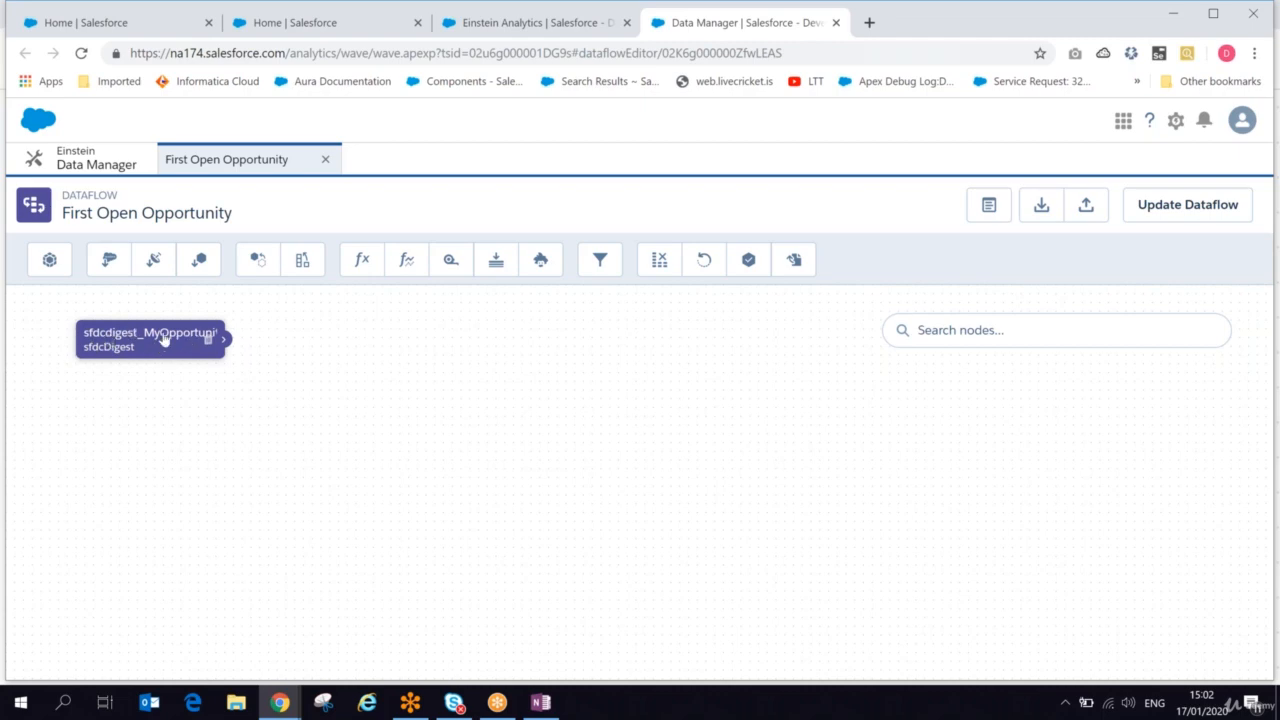
pyautogui.click(158, 342)
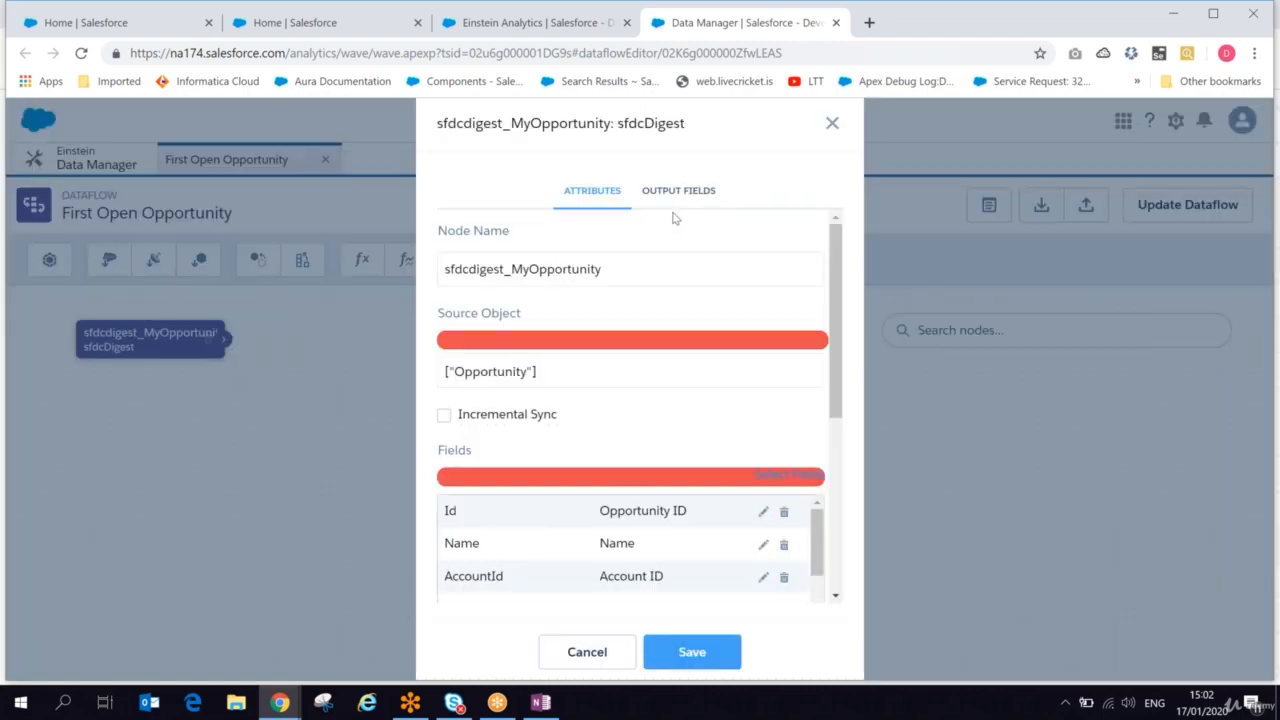
pyautogui.click(677, 191)
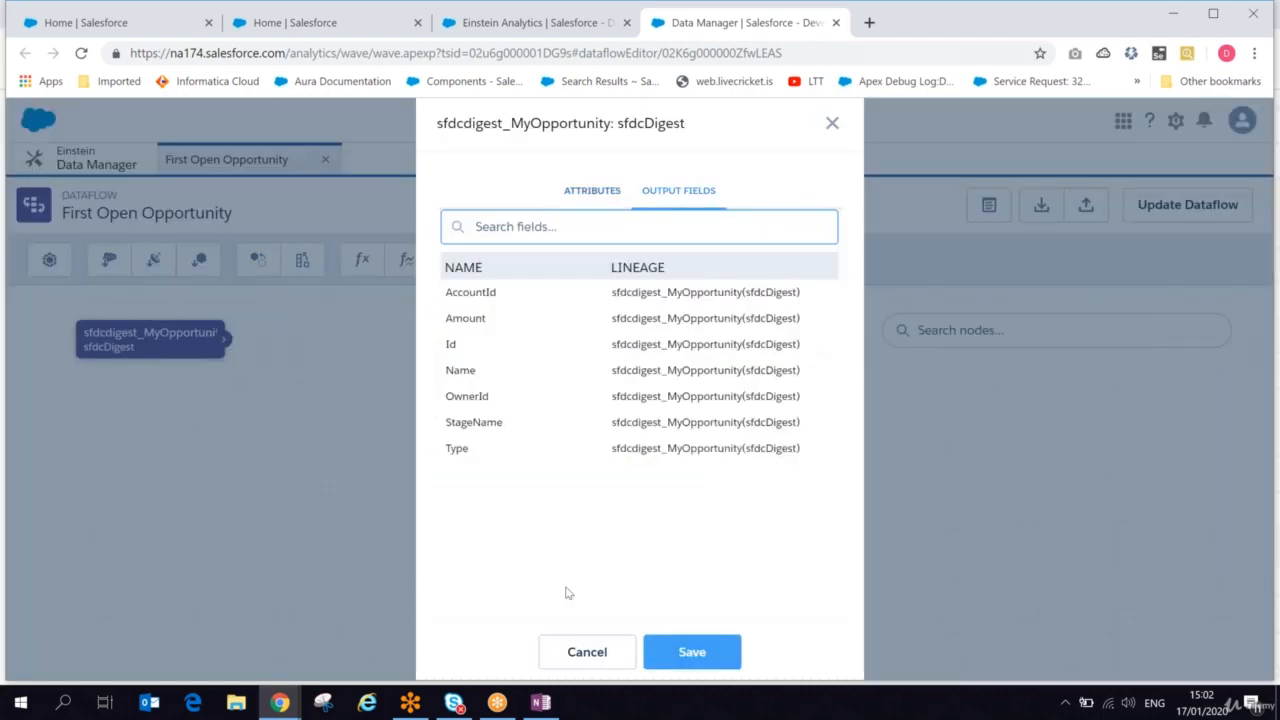
pyautogui.click(600, 656)
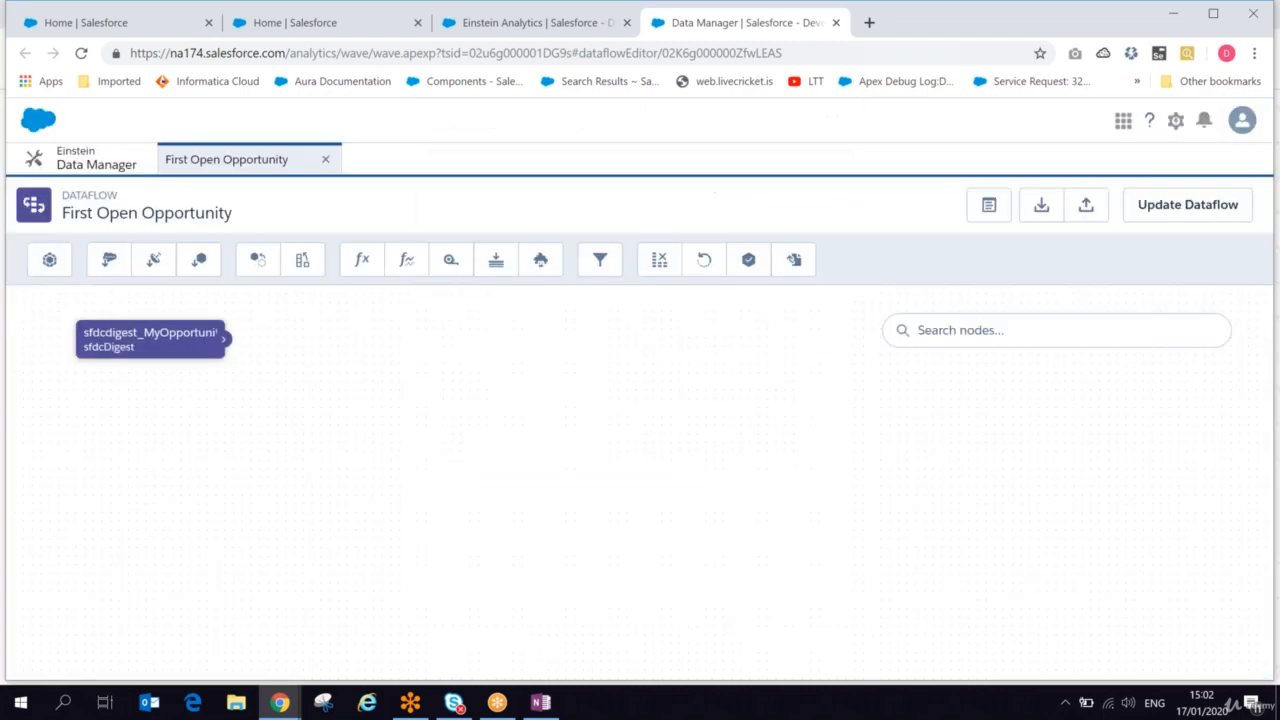
# Start a second sfdcDigest node named sfdcDigest_MyUser and set its source object to User.
pyautogui.click(112, 262)
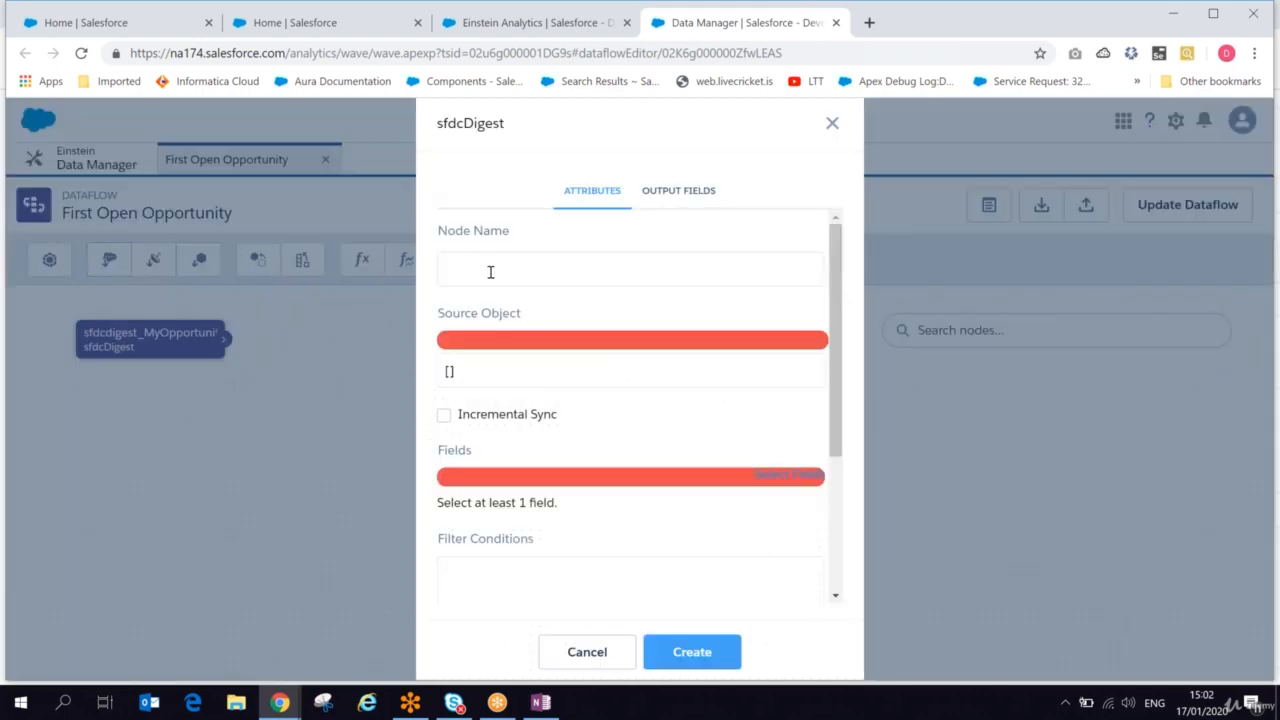
pyautogui.write('sfdcDigest_MyUser')
pyautogui.click(485, 376)
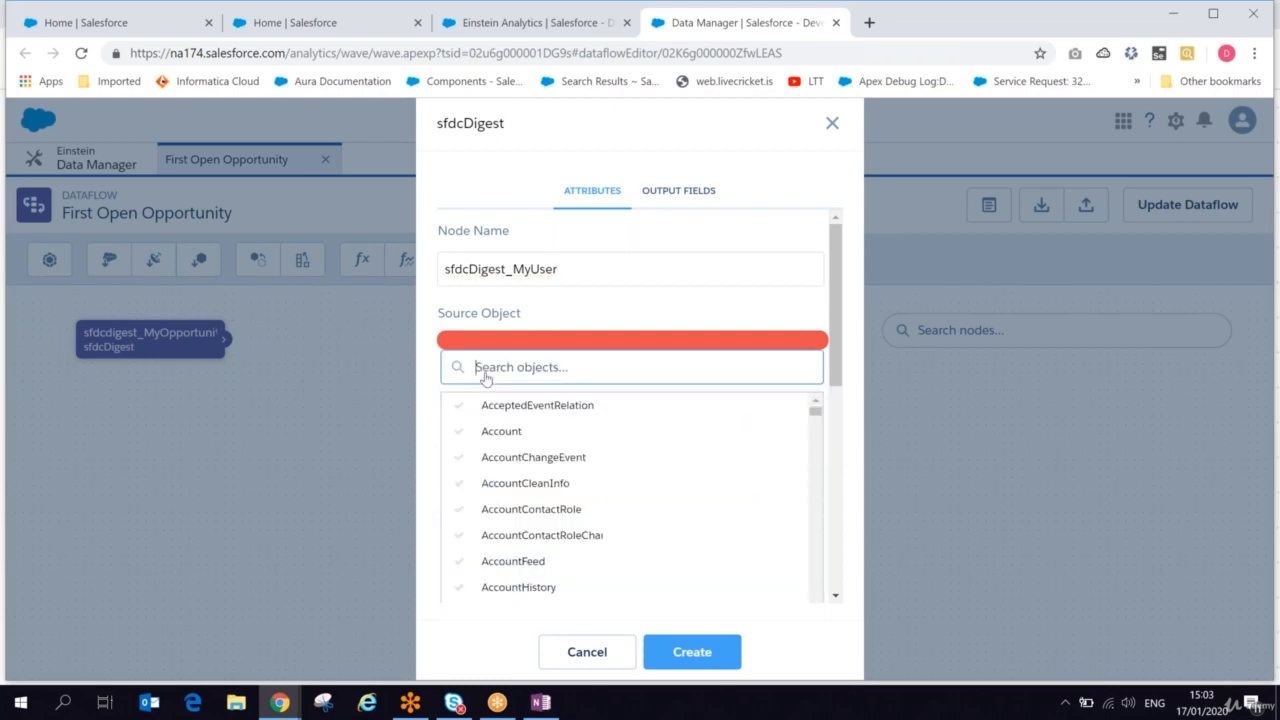
pyautogui.click(541, 703)
pyautogui.hotkey('alt', 'Tab')
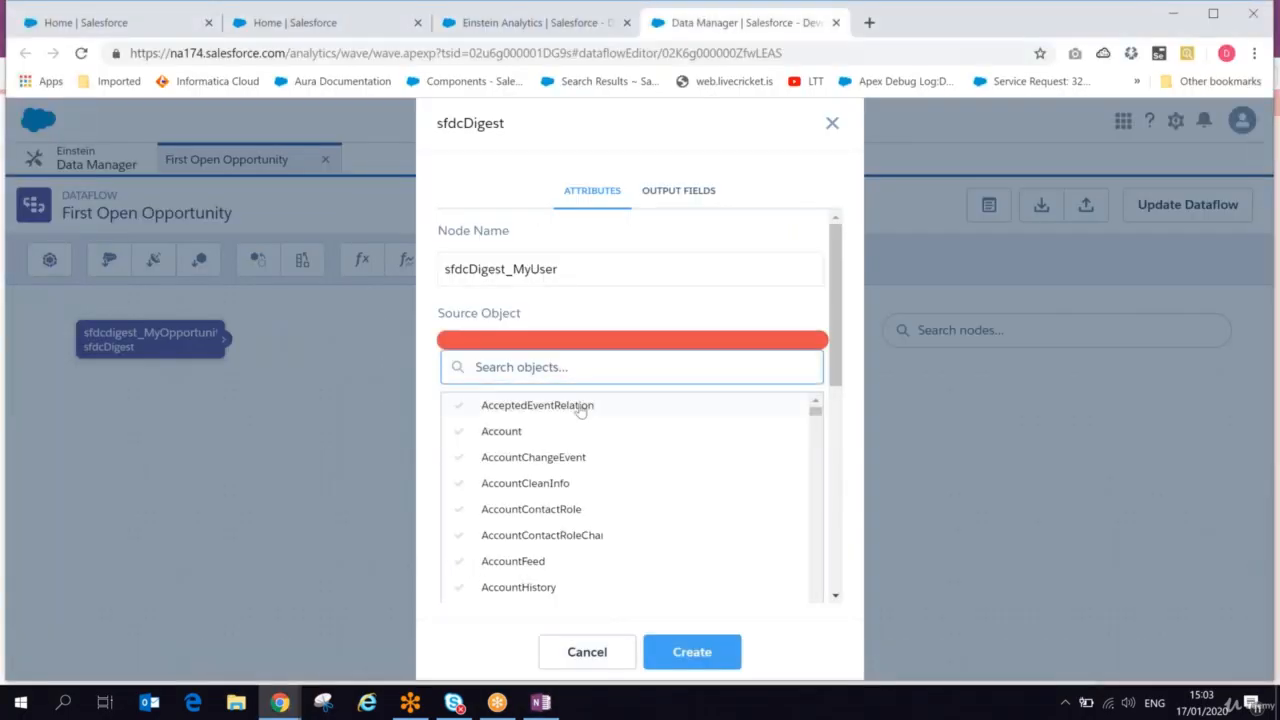
pyautogui.write('user')
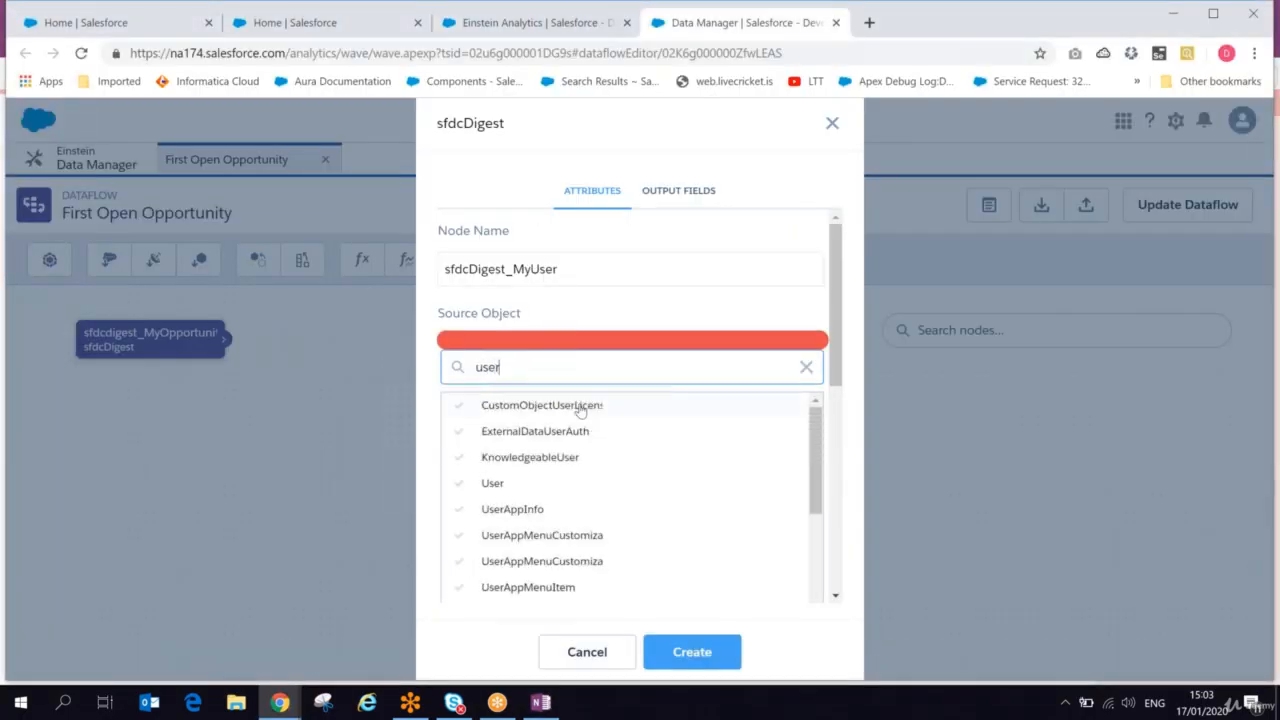
pyautogui.click(492, 485)
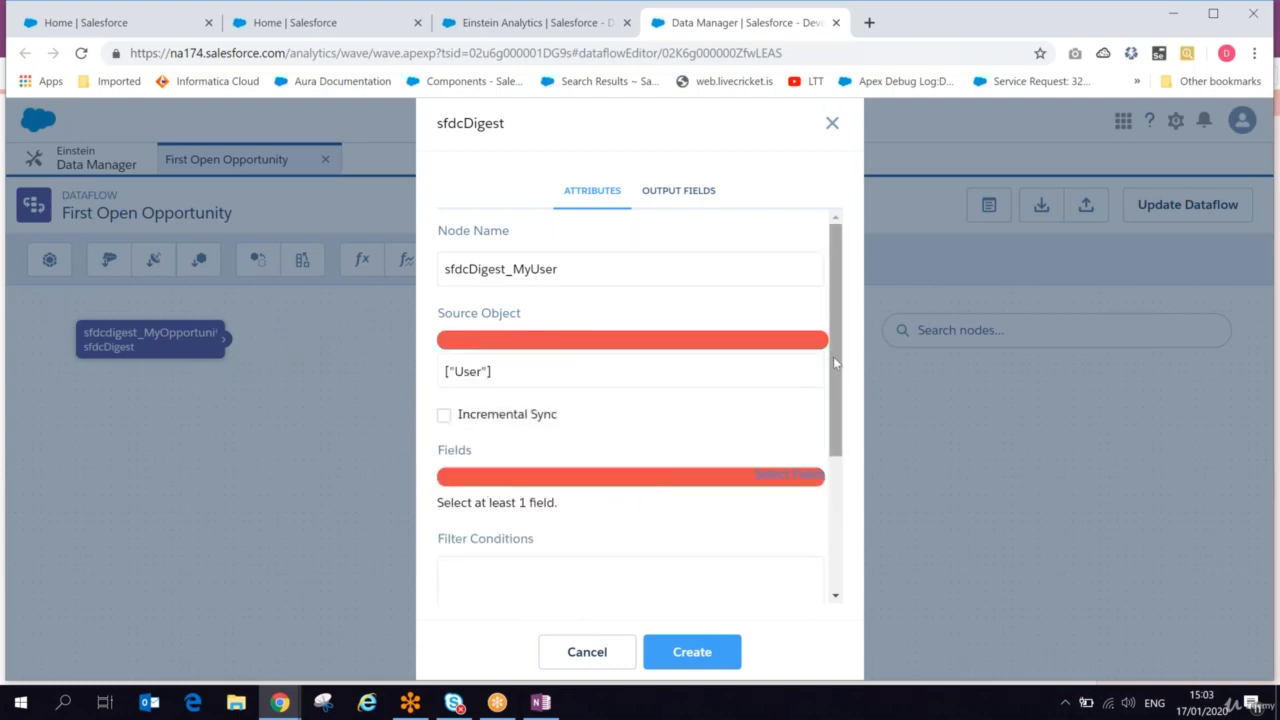
# Switch to the AWW whiteboard and draw a small rectangle below Opportunity inside the source box.
pyautogui.moveTo(833, 356); pyautogui.dragTo(836, 413)
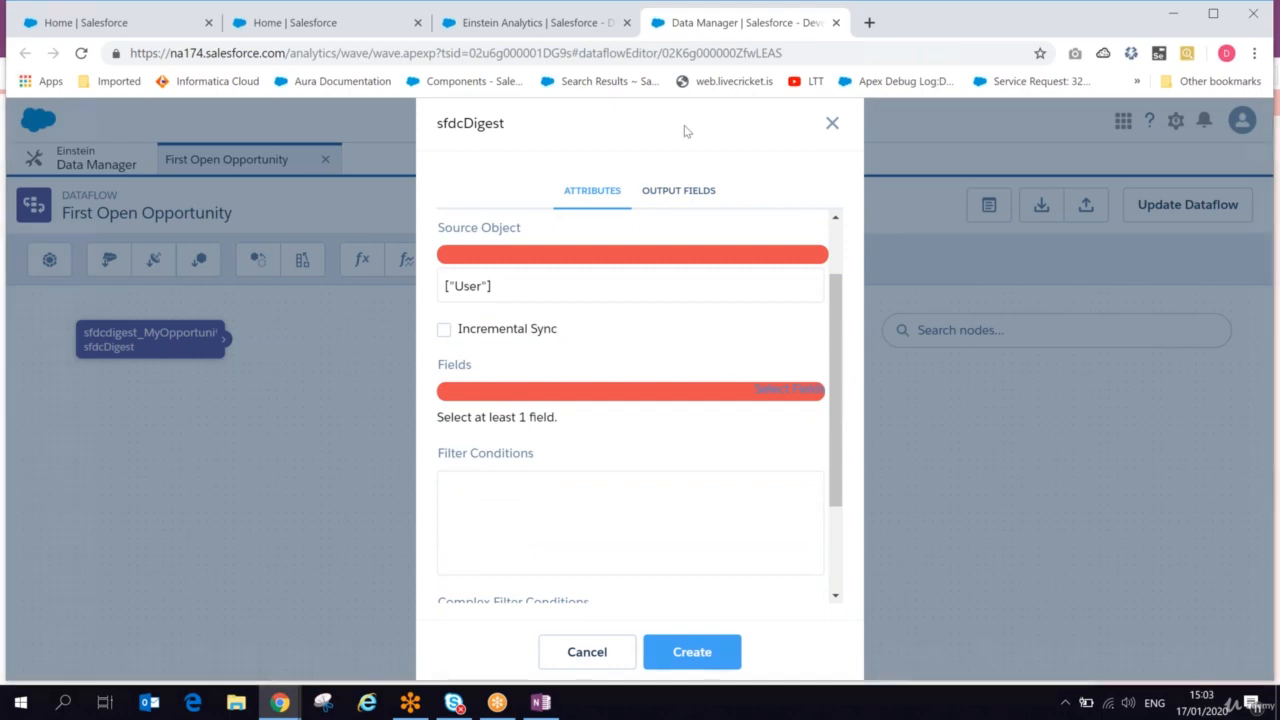
pyautogui.hotkey('alt', 'Tab')
pyautogui.hotkey('alt', 'Tab')
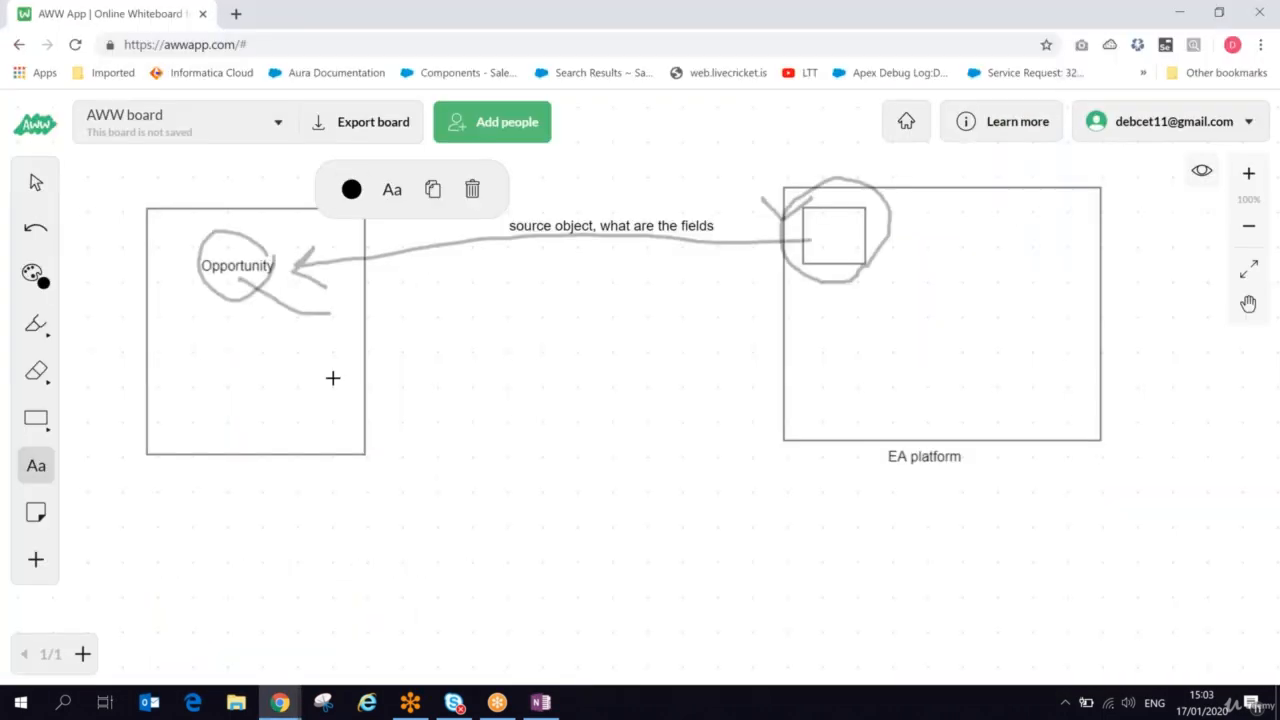
pyautogui.click(37, 470)
pyautogui.click(58, 420)
pyautogui.moveTo(176, 336)
pyautogui.mouseDown()
pyautogui.moveTo(220, 386)
pyautogui.moveTo(279, 401)
pyautogui.mouseUp()
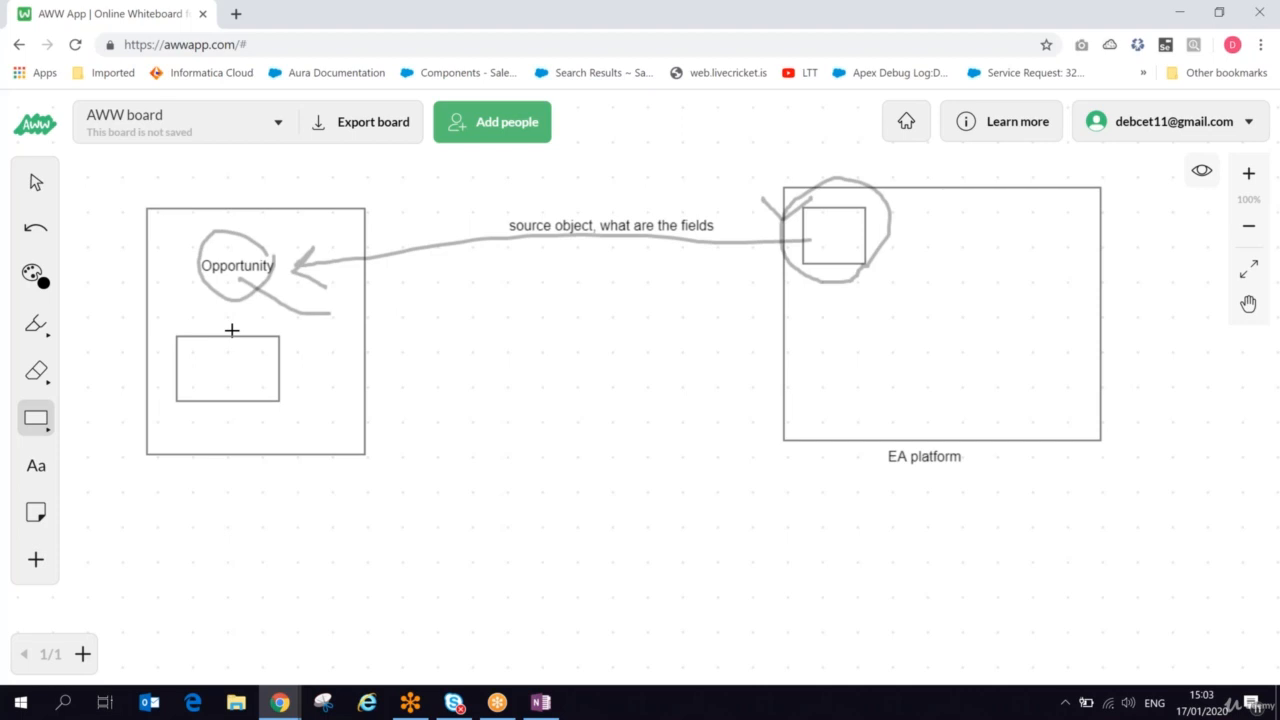
# Draw a freehand arrow from Opportunity down to the small rectangle below it.
pyautogui.click(36, 464)
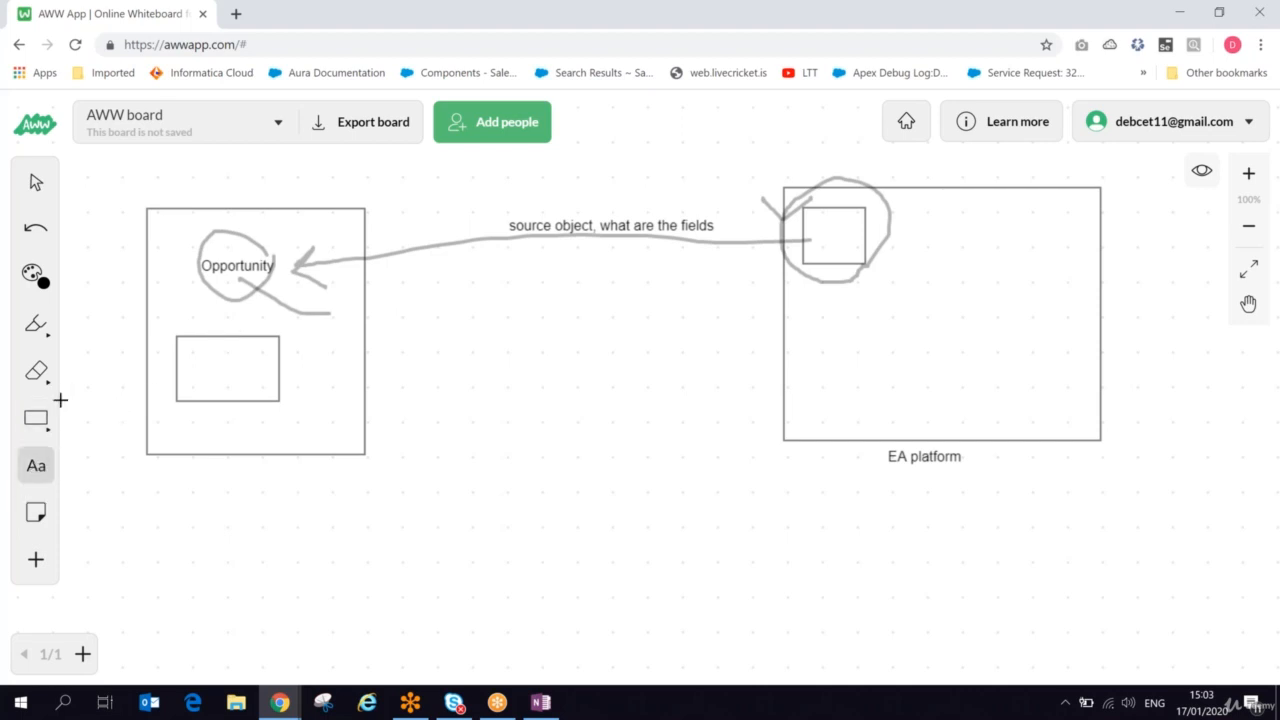
pyautogui.click(36, 336)
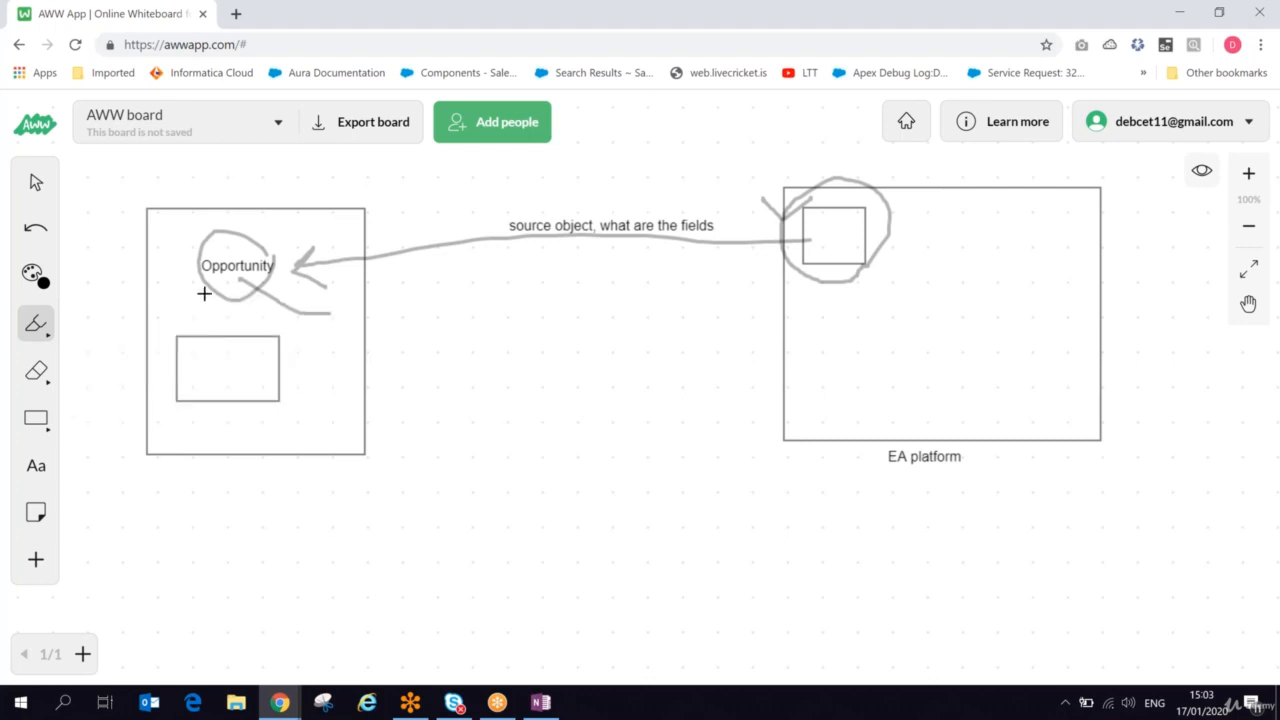
pyautogui.moveTo(208, 297)
pyautogui.mouseDown()
pyautogui.moveTo(209, 349)
pyautogui.moveTo(180, 326)
pyautogui.moveTo(225, 330)
pyautogui.mouseUp()
# Add the text labels Ownerid and Userid beside the Opportunity relationship, one below the other.
pyautogui.click(36, 465)
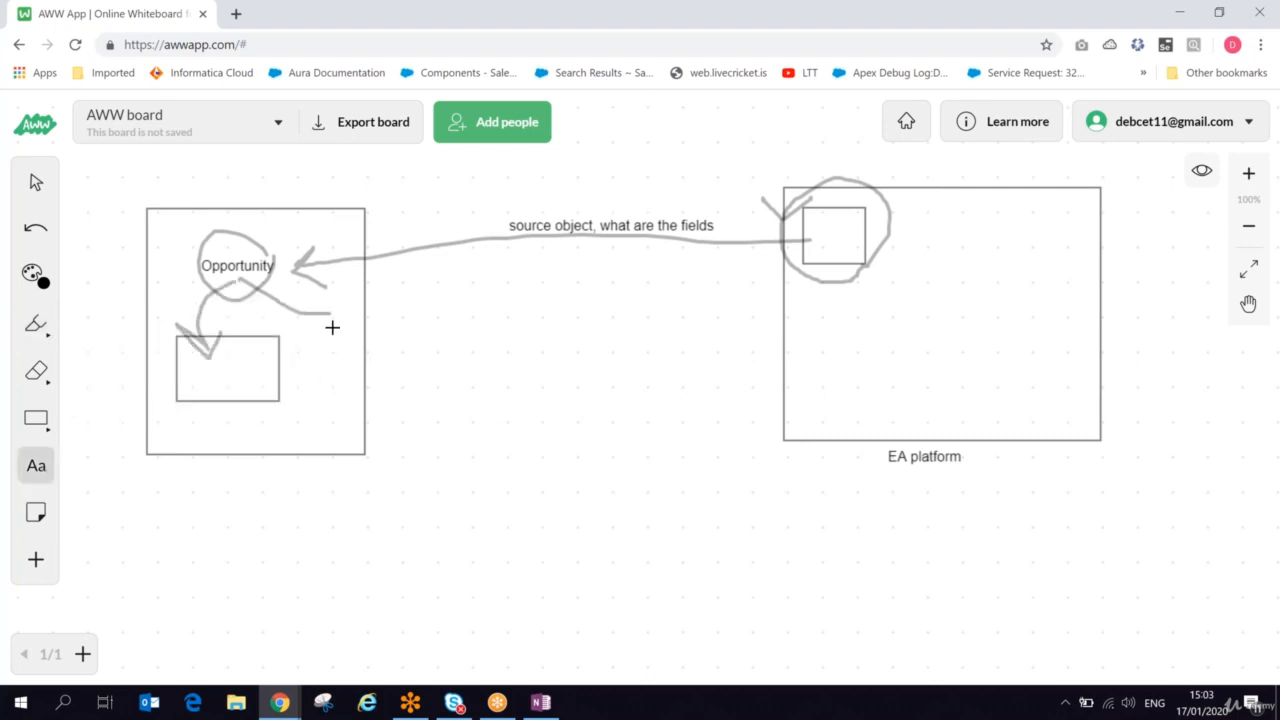
pyautogui.click(341, 290)
pyautogui.write('Own')
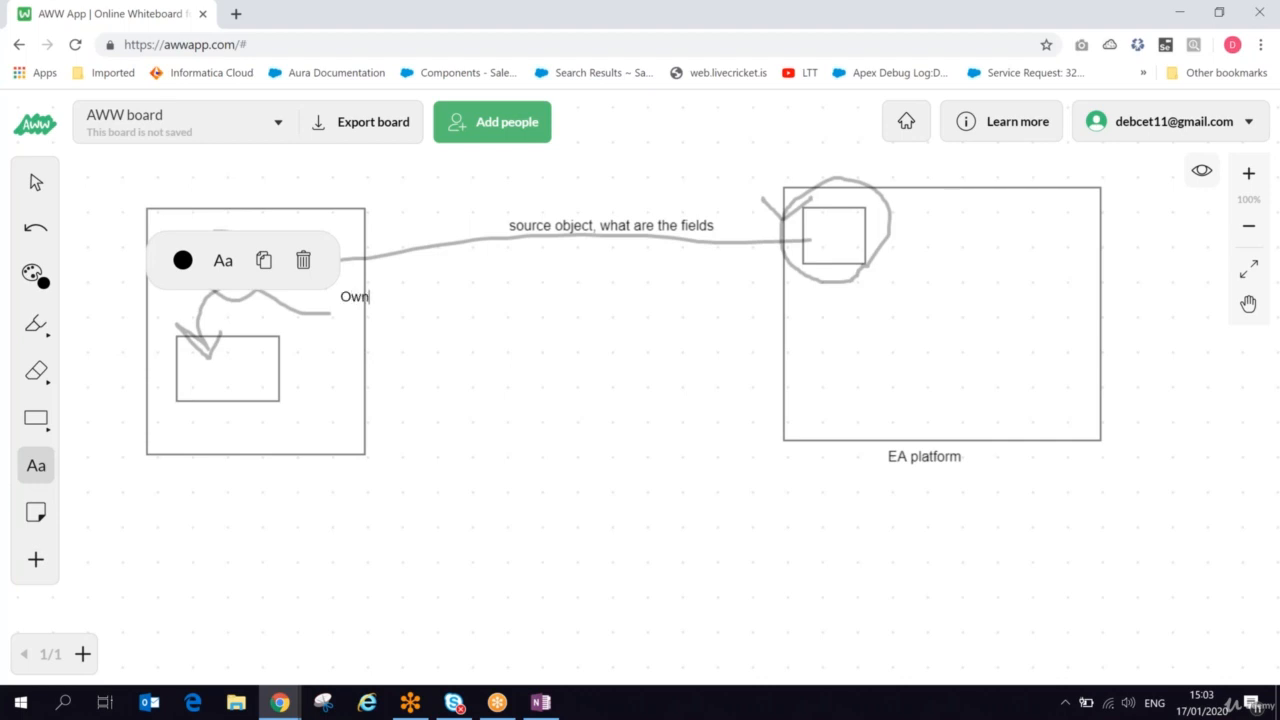
pyautogui.write('erid  ')
pyautogui.write('Userid')
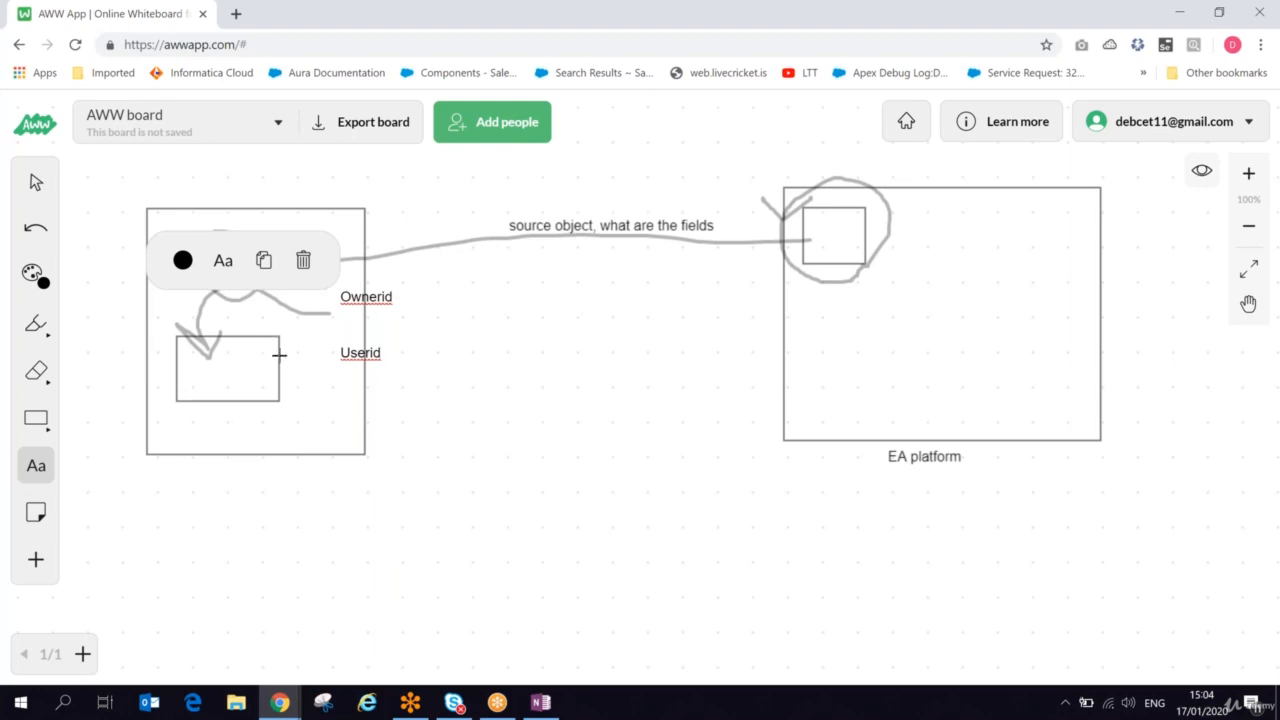
# Switch to Data Manager and select the Id field of the User source object for the sfdcDigest_MyUser node.
pyautogui.hotkey('alt', 'Tab')
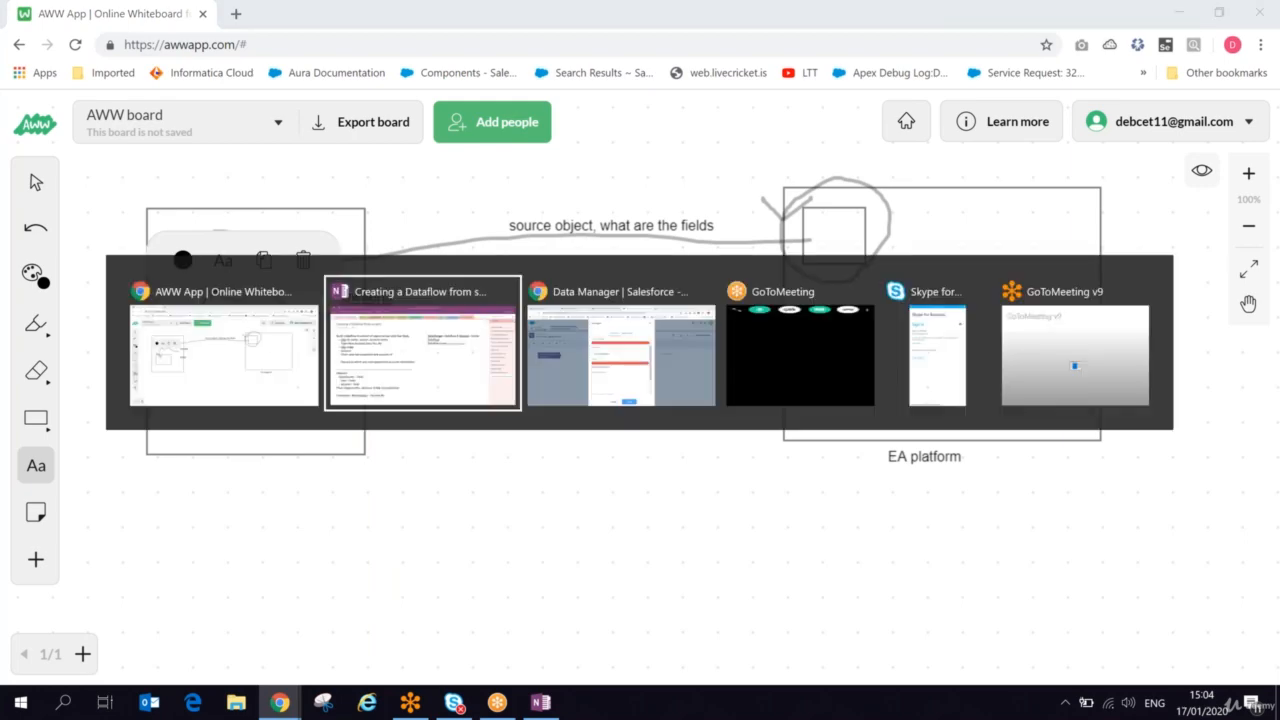
pyautogui.hotkey('alt', 'Tab')
pyautogui.hotkey('alt', 'Tab')
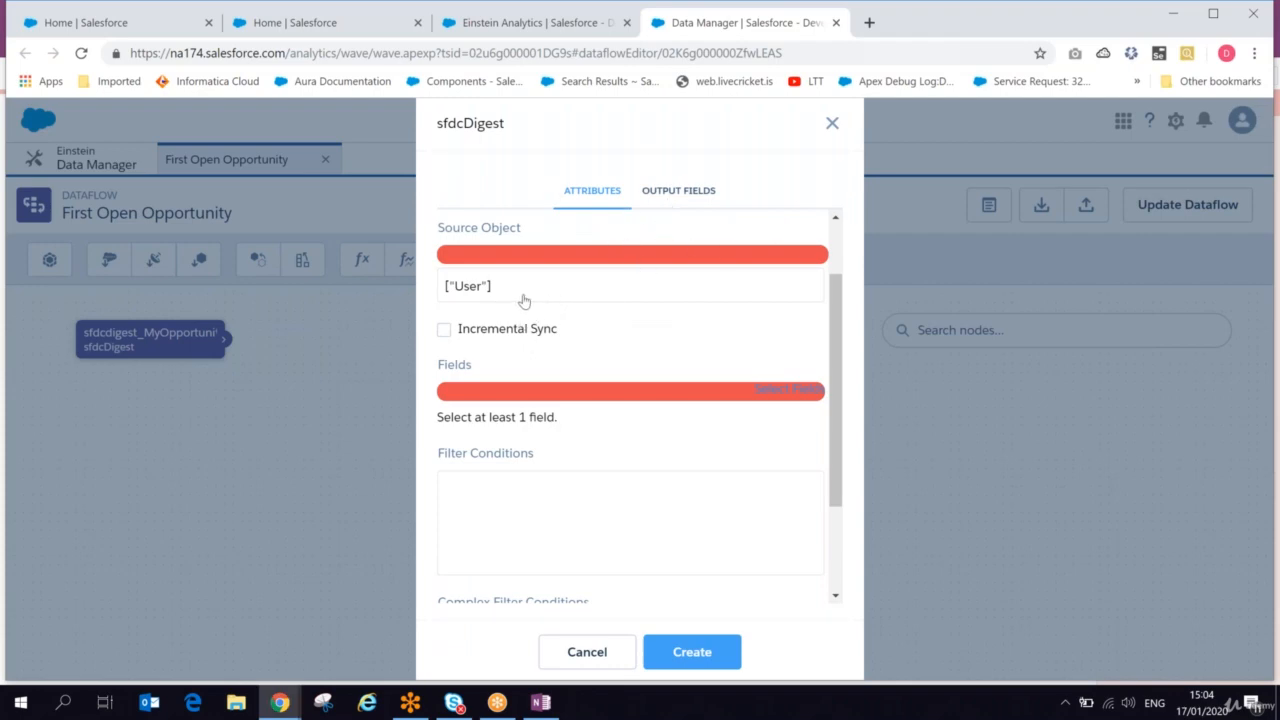
pyautogui.click(519, 396)
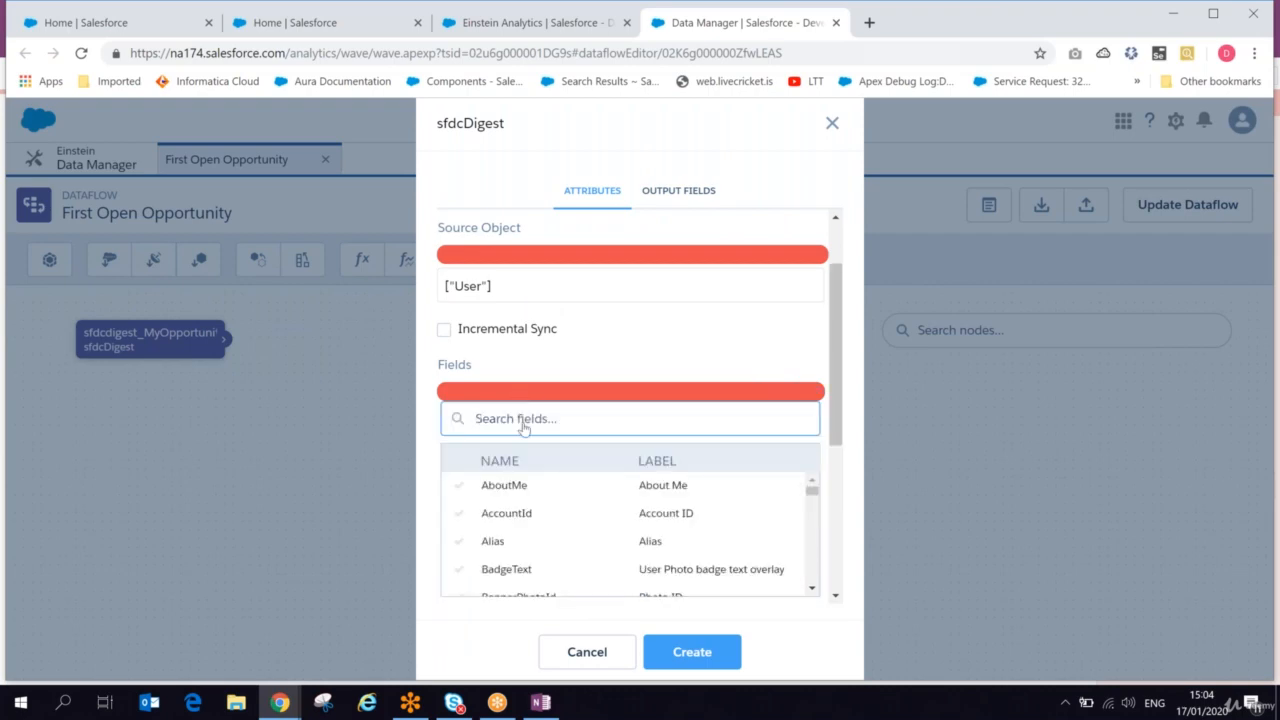
pyautogui.write('id')
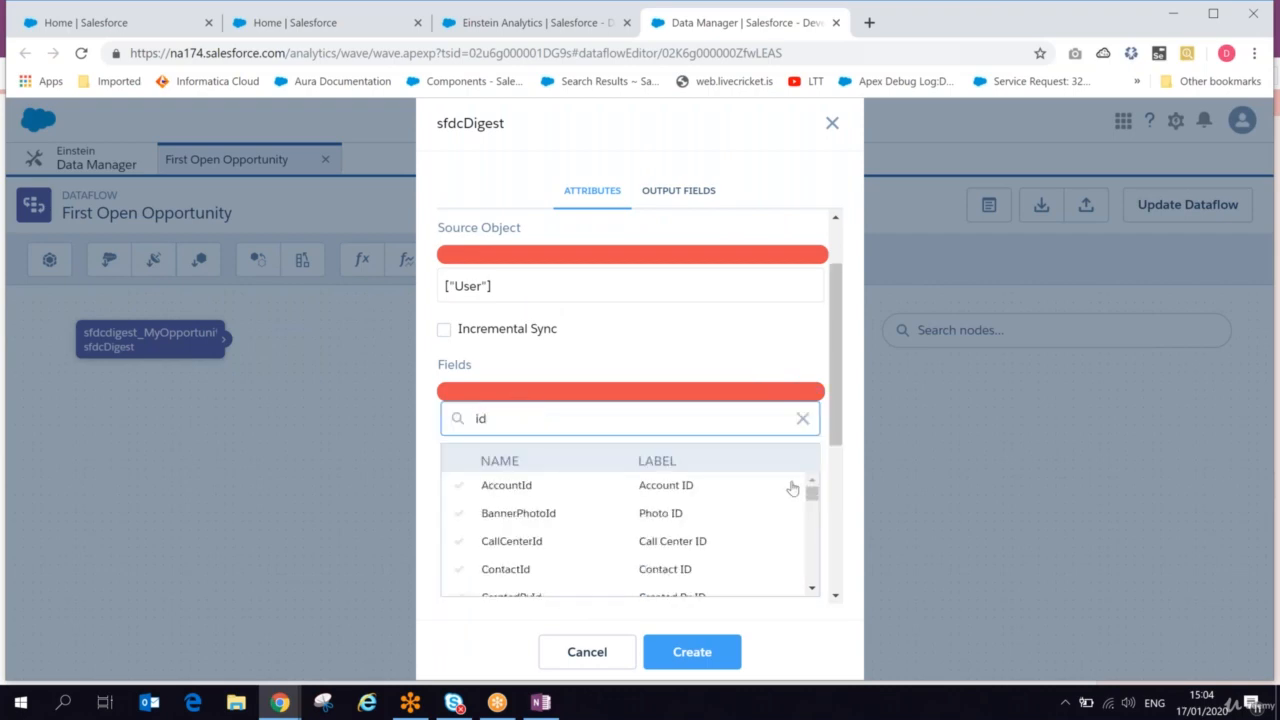
pyautogui.moveTo(808, 491); pyautogui.dragTo(810, 514)
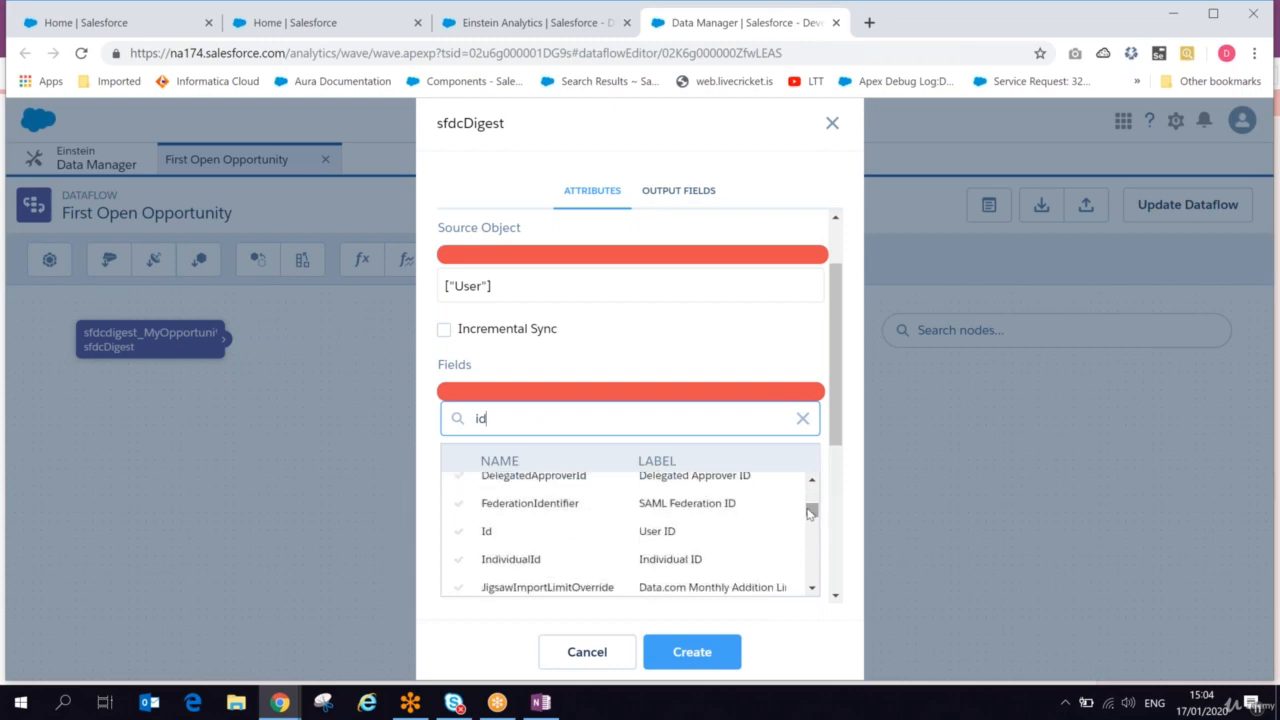
pyautogui.click(655, 539)
# Search the User fields for name and add the Name (Full Name) field.
pyautogui.click(450, 418)
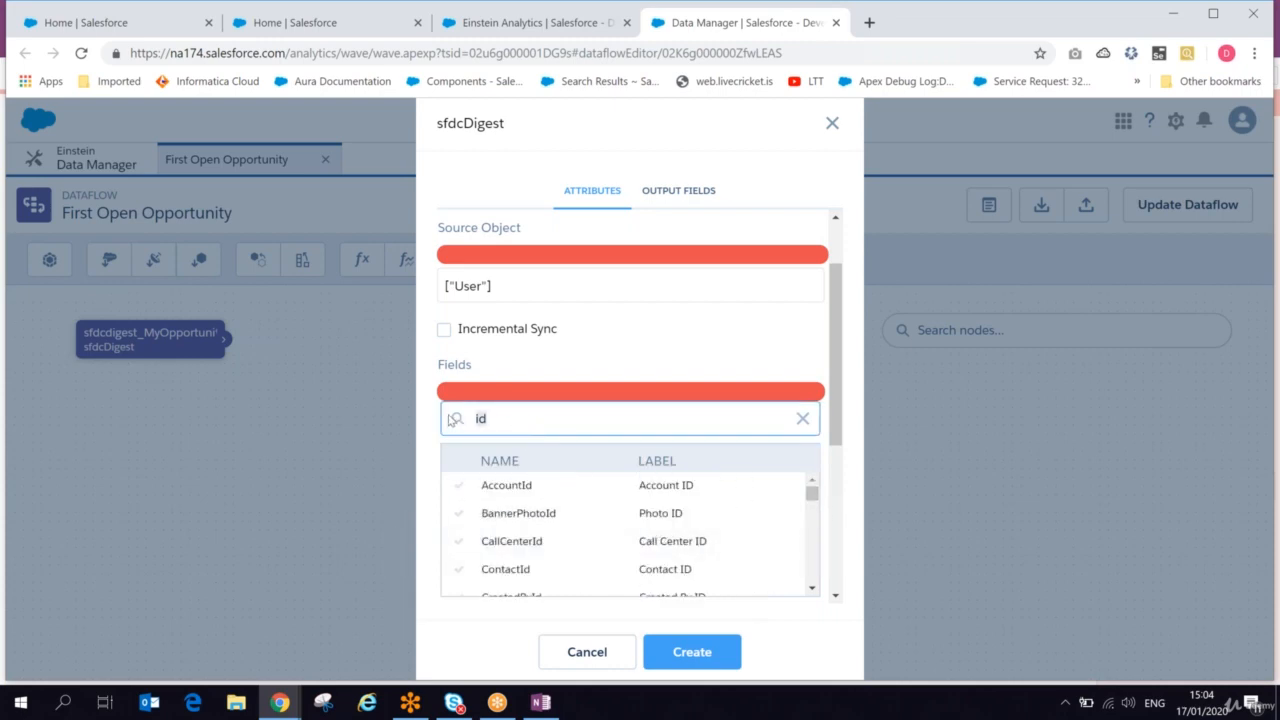
pyautogui.press('BackSpace')
pyautogui.press('BackSpace')
pyautogui.write('name')
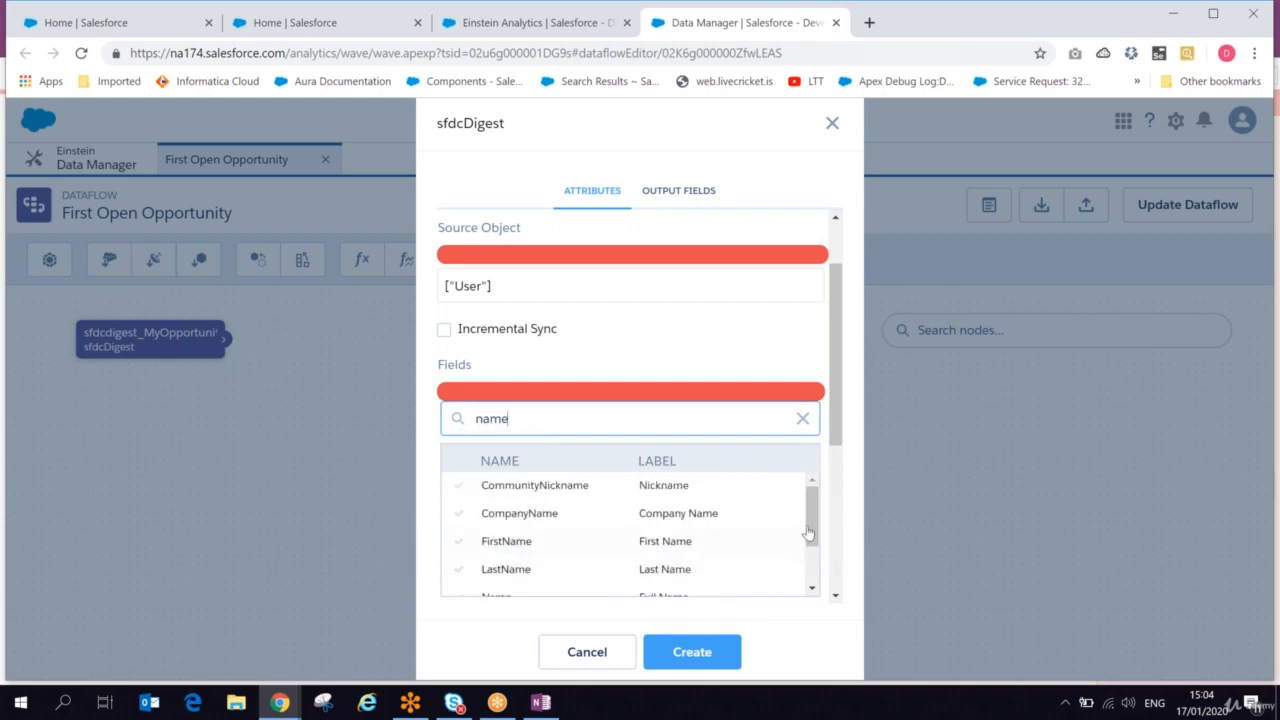
pyautogui.moveTo(809, 531); pyautogui.dragTo(812, 549)
pyautogui.click(680, 547)
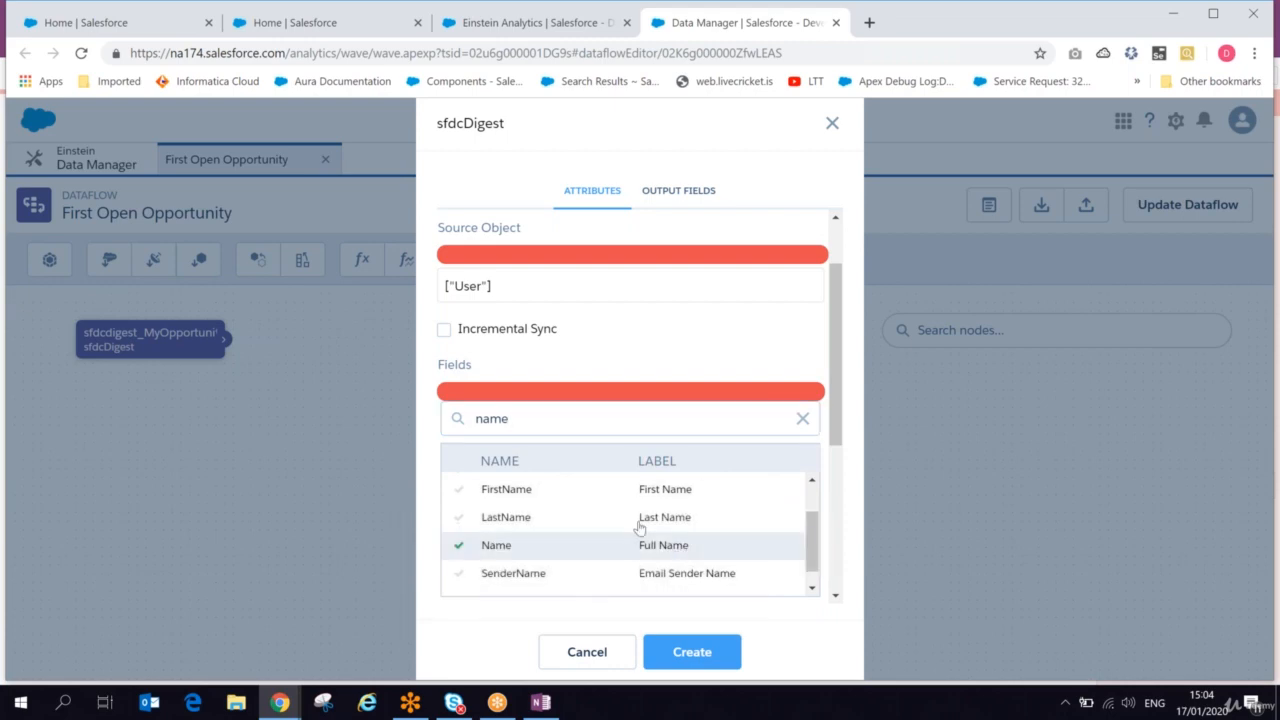
# Clear the field search and add the Email field from the full list of User fields.
pyautogui.moveTo(512, 419); pyautogui.dragTo(457, 422)
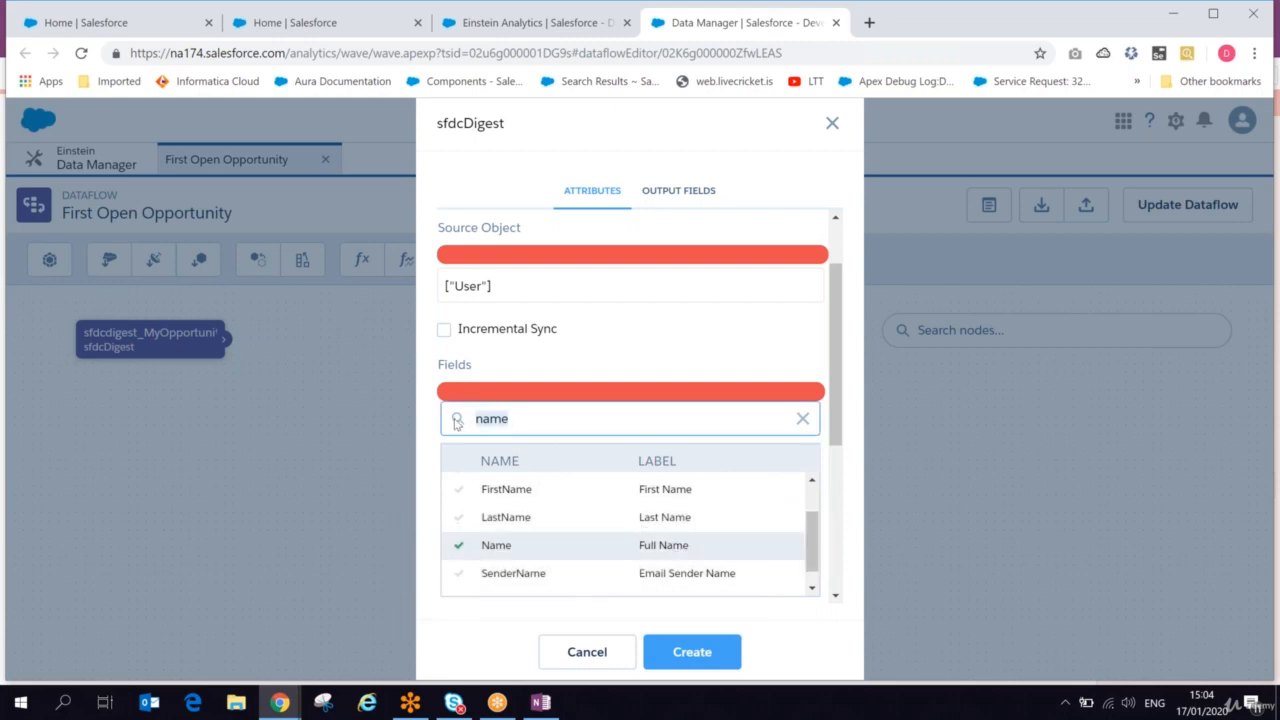
pyautogui.click(802, 418)
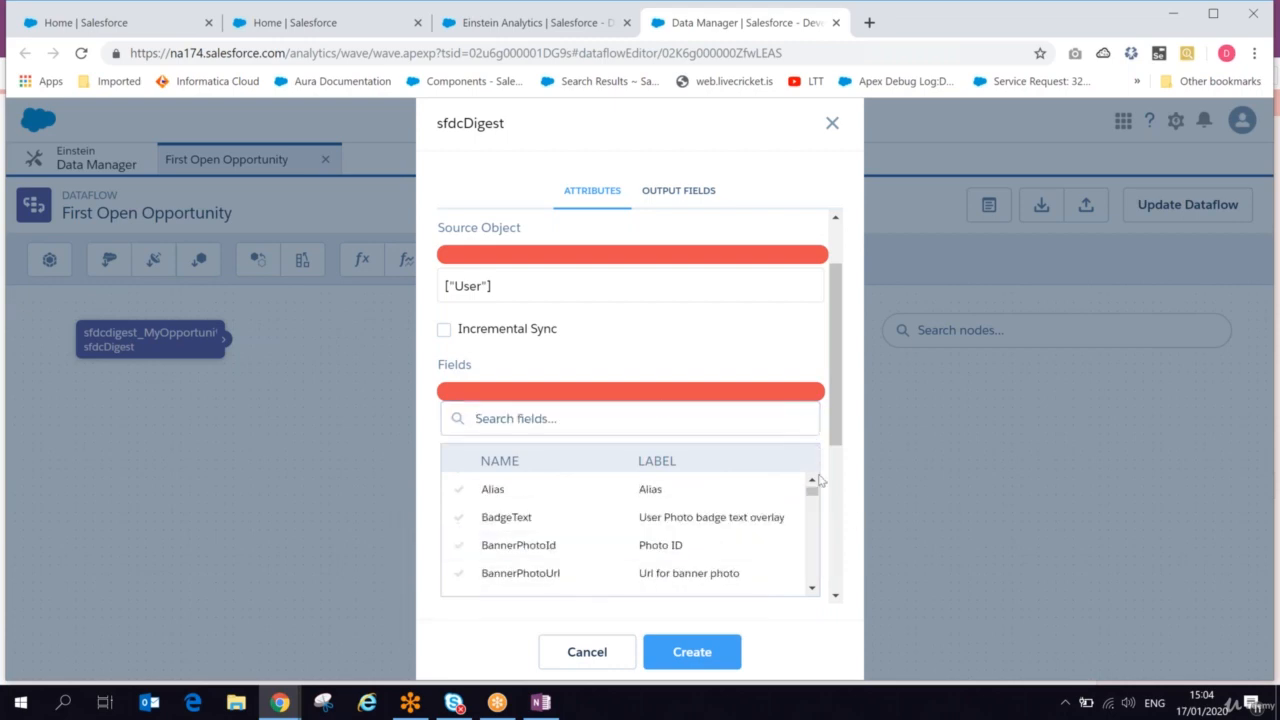
pyautogui.click(811, 591)
pyautogui.click(811, 591)
pyautogui.click(811, 591)
pyautogui.click(811, 591)
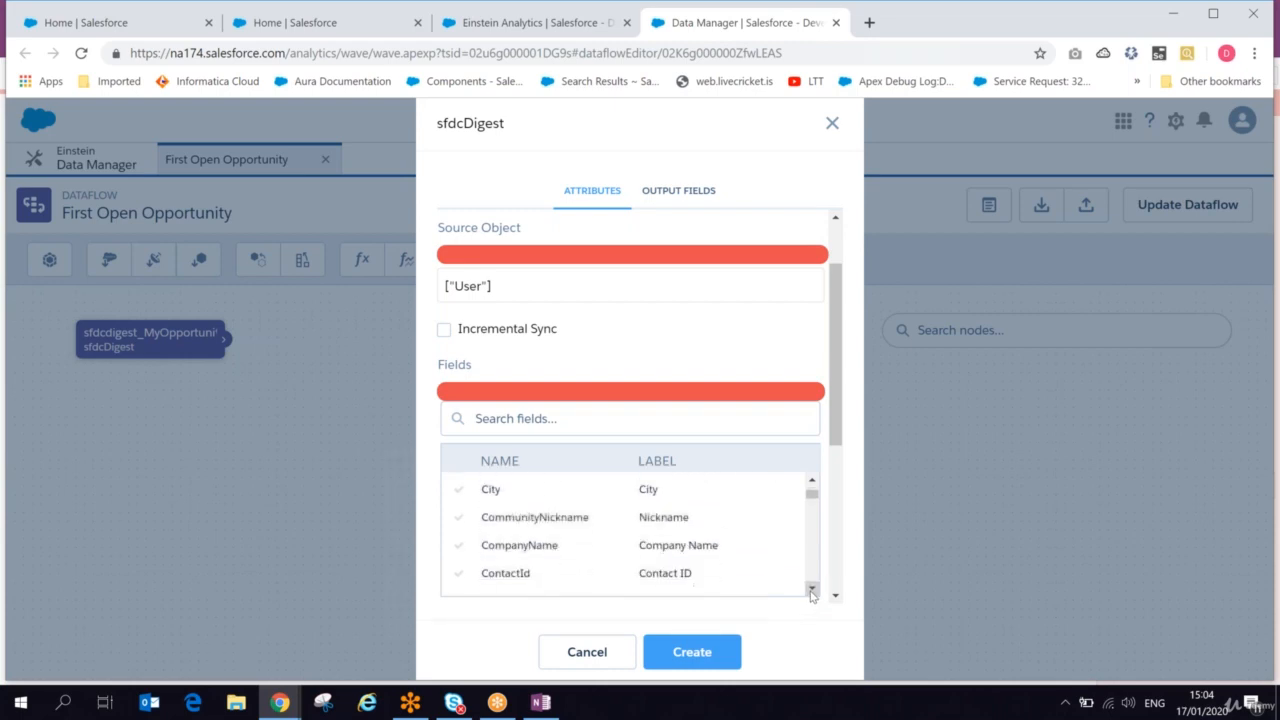
pyautogui.click(811, 591)
pyautogui.click(811, 591)
pyautogui.click(811, 591)
pyautogui.click(811, 591)
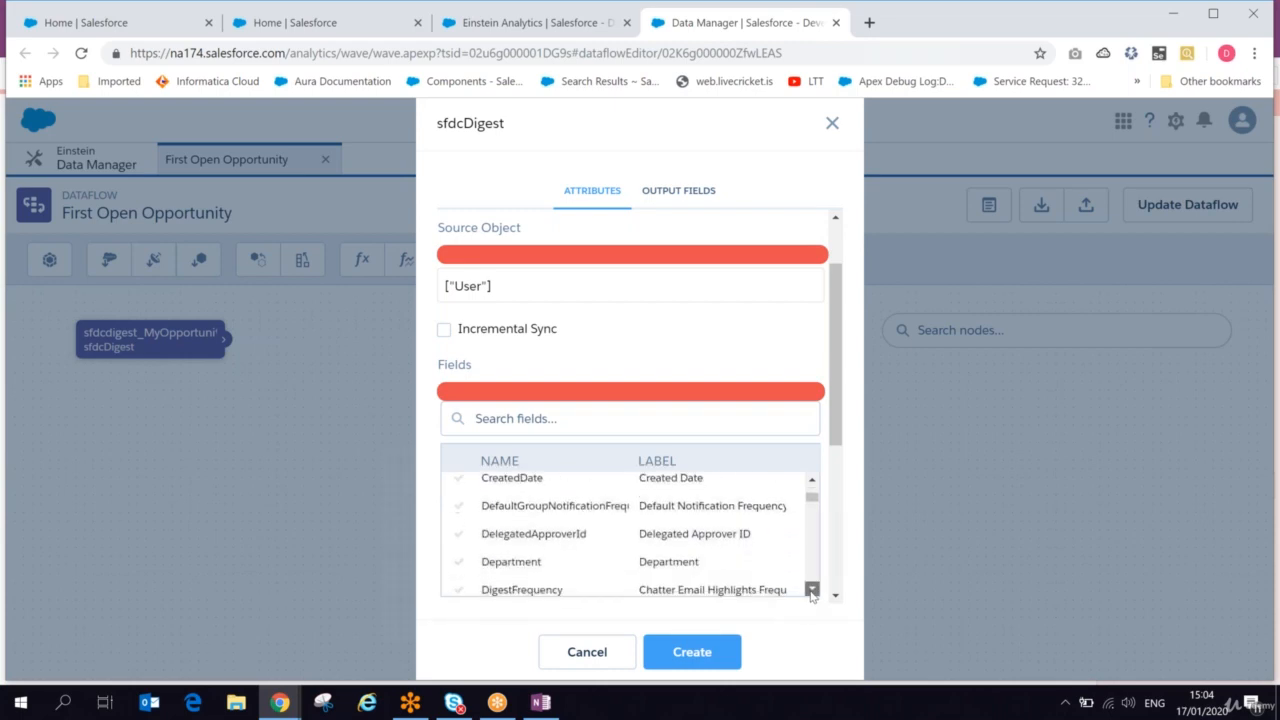
pyautogui.click(811, 591)
pyautogui.click(811, 591)
pyautogui.click(811, 591)
pyautogui.scroll(5, 632, 552)
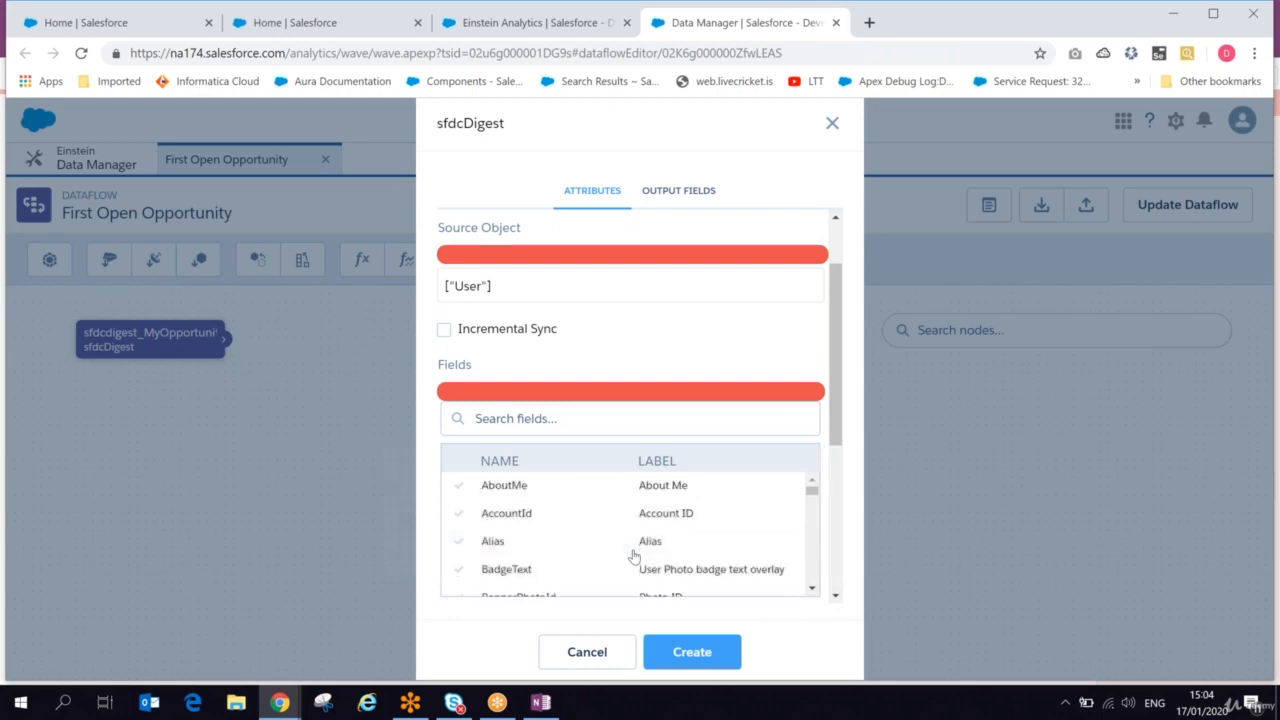
# Add the MobilePhone field to the User node's selected fields.
pyautogui.click(814, 589)
pyautogui.click(815, 589)
pyautogui.click(815, 589)
pyautogui.click(812, 590)
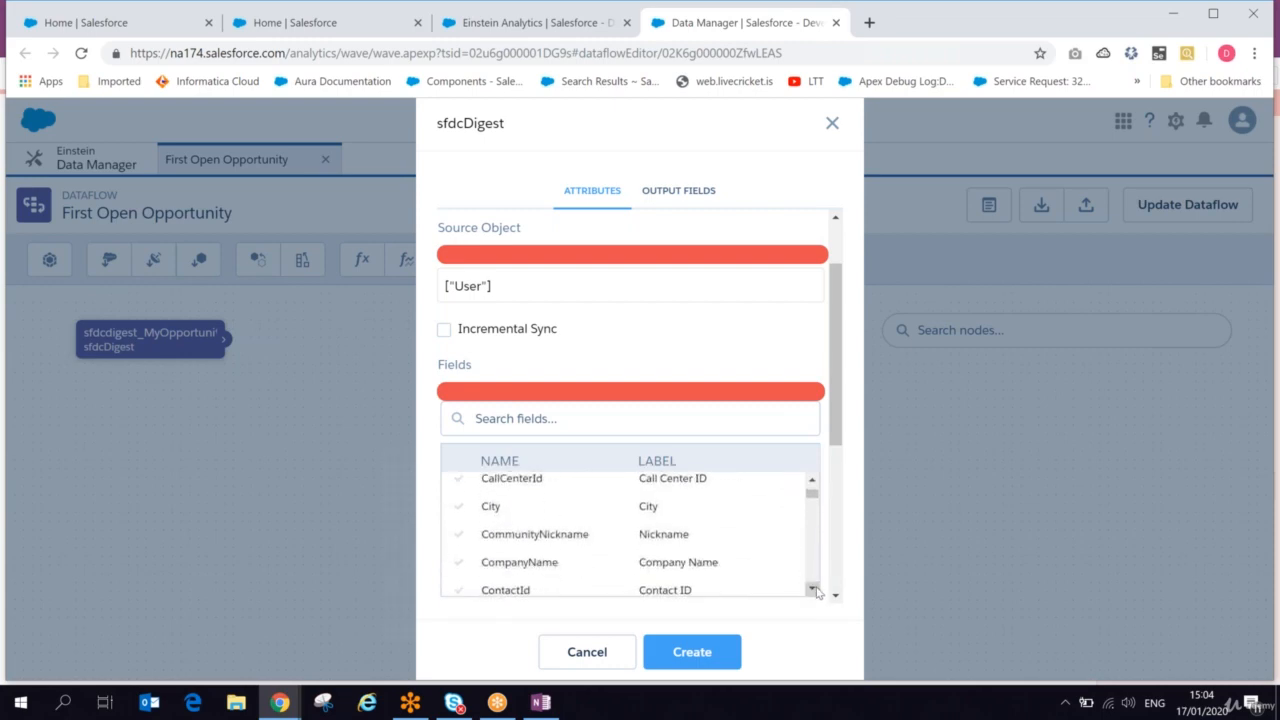
pyautogui.click(812, 590)
pyautogui.click(812, 590)
pyautogui.click(812, 590)
pyautogui.click(812, 590)
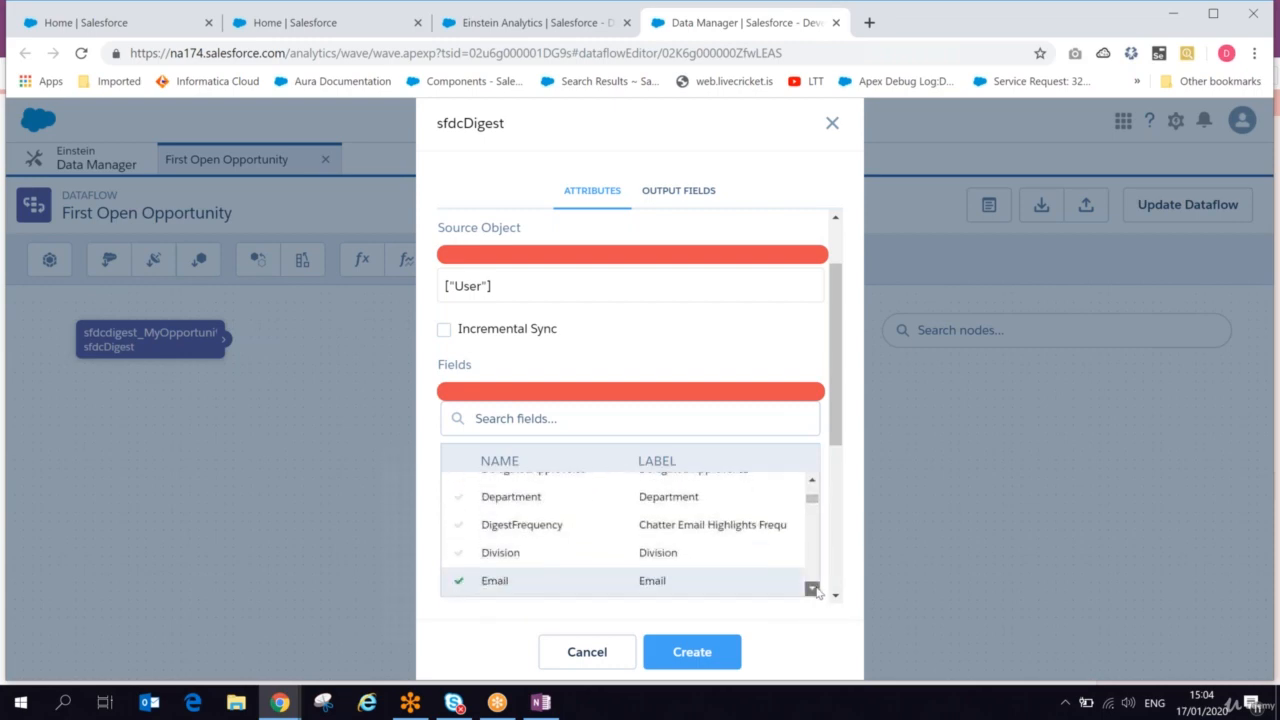
pyautogui.click(812, 590)
pyautogui.click(812, 590)
pyautogui.click(812, 590)
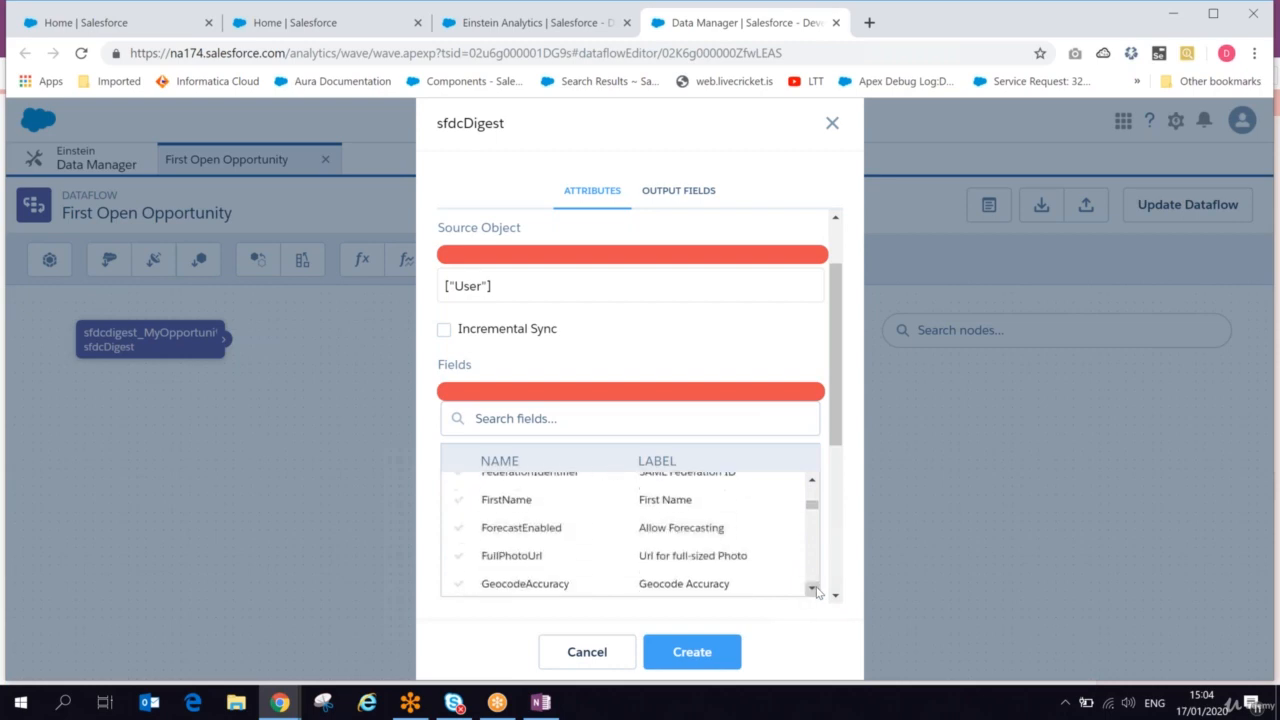
pyautogui.click(812, 590)
pyautogui.moveTo(816, 591); pyautogui.dragTo(816, 591)
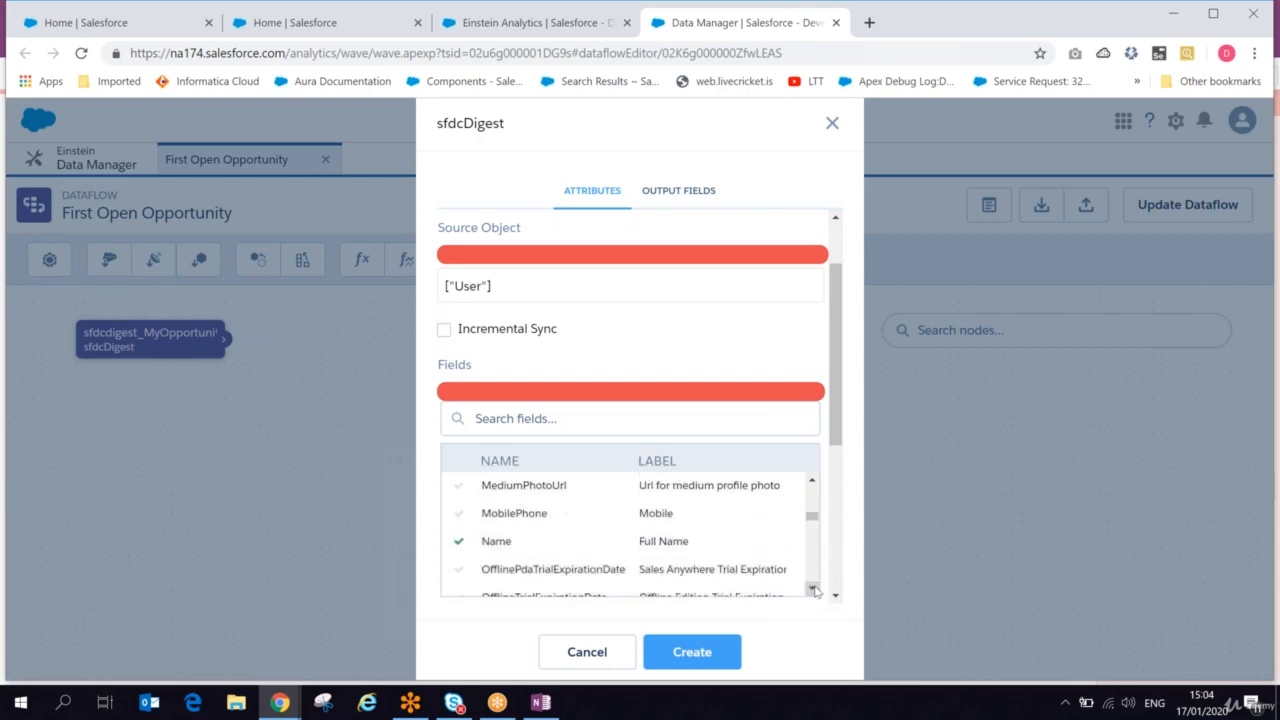
pyautogui.click(645, 514)
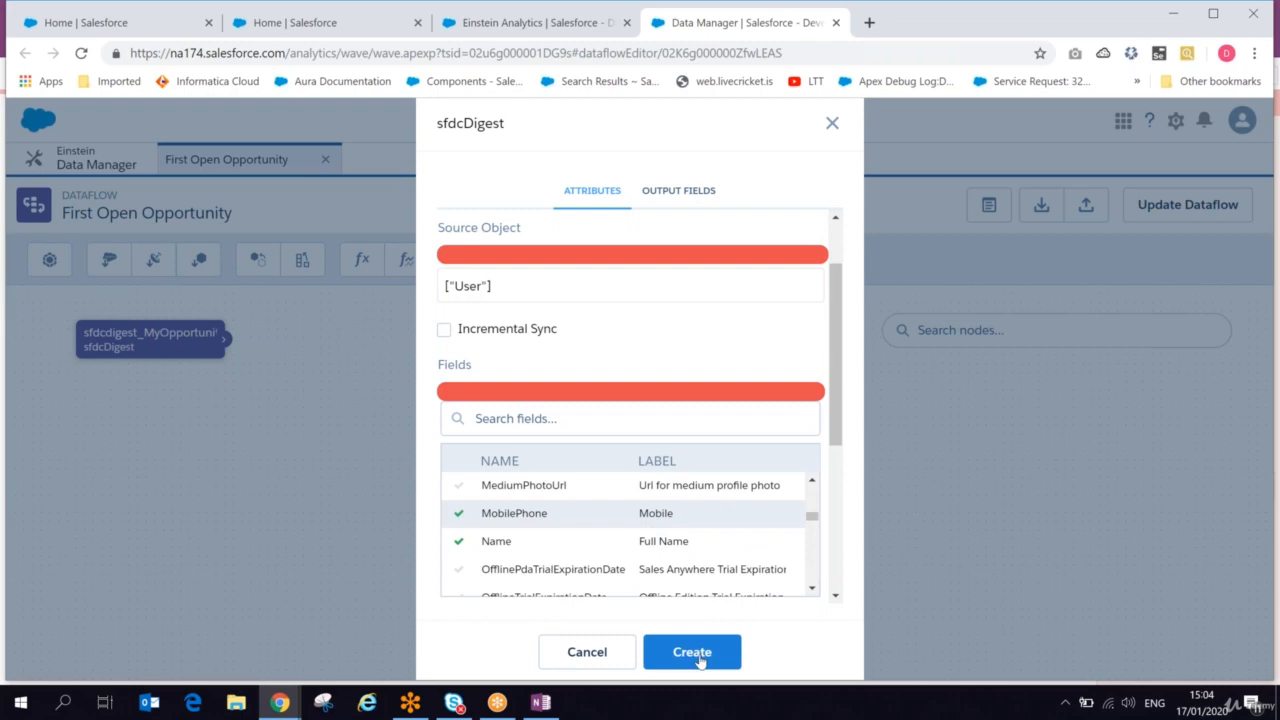
# Check the User node's output fields and create the sfdcDigest_MyUser node.
pyautogui.click(689, 196)
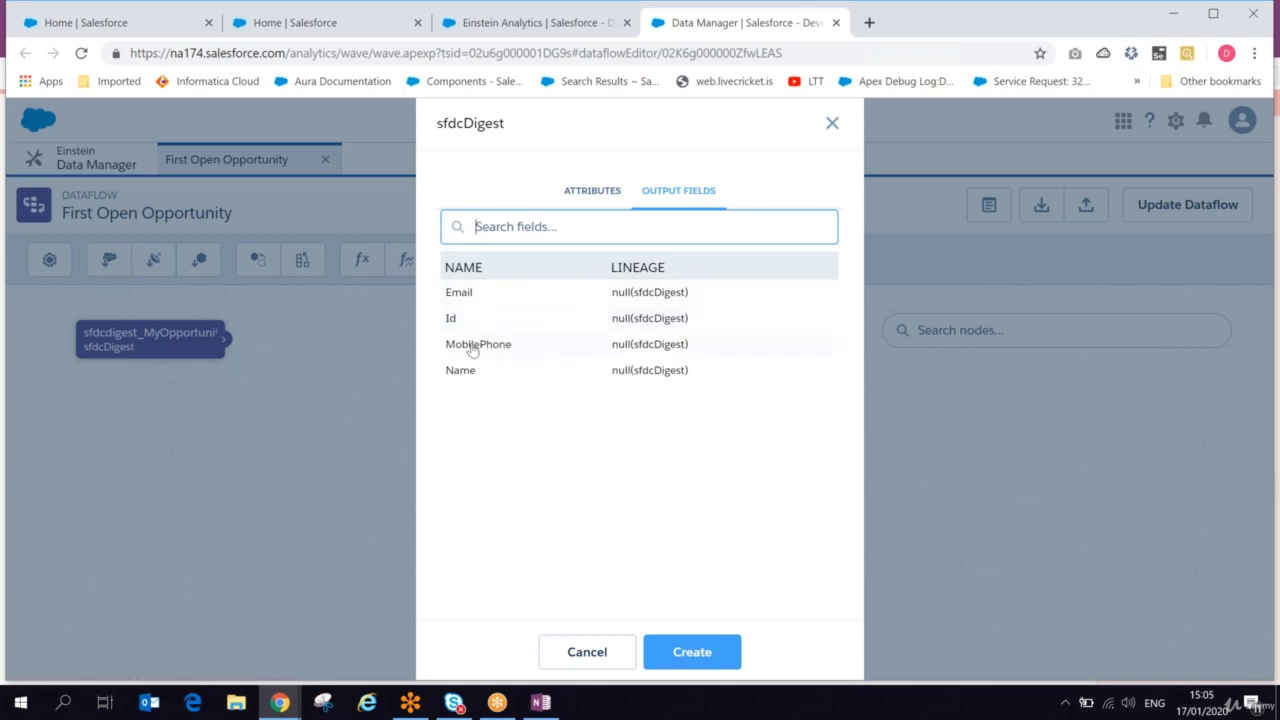
pyautogui.click(706, 652)
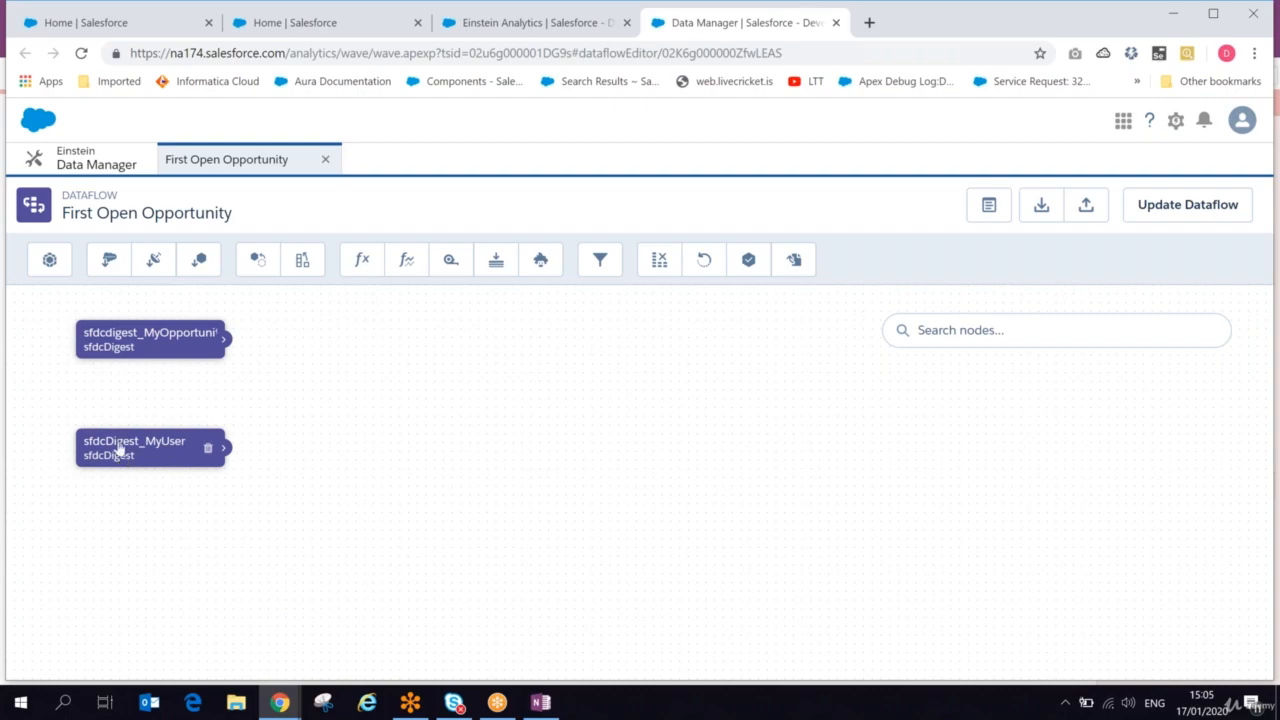
# Start a third sfdcDigest node, and switch to OneNote to review the required objects: Opportunity, User and Account.
pyautogui.click(105, 268)
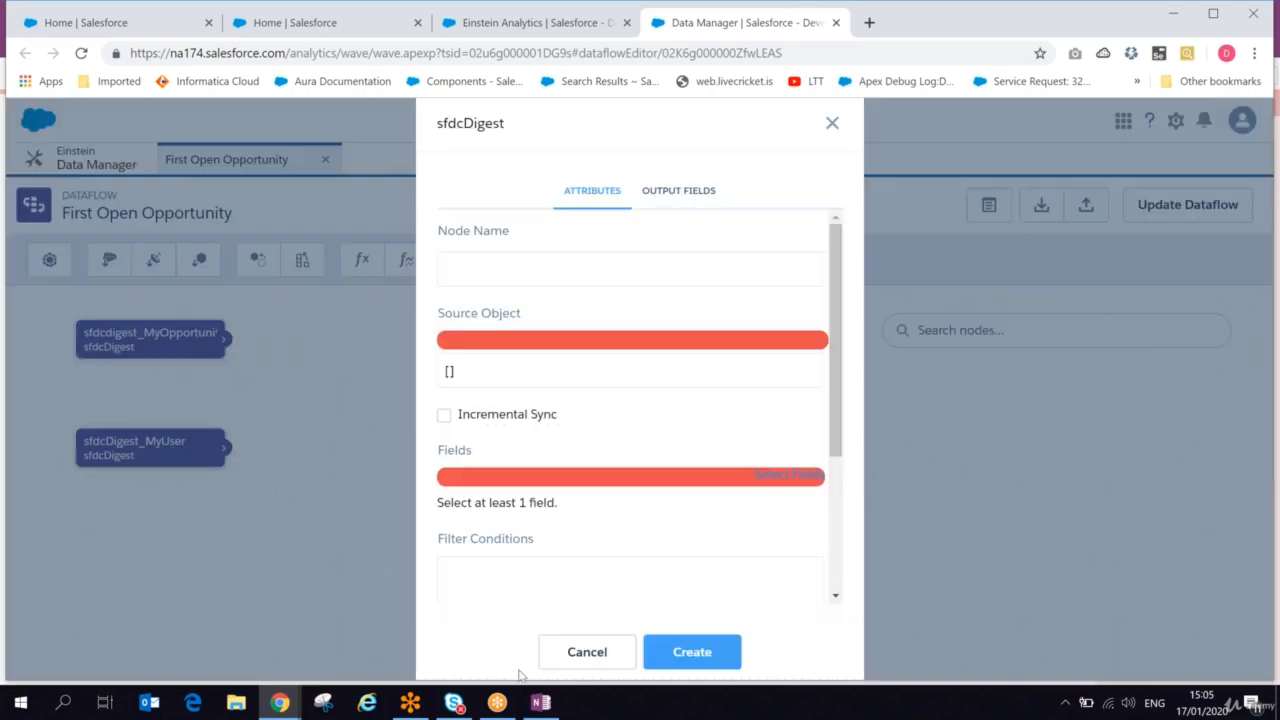
pyautogui.click(540, 702)
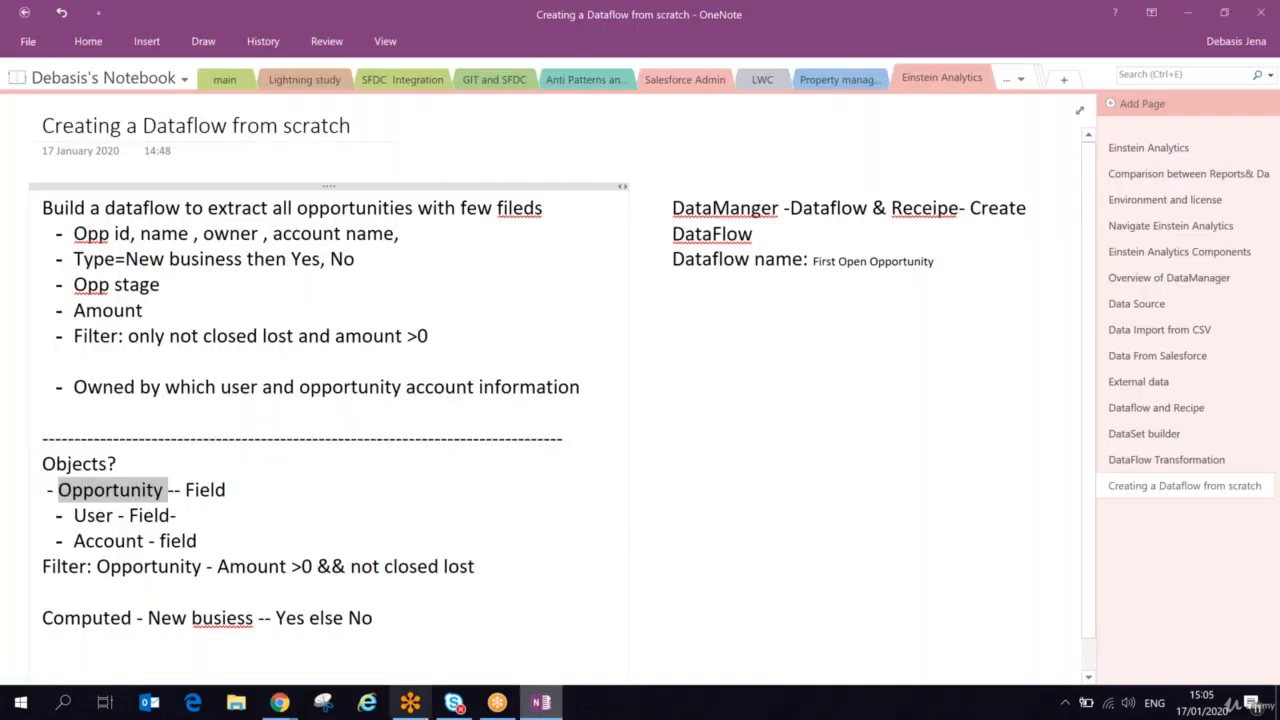
pyautogui.click(48, 463)
pyautogui.moveTo(44, 463); pyautogui.dragTo(124, 462)
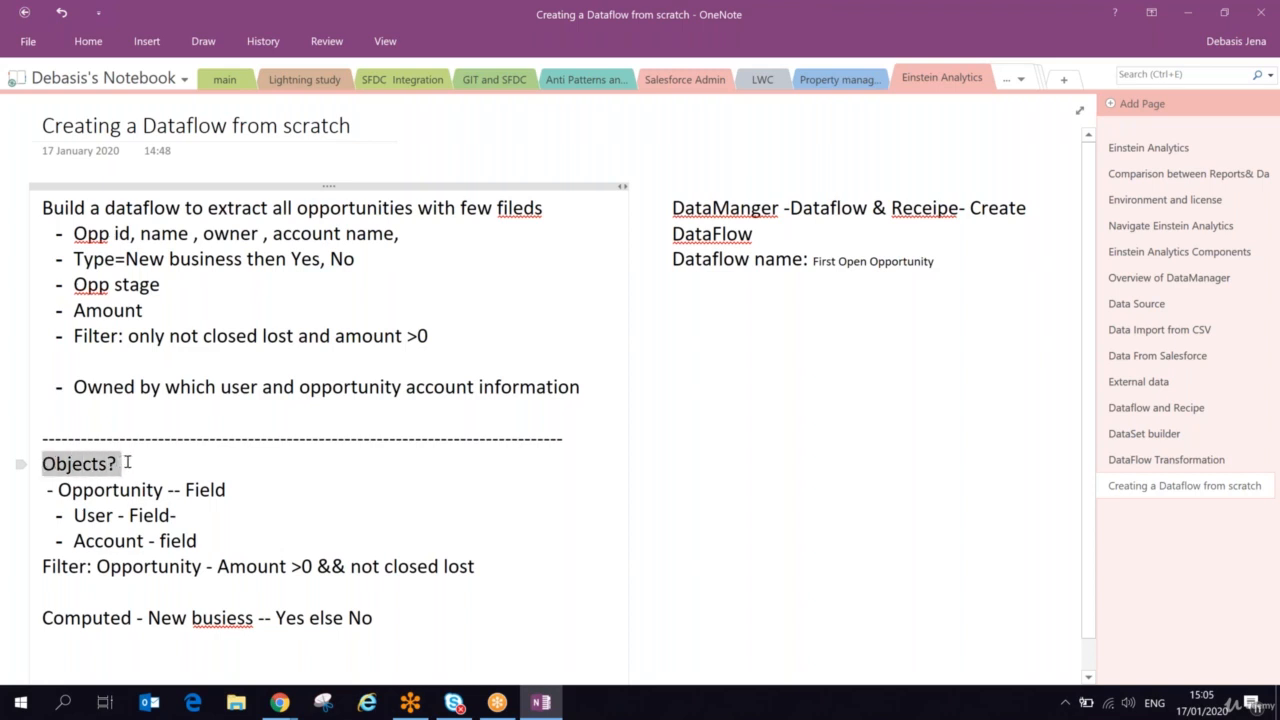
pyautogui.doubleClick(118, 490)
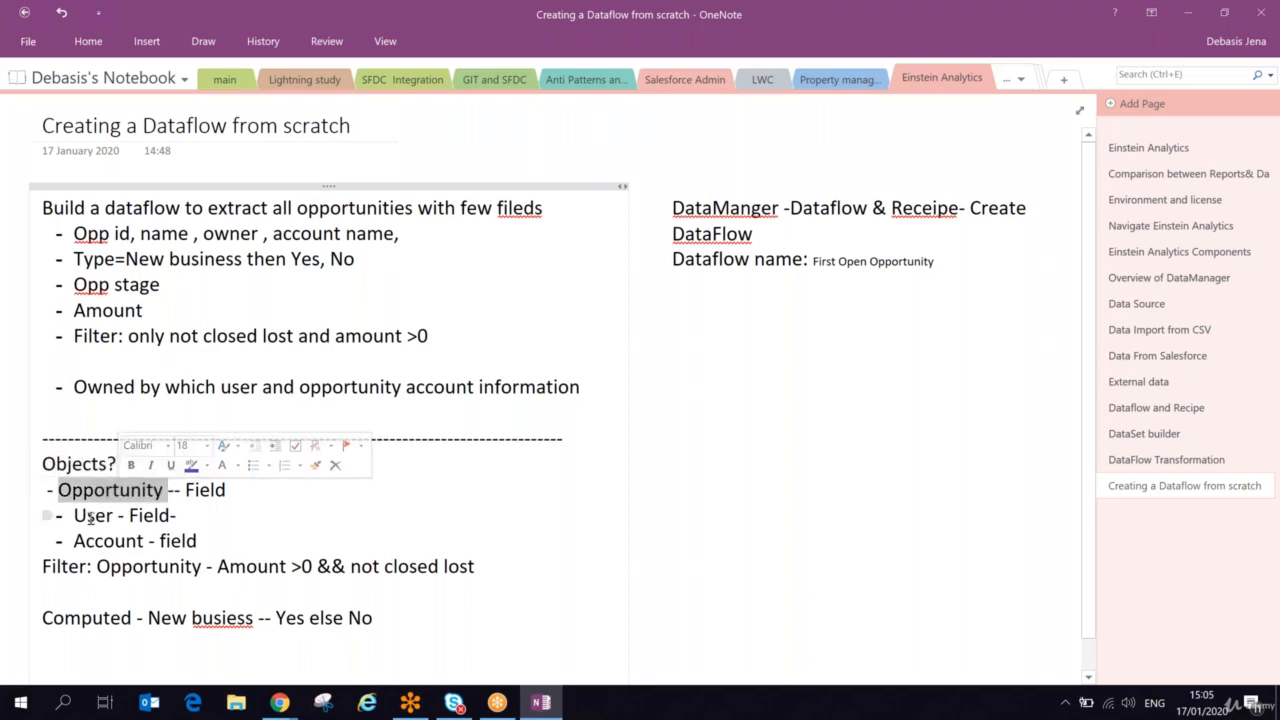
pyautogui.doubleClick(93, 515)
pyautogui.doubleClick(111, 541)
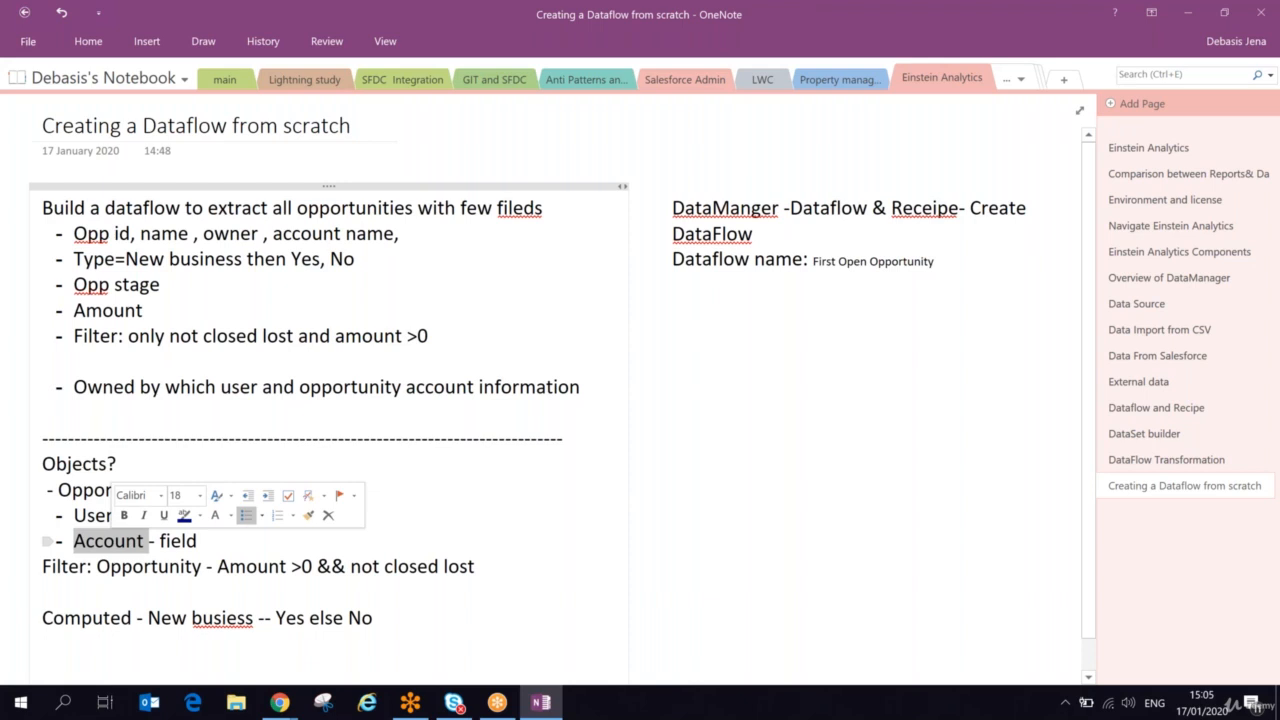
# Return to Data Manager, name the new node sfdcDigest_MyAccount and set its source object to Account.
pyautogui.hotkey('alt', 'Tab')
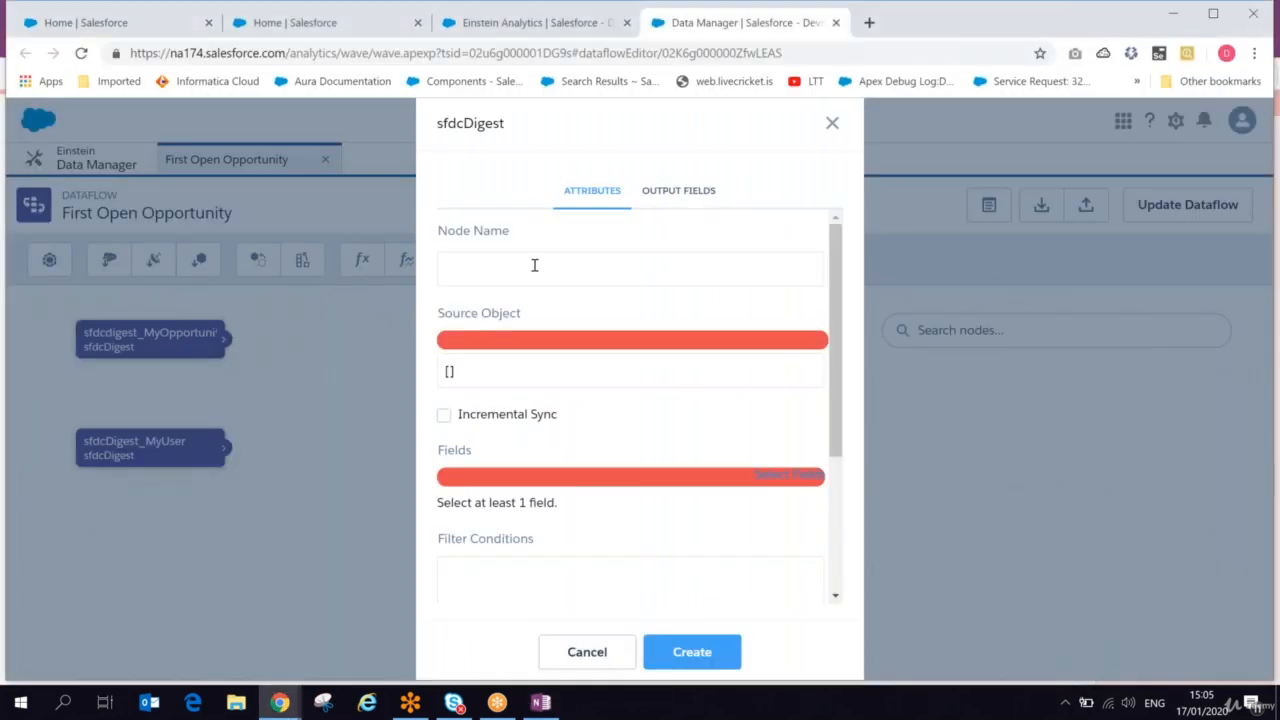
pyautogui.click(533, 265)
pyautogui.write('sfdcDigest_MyAccount')
pyautogui.click(531, 383)
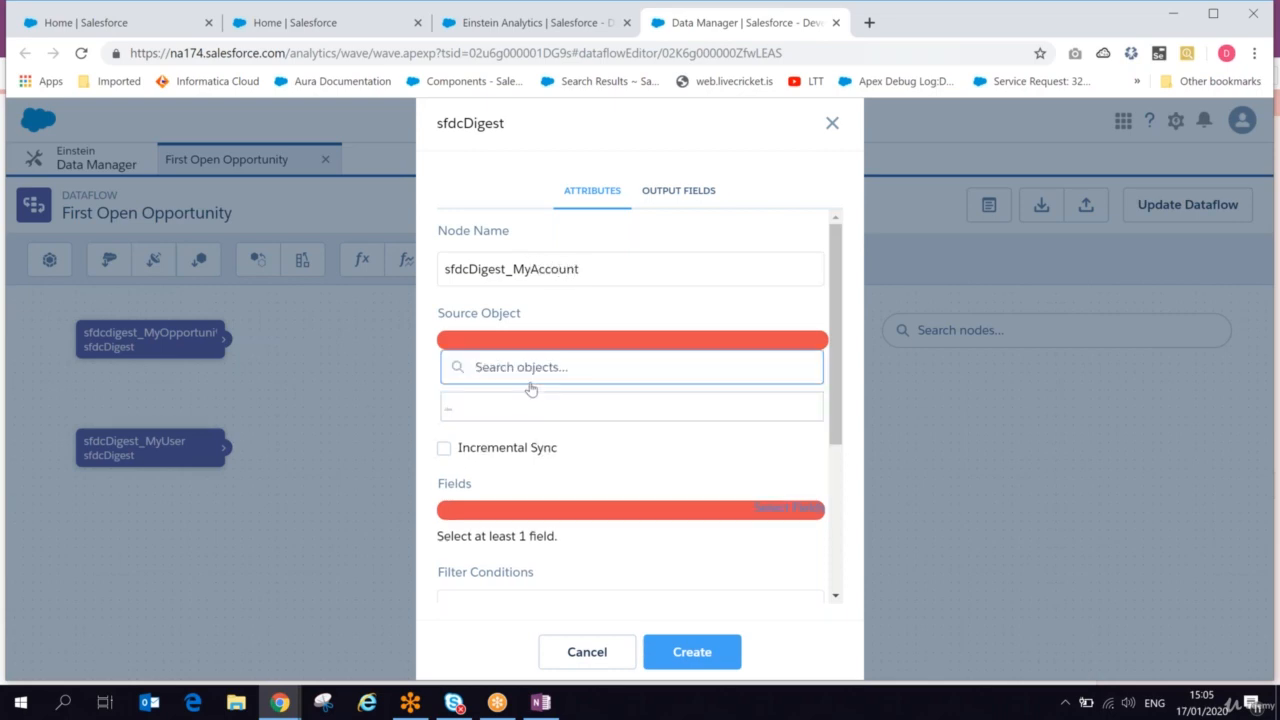
pyautogui.write('account')
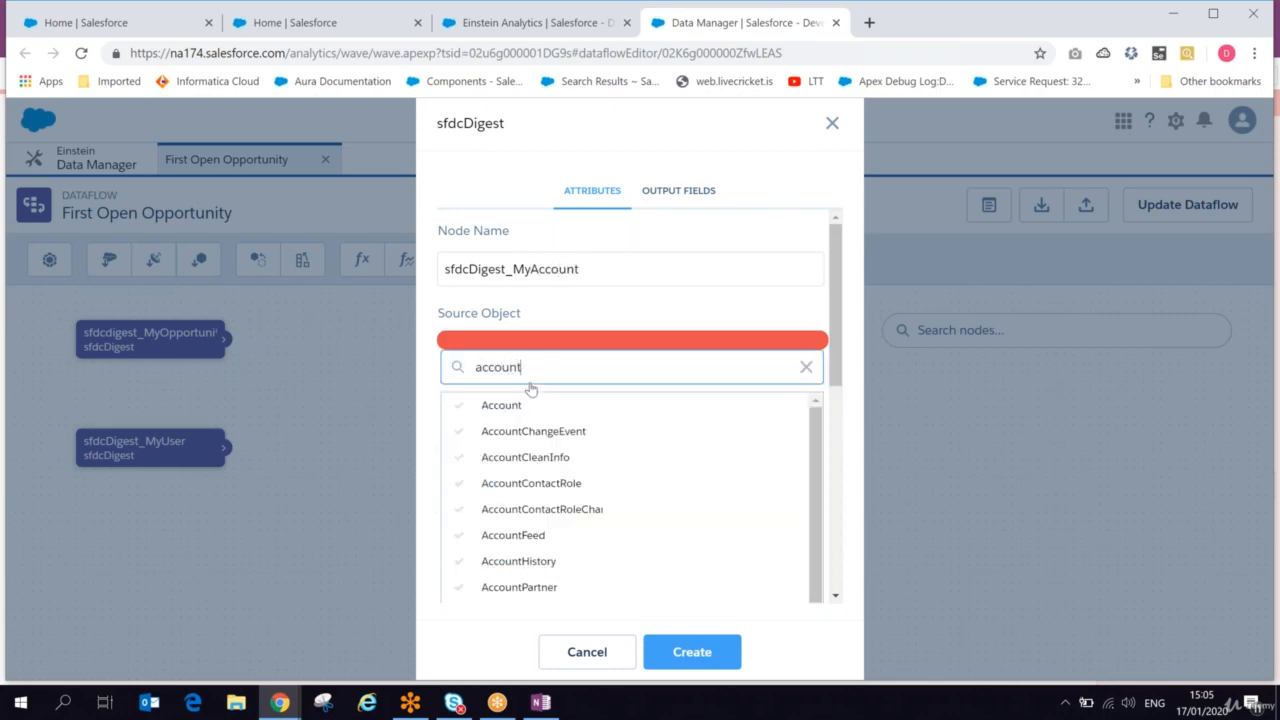
pyautogui.click(490, 406)
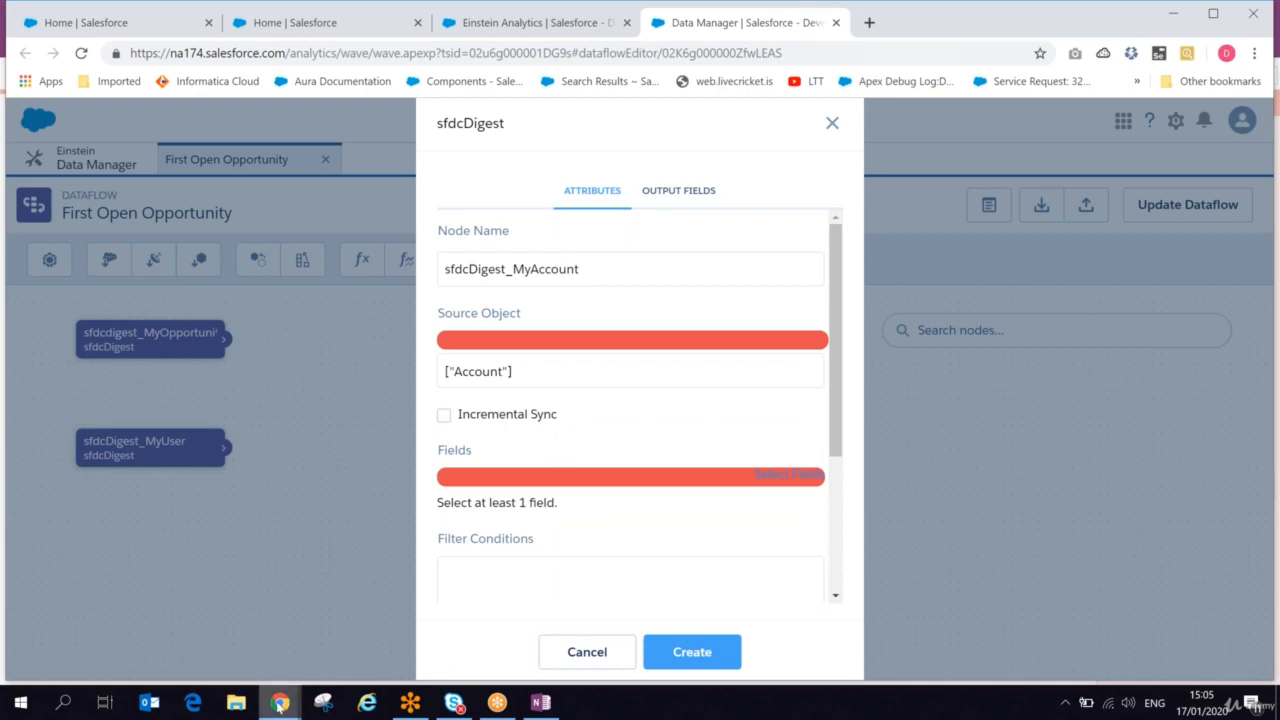
# Switch to the AWW whiteboard and draw a rectangle between the source box and the EA platform box.
pyautogui.moveTo(279, 706)
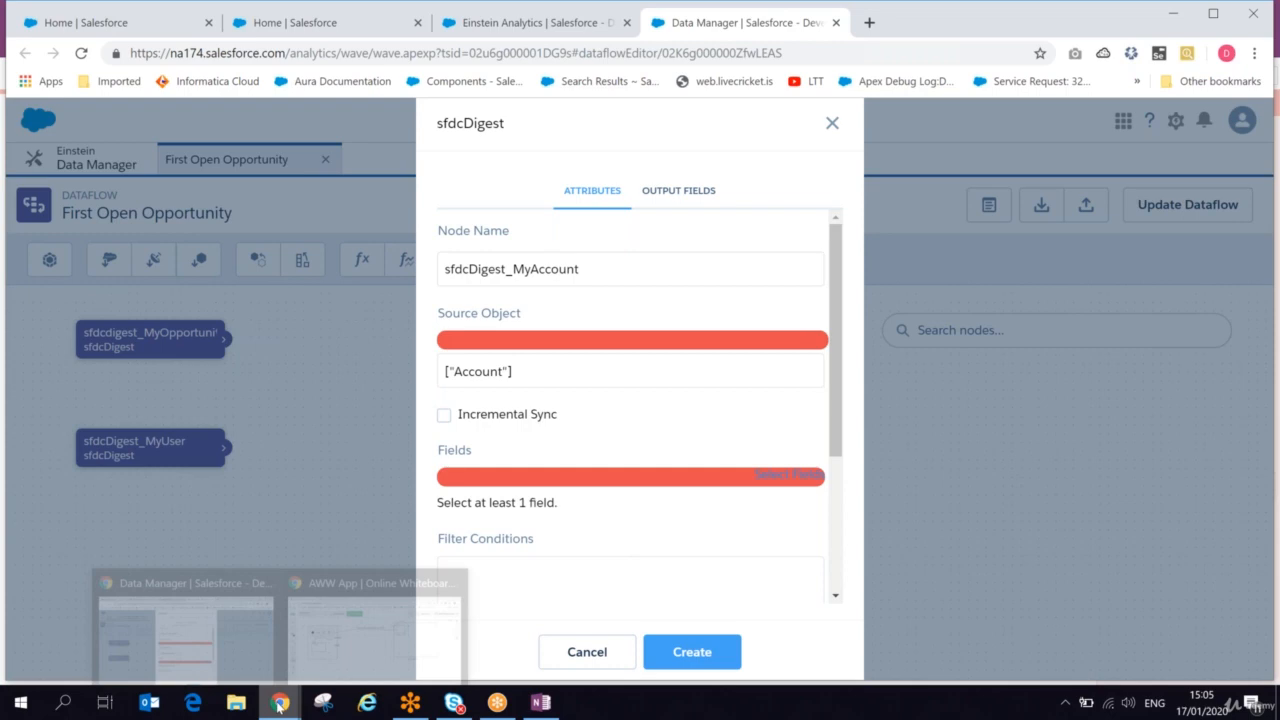
pyautogui.click(347, 627)
pyautogui.click(35, 418)
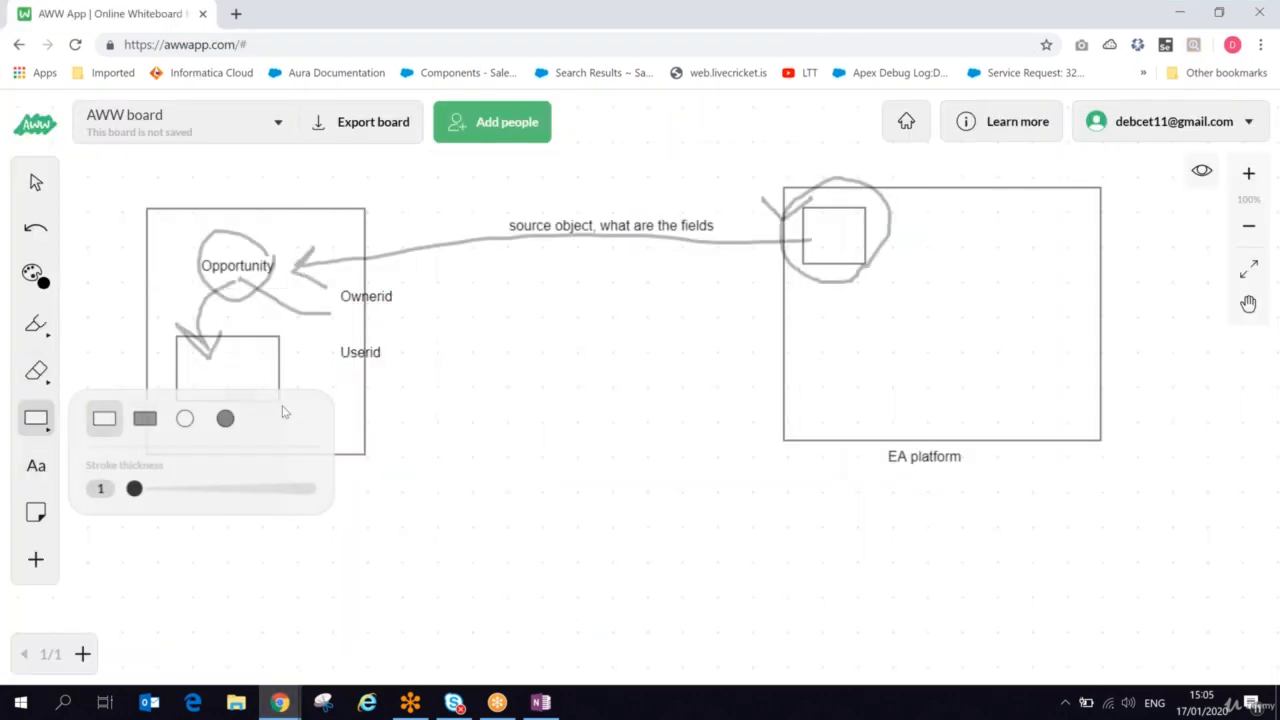
pyautogui.moveTo(434, 304); pyautogui.dragTo(565, 409)
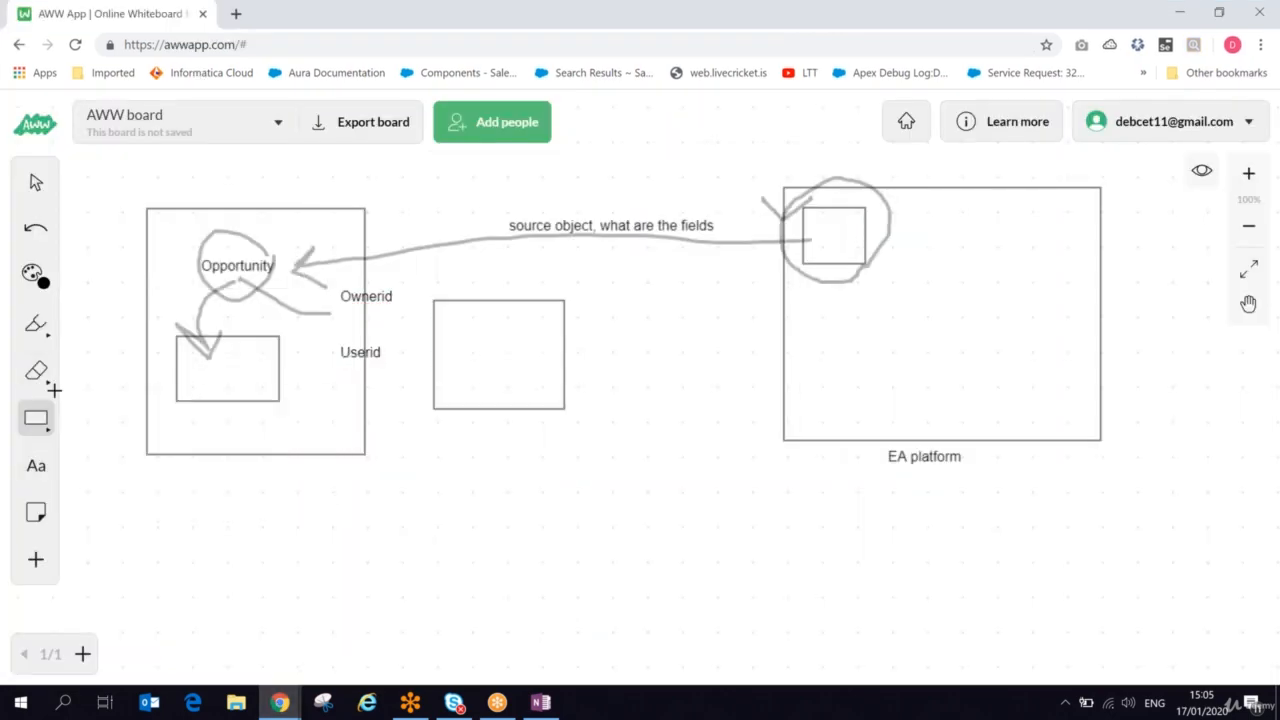
# Draw a freehand line from Opportunity to the new rectangle and label the rectangle "Acc" for Account.
pyautogui.click(33, 328)
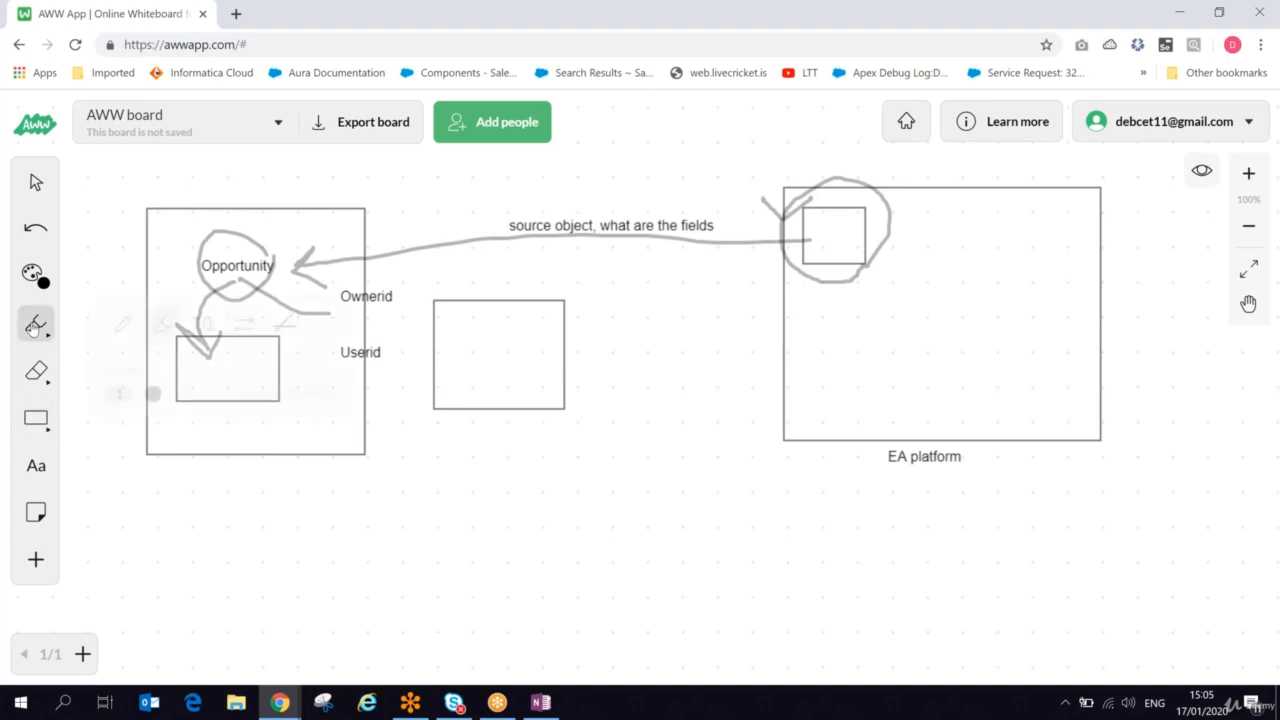
pyautogui.moveTo(261, 272)
pyautogui.mouseDown()
pyautogui.moveTo(343, 326)
pyautogui.moveTo(475, 343)
pyautogui.mouseUp()
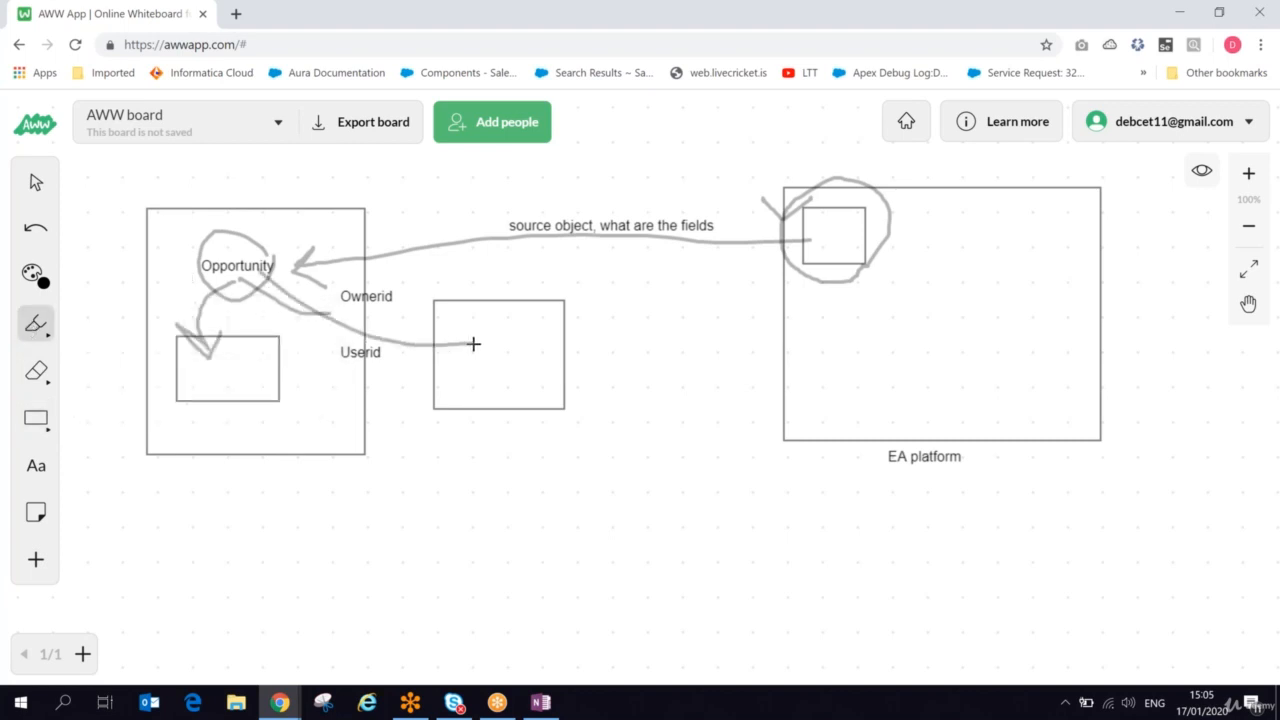
pyautogui.moveTo(463, 456); pyautogui.dragTo(500, 425)
pyautogui.moveTo(468, 419); pyautogui.dragTo(537, 423)
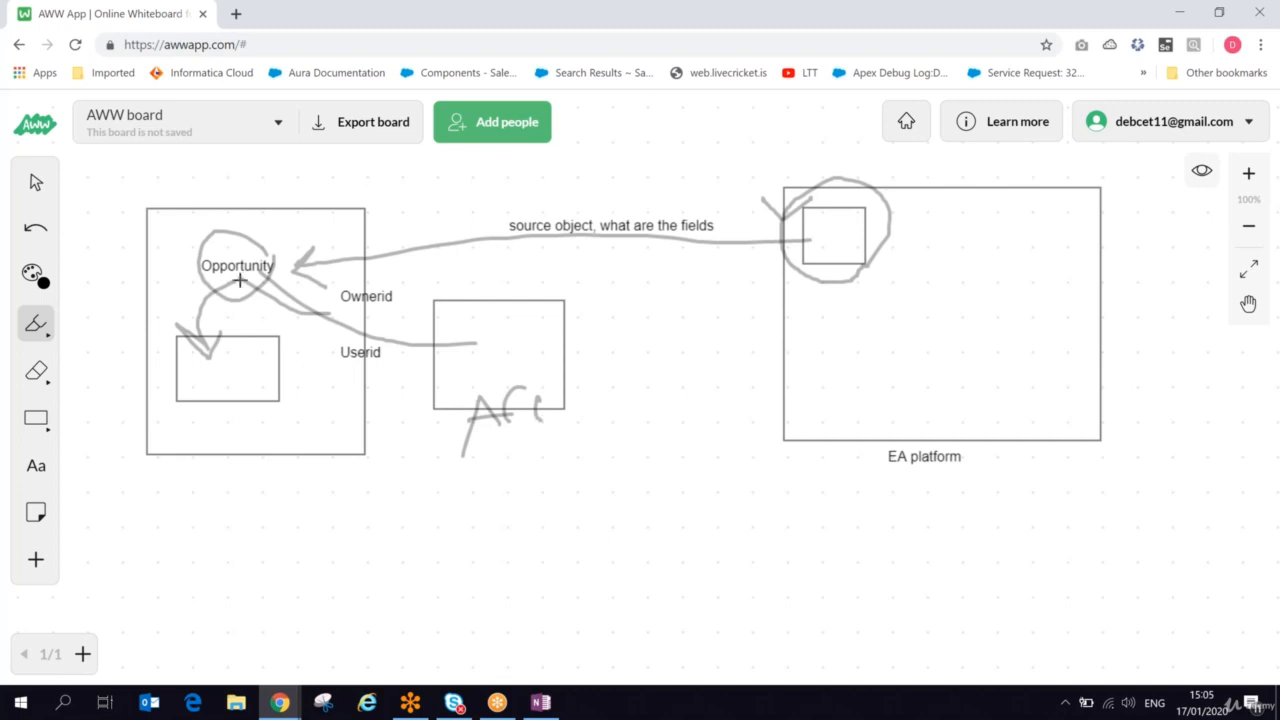
# Write "Id" above Opportunity and on the Account rectangle, then circle that rectangle and add short strokes for its fields.
pyautogui.moveTo(251, 209)
pyautogui.mouseDown()
pyautogui.moveTo(254, 230)
pyautogui.moveTo(291, 210)
pyautogui.mouseUp()
pyautogui.moveTo(628, 303)
pyautogui.mouseDown()
pyautogui.moveTo(457, 306)
pyautogui.moveTo(517, 446)
pyautogui.moveTo(577, 344)
pyautogui.mouseUp()
pyautogui.moveTo(490, 282)
pyautogui.mouseDown()
pyautogui.moveTo(481, 318)
pyautogui.moveTo(516, 305)
pyautogui.mouseUp()
pyautogui.moveTo(523, 279)
pyautogui.mouseDown()
pyautogui.moveTo(520, 343)
pyautogui.moveTo(565, 321)
pyautogui.moveTo(567, 340)
pyautogui.moveTo(597, 347)
pyautogui.mouseUp()
pyautogui.moveTo(547, 388); pyautogui.dragTo(606, 360)
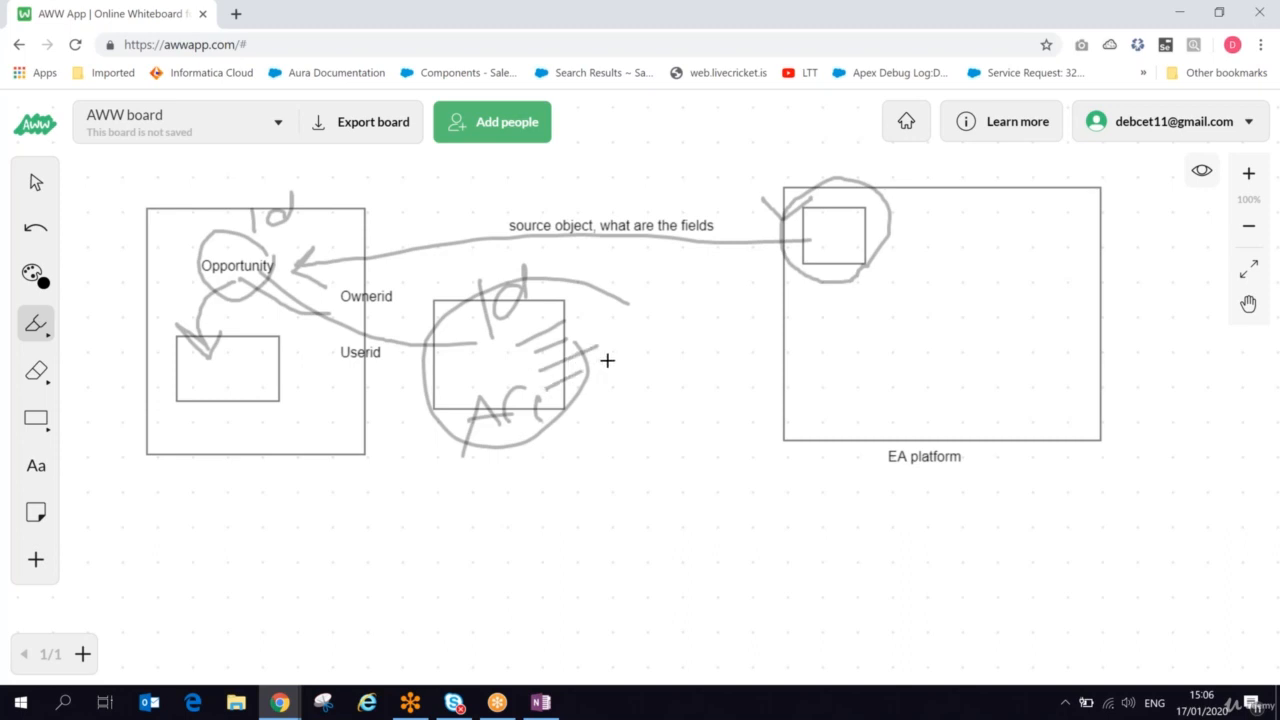
pyautogui.click(1248, 303)
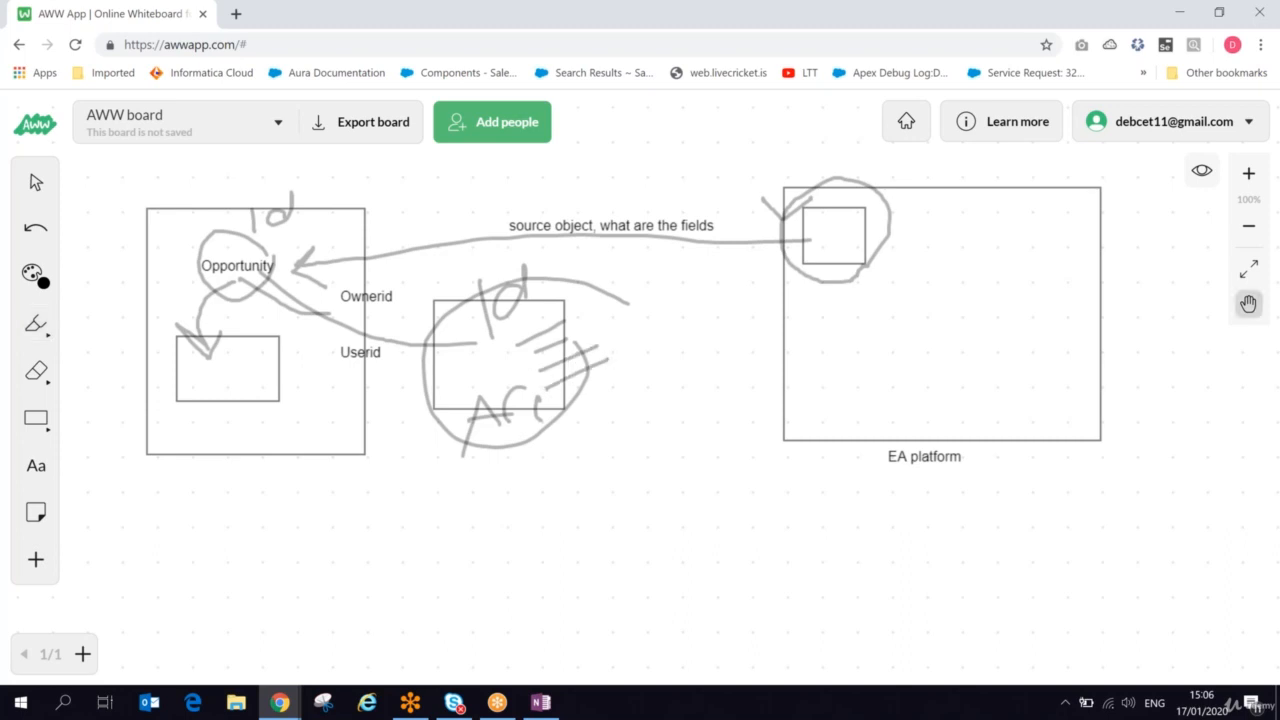
# Switch to Data Manager and select the Id and Name fields for the sfdcDigest_MyAccount node.
pyautogui.hotkey('alt', 'Tab')
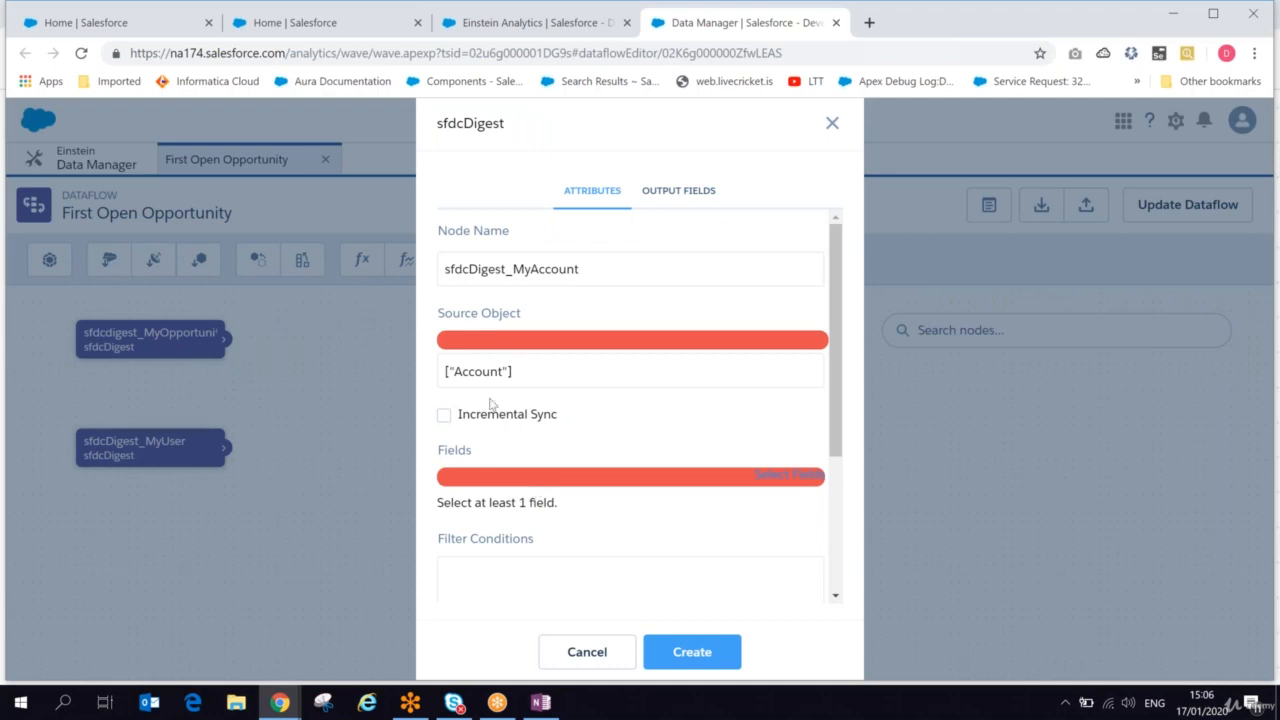
pyautogui.click(585, 478)
pyautogui.write('id')
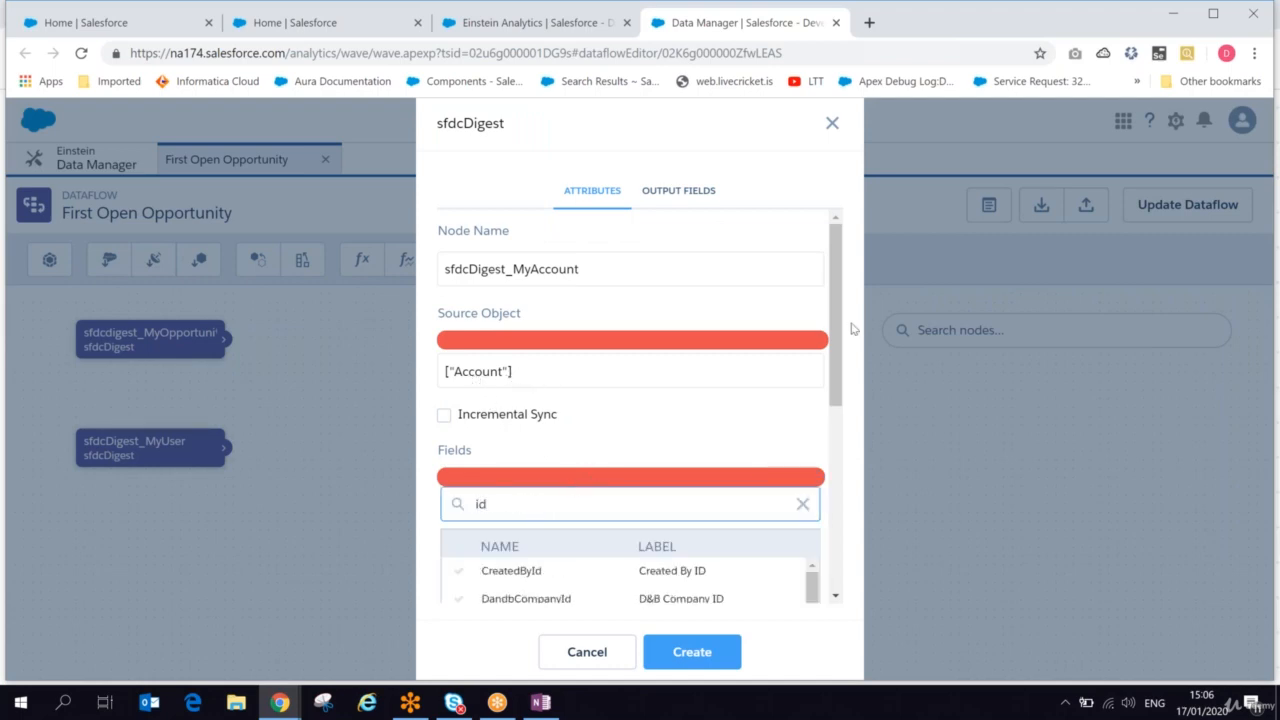
pyautogui.scroll(-1, 840, 365)
pyautogui.scroll(-5, 840, 365)
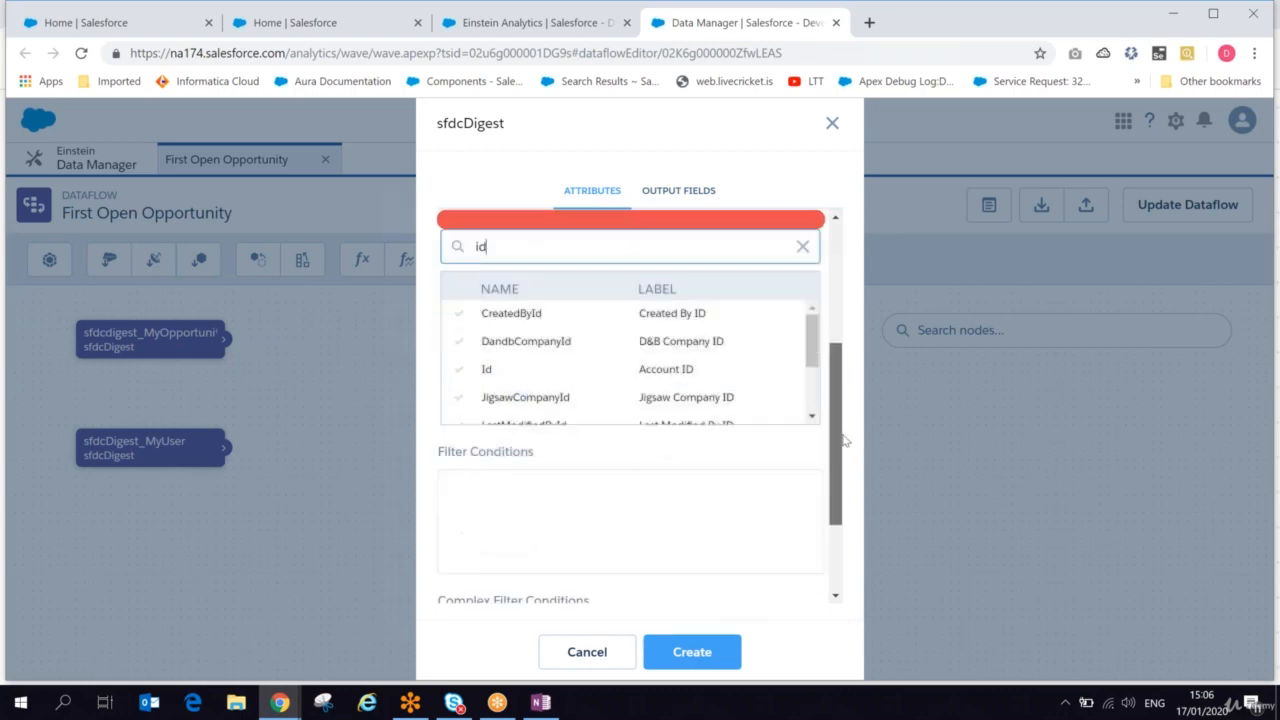
pyautogui.click(686, 364)
pyautogui.doubleClick(486, 240)
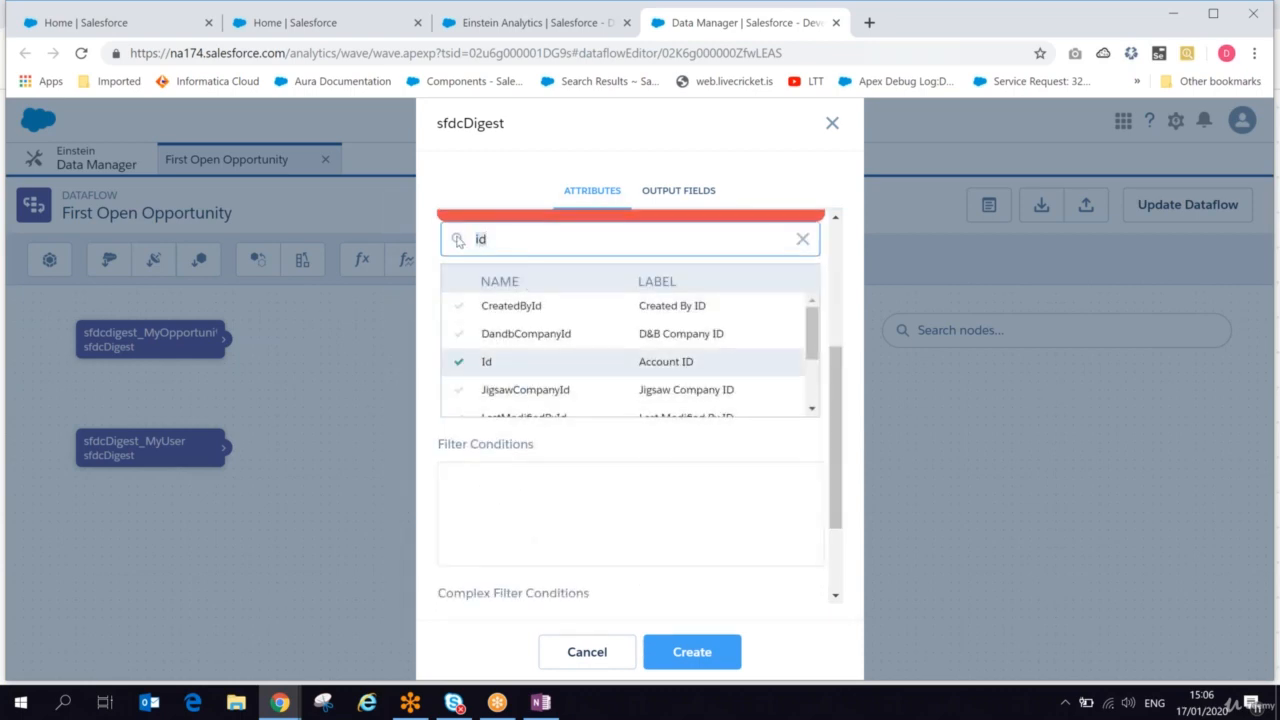
pyautogui.write('name')
pyautogui.click(497, 308)
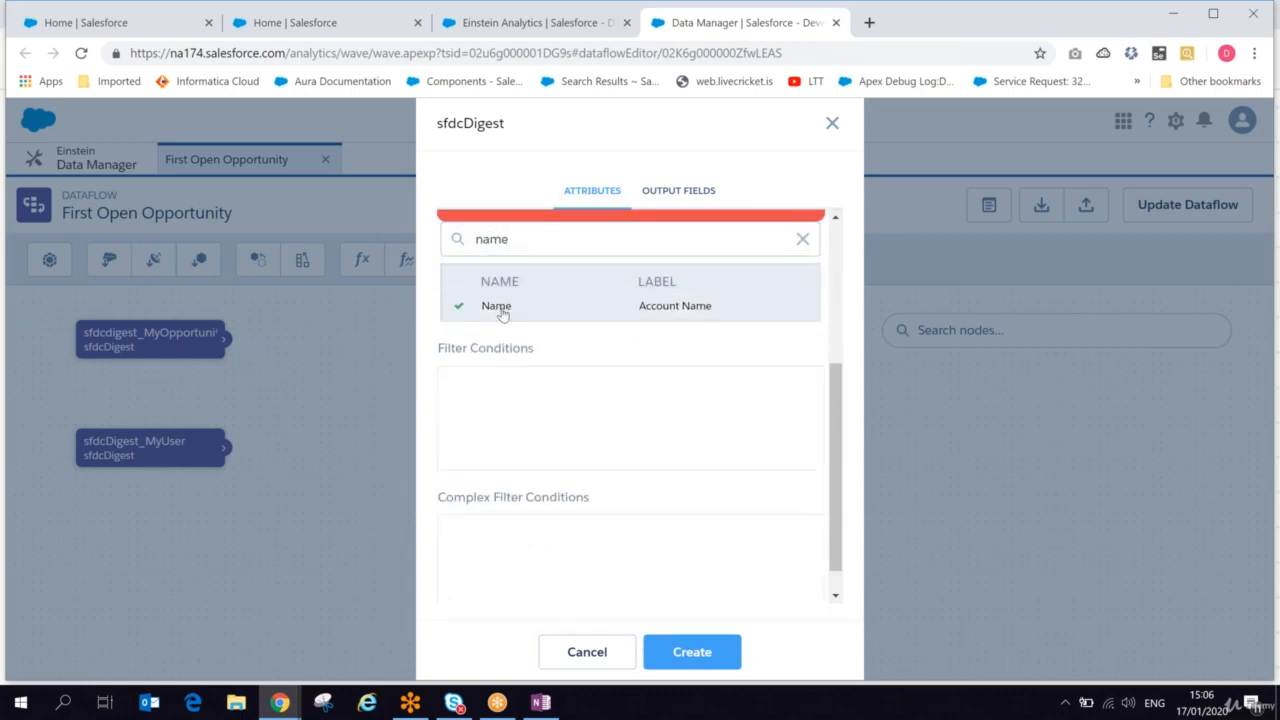
# Add the Rating and Industry fields to the Account node's selection.
pyautogui.doubleClick(505, 240)
pyautogui.write('rat')
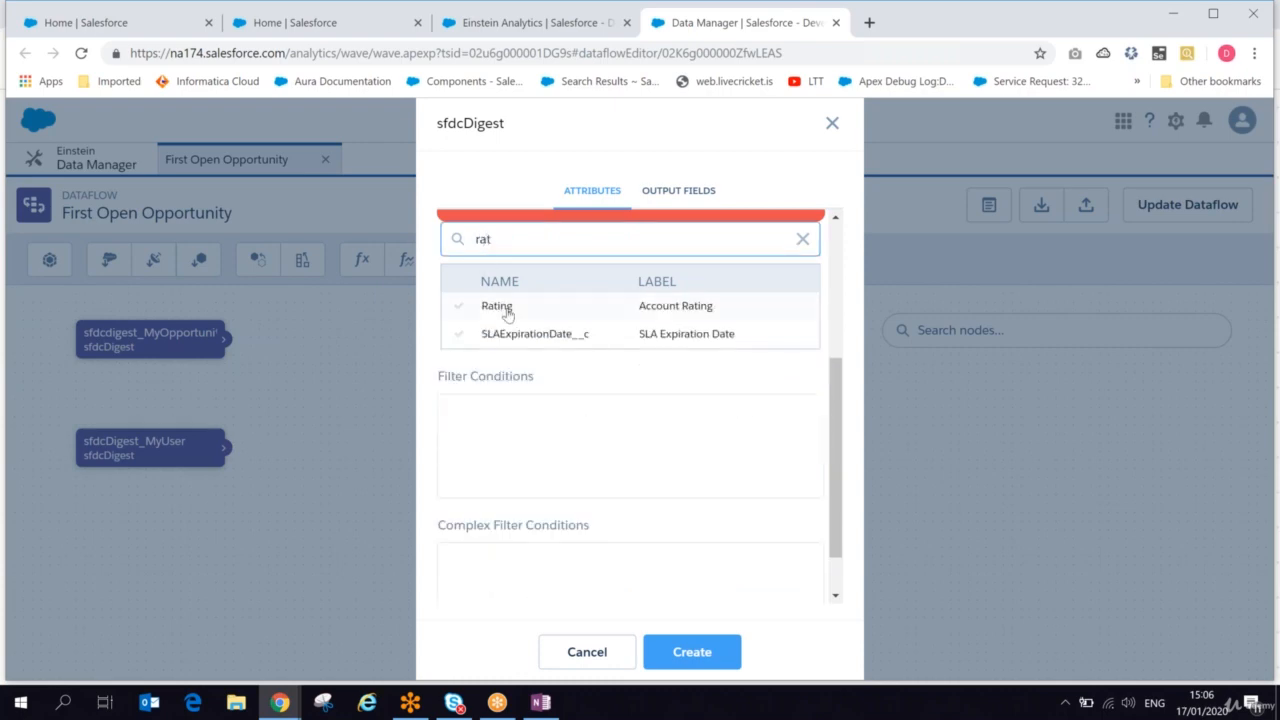
pyautogui.click(508, 312)
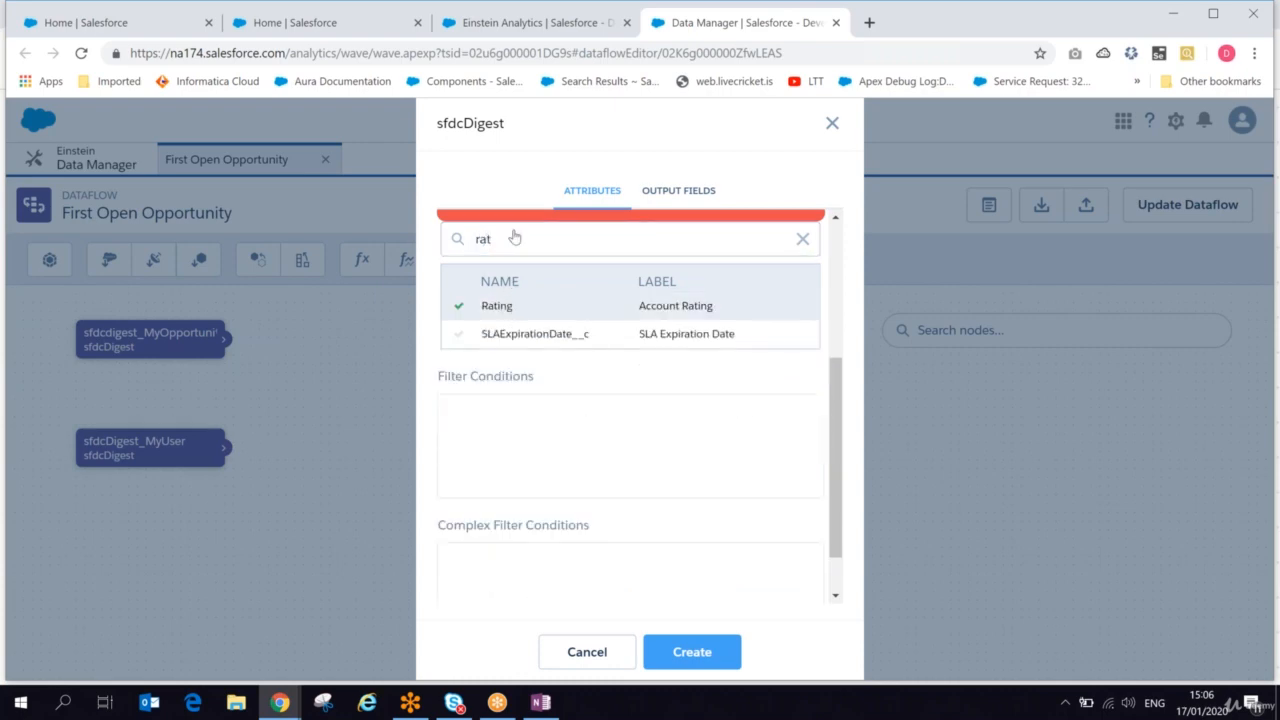
pyautogui.doubleClick(485, 239)
pyautogui.write('ind')
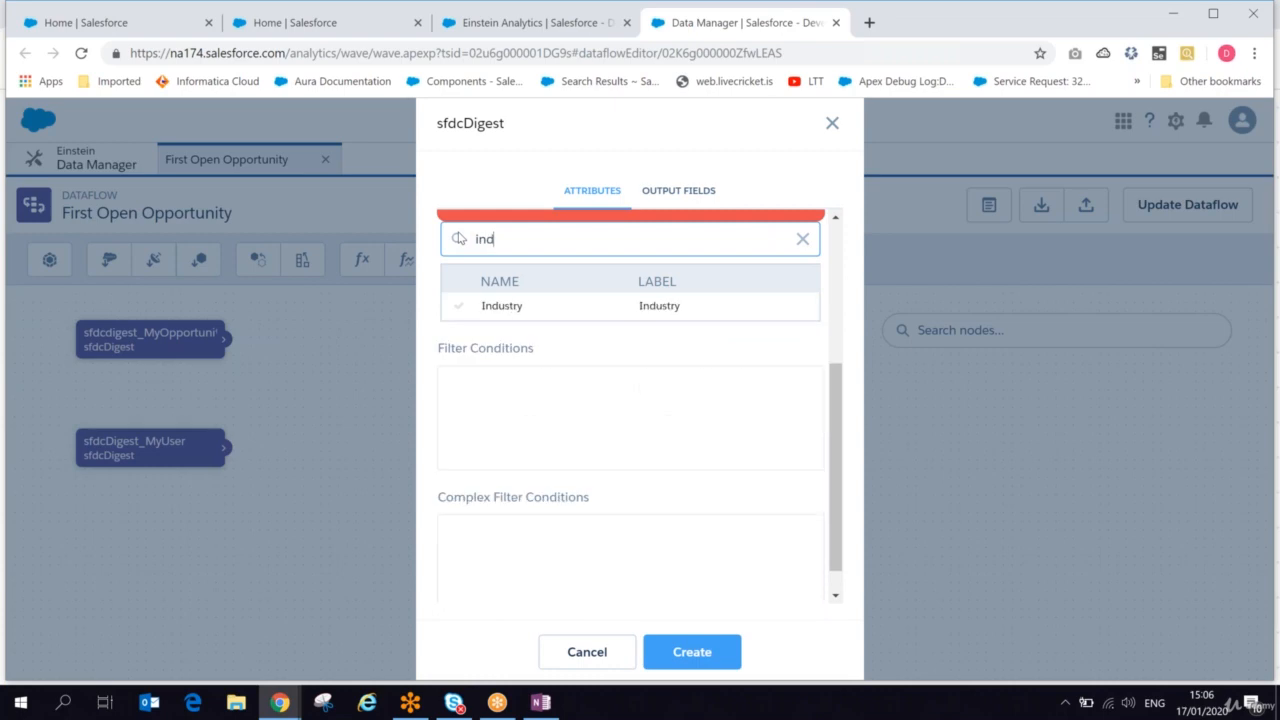
pyautogui.click(550, 307)
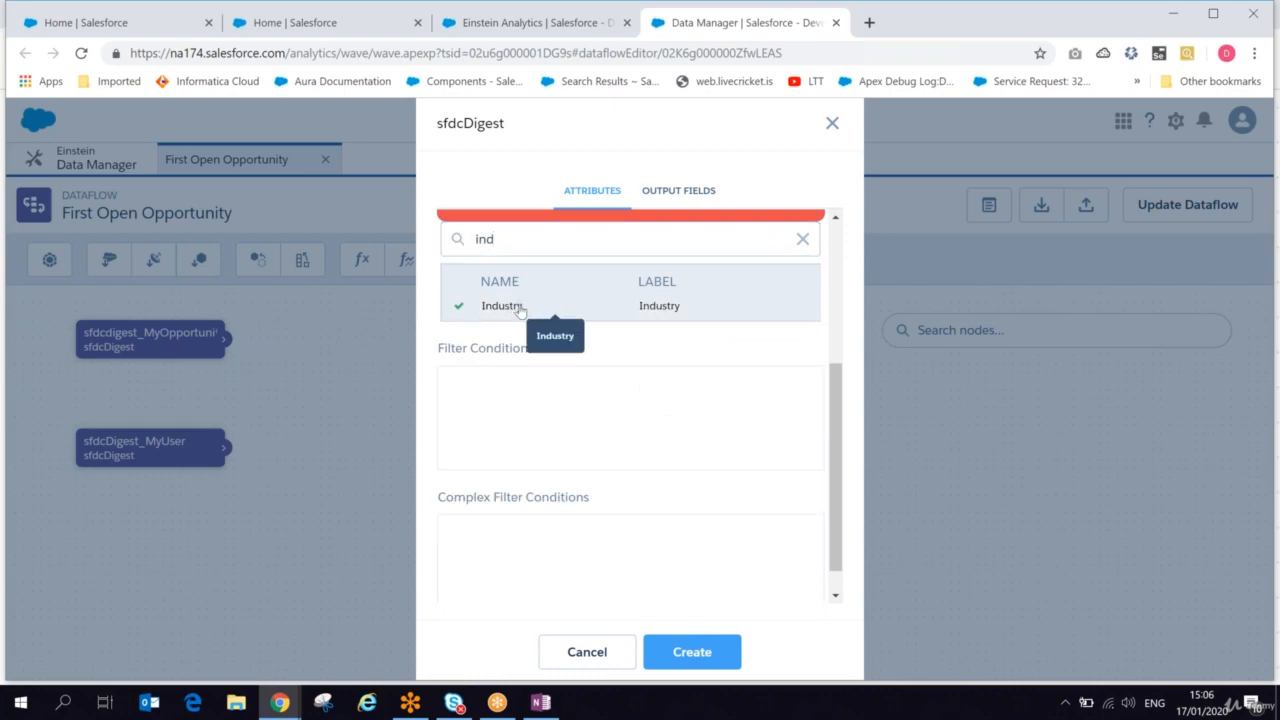
# Check the Account node's output fields and create the sfdcDigest_MyAccount node.
pyautogui.click(679, 191)
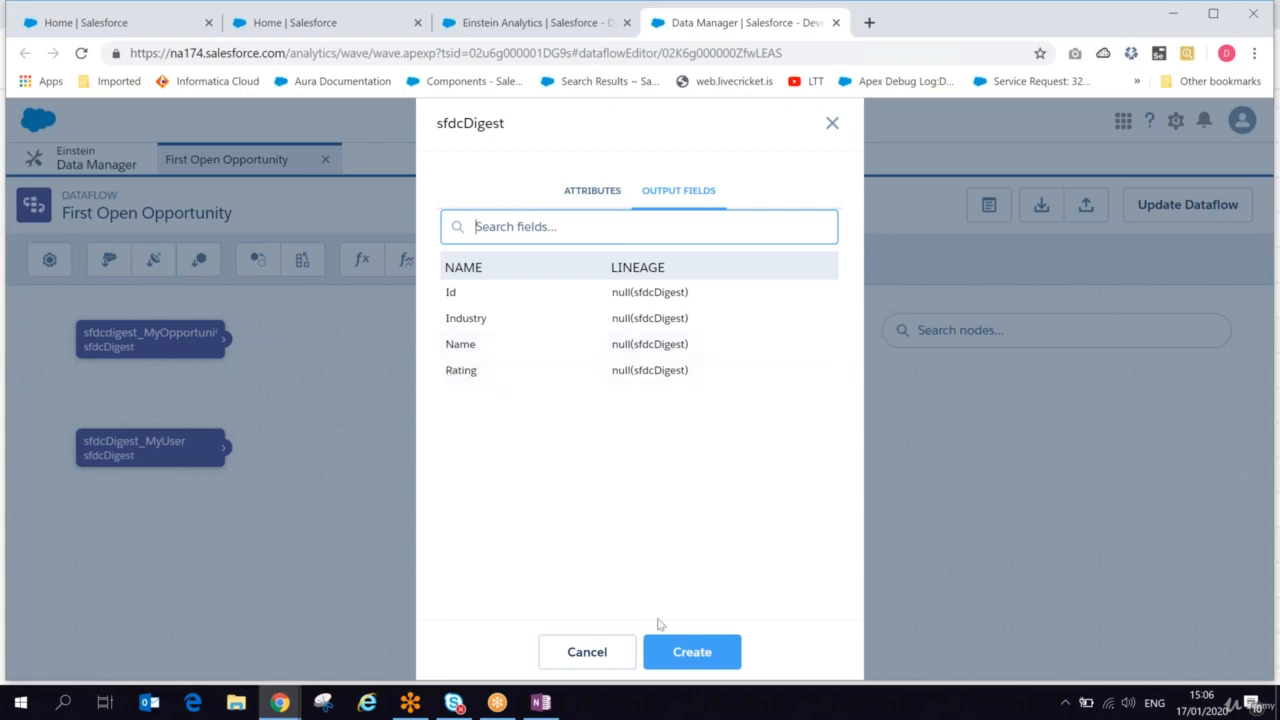
pyautogui.click(677, 658)
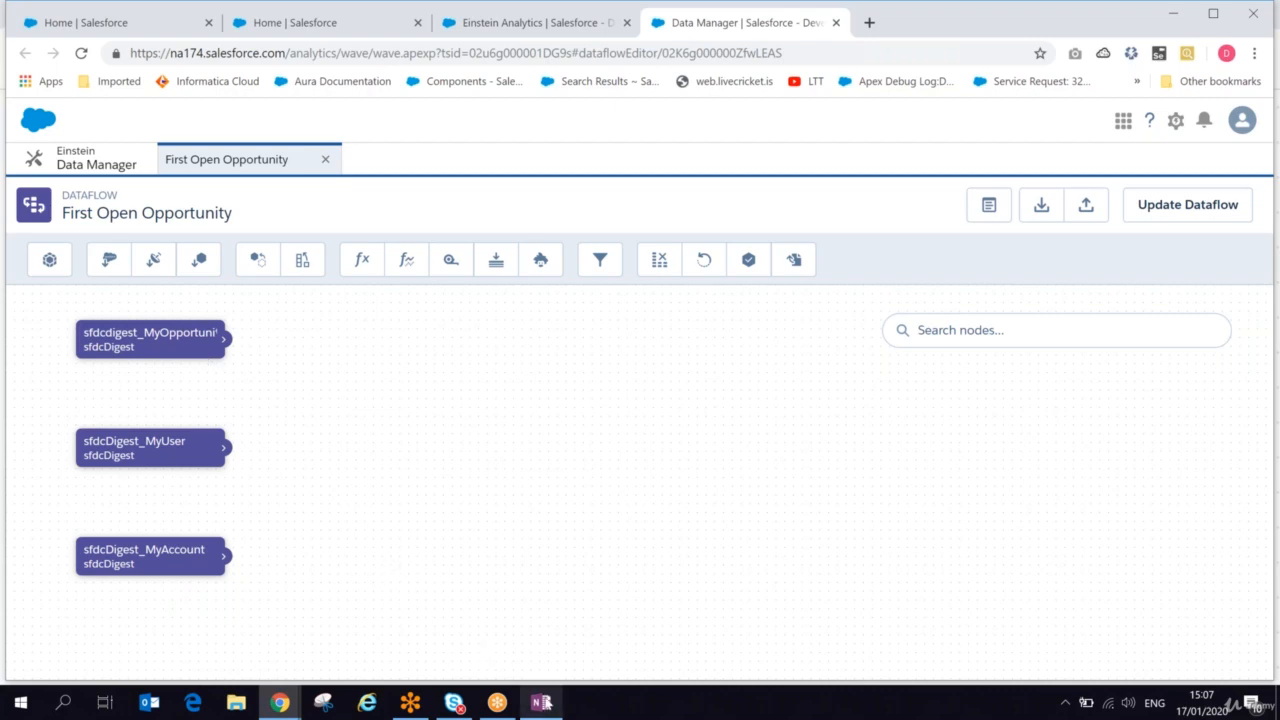
# Switch to OneNote and review the filter requirement: only not closed lost and amount >0.
pyautogui.click(542, 703)
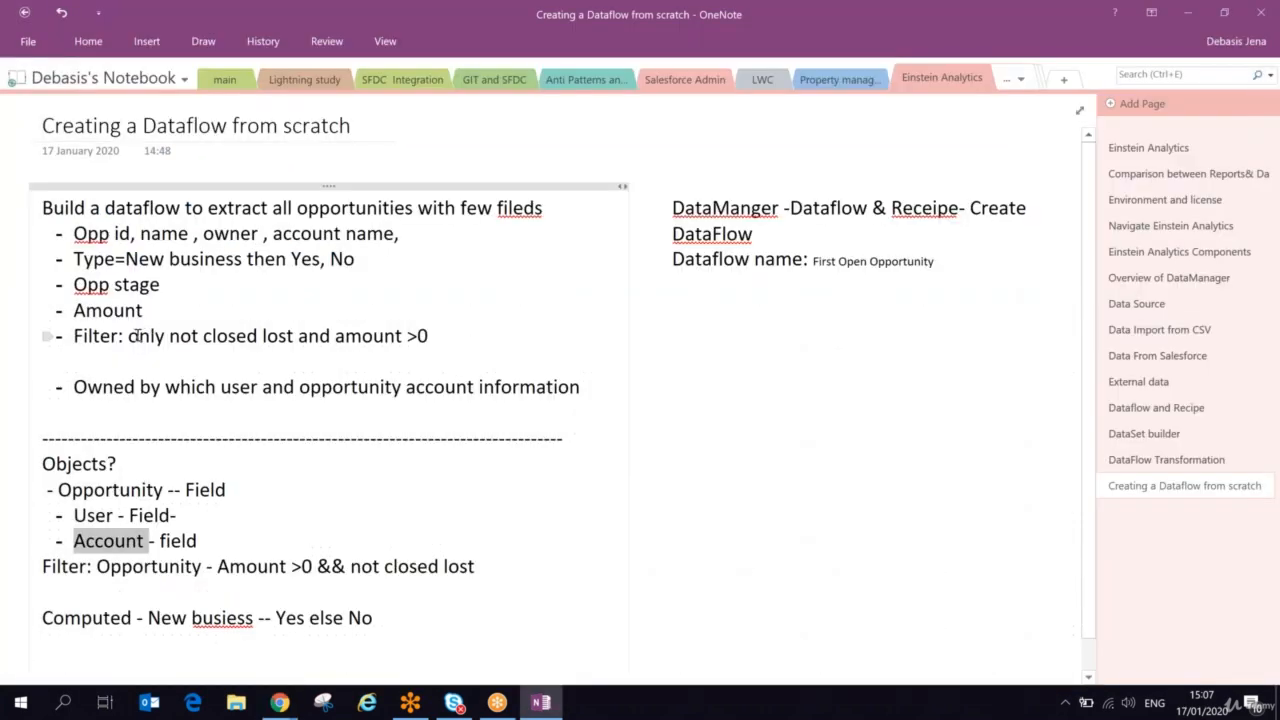
pyautogui.moveTo(129, 336); pyautogui.dragTo(298, 338)
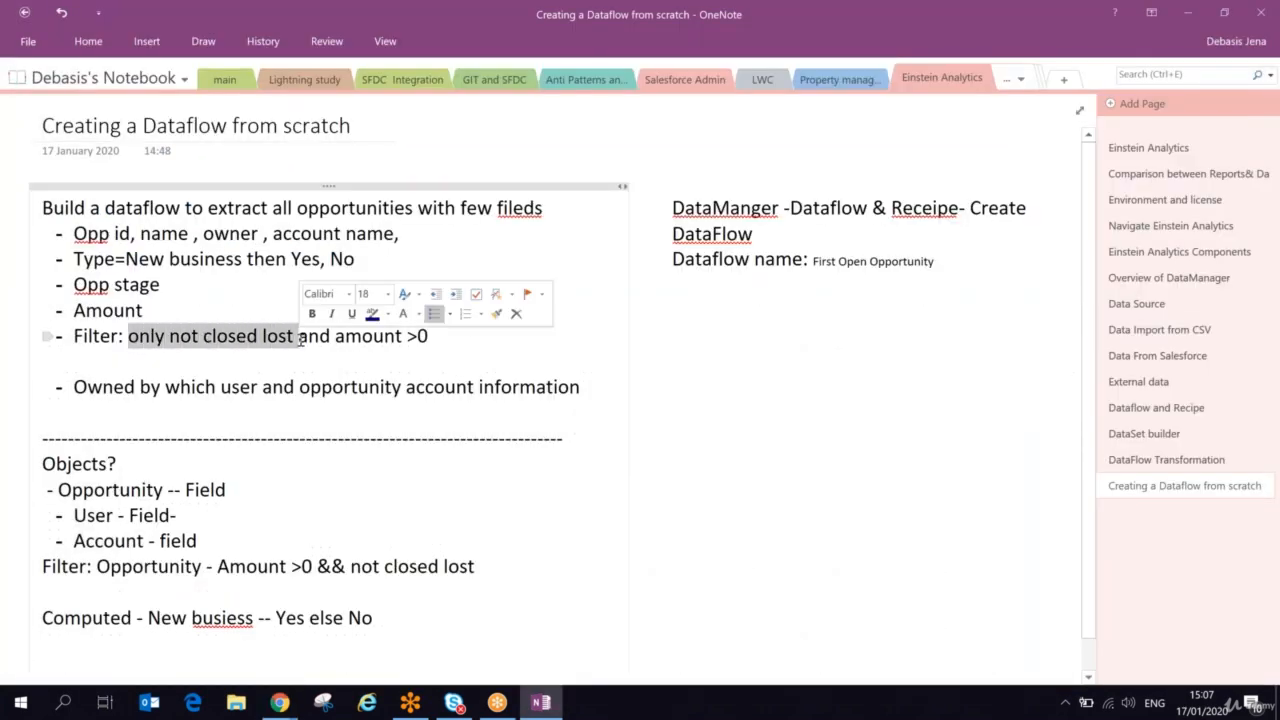
pyautogui.click(354, 344)
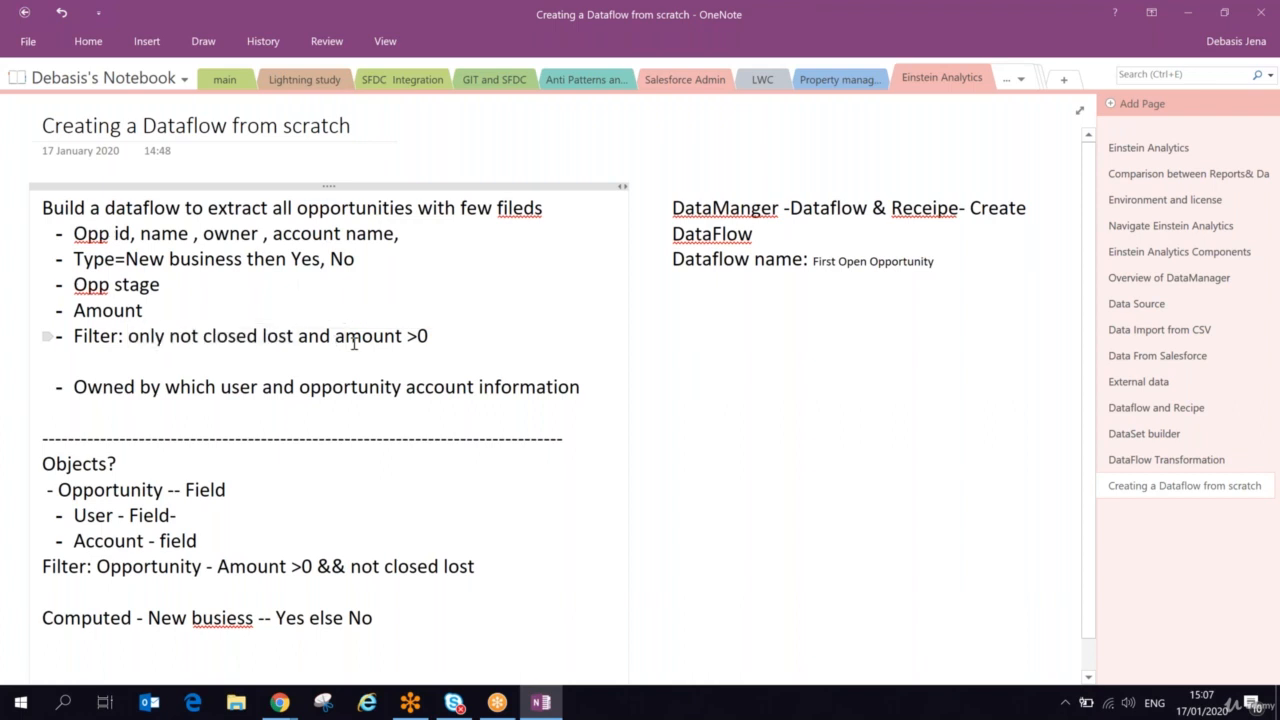
# Switch back to the browser and list all datasets in Analytics Studio.
pyautogui.click(280, 703)
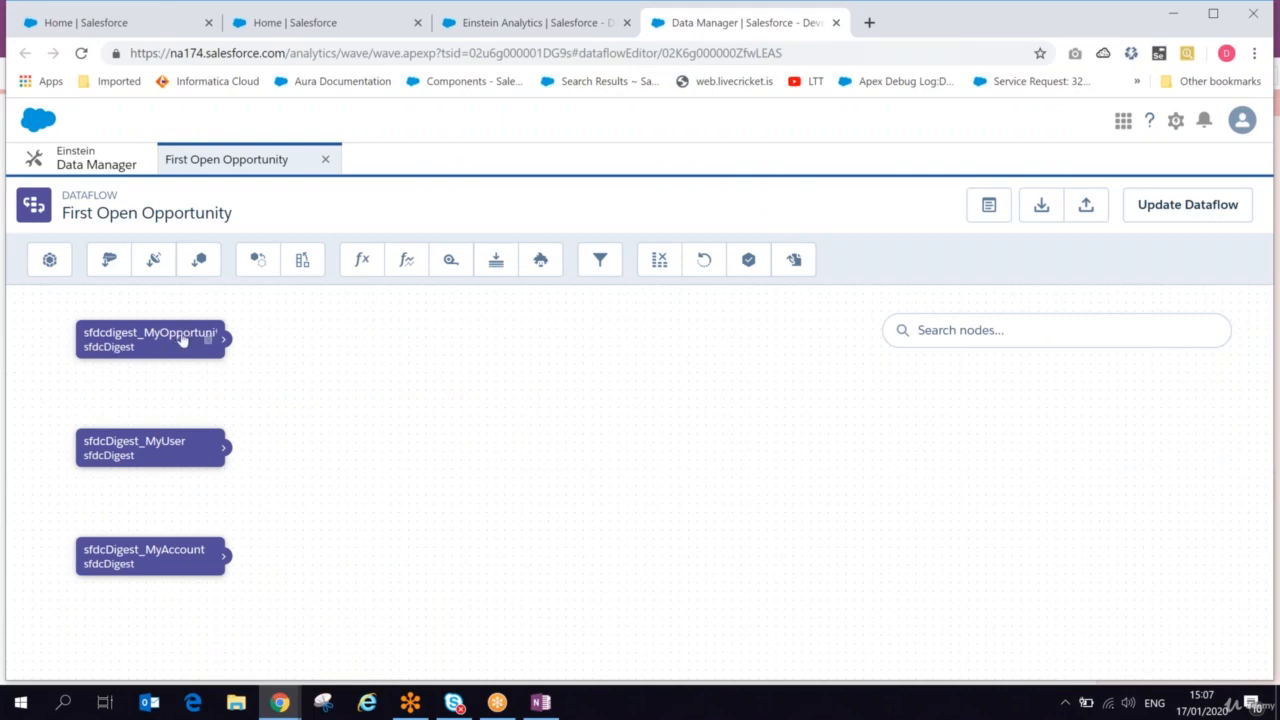
pyautogui.click(538, 35)
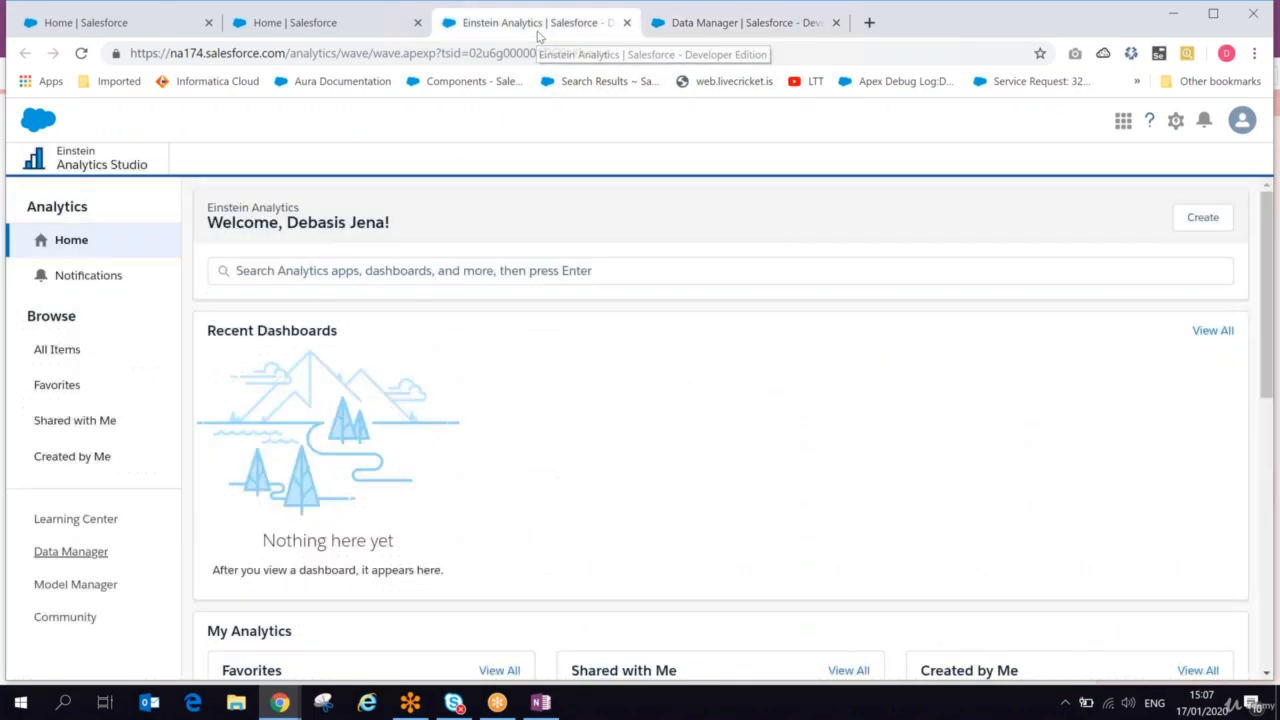
pyautogui.click(88, 358)
pyautogui.click(565, 337)
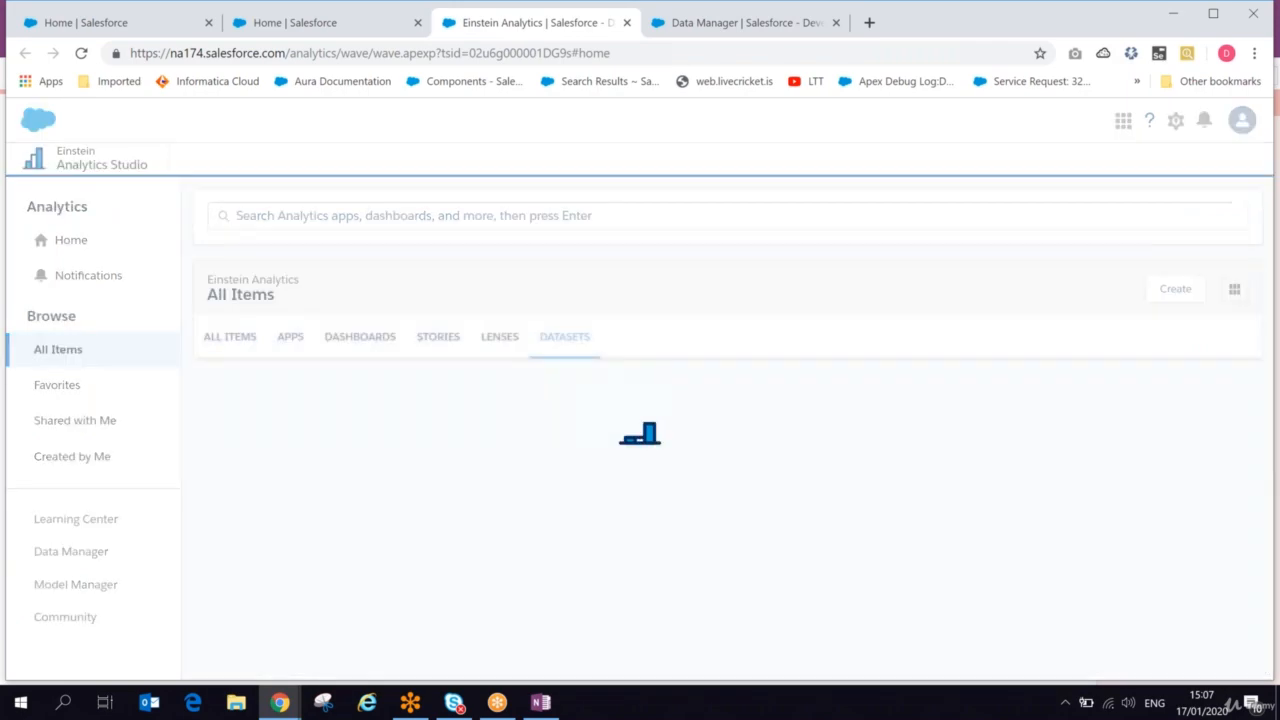
# Examine each node's input and output rows in the latest Open Opportunity job in Data Manager, and return to the First Open Opportunity dataflow.
pyautogui.click(71, 551)
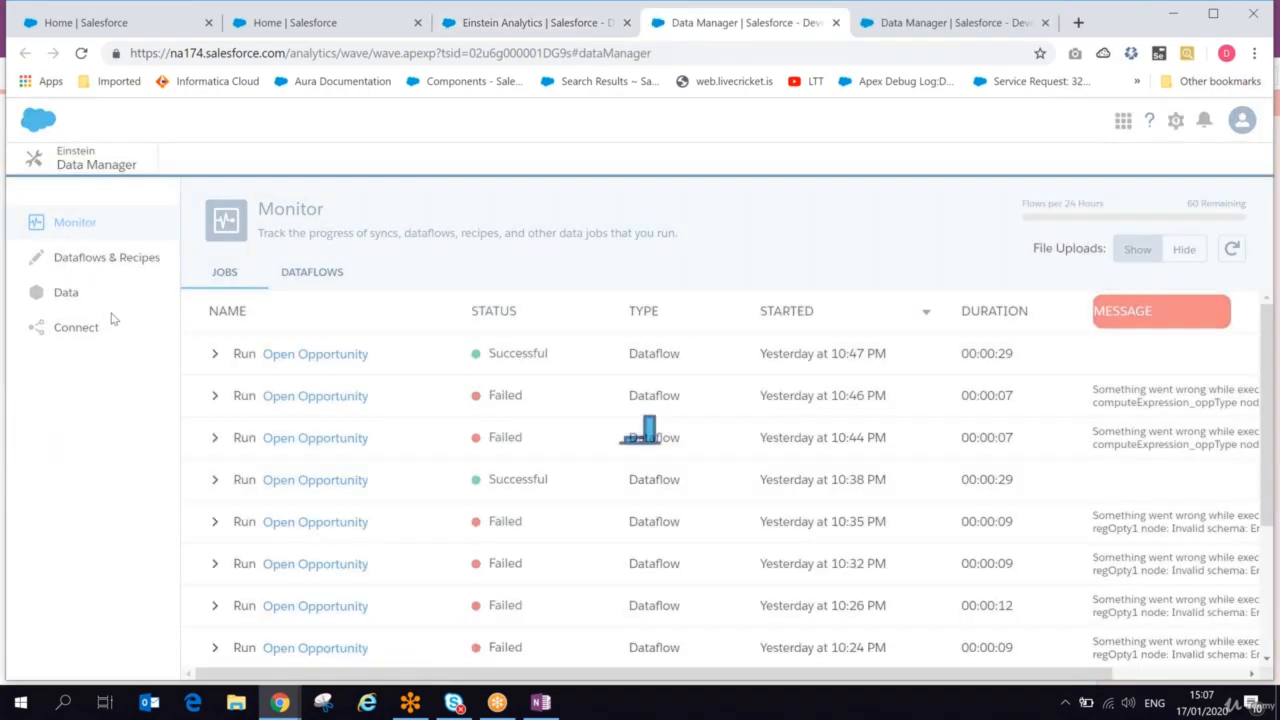
pyautogui.click(214, 354)
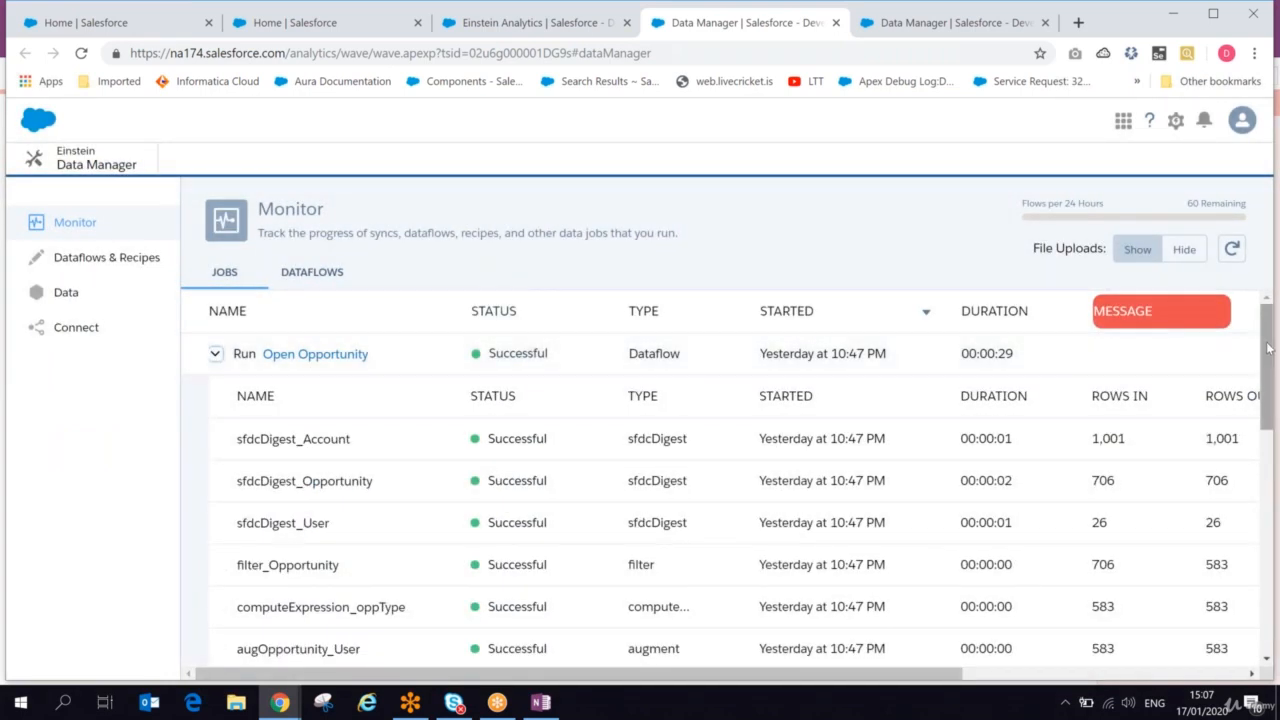
pyautogui.moveTo(1267, 345); pyautogui.dragTo(1271, 373)
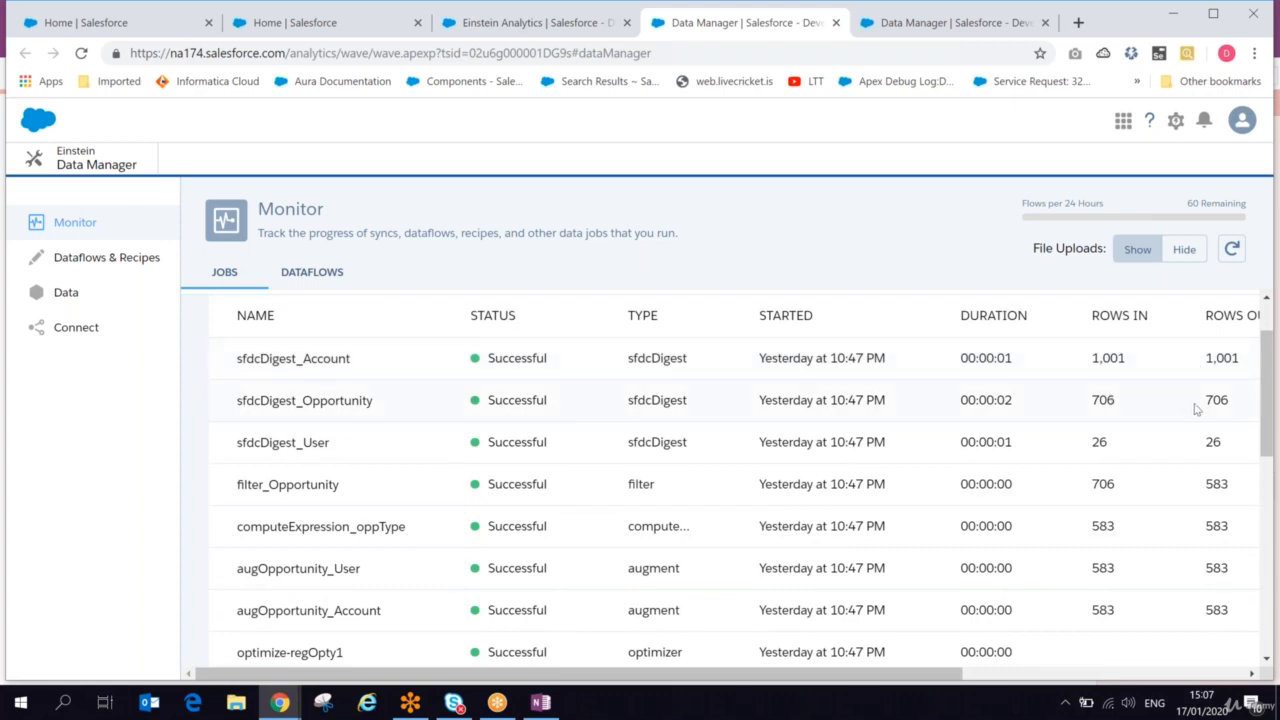
pyautogui.moveTo(1203, 405); pyautogui.dragTo(1229, 402)
pyautogui.click(1108, 485)
pyautogui.click(548, 38)
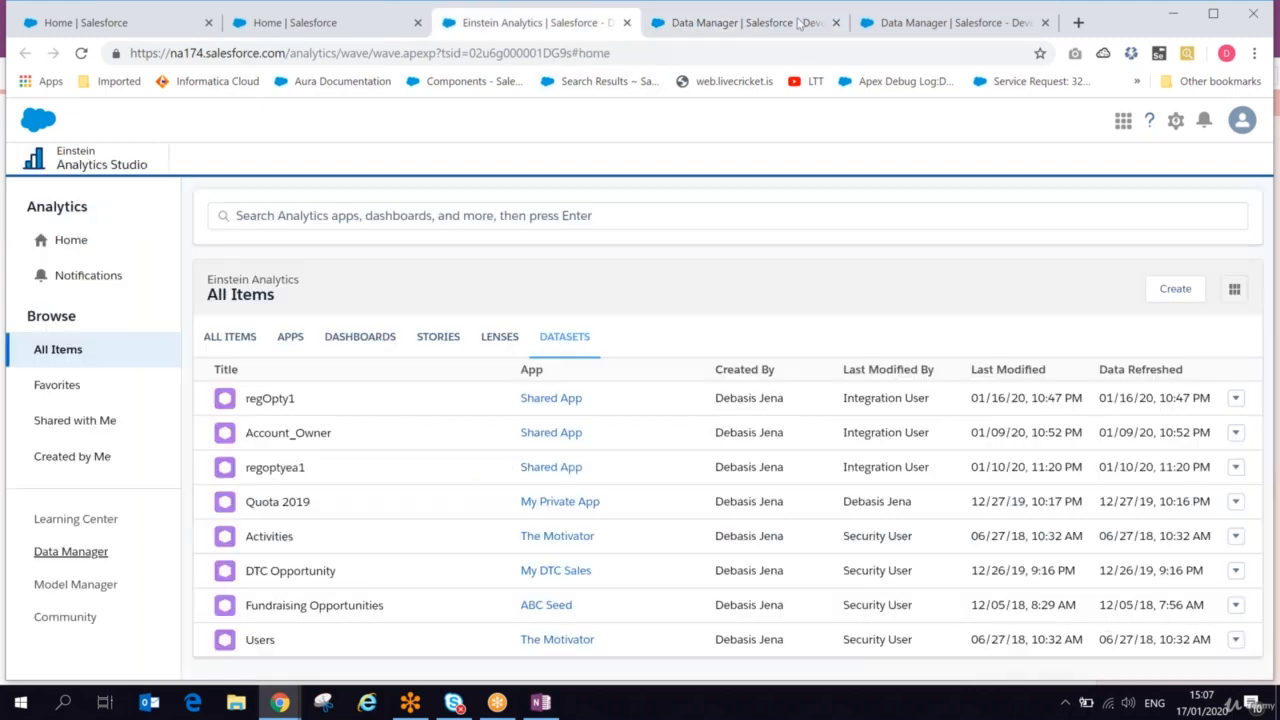
pyautogui.click(887, 36)
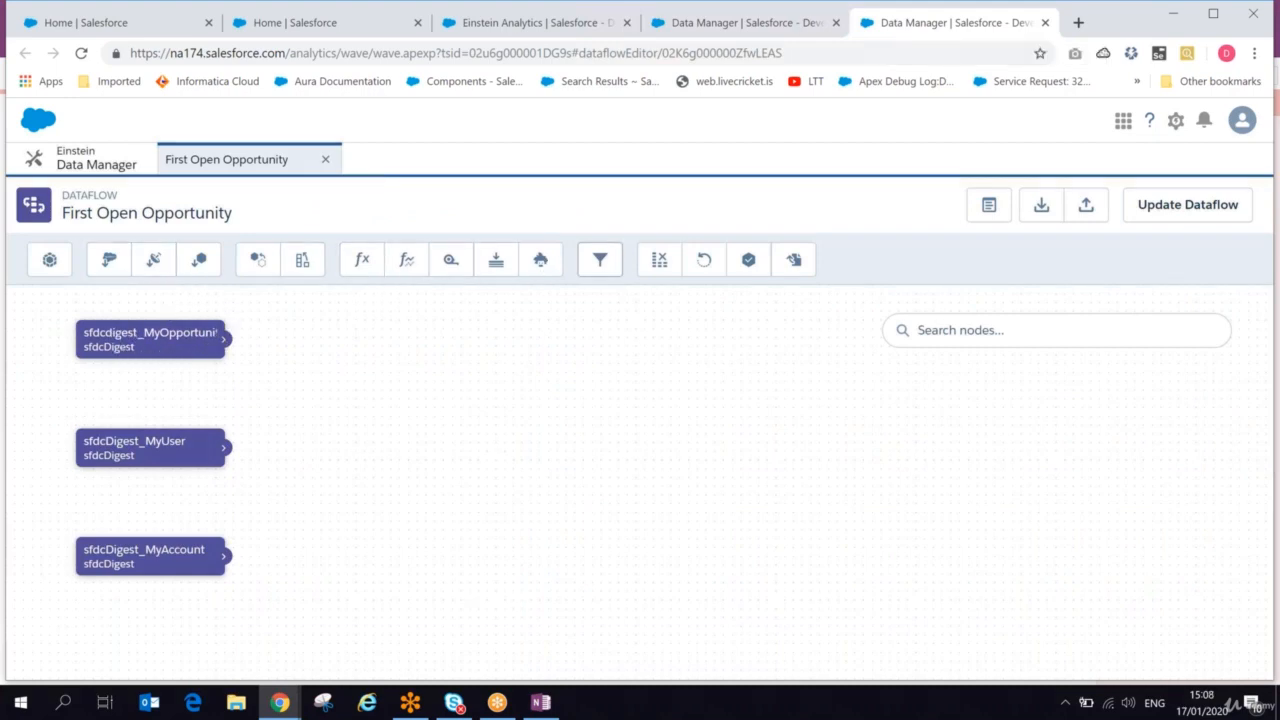
# Start a new filter node in the First Open Opportunity dataflow and name it filter_MyOpportunity.
pyautogui.click(598, 262)
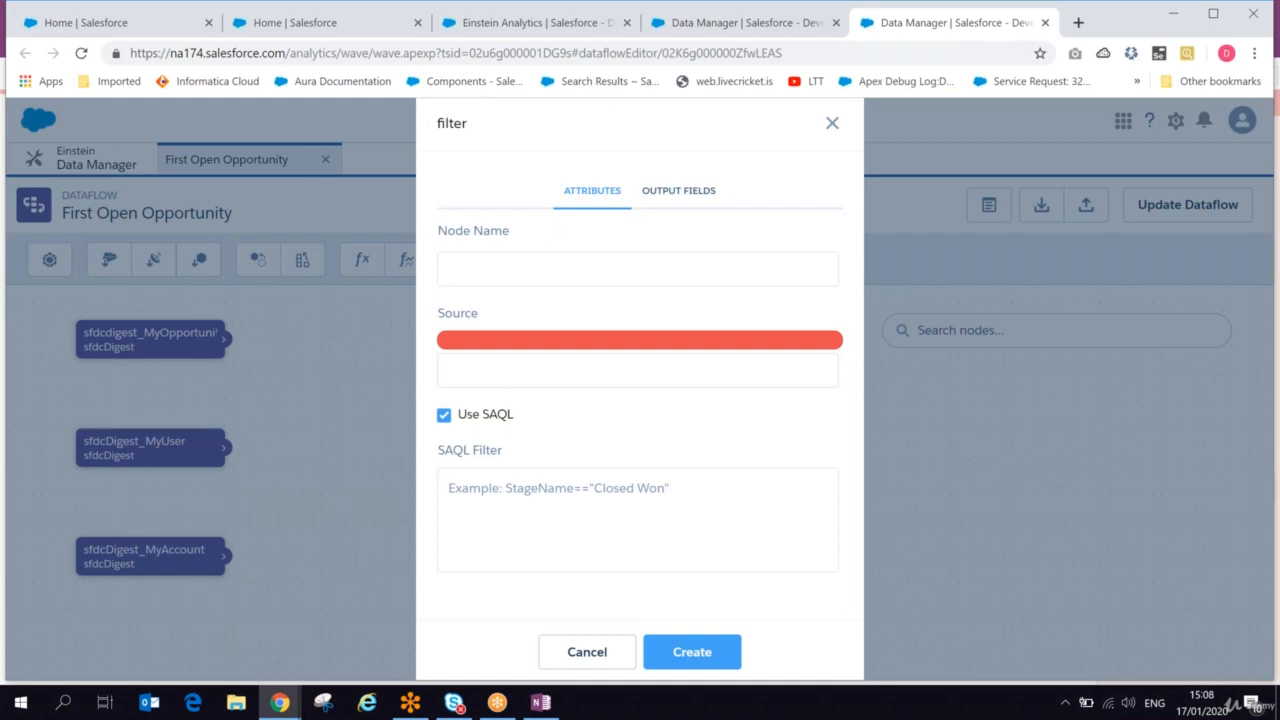
pyautogui.click(559, 263)
pyautogui.write('filter_MyOpportunity')
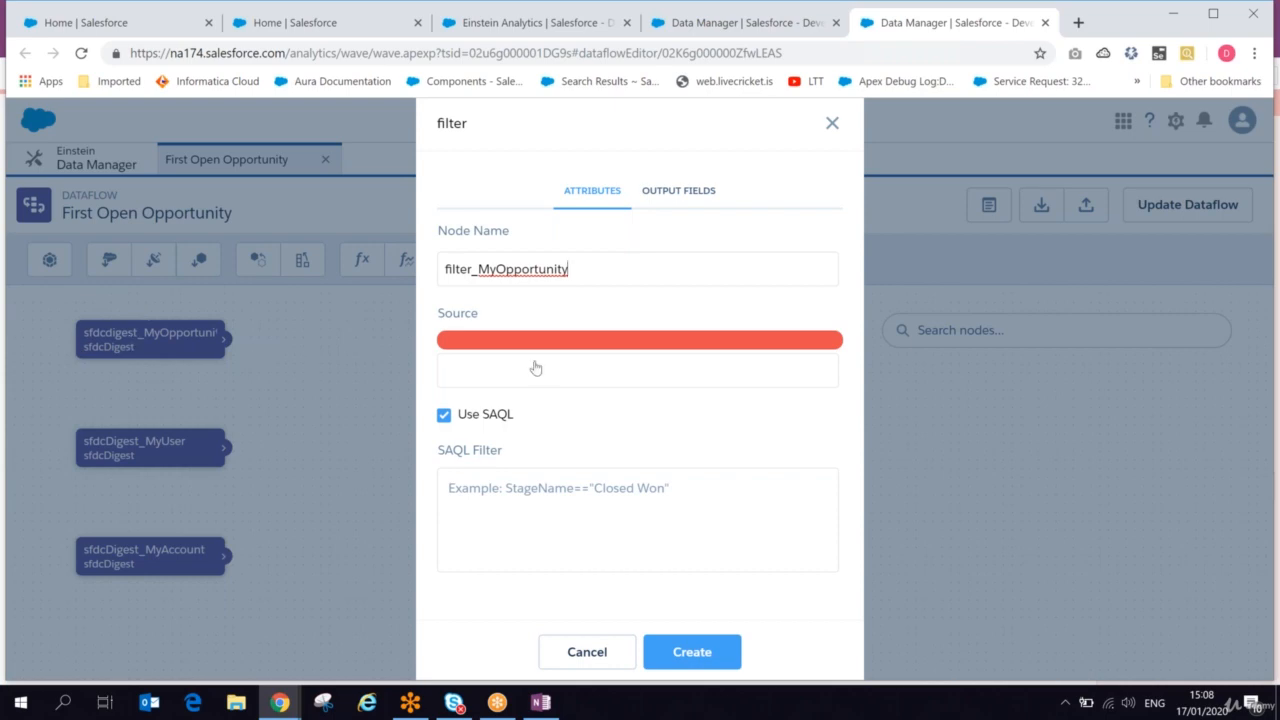
# Switch to the AWW whiteboard to review the Opportunity and EA platform sketch, and return to the filter settings.
pyautogui.hotkey('alt', 'Tab')
pyautogui.press('Tab')
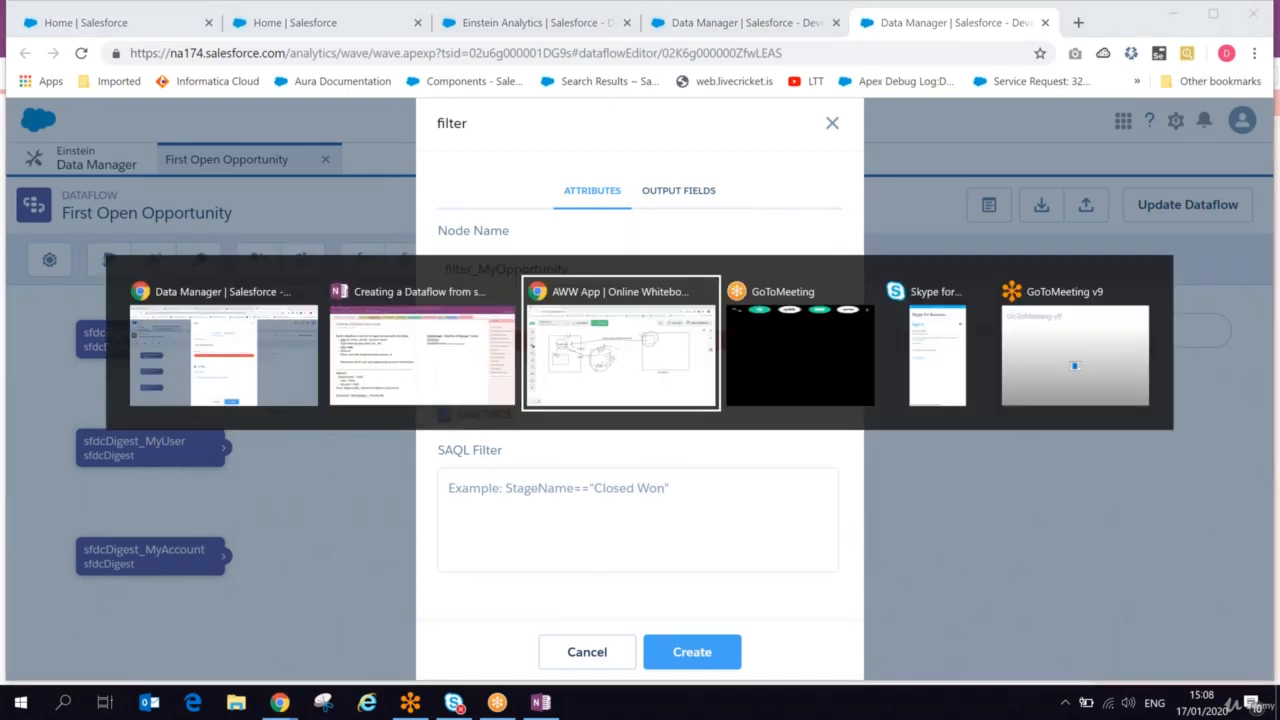
pyautogui.moveTo(824, 244); pyautogui.dragTo(822, 233)
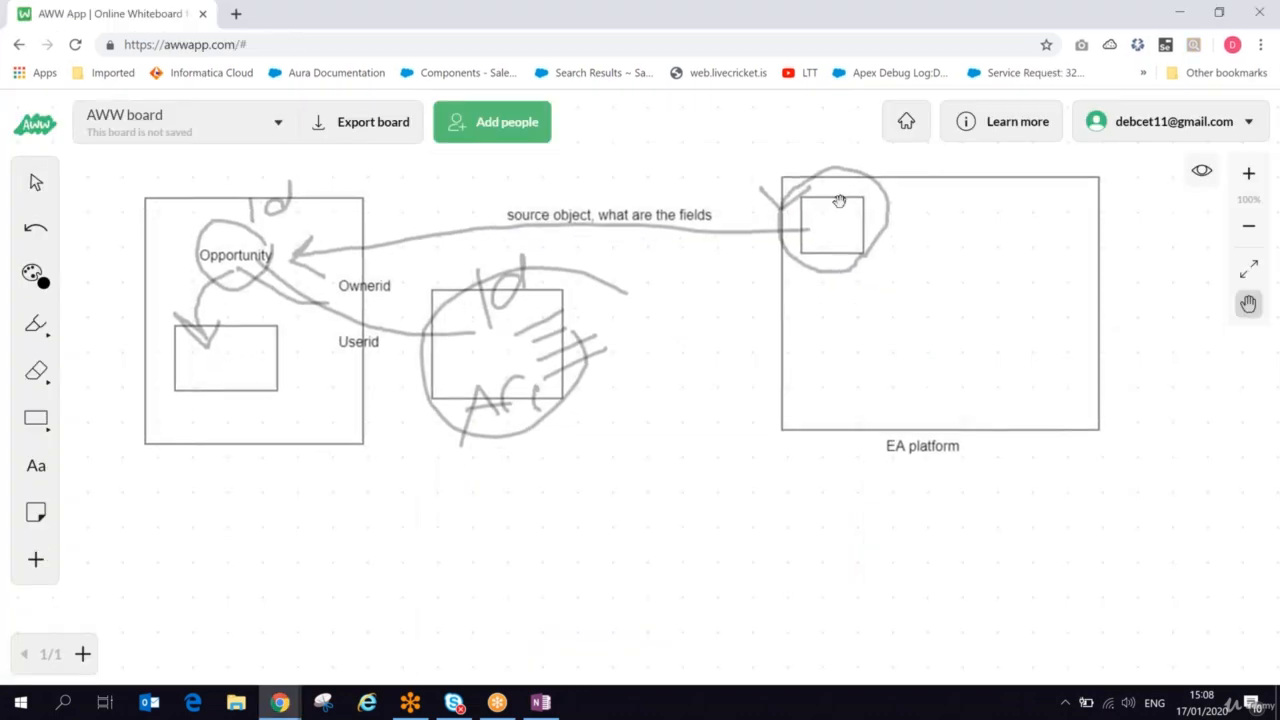
pyautogui.hotkey('alt', 'Tab')
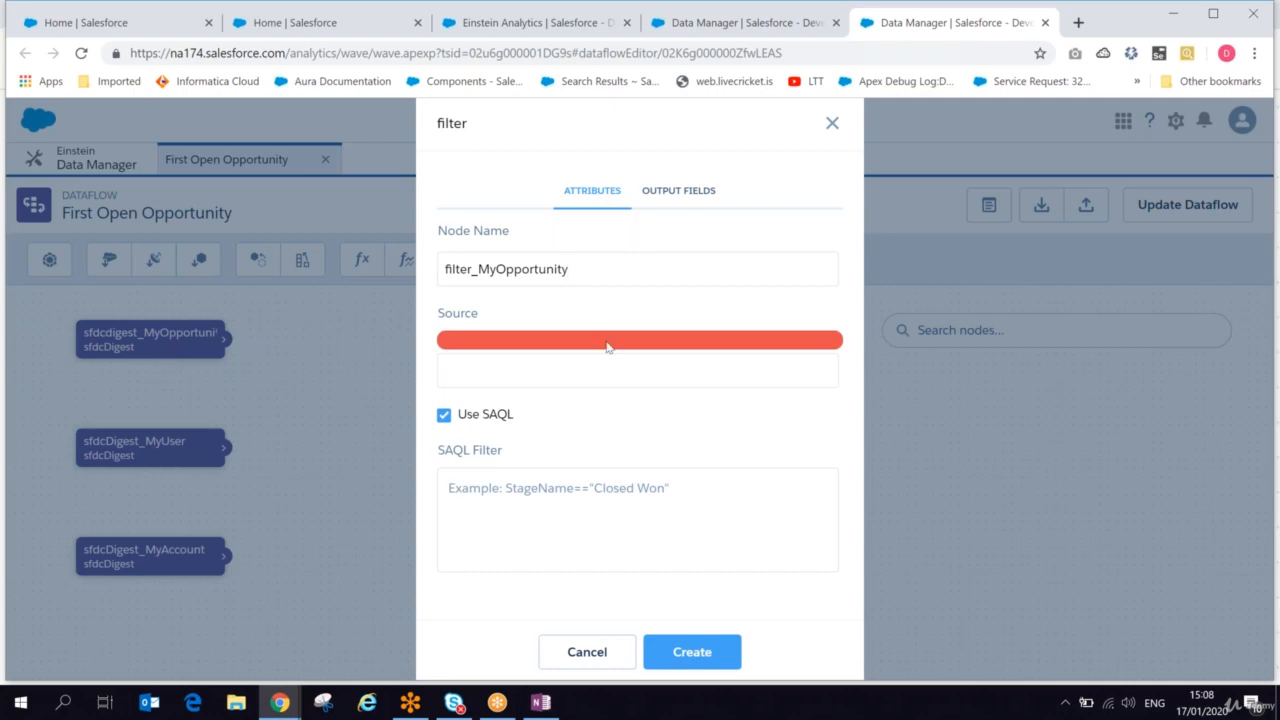
# Compare the rows of the sfdcDigest_Opportunity and filter_Opportunity jobs in the Data Manager monitor, and return to the filter settings.
pyautogui.click(694, 22)
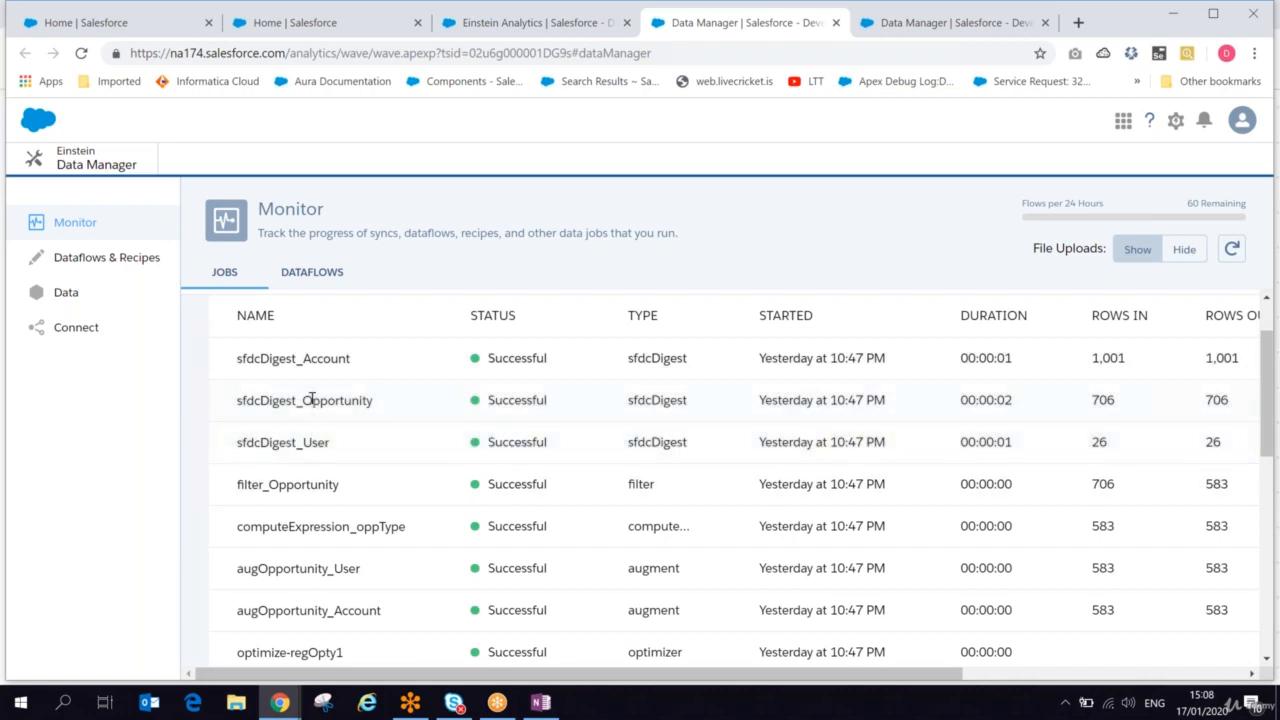
pyautogui.moveTo(312, 398); pyautogui.dragTo(1220, 395)
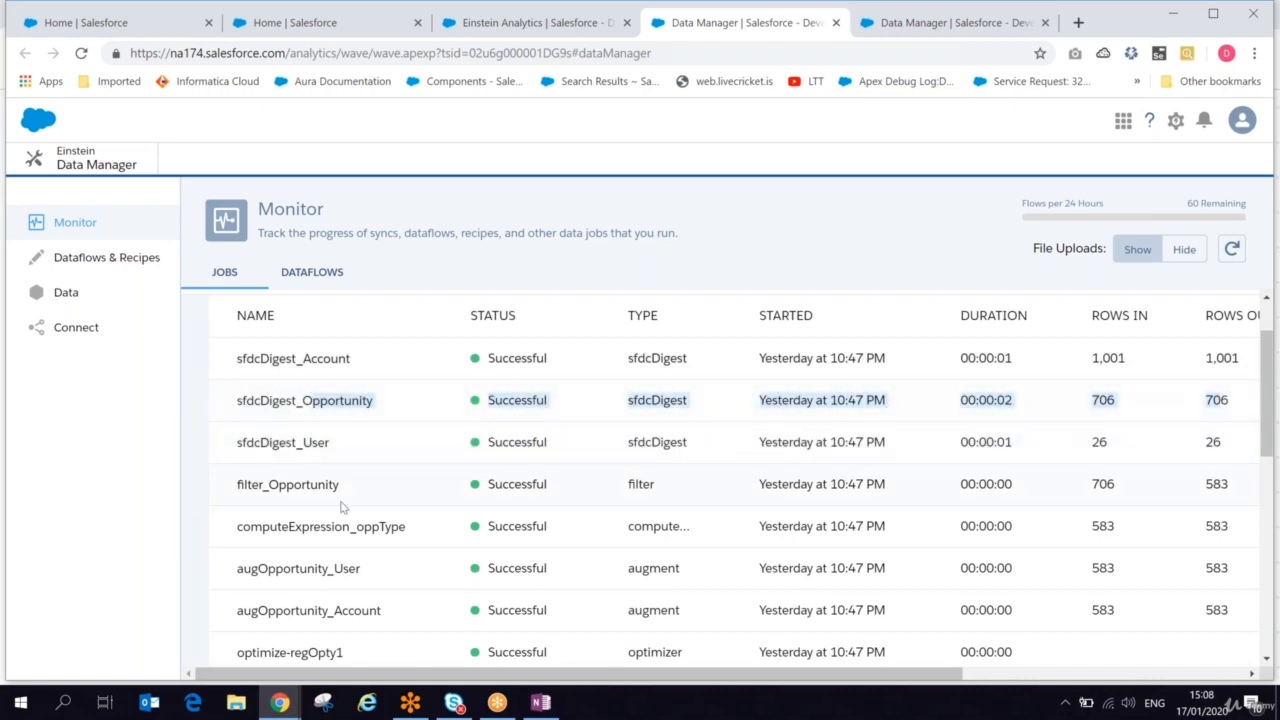
pyautogui.moveTo(292, 486); pyautogui.dragTo(1218, 482)
pyautogui.doubleClick(1218, 482)
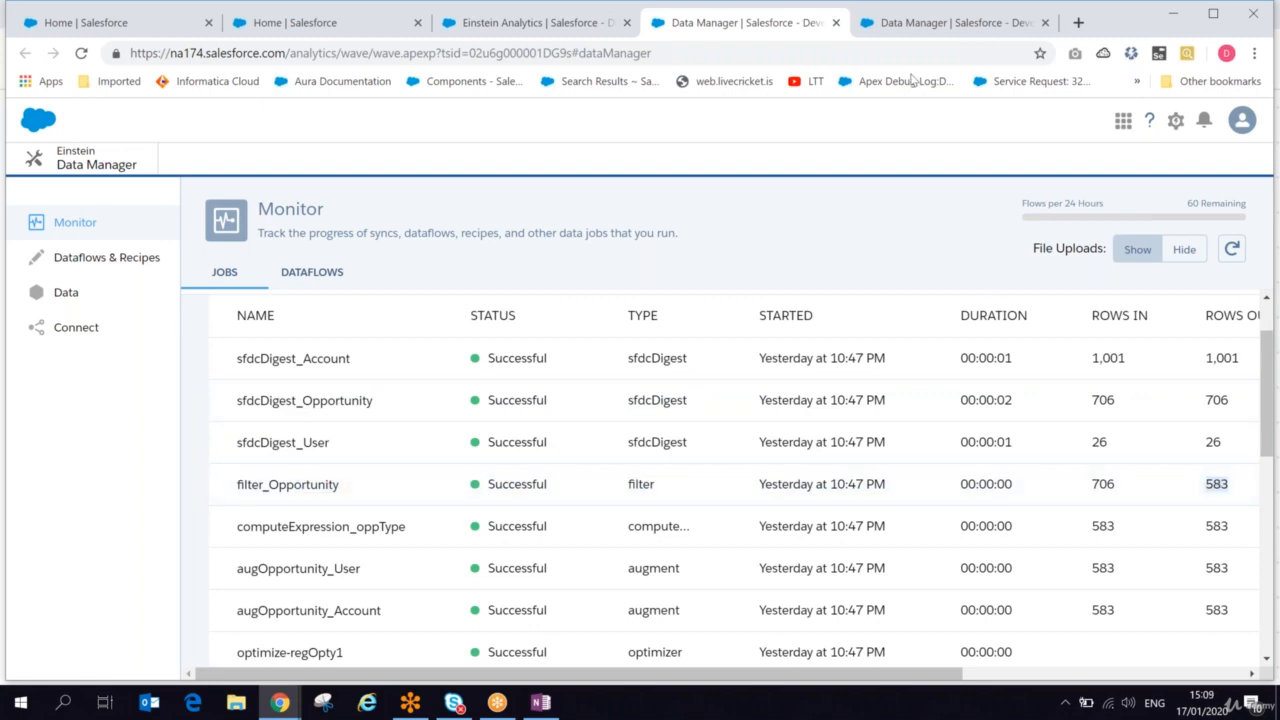
pyautogui.click(903, 22)
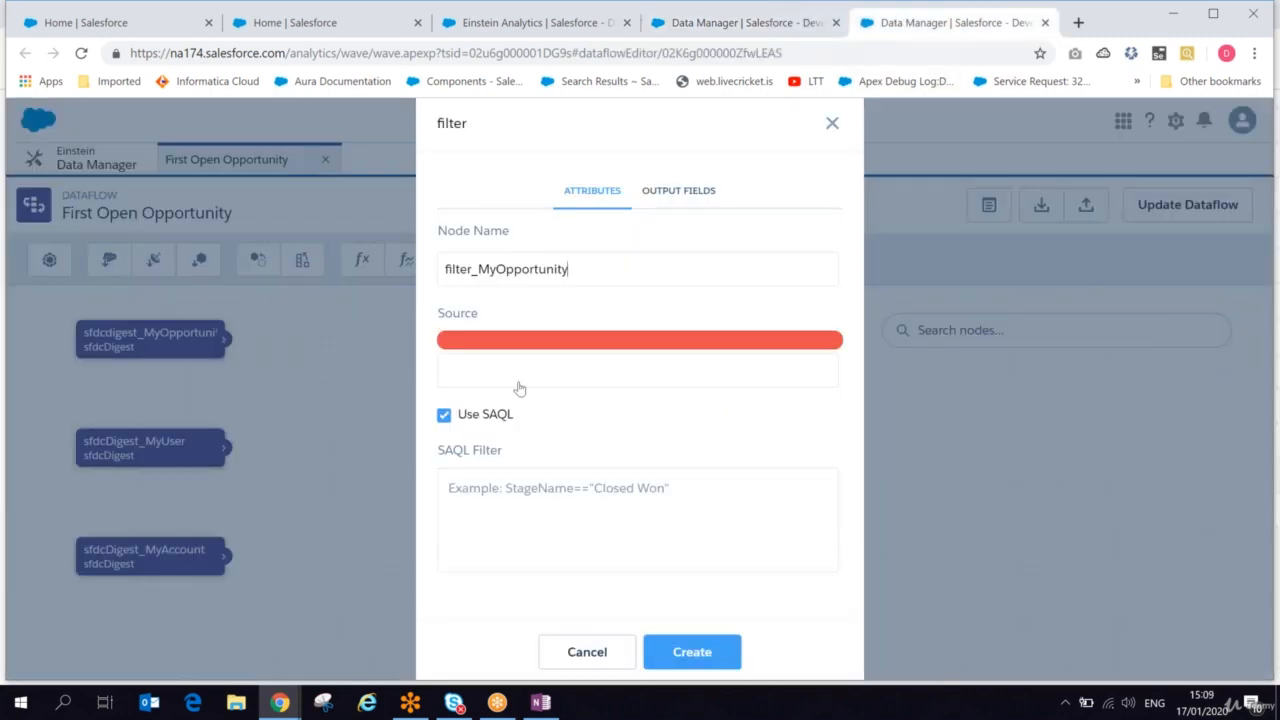
# Set the filter's source to sfdcdigest_MyOpportunity, view the non-SAQL filter format, and leave Use SAQL enabled.
pyautogui.click(519, 388)
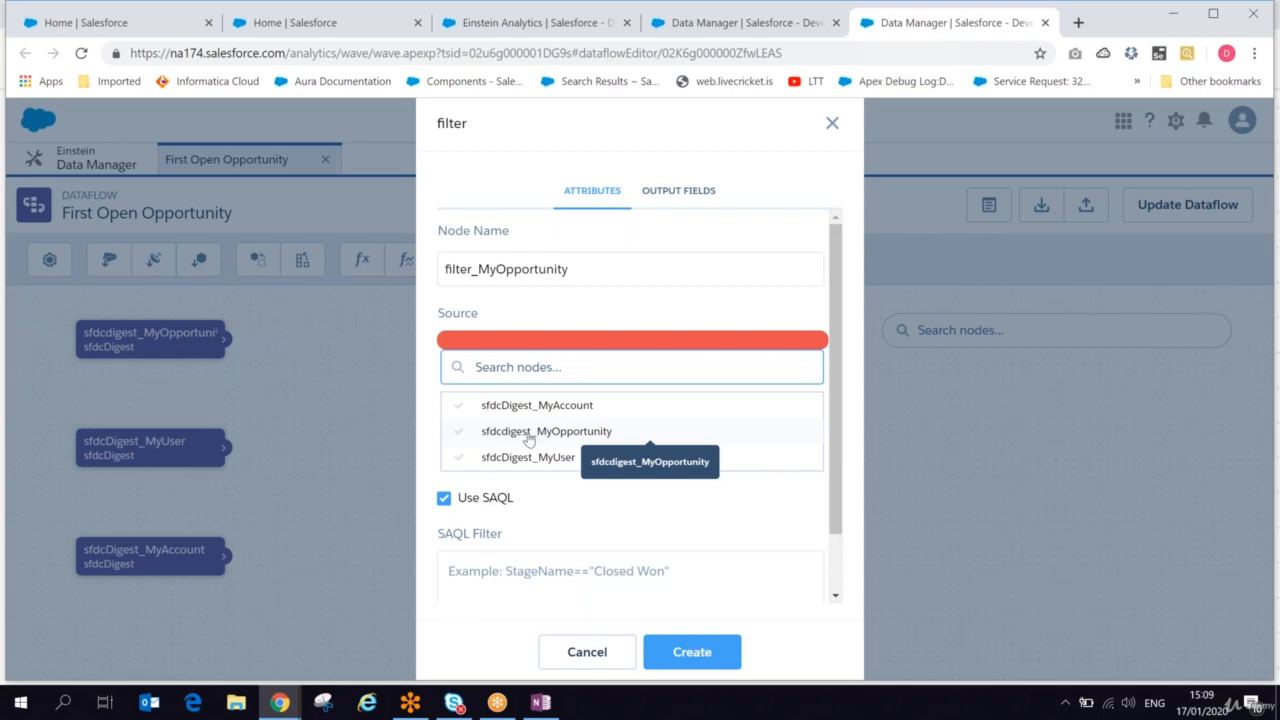
pyautogui.click(528, 433)
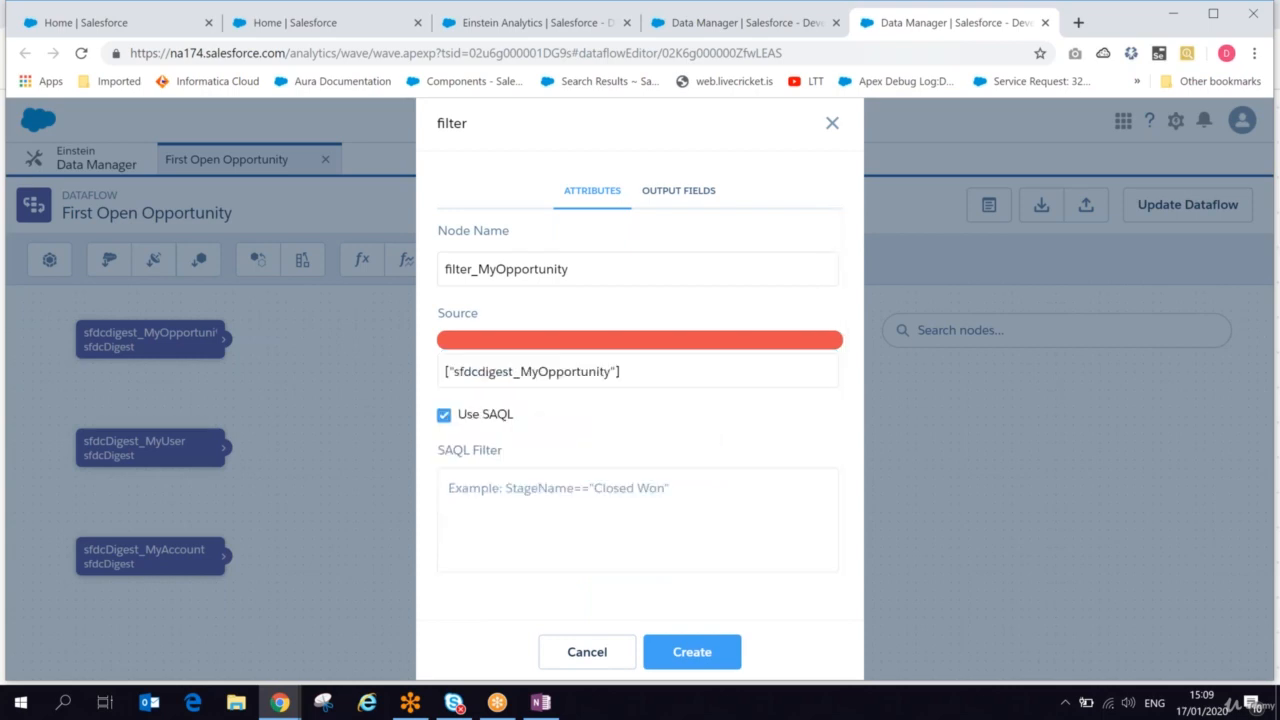
pyautogui.click(444, 415)
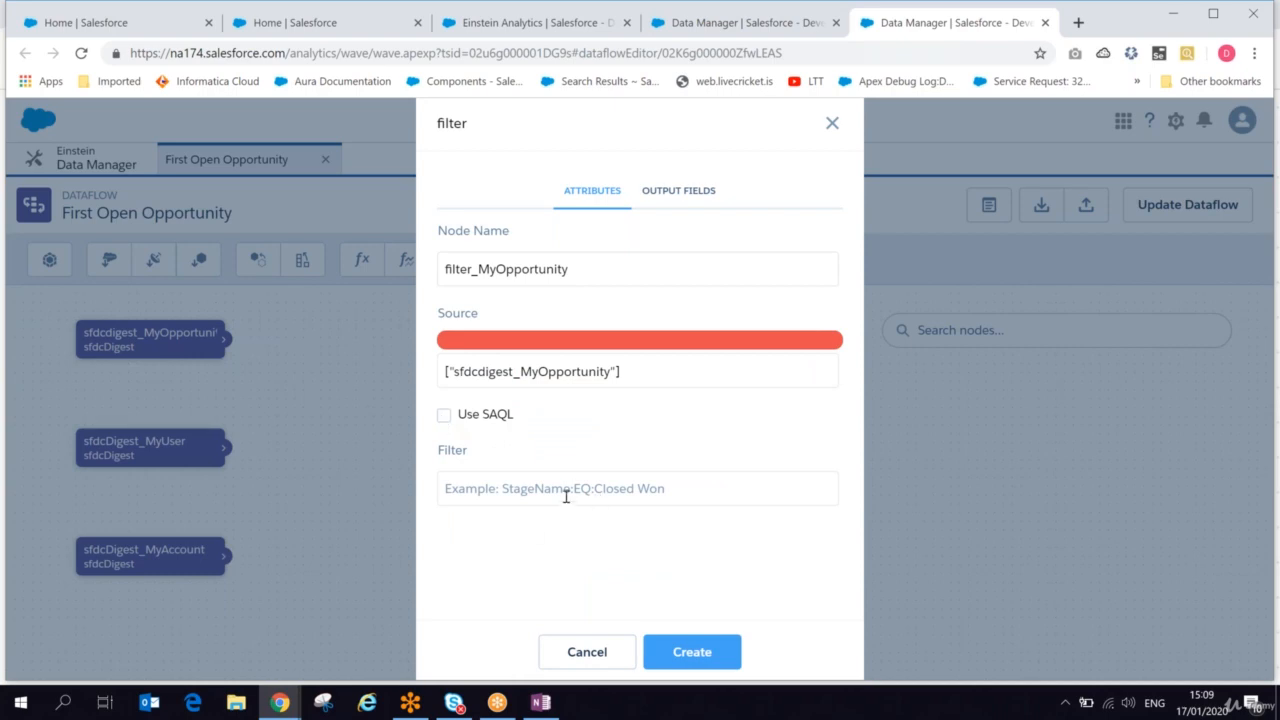
pyautogui.click(444, 415)
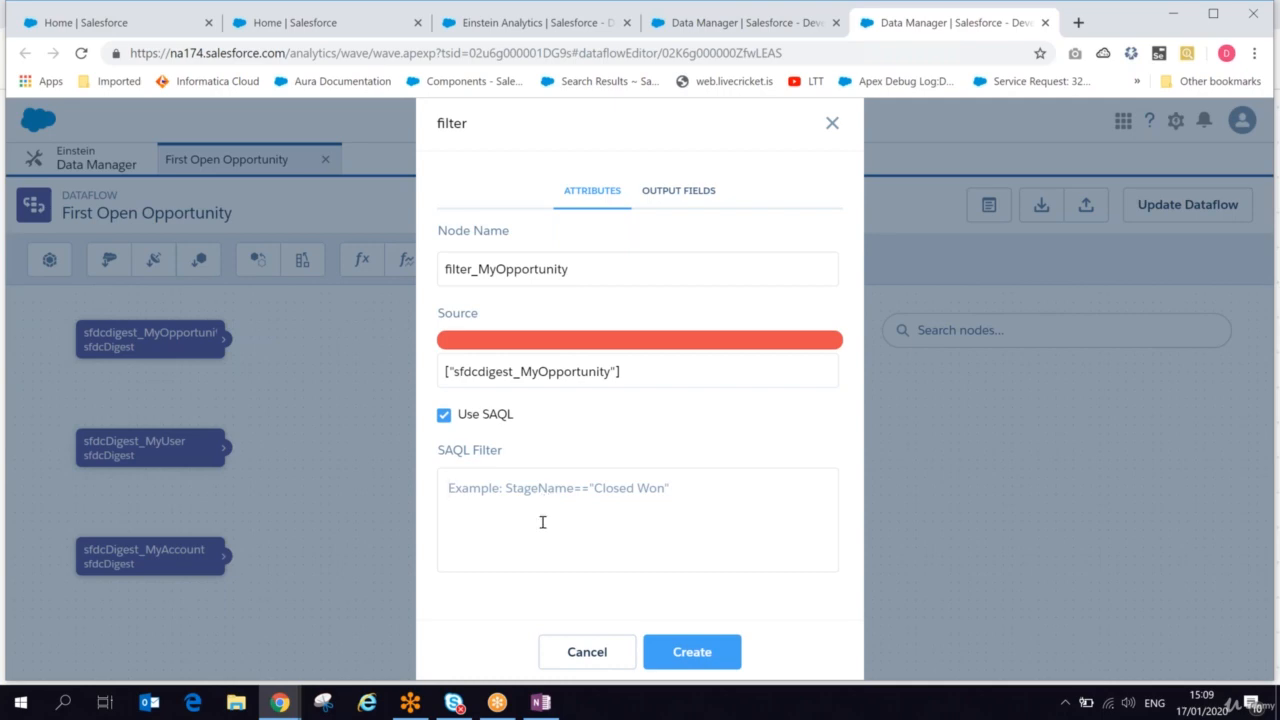
# Review the filter requirements on stage and amount in the OneNote page, and return to the filter settings.
pyautogui.click(549, 705)
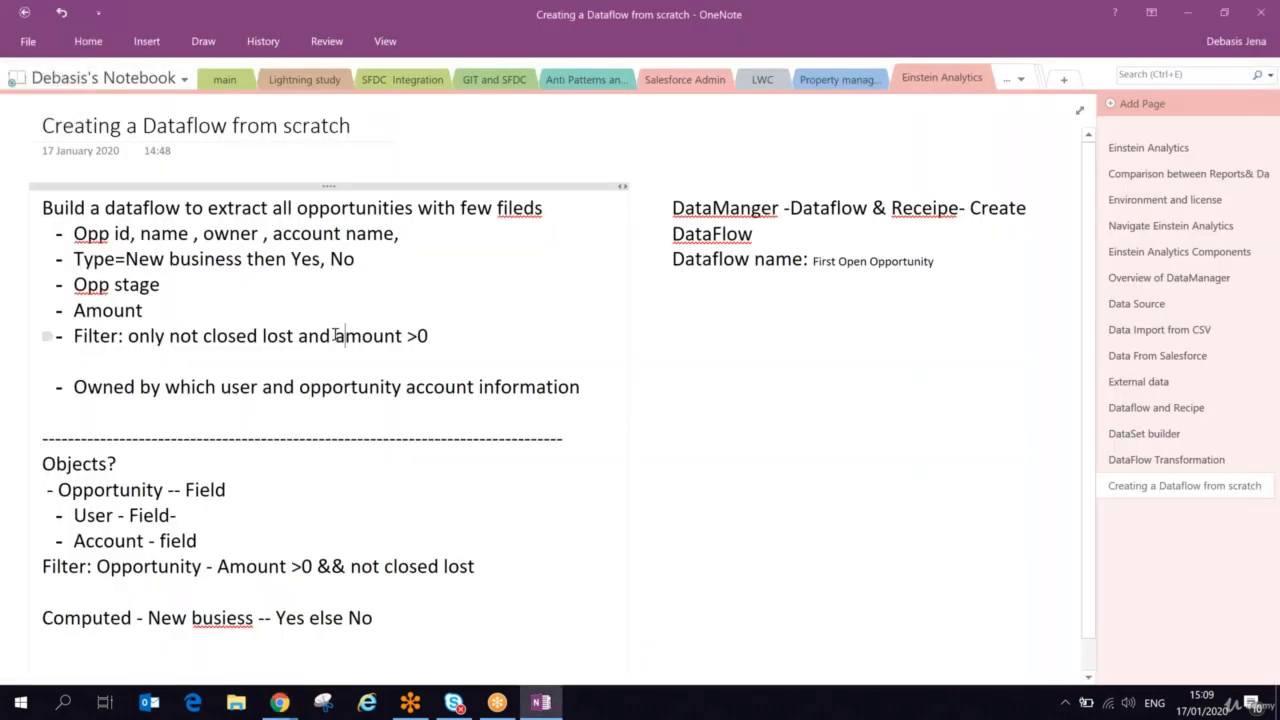
pyautogui.moveTo(335, 336); pyautogui.dragTo(432, 340)
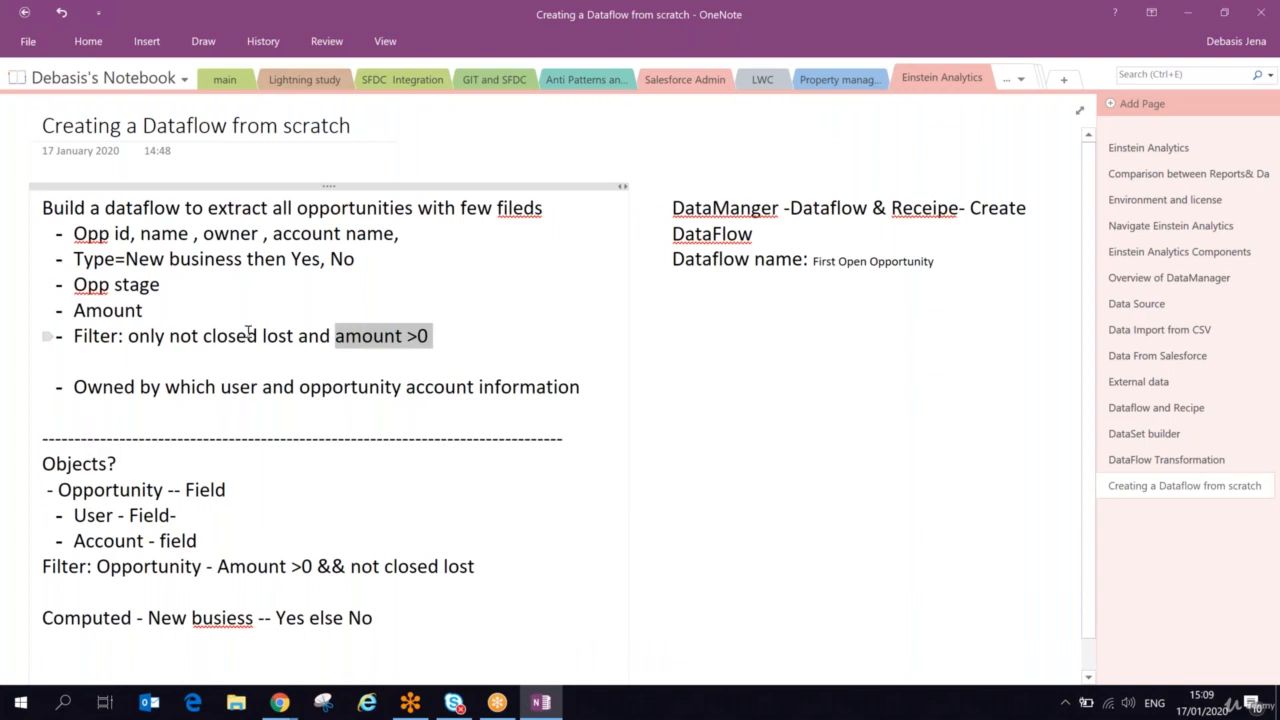
pyautogui.moveTo(167, 336); pyautogui.dragTo(291, 339)
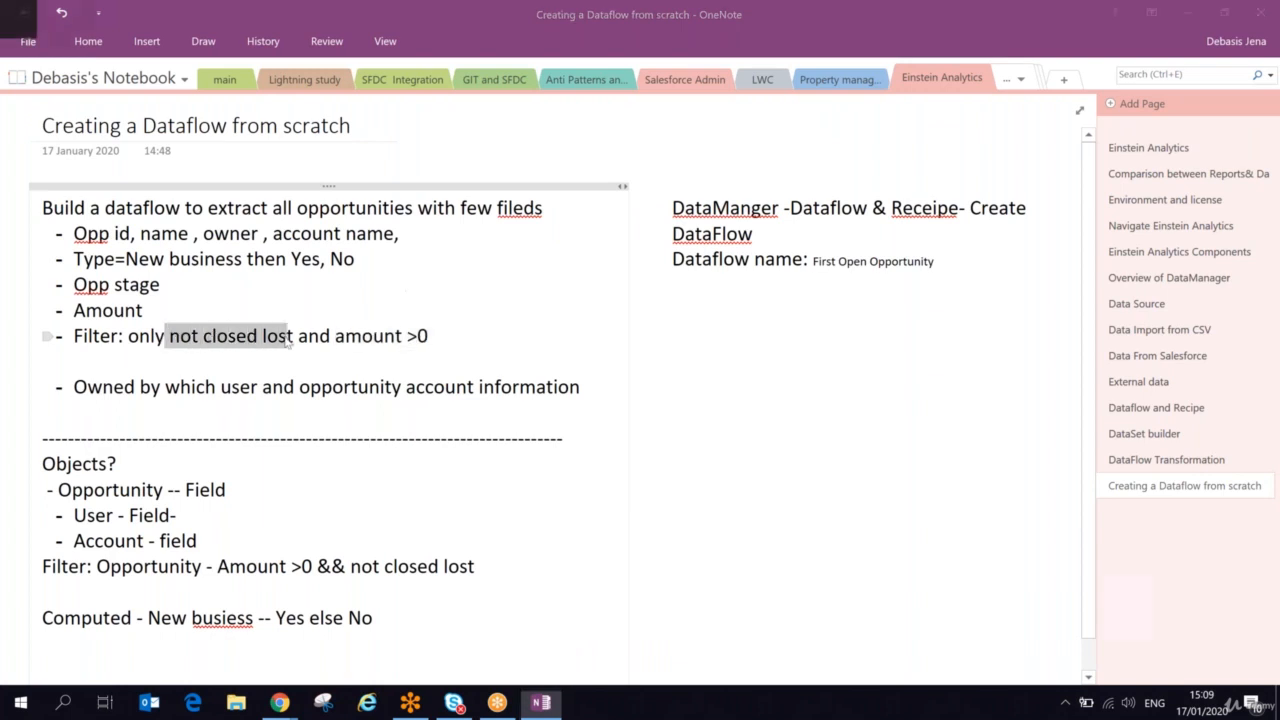
pyautogui.hotkey('alt', 'Tab')
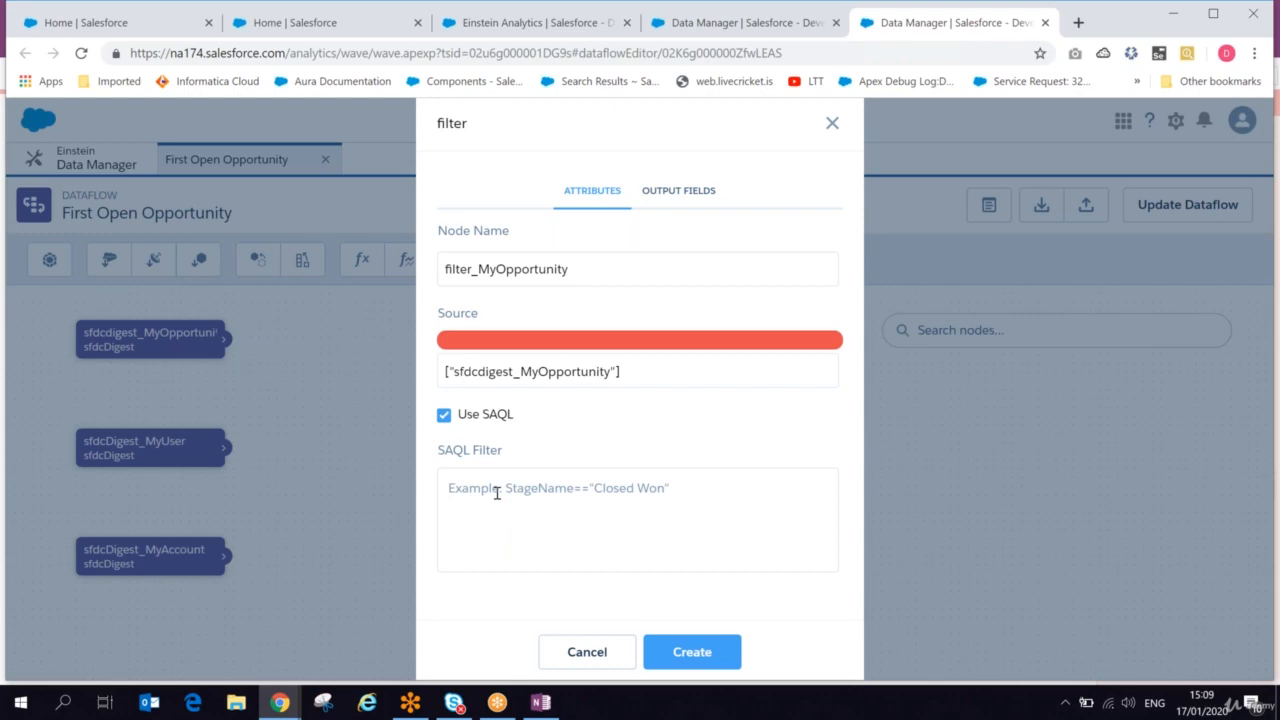
# Enter the SAQL filter (Amount>0) && (StageName !="Closed Lost").
pyautogui.write('(')
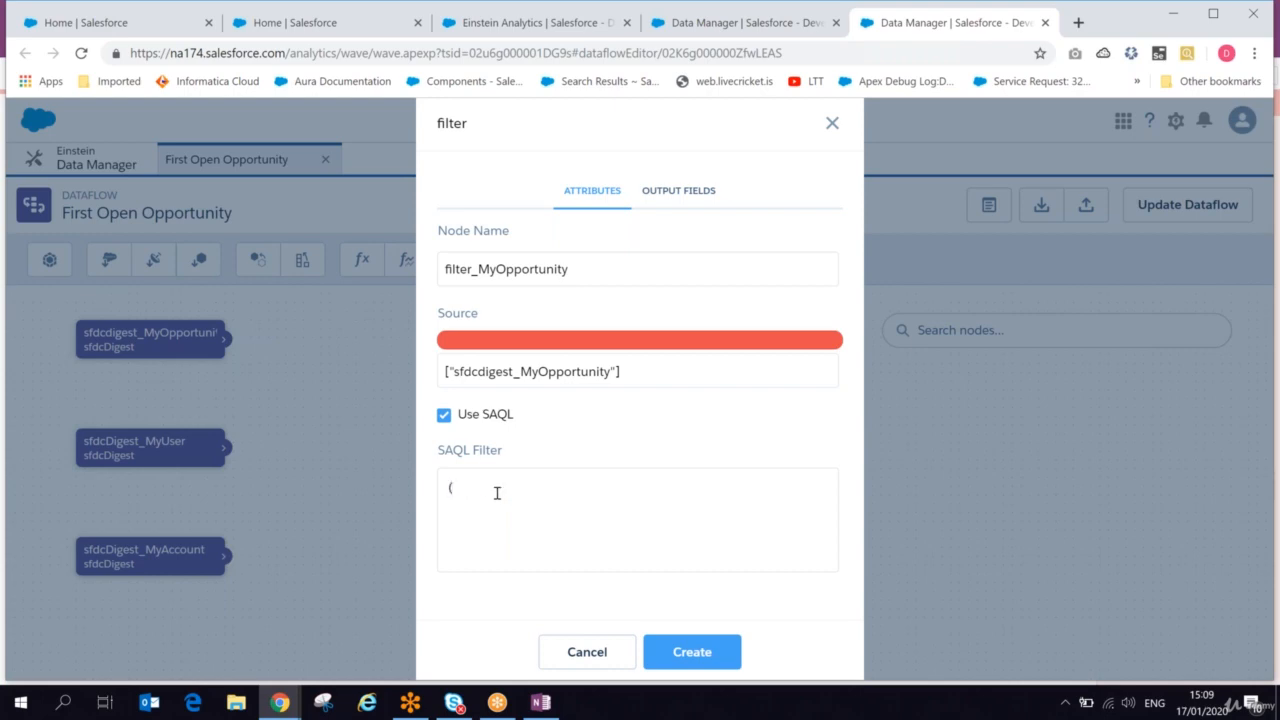
pyautogui.write('Amount>0) && (')
pyautogui.write('StageName')
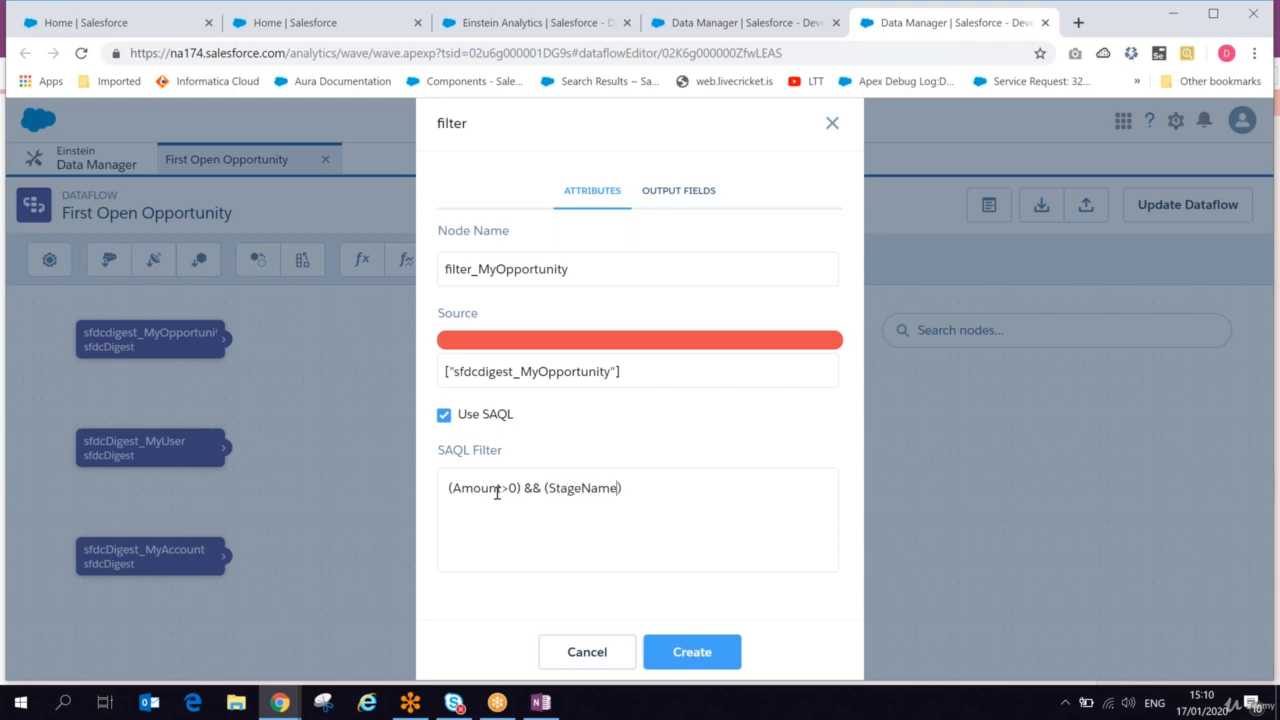
pyautogui.write(' !="Closed Lost')
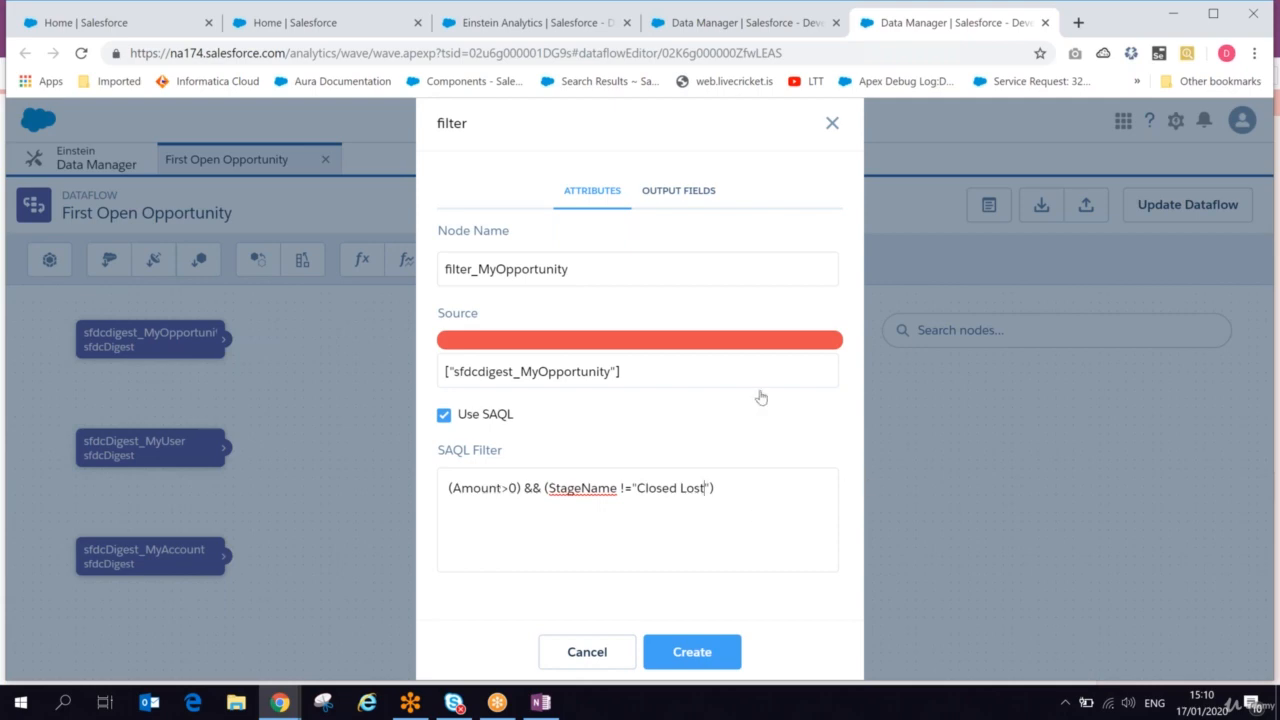
# Check the filter's output fields and create the filter_MyOpportunity node.
pyautogui.click(670, 192)
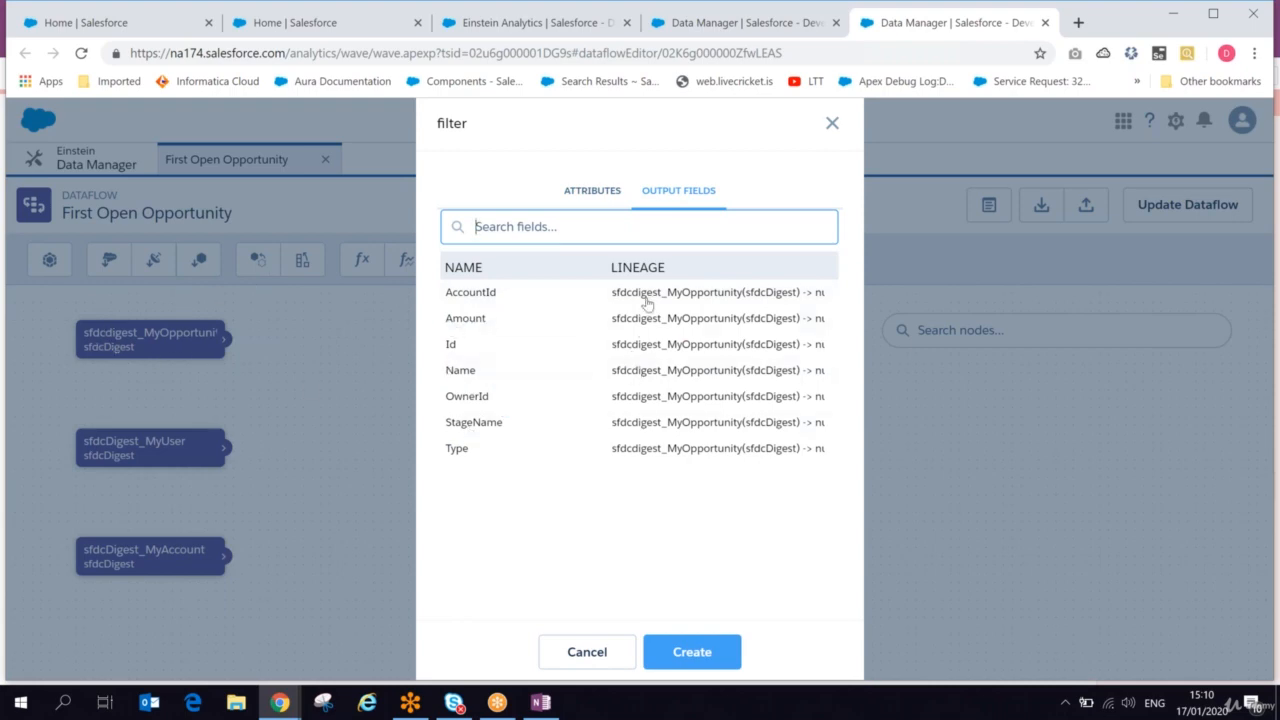
pyautogui.click(587, 200)
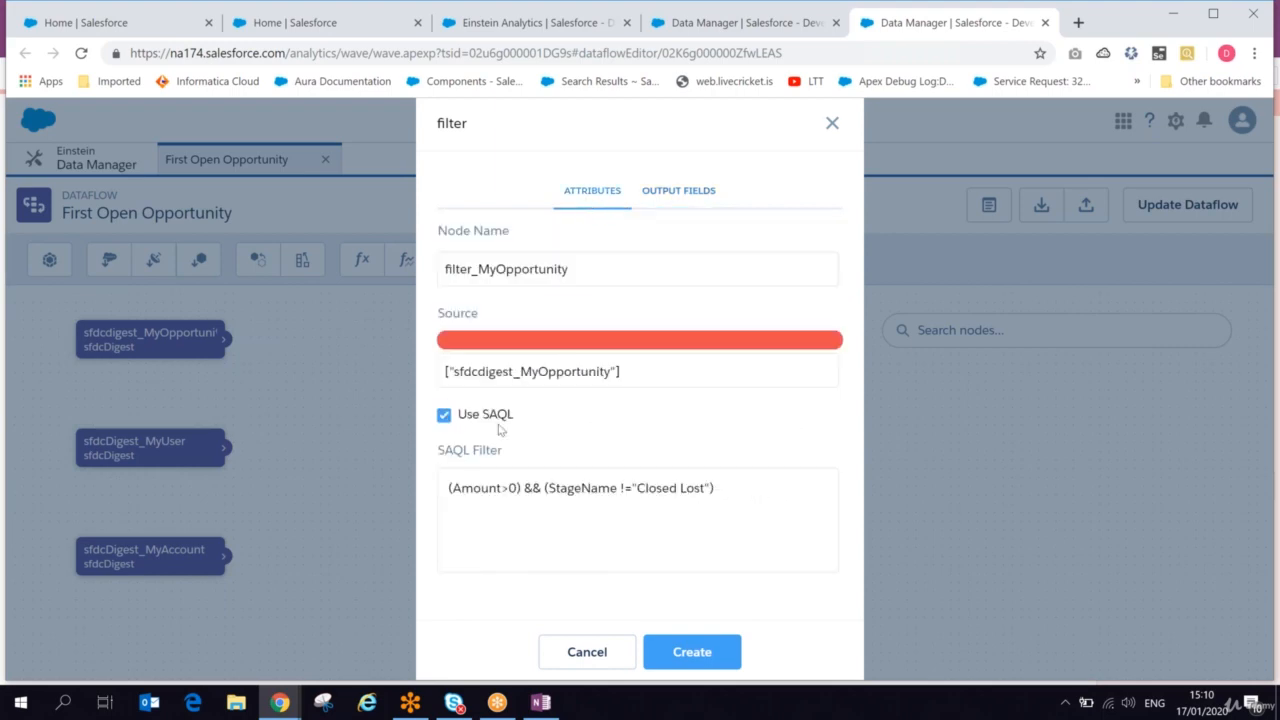
pyautogui.click(686, 651)
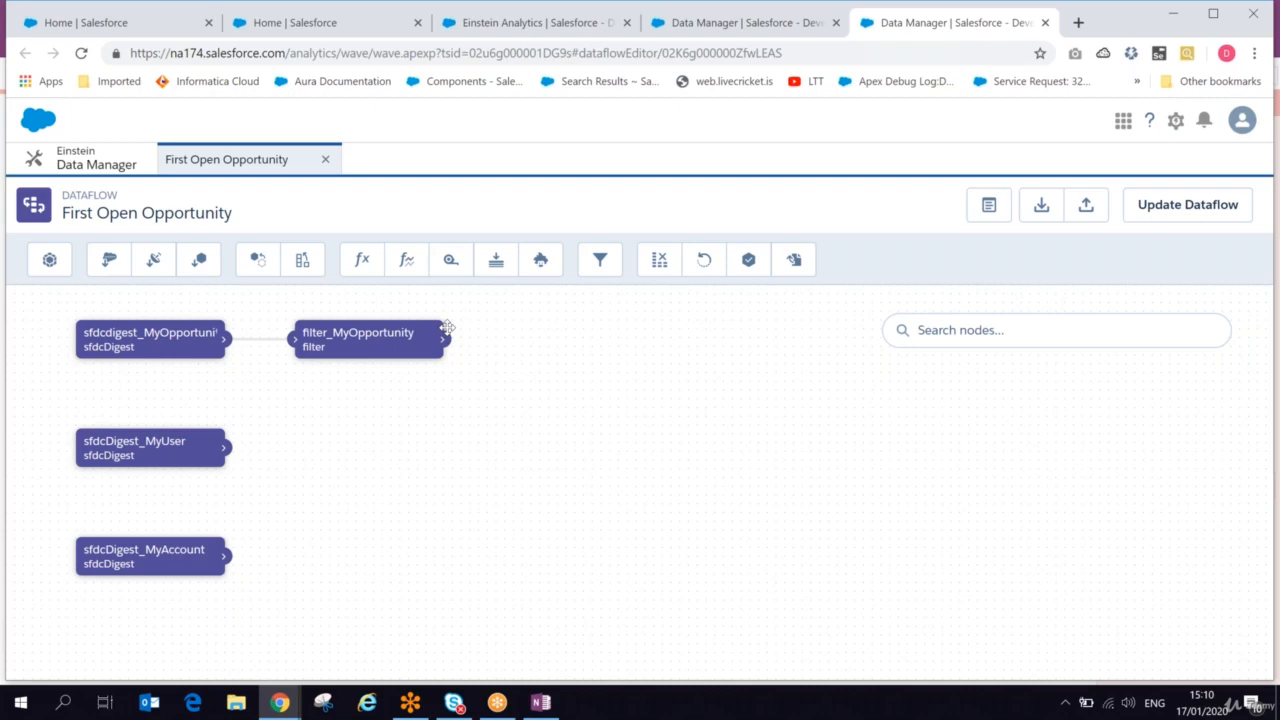
# Open the details of the regOpty1 dataset in Analytics Studio to examine its source and row count.
pyautogui.click(539, 24)
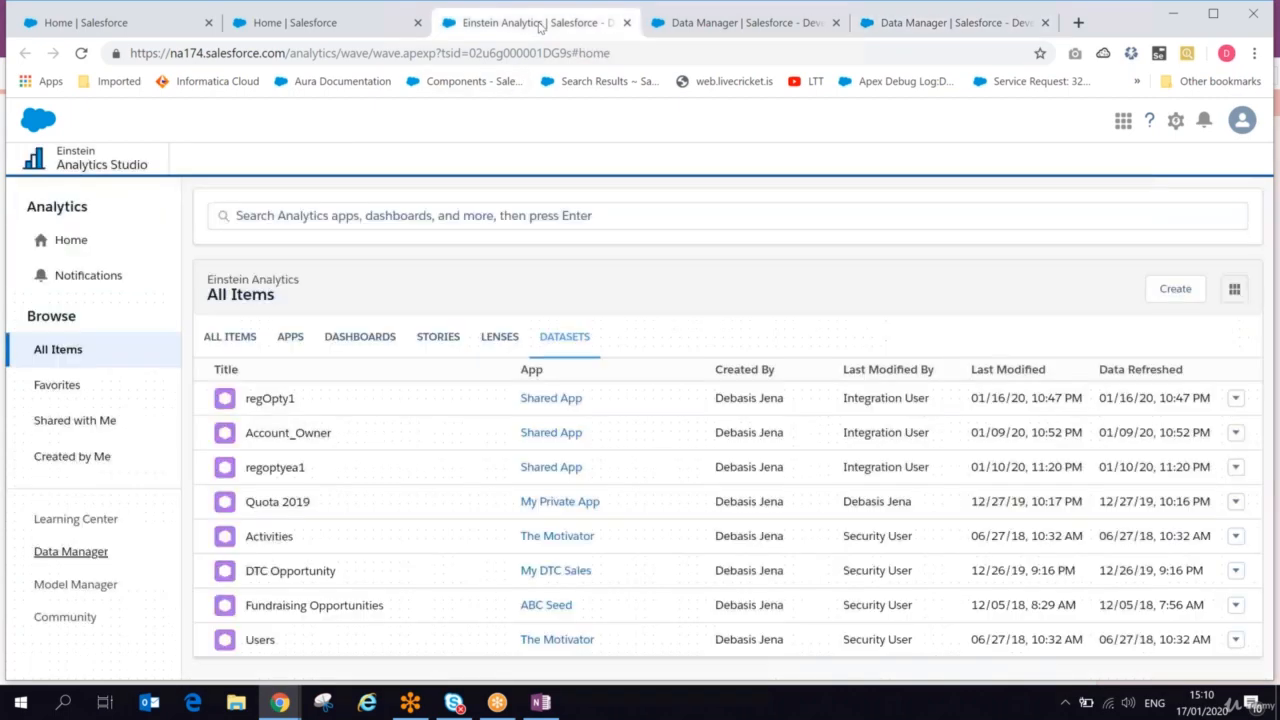
pyautogui.click(1236, 398)
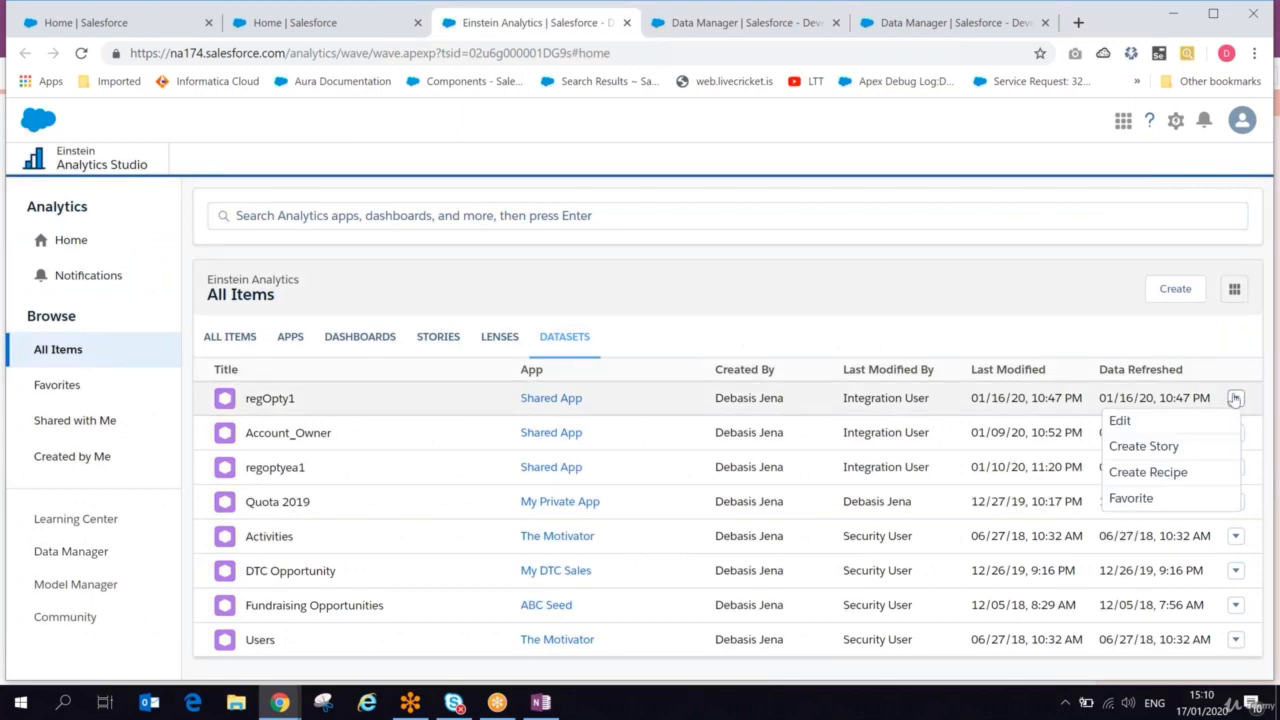
pyautogui.click(1119, 421)
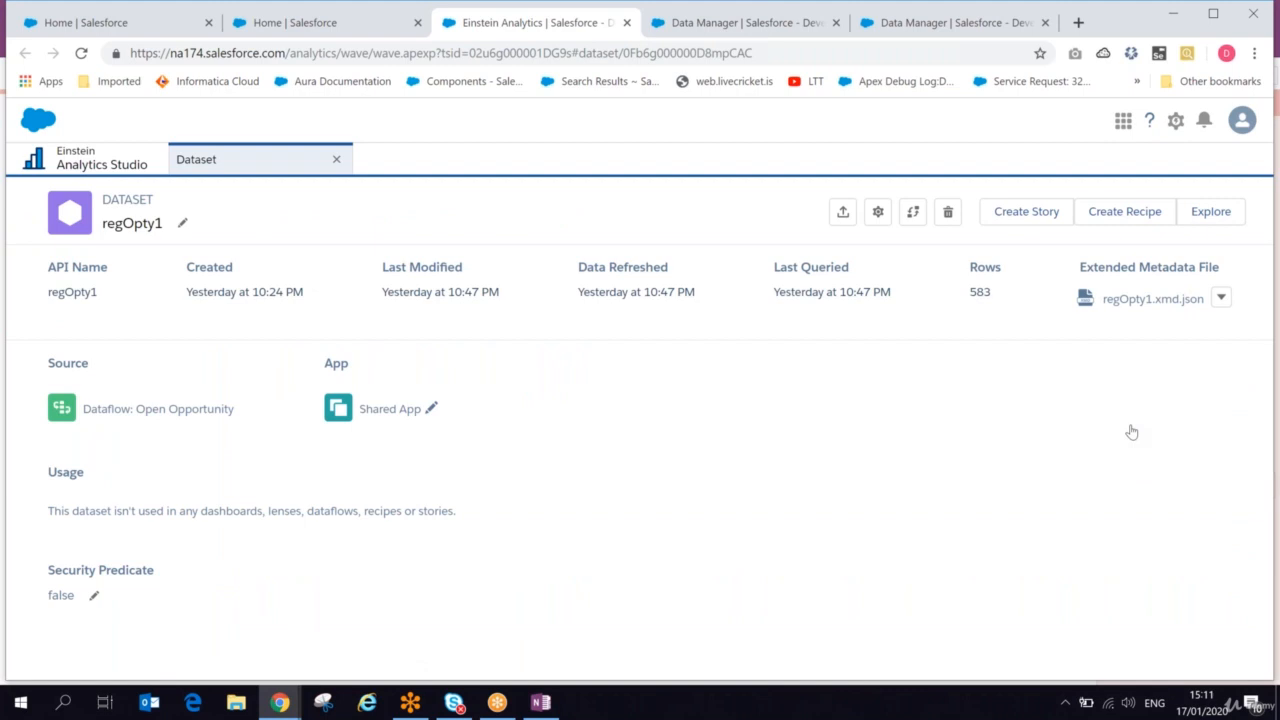
pyautogui.click(904, 25)
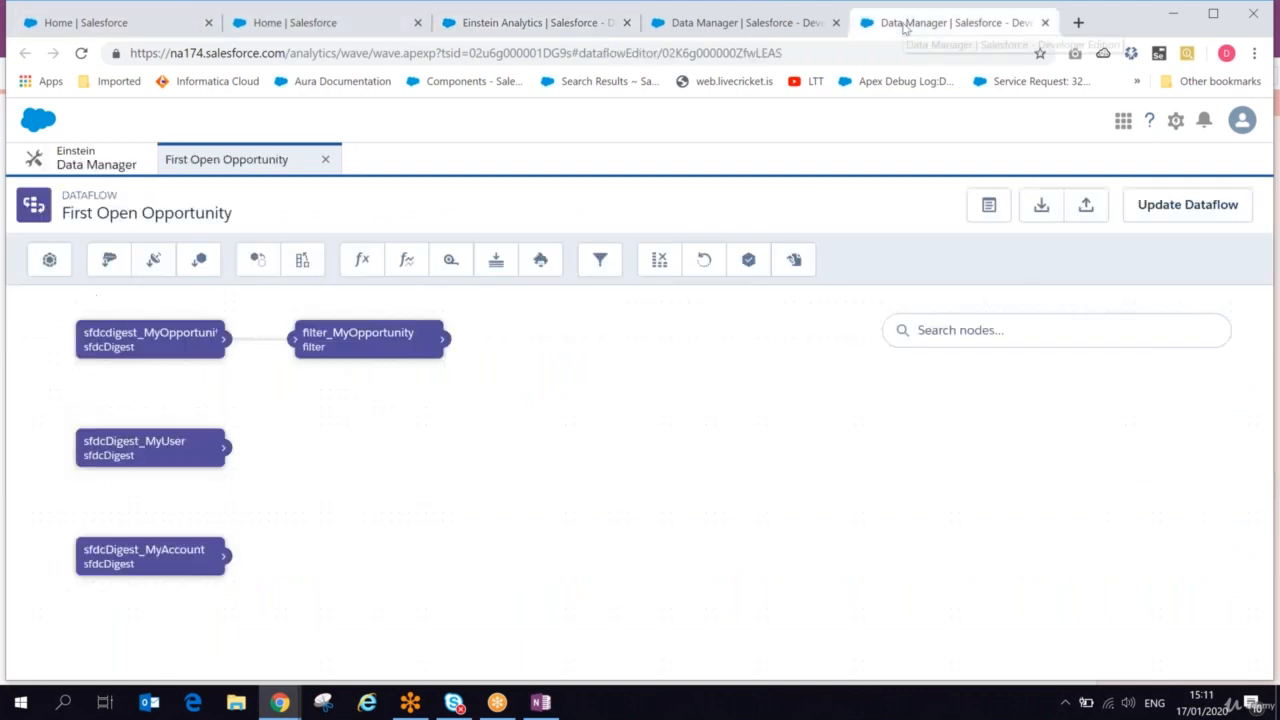
pyautogui.click(708, 29)
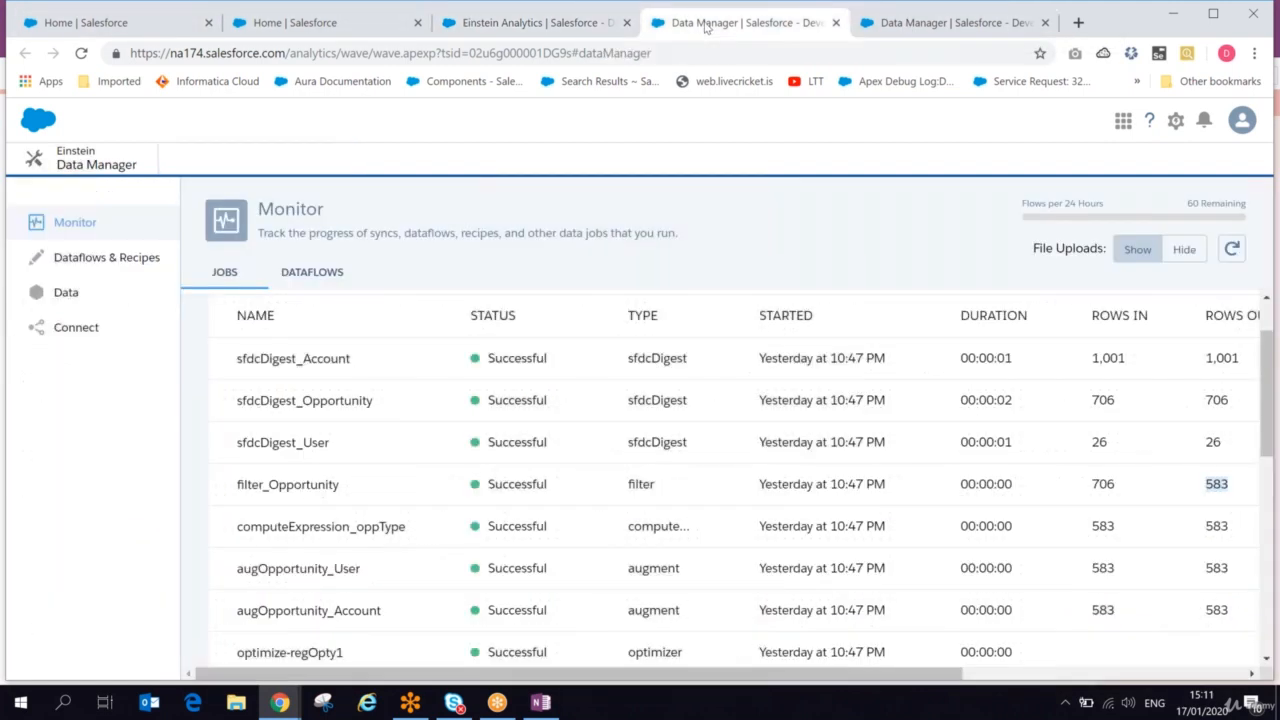
pyautogui.click(565, 36)
pyautogui.click(362, 24)
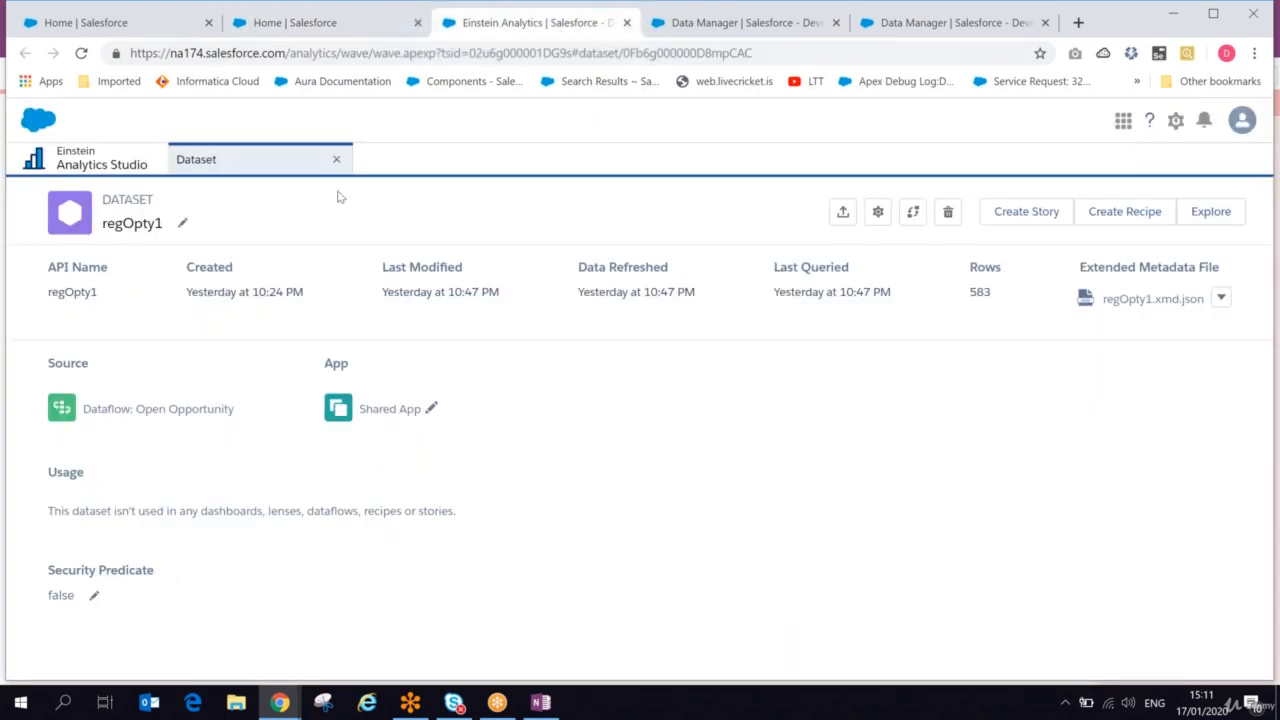
pyautogui.click(563, 35)
pyautogui.click(877, 28)
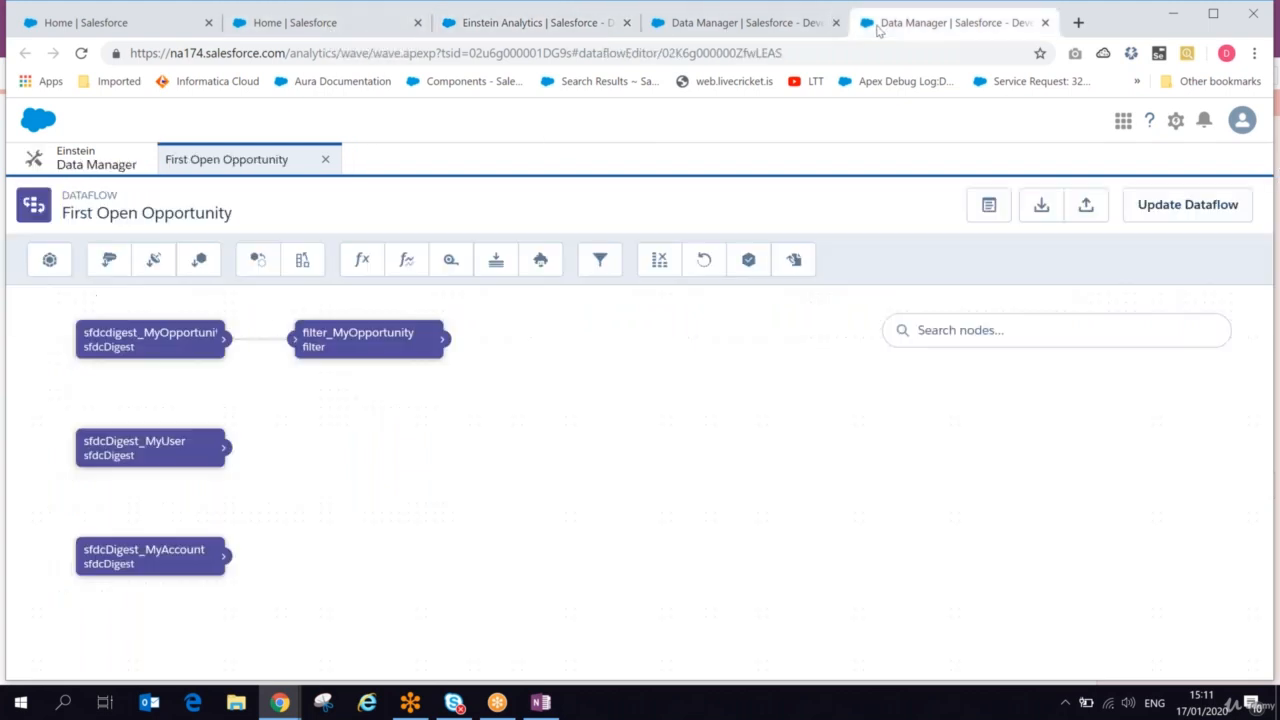
pyautogui.click(684, 30)
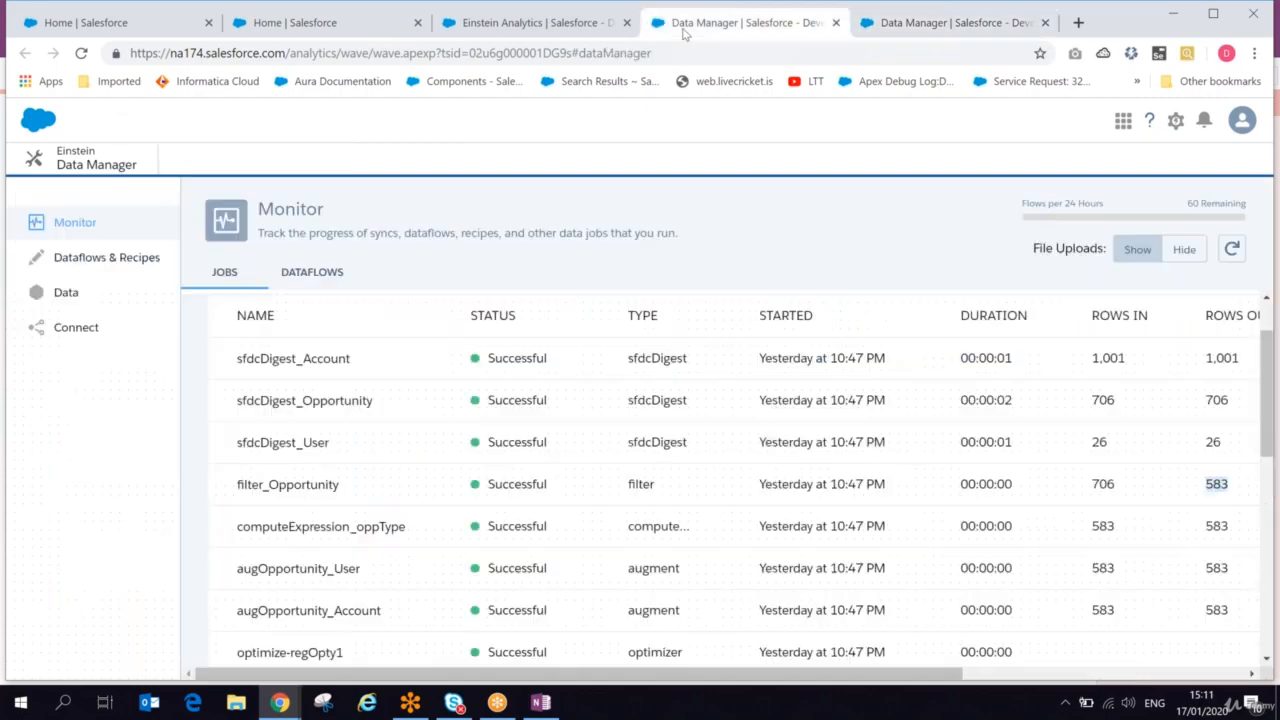
pyautogui.click(72, 168)
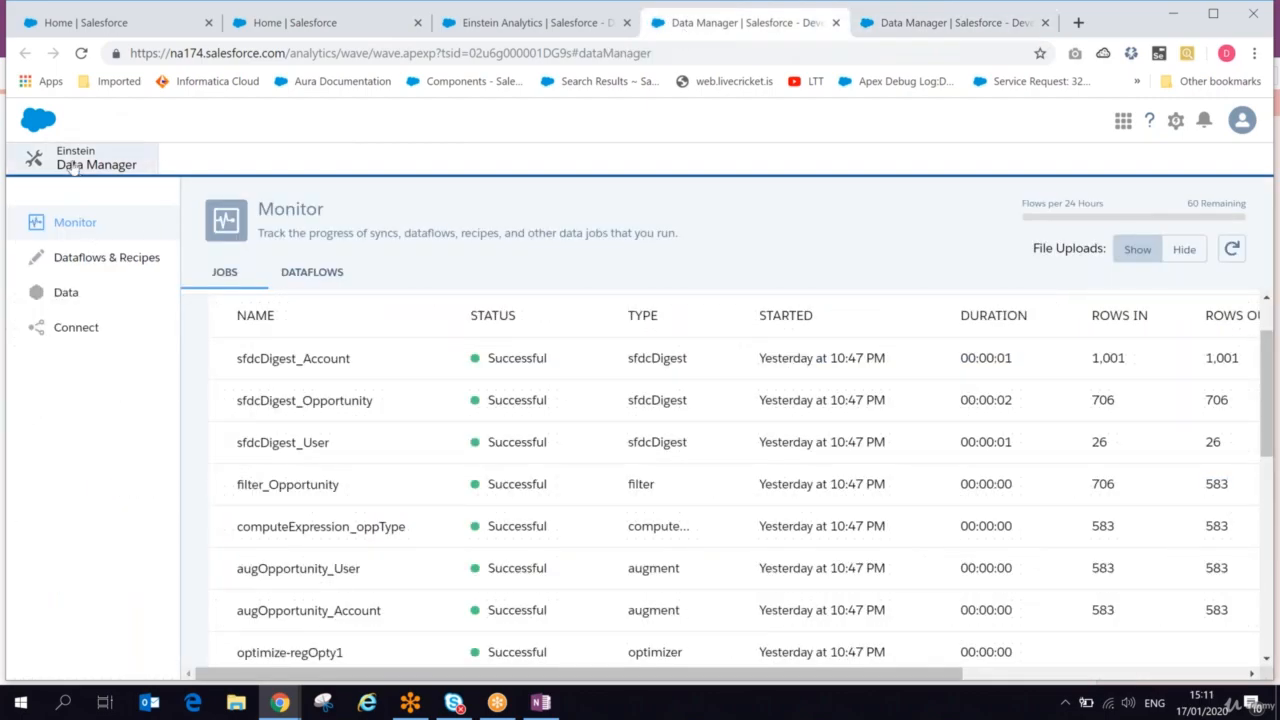
# Launch a new Analytics Studio session from the App Launcher and open its Data Manager.
pyautogui.click(340, 24)
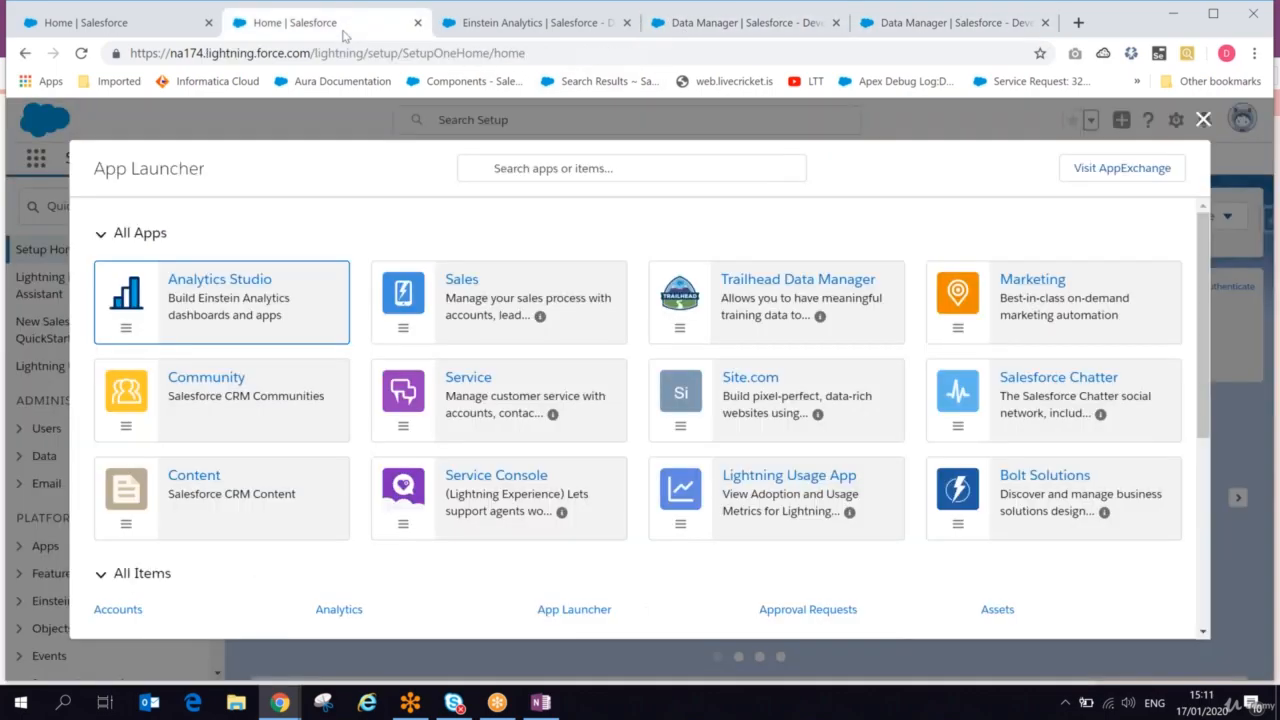
pyautogui.click(201, 287)
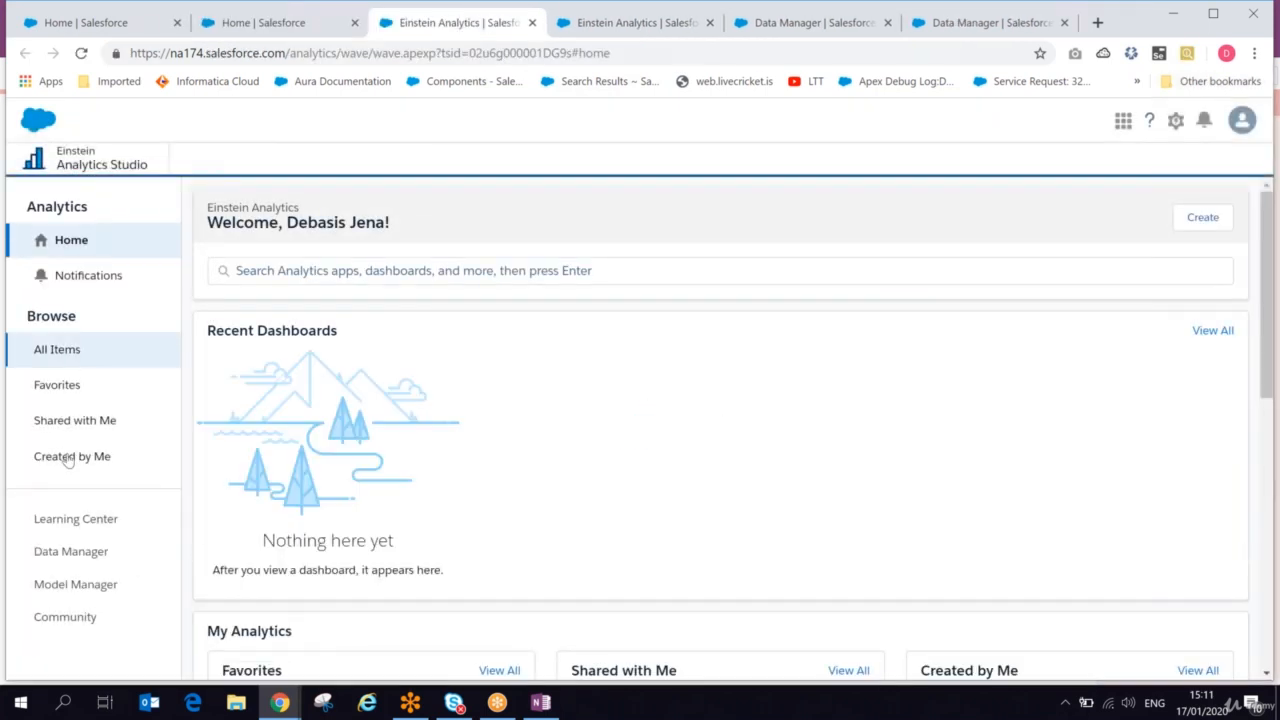
pyautogui.click(70, 551)
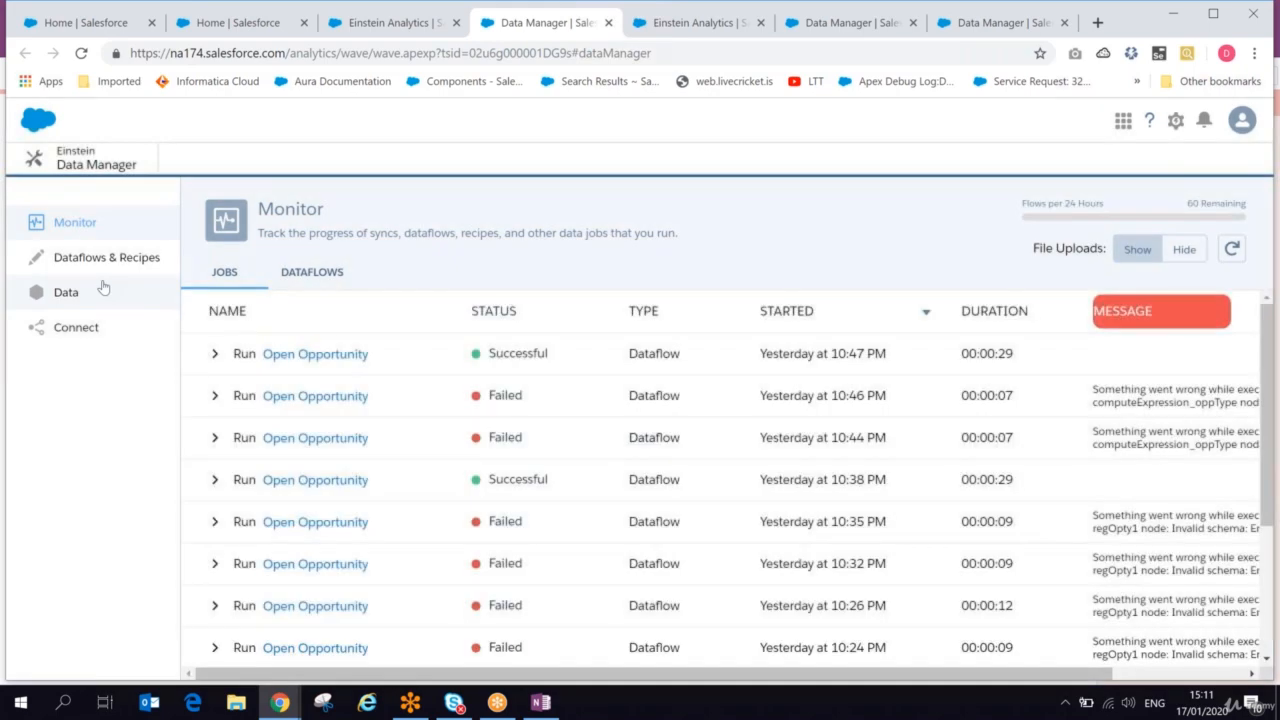
# Open the existing Open Opportunity dataflow and check the Type requirement in the OneNote dataflow notes.
pyautogui.click(326, 356)
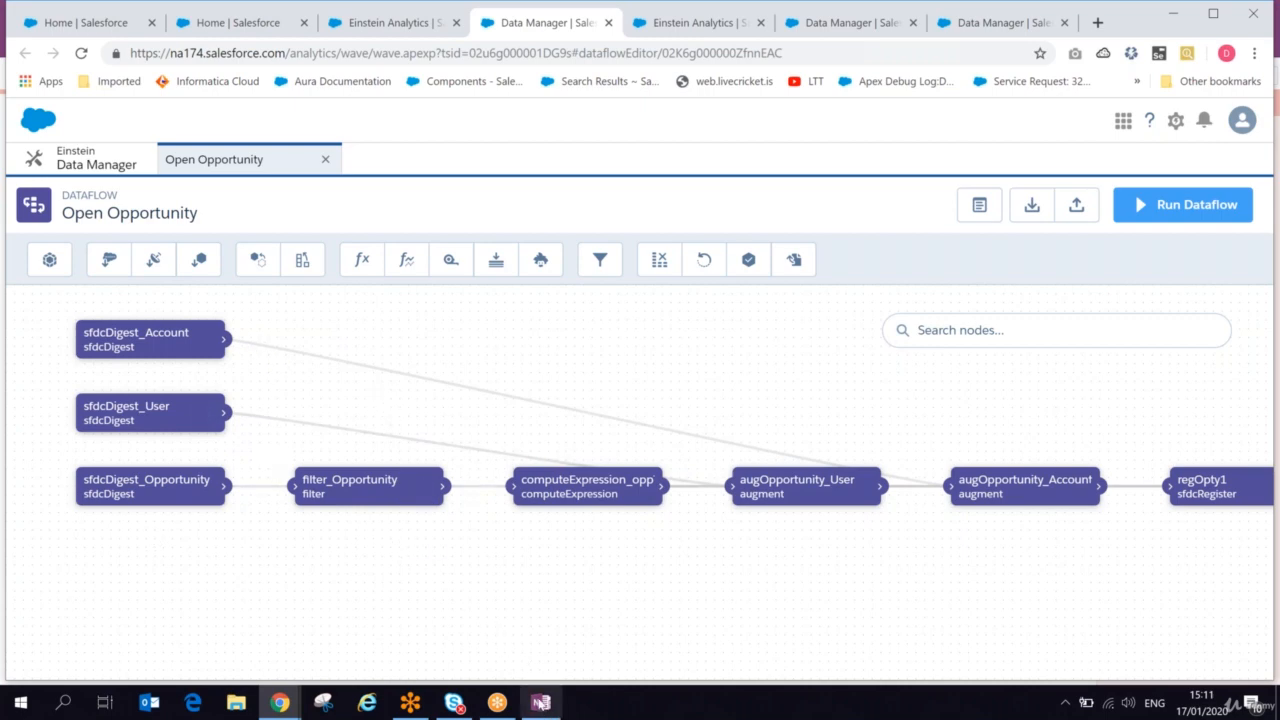
pyautogui.click(541, 705)
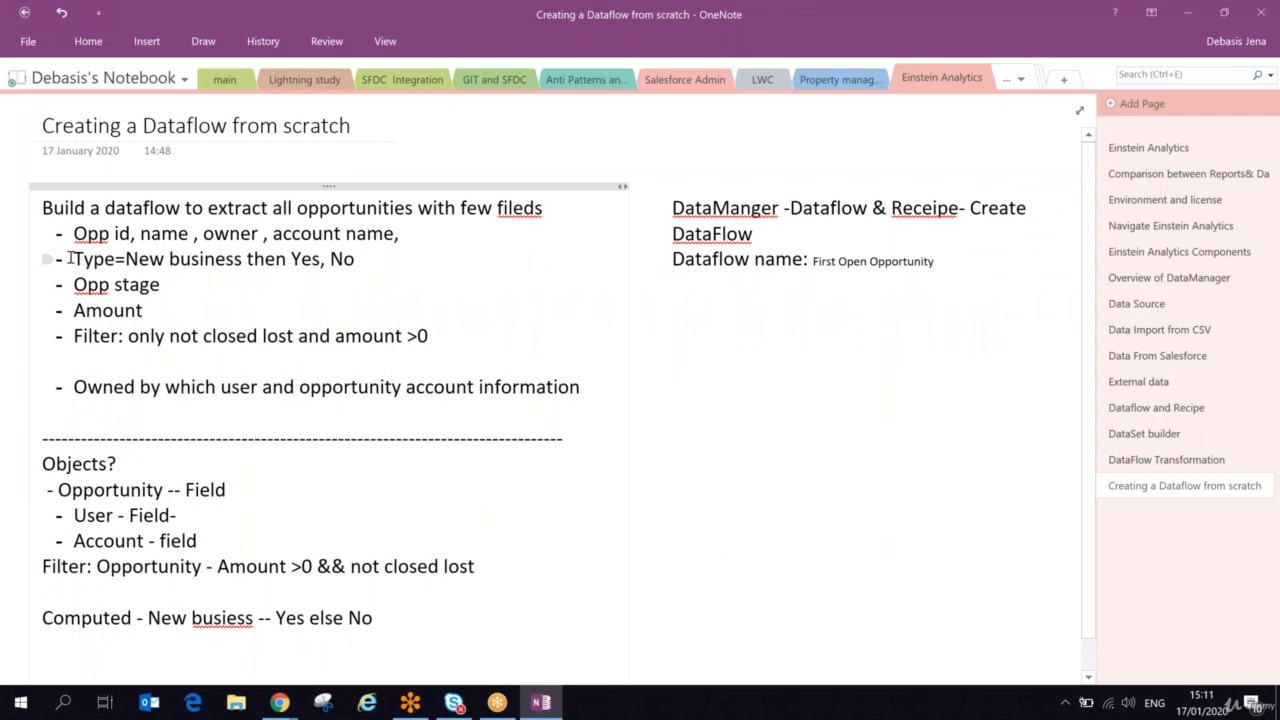
pyautogui.moveTo(73, 259); pyautogui.dragTo(109, 259)
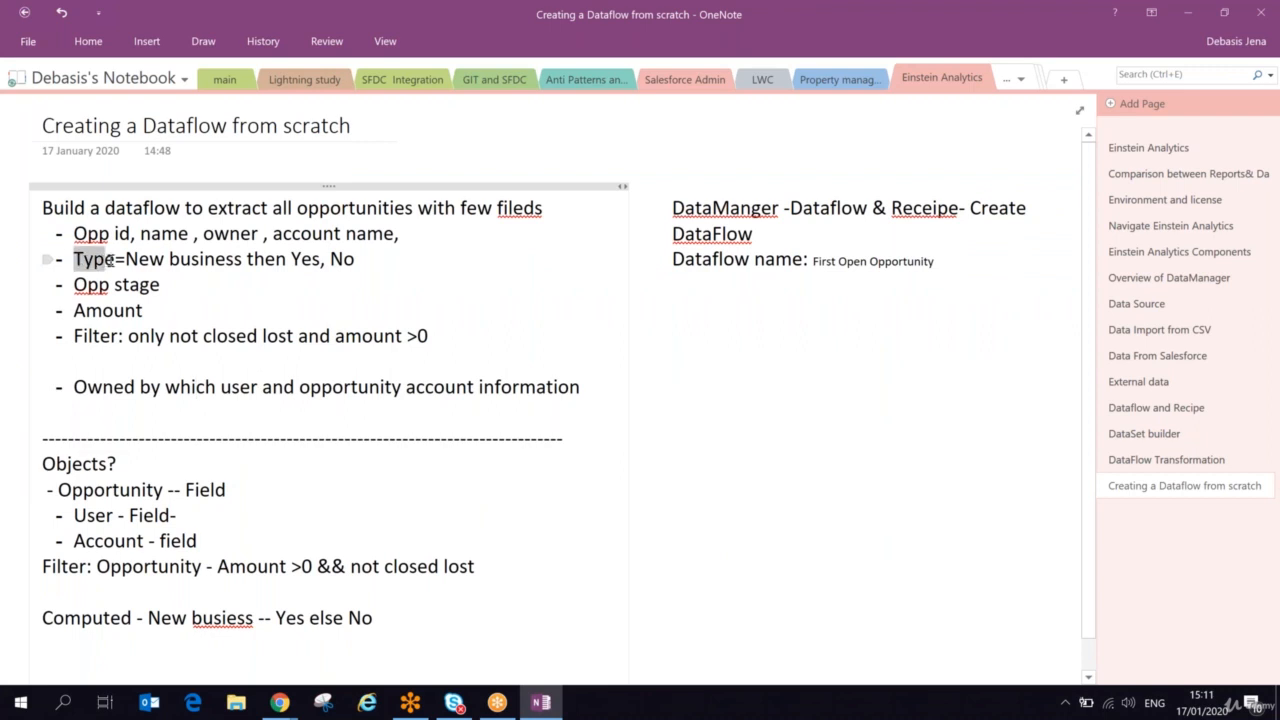
pyautogui.click(280, 703)
pyautogui.click(228, 652)
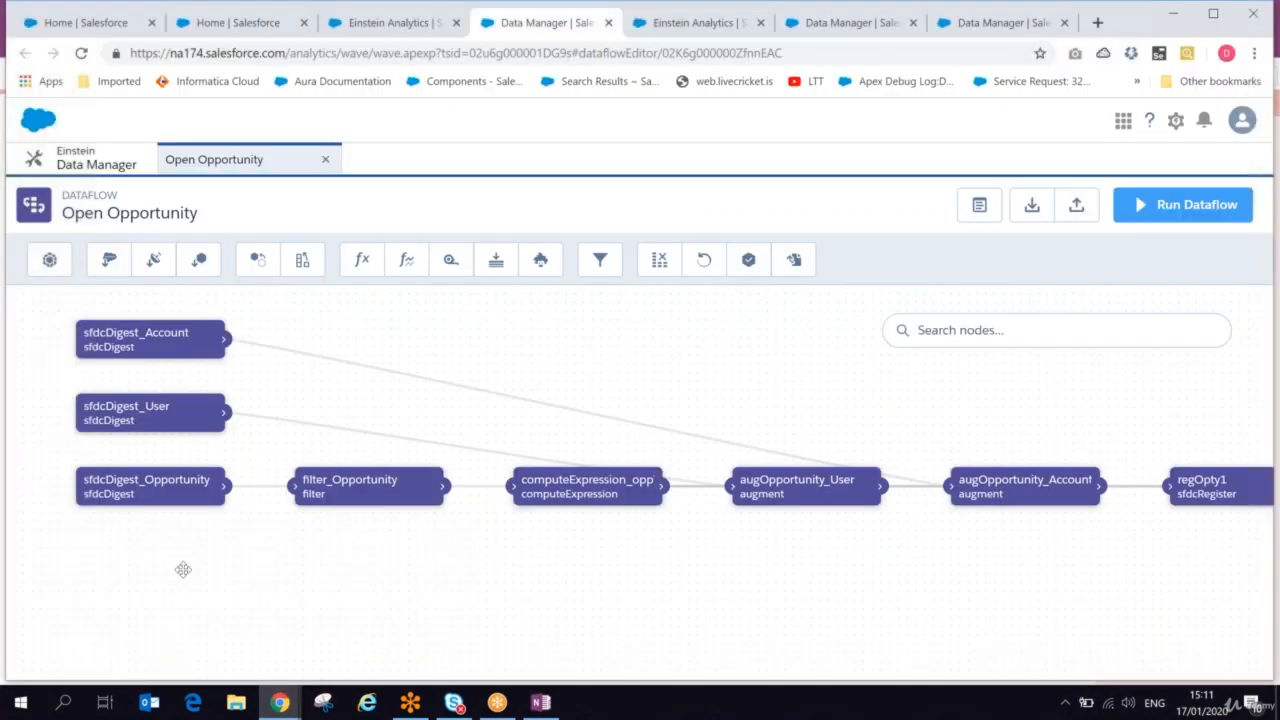
# Search the Salesforce App Launcher for "oppor" and open an Opportunities item.
pyautogui.click(72, 20)
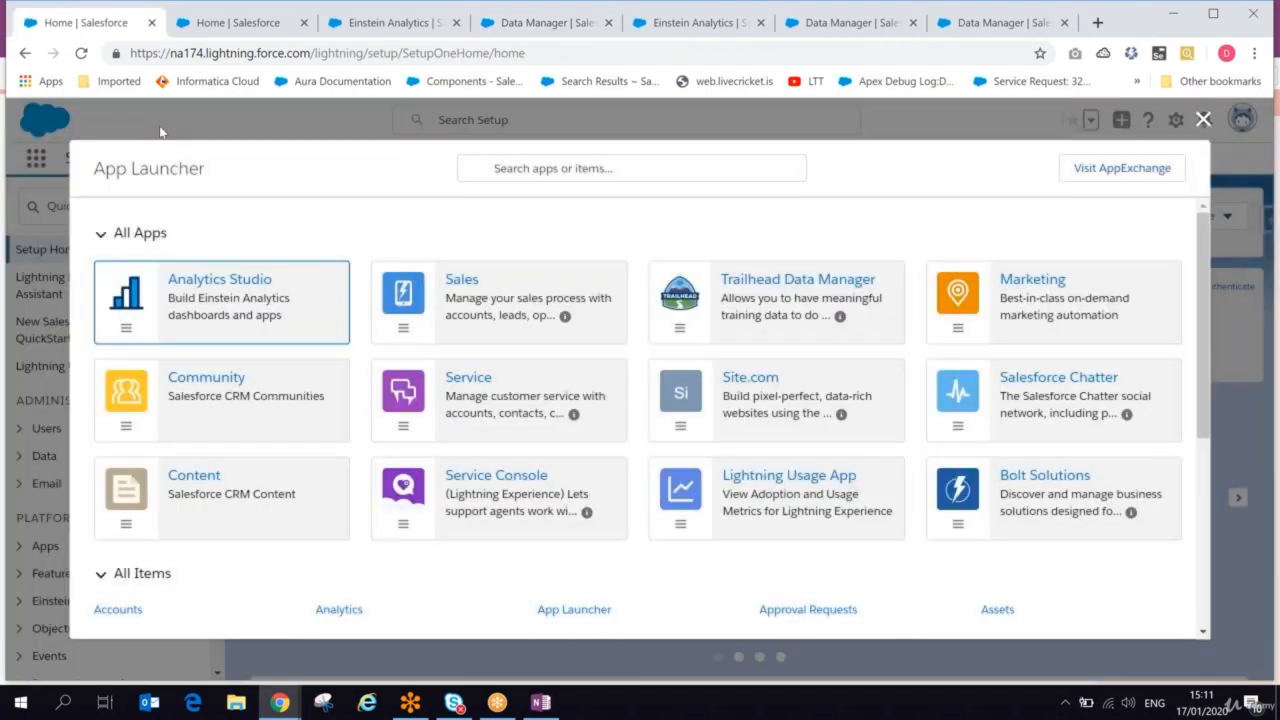
pyautogui.click(620, 162)
pyautogui.write('oppo')
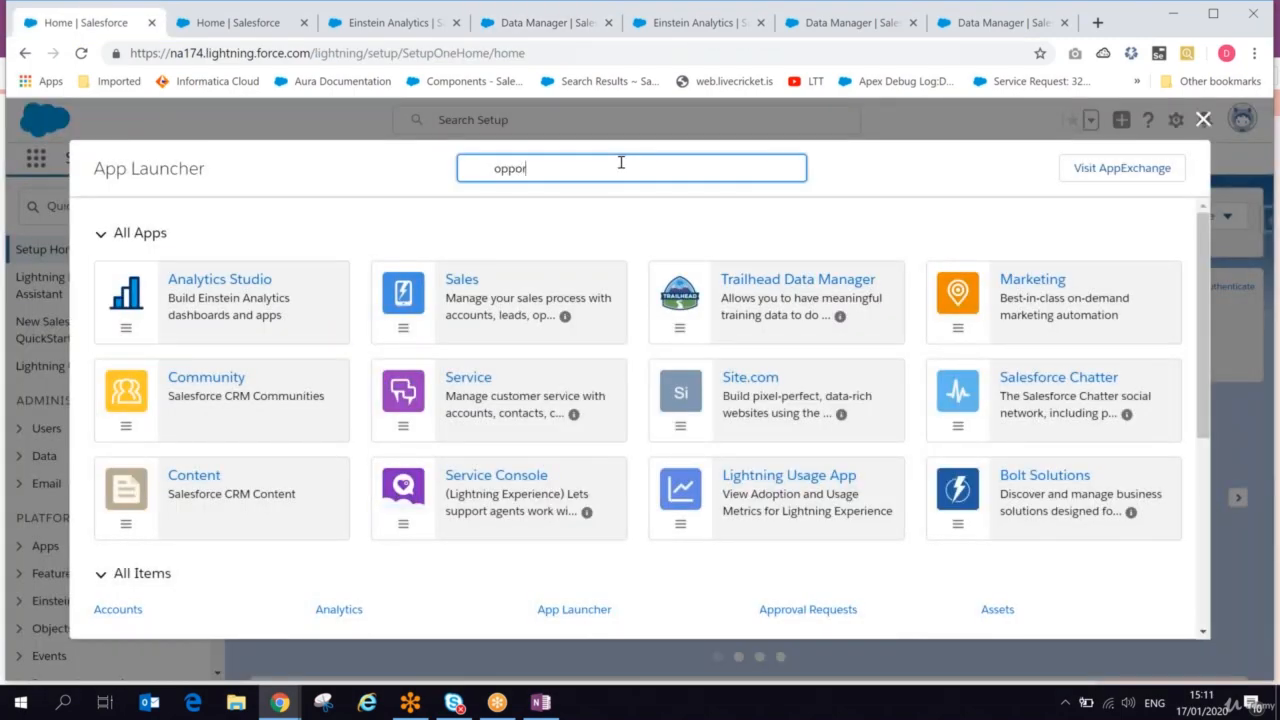
pyautogui.write('r')
pyautogui.click(148, 334)
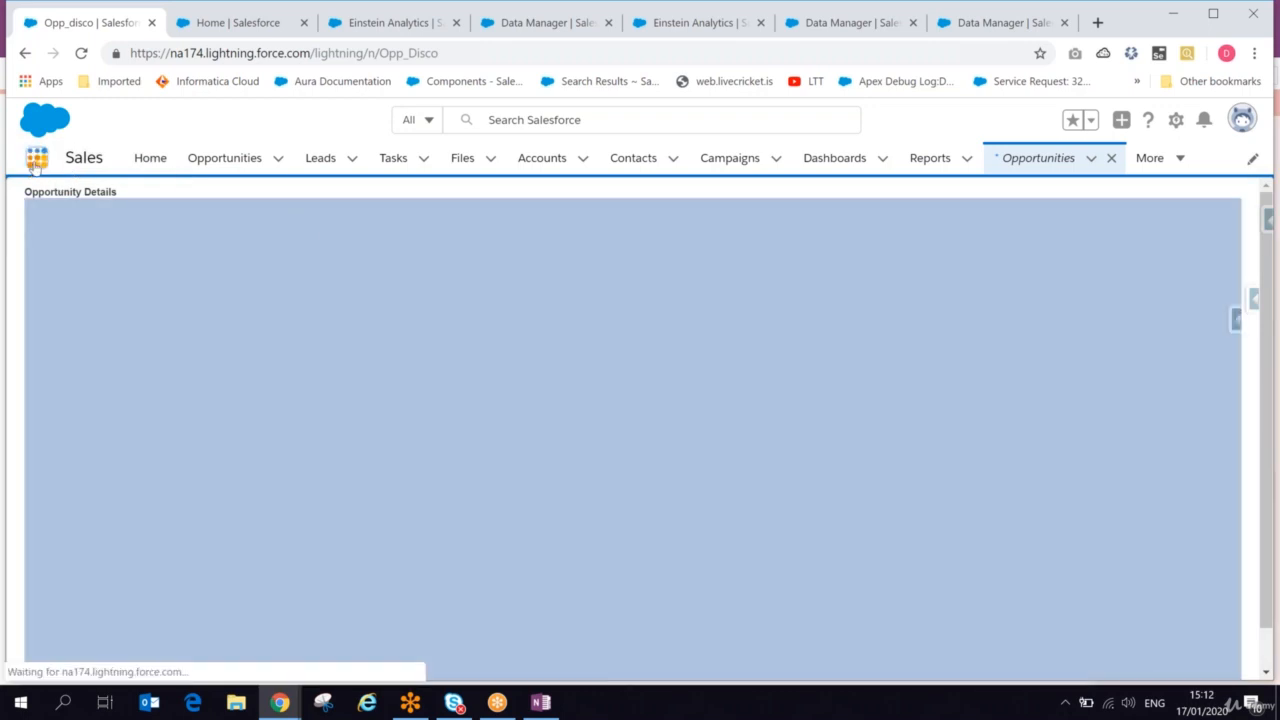
pyautogui.click(34, 162)
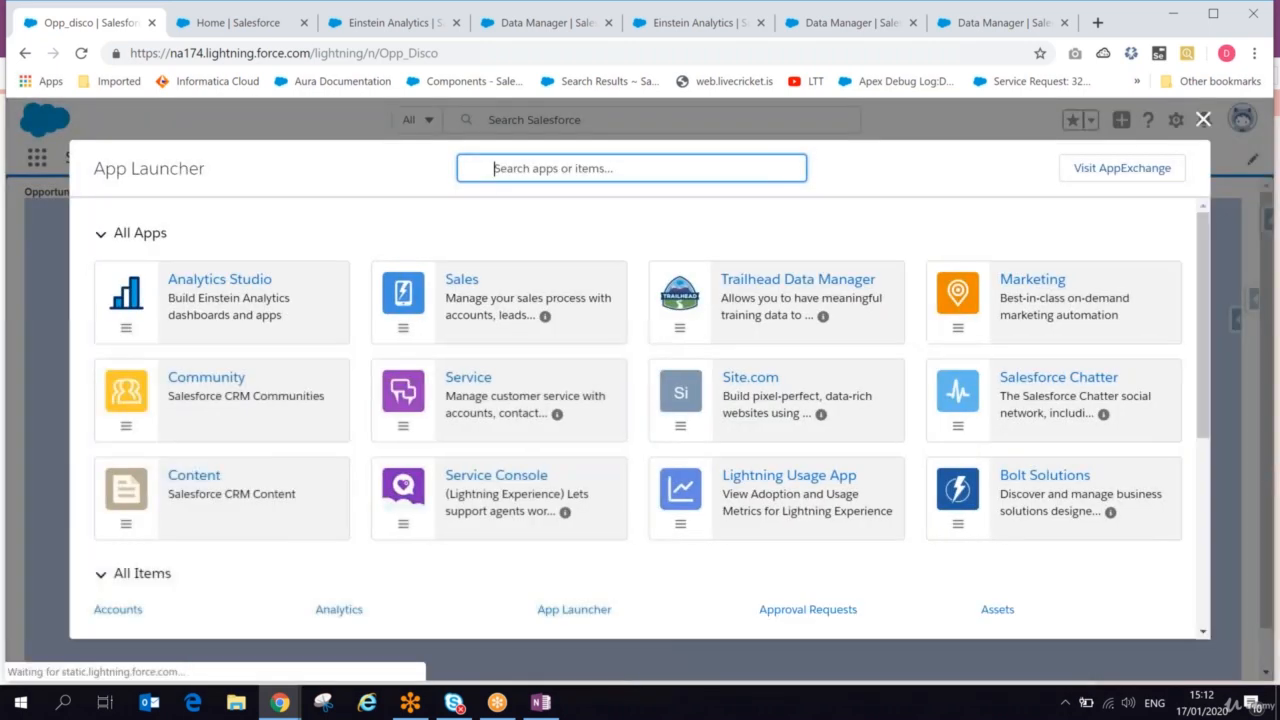
pyautogui.write('oppor')
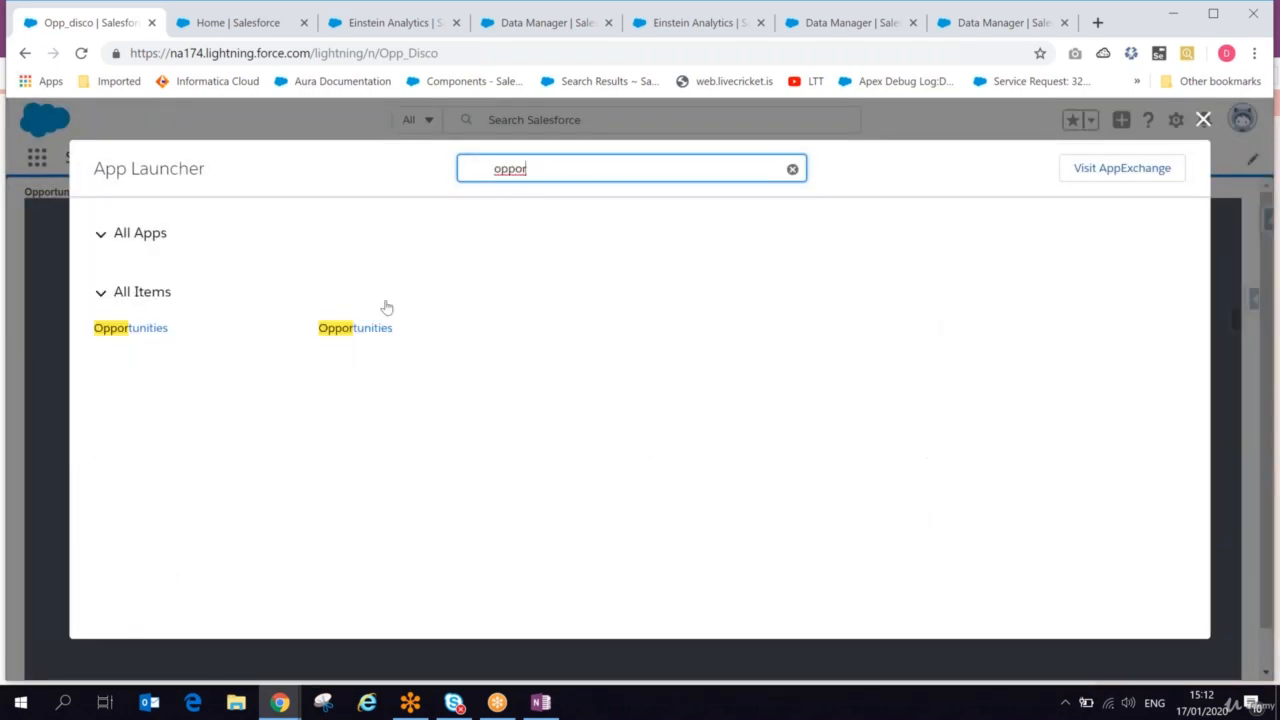
pyautogui.click(356, 328)
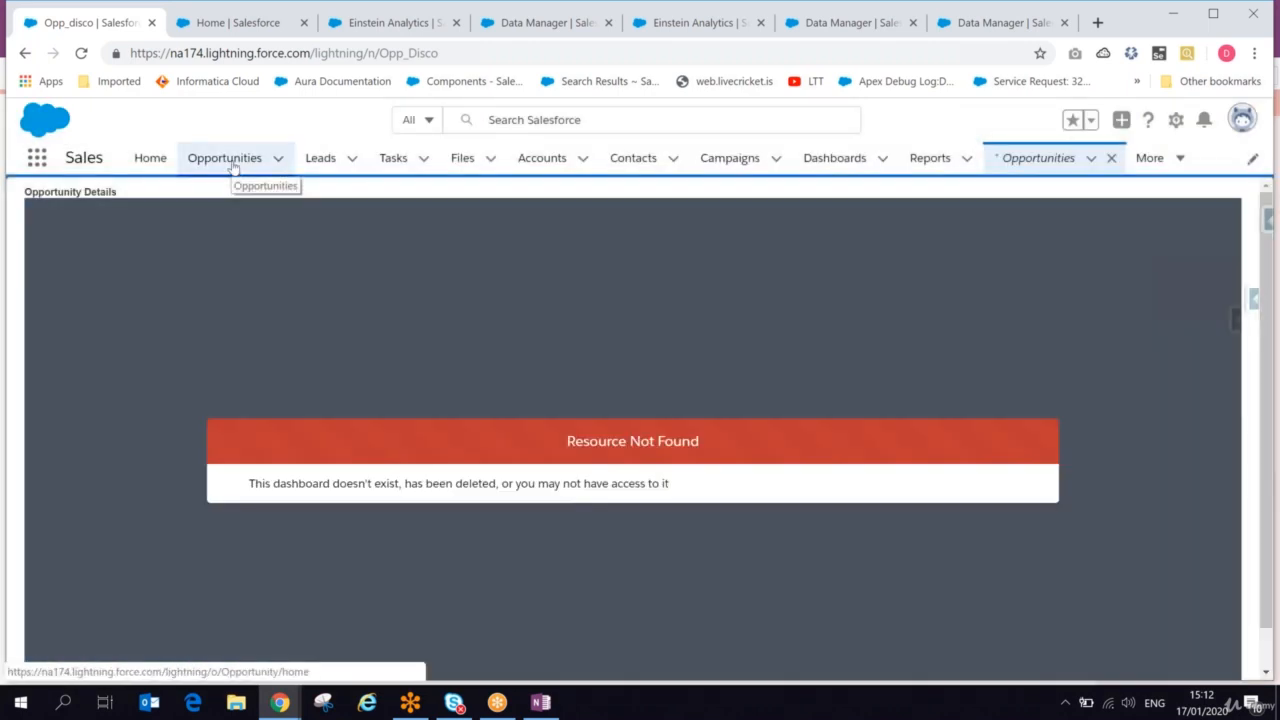
# Open the Opportunity for Abbott414 record from the Sales app's Opportunities list and examine its Type field.
pyautogui.click(232, 167)
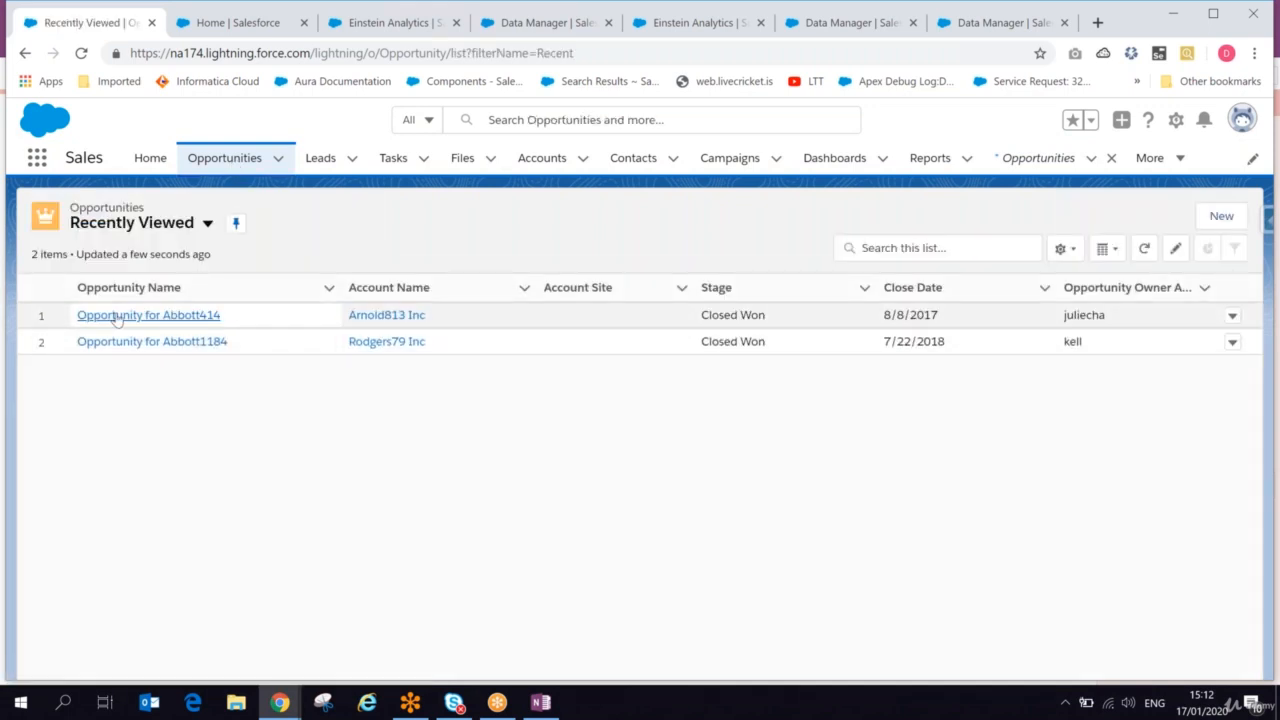
pyautogui.click(116, 316)
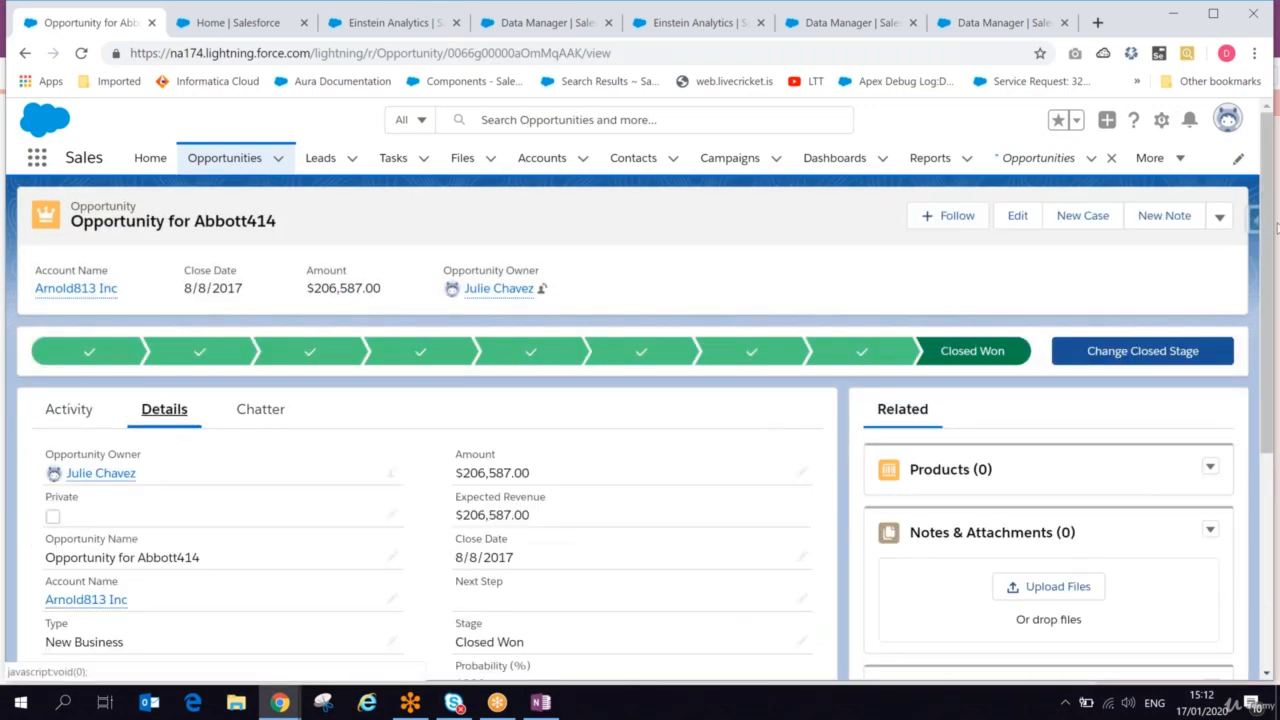
pyautogui.scroll(-2, 1262, 196)
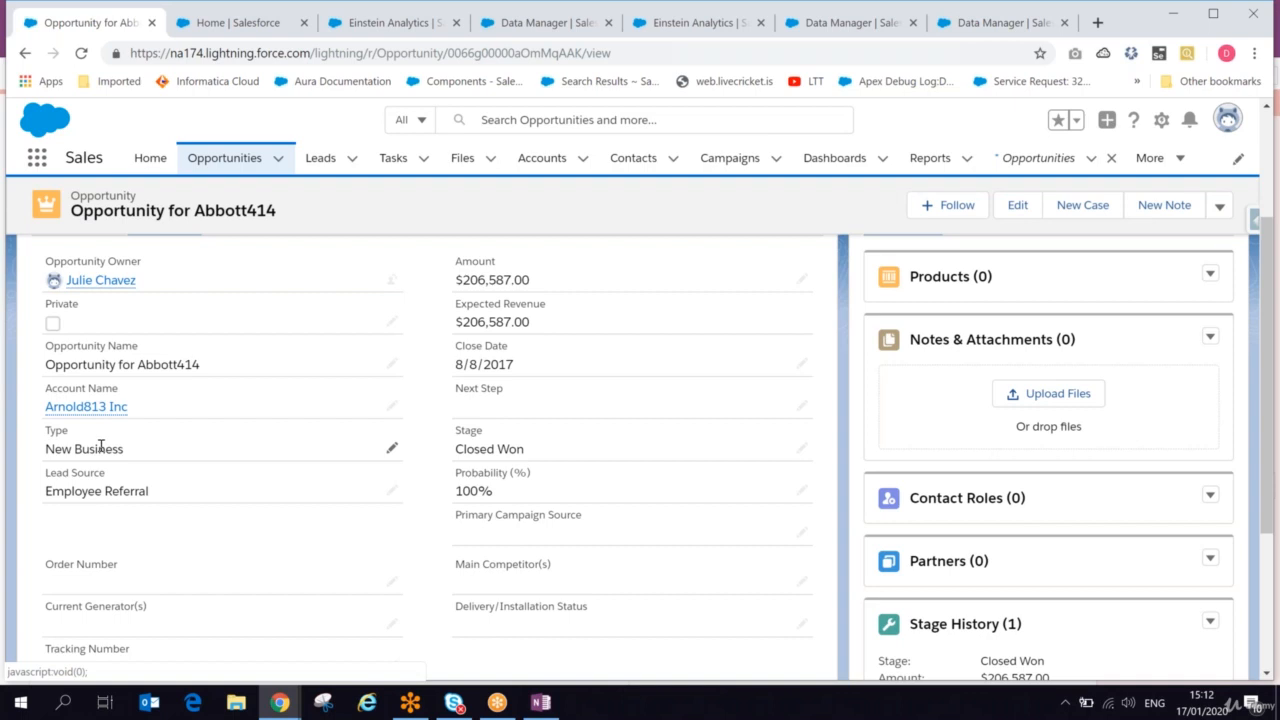
# Close the regOpty1 dataset page and return to the First Open Opportunity dataflow.
pyautogui.click(884, 33)
pyautogui.click(690, 24)
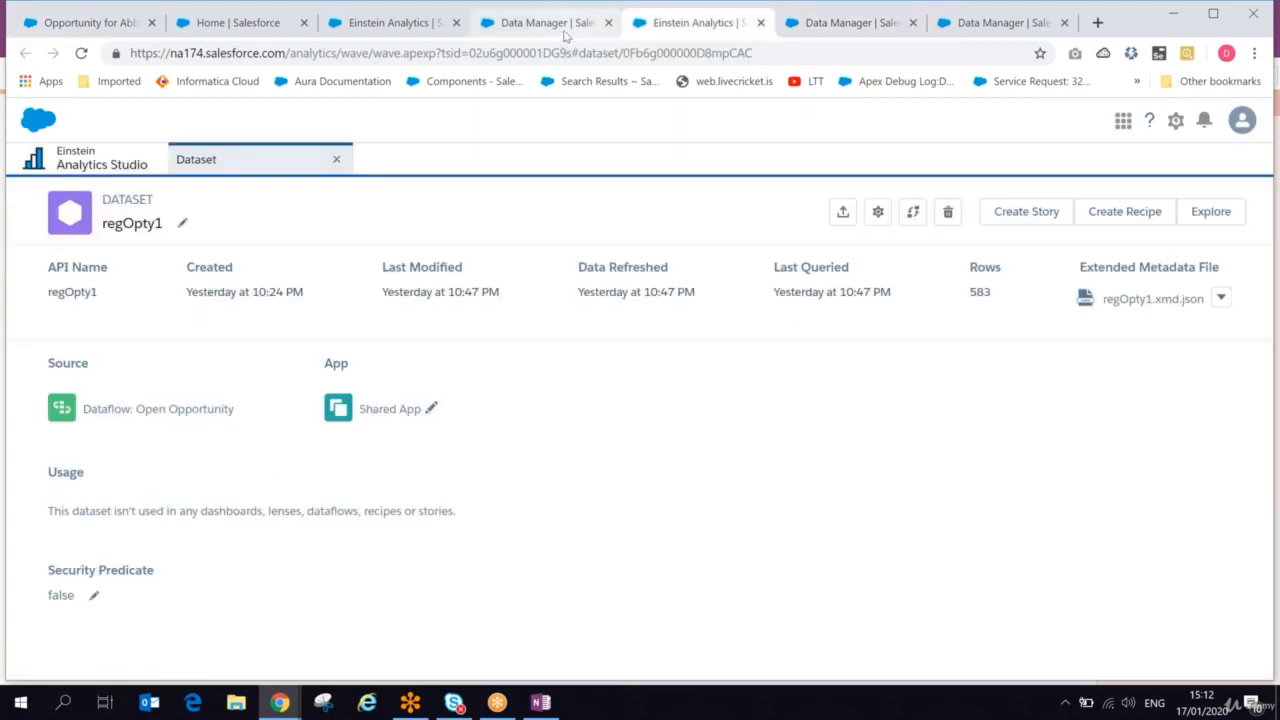
pyautogui.click(566, 36)
pyautogui.click(405, 30)
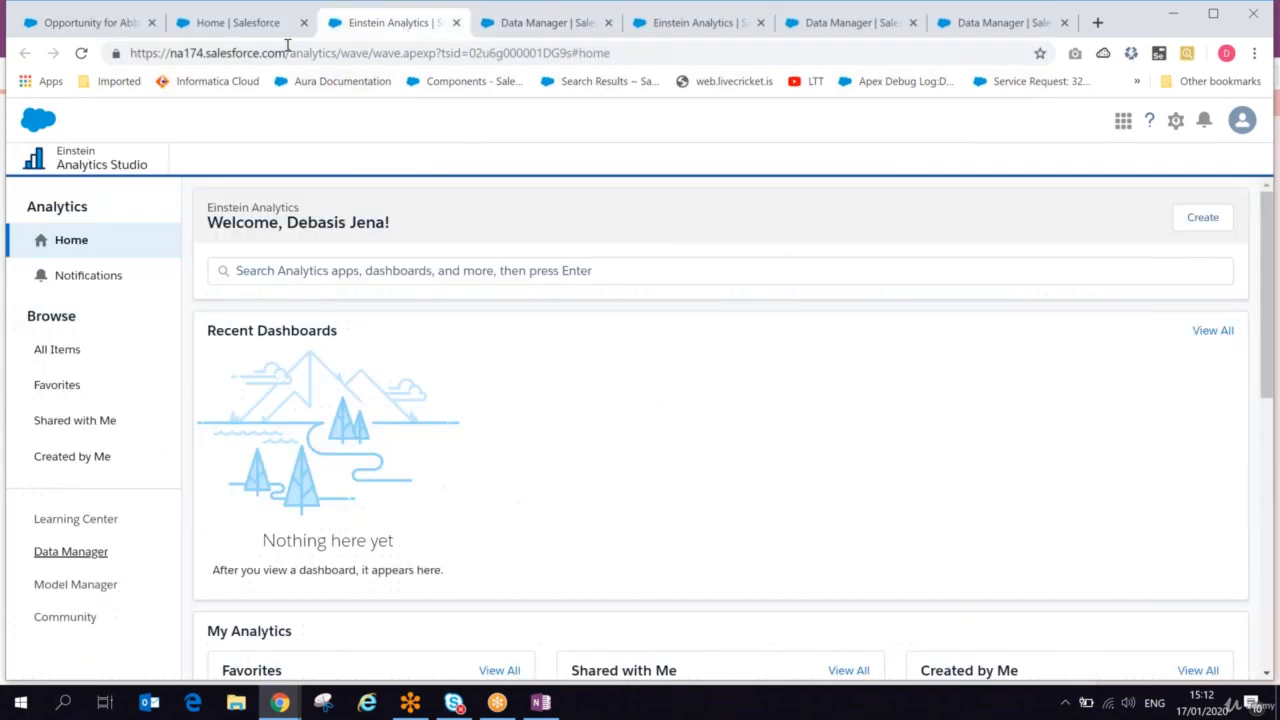
pyautogui.click(253, 27)
pyautogui.click(686, 30)
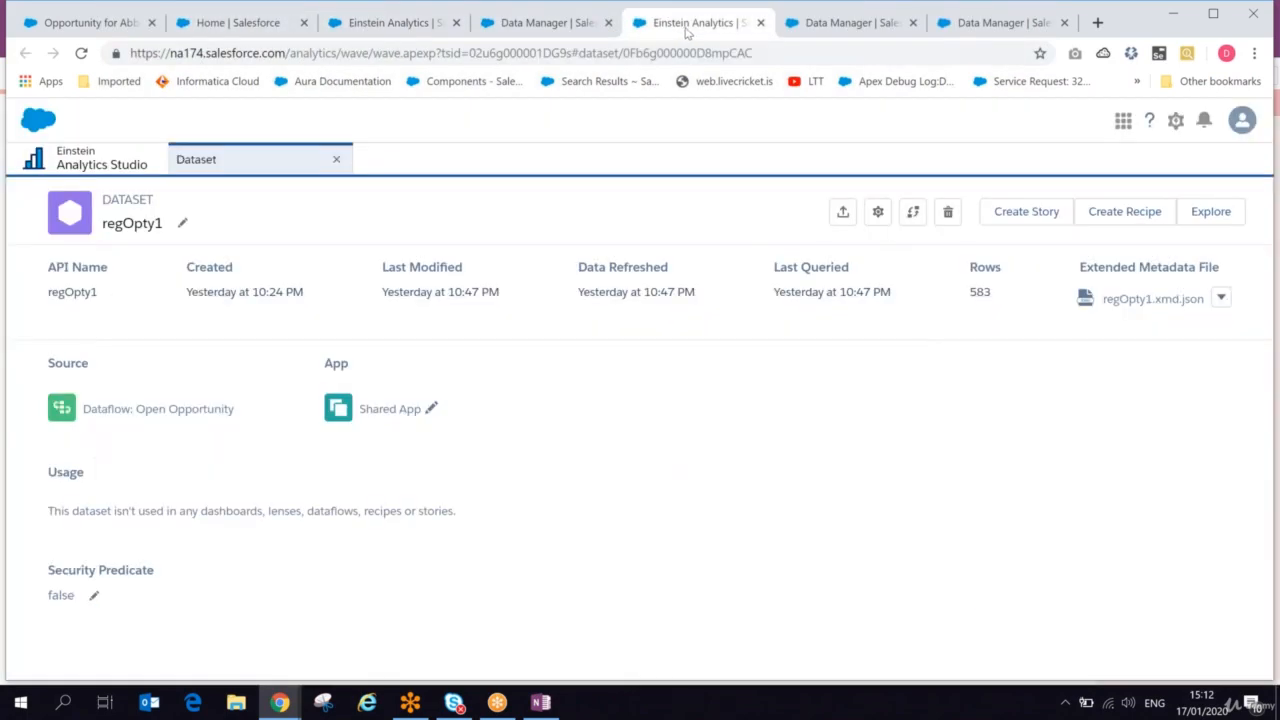
pyautogui.click(760, 22)
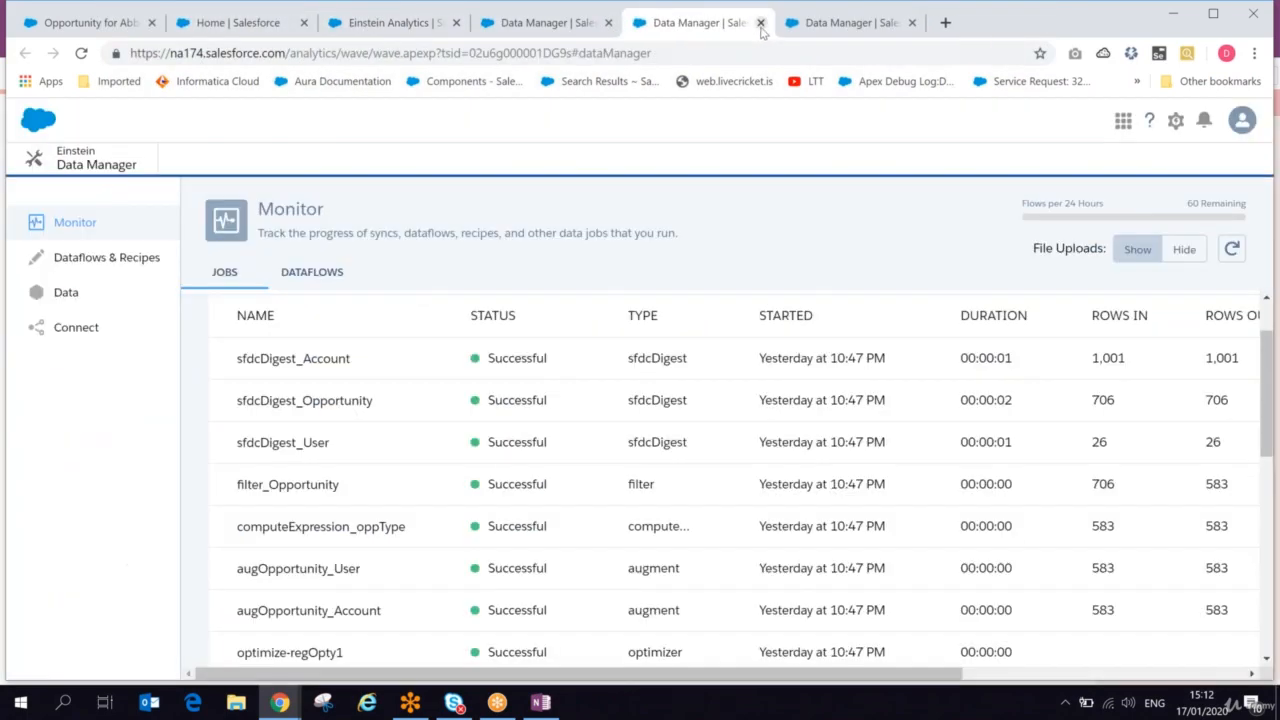
pyautogui.click(815, 28)
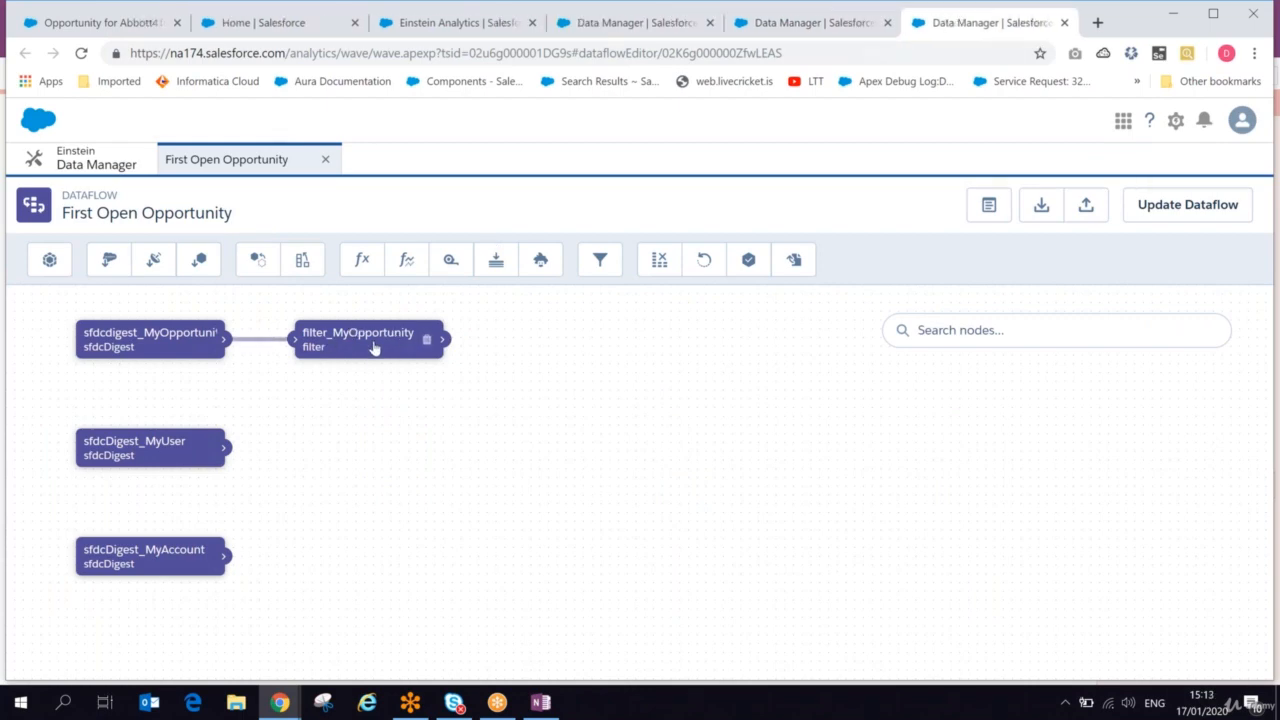
# Read the ComputeExpression description on the DataFlow Transformation page in OneNote.
pyautogui.click(537, 705)
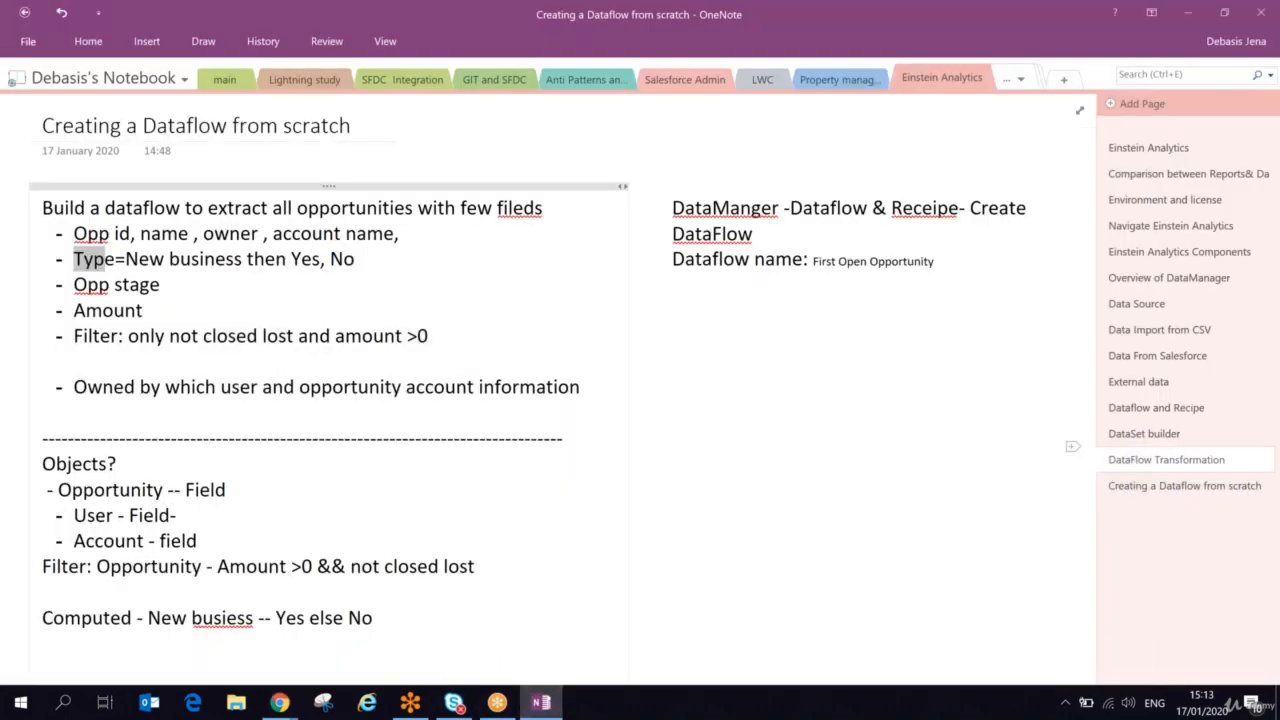
pyautogui.click(1165, 460)
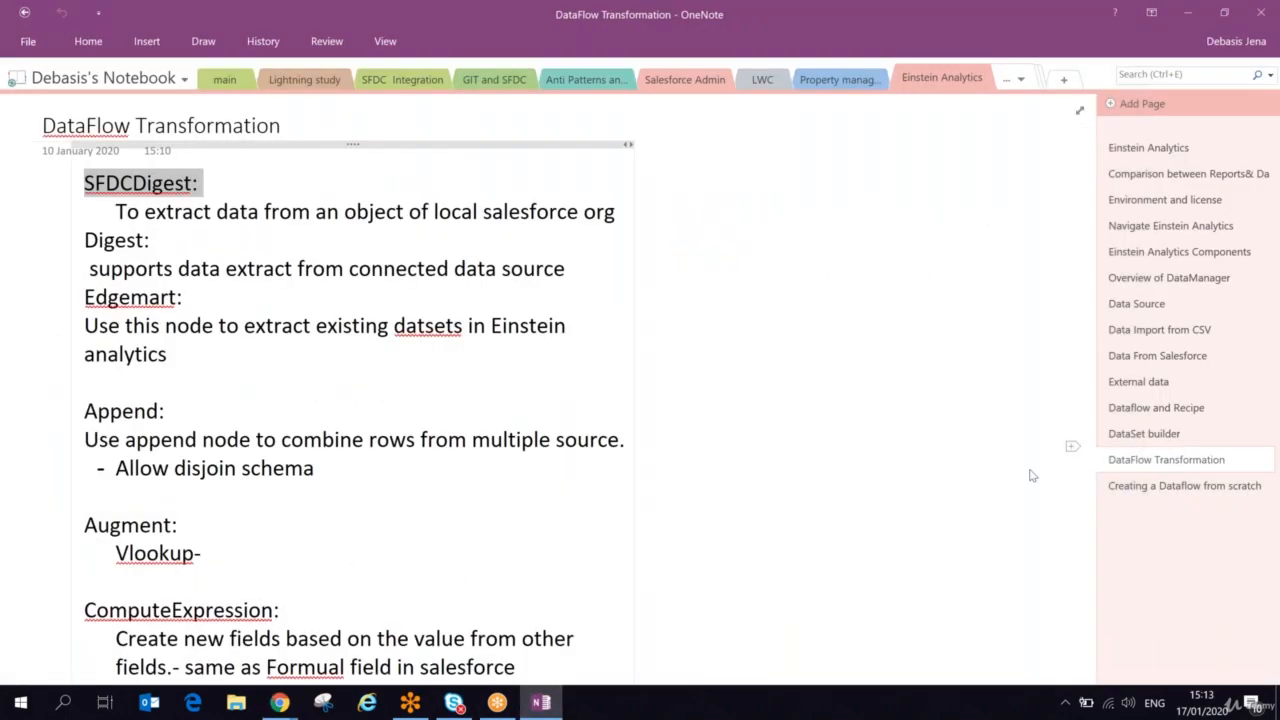
pyautogui.moveTo(1086, 247); pyautogui.dragTo(1088, 337)
pyautogui.moveTo(116, 318); pyautogui.dragTo(537, 318)
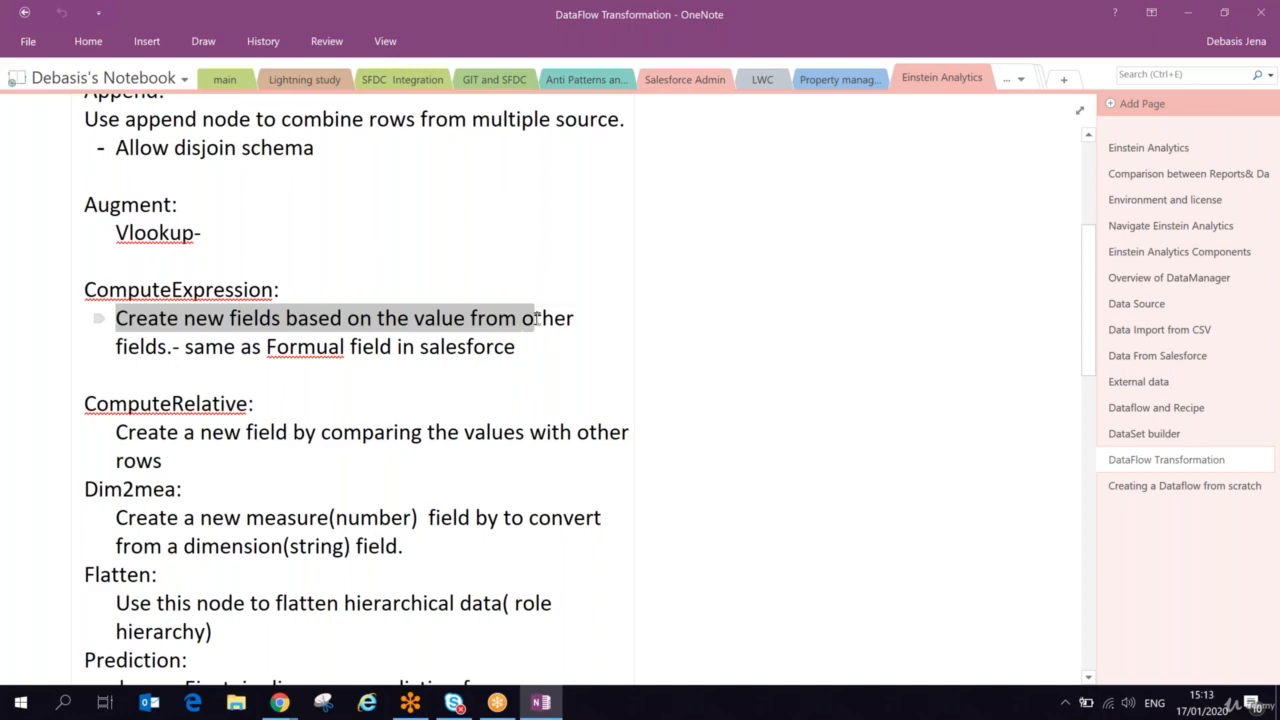
# Review the rule for the Type field on the Creating a Dataflow from scratch page, and return to the First Open Opportunity dataflow.
pyautogui.click(1170, 486)
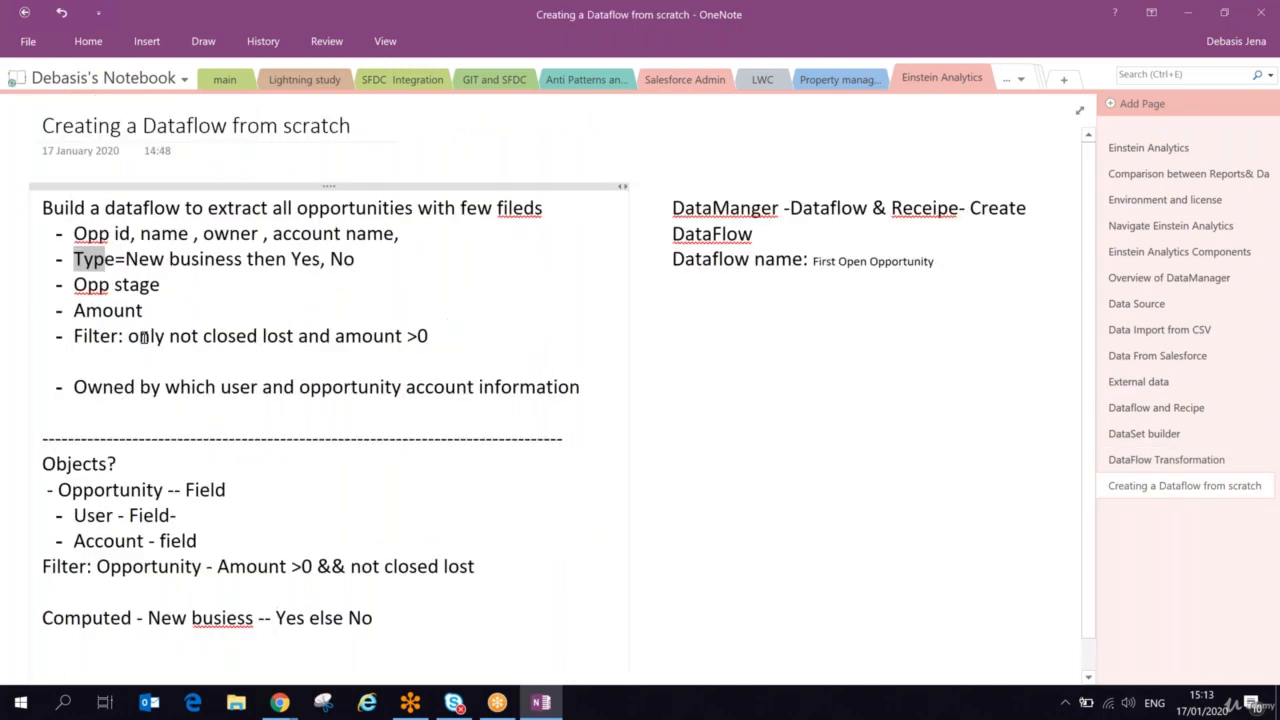
pyautogui.click(165, 258)
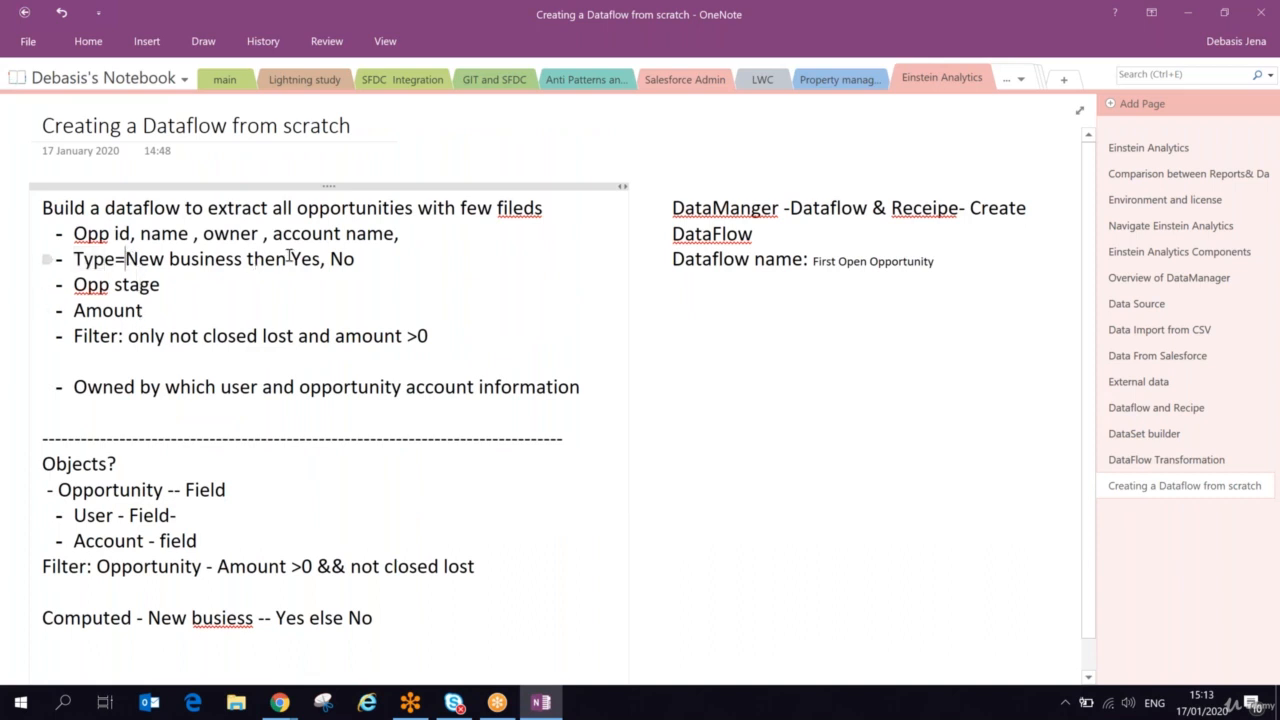
pyautogui.moveTo(287, 258); pyautogui.dragTo(341, 262)
pyautogui.hotkey('alt', 'Tab')
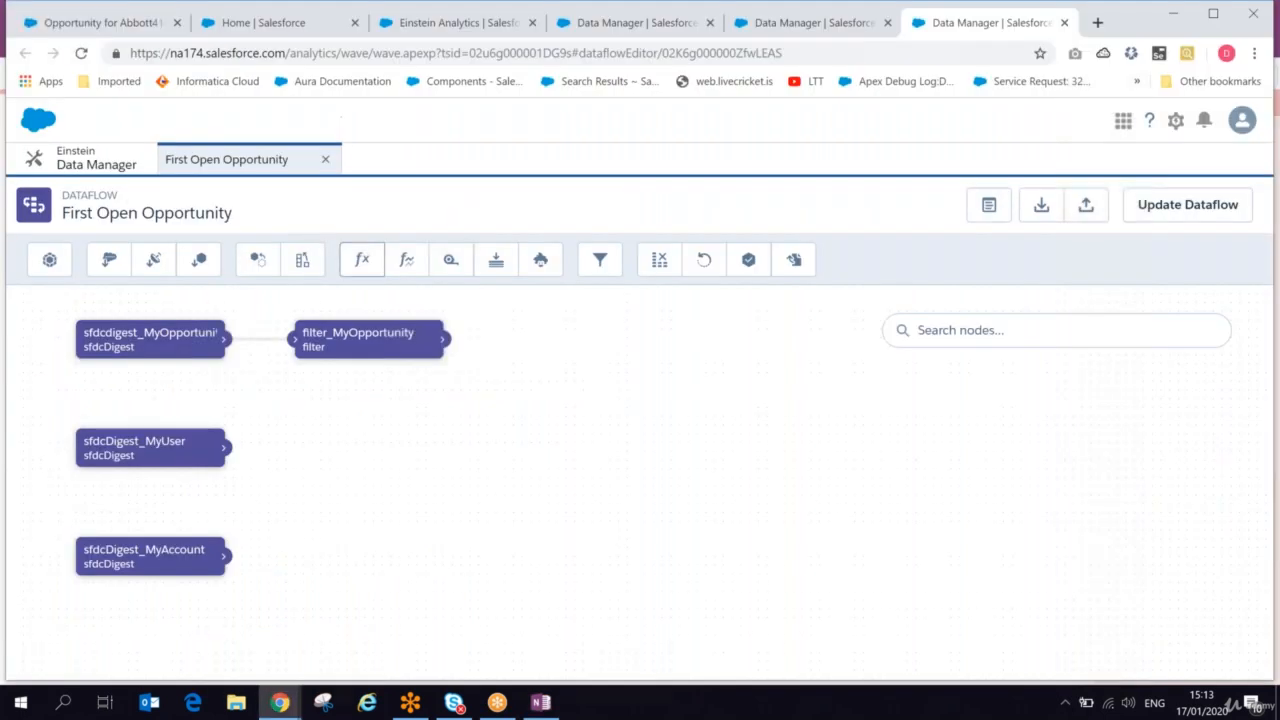
# Start a computeExpression node in First Open Opportunity and consult the existing Open Opportunity dataflow for reference.
pyautogui.click(352, 267)
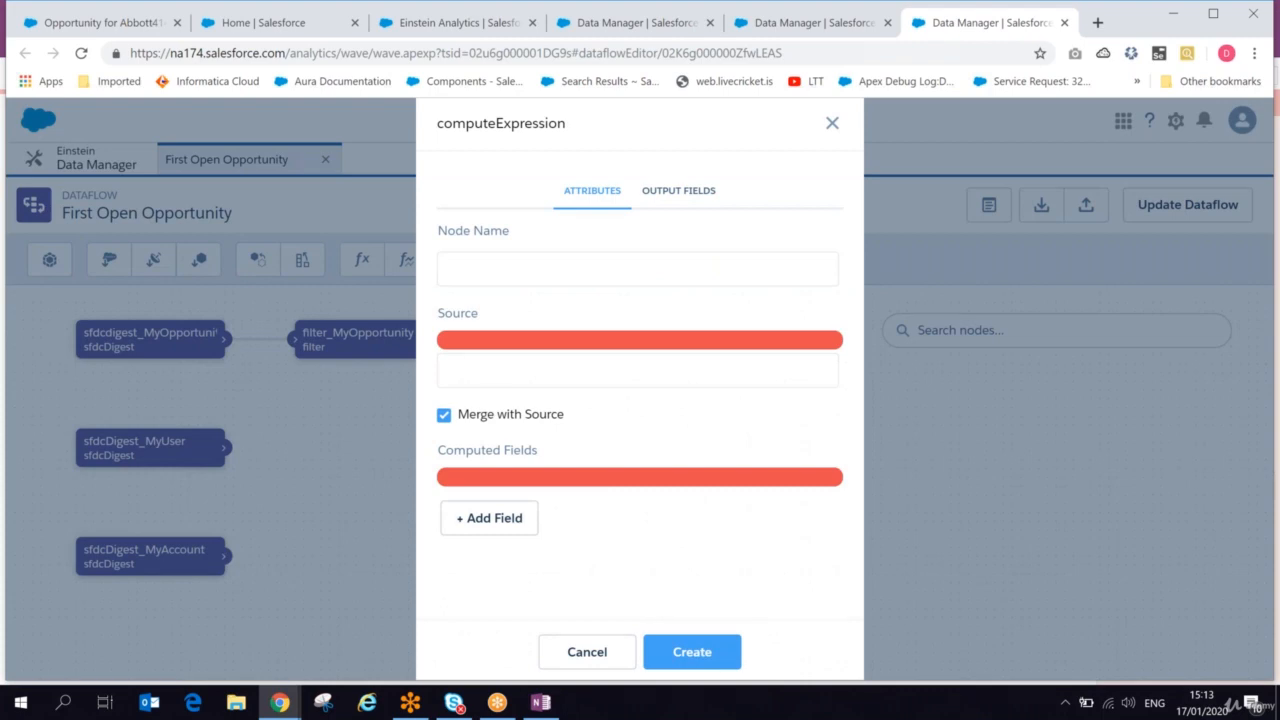
pyautogui.click(772, 36)
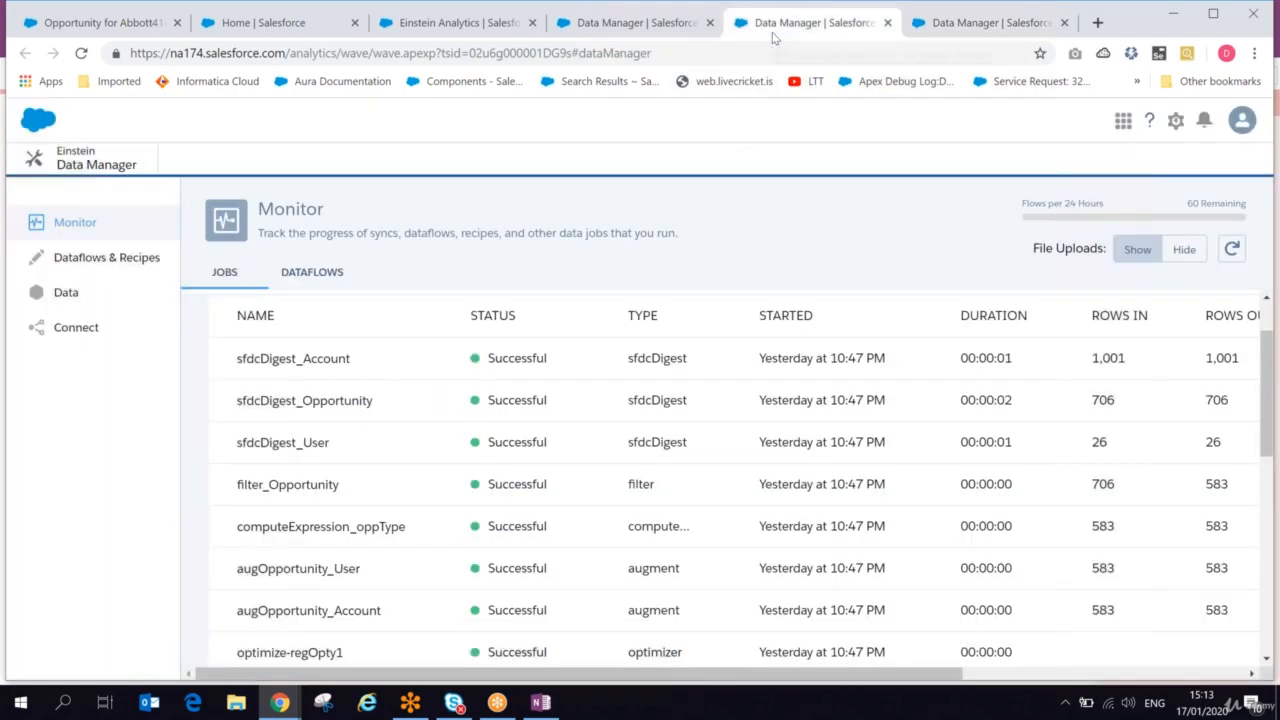
pyautogui.click(652, 37)
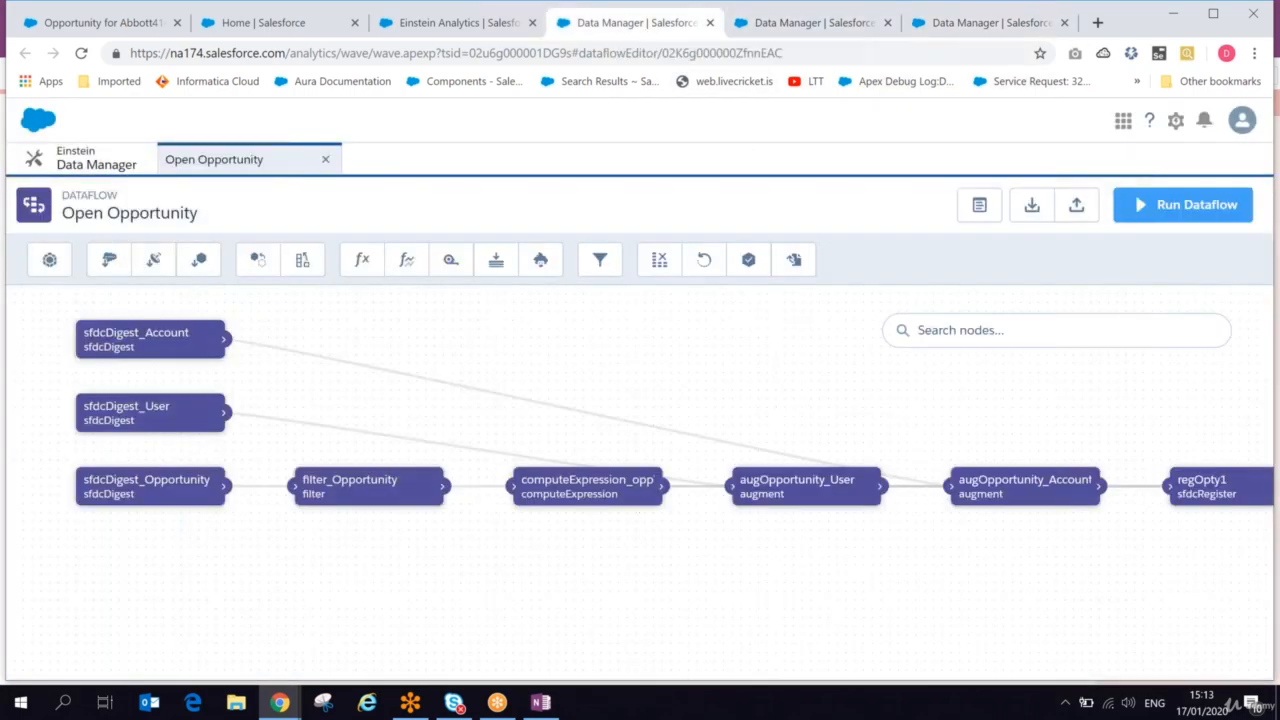
pyautogui.click(921, 27)
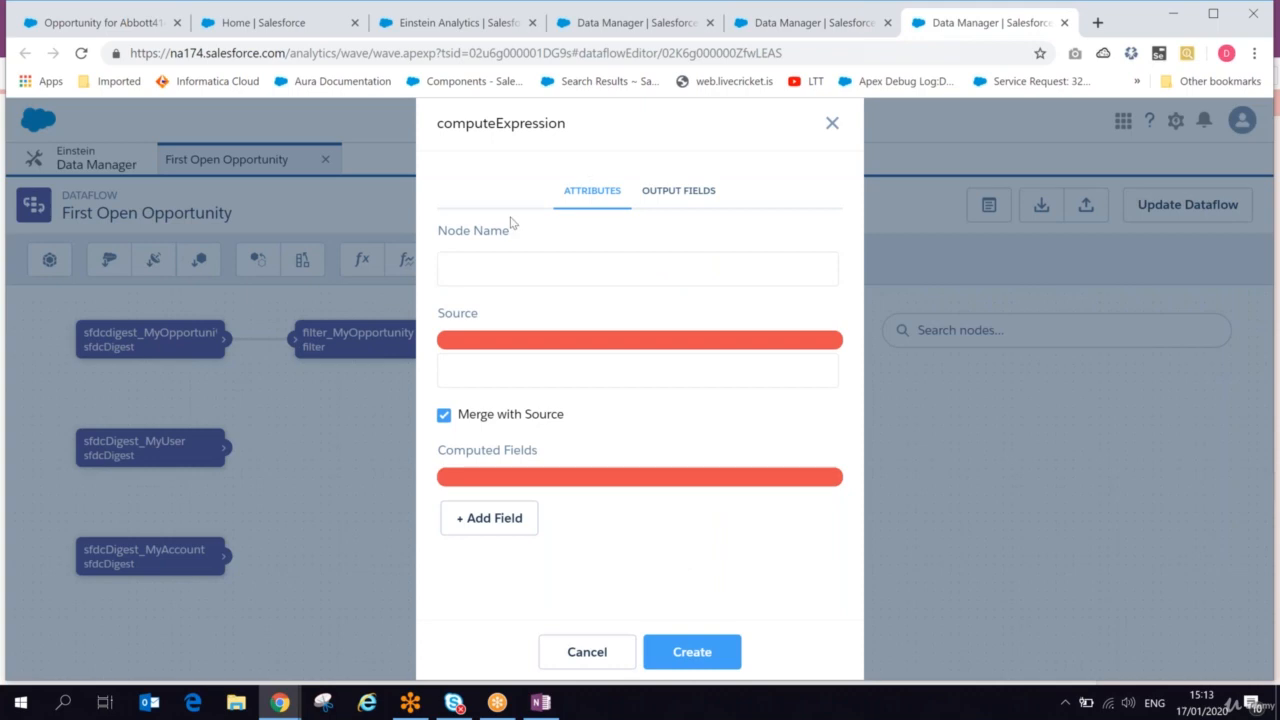
# Name the computeExpression node ComputeExp_MyOppCompute.
pyautogui.click(447, 269)
pyautogui.write('ComputeExpress')
pyautogui.write('_My')
pyautogui.press('BackSpace')
pyautogui.press('BackSpace')
pyautogui.write('MyOppCompute')
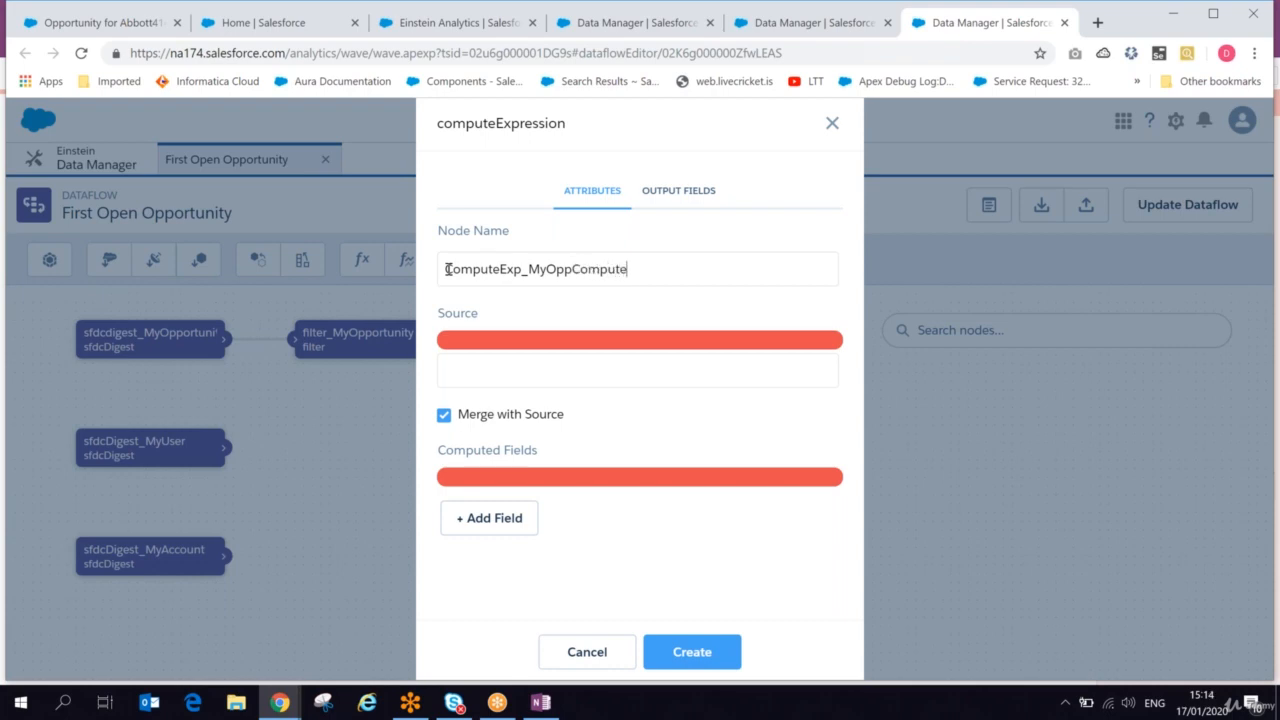
# Set filter_MyOpportunity as the source of the computeExpression node.
pyautogui.hotkey('alt', 'Tab')
pyautogui.hotkey('alt', 'Tab')
pyautogui.click(484, 366)
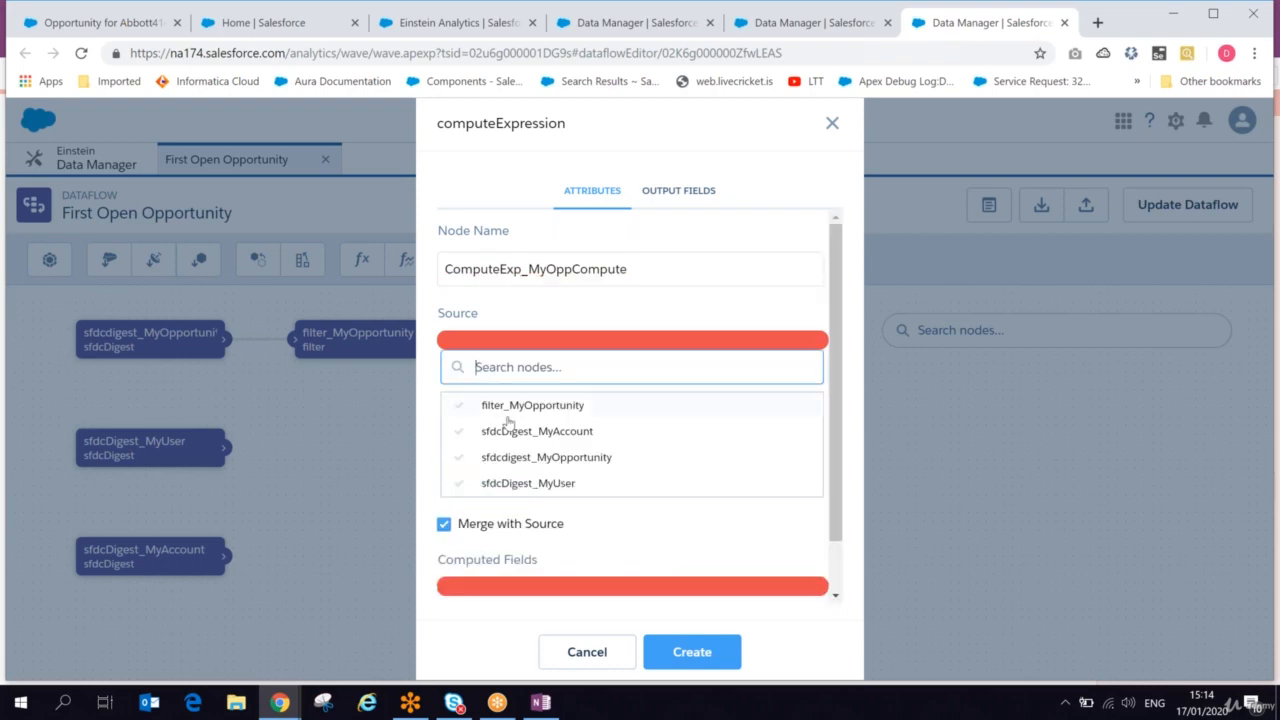
pyautogui.click(505, 411)
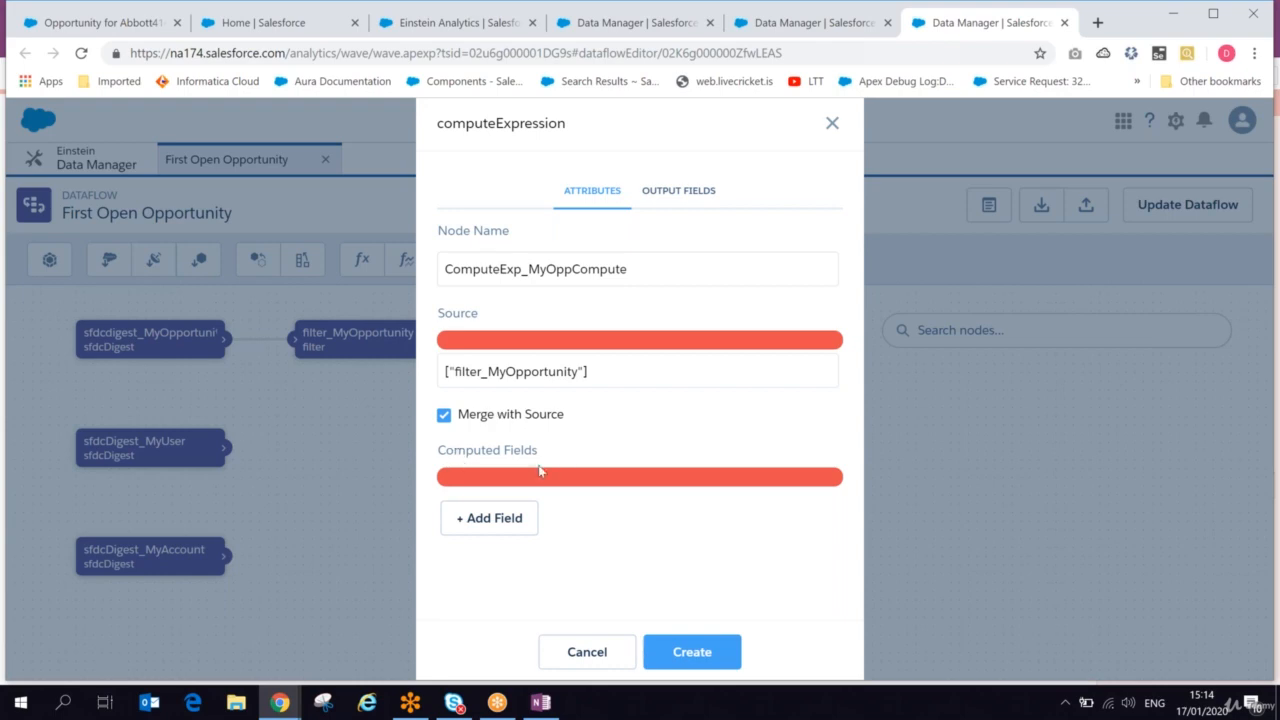
# Add a computed field named New Business to the ComputeExp_MyOppCompute node.
pyautogui.click(498, 519)
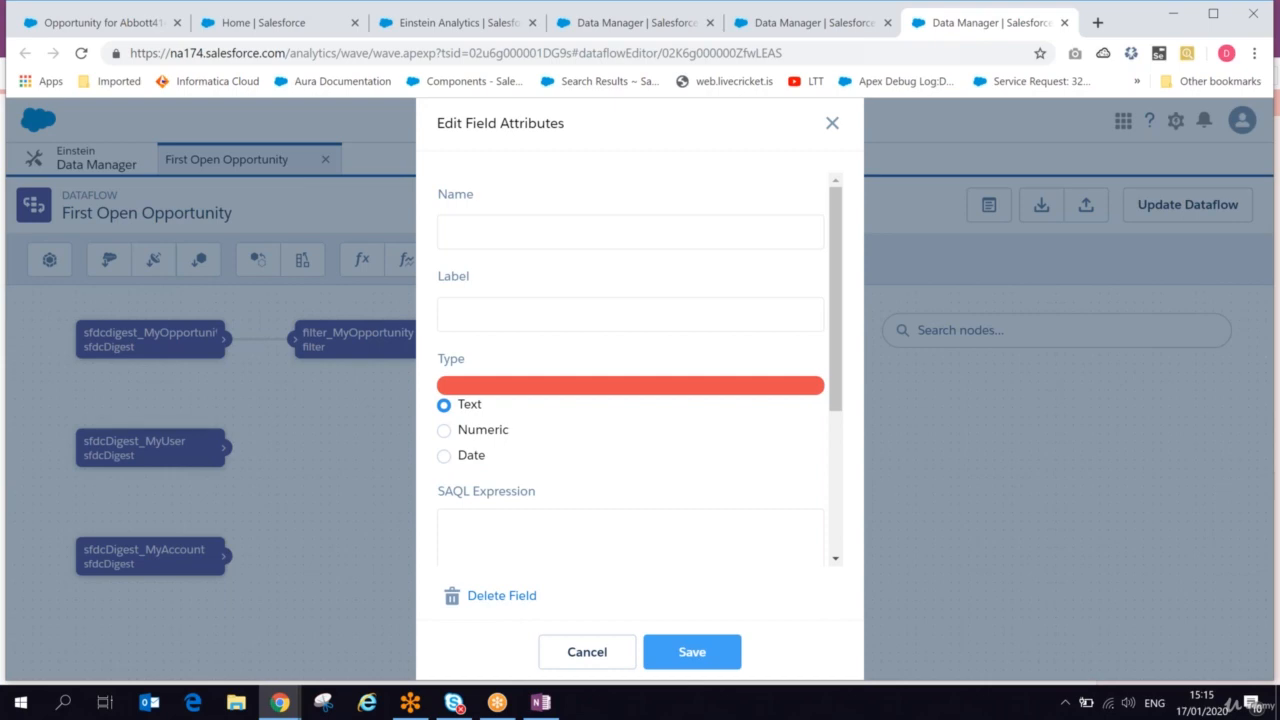
pyautogui.click(536, 231)
pyautogui.write('New ')
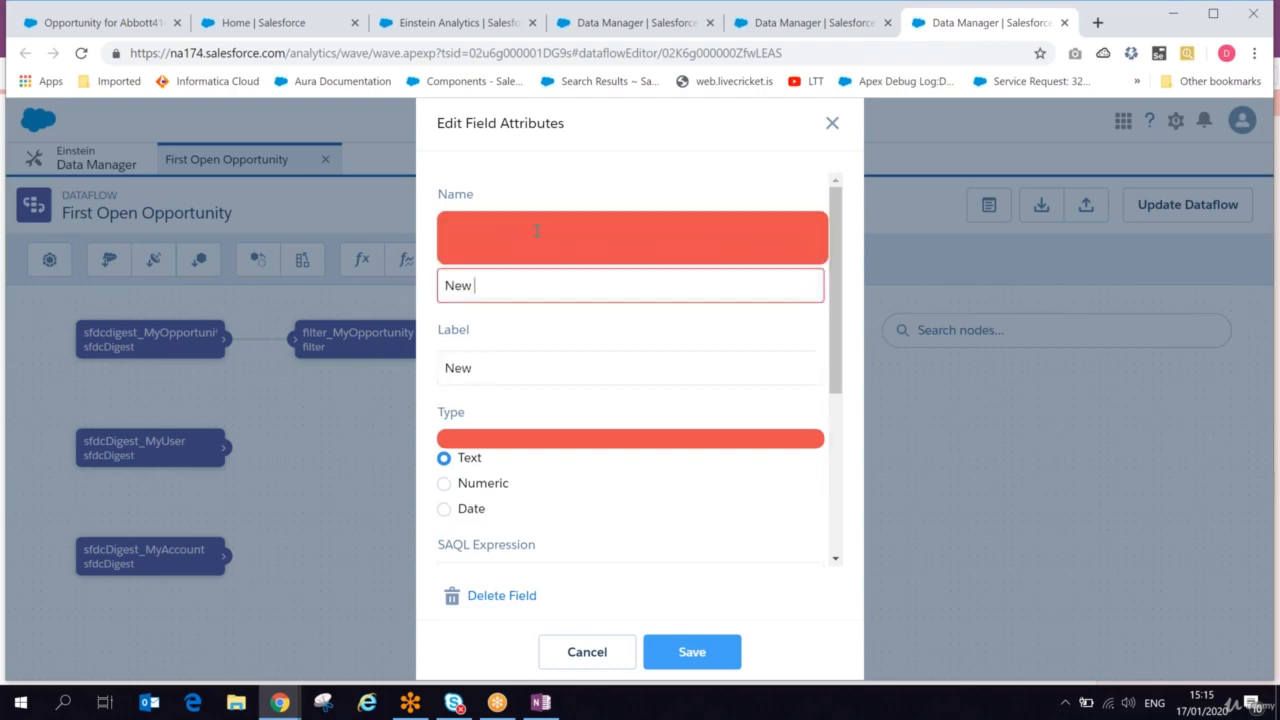
pyautogui.write('Business')
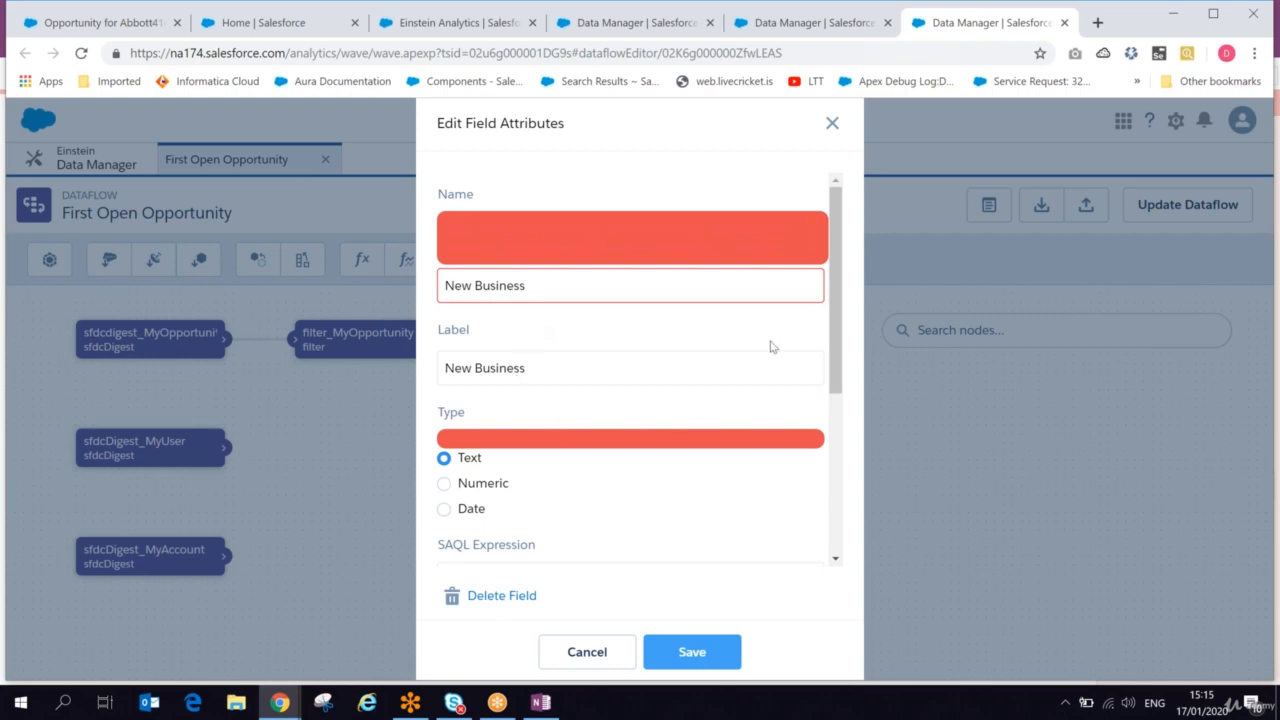
# Enter the field's SAQL expression as case when starts_with('Type',"New Business") then "yes" else "No" end, consulting the OneNote rule.
pyautogui.moveTo(832, 311); pyautogui.dragTo(829, 374)
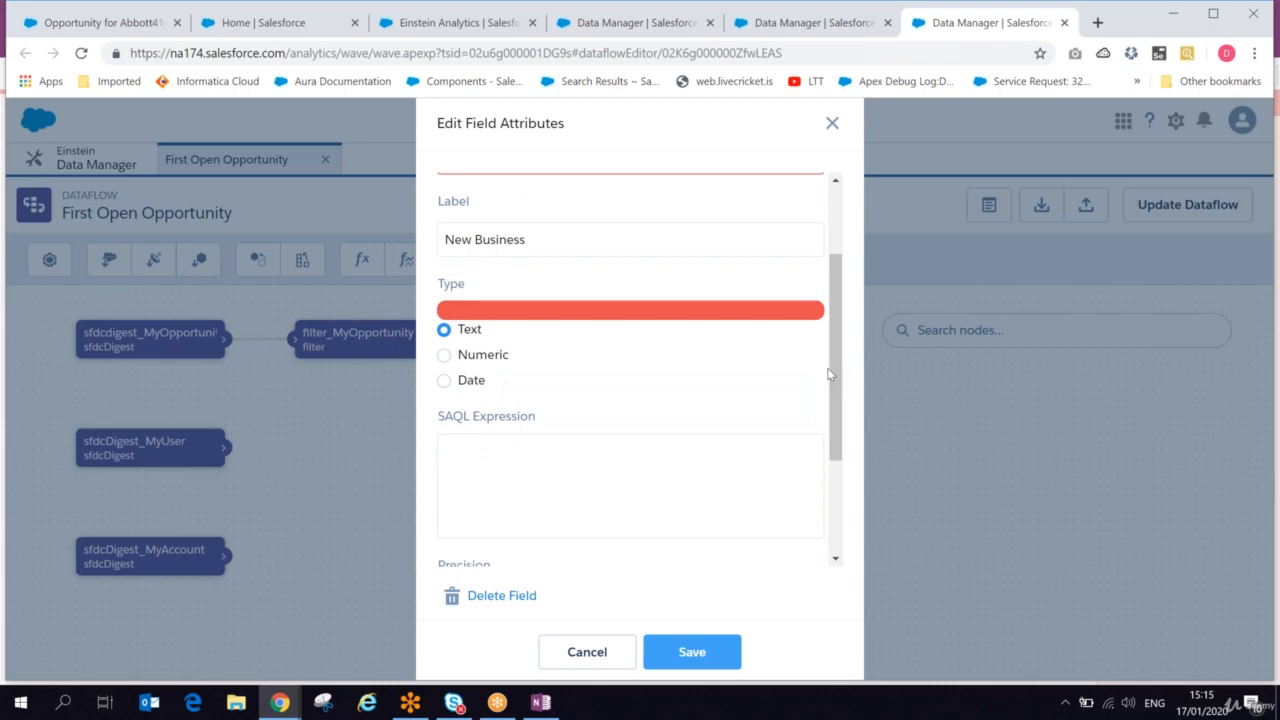
pyautogui.click(477, 463)
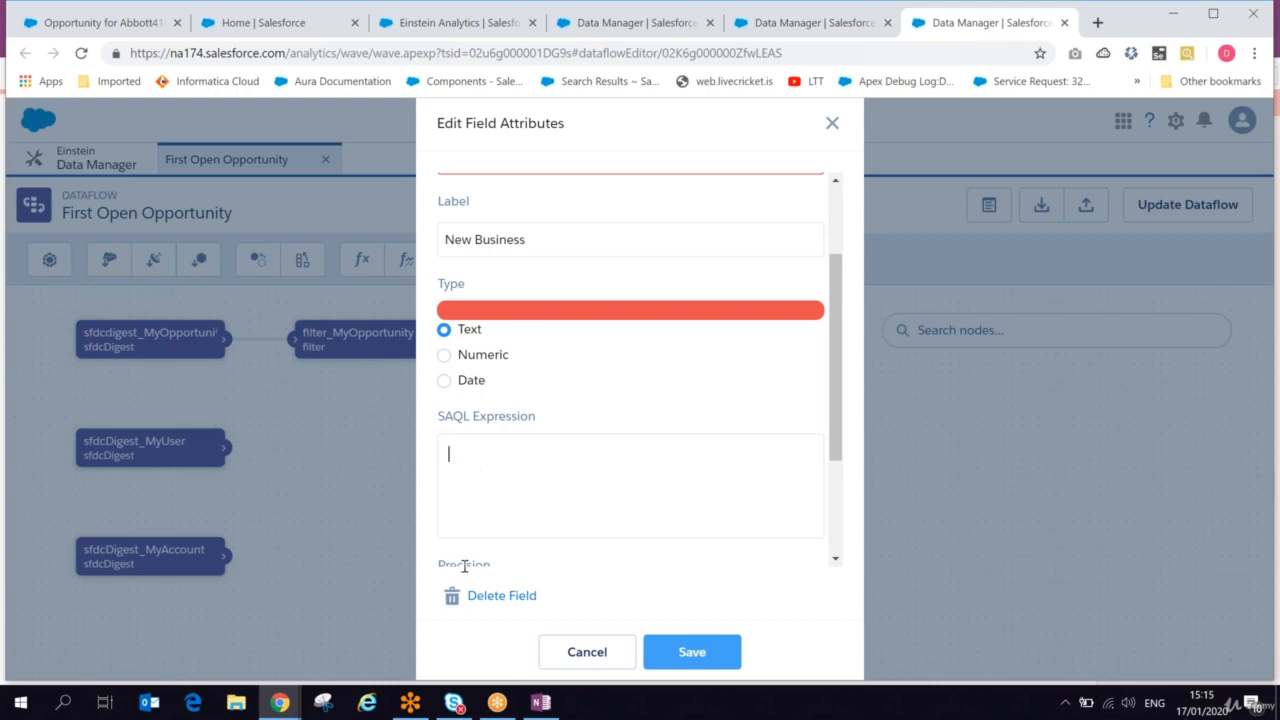
pyautogui.click(547, 703)
pyautogui.moveTo(125, 259); pyautogui.dragTo(350, 263)
pyautogui.hotkey('alt', 'Tab')
pyautogui.write('case when starts_with')
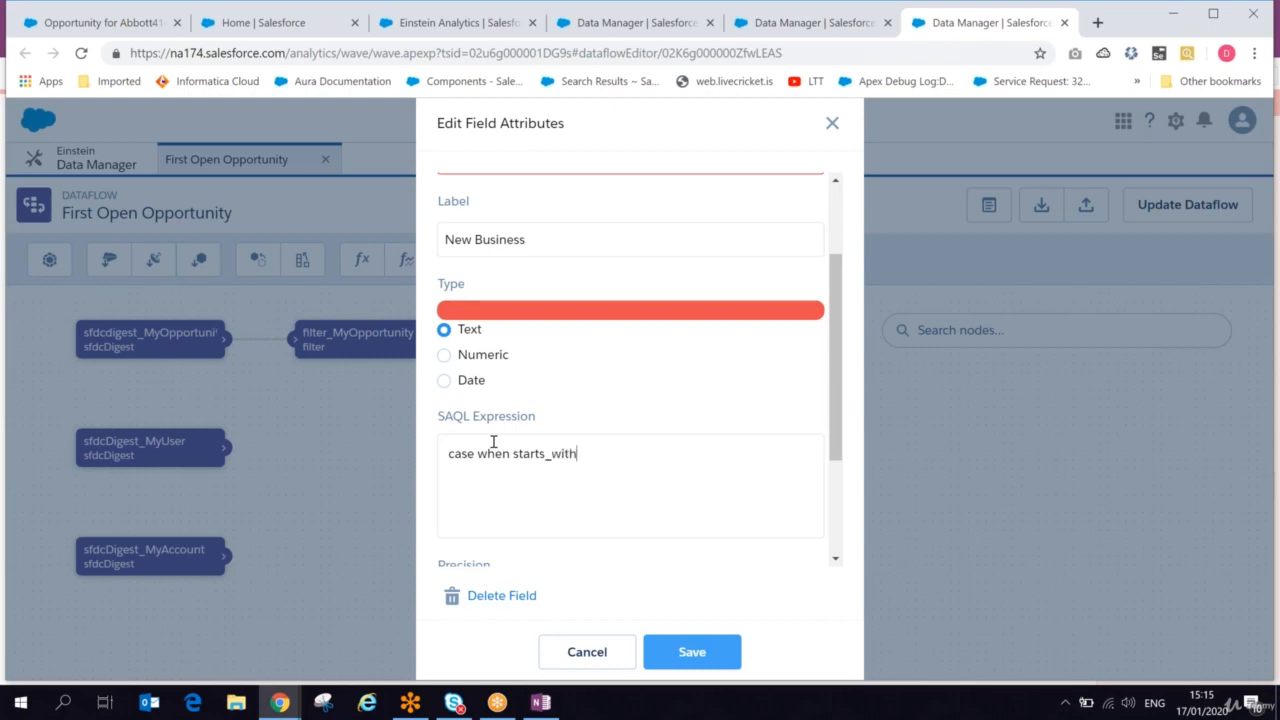
pyautogui.write("('Type")
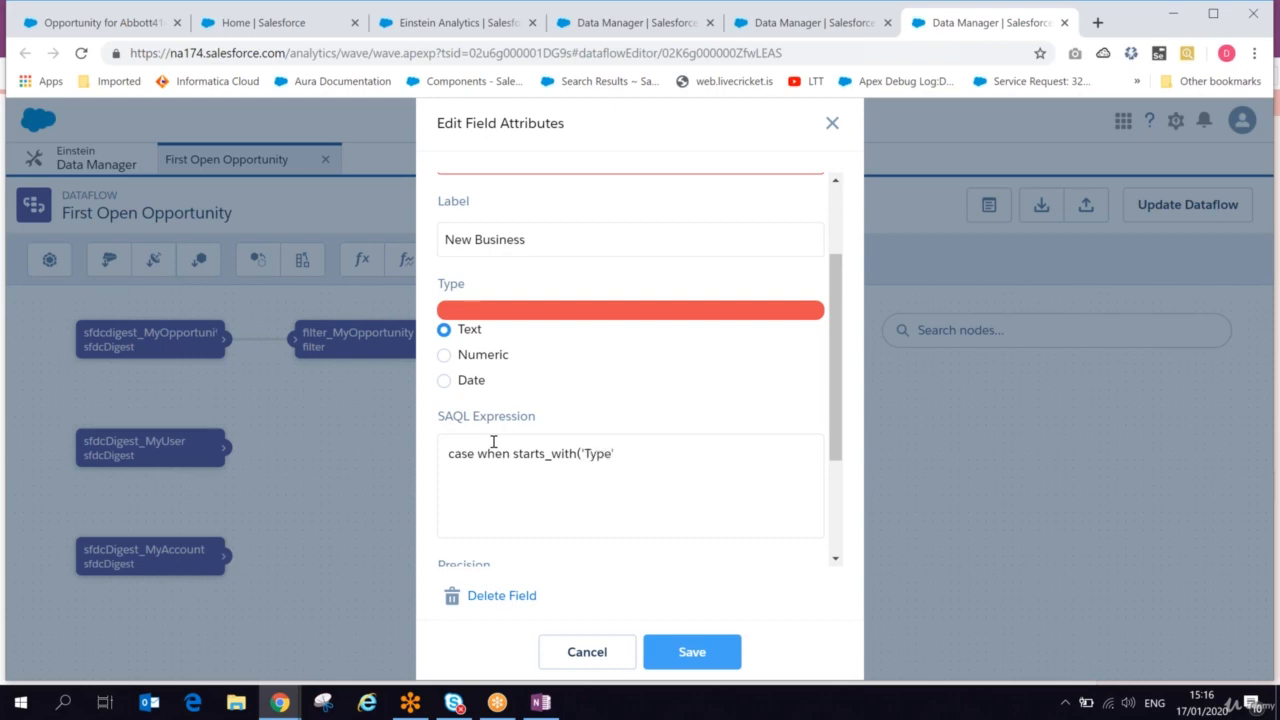
pyautogui.write('\',"New')
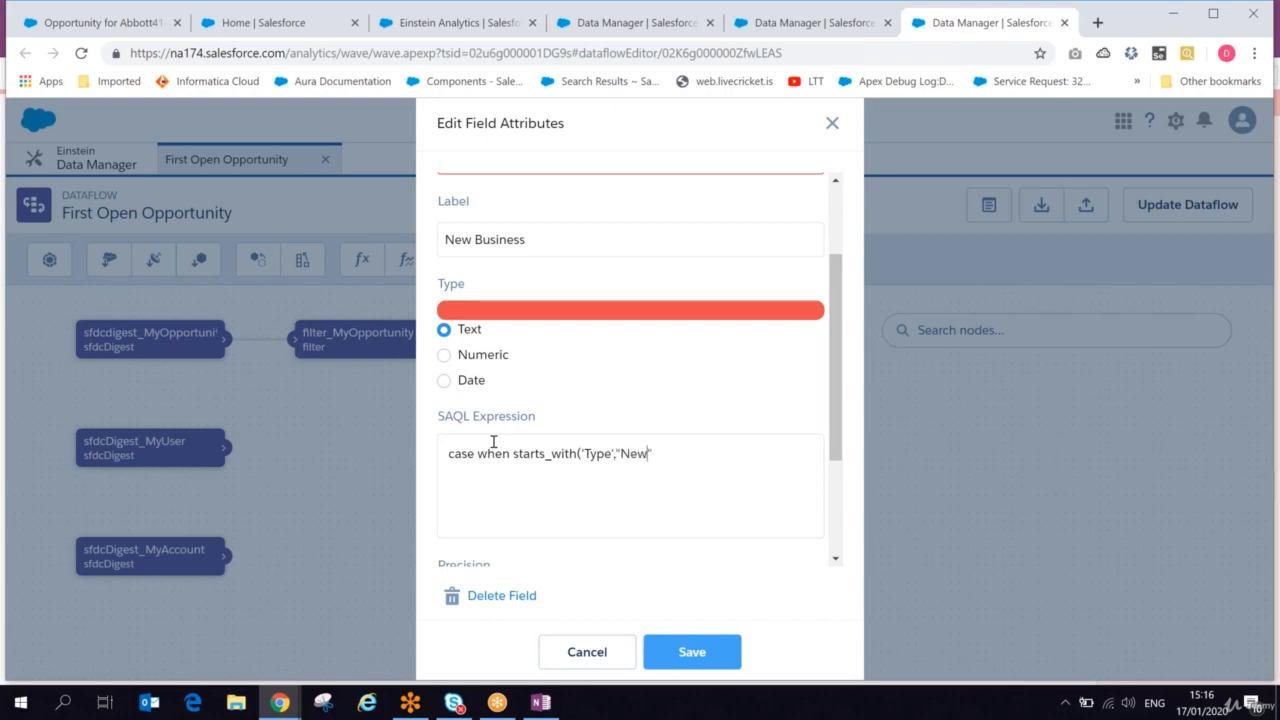
pyautogui.write(' Business") then ')
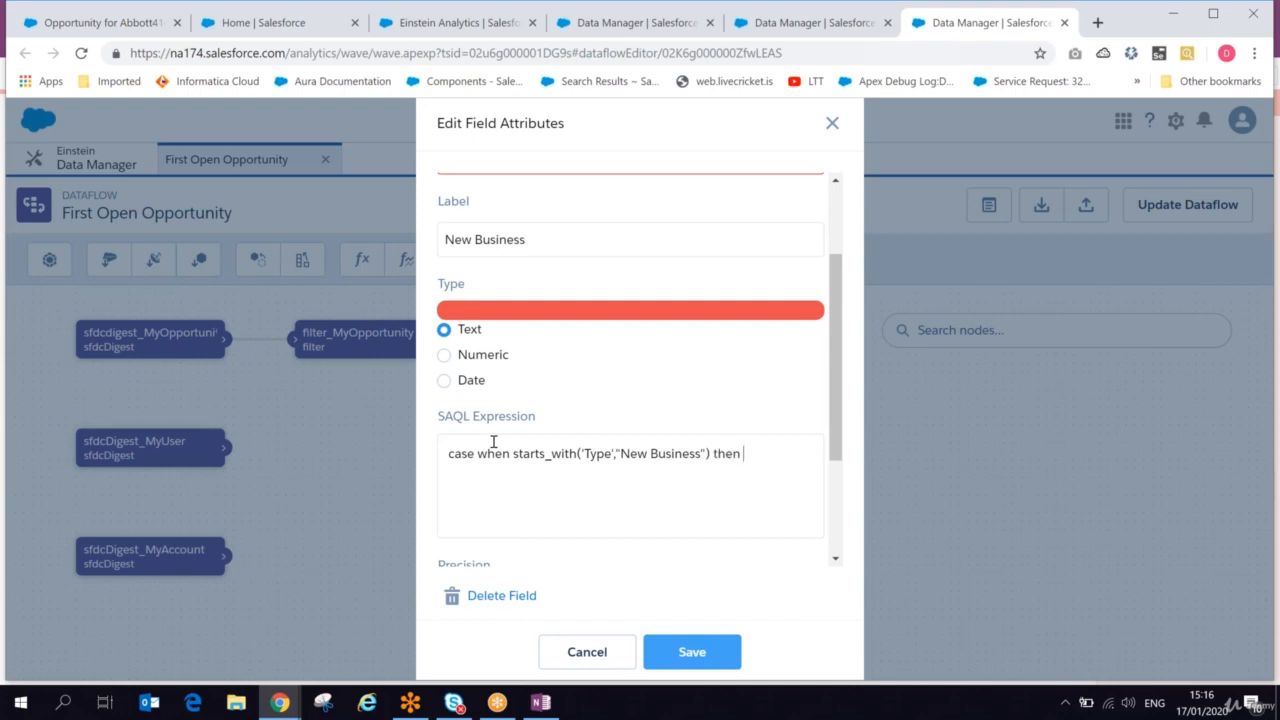
pyautogui.write('"yes" else "No" end')
# Remove the space from the computed field's name so that it reads NewBusiness.
pyautogui.moveTo(839, 315); pyautogui.dragTo(543, 280)
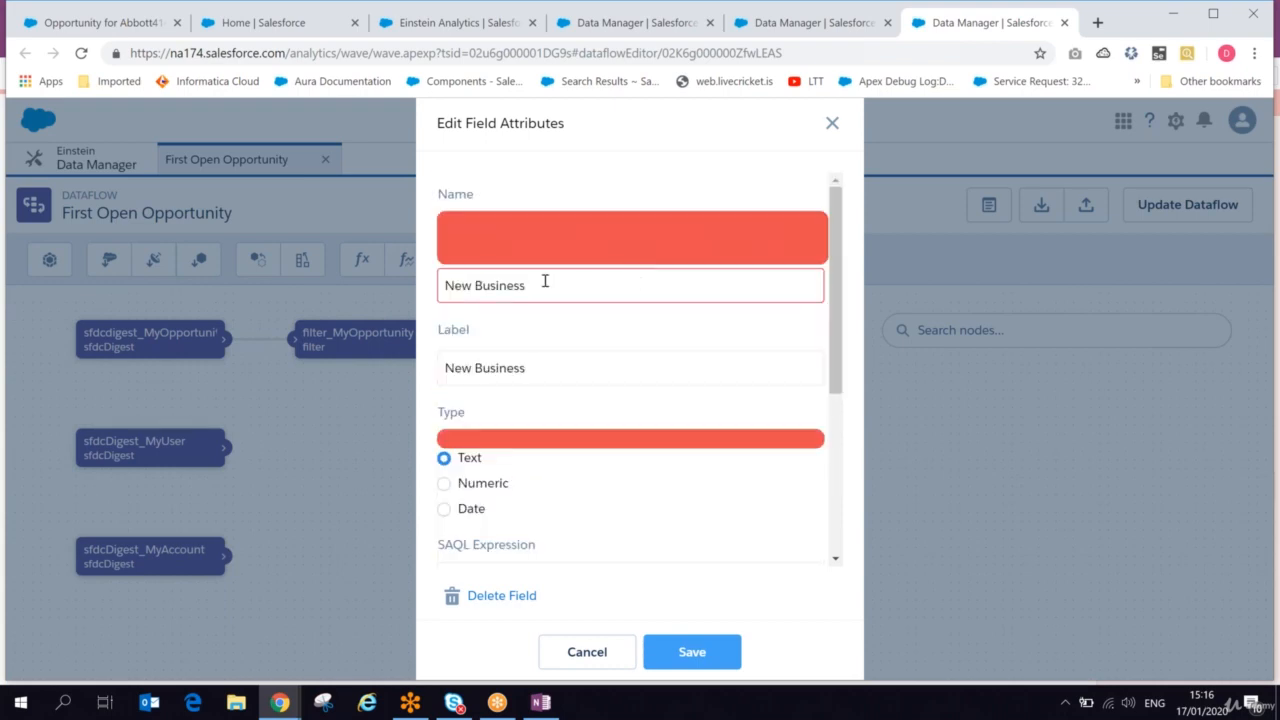
pyautogui.click(476, 280)
pyautogui.press('BackSpace')
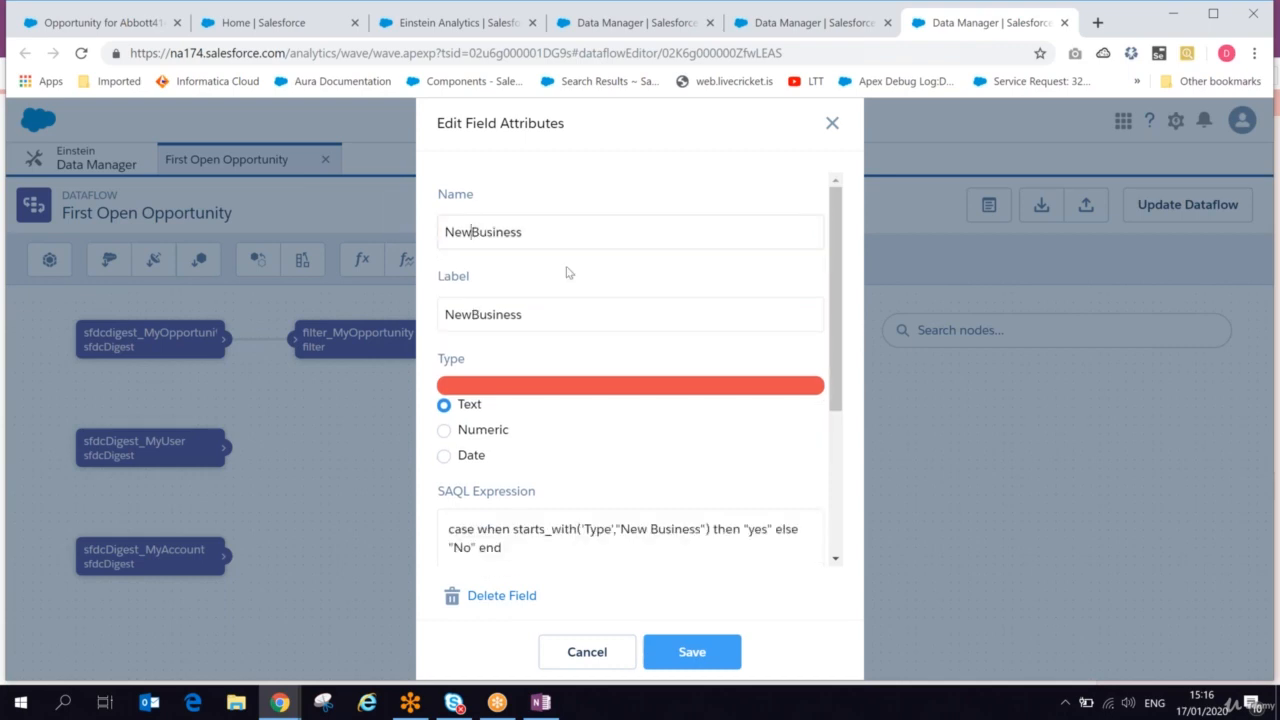
# Check the SAQL expression, save the NewBusiness field, and create the computeExpression node.
pyautogui.moveTo(844, 262); pyautogui.dragTo(830, 291)
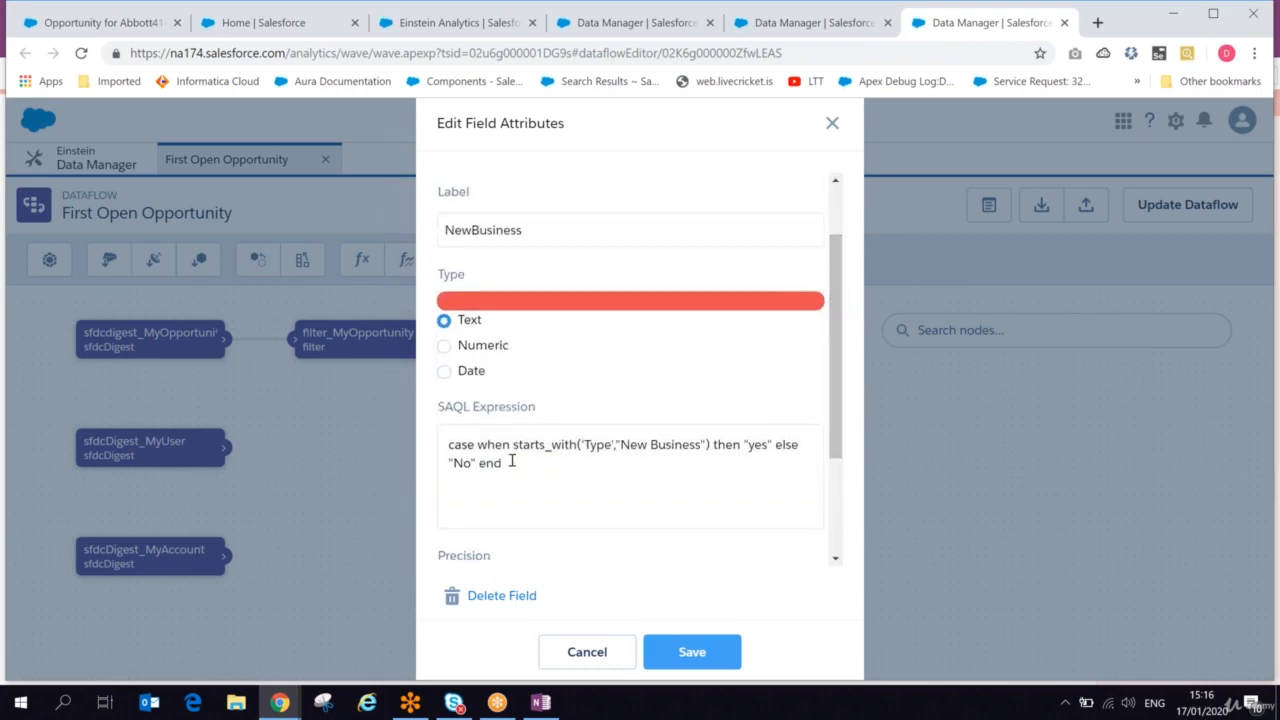
pyautogui.moveTo(843, 368); pyautogui.dragTo(831, 476)
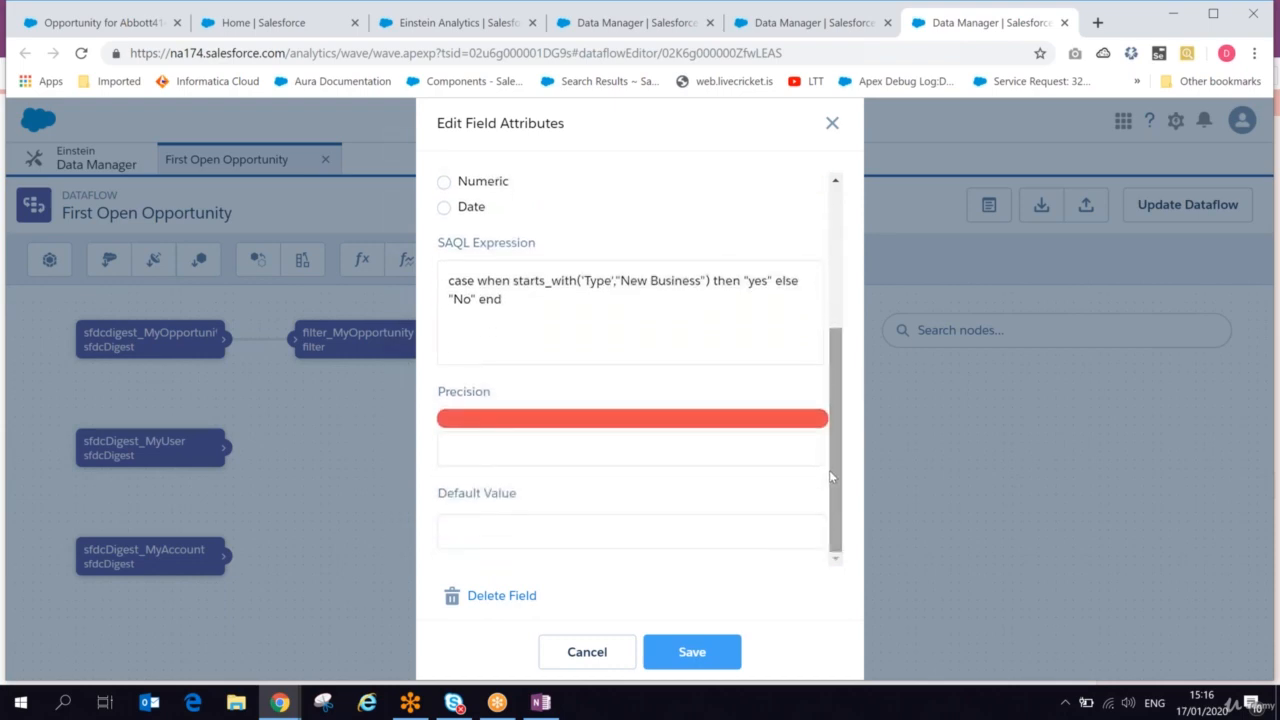
pyautogui.doubleClick(594, 283)
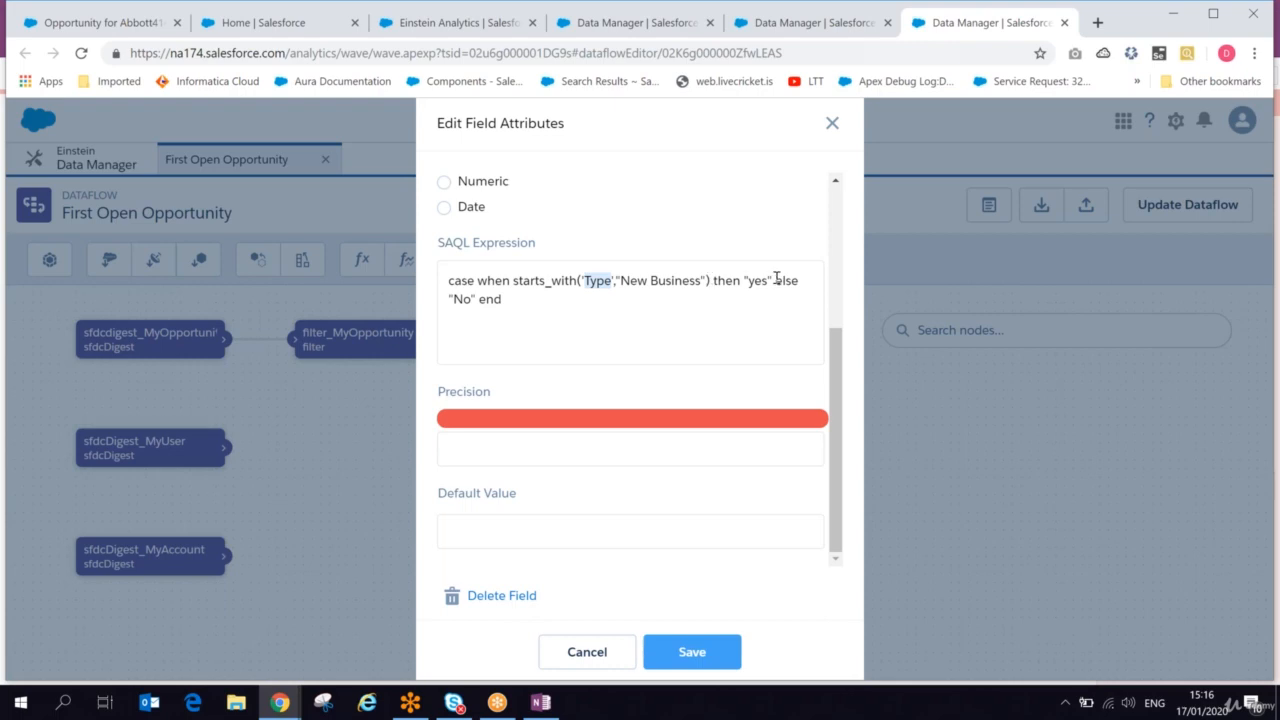
pyautogui.click(670, 652)
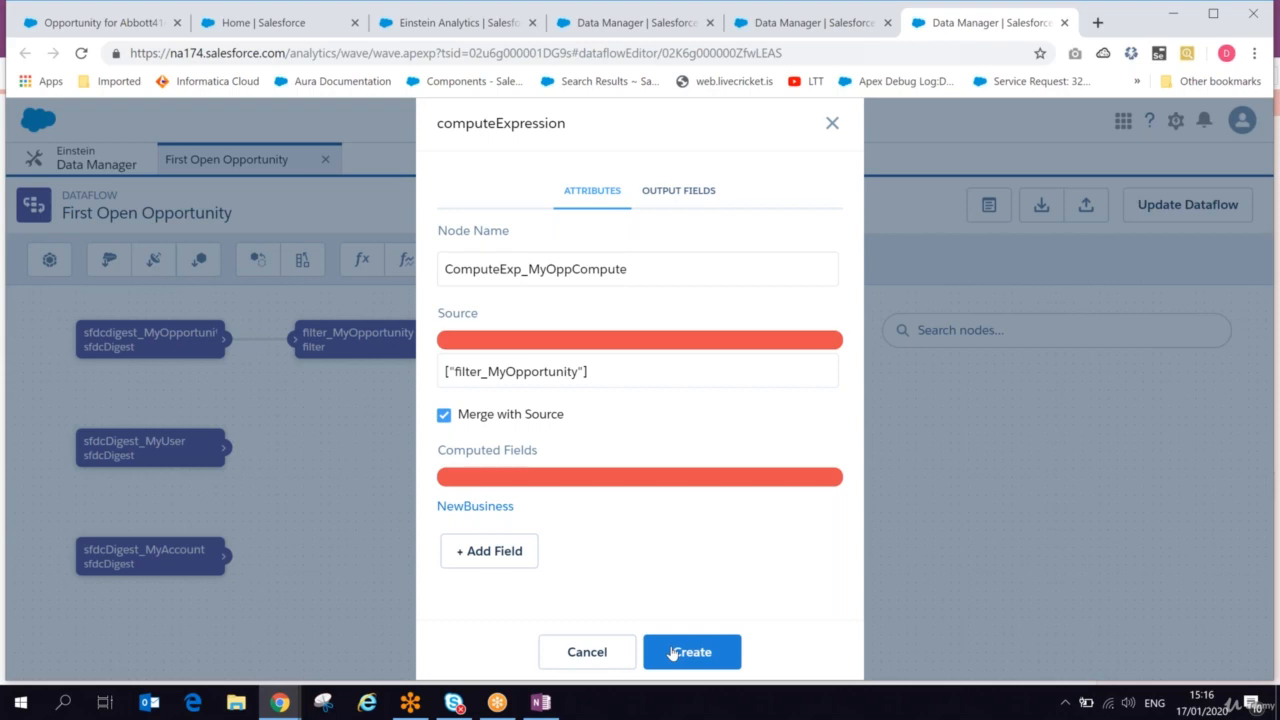
pyautogui.click(686, 654)
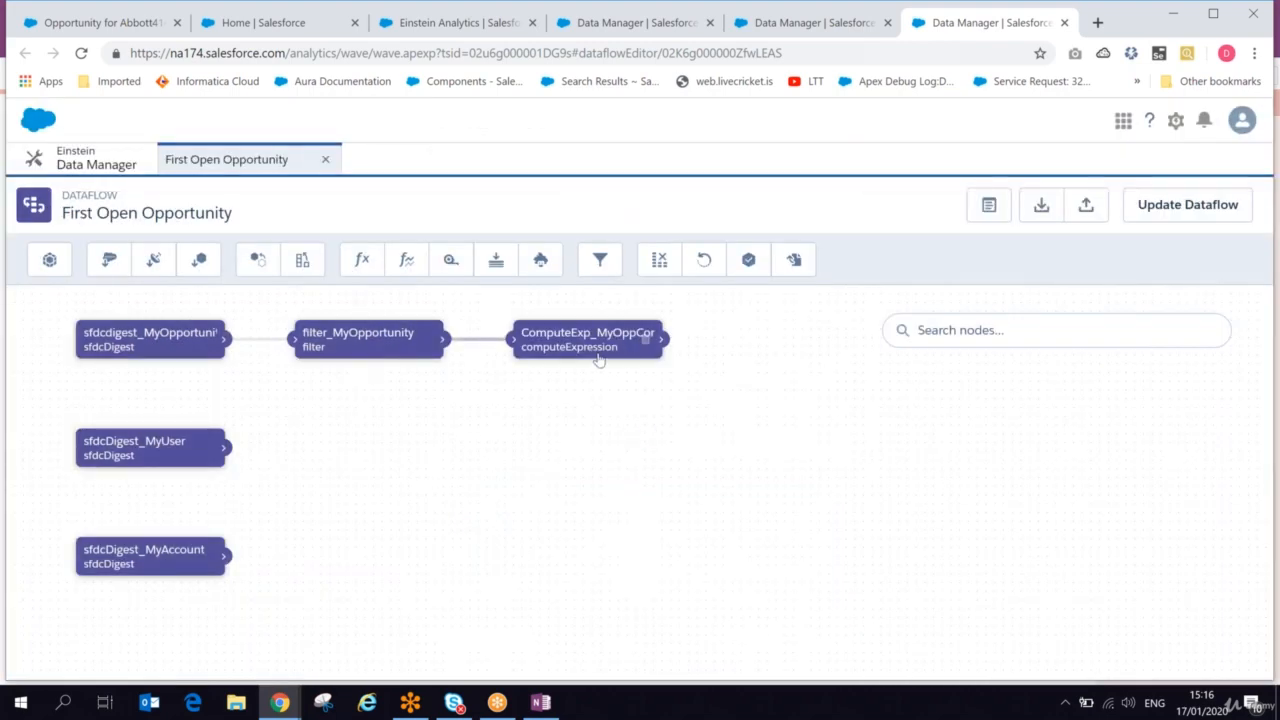
# Check the output fields of the ComputeExp_MyOppCompute node for NewBusiness and save the node.
pyautogui.click(645, 338)
pyautogui.click(680, 190)
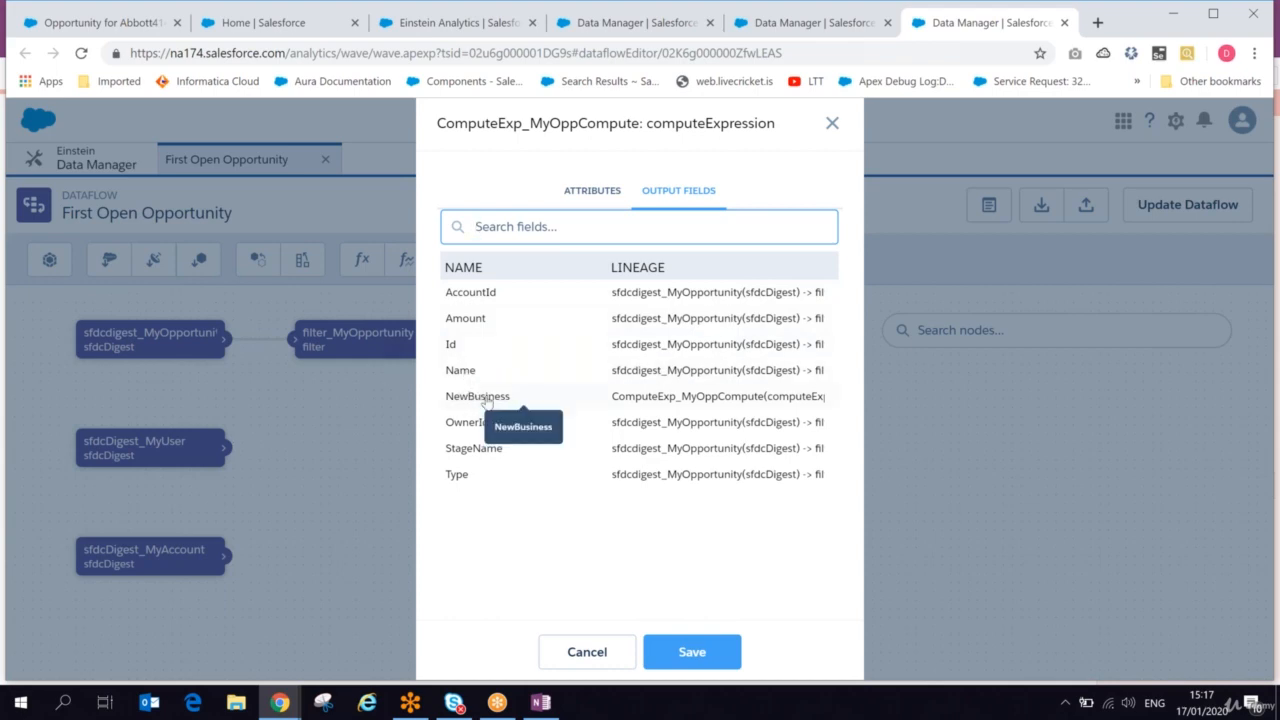
pyautogui.click(706, 652)
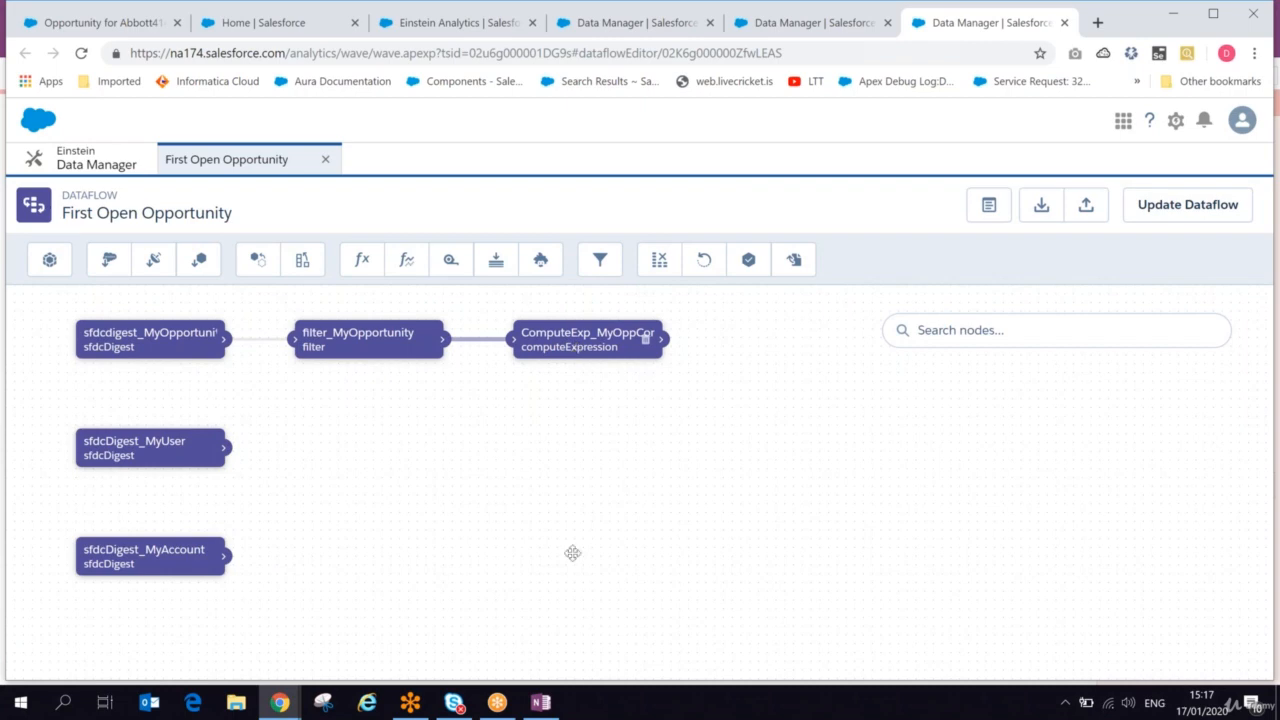
# Switch to the AWW whiteboard and draw two separate rectangles side by side below the existing diagram.
pyautogui.hotkey('alt', 'Tab')
pyautogui.hotkey('alt', 'Tab')
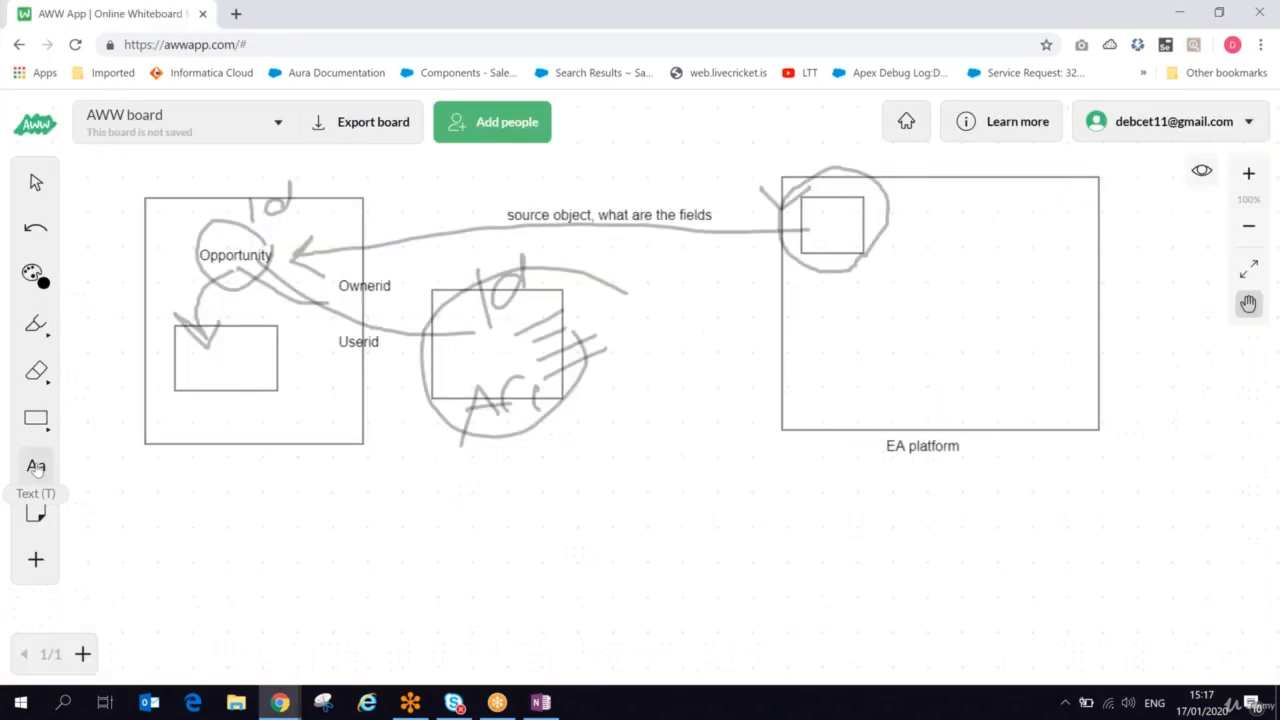
pyautogui.click(36, 466)
pyautogui.click(246, 516)
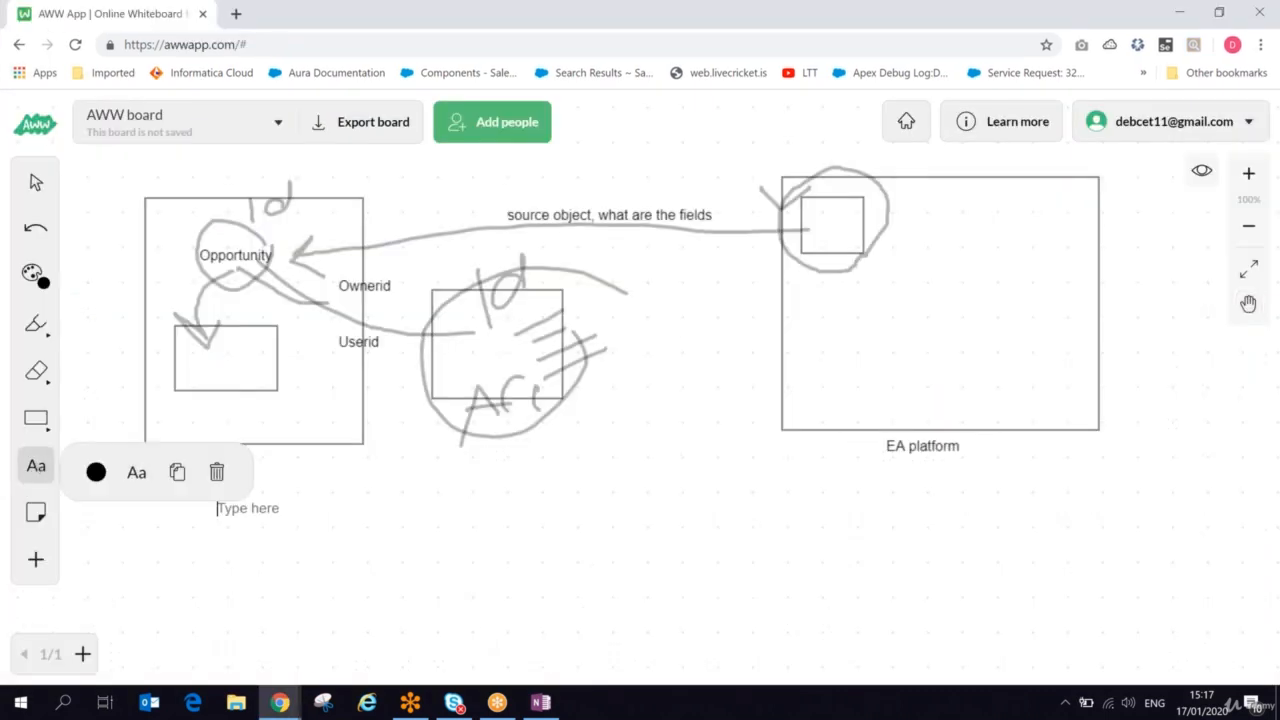
pyautogui.click(38, 420)
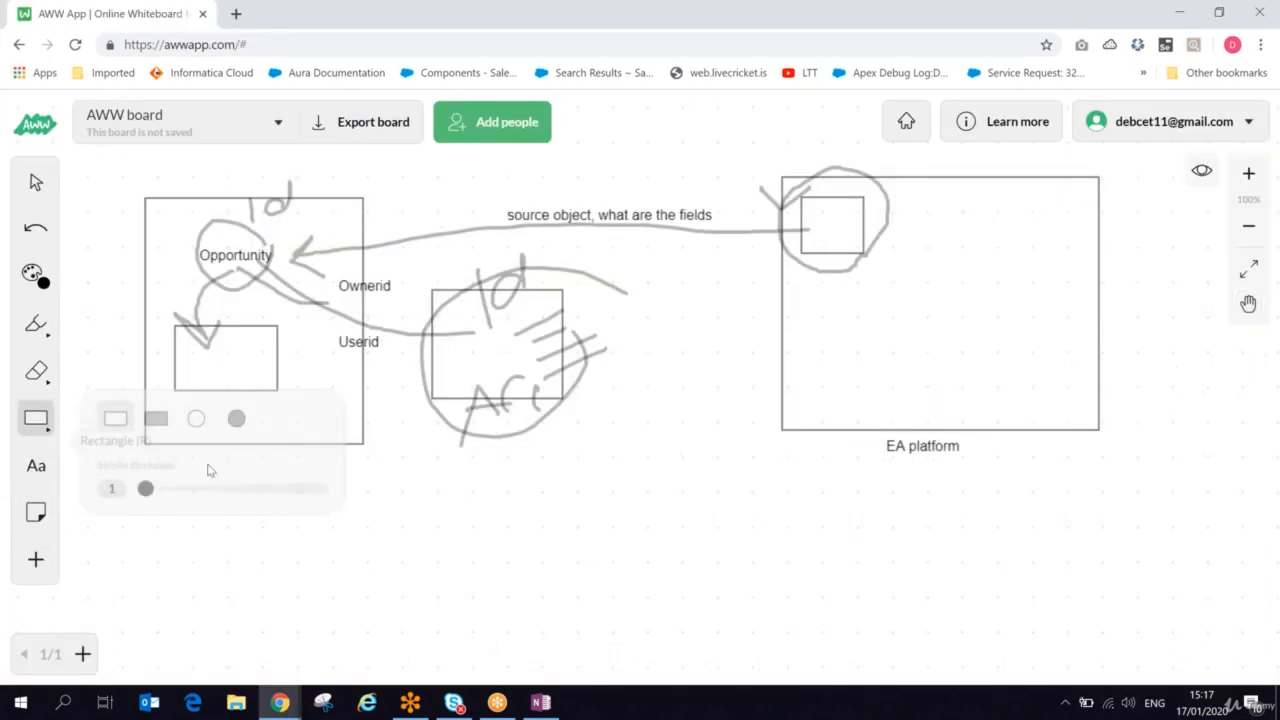
pyautogui.moveTo(373, 486); pyautogui.dragTo(607, 620)
pyautogui.moveTo(788, 478); pyautogui.dragTo(994, 616)
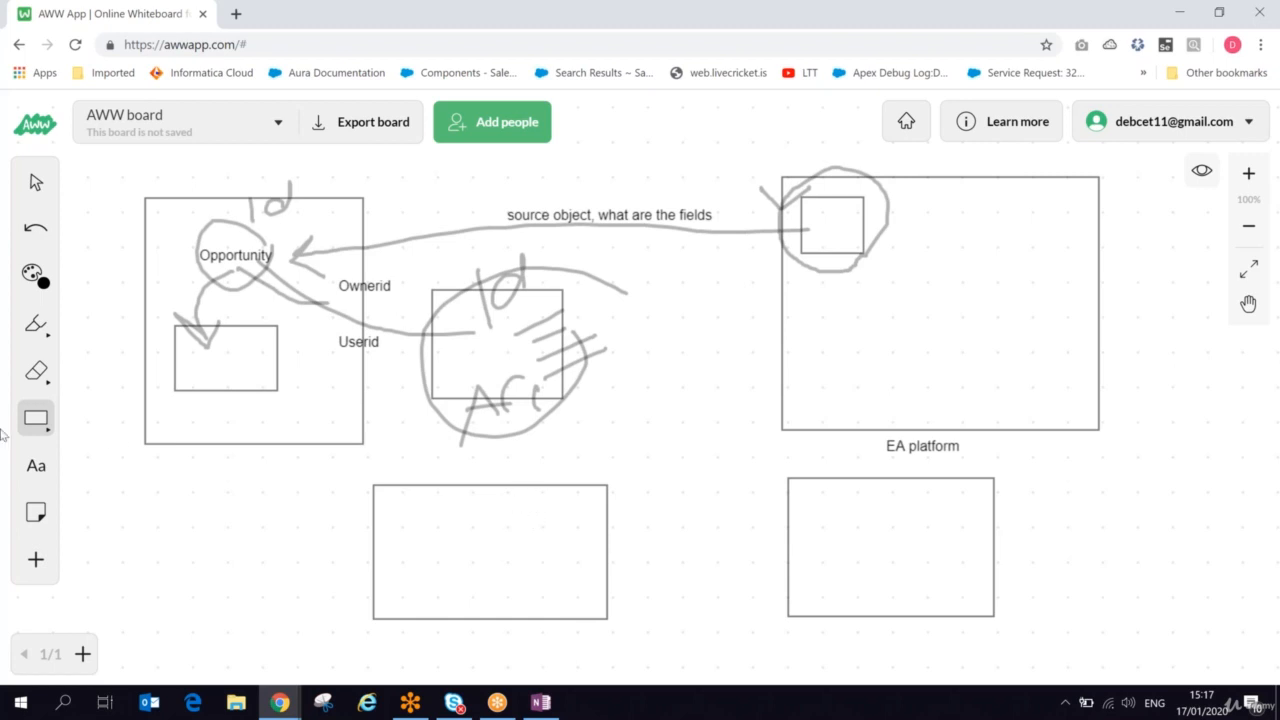
# Add the text "Owner: OwnerId" inside the new rectangle below the Opportunity diagram.
pyautogui.click(34, 467)
pyautogui.click(486, 507)
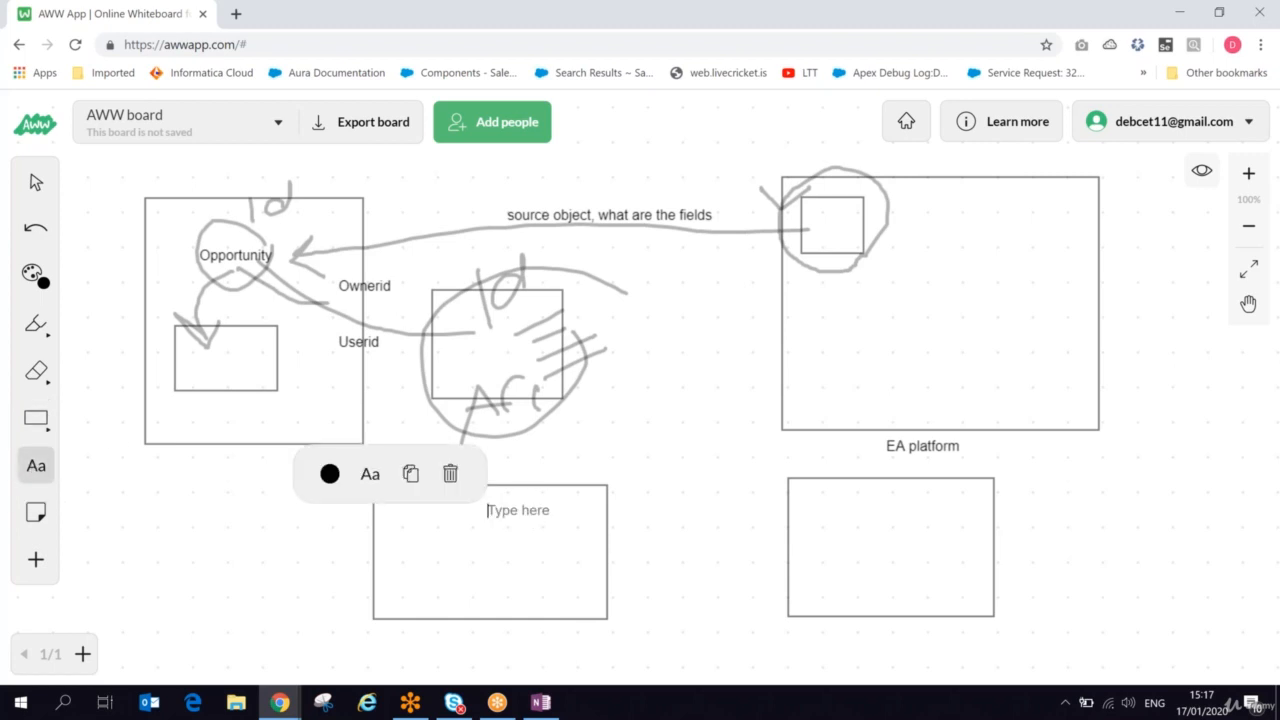
pyautogui.write('Owner: OwnerId')
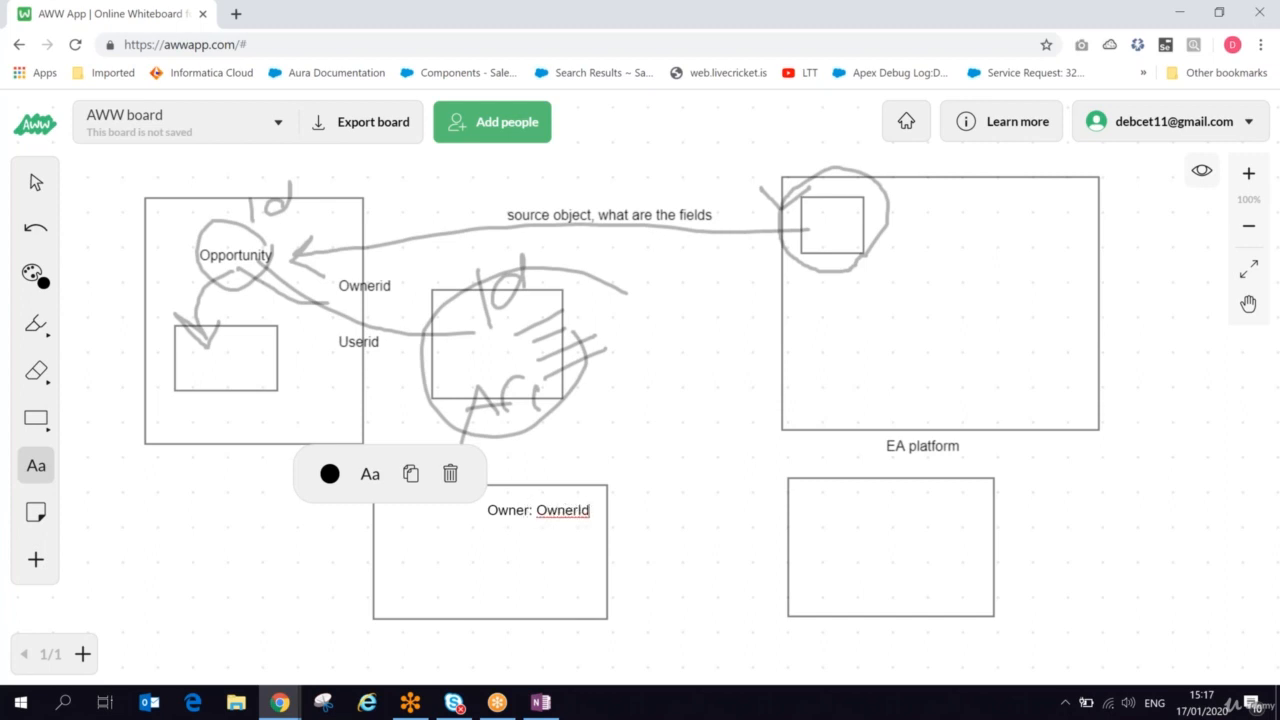
# Add the heading USER above the new rectangle below the EA platform box.
pyautogui.click(831, 503)
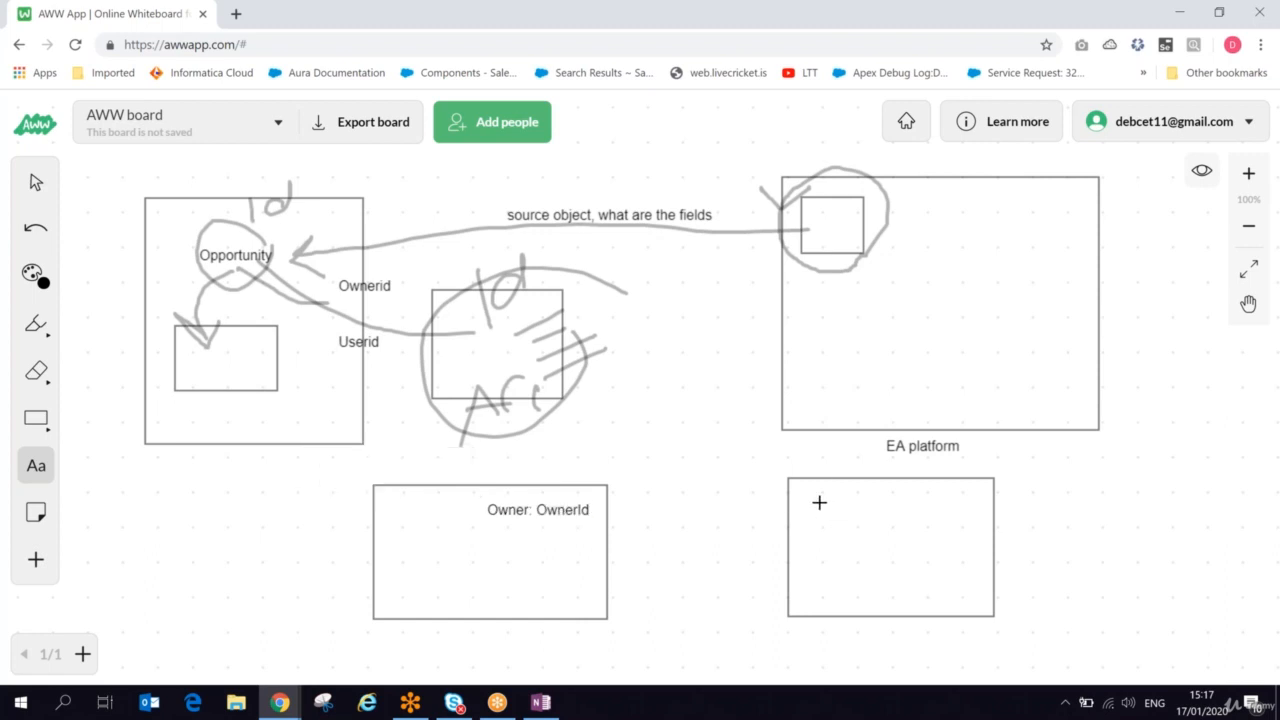
pyautogui.click(820, 504)
pyautogui.click(857, 467)
pyautogui.click(857, 467)
pyautogui.write('USER')
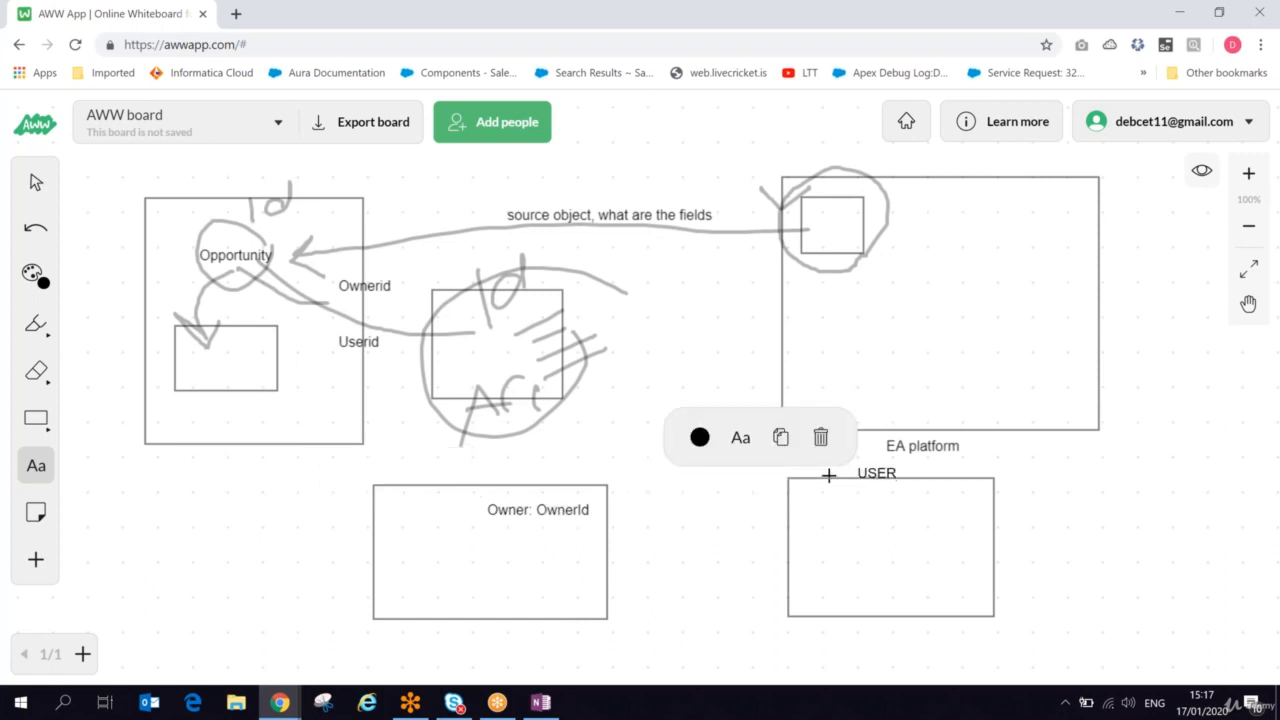
# List the fields "ID , NAME, Email,Phone" inside the USER rectangle.
pyautogui.click(806, 497)
pyautogui.click(807, 497)
pyautogui.write('D')
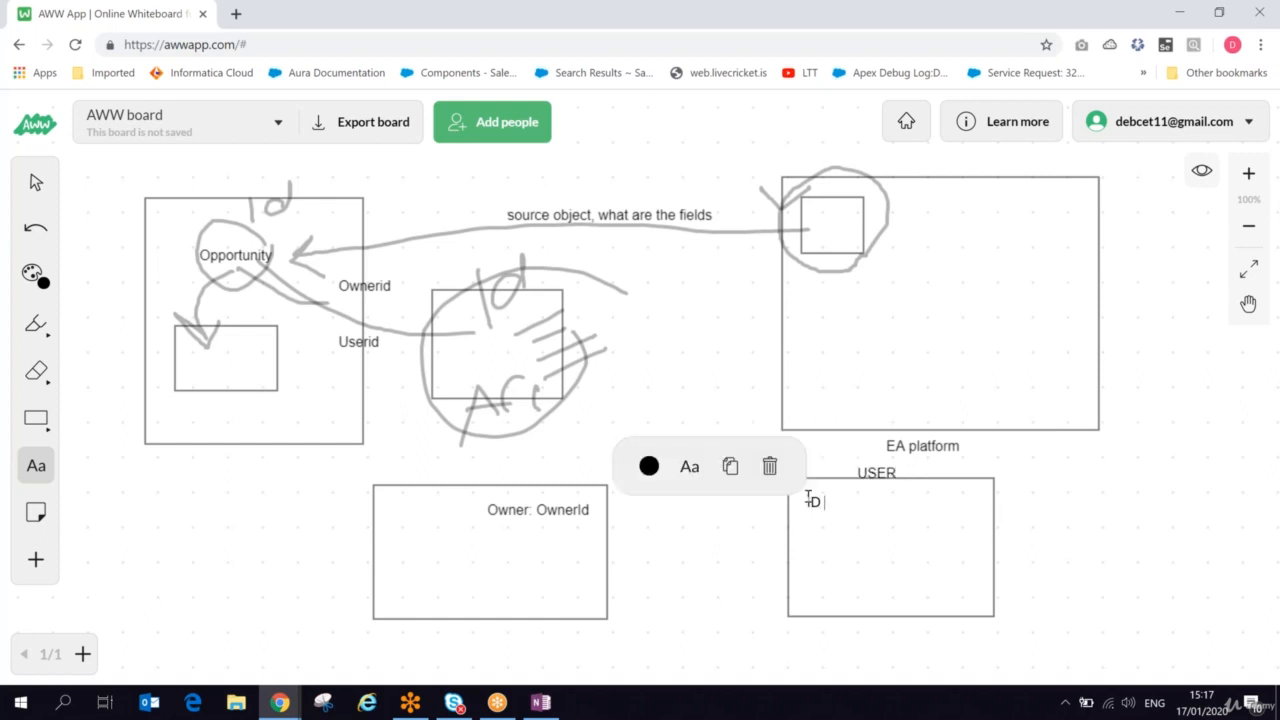
pyautogui.write(' , NAME, Email,')
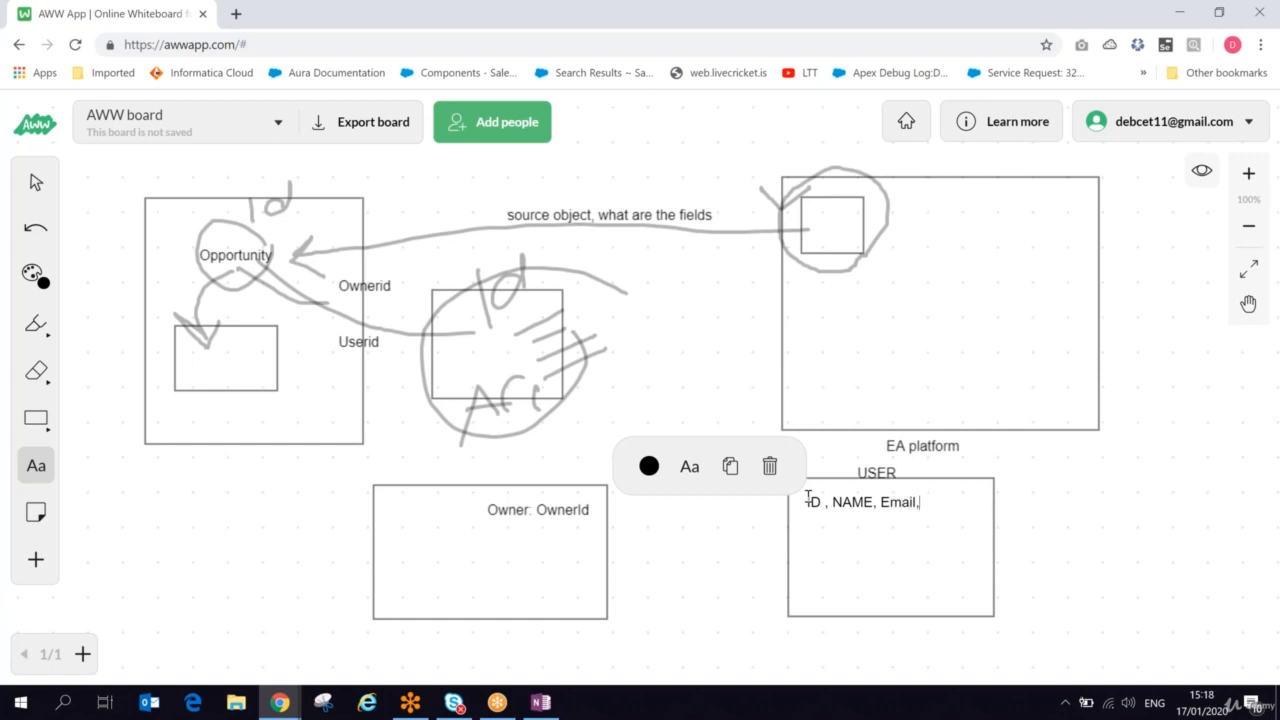
pyautogui.write('Phone')
# Return to the First Open Opportunity dataflow, check the fields of the sfdcDigest_MyUser node, and close it without saving.
pyautogui.hotkey('alt', 'Tab')
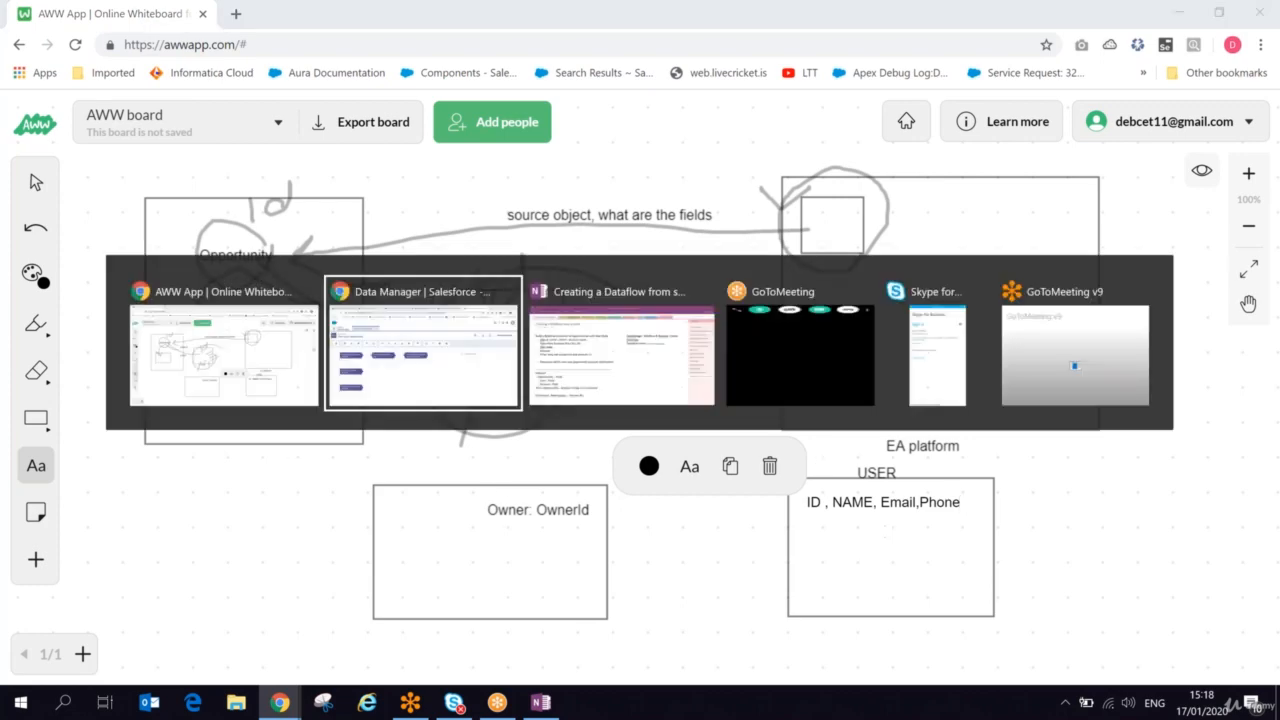
pyautogui.click(208, 447)
pyautogui.hotkey('alt', 'Tab')
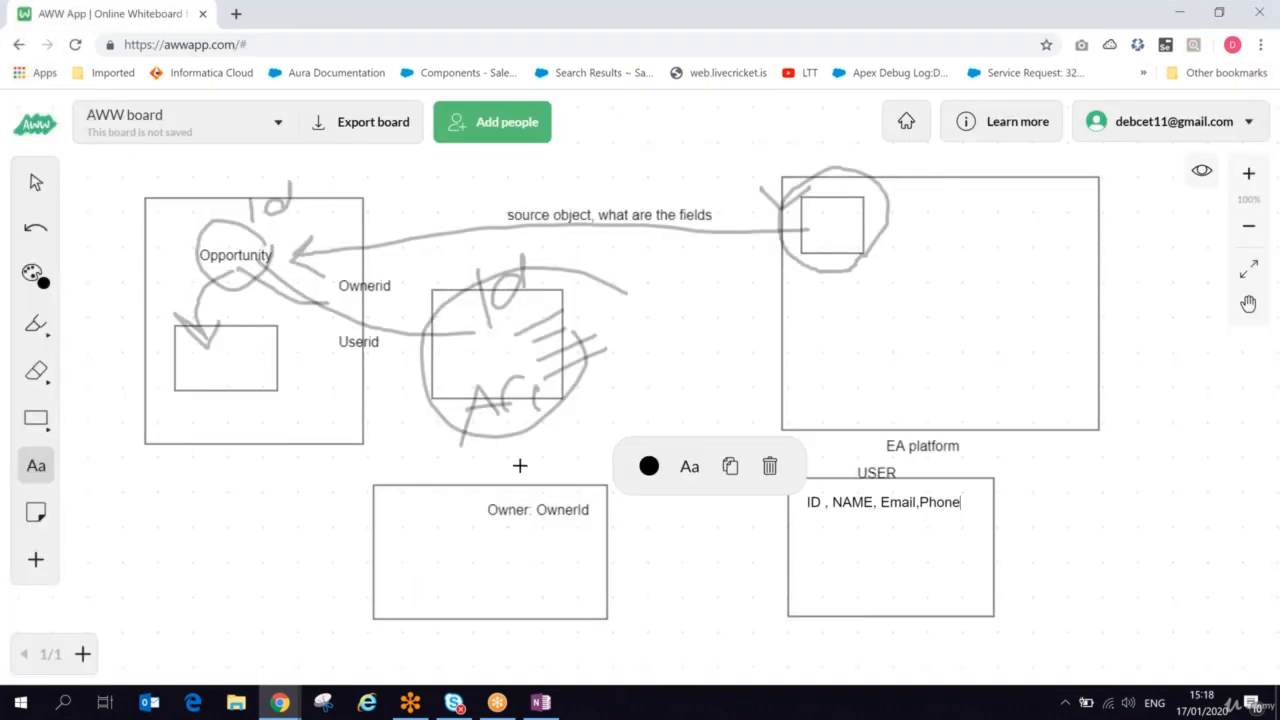
pyautogui.hotkey('alt', 'Tab')
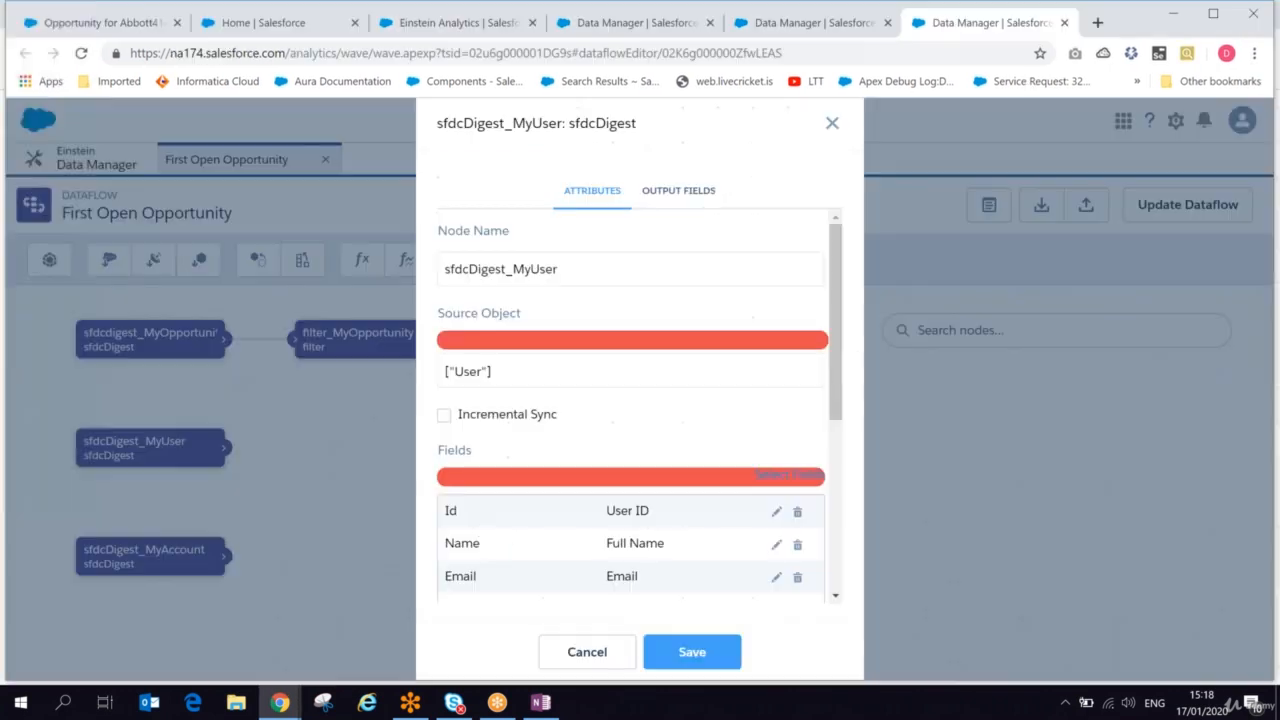
pyautogui.click(587, 652)
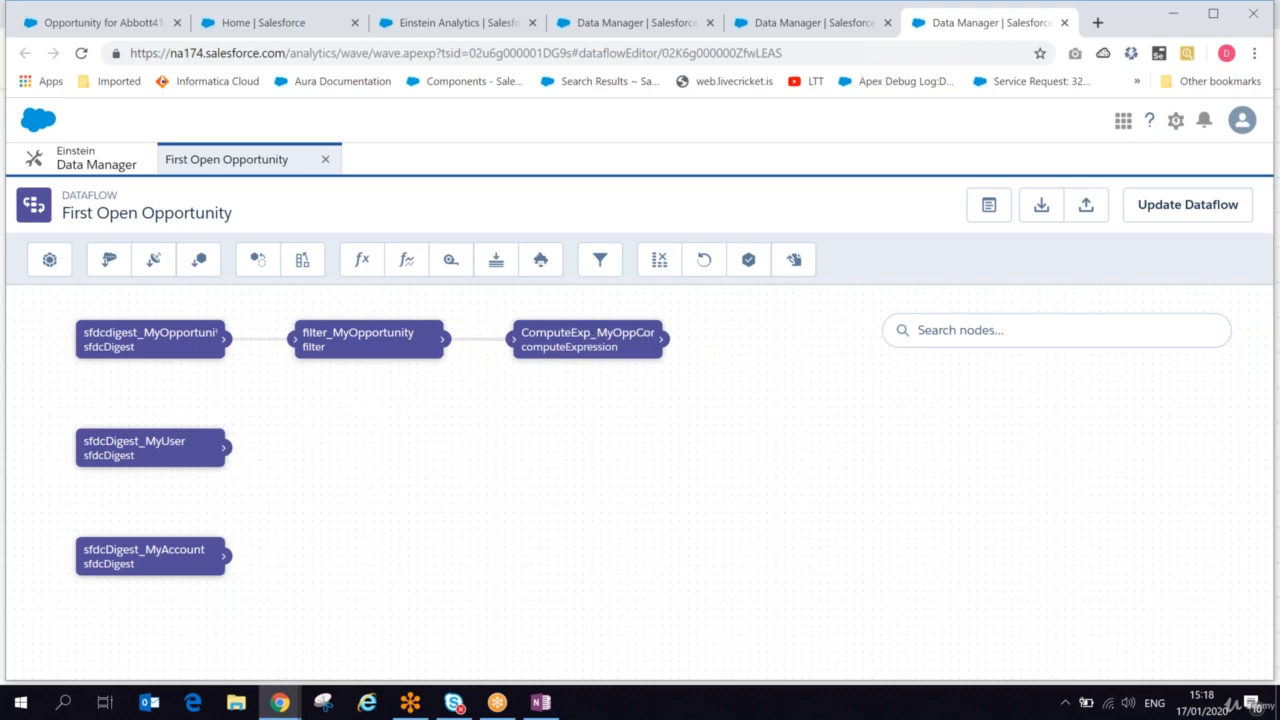
# Review the Augment description on the DataFlow Transformation page in OneNote, and return to the First Open Opportunity dataflow.
pyautogui.click(545, 702)
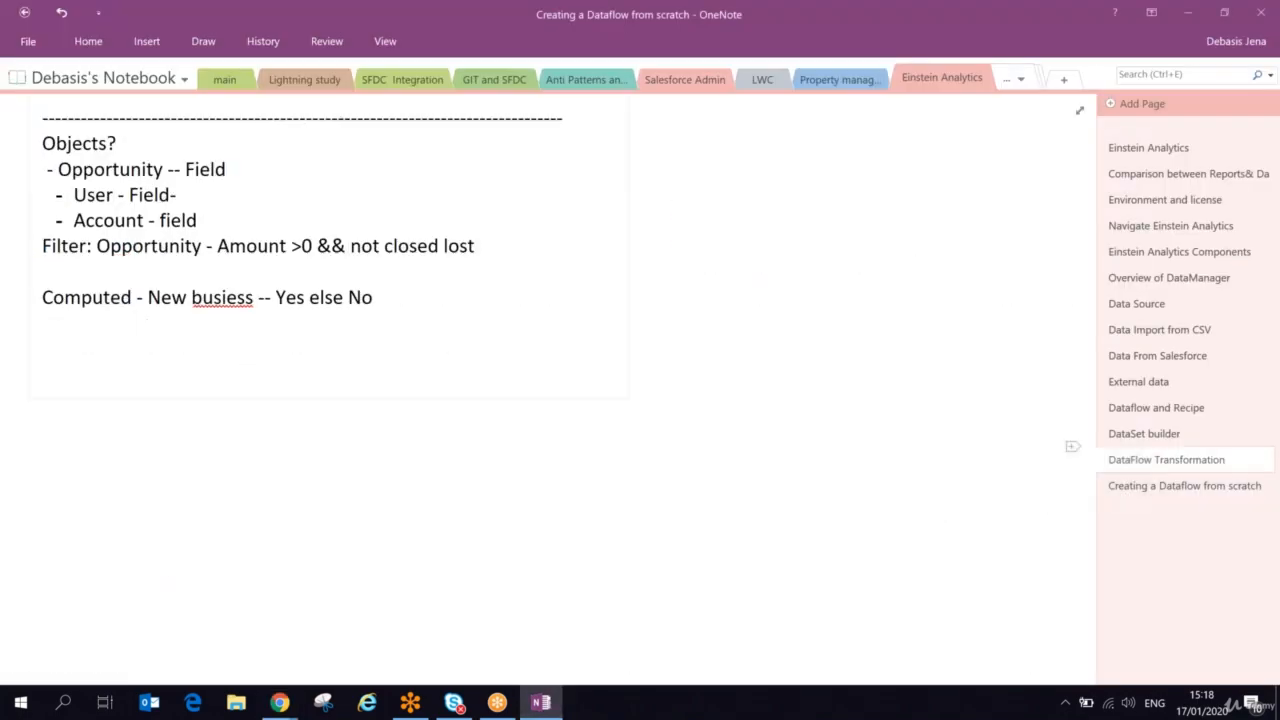
pyautogui.click(1166, 459)
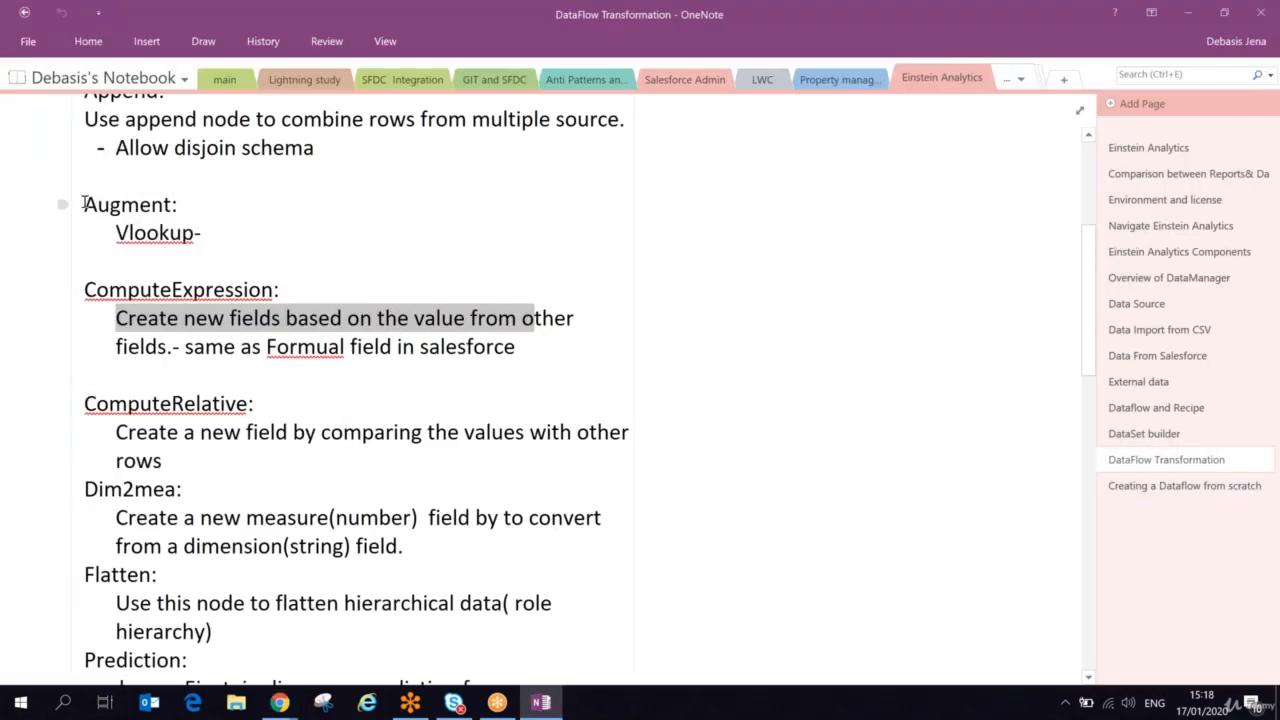
pyautogui.moveTo(84, 204); pyautogui.dragTo(181, 200)
pyautogui.moveTo(116, 232); pyautogui.dragTo(208, 232)
pyautogui.hotkey('alt', 'Tab')
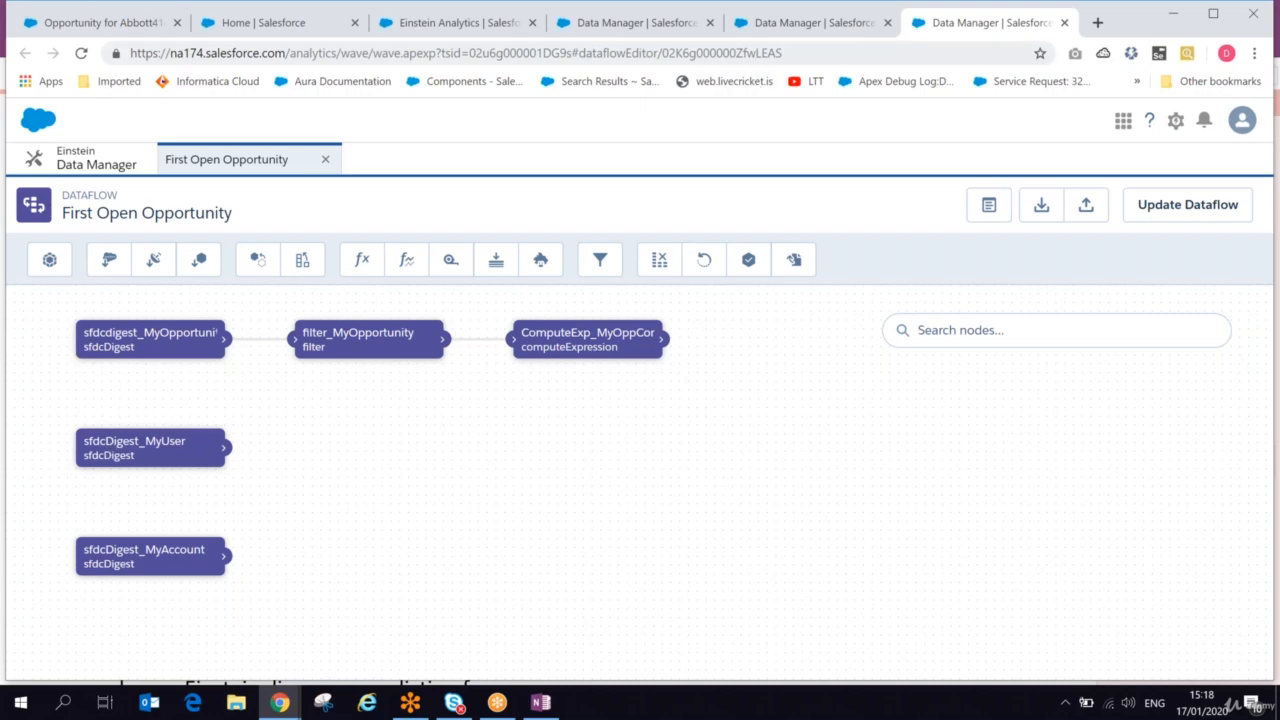
# Examine the rows in and out of the sfdcDigest_User, sfdcDigest_Opportunity and filter_Opportunity nodes in the job monitor, and return to the First Open Opportunity dataflow.
pyautogui.click(790, 24)
pyautogui.moveTo(280, 442); pyautogui.dragTo(335, 446)
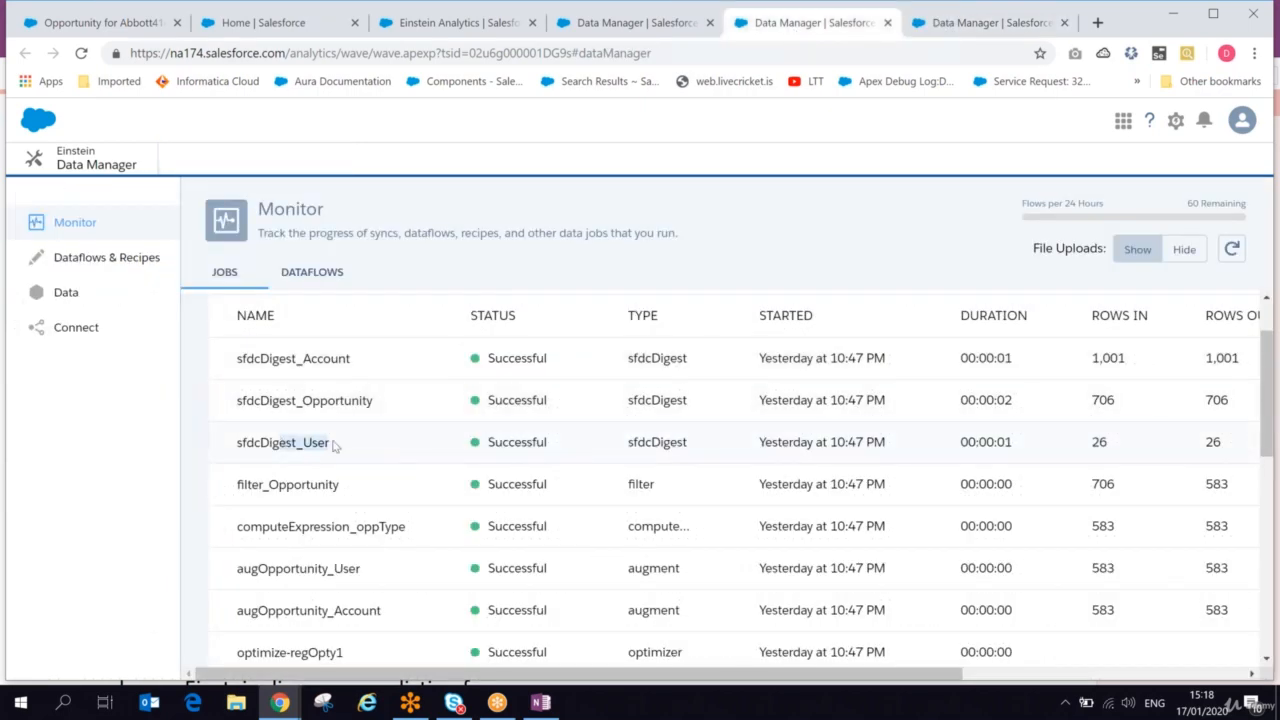
pyautogui.moveTo(1093, 442); pyautogui.dragTo(1222, 444)
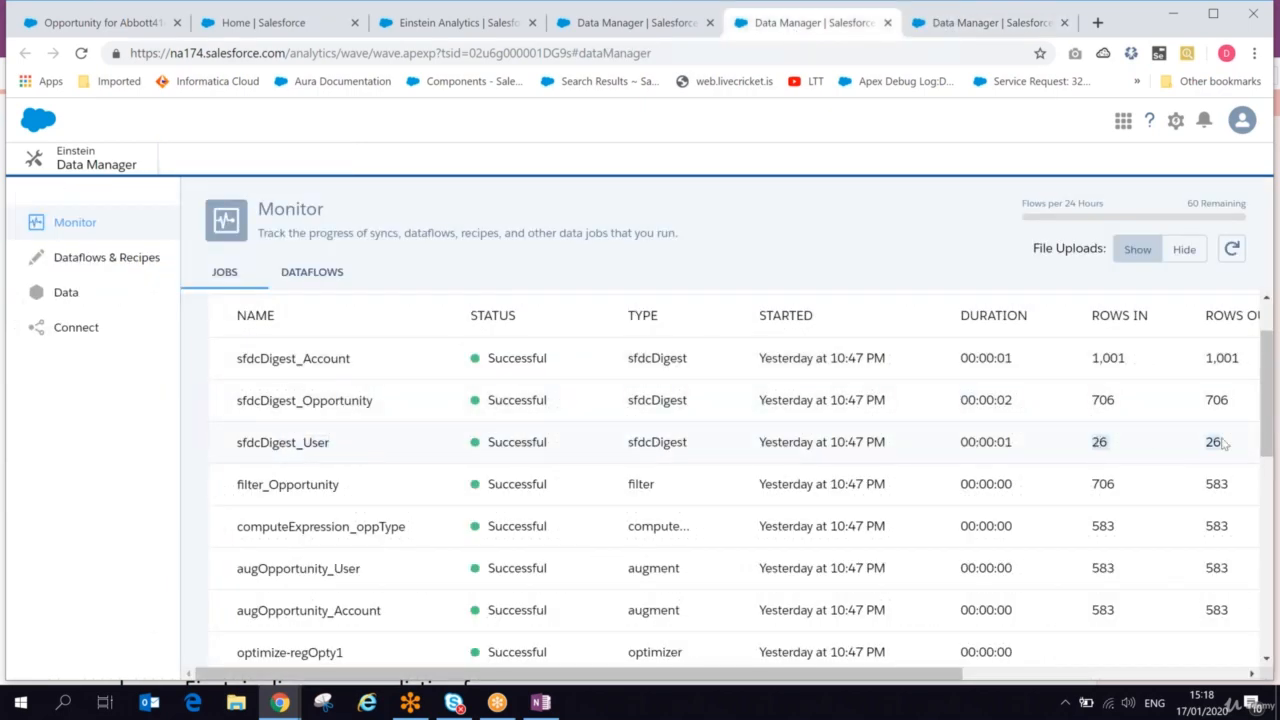
pyautogui.click(1104, 440)
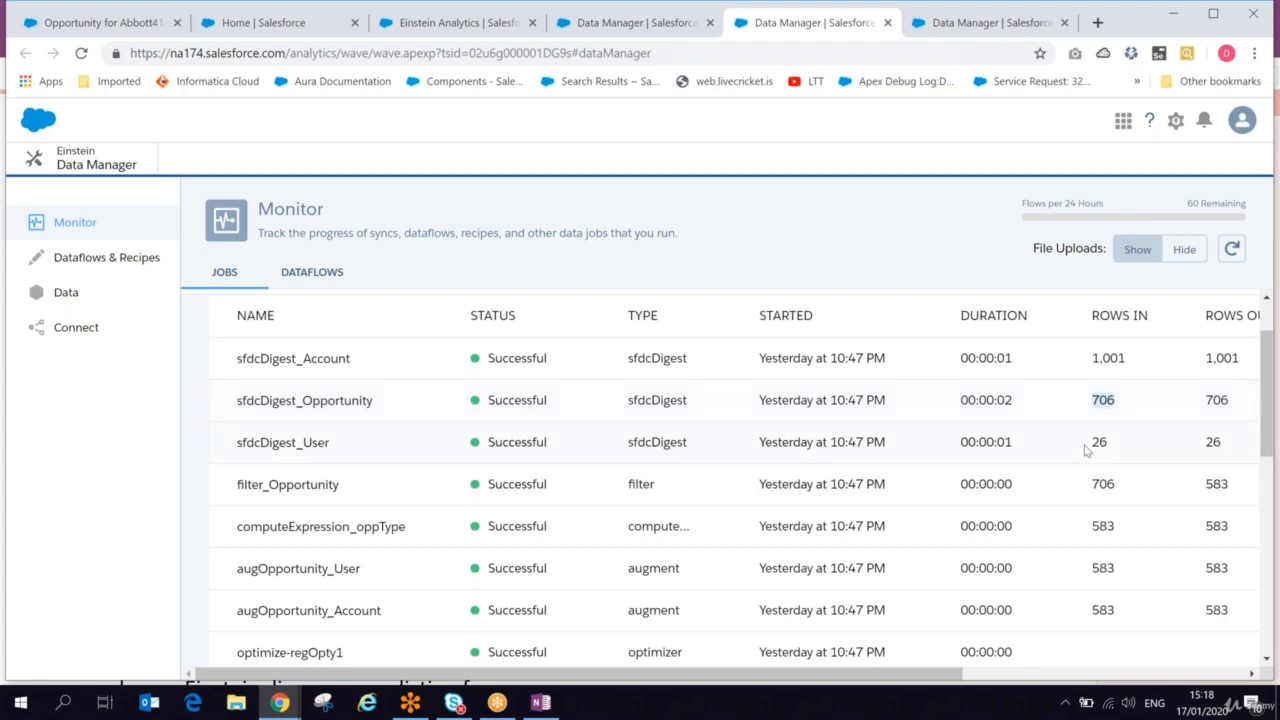
pyautogui.doubleClick(1105, 442)
pyautogui.click(296, 490)
pyautogui.doubleClick(296, 490)
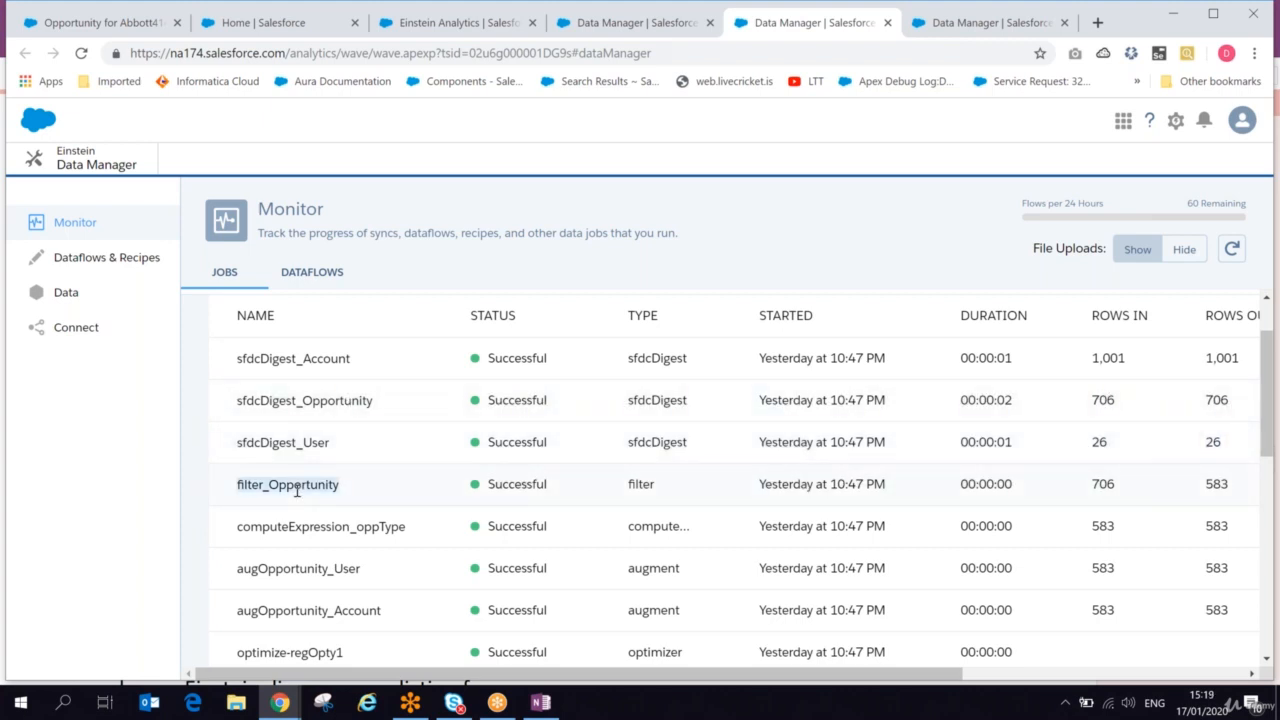
pyautogui.doubleClick(1222, 486)
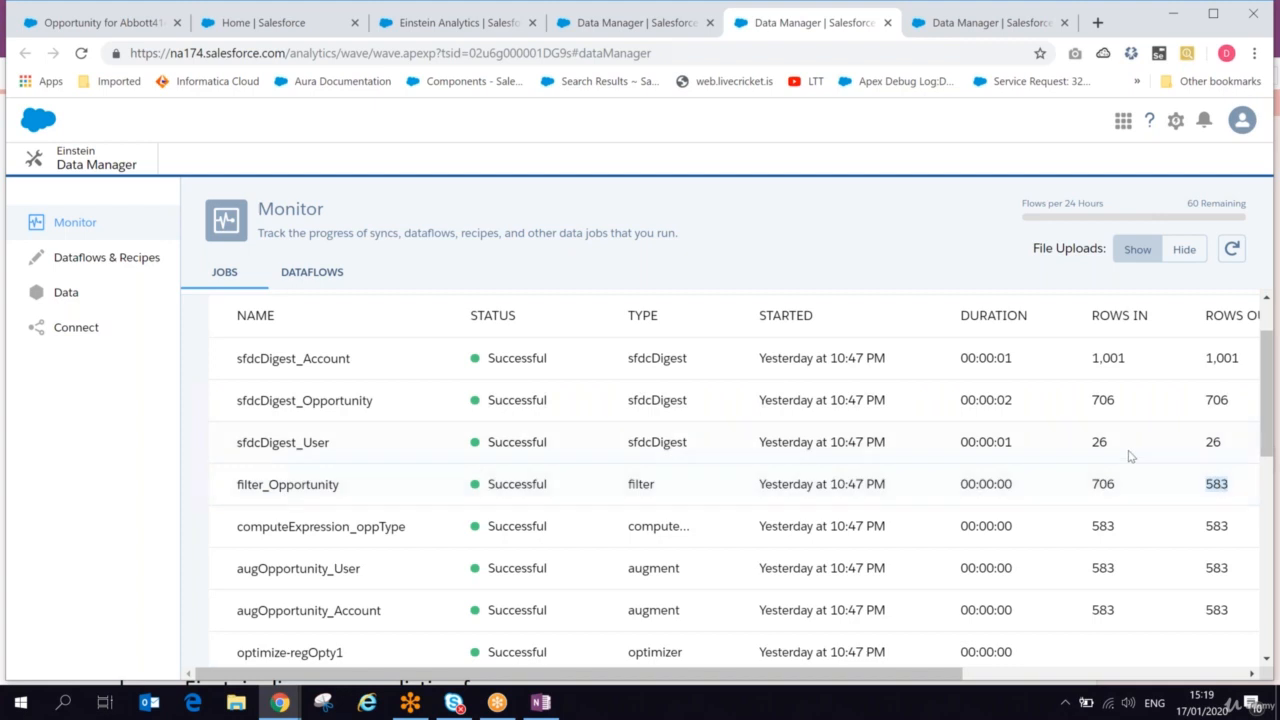
pyautogui.click(1100, 440)
pyautogui.doubleClick(1100, 440)
pyautogui.click(913, 24)
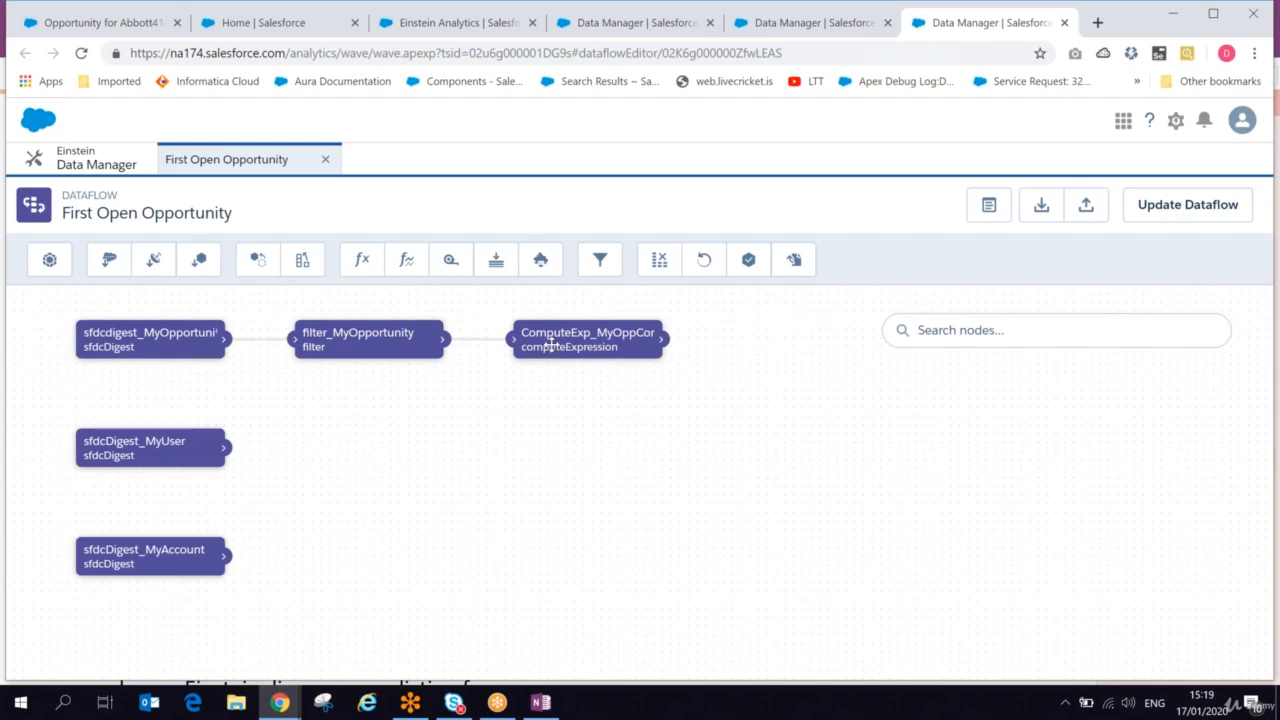
# Review the augOpportunity_User node in the Open Opportunity dataflow and the Augment note in OneNote, and return to the First Open Opportunity dataflow.
pyautogui.click(679, 35)
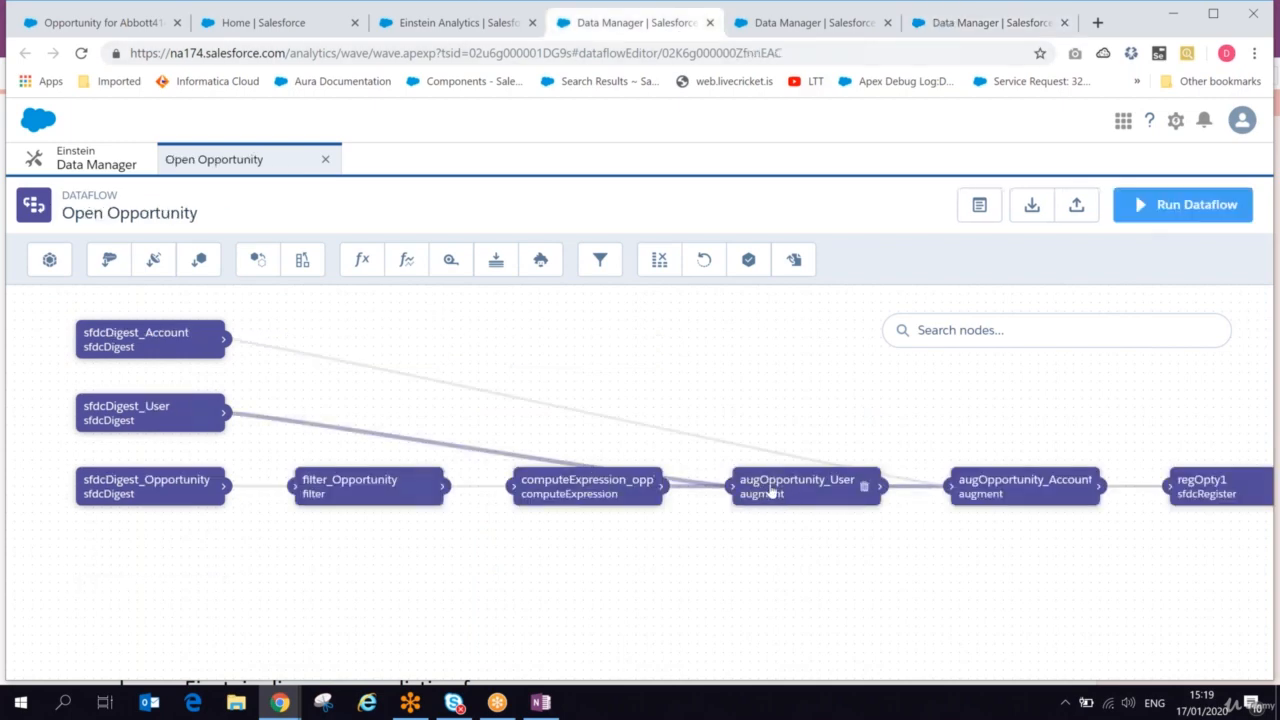
pyautogui.hotkey('alt', 'Tab')
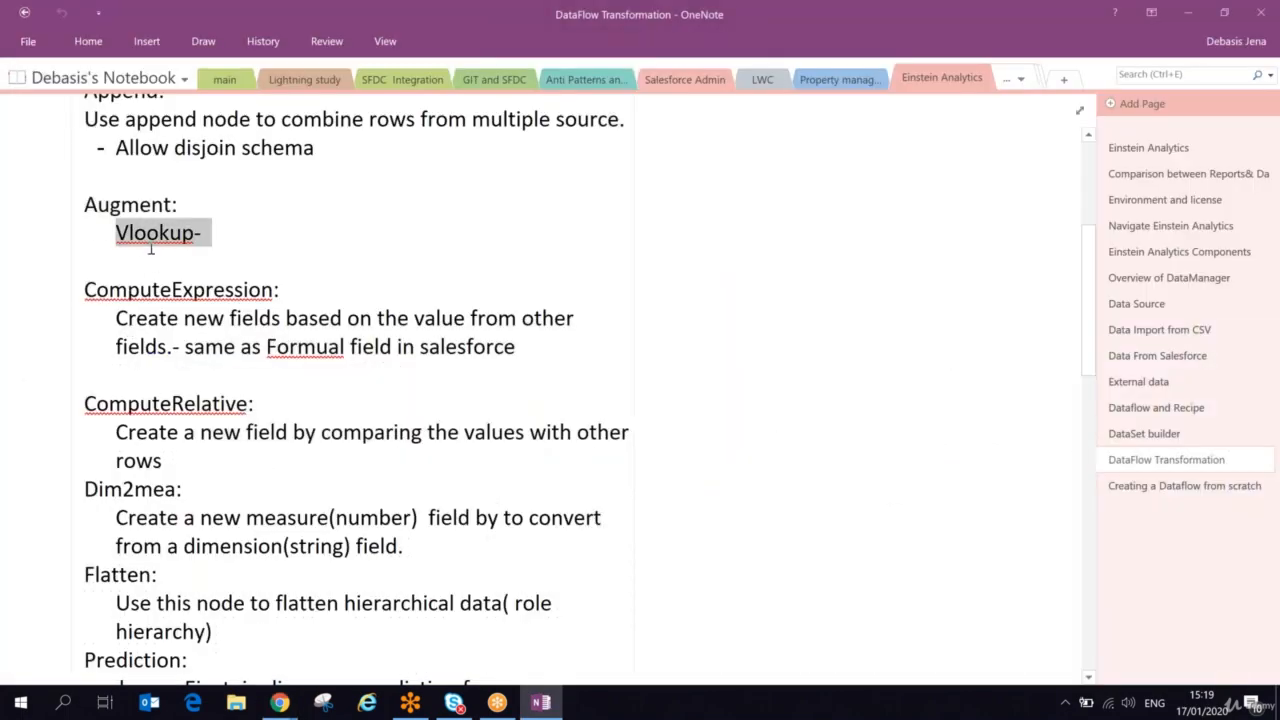
pyautogui.hotkey('alt', 'Tab')
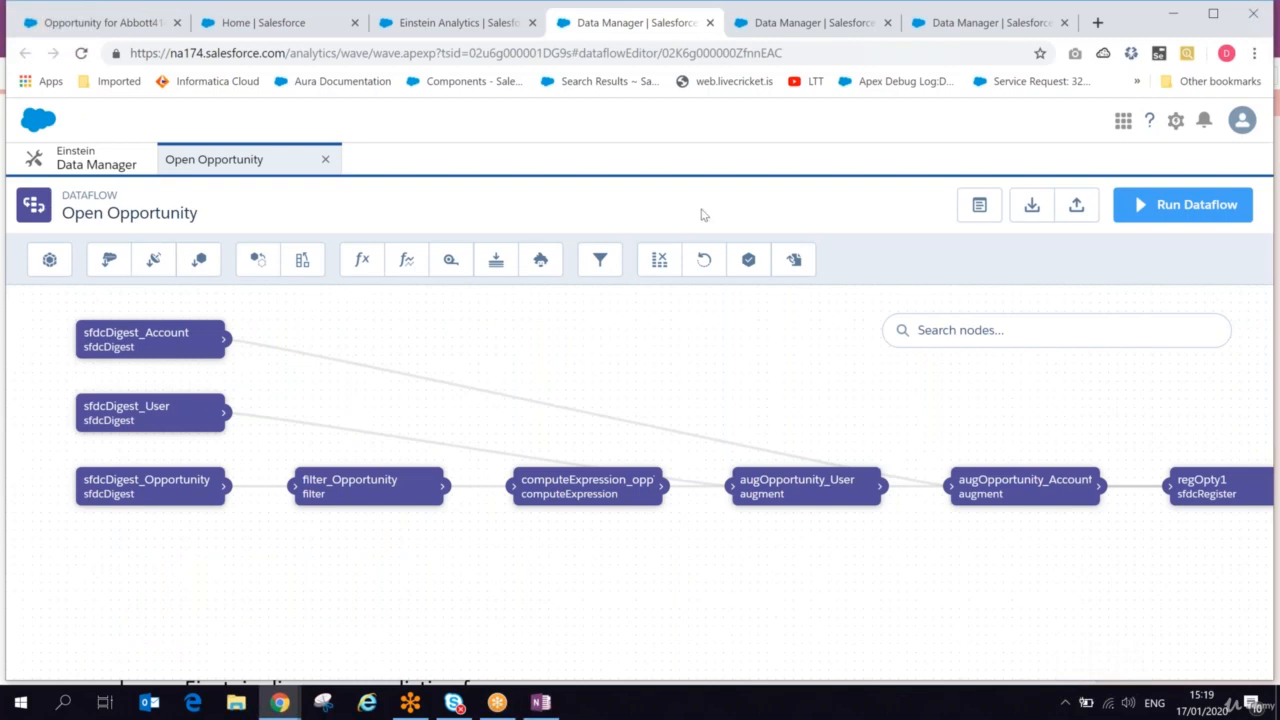
pyautogui.click(803, 25)
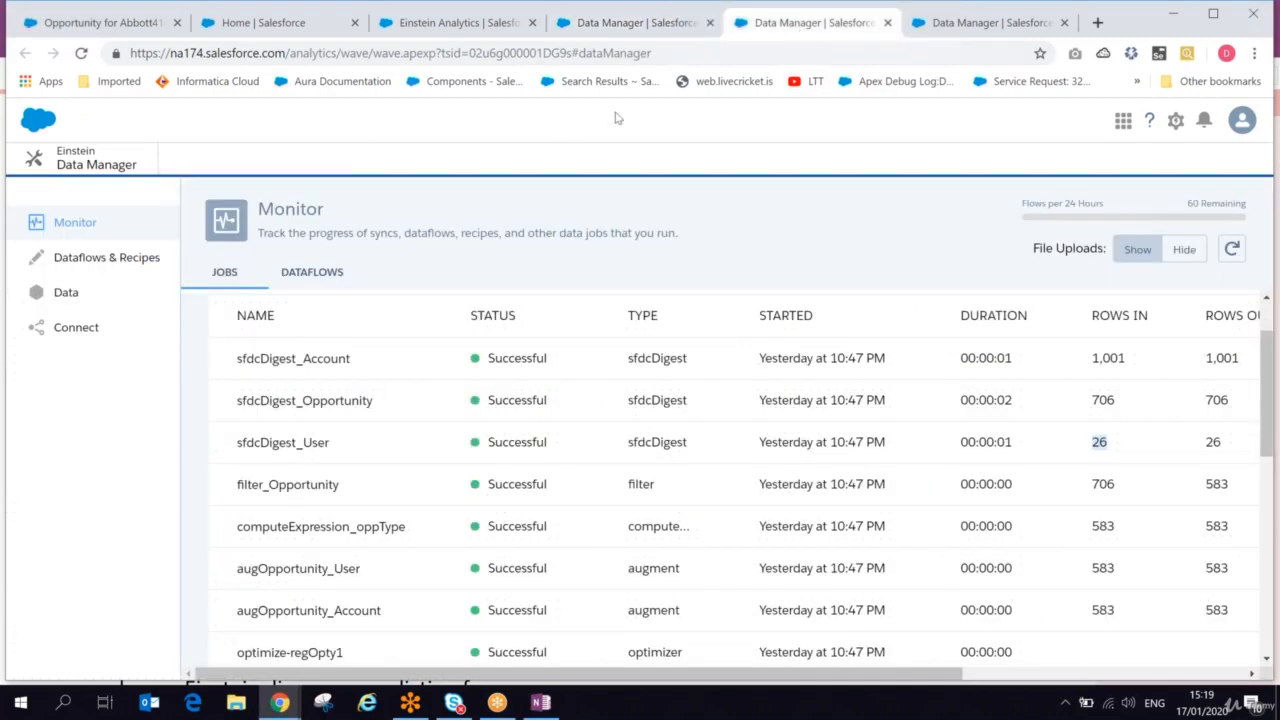
pyautogui.click(919, 26)
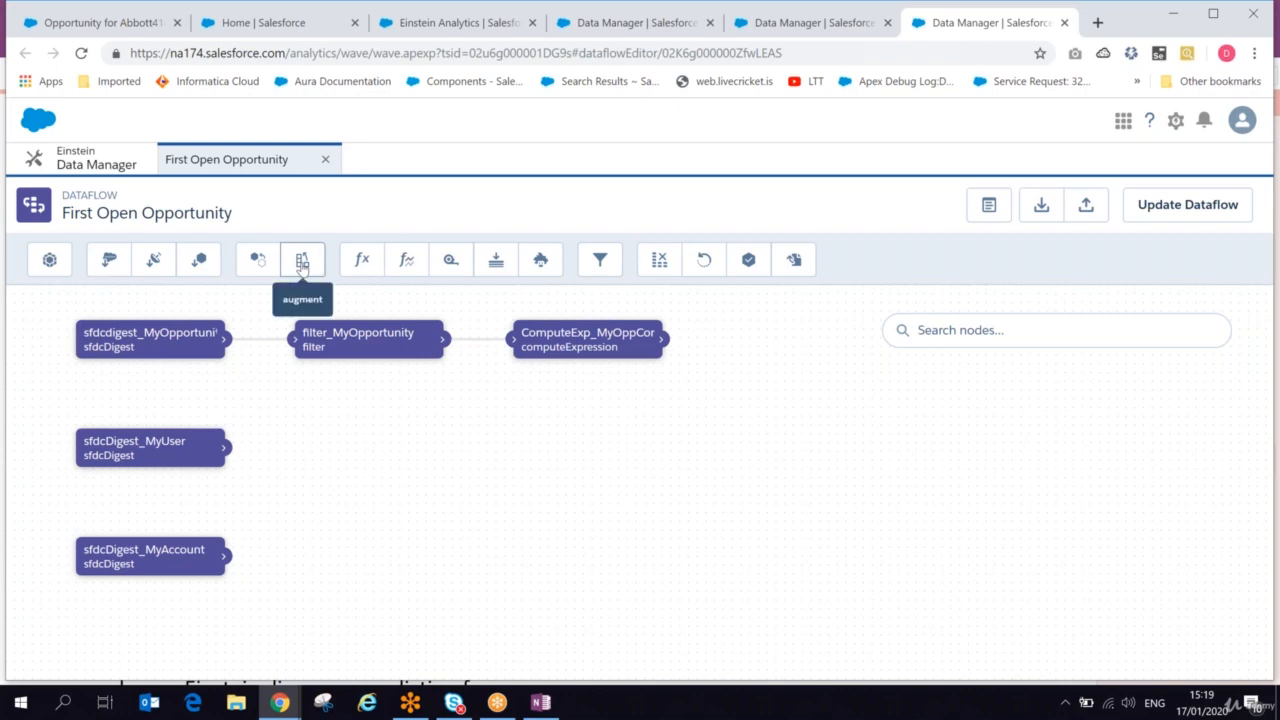
# Start a new augment node in the First Open Opportunity dataflow and name it augment_MyOppUser.
pyautogui.click(301, 262)
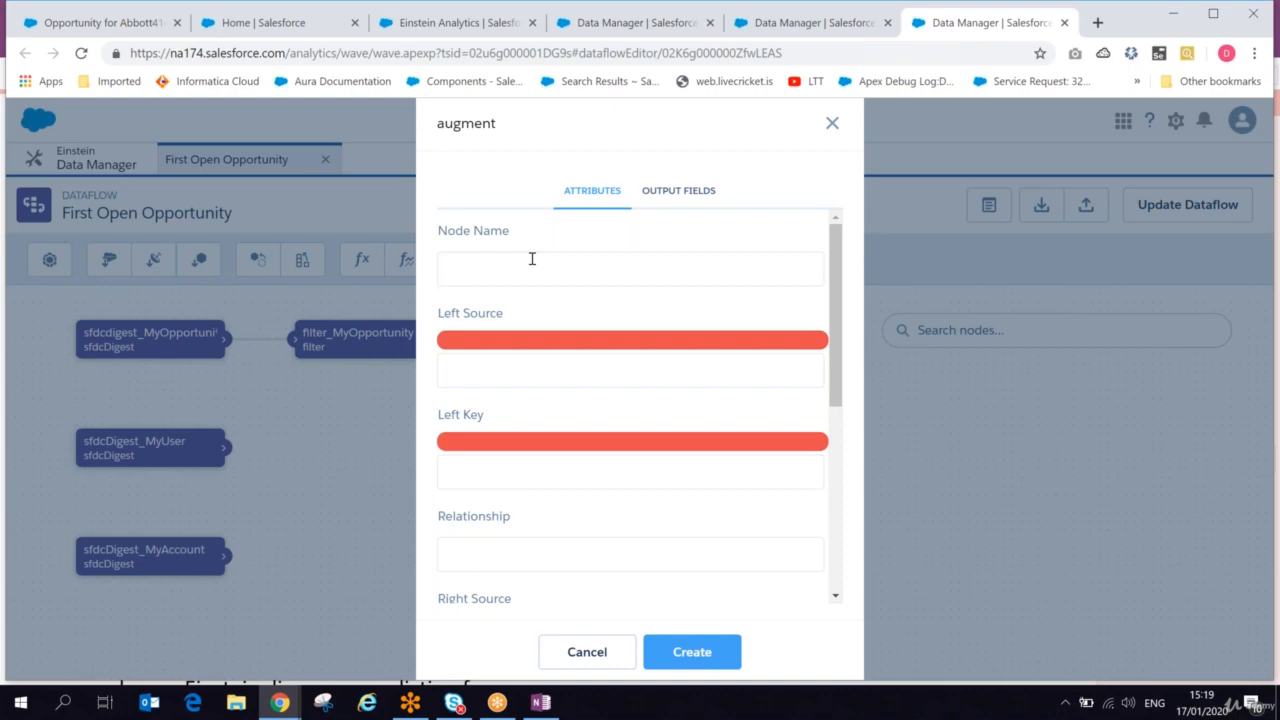
pyautogui.write('augment_')
pyautogui.write('OPP')
pyautogui.press('BackSpace')
pyautogui.press('BackSpace')
pyautogui.press('BackSpace')
pyautogui.write('MyOppUser')
# Switch to the AWW whiteboard and add the heading Opportunity above the rectangle containing Owner: OwnerId.
pyautogui.hotkey('alt', 'Tab')
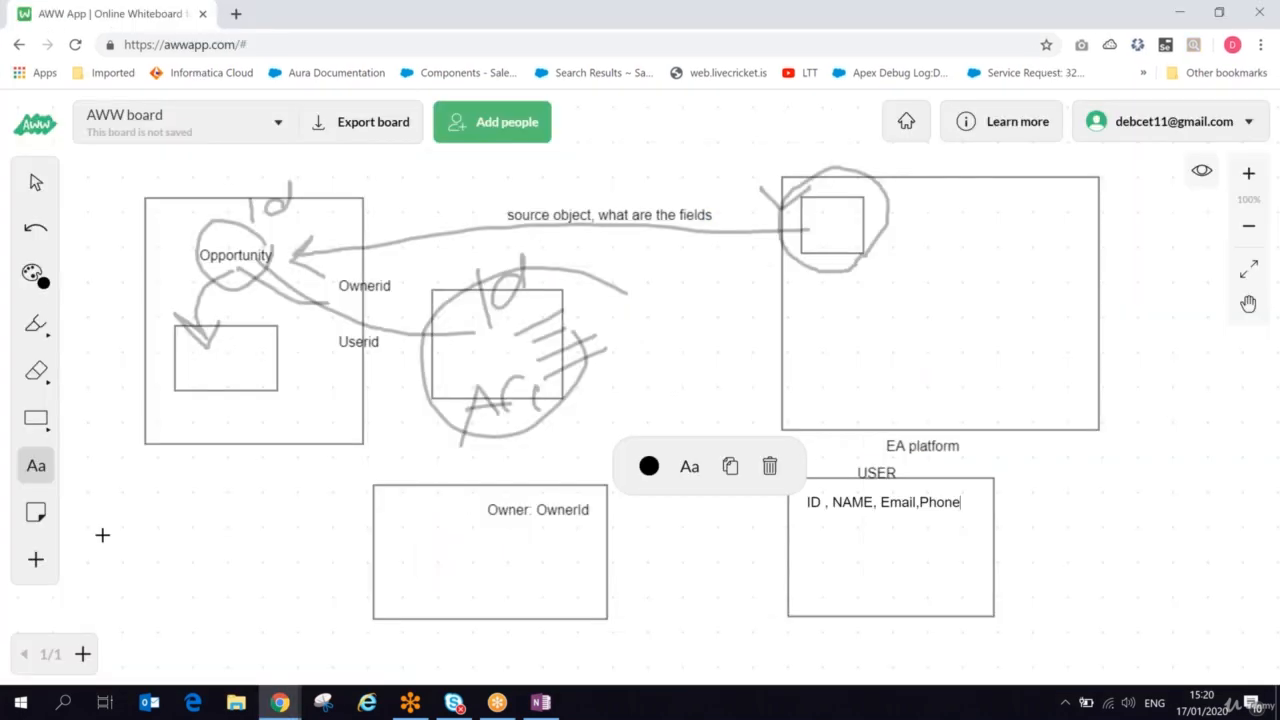
pyautogui.click(432, 476)
pyautogui.write('Opportuni')
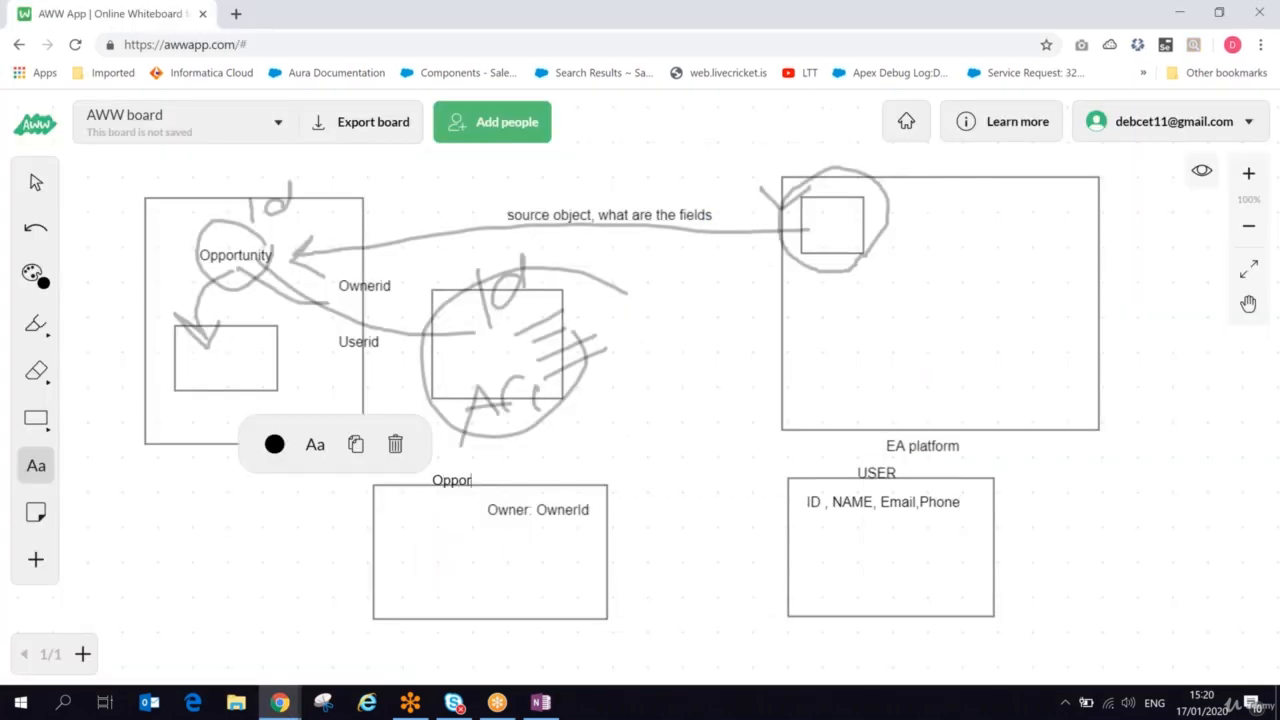
pyautogui.write('ty')
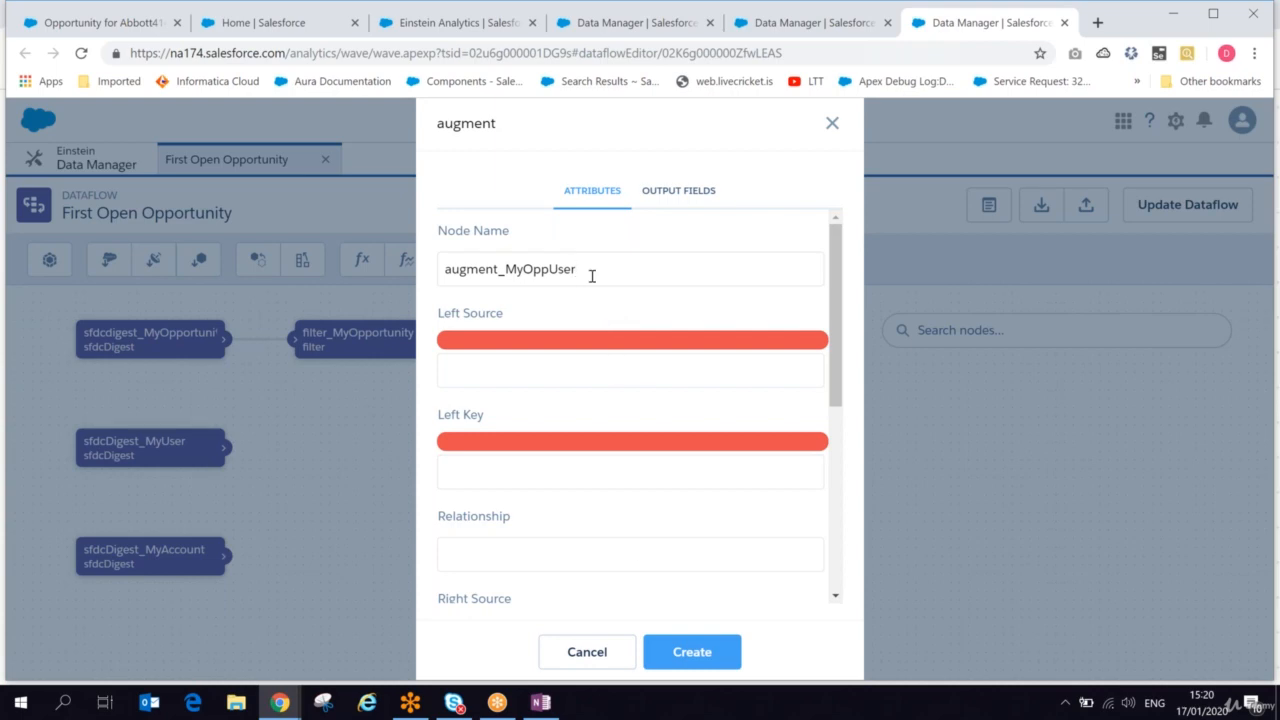
# Back in the dataflow editor, copy the node name augment_MyOppUser and discard the unfinished augment node.
pyautogui.moveTo(592, 270); pyautogui.dragTo(426, 298)
pyautogui.hotkey('ctrl', 'c')
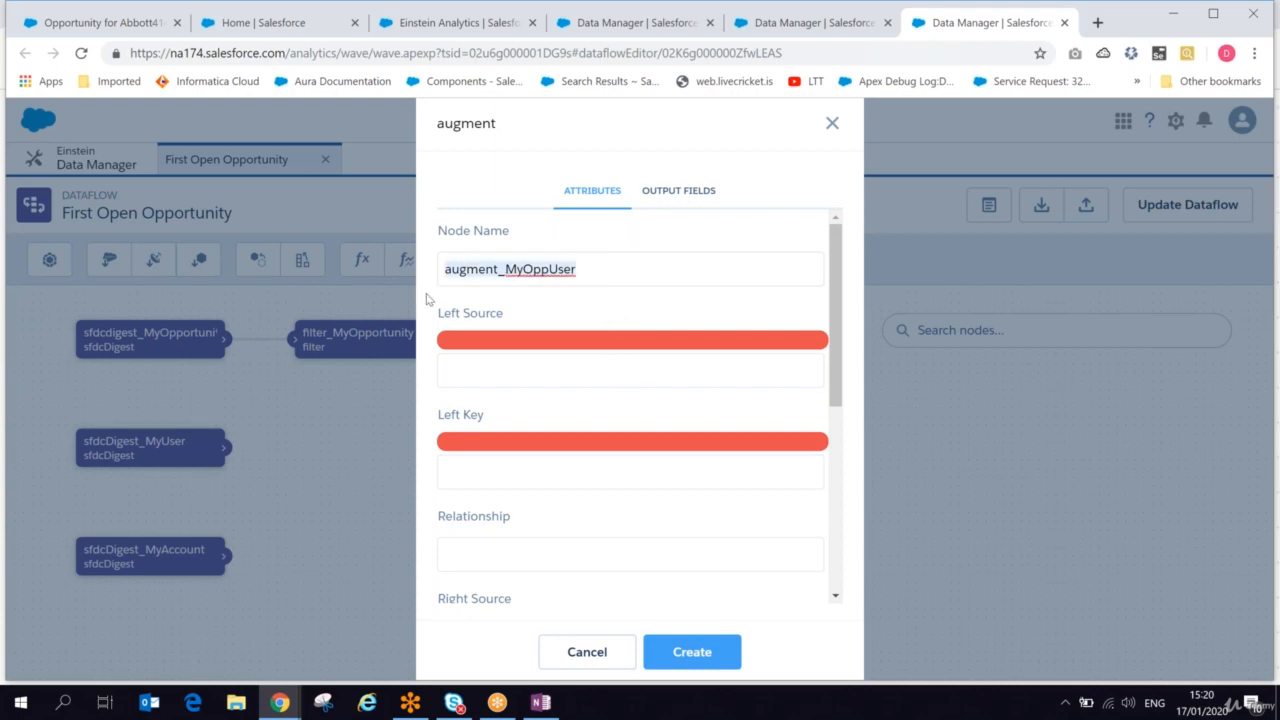
pyautogui.click(587, 652)
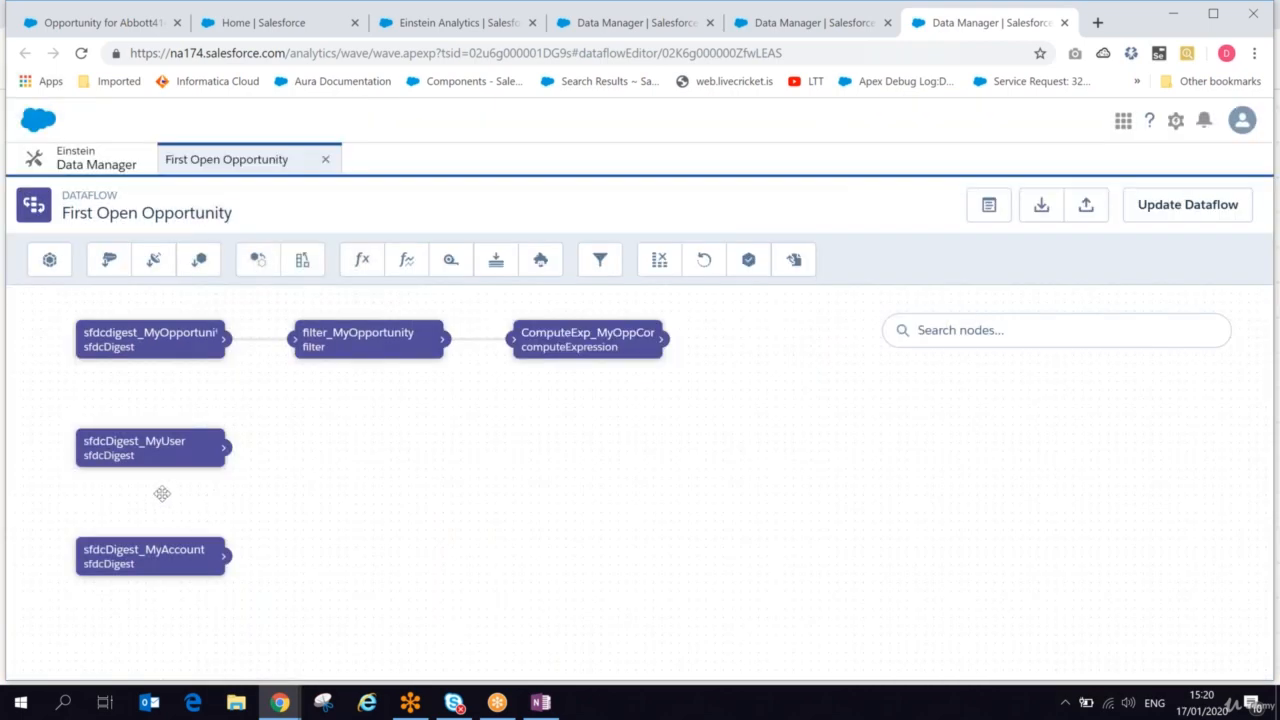
# Check the fields of the sfdcDigest_MyUser node, compare OwnerId with the USER fields on the whiteboard, and return to the dataflow.
pyautogui.click(150, 447)
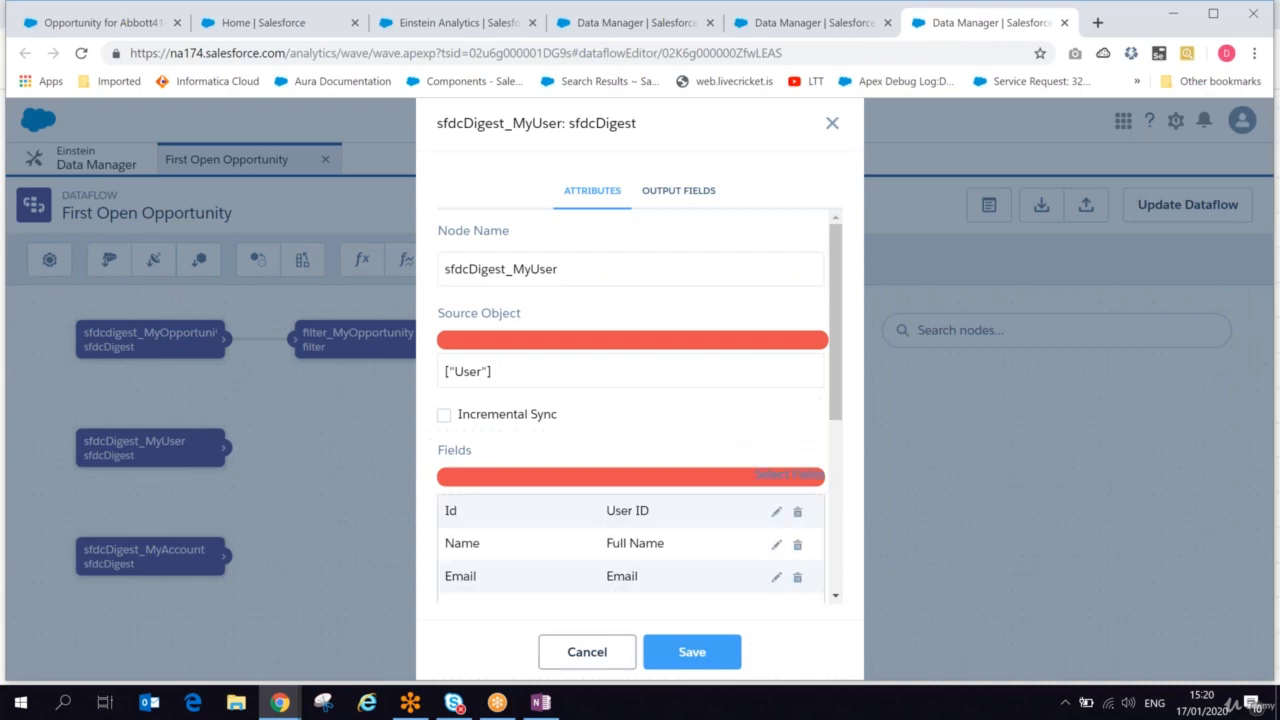
pyautogui.click(608, 656)
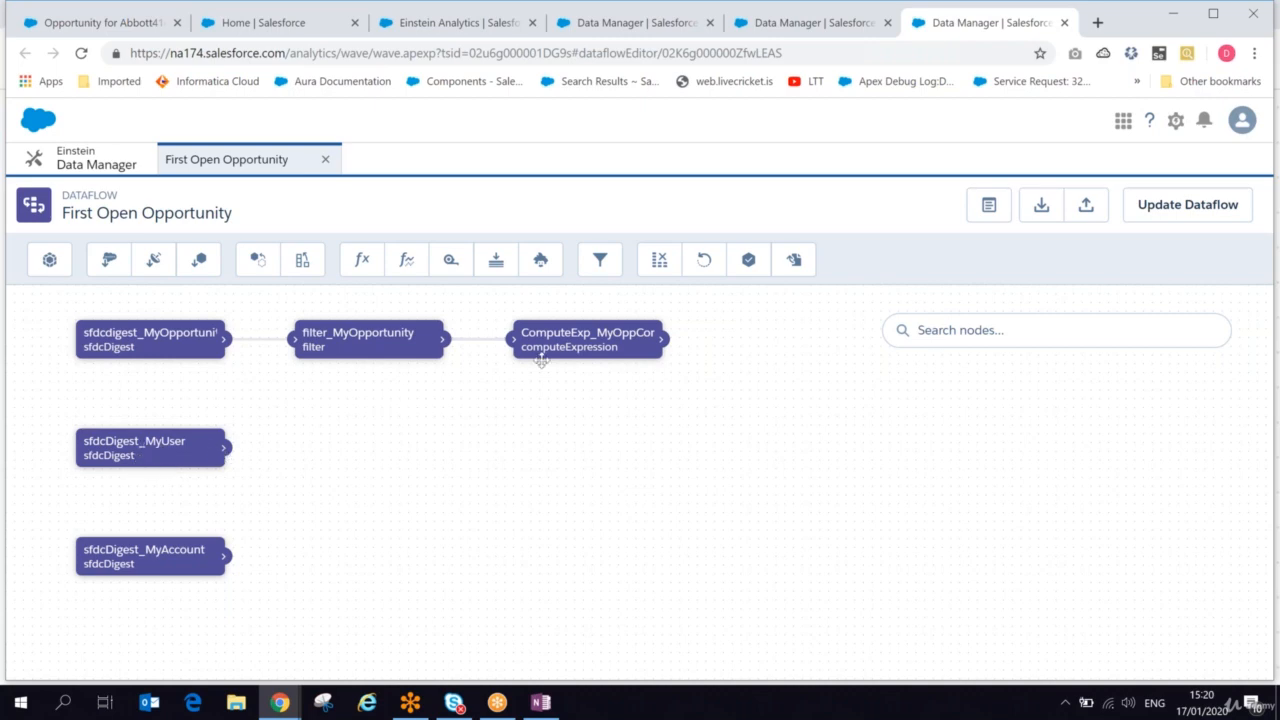
pyautogui.hotkey('alt', 'Tab')
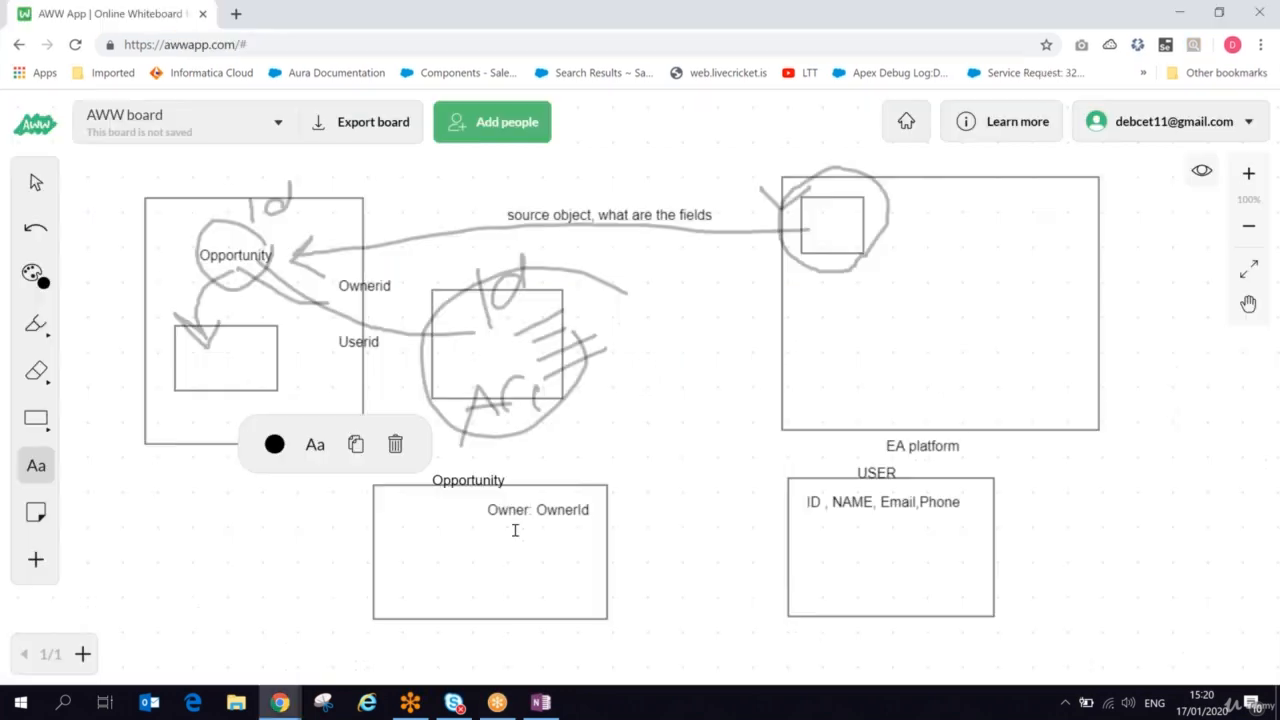
pyautogui.click(493, 512)
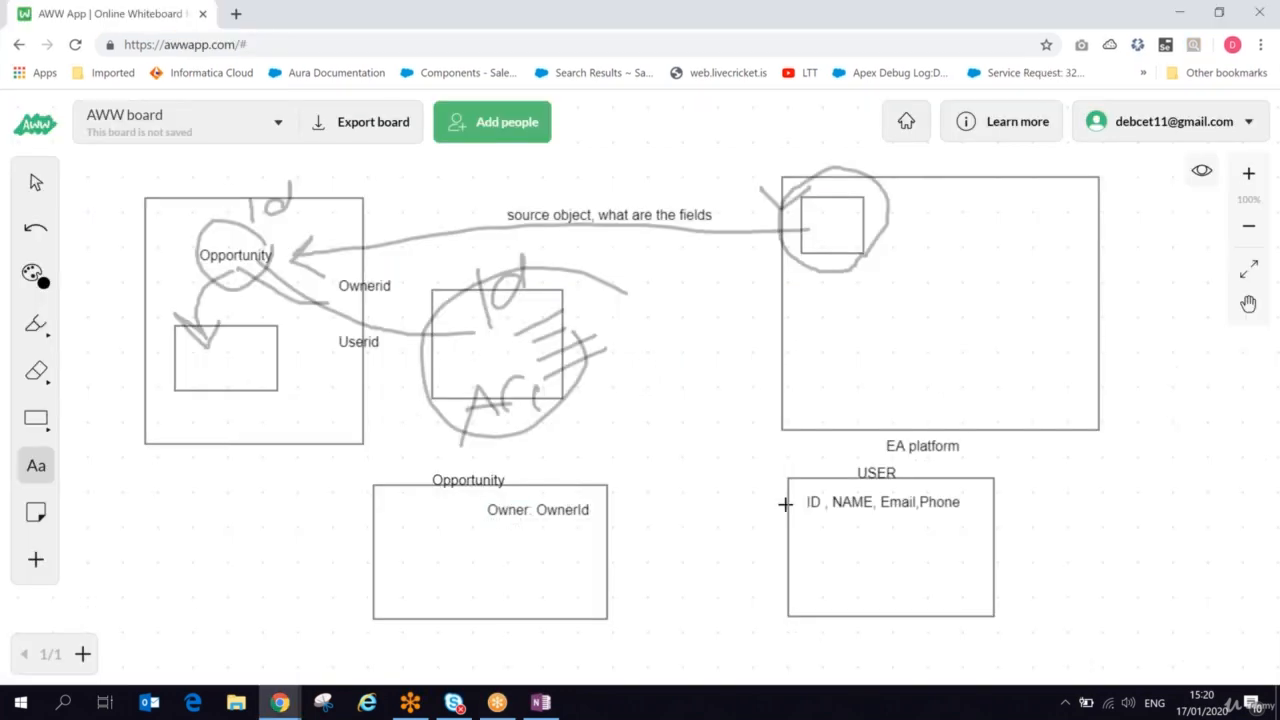
pyautogui.hotkey('alt', 'Tab')
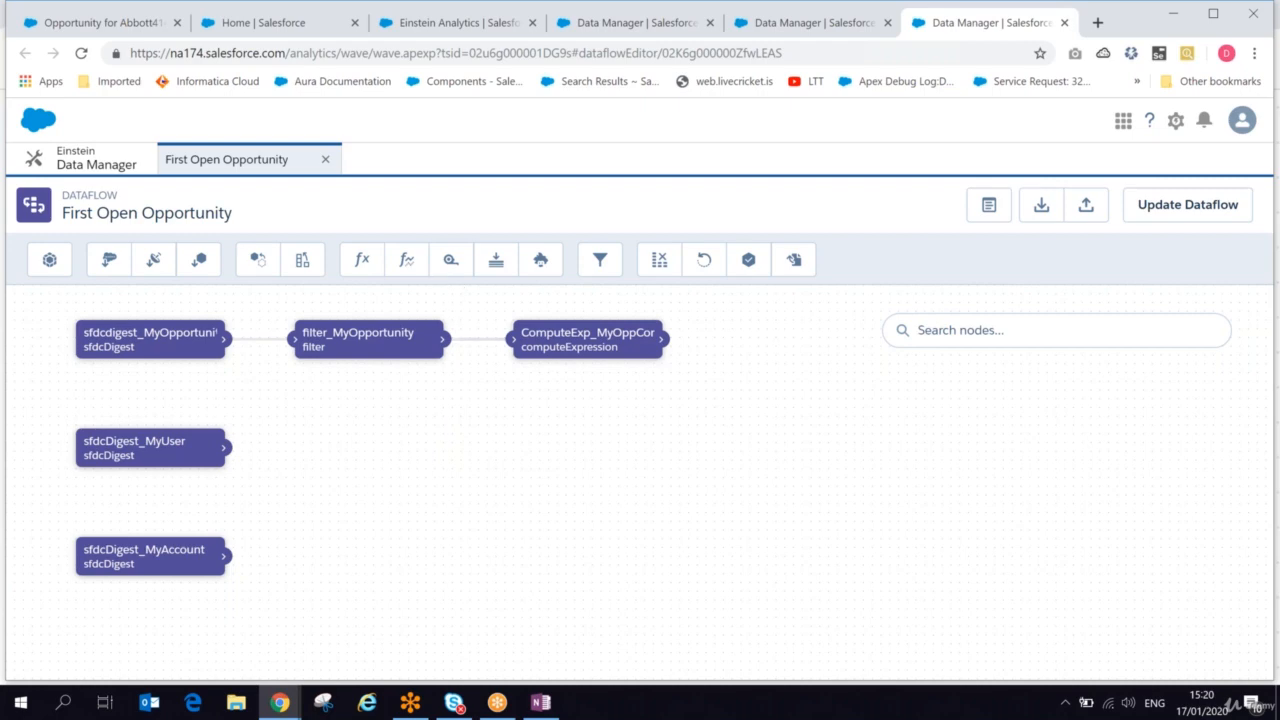
# Start a new augment node named augment_MyOppUser with ComputeExp_MyOppCompute as its left source.
pyautogui.click(302, 260)
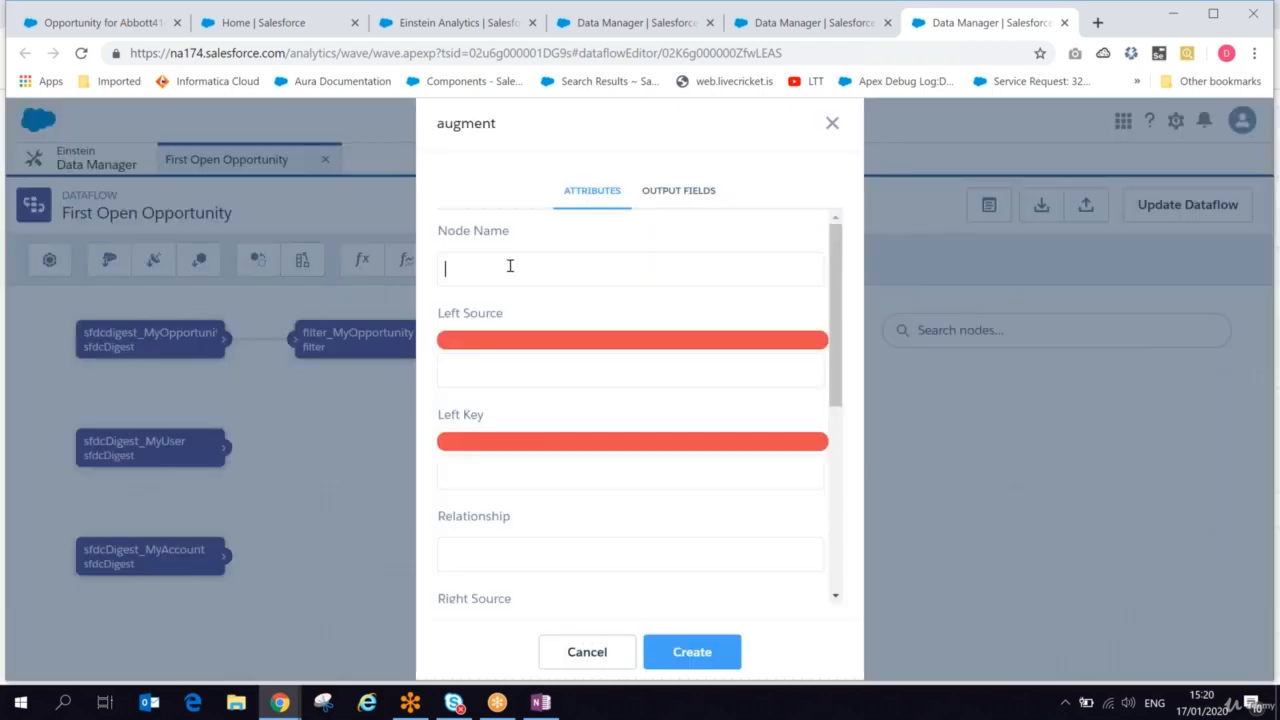
pyautogui.hotkey('ctrl', 'v')
pyautogui.click(533, 366)
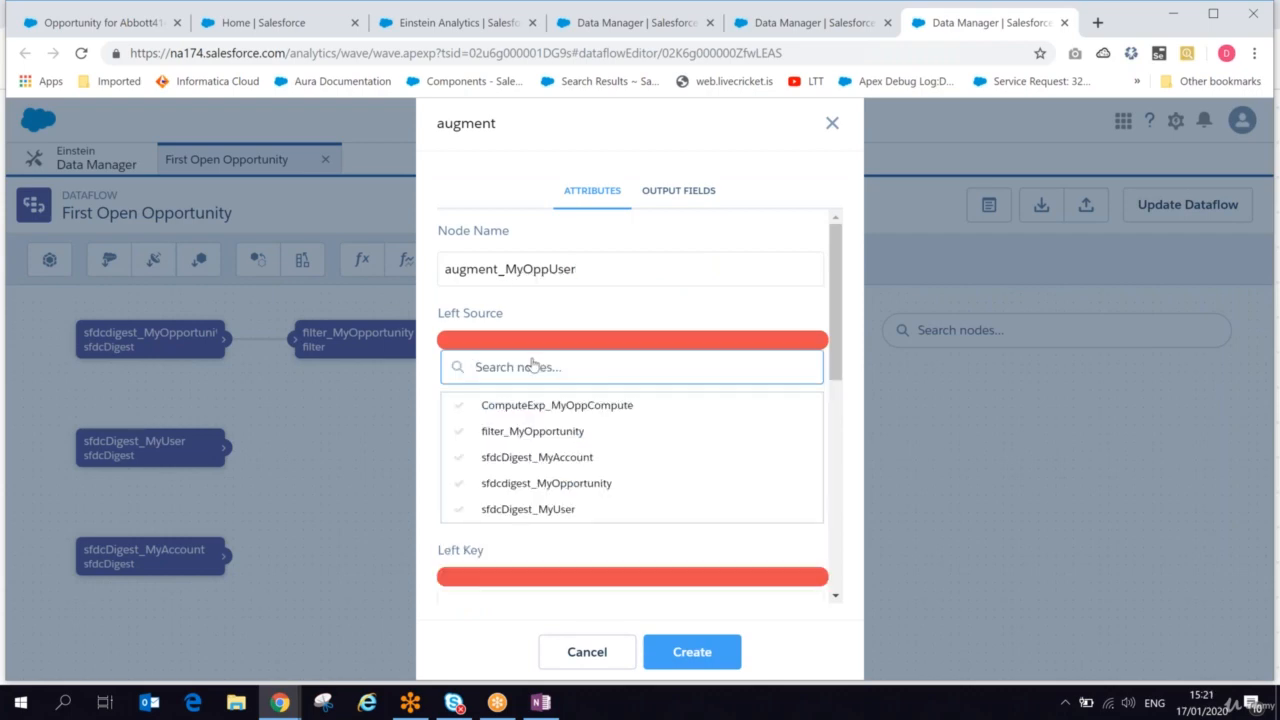
pyautogui.click(556, 408)
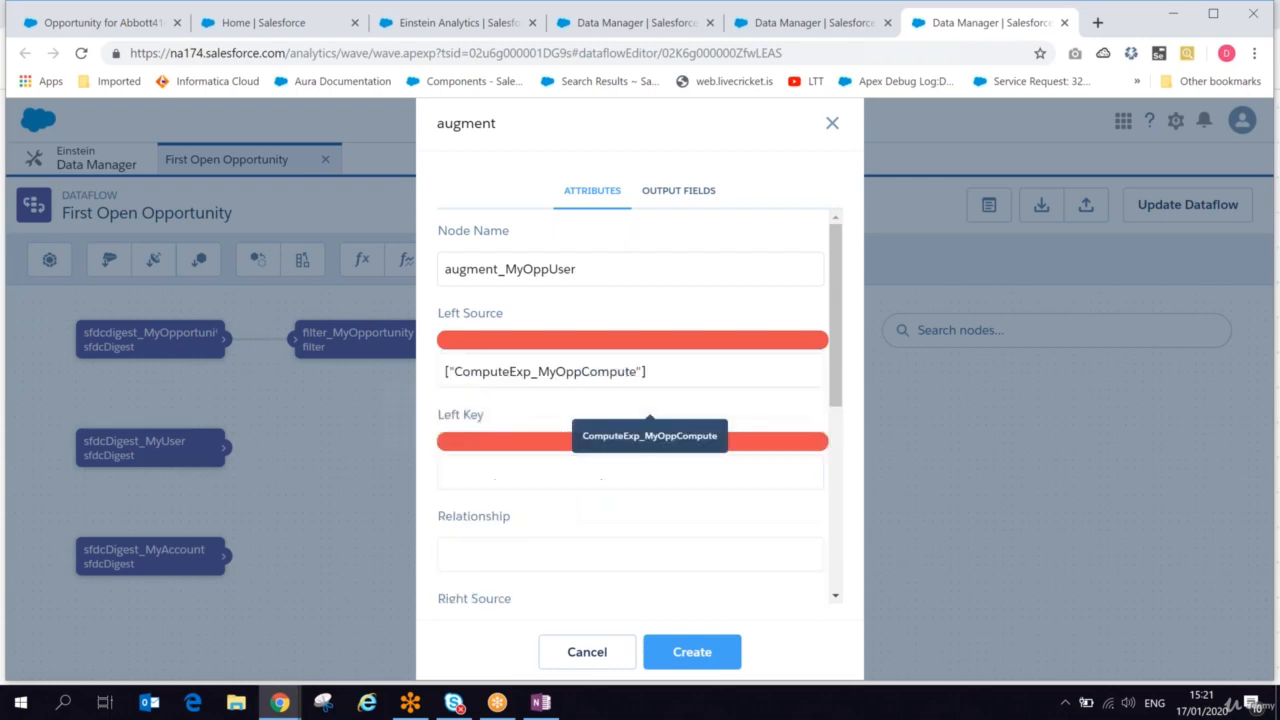
# Set the augment node's left key to OwnerId and its relationship to Owner.
pyautogui.click(549, 478)
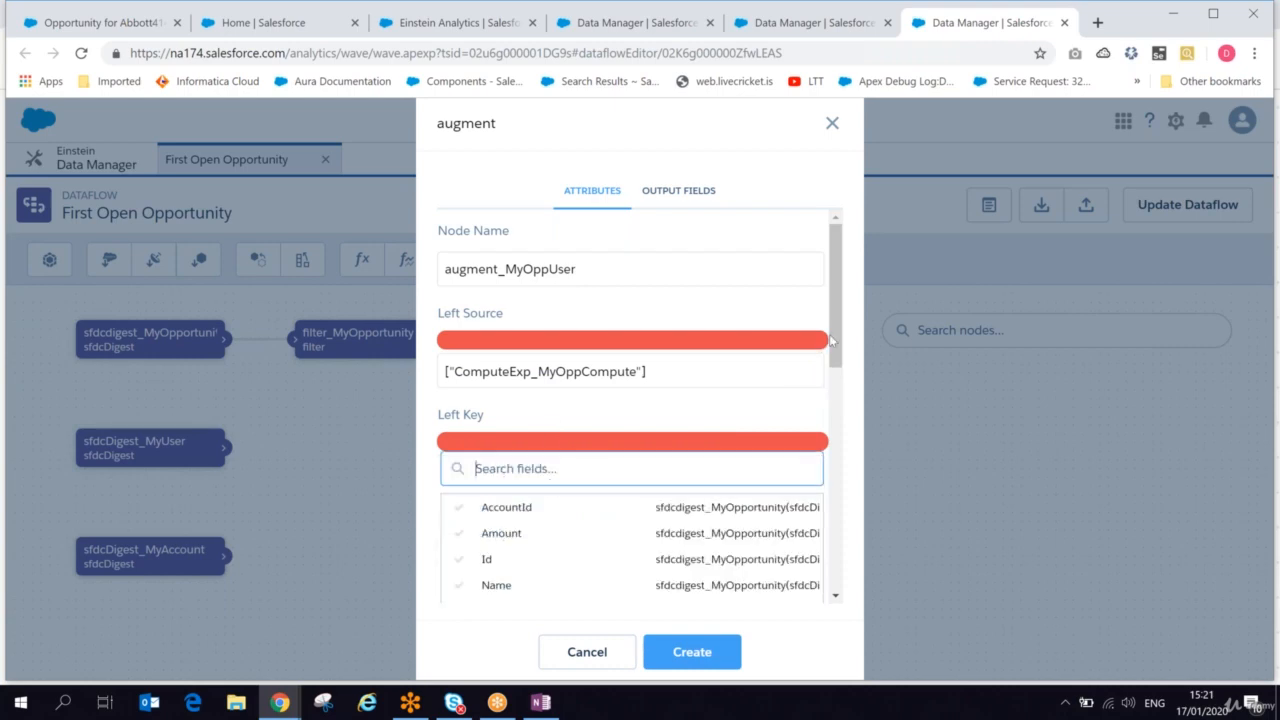
pyautogui.moveTo(833, 340); pyautogui.dragTo(837, 420)
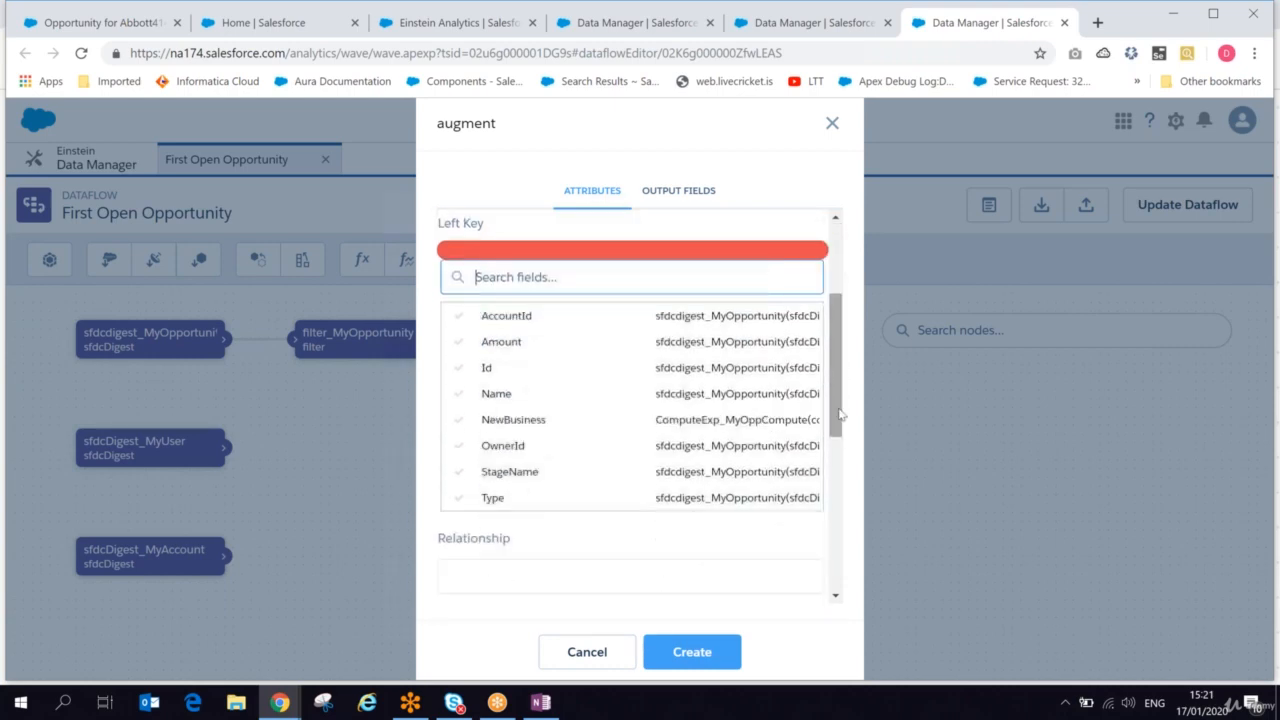
pyautogui.click(505, 447)
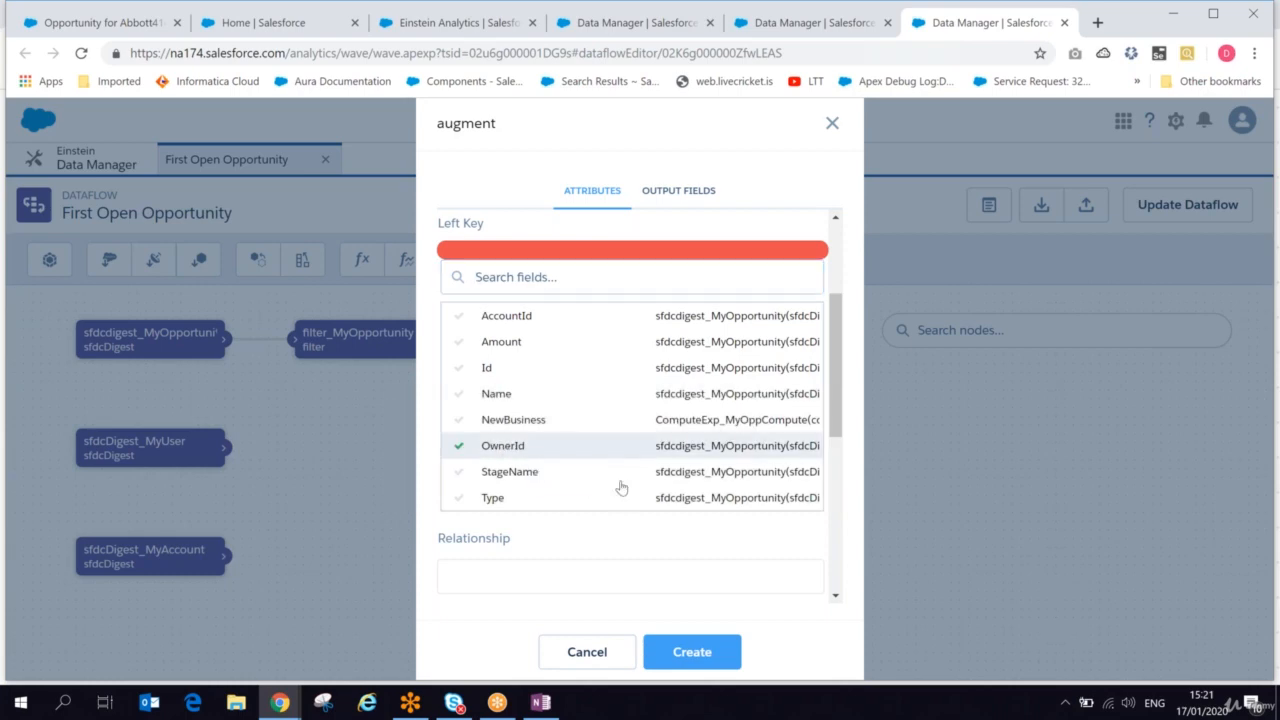
pyautogui.moveTo(838, 361); pyautogui.dragTo(838, 413)
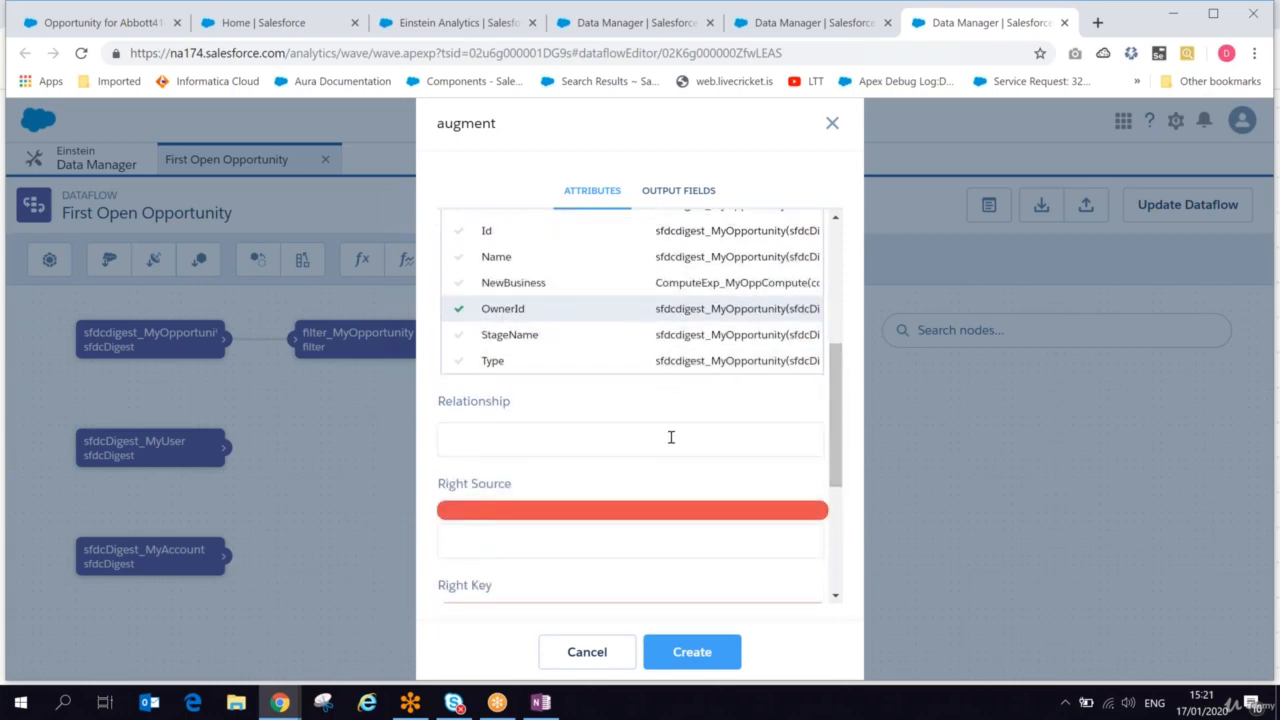
pyautogui.click(671, 437)
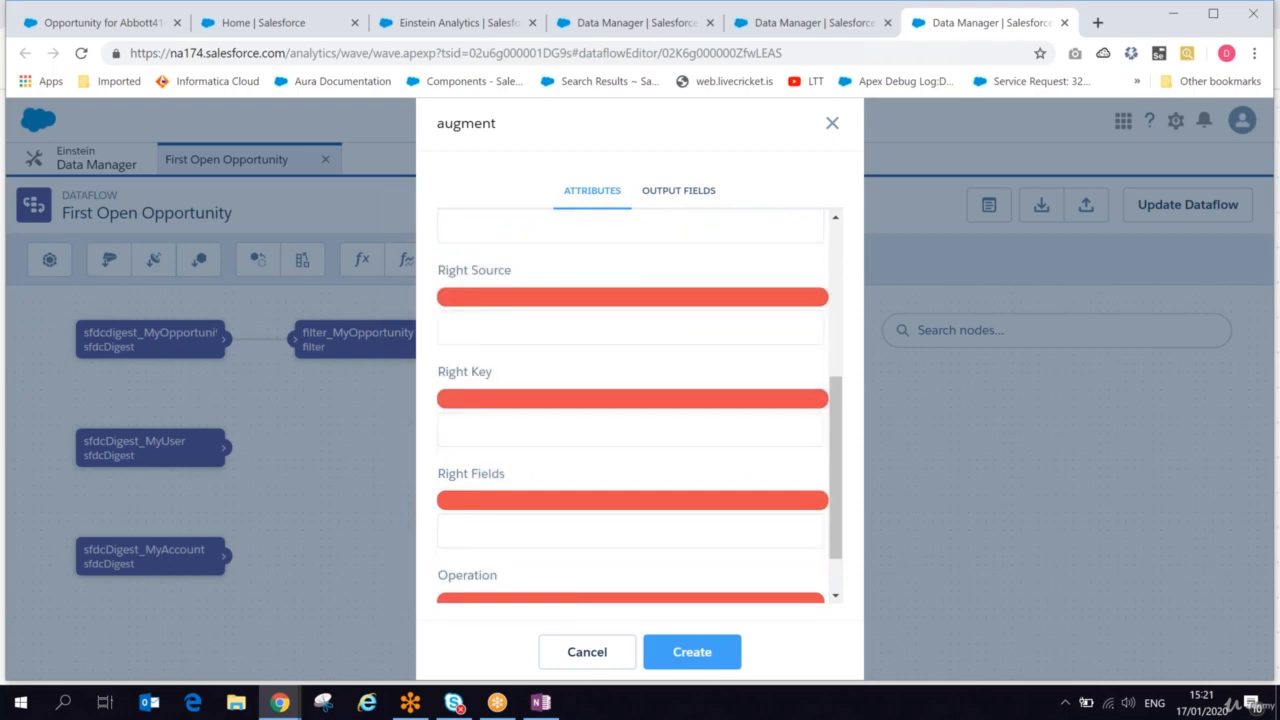
pyautogui.write('Owner')
# Set the augment node's right source to sfdcDigest_MyUser and go on to its right key setting.
pyautogui.click(514, 346)
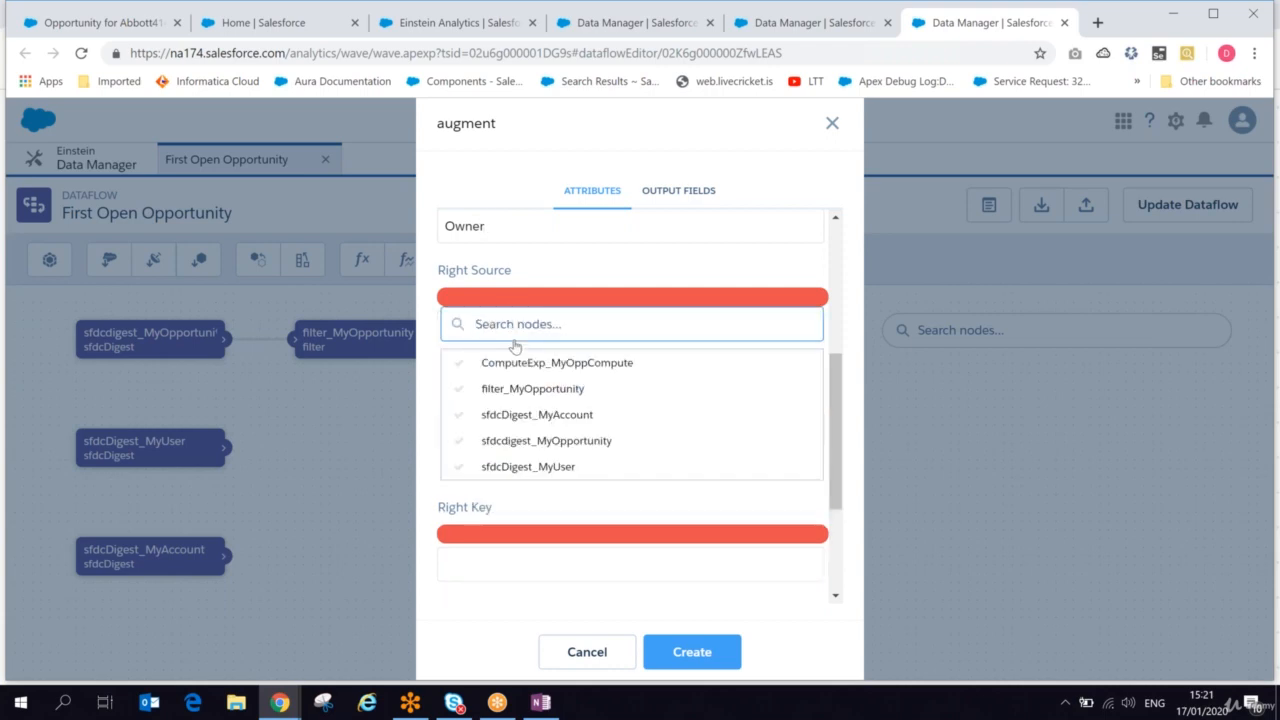
pyautogui.click(499, 468)
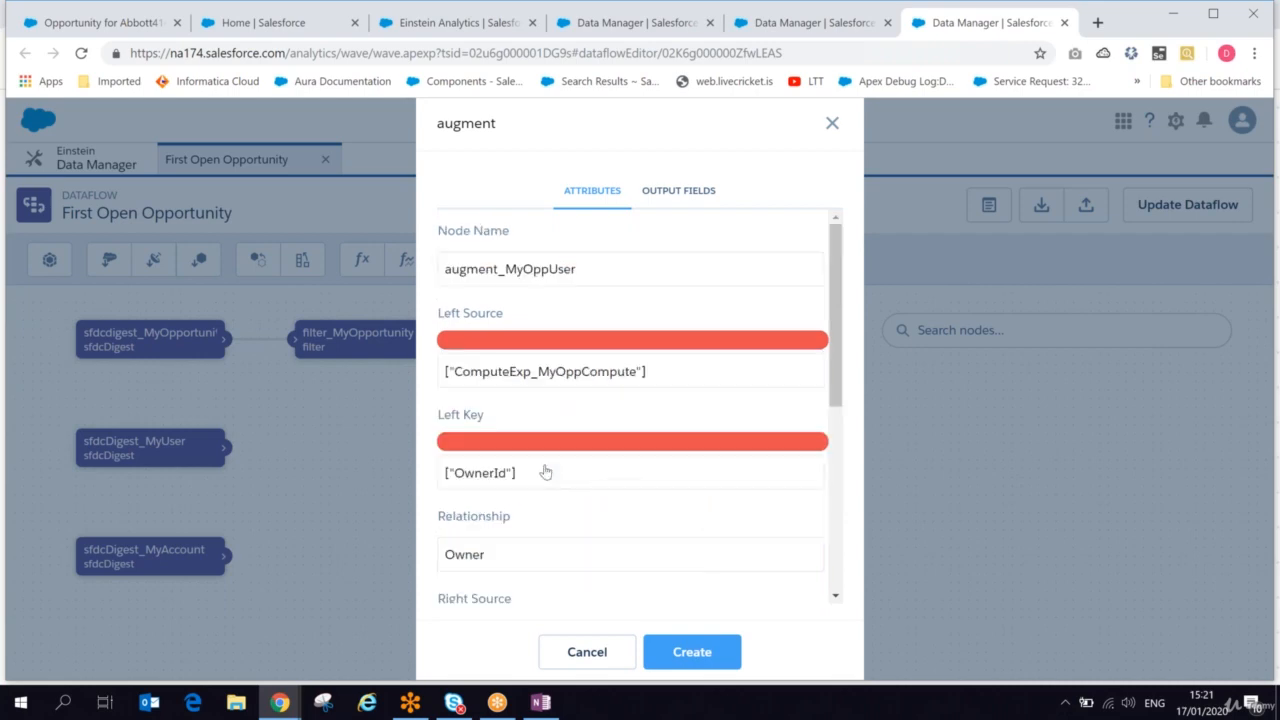
pyautogui.moveTo(833, 343); pyautogui.dragTo(833, 408)
pyautogui.scroll(-3, 647, 443)
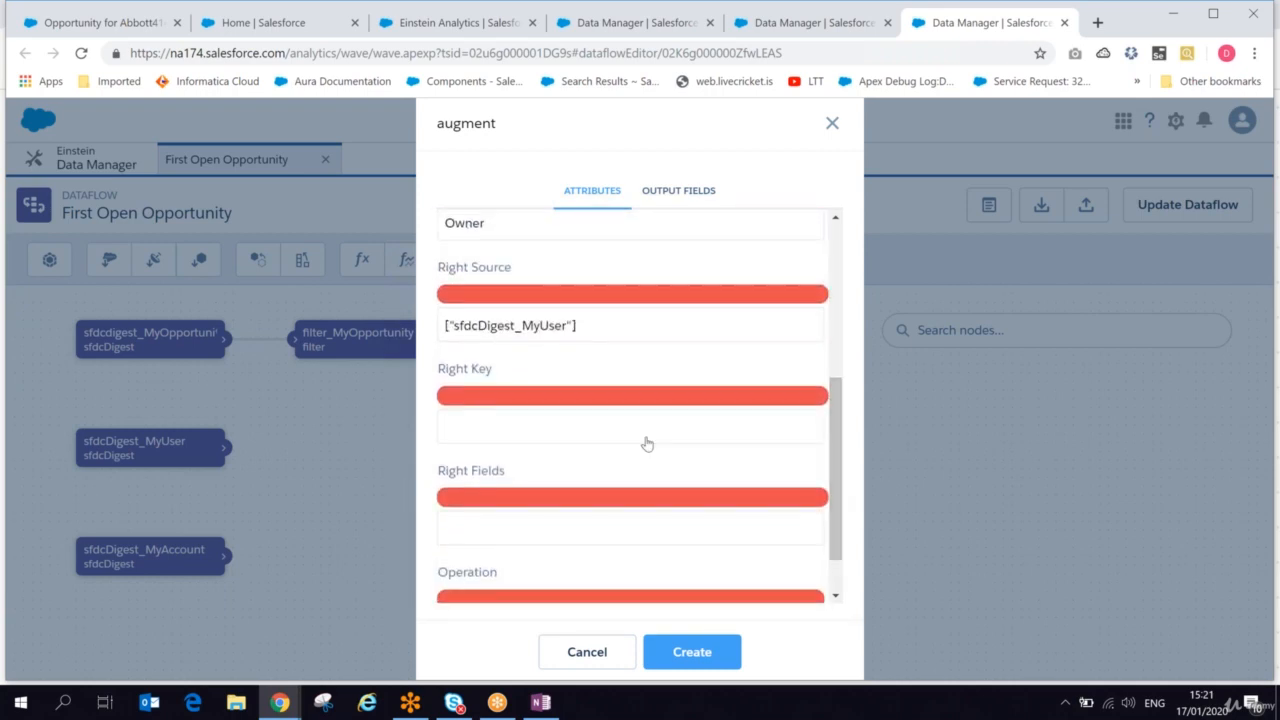
# Compare the Opportunity OwnerId with the USER ID on the whiteboard, and return to the augment node's settings.
pyautogui.hotkey('alt', 'Tab')
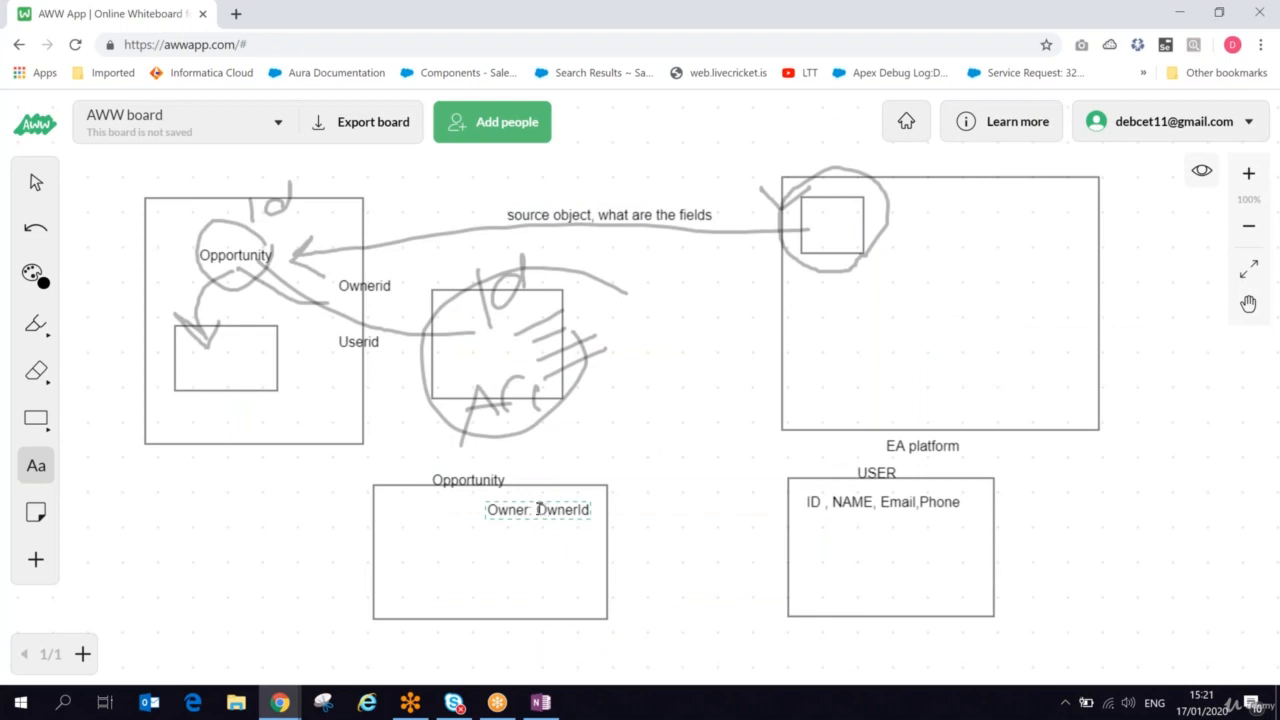
pyautogui.click(538, 509)
pyautogui.click(812, 500)
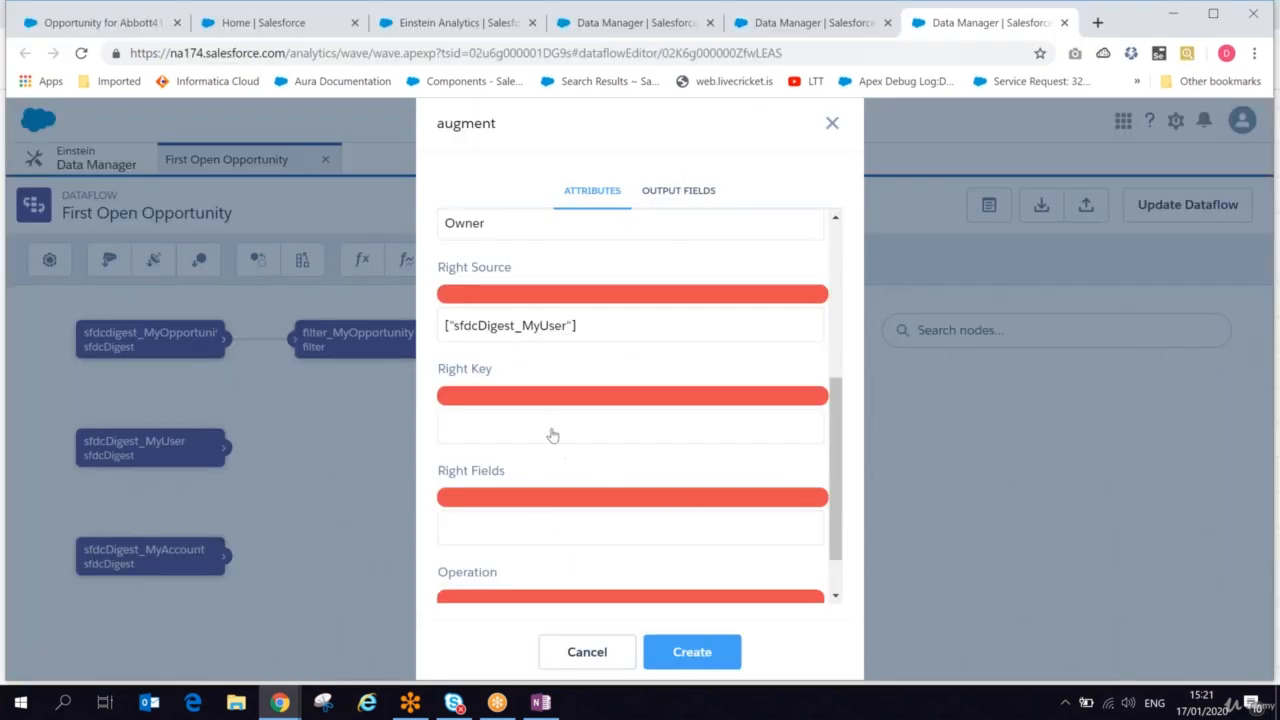
# Set the augment node's right key to Id and its right fields to Email, Id, MobilePhone and Name.
pyautogui.click(552, 436)
pyautogui.click(487, 487)
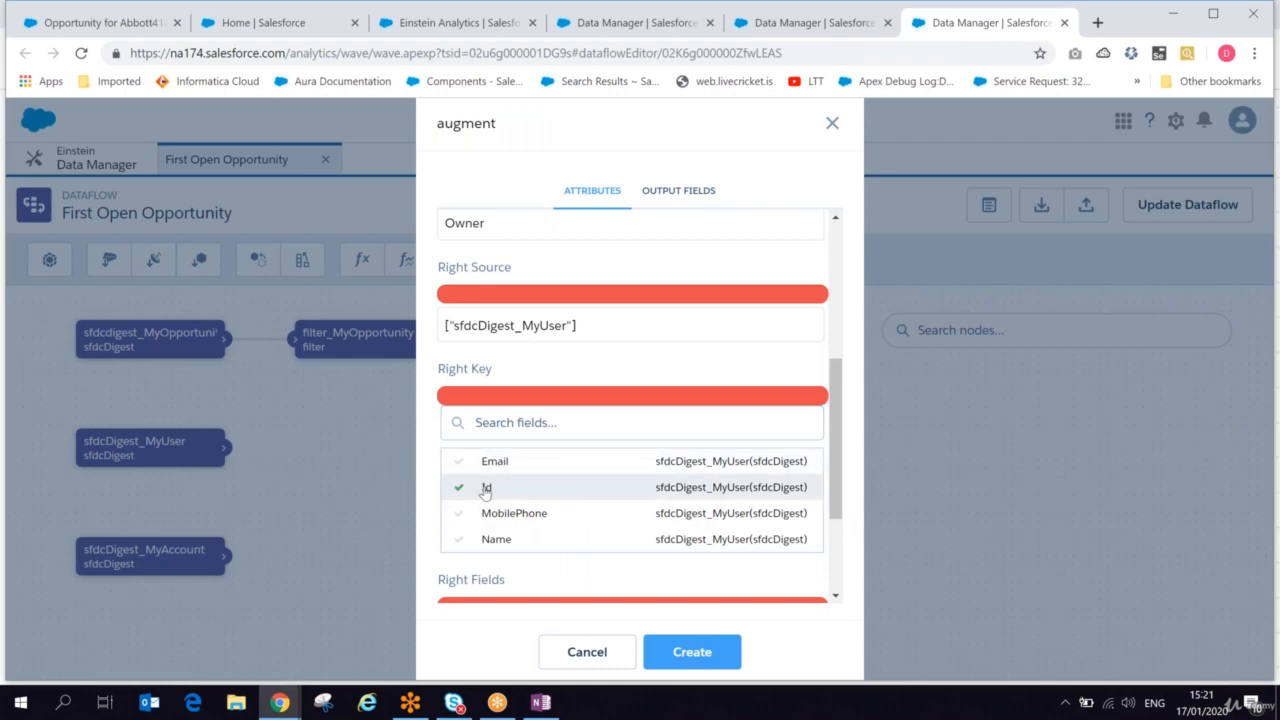
pyautogui.moveTo(837, 401); pyautogui.dragTo(841, 477)
pyautogui.click(665, 465)
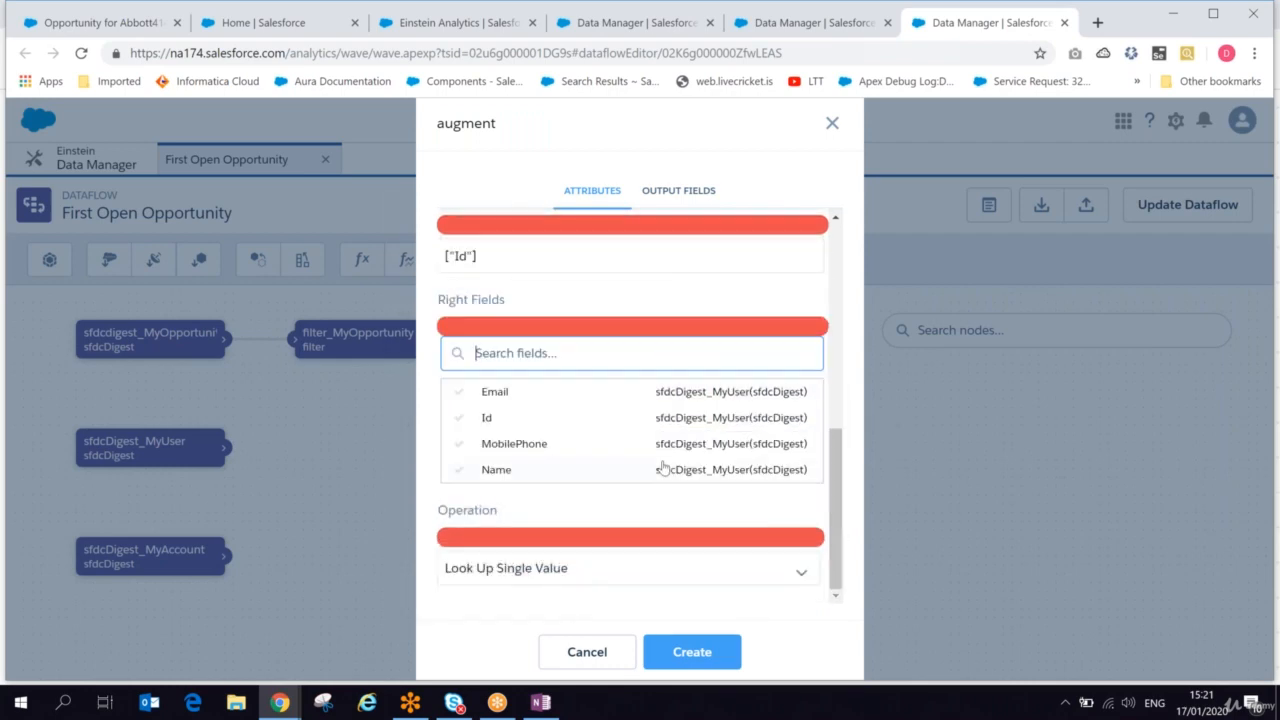
pyautogui.click(500, 399)
pyautogui.click(498, 422)
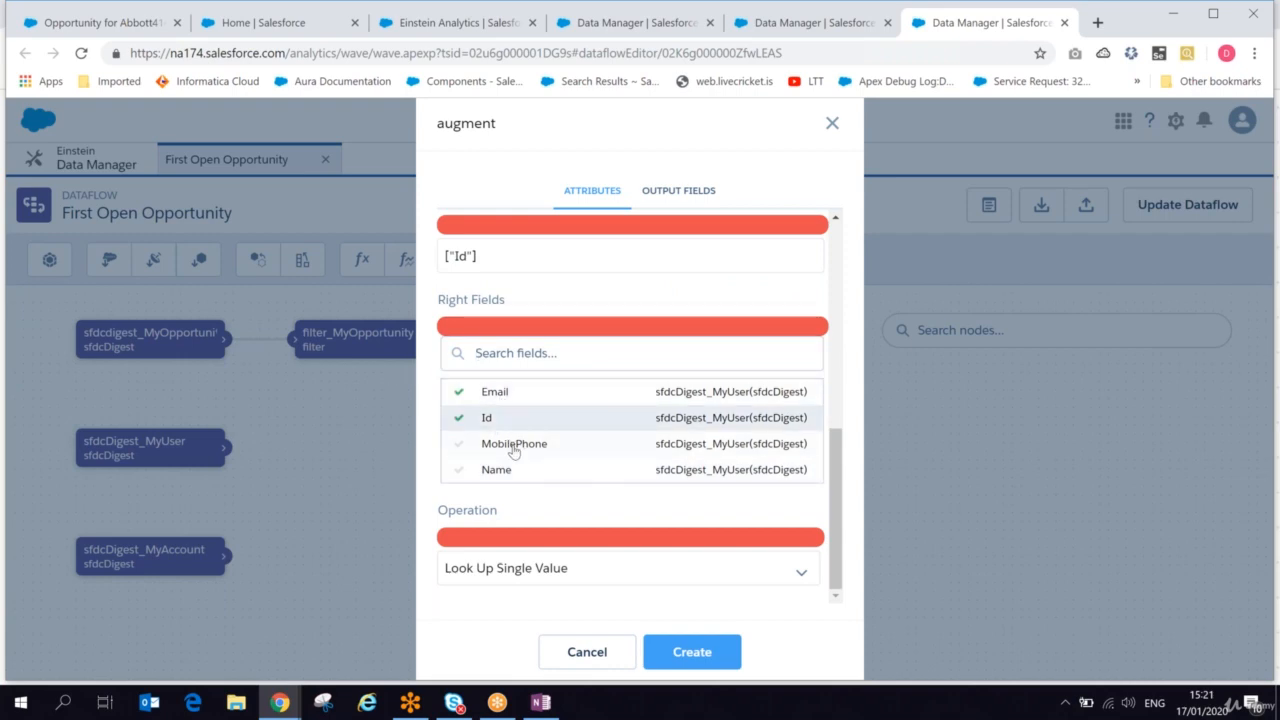
pyautogui.click(512, 447)
pyautogui.click(501, 470)
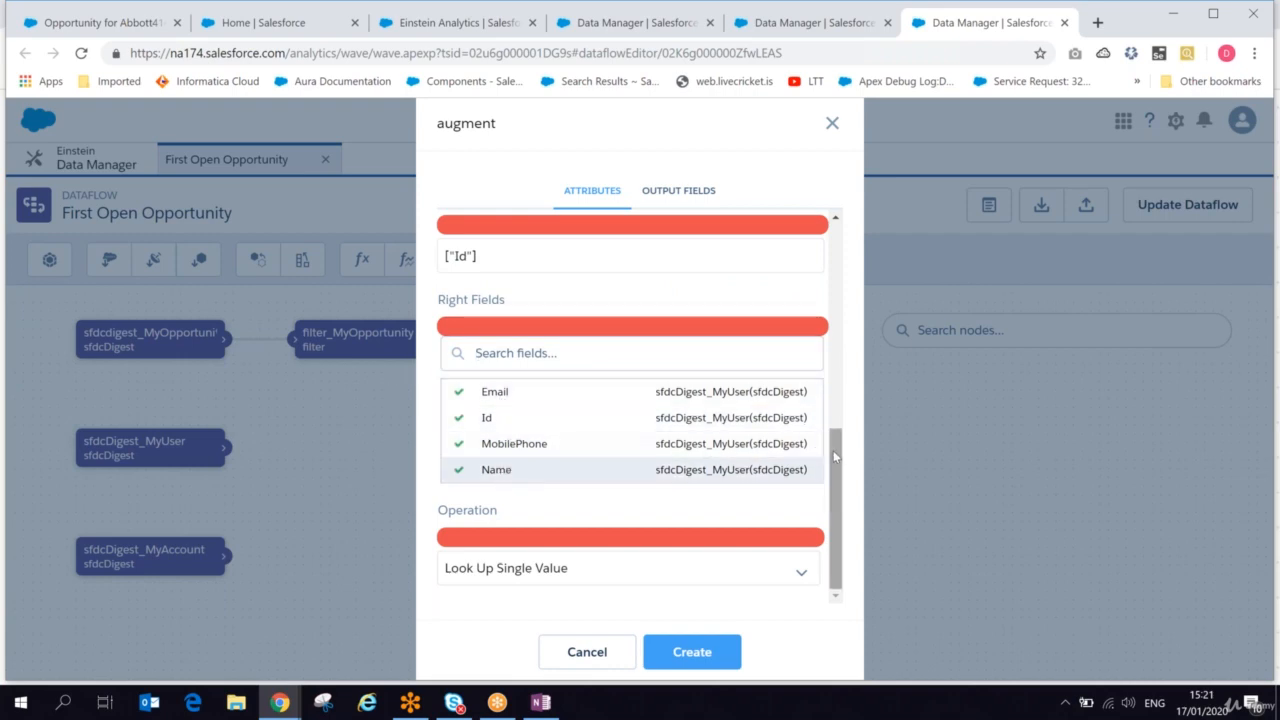
# Keep Look Up Single Value as the operation, review the output fields, and create the augment_MyOppUser node.
pyautogui.click(677, 568)
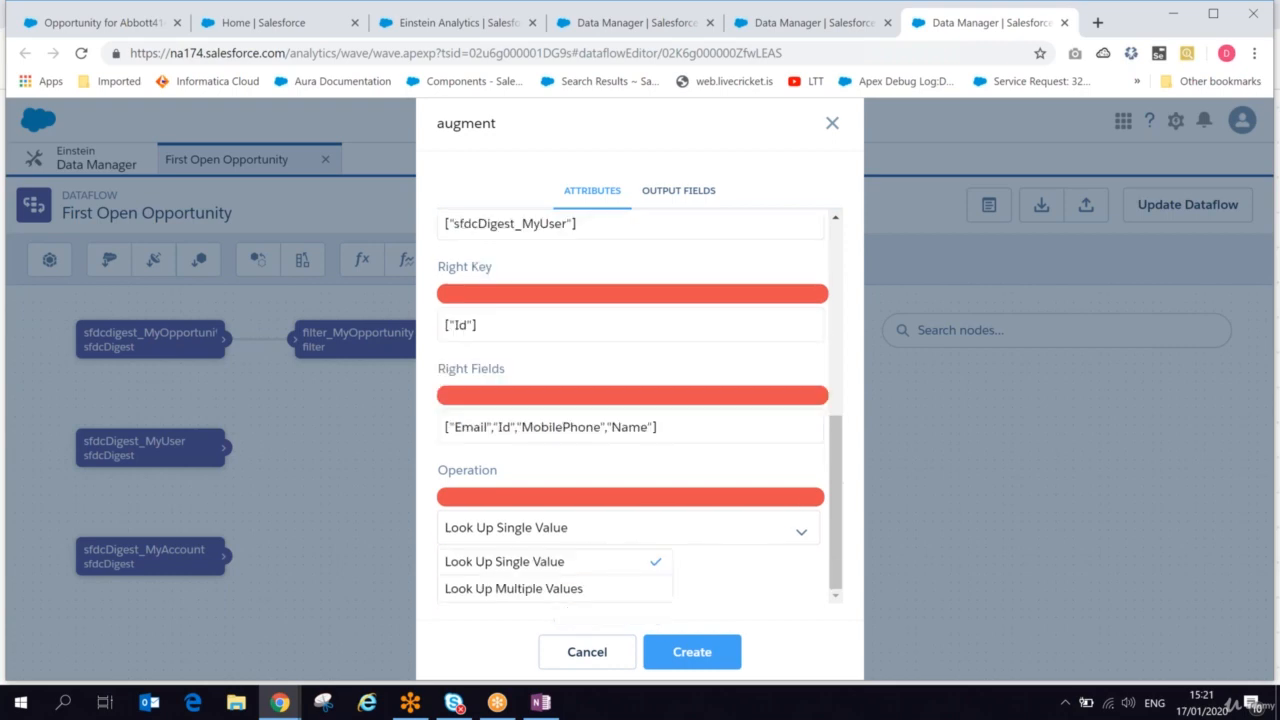
pyautogui.click(560, 535)
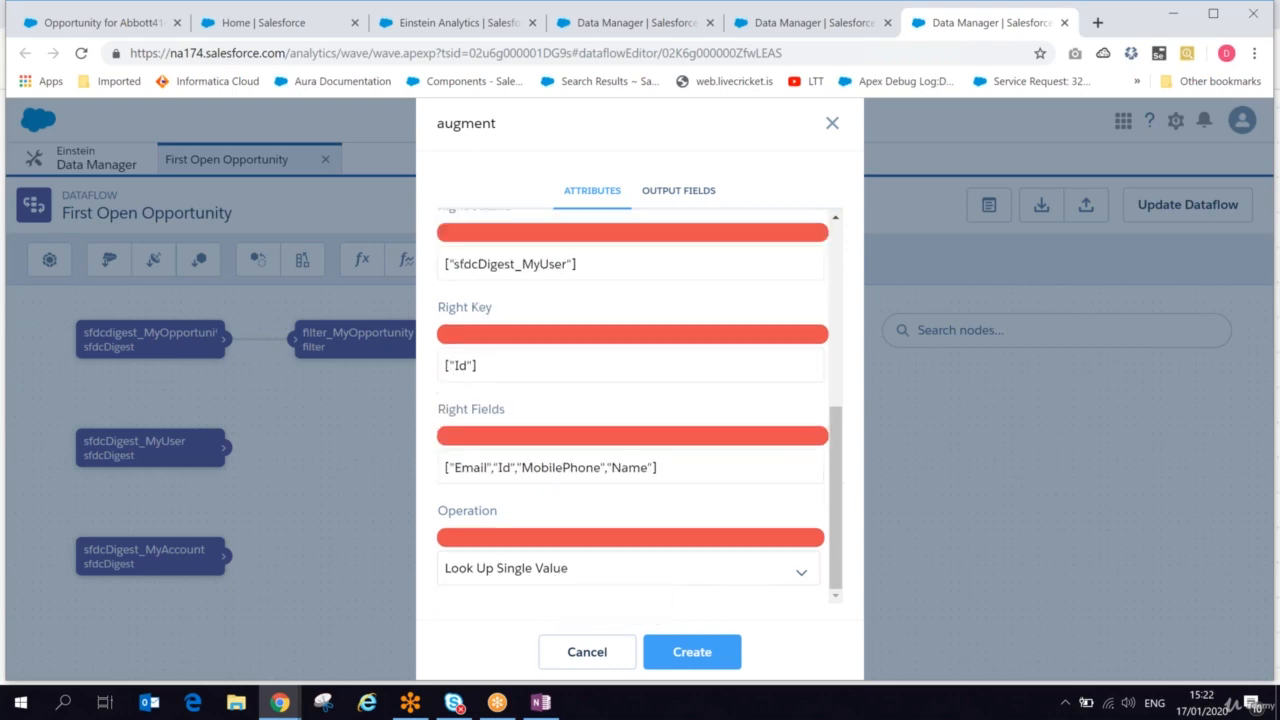
pyautogui.click(680, 191)
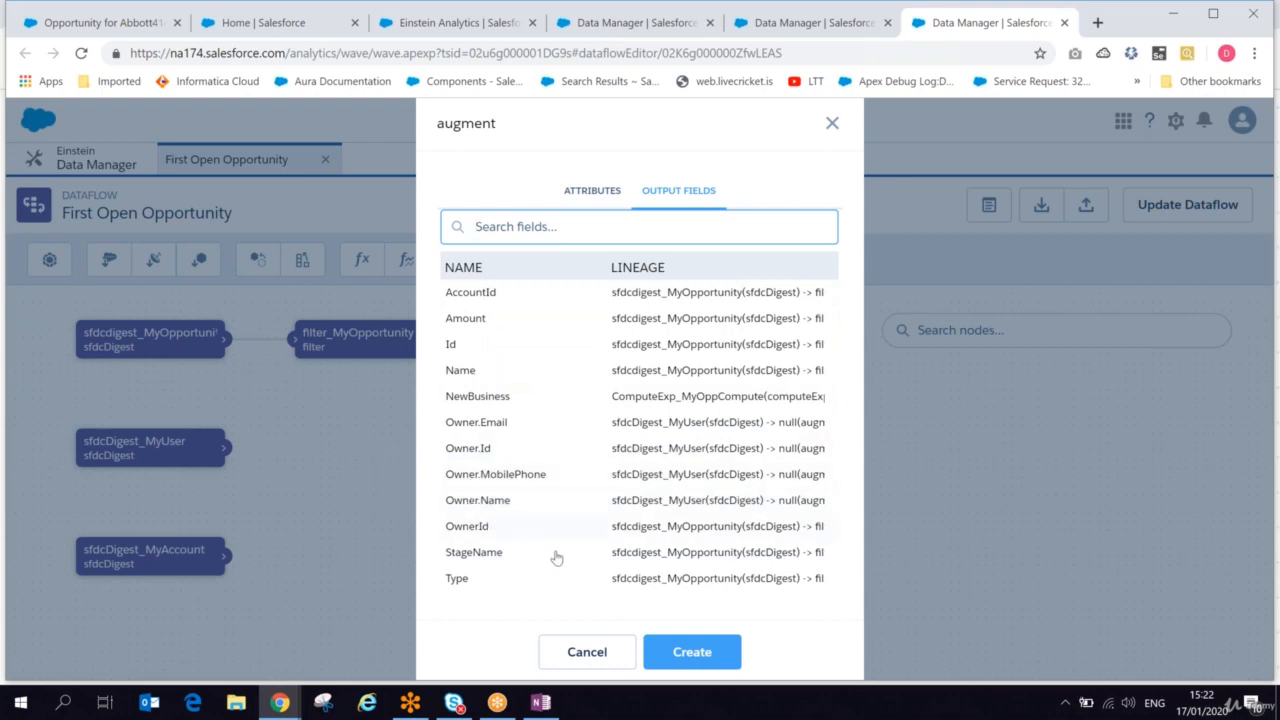
pyautogui.click(684, 655)
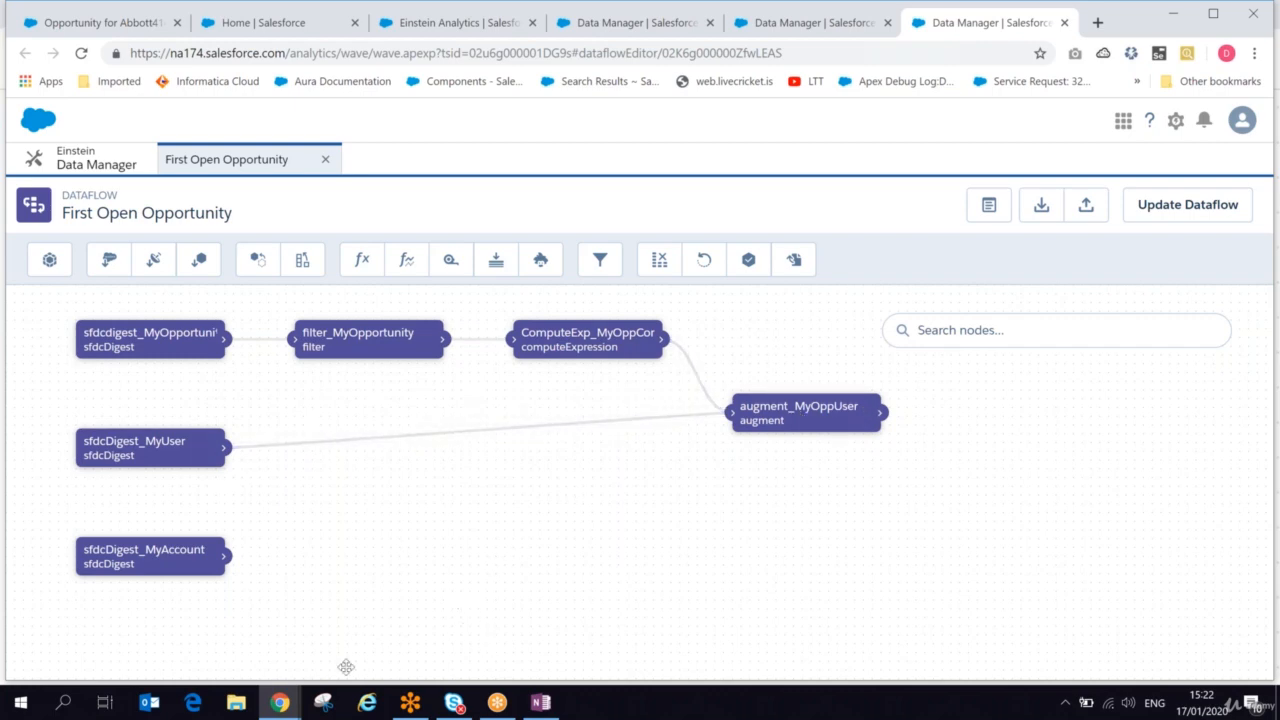
# Switch to the AWW whiteboard and draw a rectangle beside the lower Opportunity box, on the side away from USER.
pyautogui.moveTo(281, 704)
pyautogui.click(370, 618)
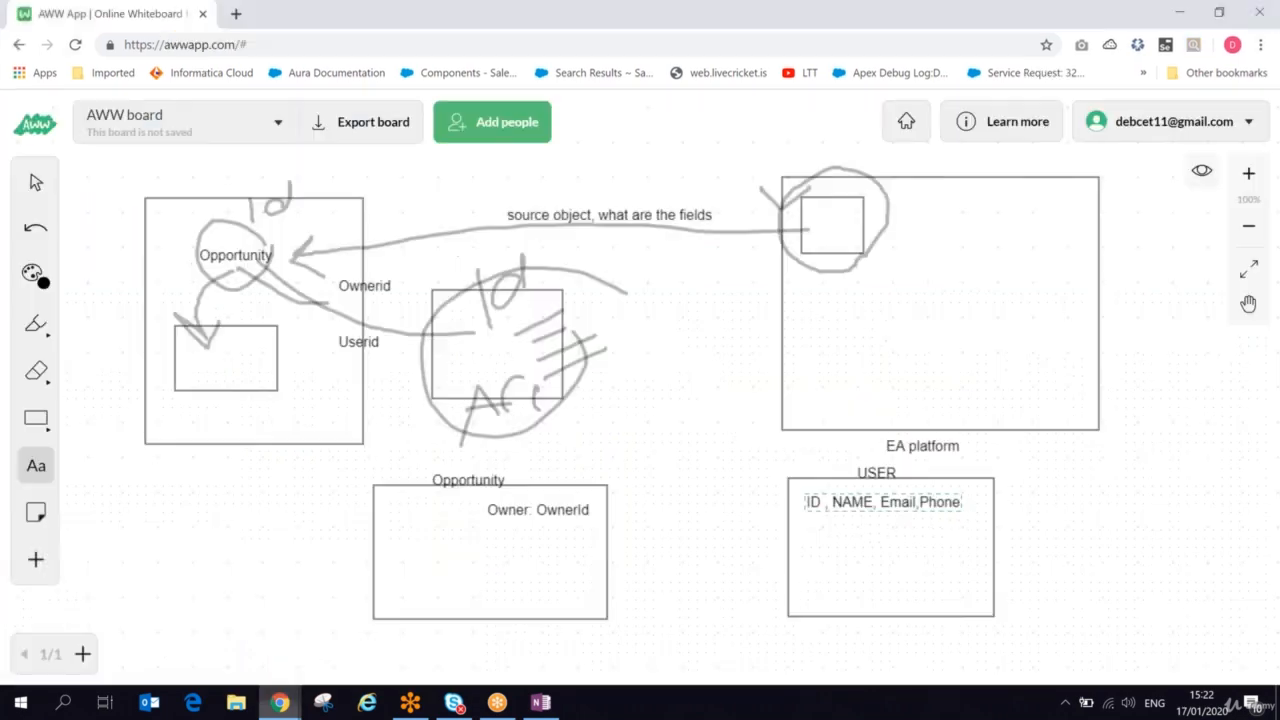
pyautogui.click(36, 418)
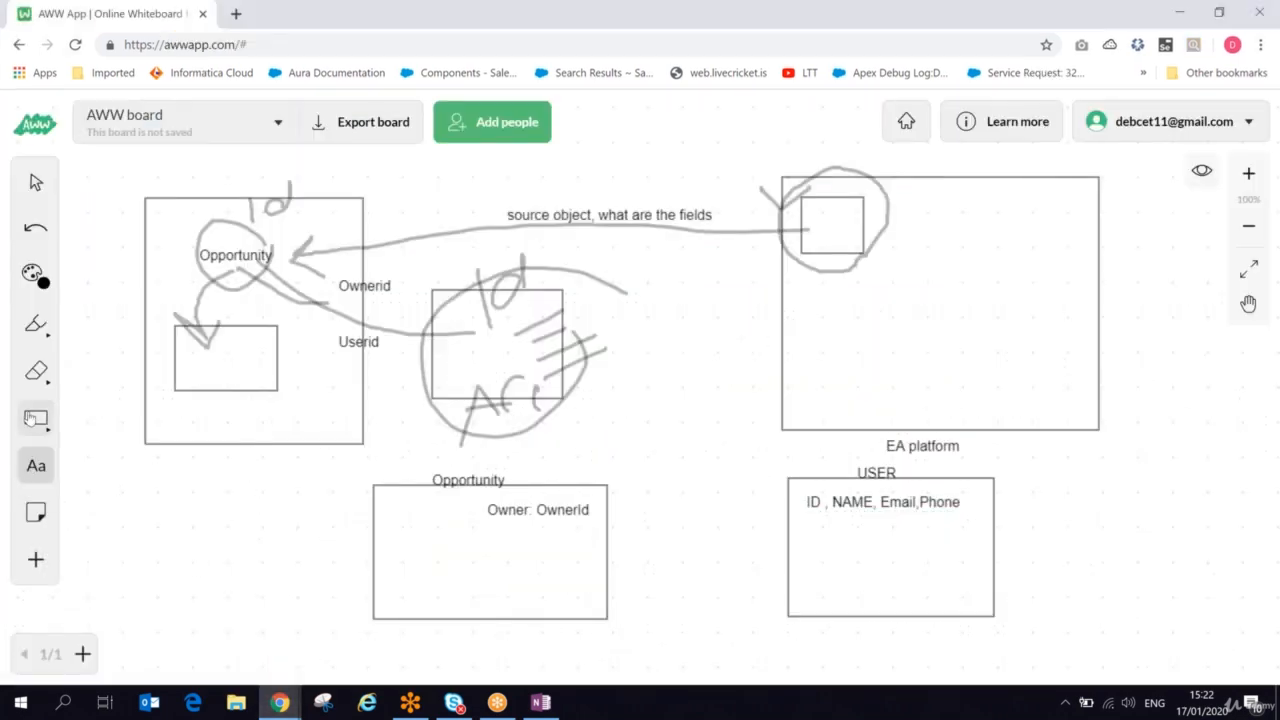
pyautogui.moveTo(85, 524)
pyautogui.mouseDown()
pyautogui.moveTo(91, 543)
pyautogui.moveTo(243, 594)
pyautogui.moveTo(300, 635)
pyautogui.mouseUp()
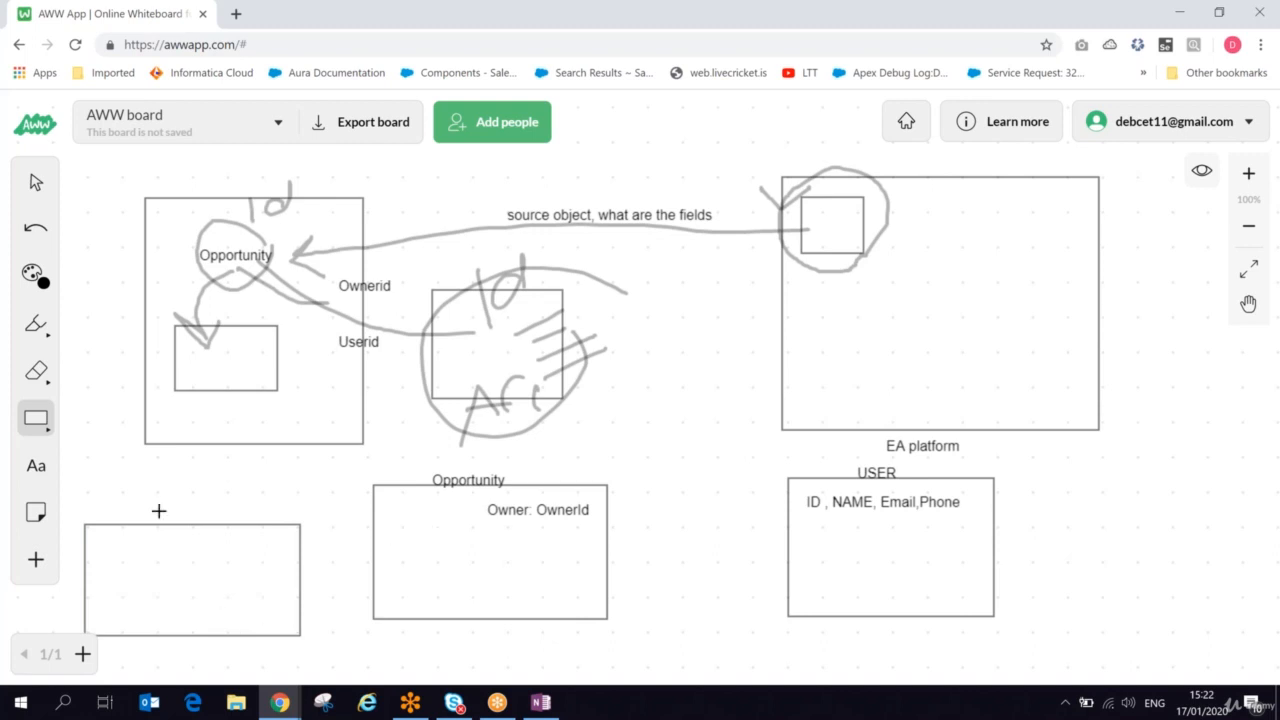
# Add the text "Account accountid" inside the lower Opportunity box and label the new rectangle "Account".
pyautogui.click(36, 465)
pyautogui.click(403, 510)
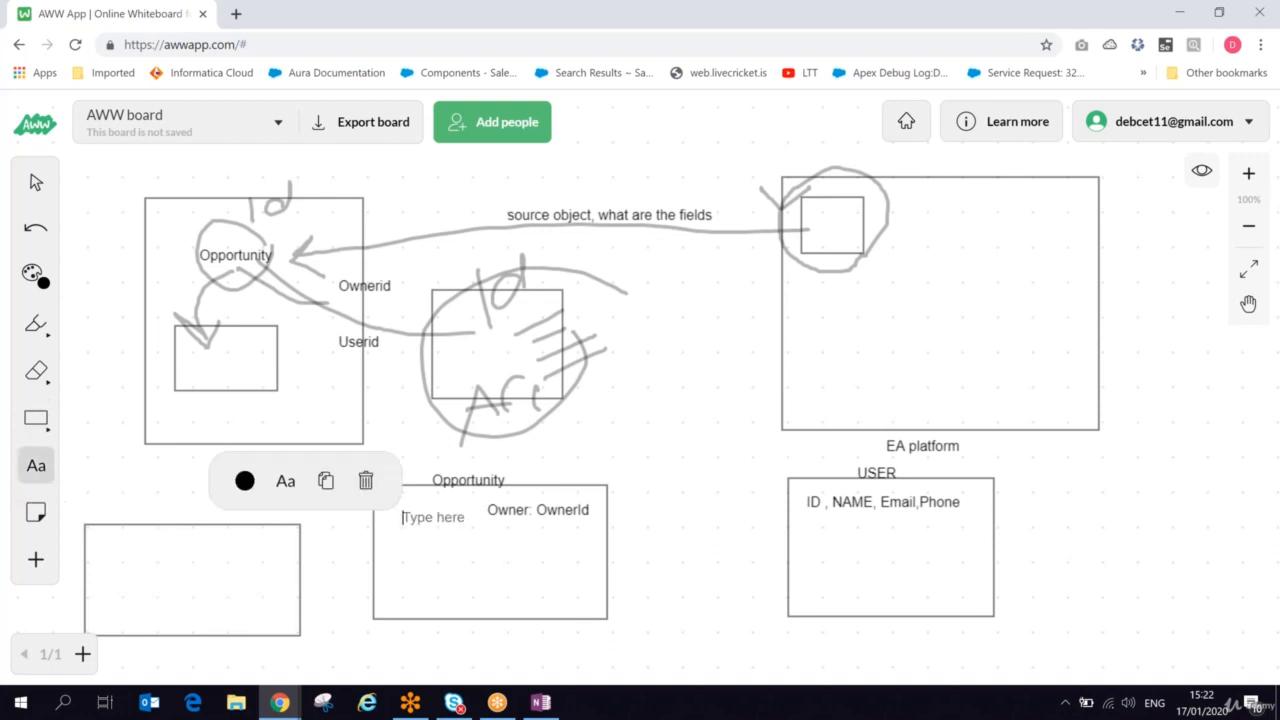
pyautogui.write('Account')
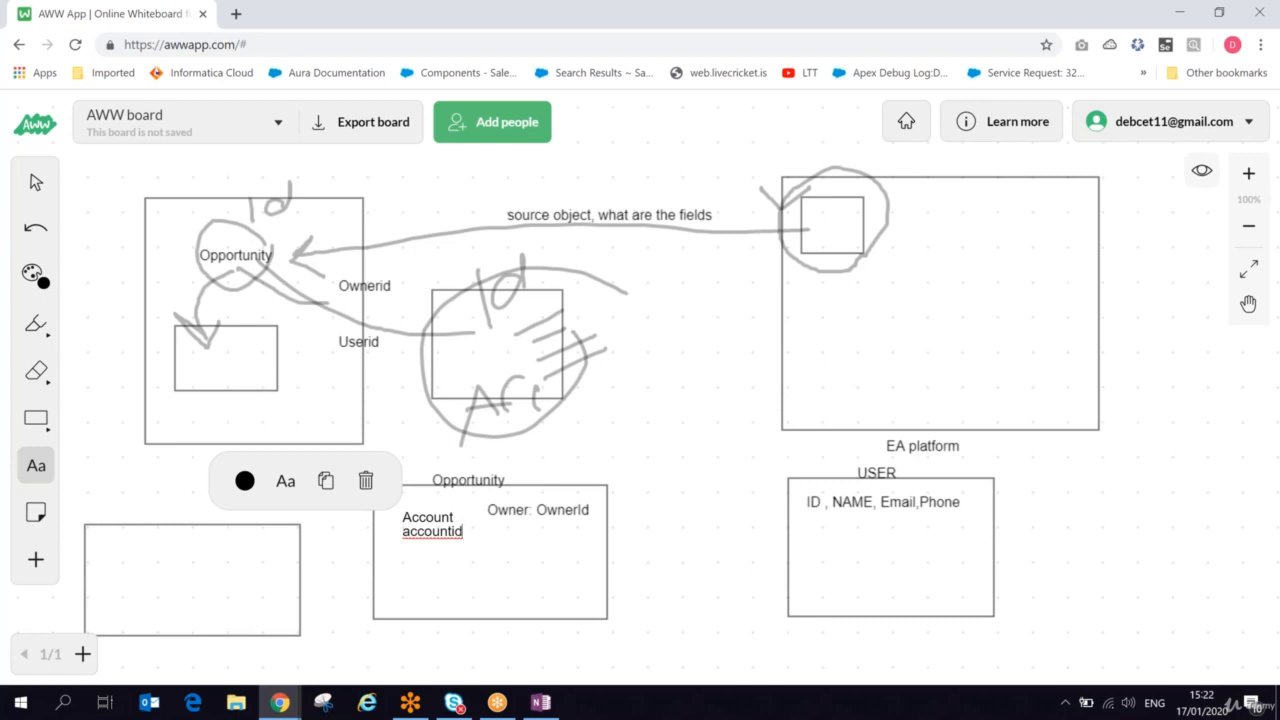
pyautogui.click(121, 513)
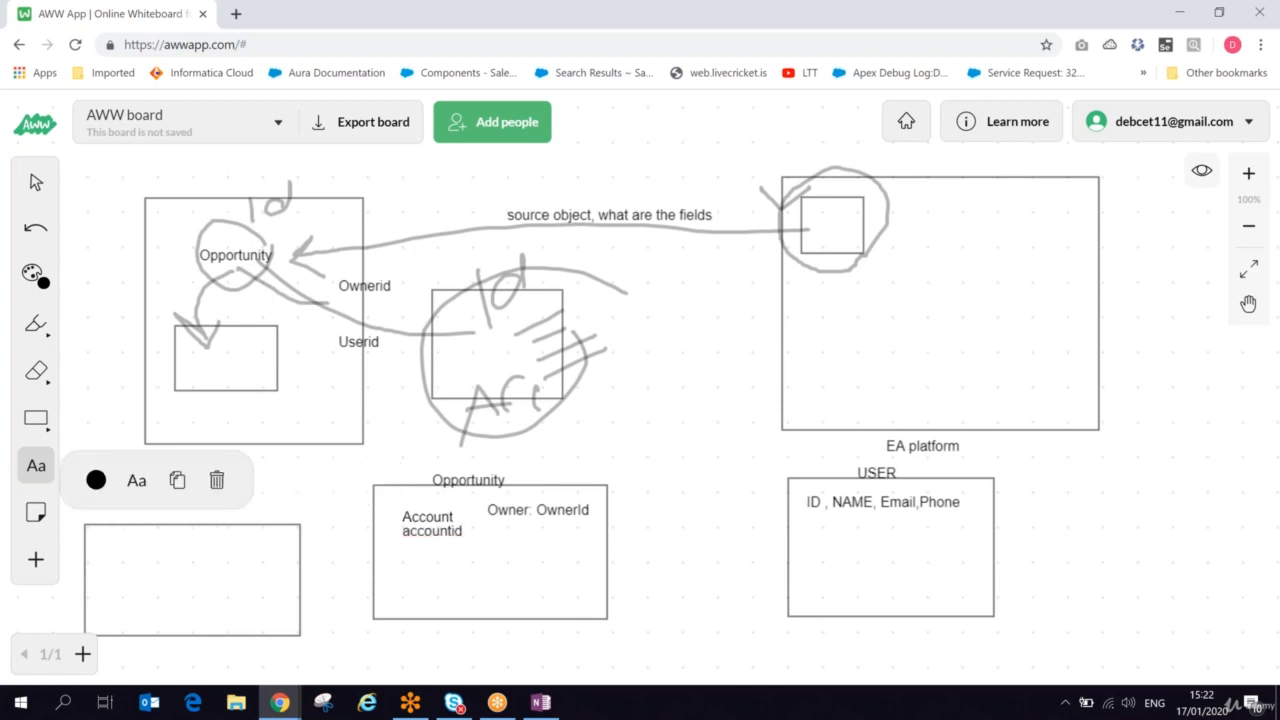
pyautogui.write('Account')
# Draw a freehand arrow from the Opportunity box to the Account box and circle accountid.
pyautogui.click(36, 323)
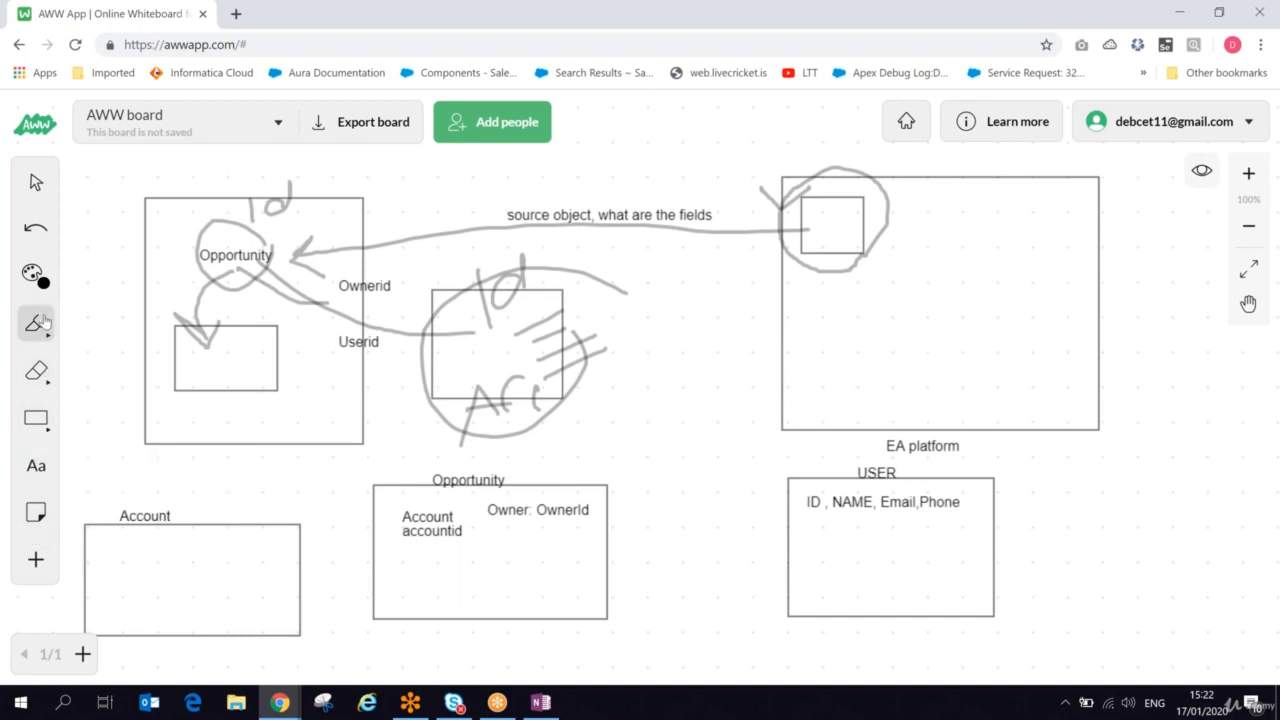
pyautogui.click(143, 323)
pyautogui.moveTo(379, 526)
pyautogui.mouseDown()
pyautogui.moveTo(291, 560)
pyautogui.moveTo(303, 579)
pyautogui.mouseUp()
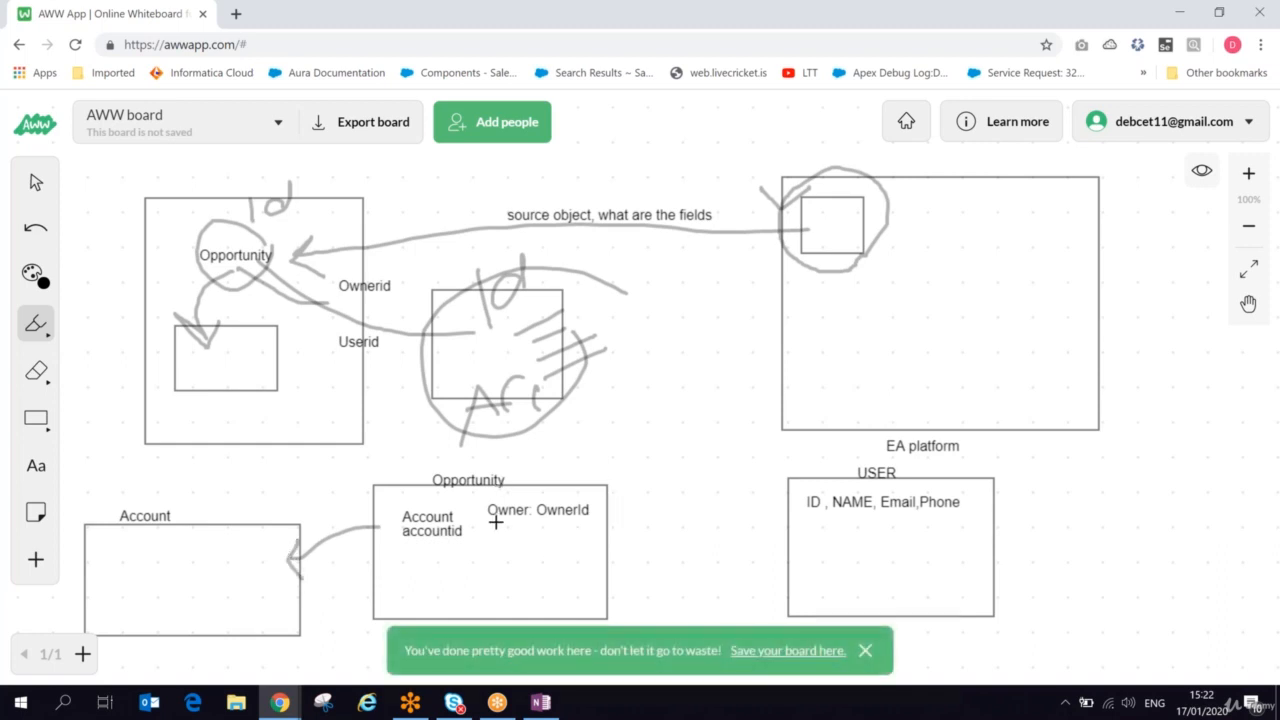
pyautogui.moveTo(466, 528)
pyautogui.mouseDown()
pyautogui.moveTo(384, 522)
pyautogui.moveTo(457, 543)
pyautogui.moveTo(468, 518)
pyautogui.mouseUp()
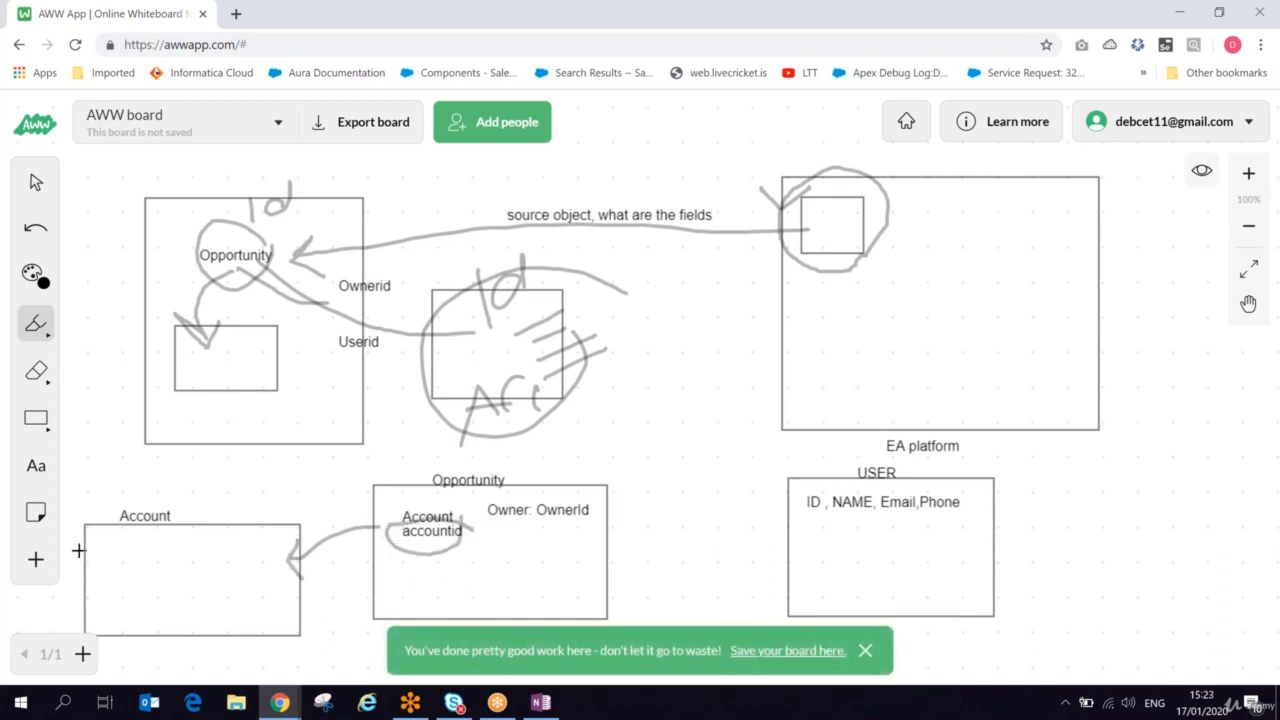
# Write and circle "Id" in the Account box, add tick marks near both boxes, and underline Id and accountid.
pyautogui.moveTo(121, 553)
pyautogui.mouseDown()
pyautogui.moveTo(158, 535)
pyautogui.moveTo(86, 528)
pyautogui.moveTo(142, 540)
pyautogui.mouseUp()
pyautogui.moveTo(327, 475)
pyautogui.mouseDown()
pyautogui.moveTo(354, 508)
pyautogui.moveTo(392, 480)
pyautogui.mouseUp()
pyautogui.moveTo(205, 486); pyautogui.dragTo(278, 490)
pyautogui.moveTo(392, 564); pyautogui.dragTo(461, 546)
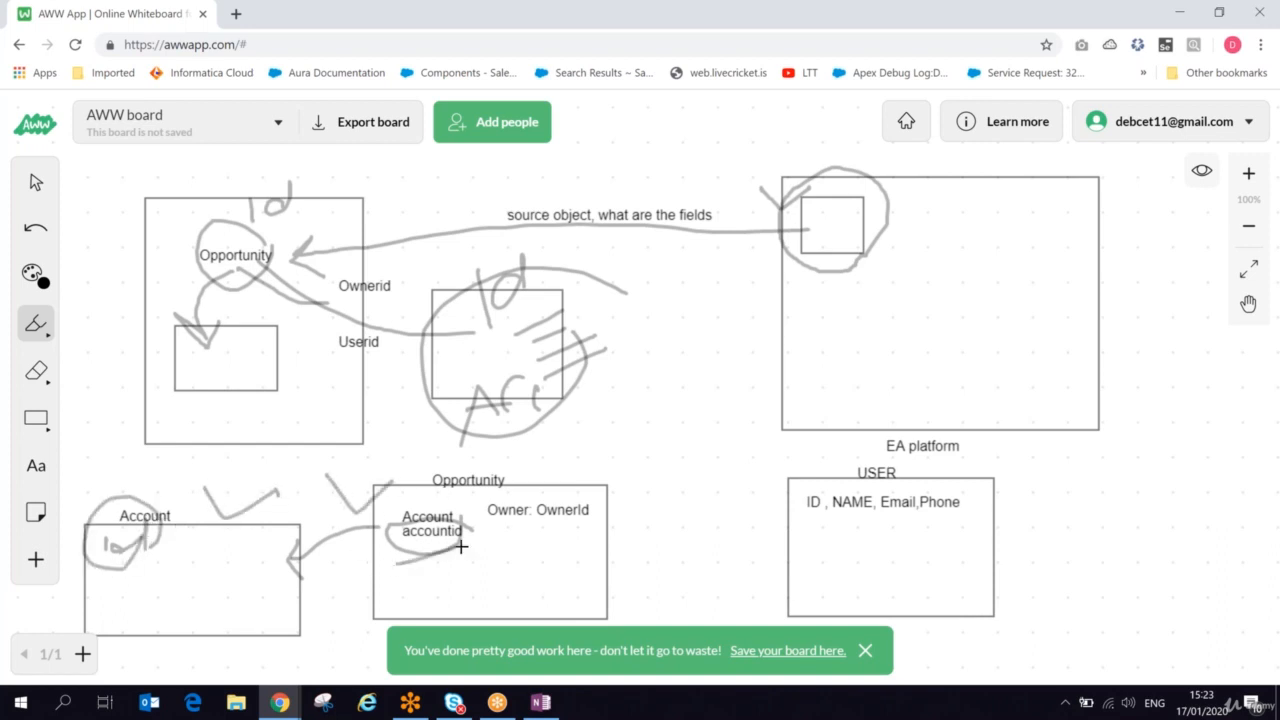
pyautogui.moveTo(108, 566); pyautogui.dragTo(167, 550)
# Return to the First Open Opportunity dataflow, start an augment node named augment_MyOppAccount, and open its left source choices.
pyautogui.hotkey('alt', 'Tab')
pyautogui.click(302, 259)
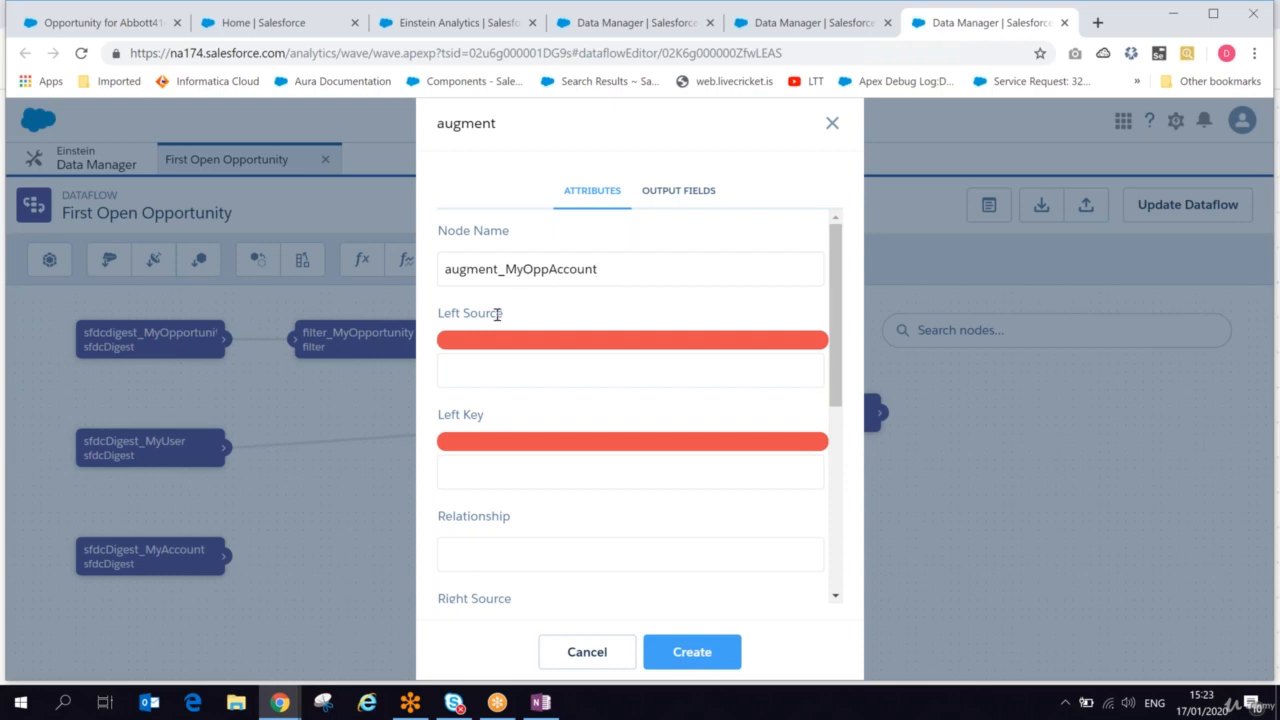
pyautogui.click(533, 378)
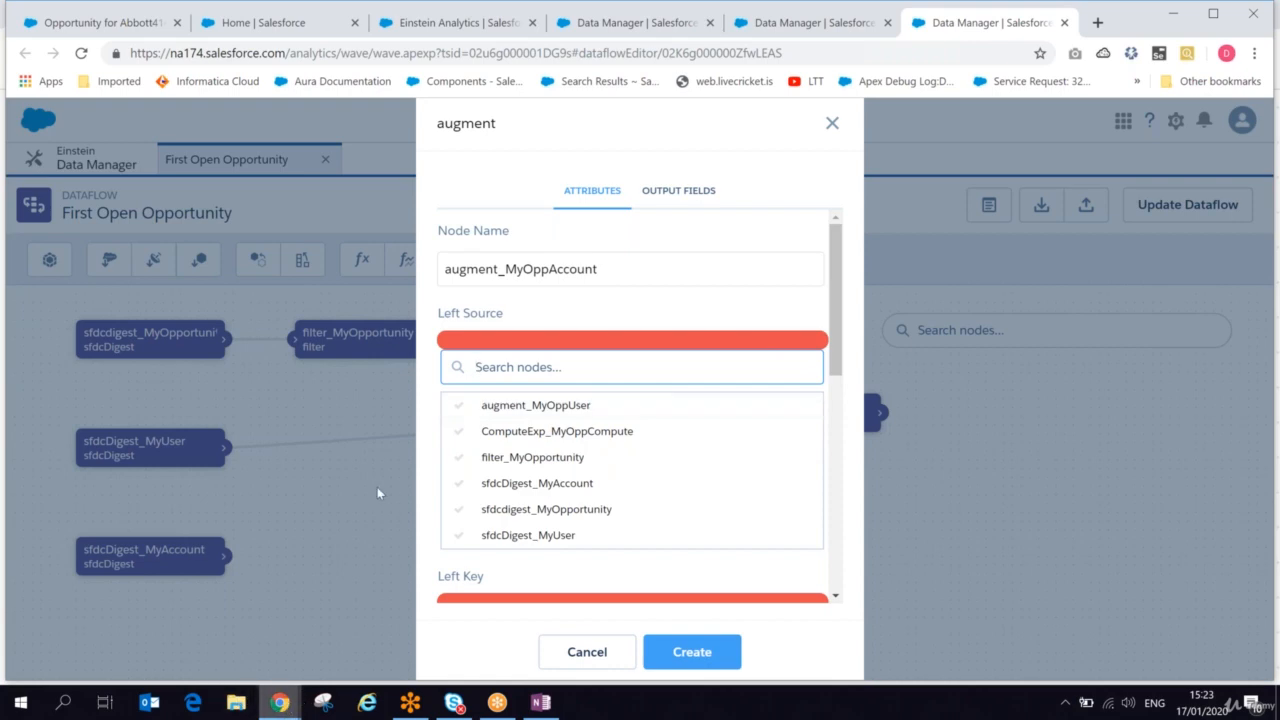
# Spread out the filter, compute and augment nodes in the Open Opportunity dataflow to trace their connections, and return to the new augment node.
pyautogui.click(630, 30)
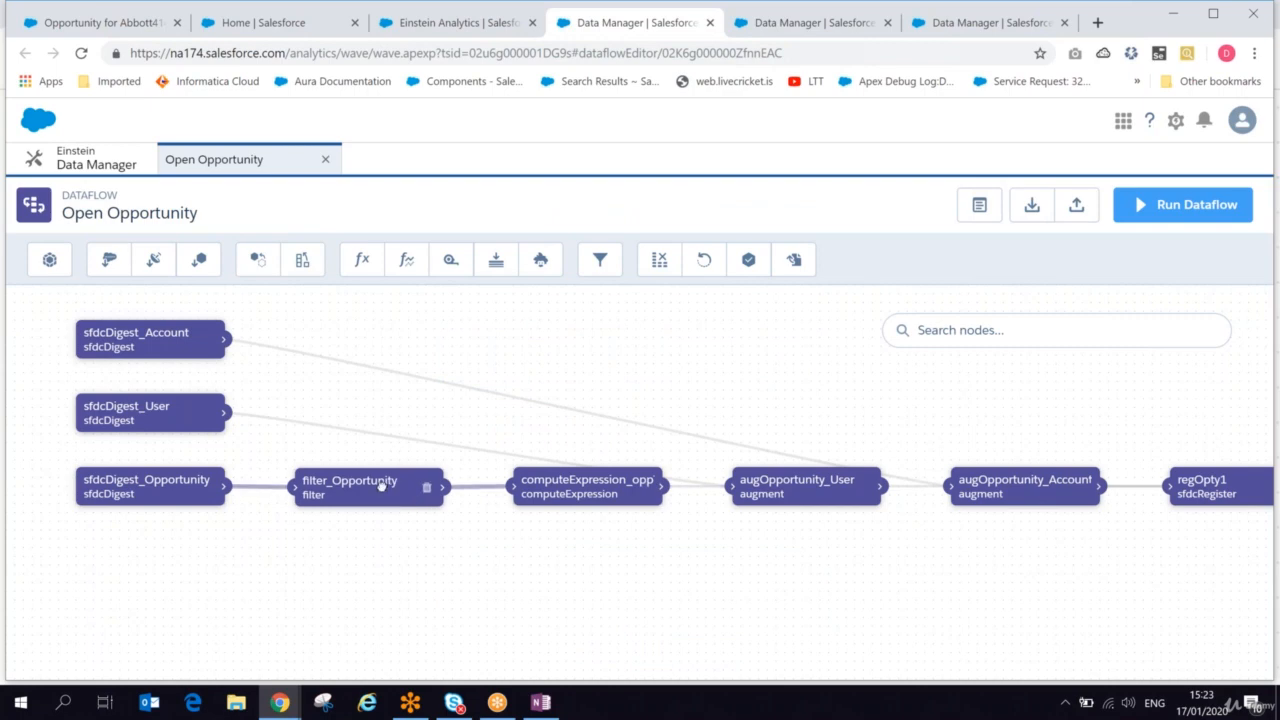
pyautogui.moveTo(410, 497); pyautogui.dragTo(378, 562)
pyautogui.moveTo(583, 488); pyautogui.dragTo(566, 563)
pyautogui.moveTo(778, 492); pyautogui.dragTo(767, 565)
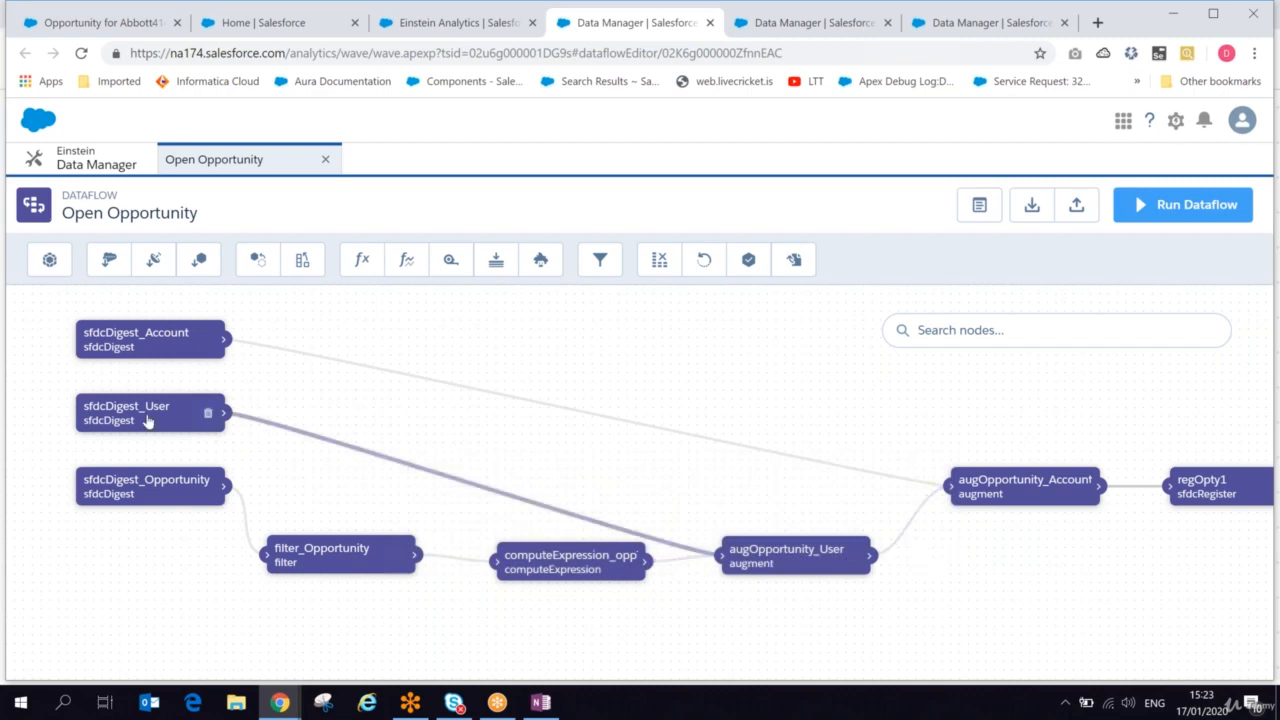
pyautogui.moveTo(988, 489); pyautogui.dragTo(973, 439)
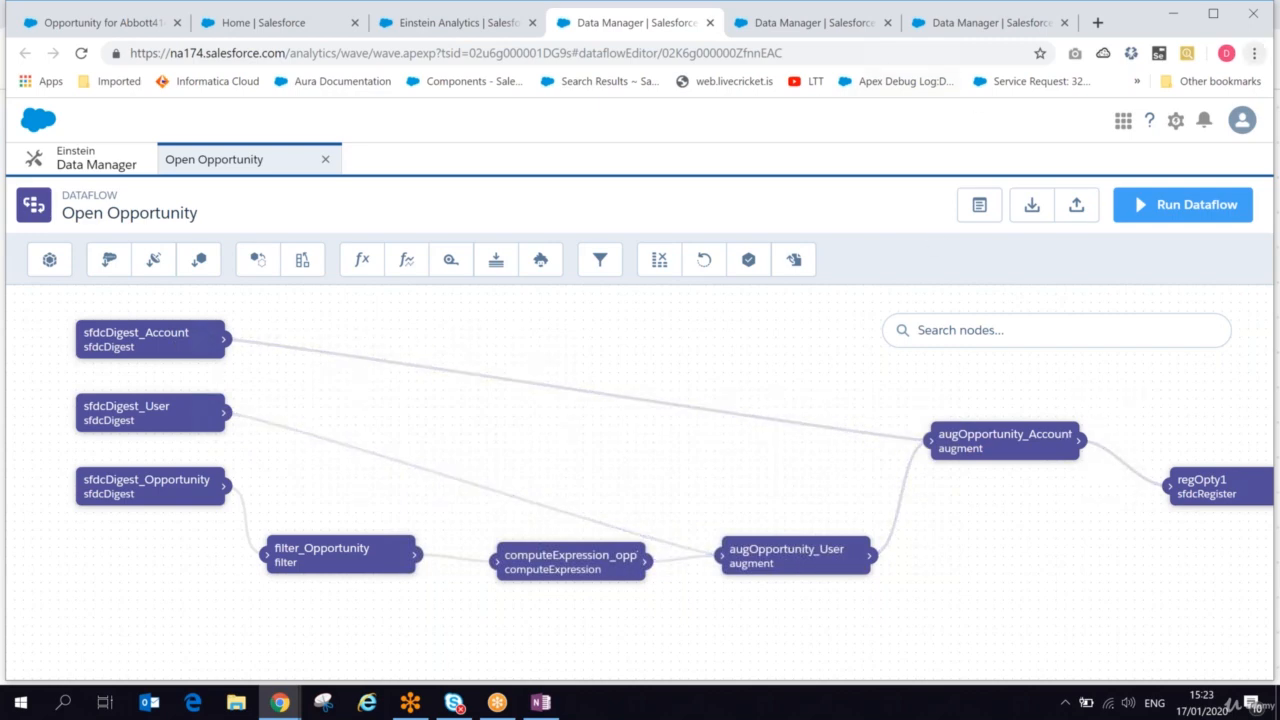
pyautogui.click(849, 30)
pyautogui.click(940, 27)
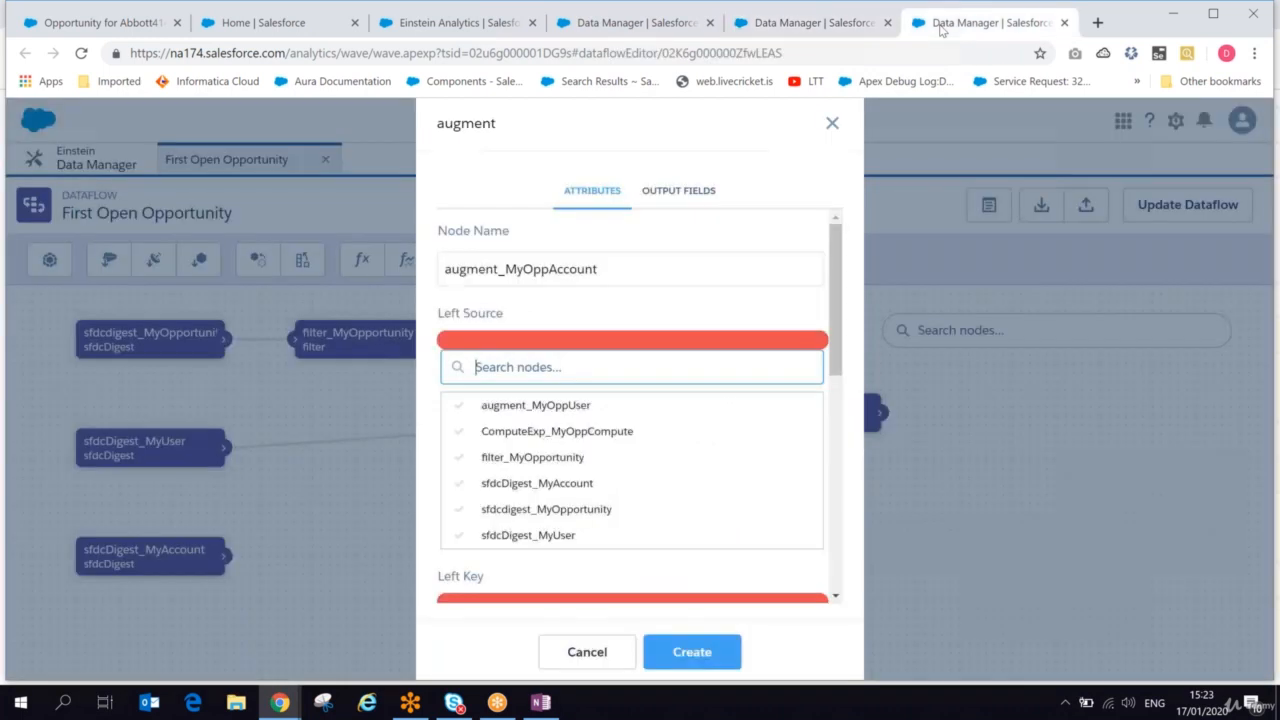
# Set the new augment node's left source to augment_MyOppUser and its left key to AccountId.
pyautogui.click(544, 413)
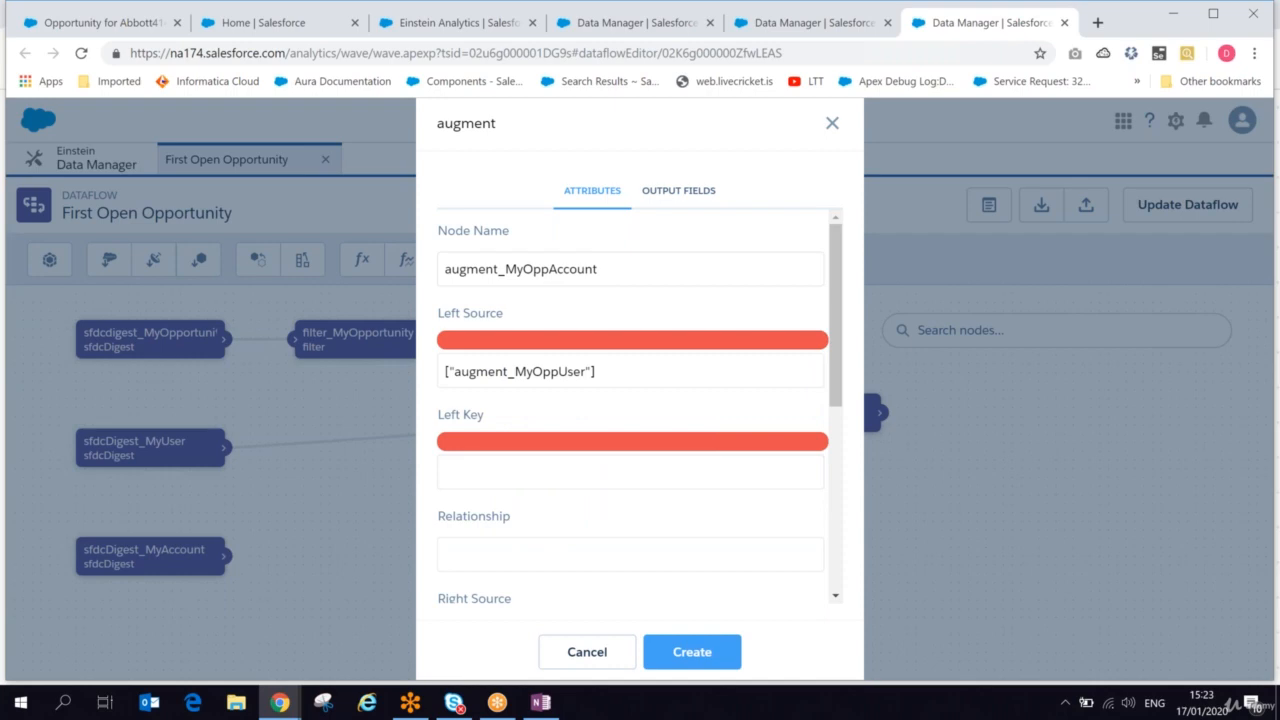
pyautogui.click(510, 472)
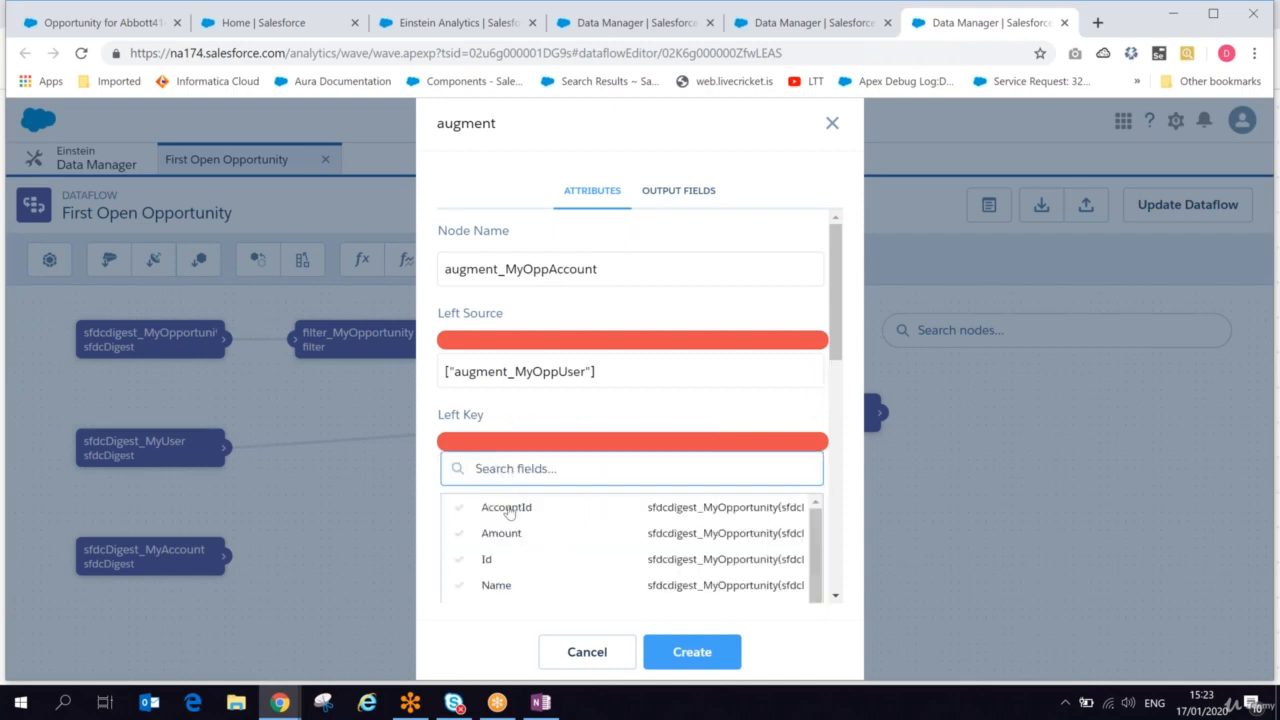
pyautogui.click(508, 510)
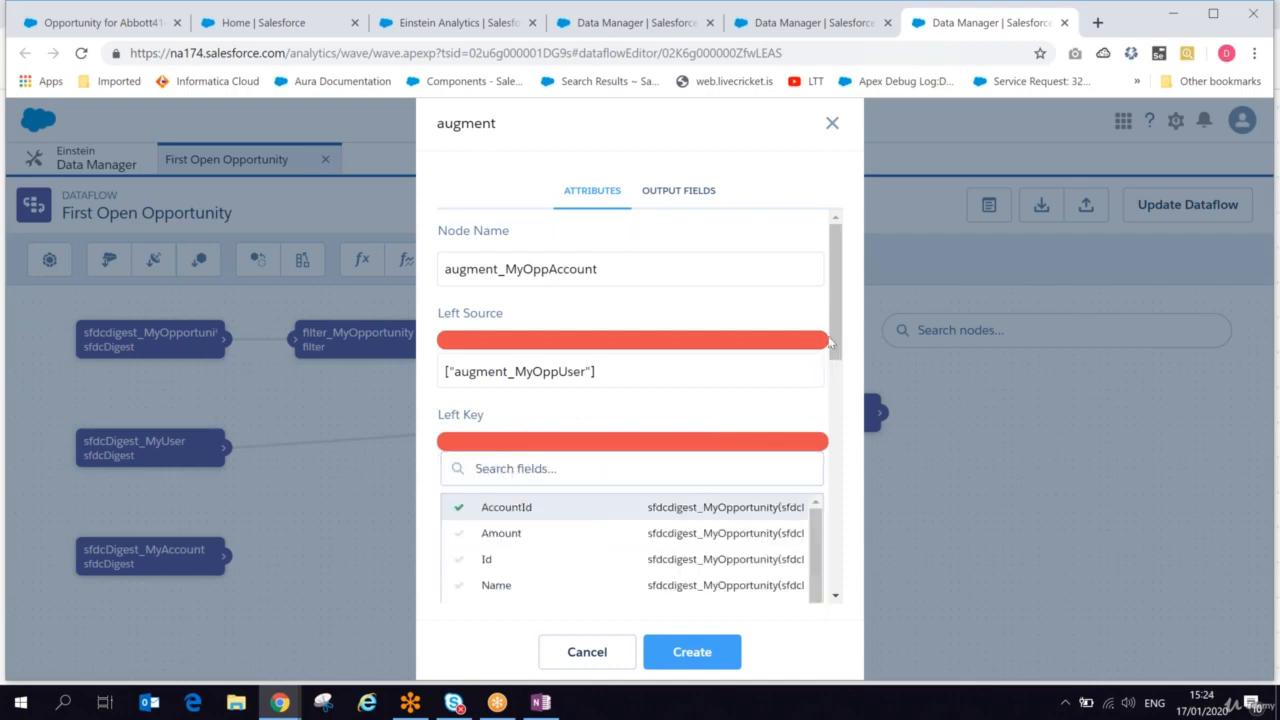
# Set the augment node's relationship to Account and its right source to sfdcDigest_MyAccount.
pyautogui.scroll(-5, 655, 419)
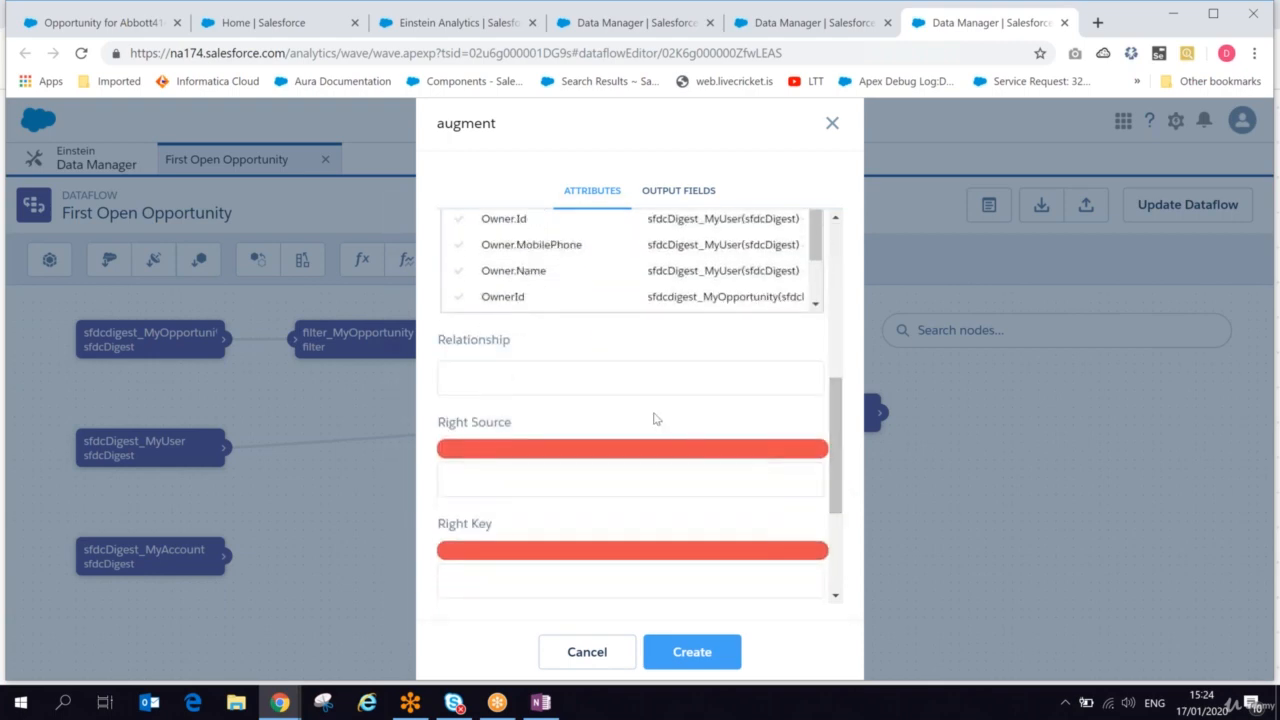
pyautogui.scroll(-3, 655, 419)
pyautogui.write('Account')
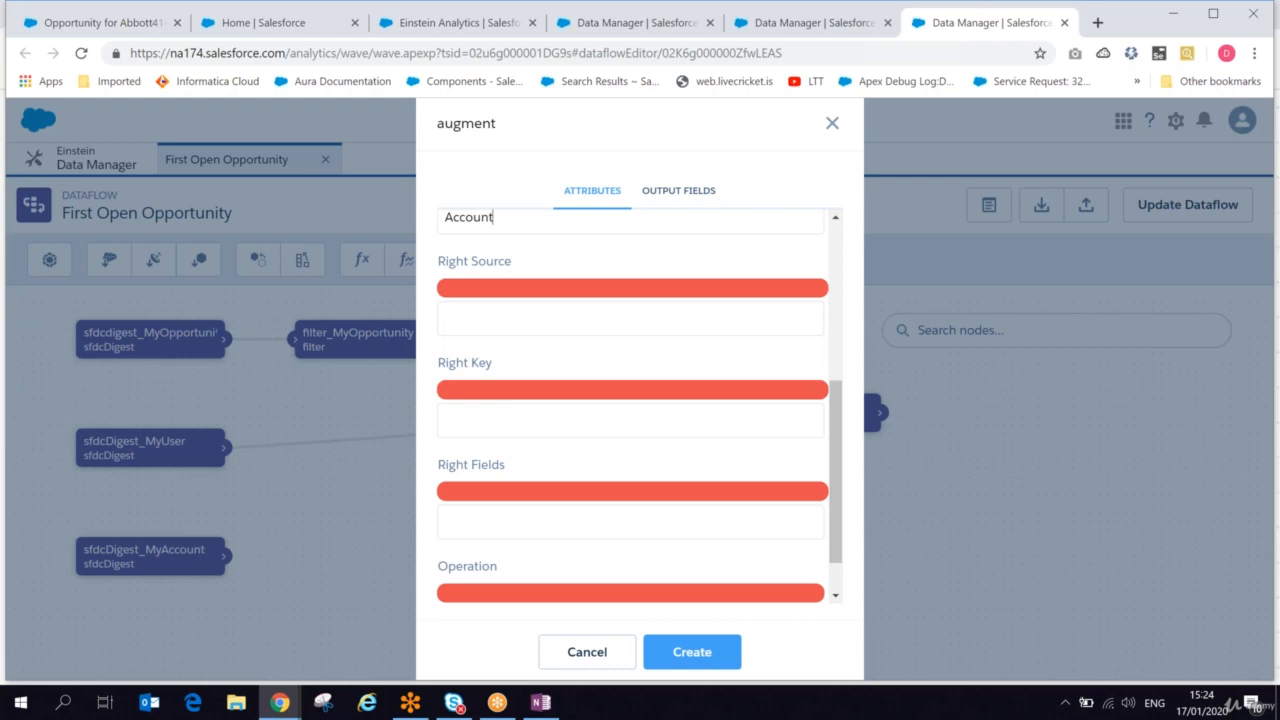
pyautogui.click(577, 322)
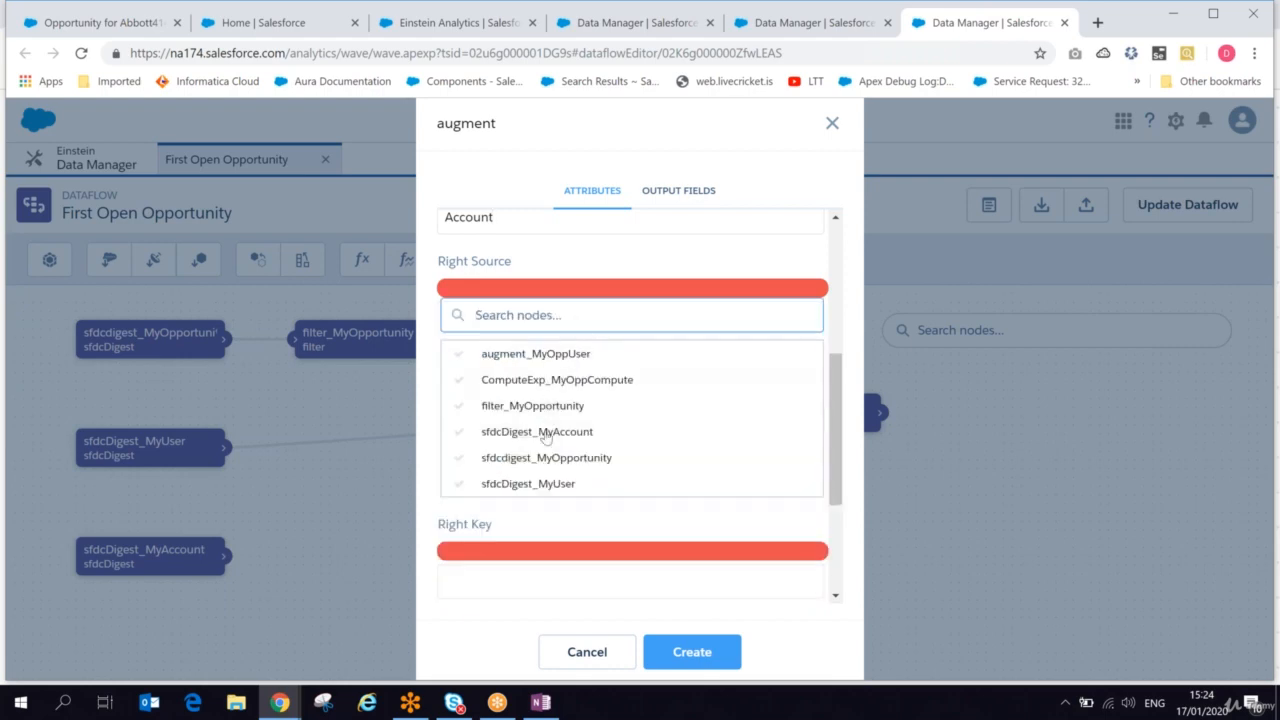
pyautogui.click(486, 444)
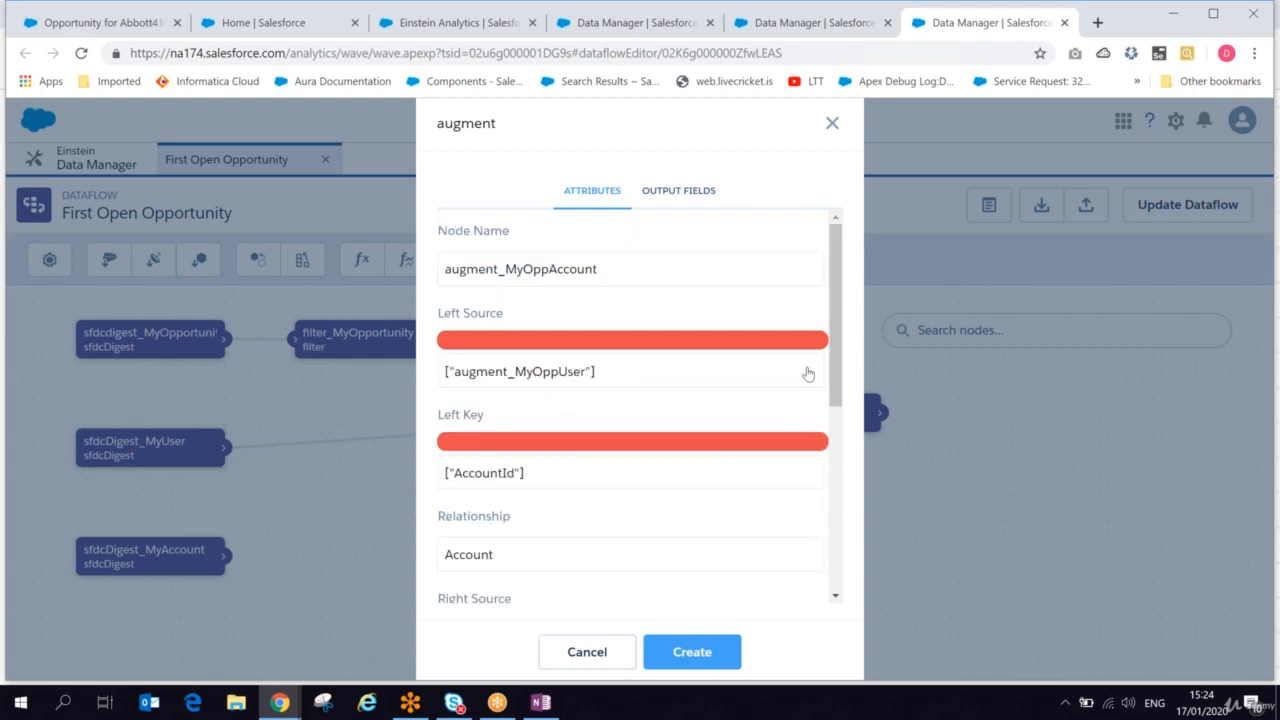
# Set the augment node's right key to Id and switch to the whiteboard to check the Account and Opportunity key match.
pyautogui.moveTo(828, 365); pyautogui.dragTo(831, 505)
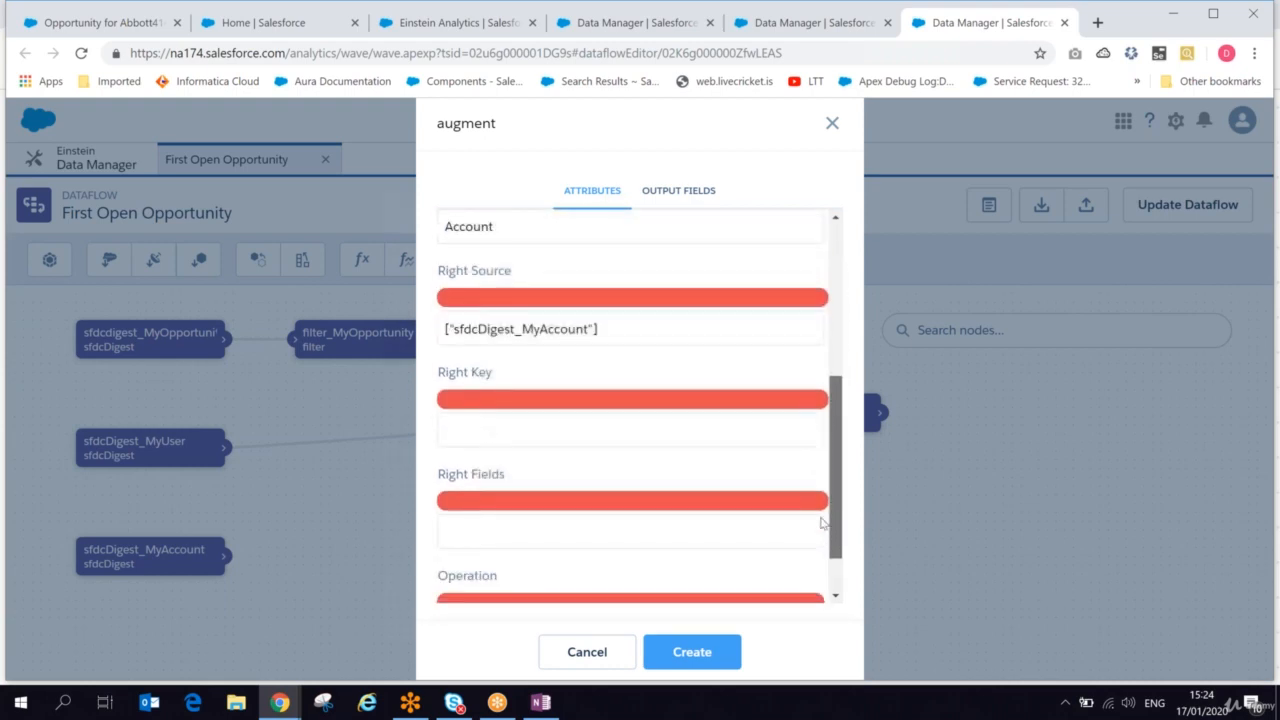
pyautogui.click(513, 441)
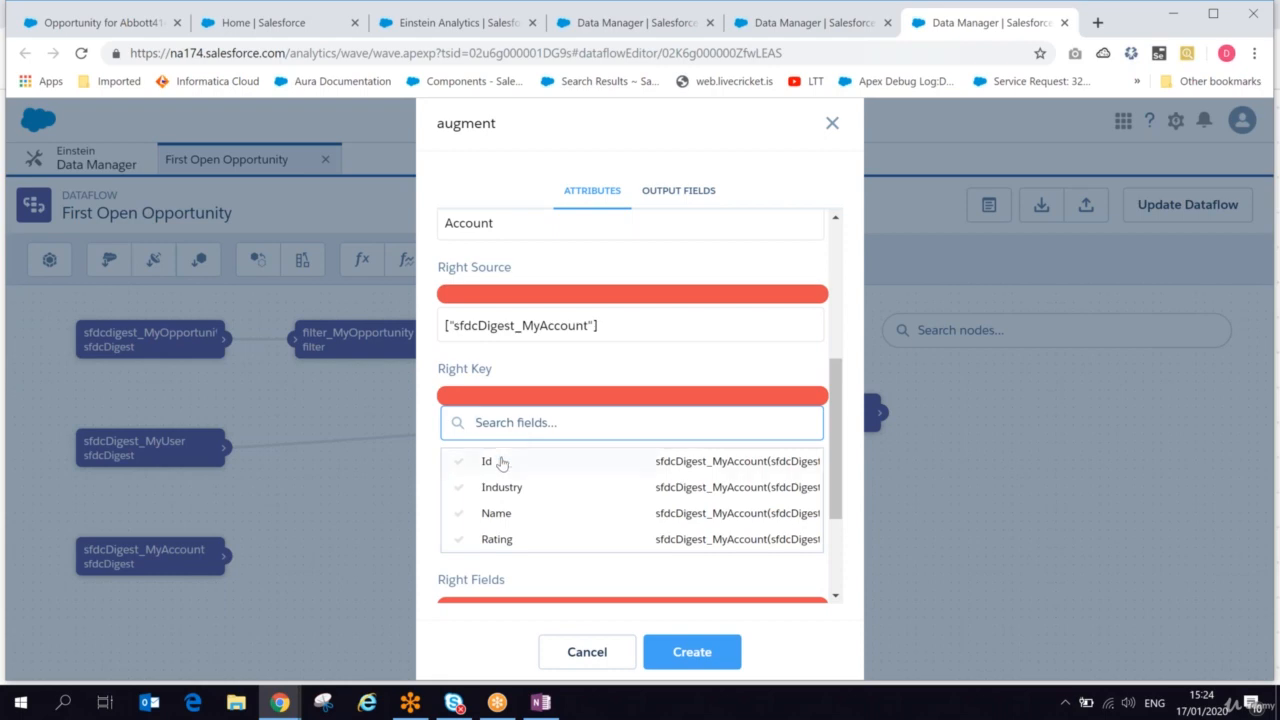
pyautogui.click(501, 464)
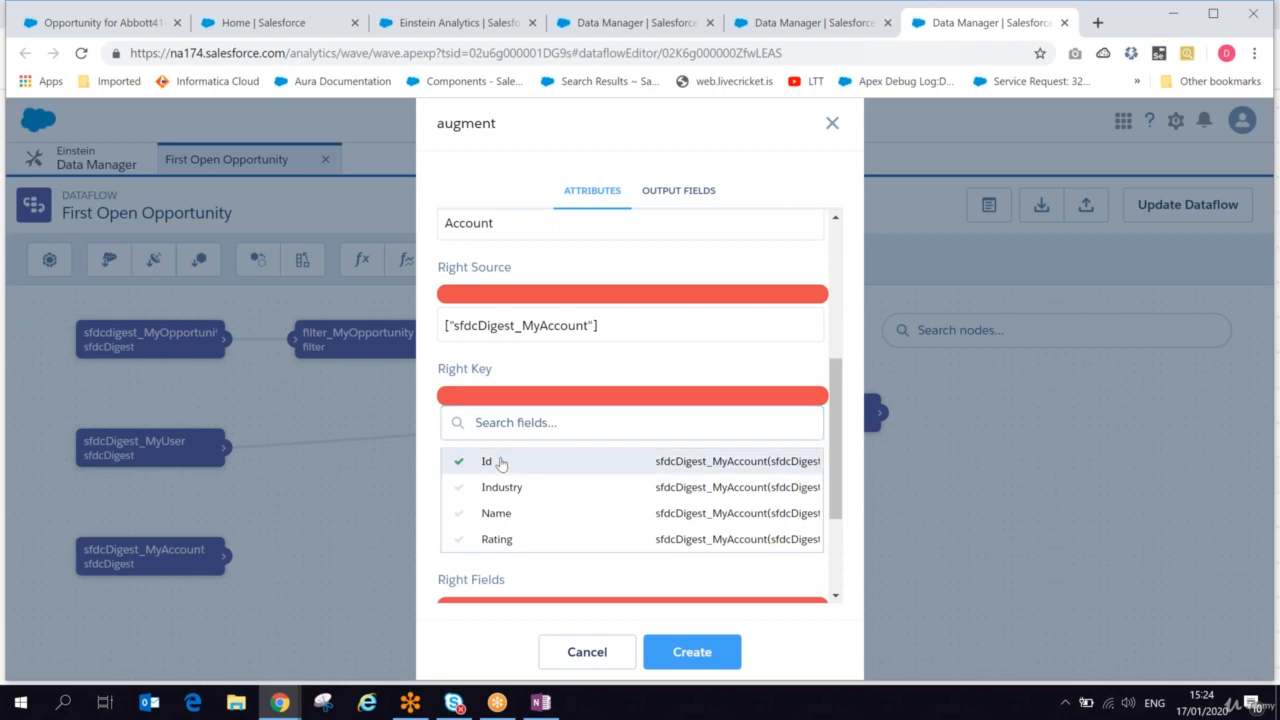
pyautogui.hotkey('alt', 'Tab')
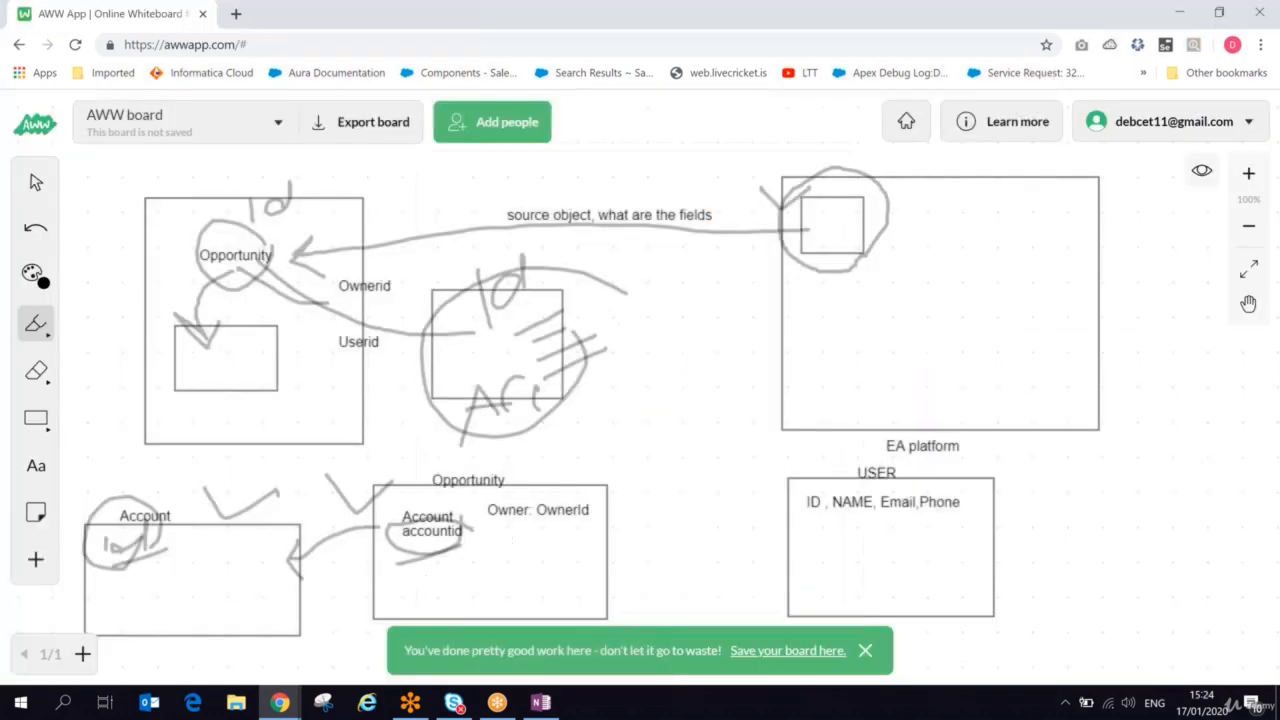
# Return to the dataflow editor and set the augment node's right fields to Id, Industry, Name and Rating.
pyautogui.hotkey('alt', 'Tab')
pyautogui.scroll(-3, 843, 513)
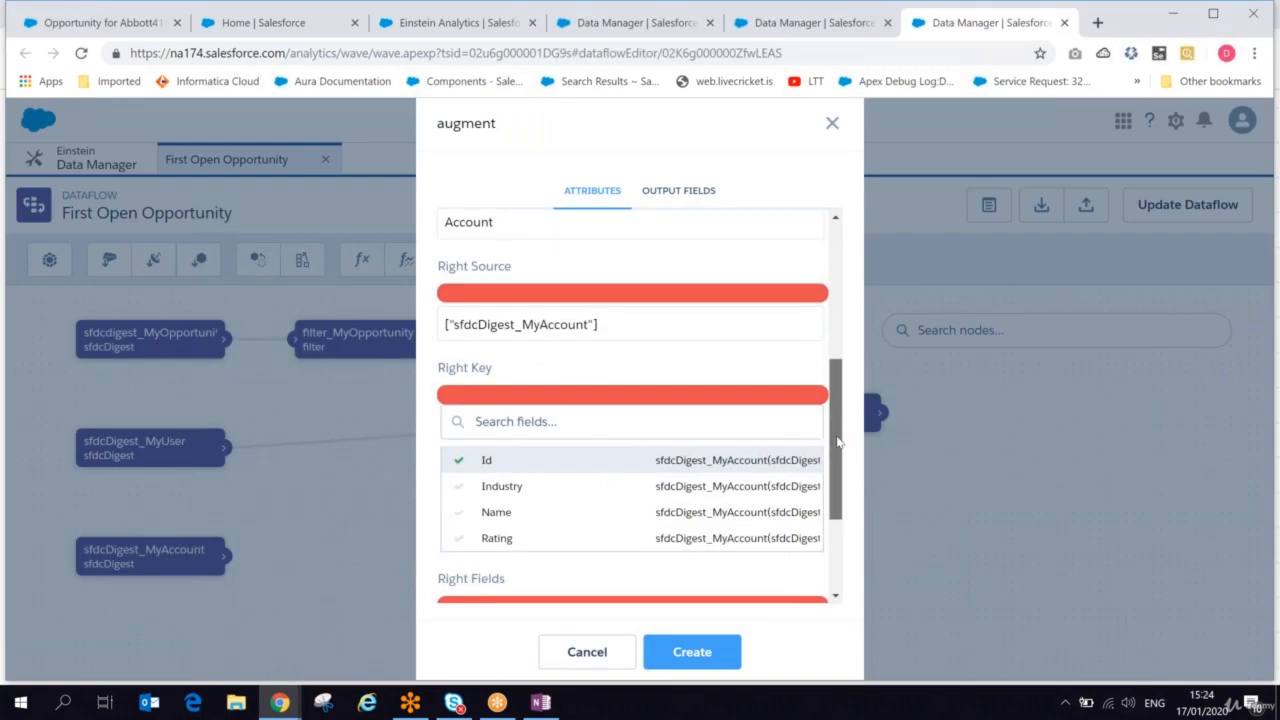
pyautogui.click(632, 474)
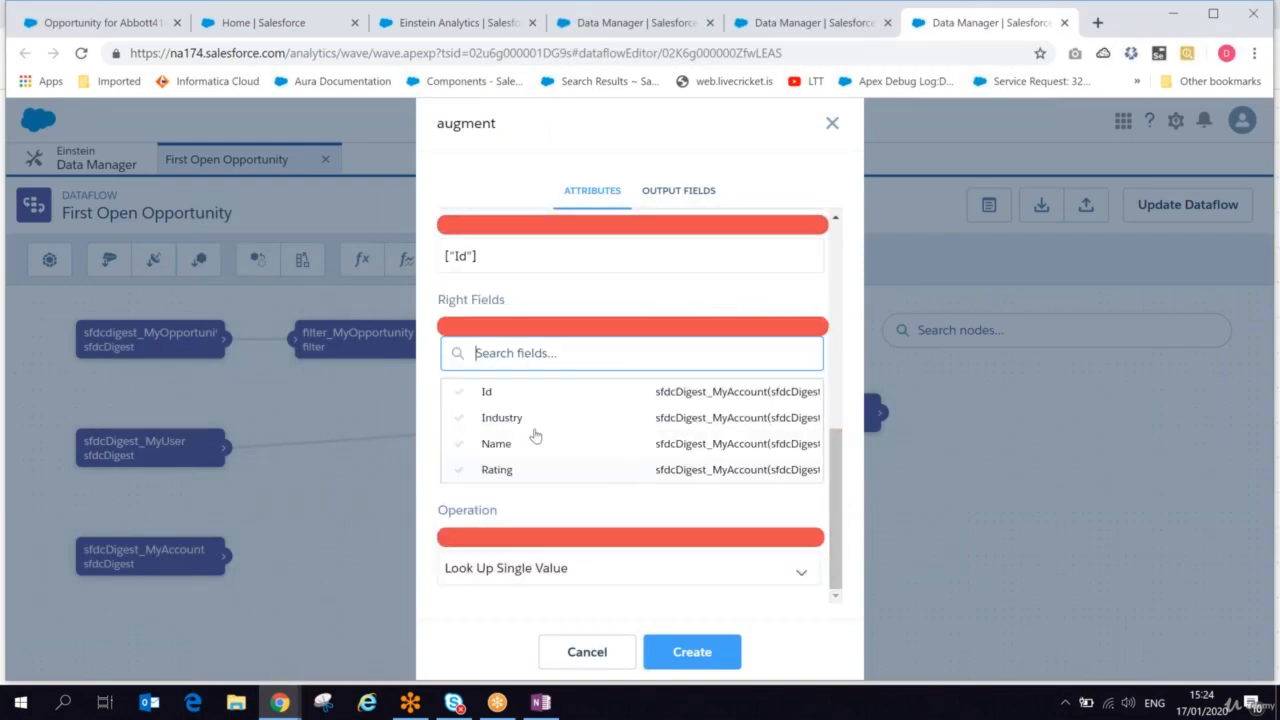
pyautogui.click(497, 401)
pyautogui.click(501, 421)
pyautogui.click(502, 447)
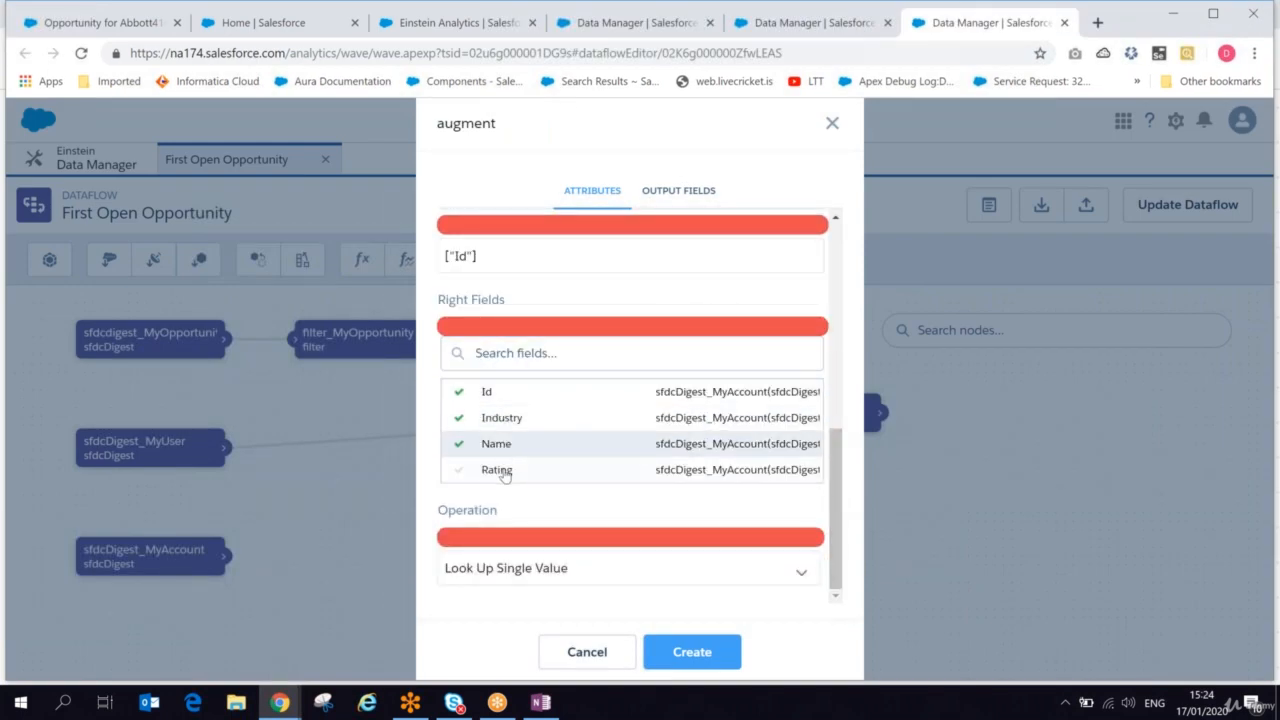
pyautogui.click(503, 471)
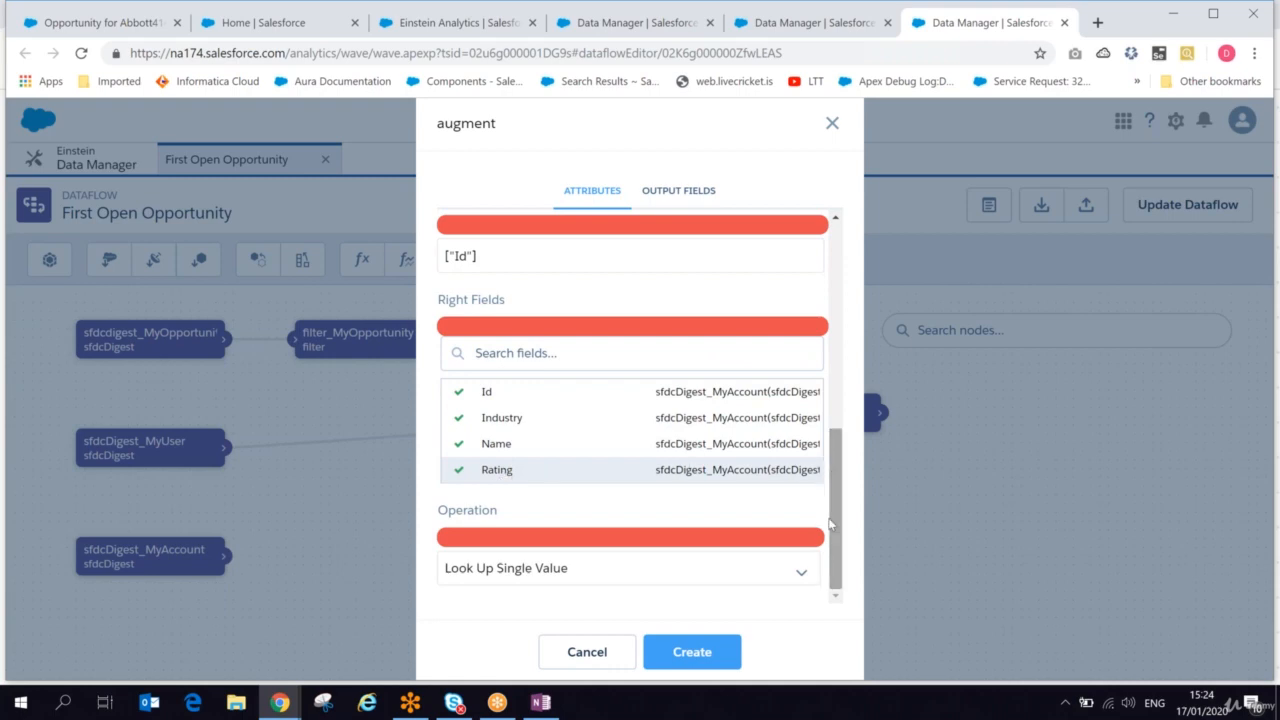
# Review the augment node's output fields and create the node.
pyautogui.click(662, 195)
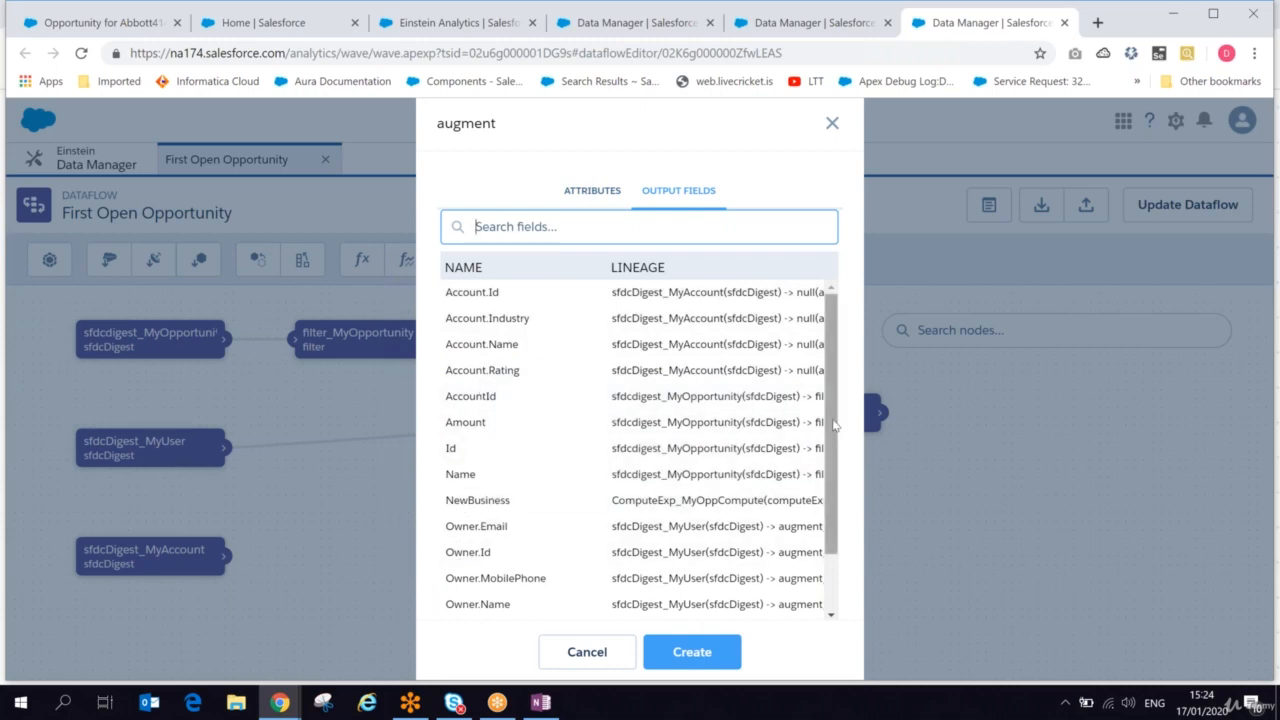
pyautogui.moveTo(834, 425); pyautogui.dragTo(826, 509)
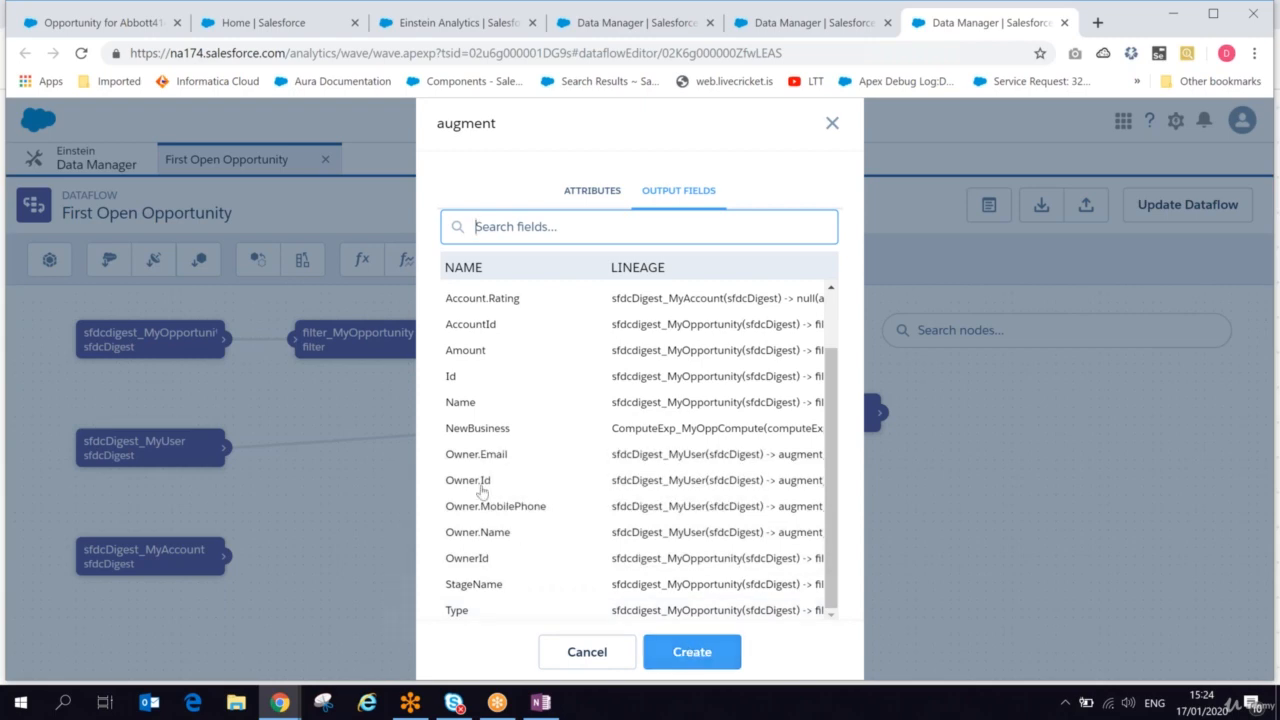
pyautogui.click(684, 651)
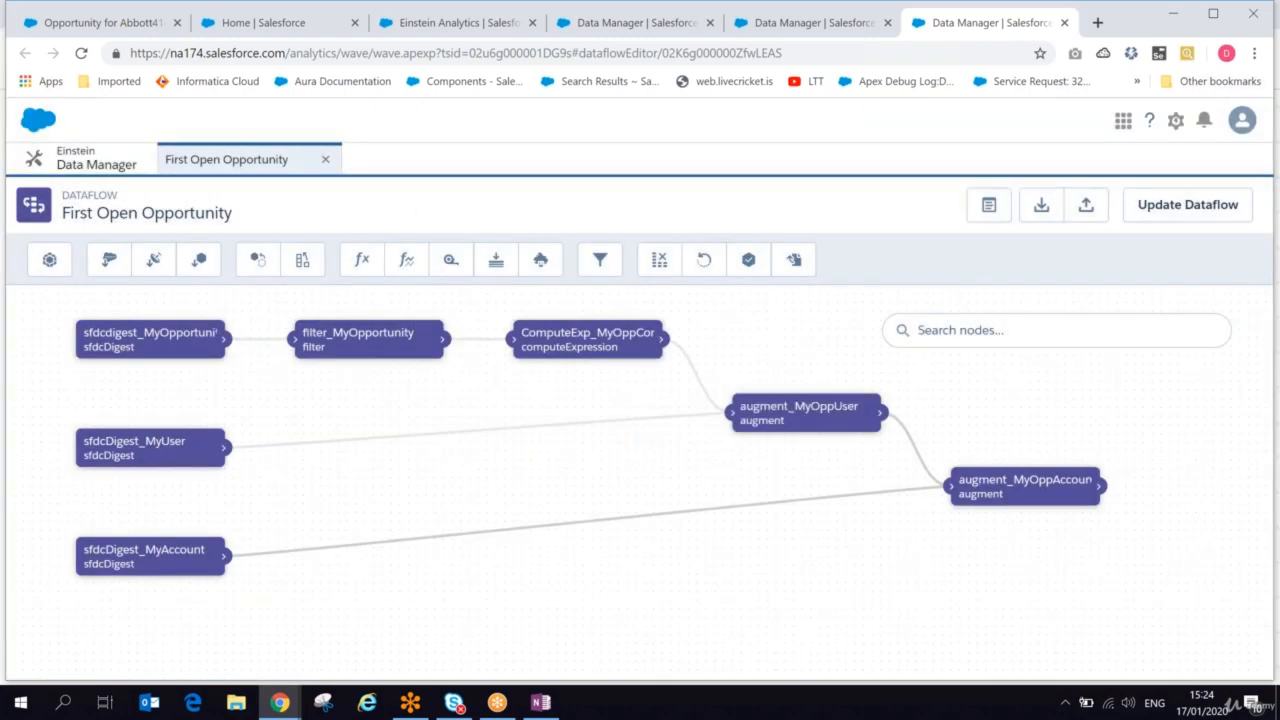
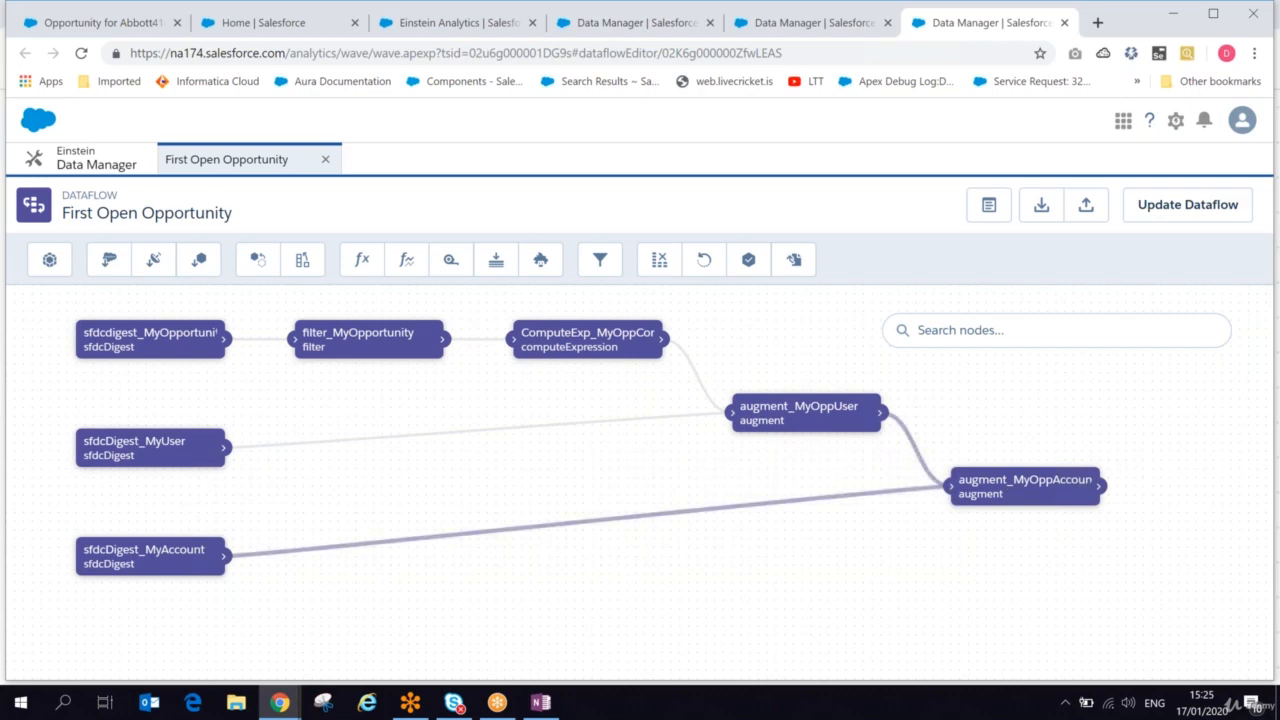
# Switch to OneNote and review the opportunity, user and account requirements on the Creating a Dataflow from scratch page, and return to the dataflow.
pyautogui.click(555, 705)
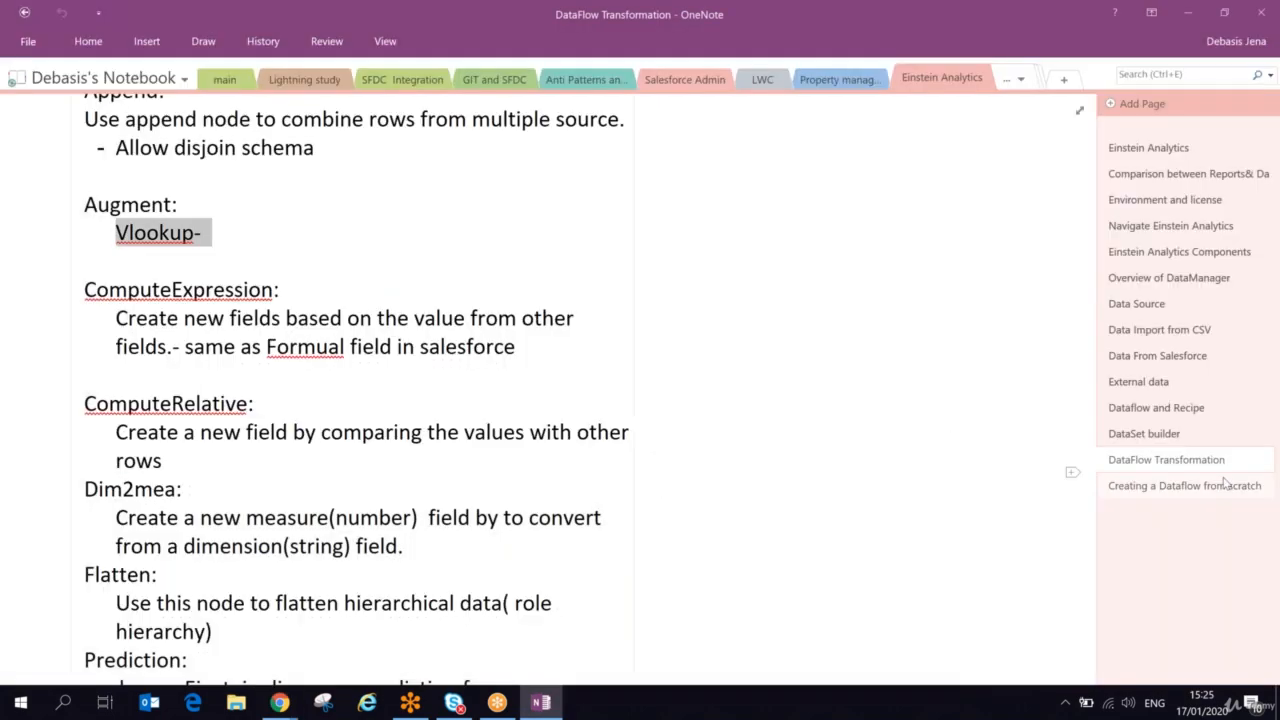
pyautogui.click(1224, 483)
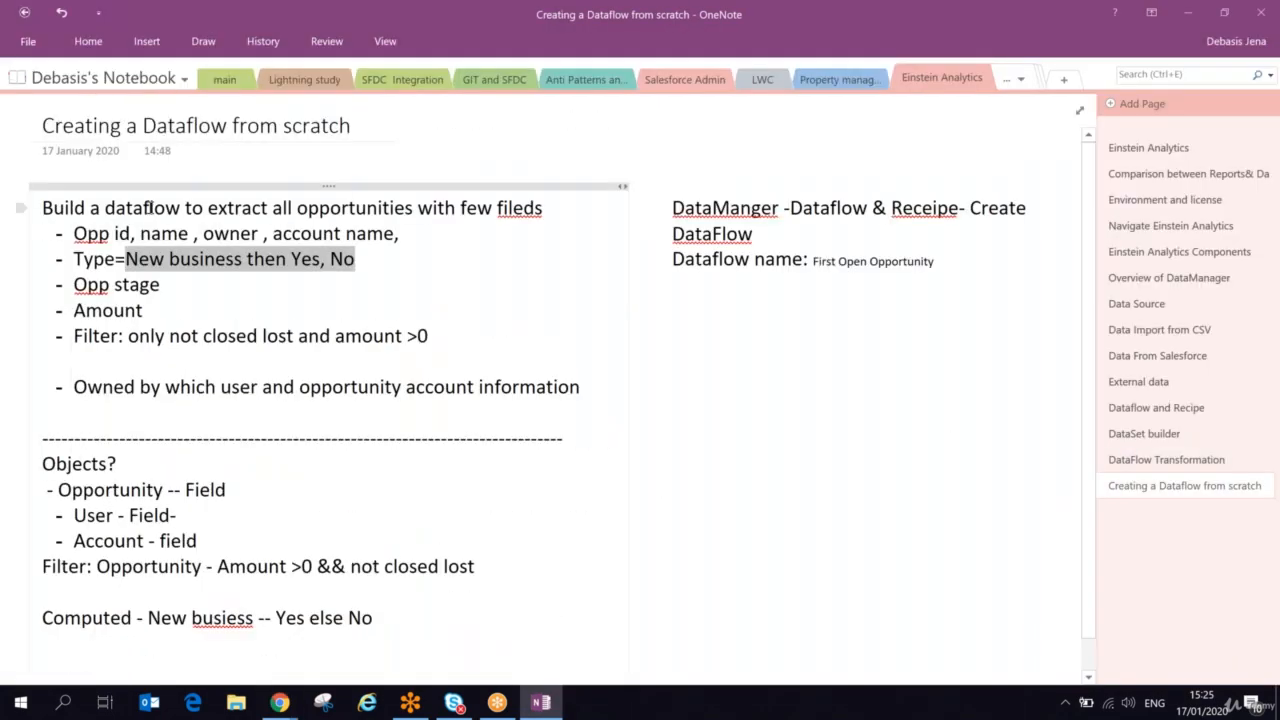
pyautogui.moveTo(148, 208); pyautogui.dragTo(450, 213)
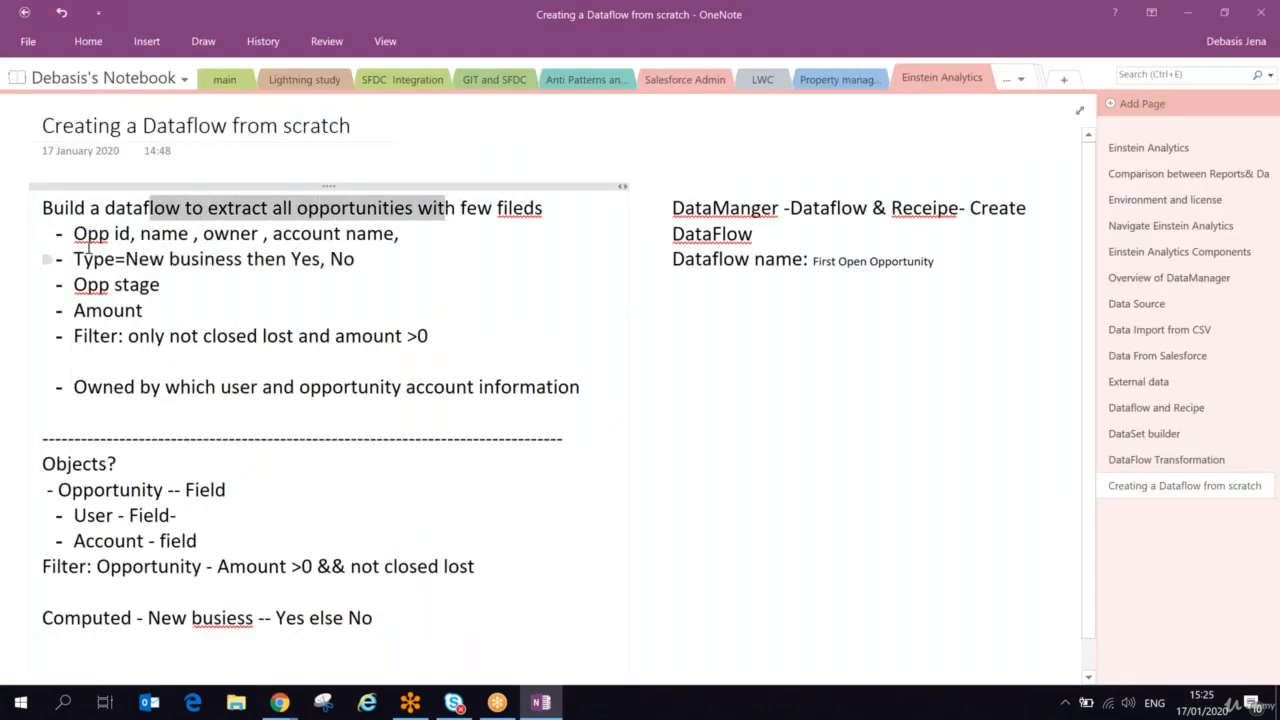
pyautogui.moveTo(165, 391); pyautogui.dragTo(558, 394)
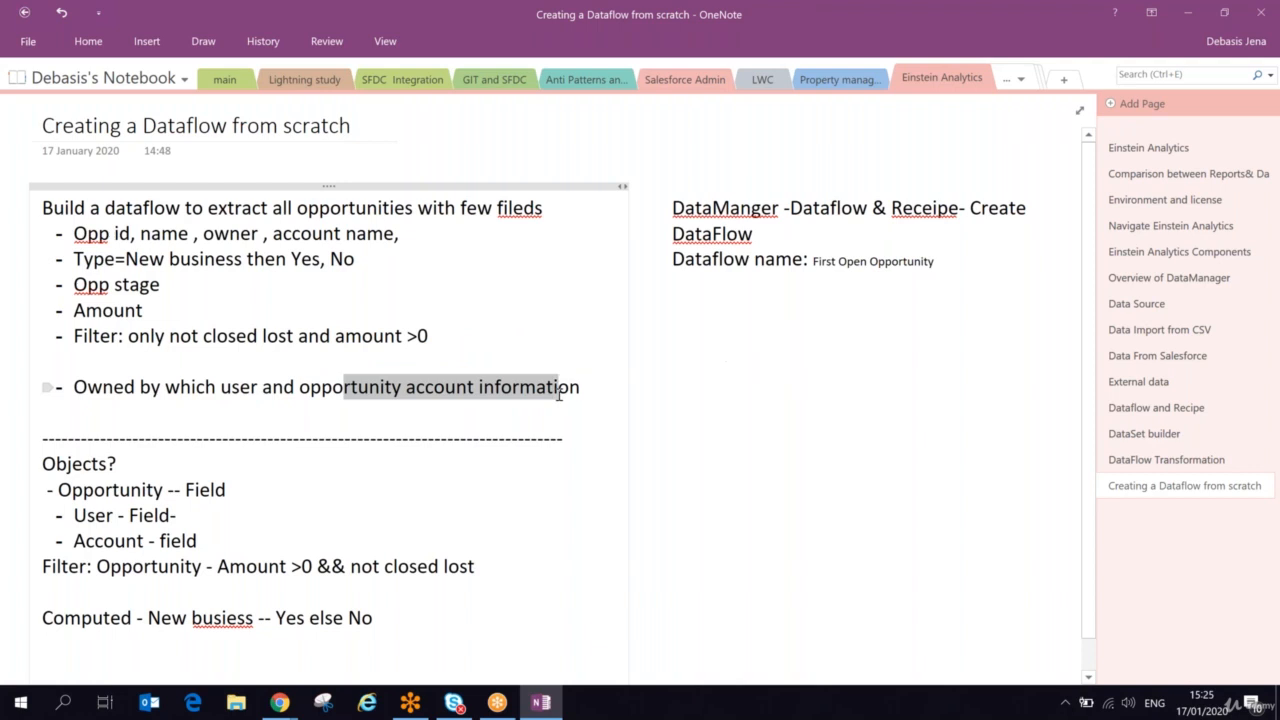
pyautogui.hotkey('alt', 'Tab')
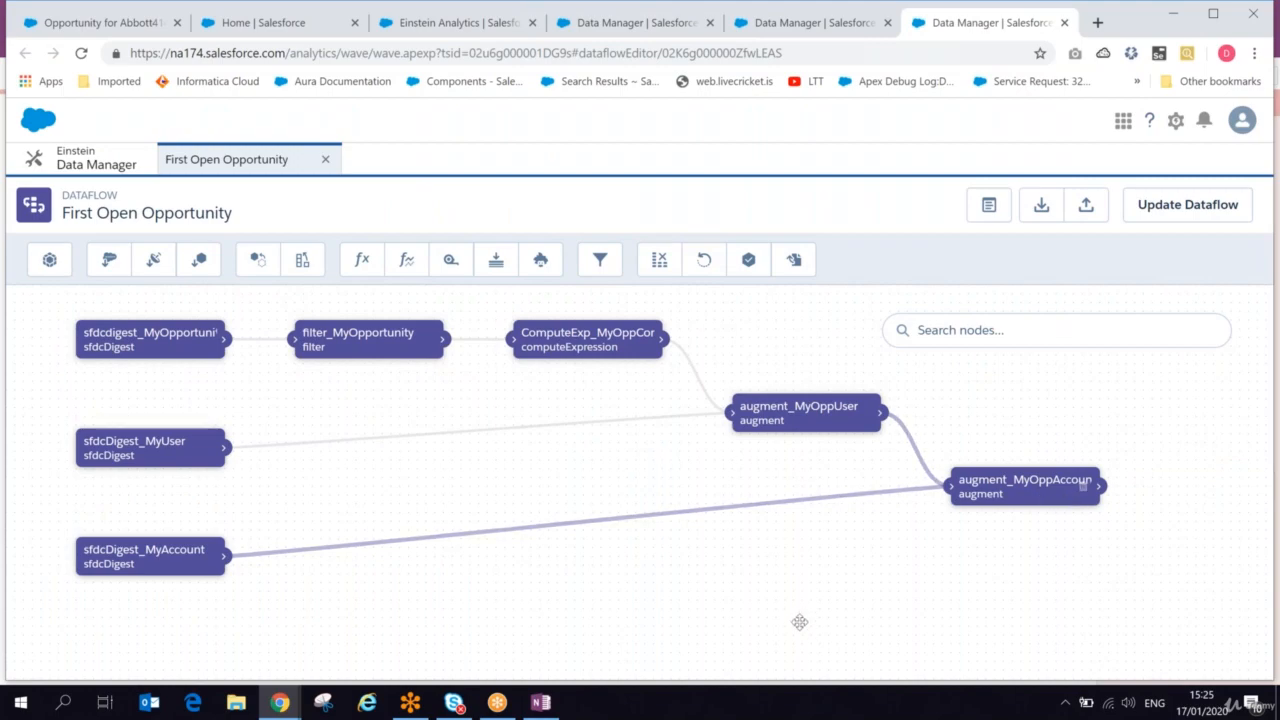
# Look up the sfdcRegister description in the DataFlow Transformation notes in OneNote and return to the dataflow editor.
pyautogui.click(543, 703)
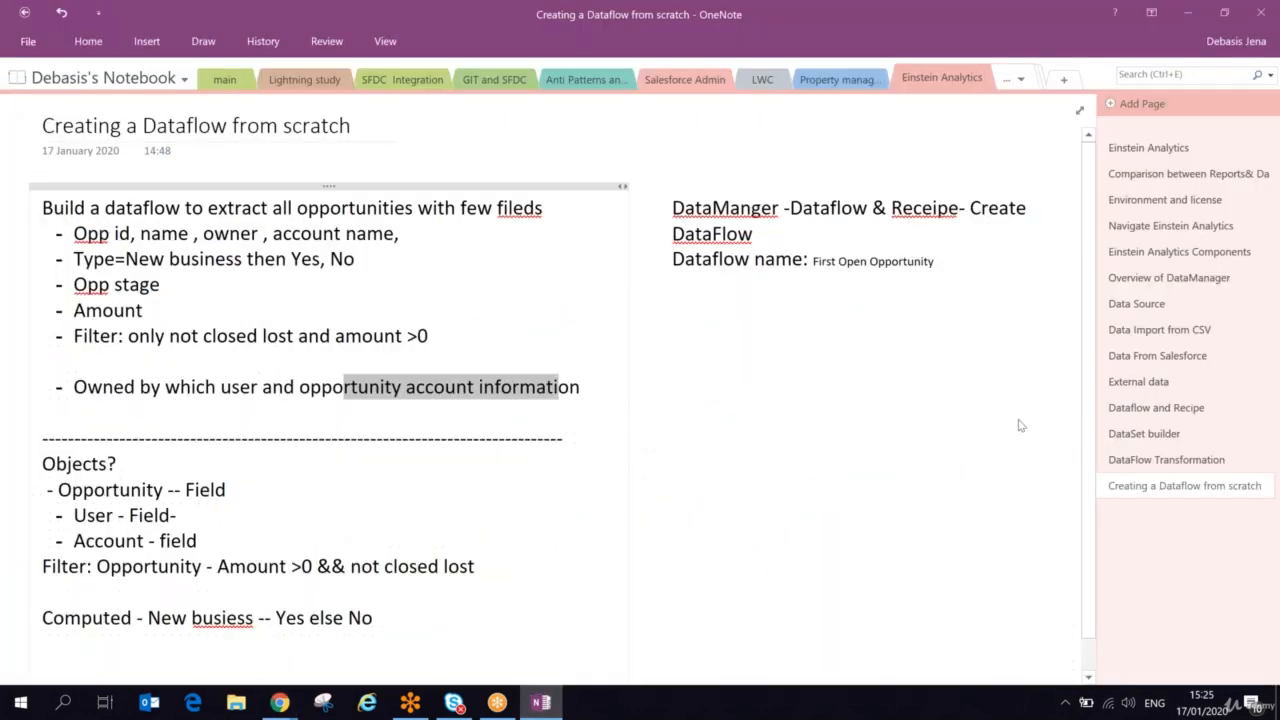
pyautogui.click(1166, 459)
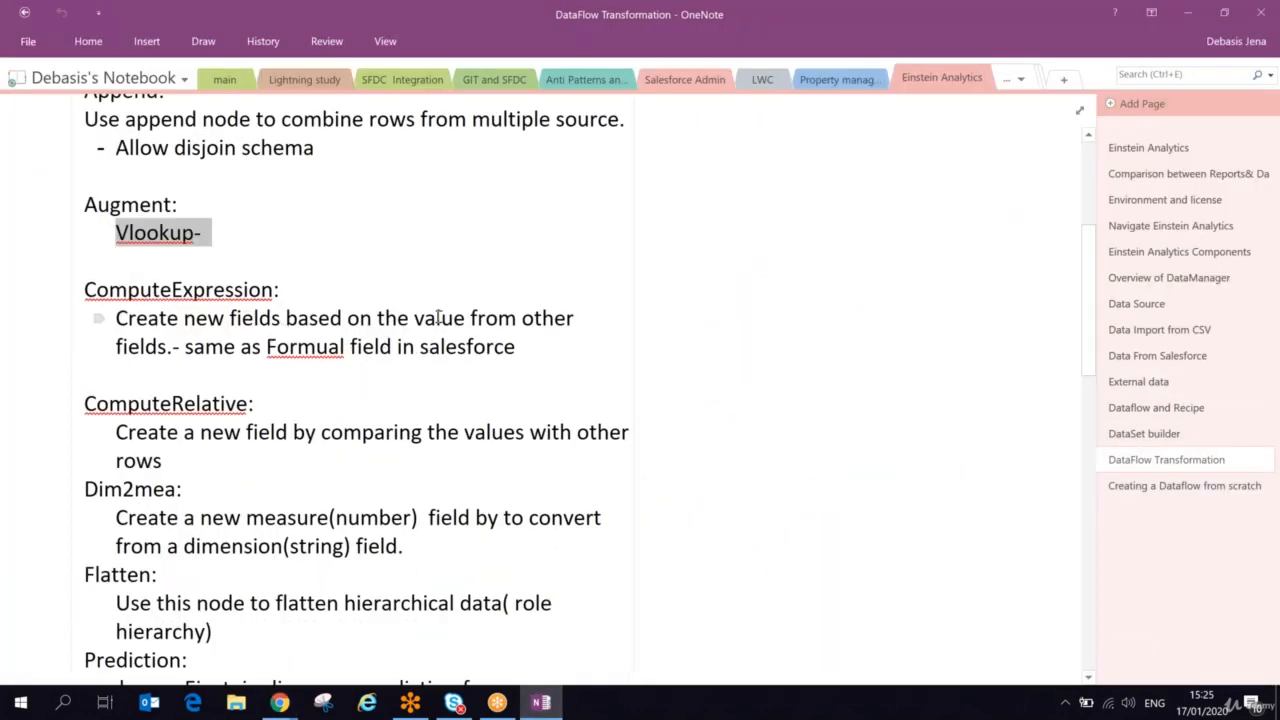
pyautogui.moveTo(1090, 306); pyautogui.dragTo(1062, 343)
pyautogui.scroll(-5, 1062, 343)
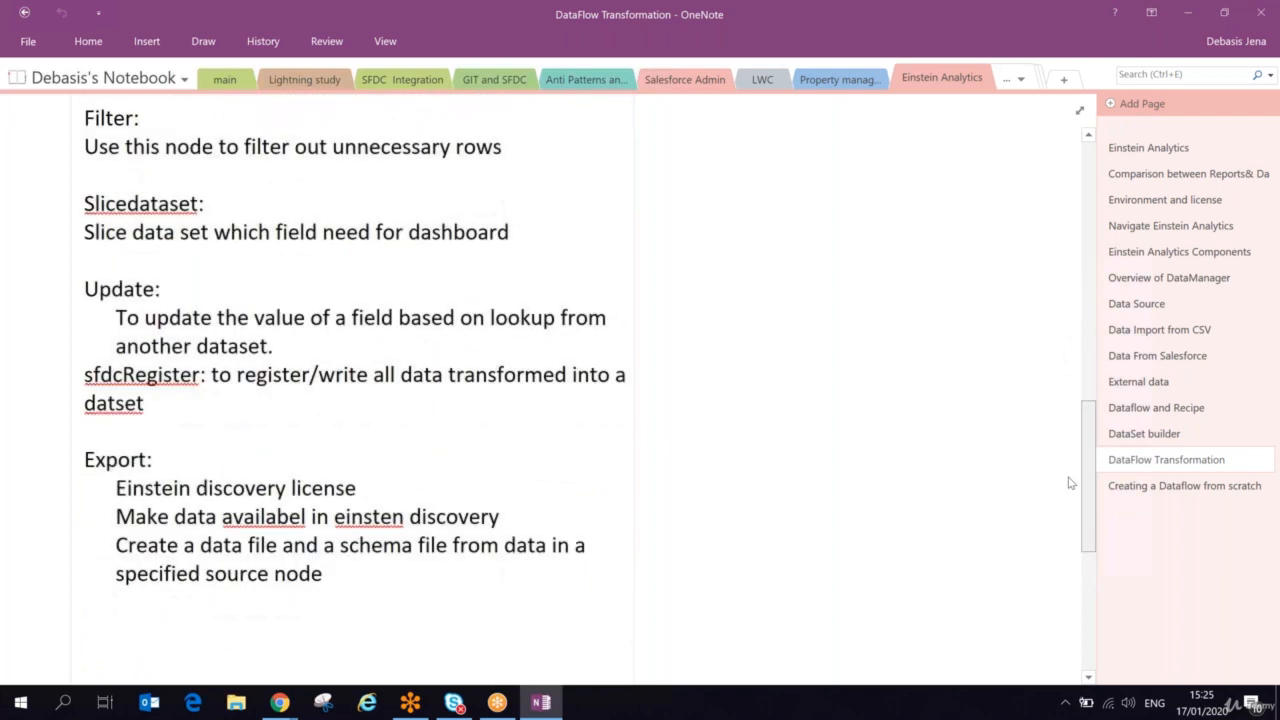
pyautogui.moveTo(210, 372); pyautogui.dragTo(628, 378)
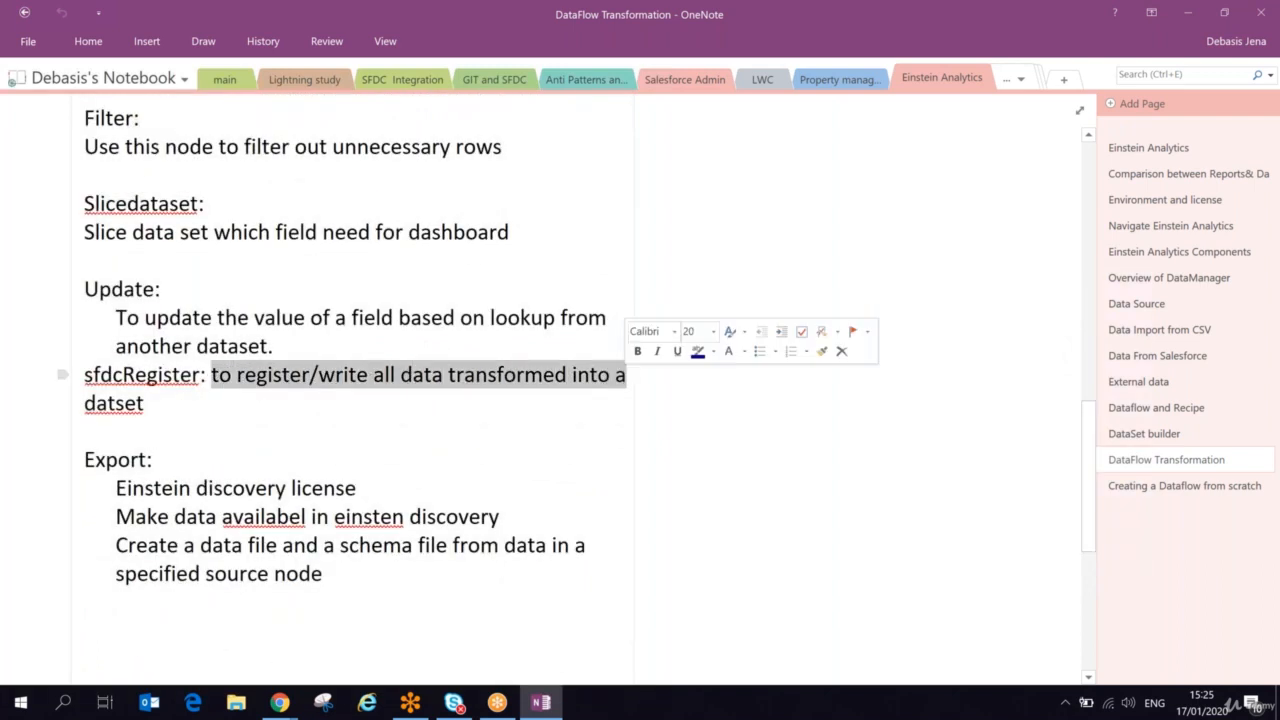
pyautogui.hotkey('alt', 'Tab')
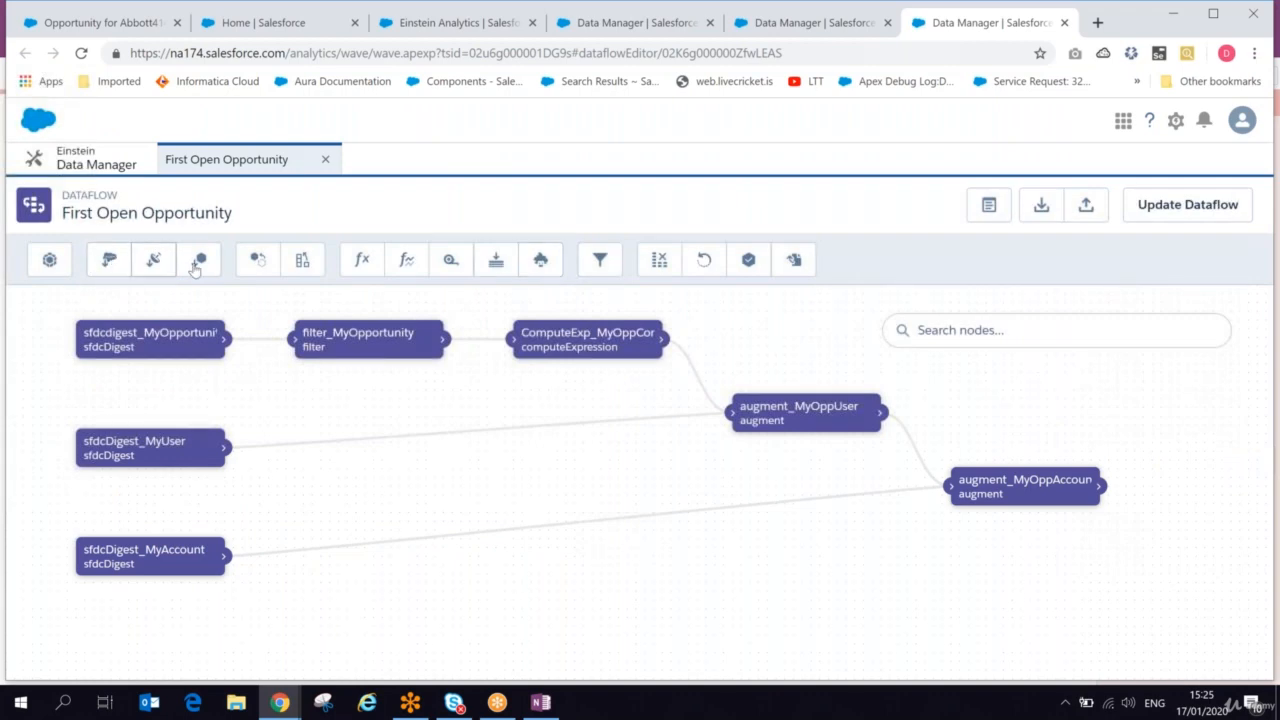
# Start an sfdcRegister node named regMyOpp with augment_MyOppAccount as its source node.
pyautogui.click(748, 260)
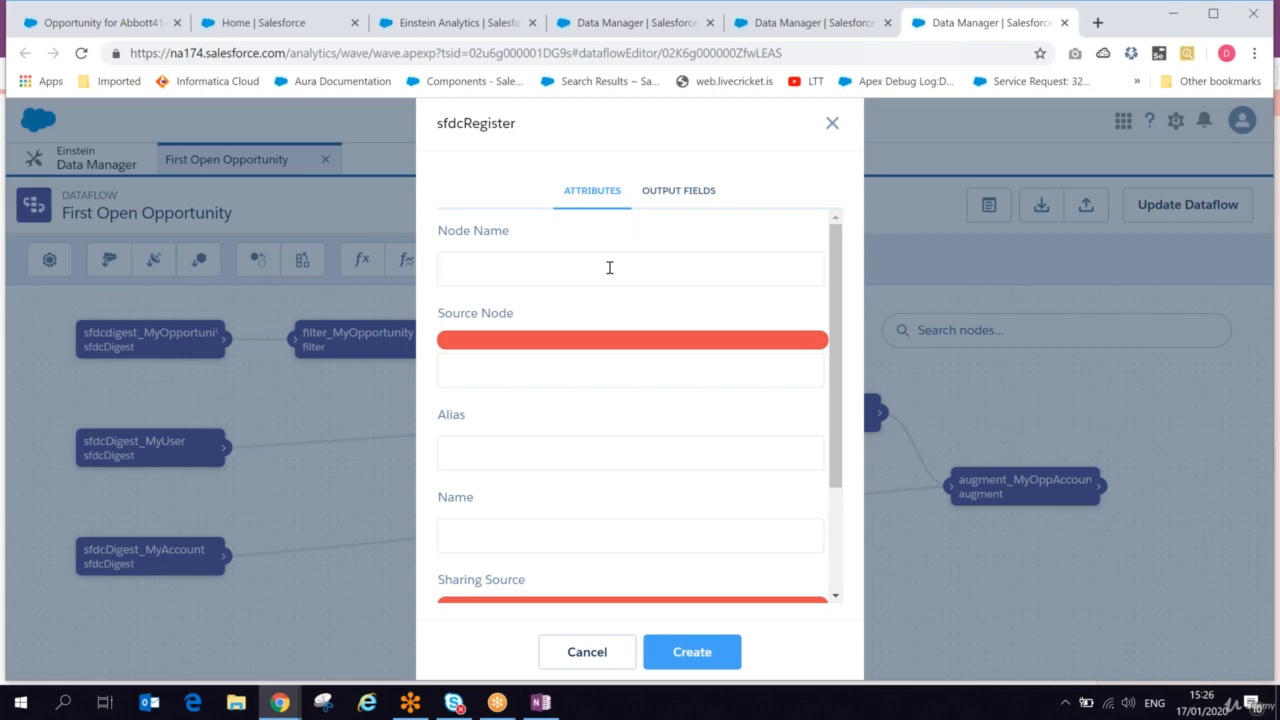
pyautogui.write('regMyOpp')
pyautogui.click(642, 378)
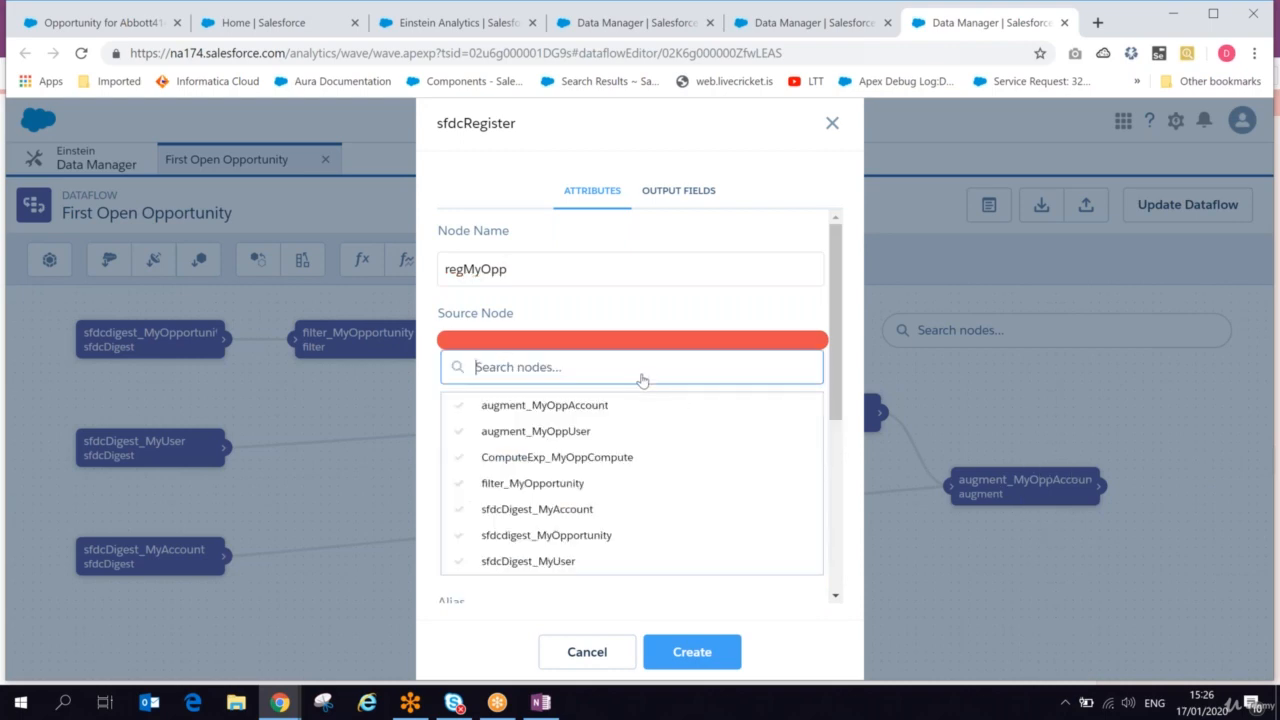
pyautogui.click(572, 405)
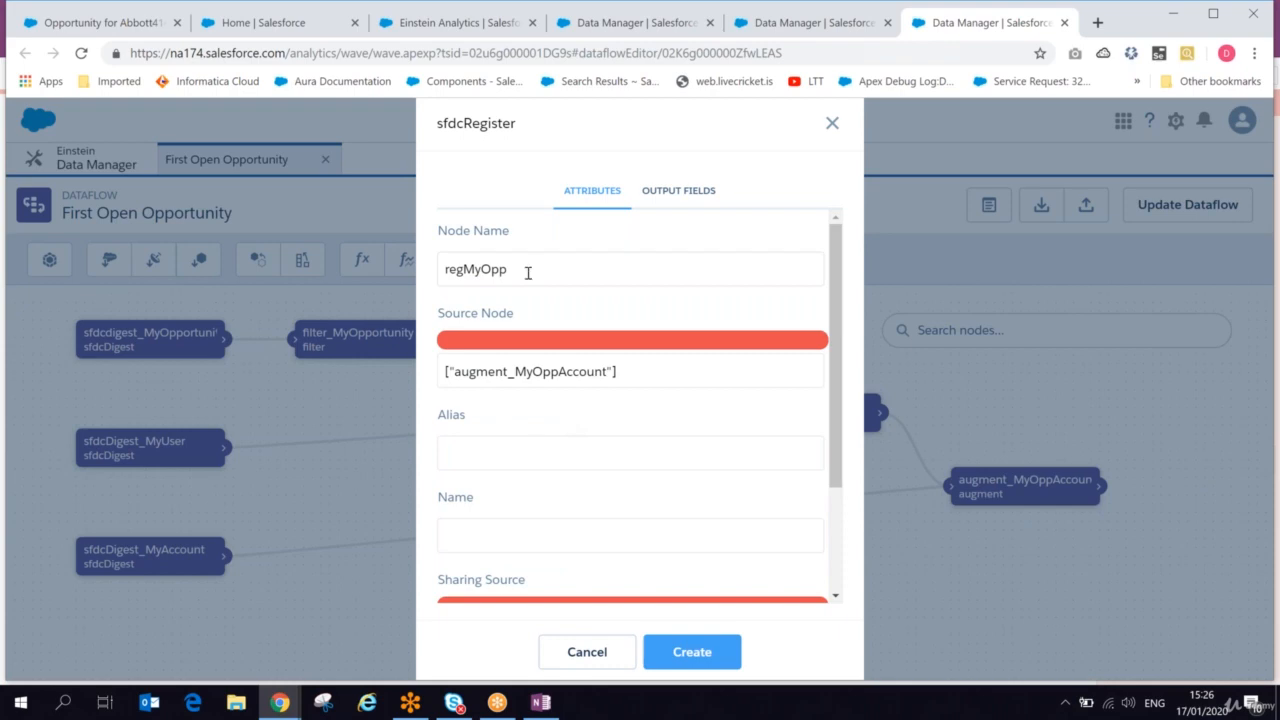
# Reuse the node name regMyOpp as the register node's alias and dataset name.
pyautogui.moveTo(528, 272); pyautogui.dragTo(436, 277)
pyautogui.hotkey('ctrl', 'c')
pyautogui.click(485, 459)
pyautogui.hotkey('ctrl', 'v')
pyautogui.click(511, 535)
pyautogui.hotkey('ctrl', 'v')
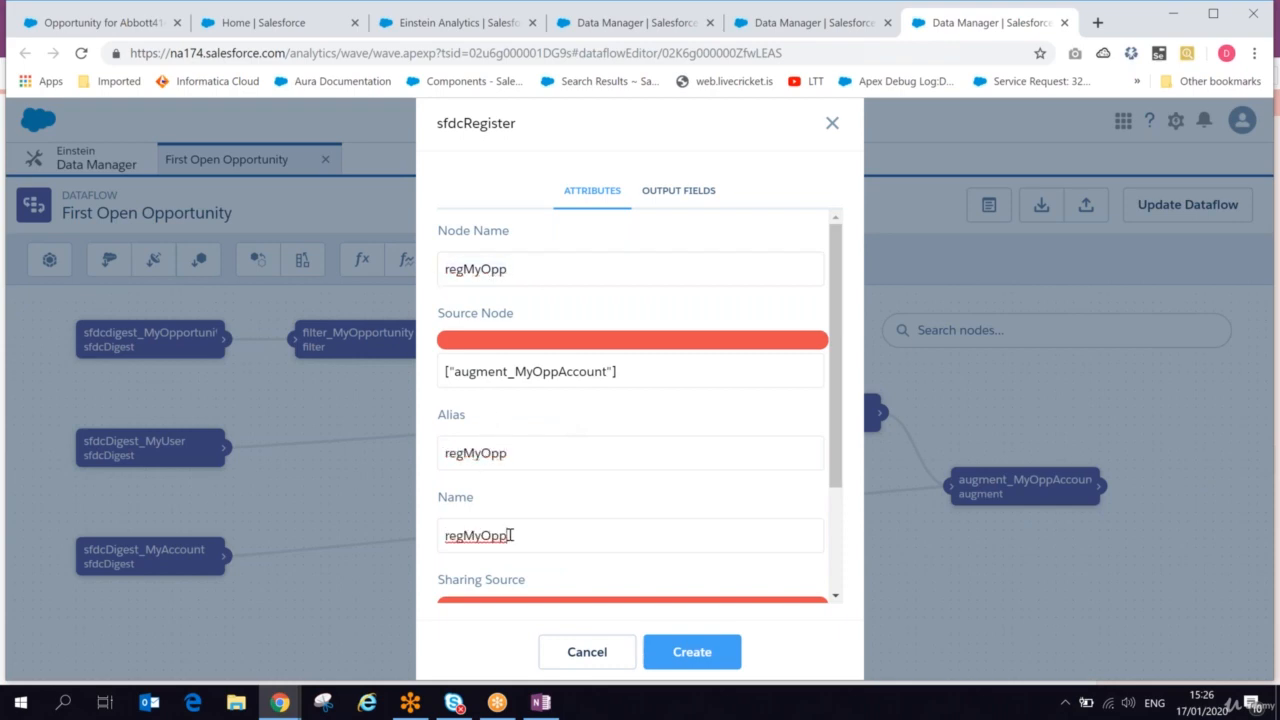
# Leave the register node's sharing source empty, review its output fields and create the node.
pyautogui.scroll(-3, 850, 410)
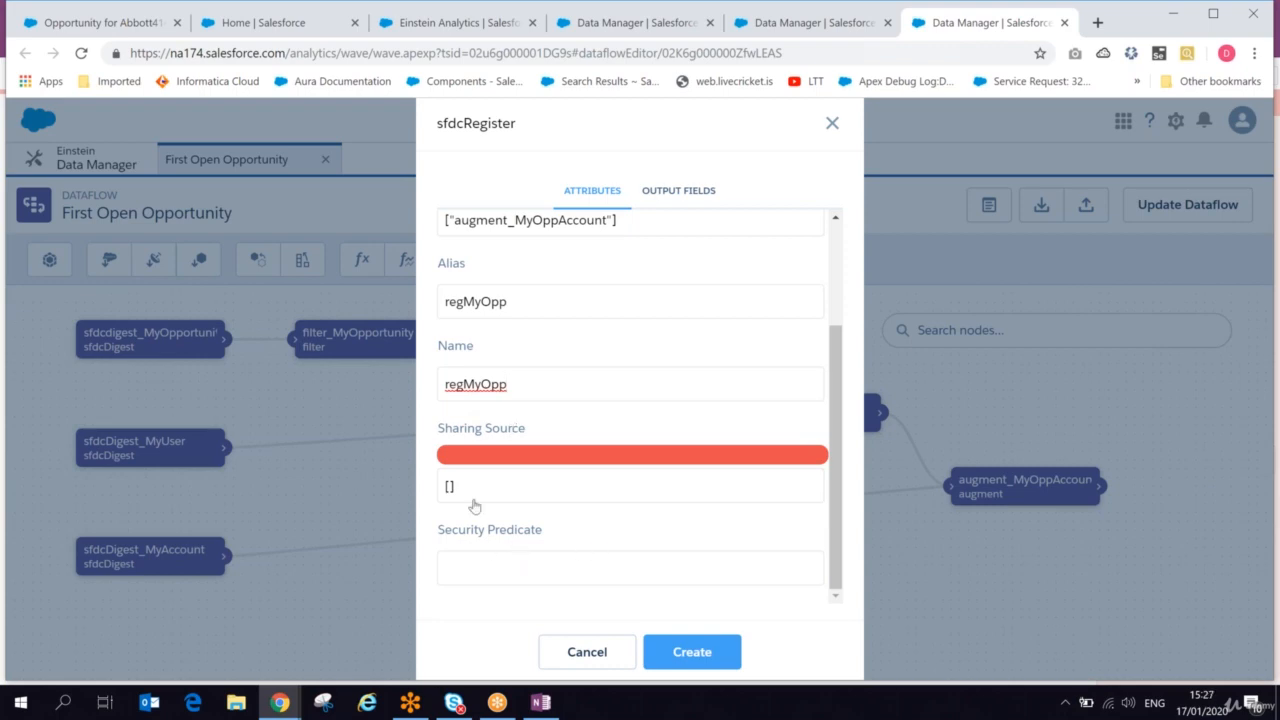
pyautogui.click(536, 490)
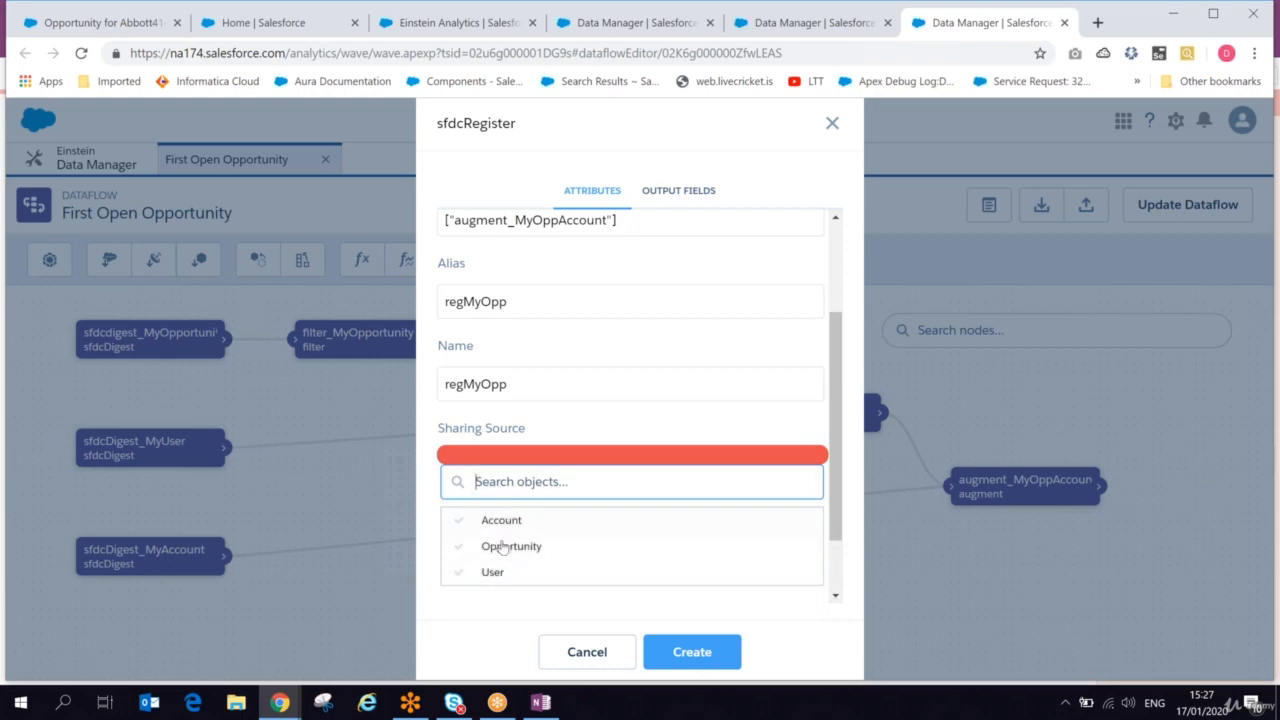
pyautogui.click(596, 420)
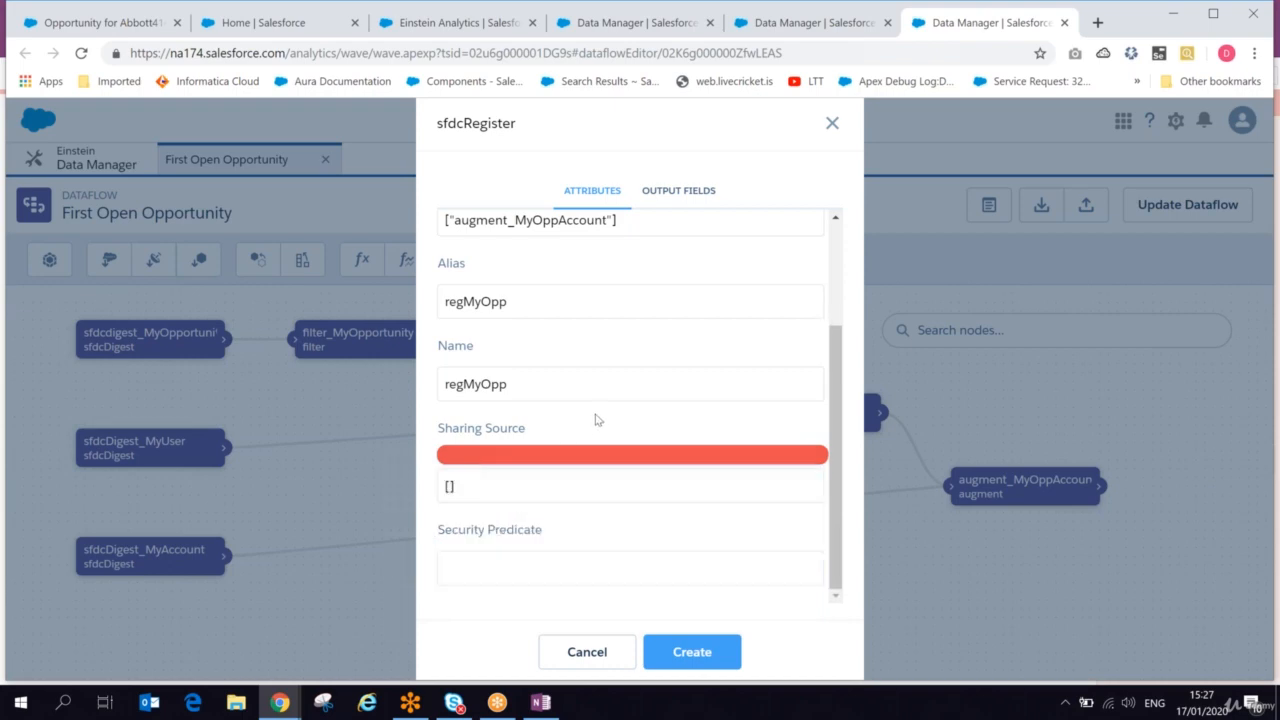
pyautogui.click(692, 196)
pyautogui.moveTo(831, 300)
pyautogui.mouseDown()
pyautogui.moveTo(831, 388)
pyautogui.moveTo(827, 285)
pyautogui.mouseUp()
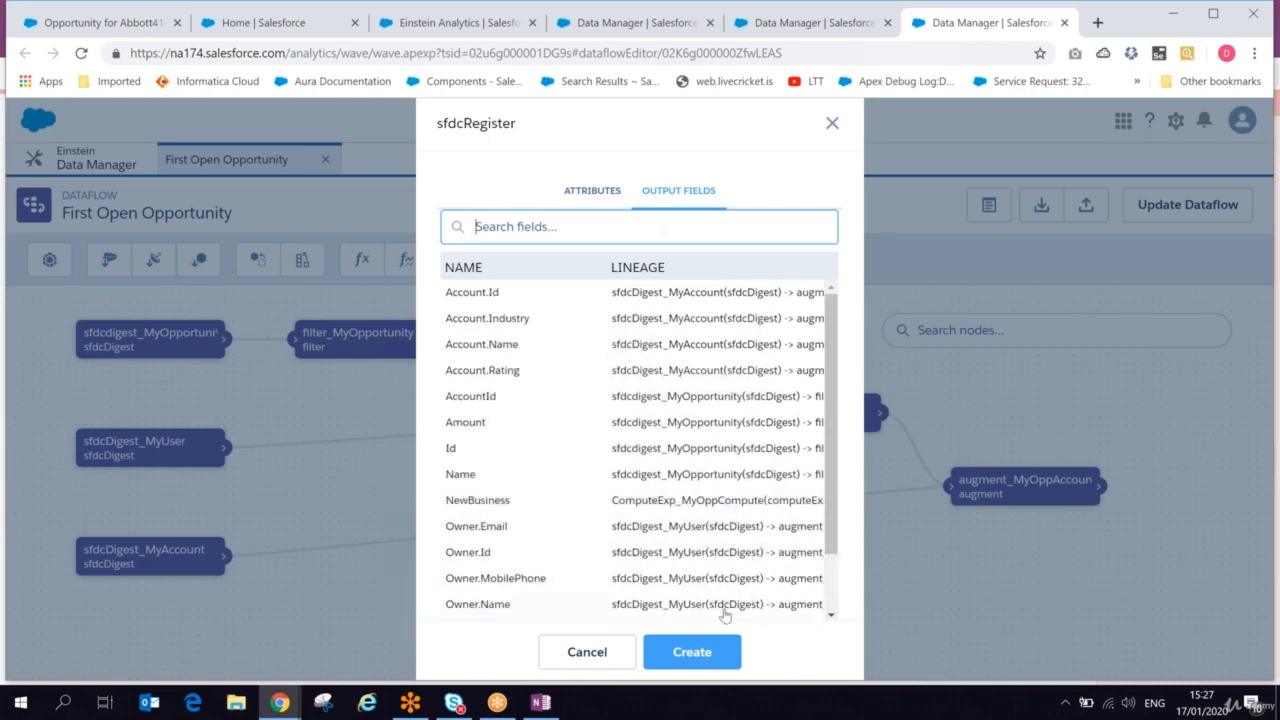
pyautogui.click(692, 655)
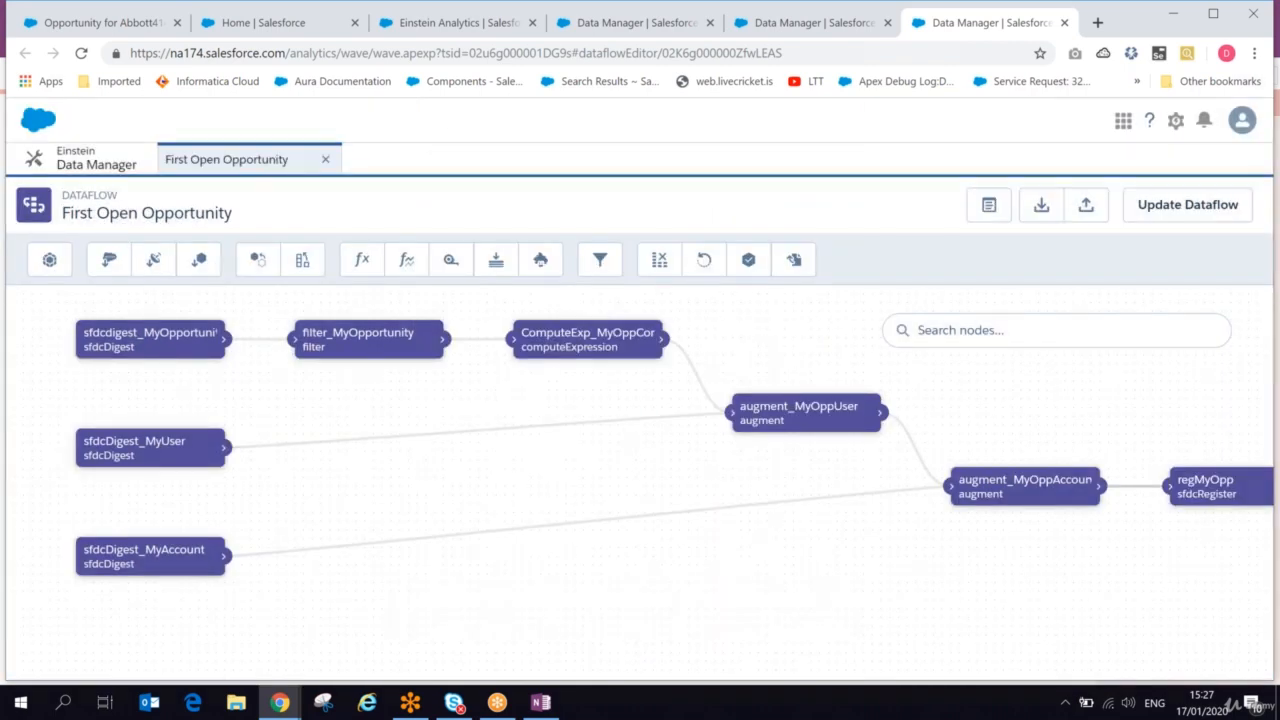
# Reposition the augment_MyOppAccount and regMyOpp nodes to fit the canvas and update the dataflow, overwriting the current version.
pyautogui.moveTo(1019, 488); pyautogui.dragTo(826, 551)
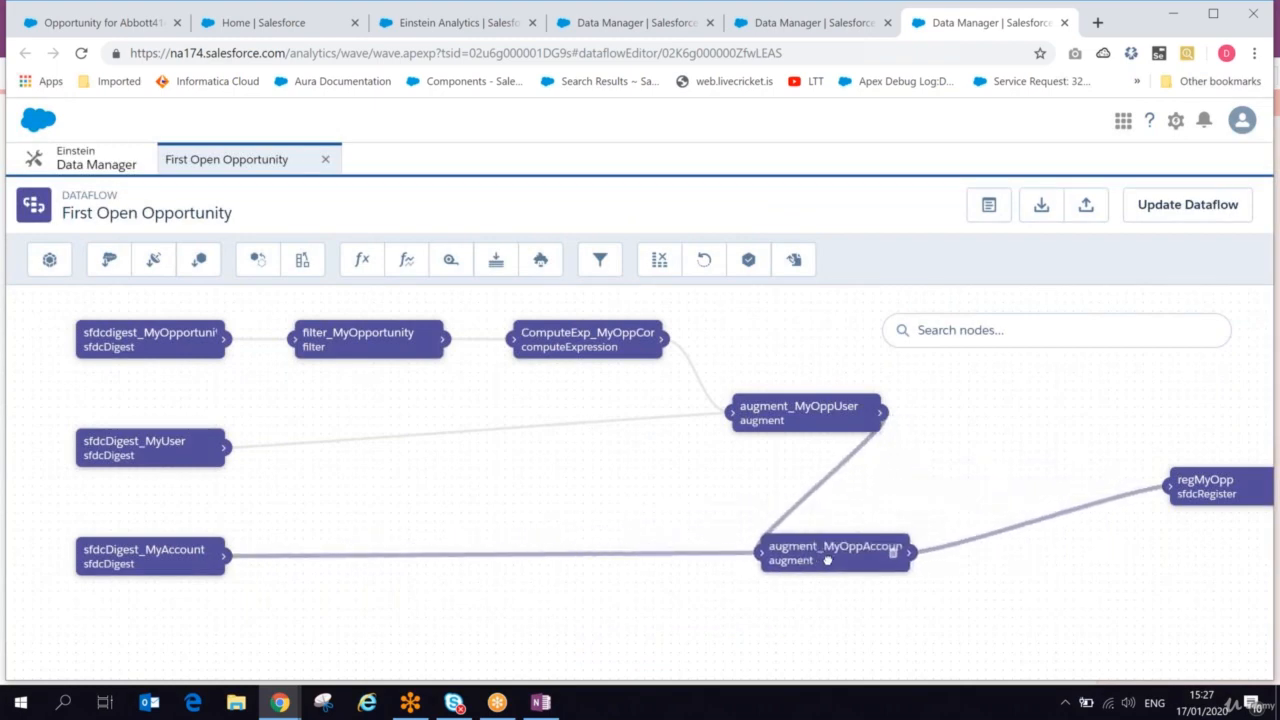
pyautogui.moveTo(1185, 497); pyautogui.dragTo(1013, 479)
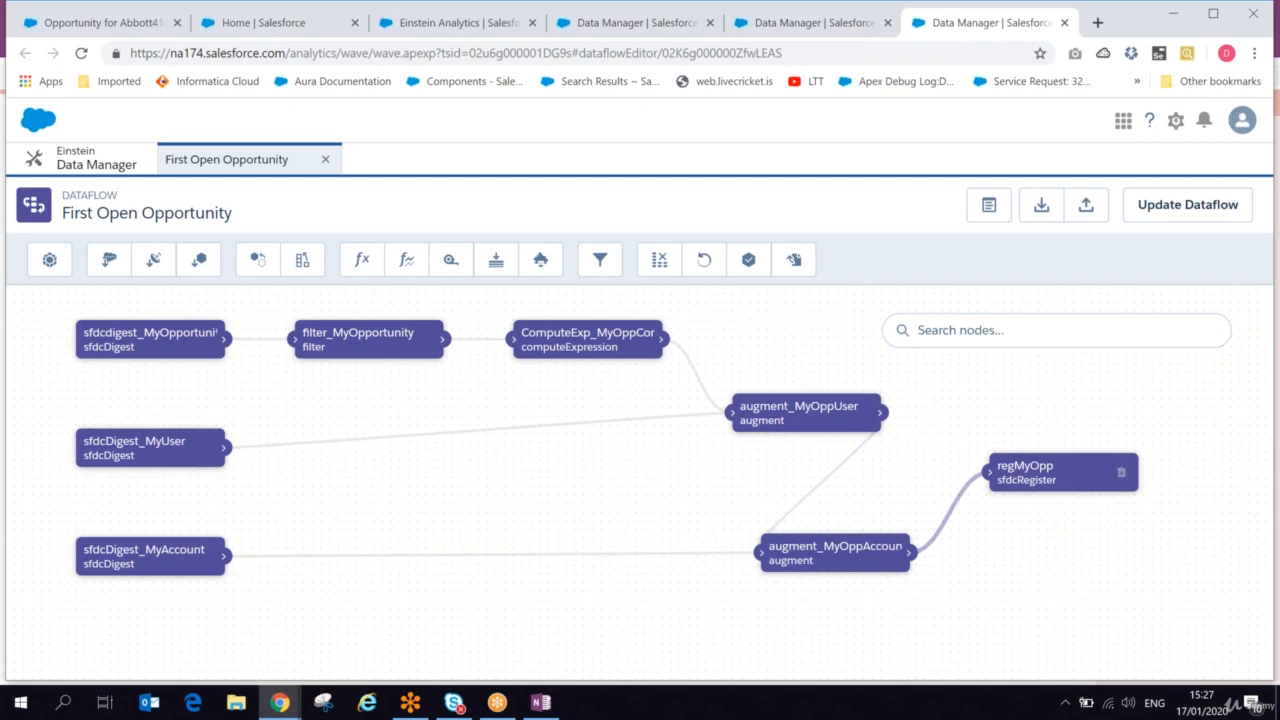
pyautogui.click(1176, 208)
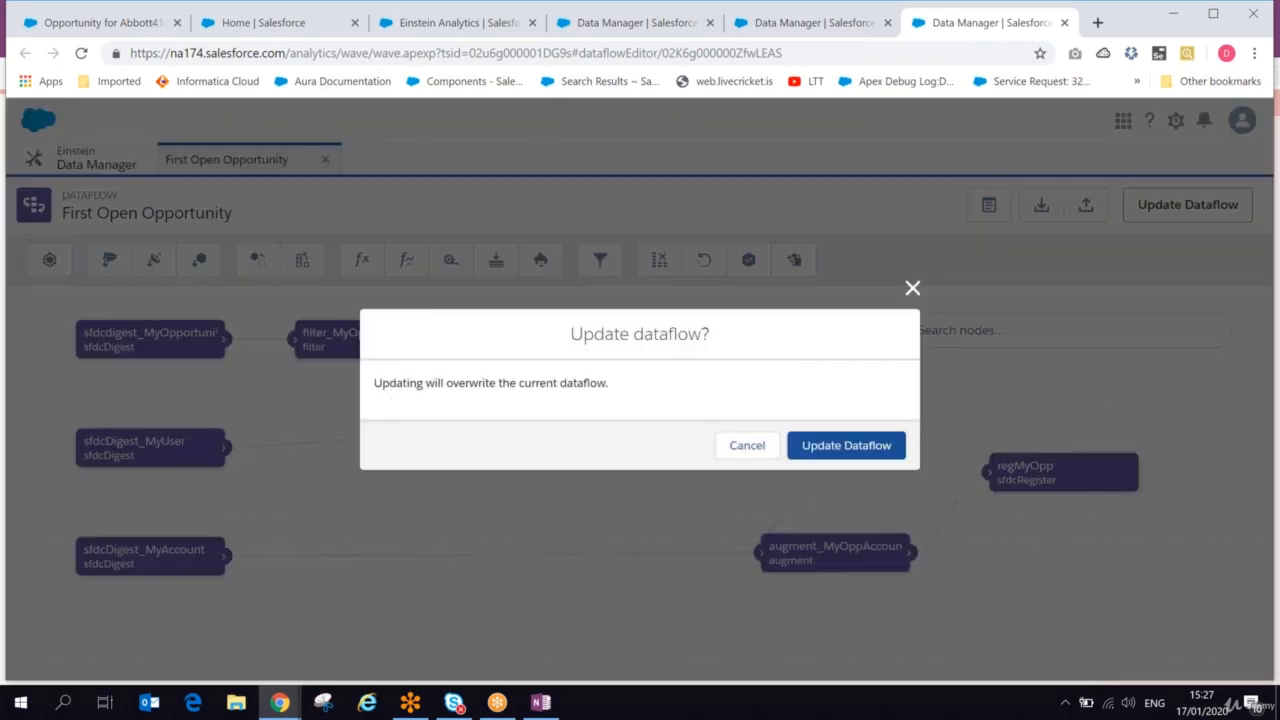
pyautogui.click(826, 458)
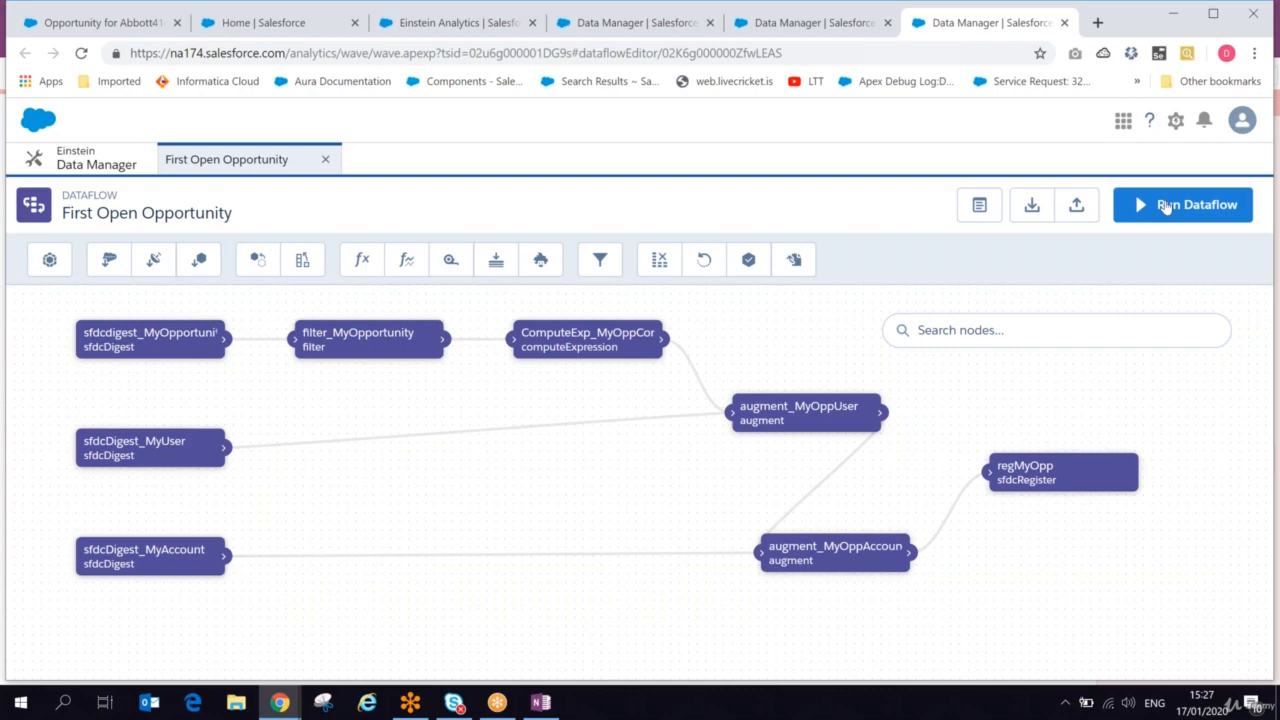
# Run the dataflow and check its progress in the data monitor, expanding the Account and User sync jobs.
pyautogui.click(1166, 207)
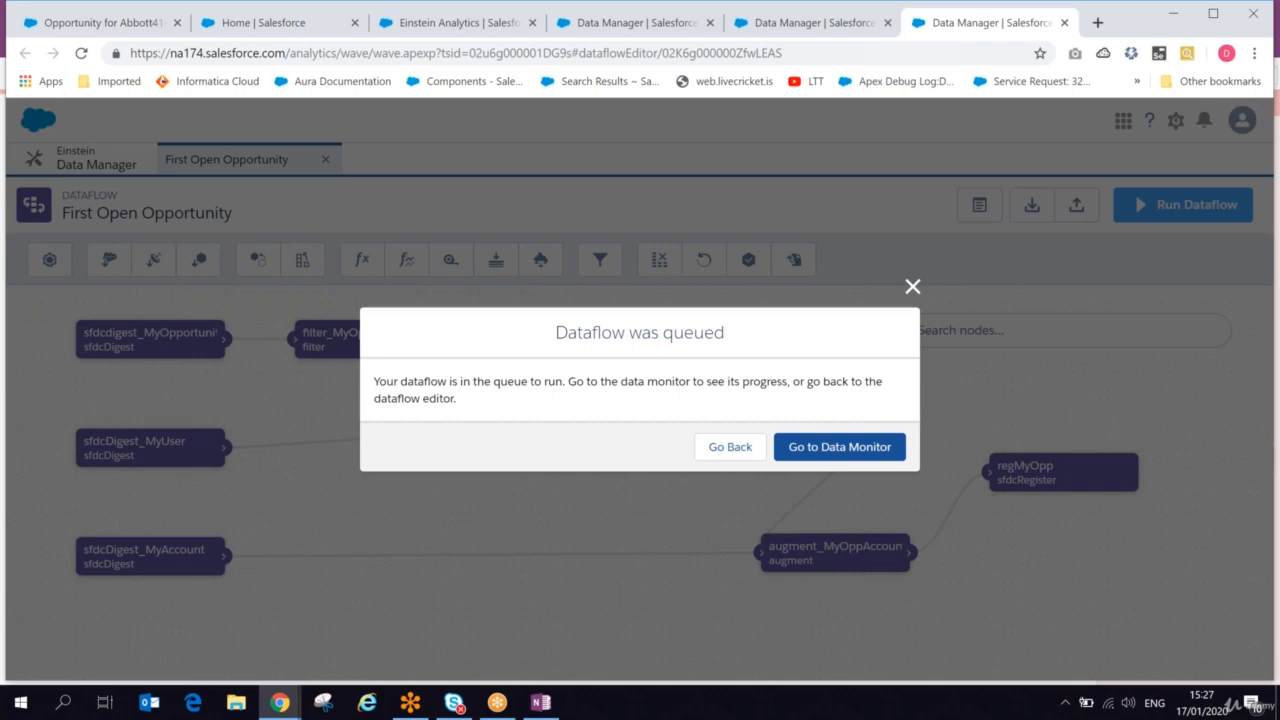
pyautogui.click(838, 448)
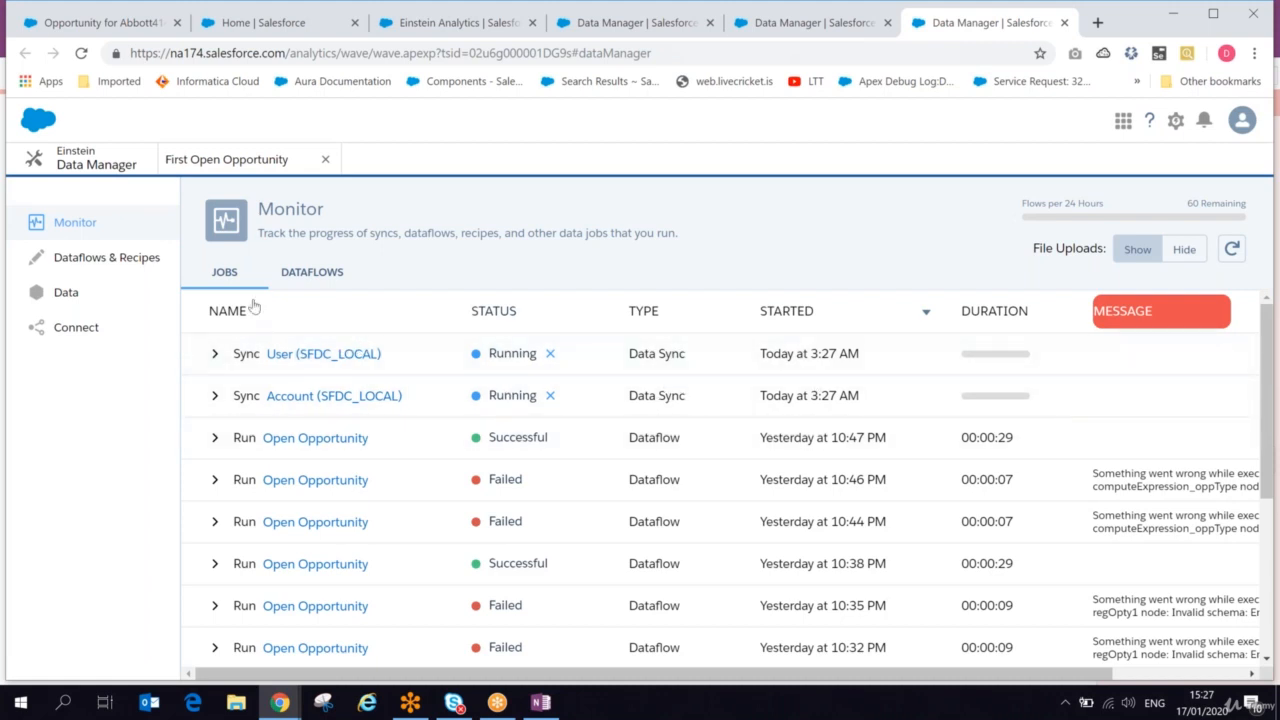
pyautogui.click(1231, 256)
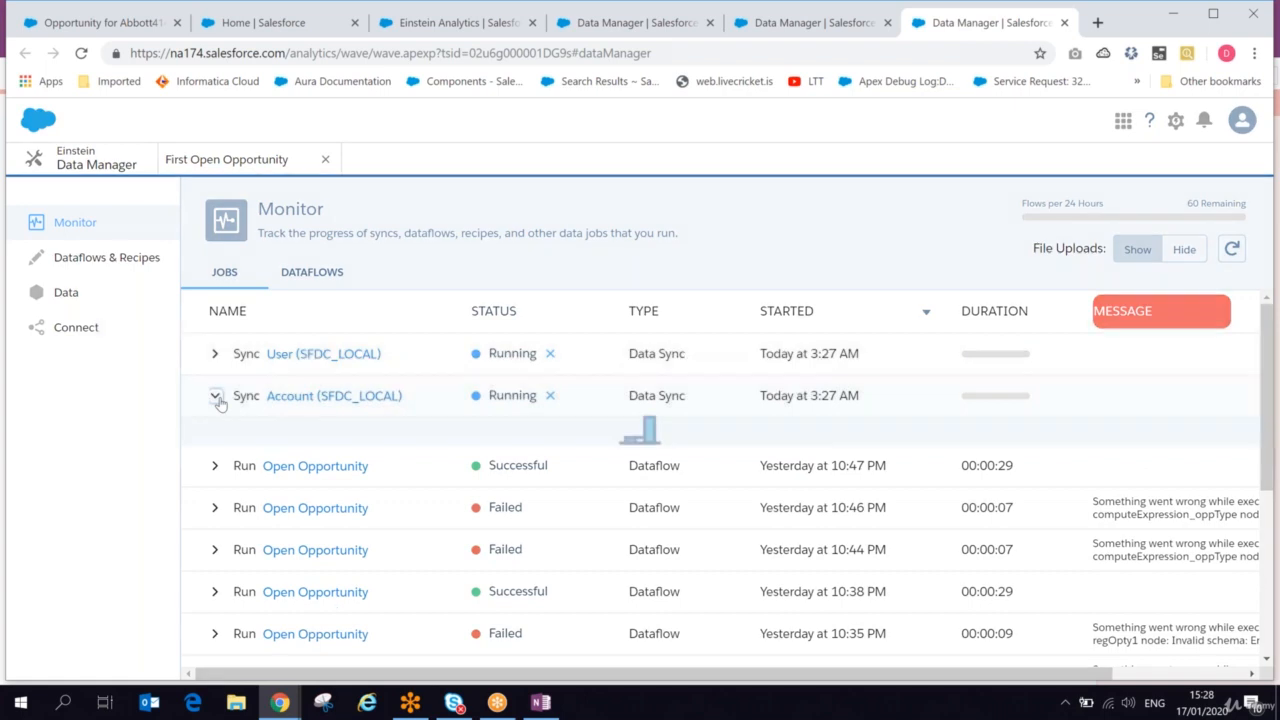
pyautogui.click(215, 354)
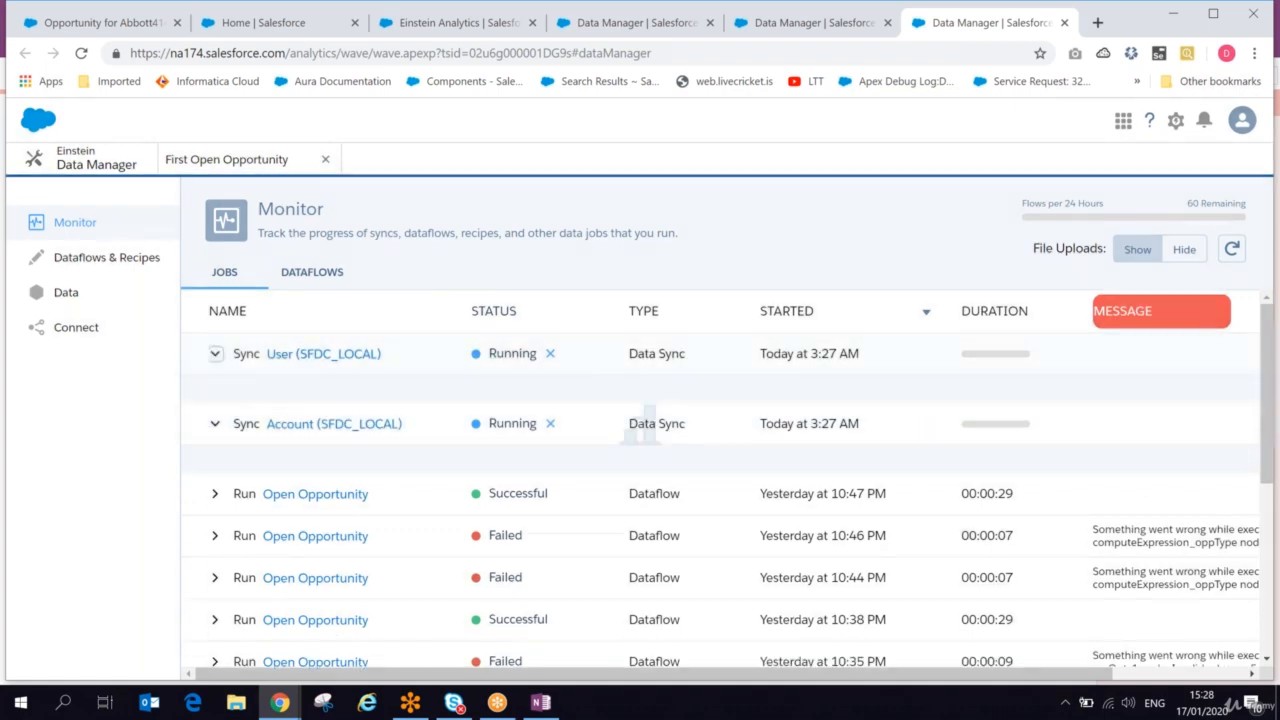
# Refresh the job monitor and expand the successful Open Opportunity run started yesterday at 10:47 PM.
pyautogui.click(1232, 249)
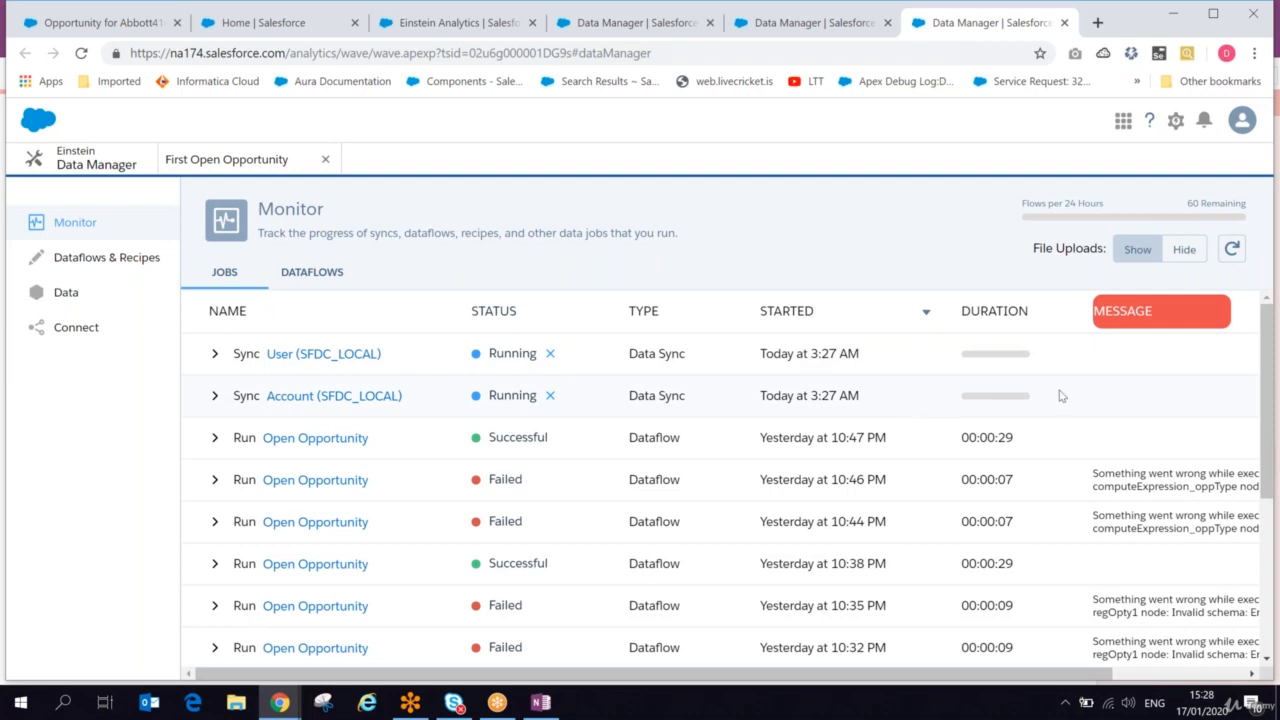
pyautogui.scroll(-1, 1272, 362)
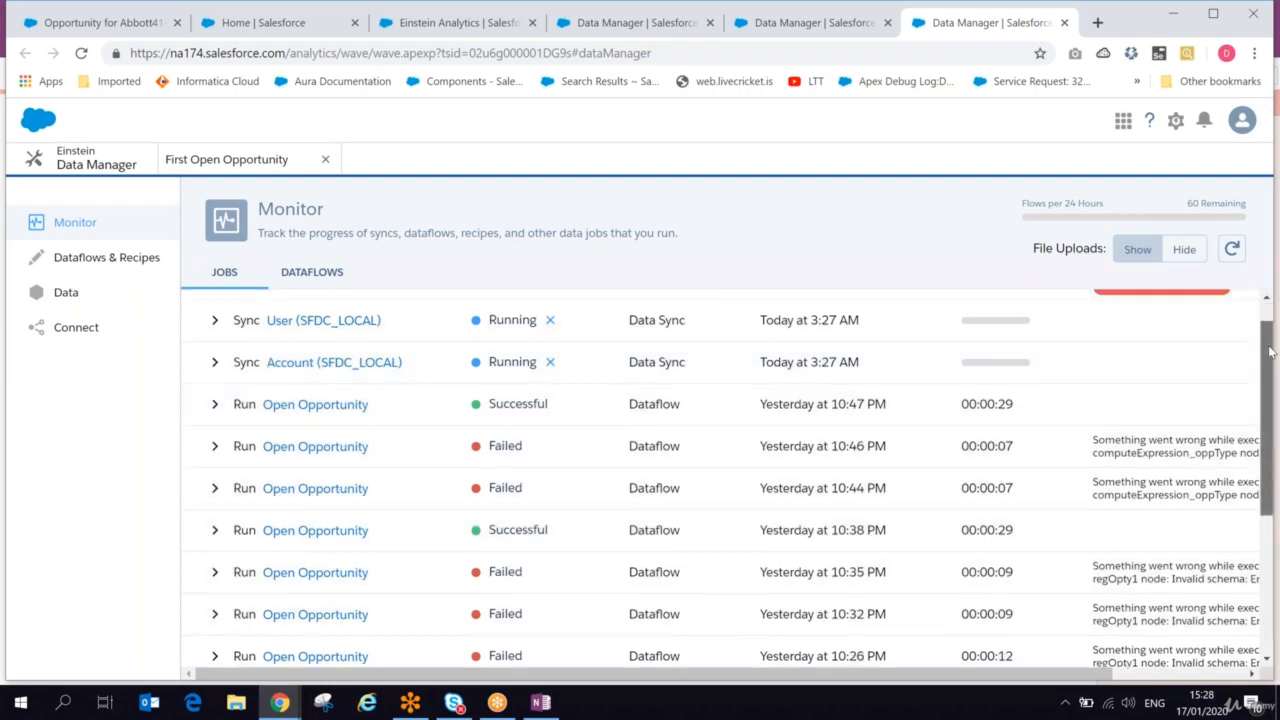
pyautogui.click(214, 370)
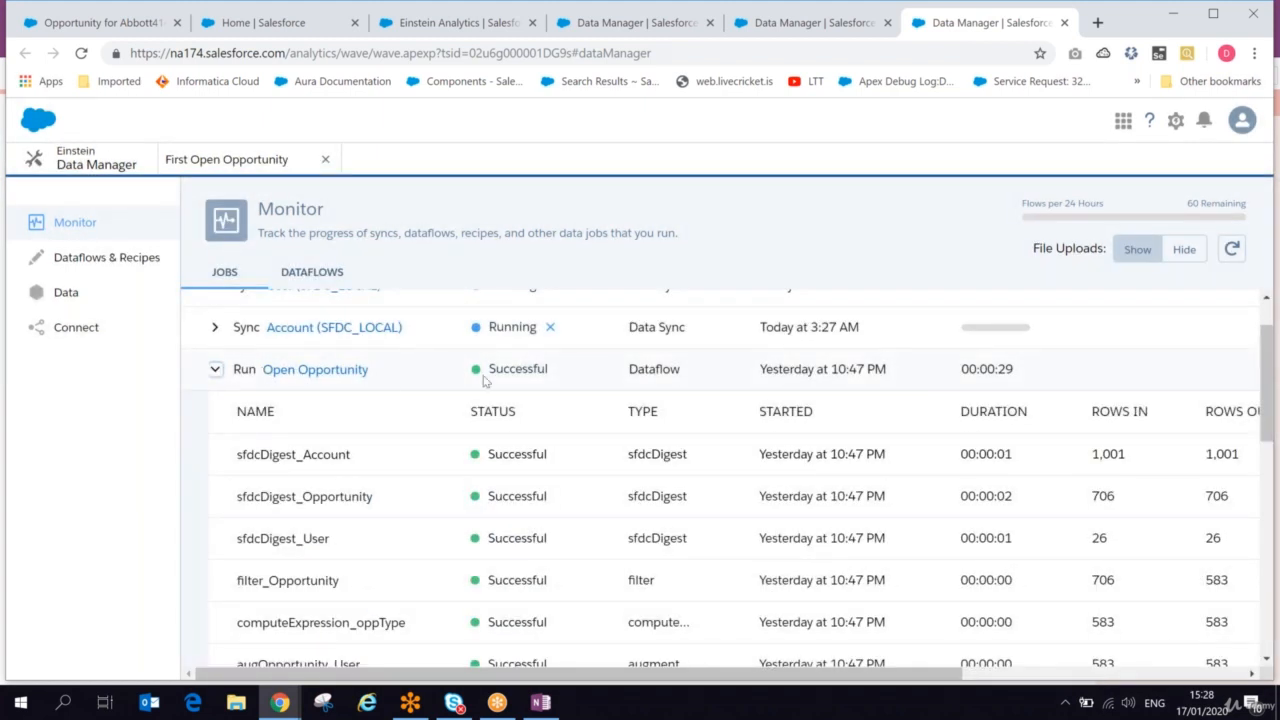
# Examine the row counts of the Account, Opportunity and User sfdcDigest nodes and the filter_Opportunity node in the expanded run.
pyautogui.scroll(-1, 1277, 399)
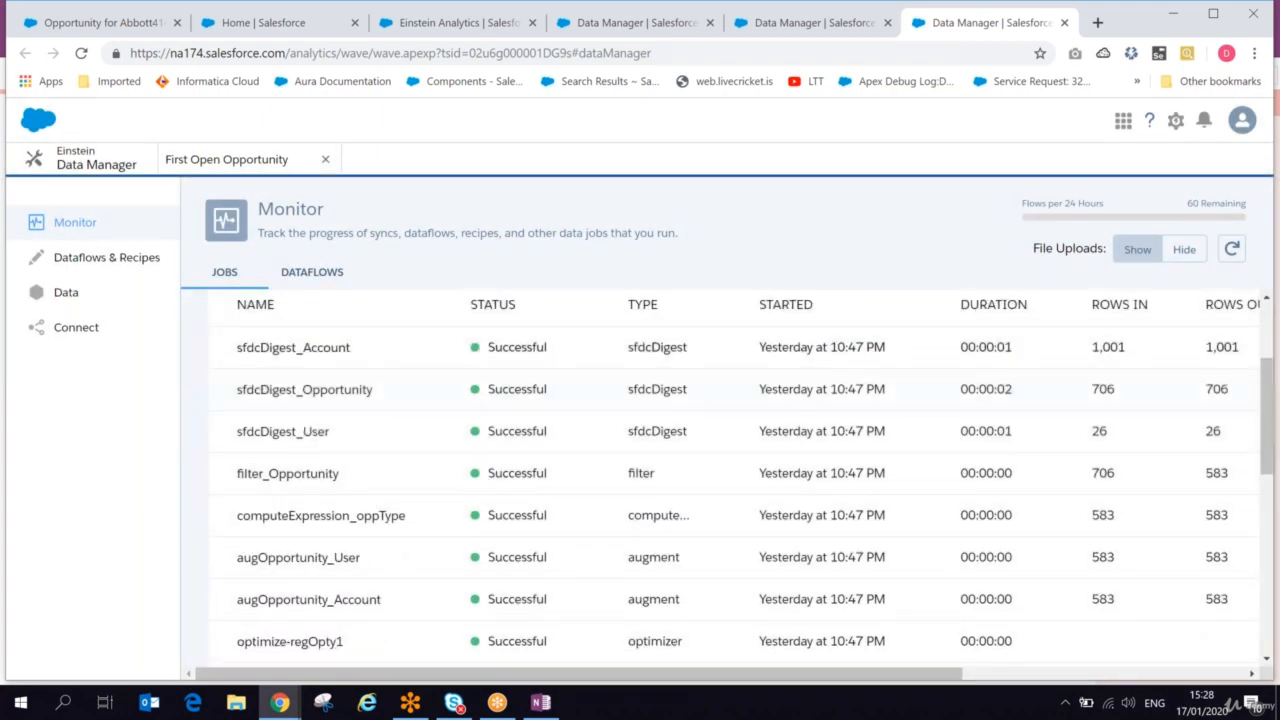
pyautogui.moveTo(256, 344); pyautogui.dragTo(352, 354)
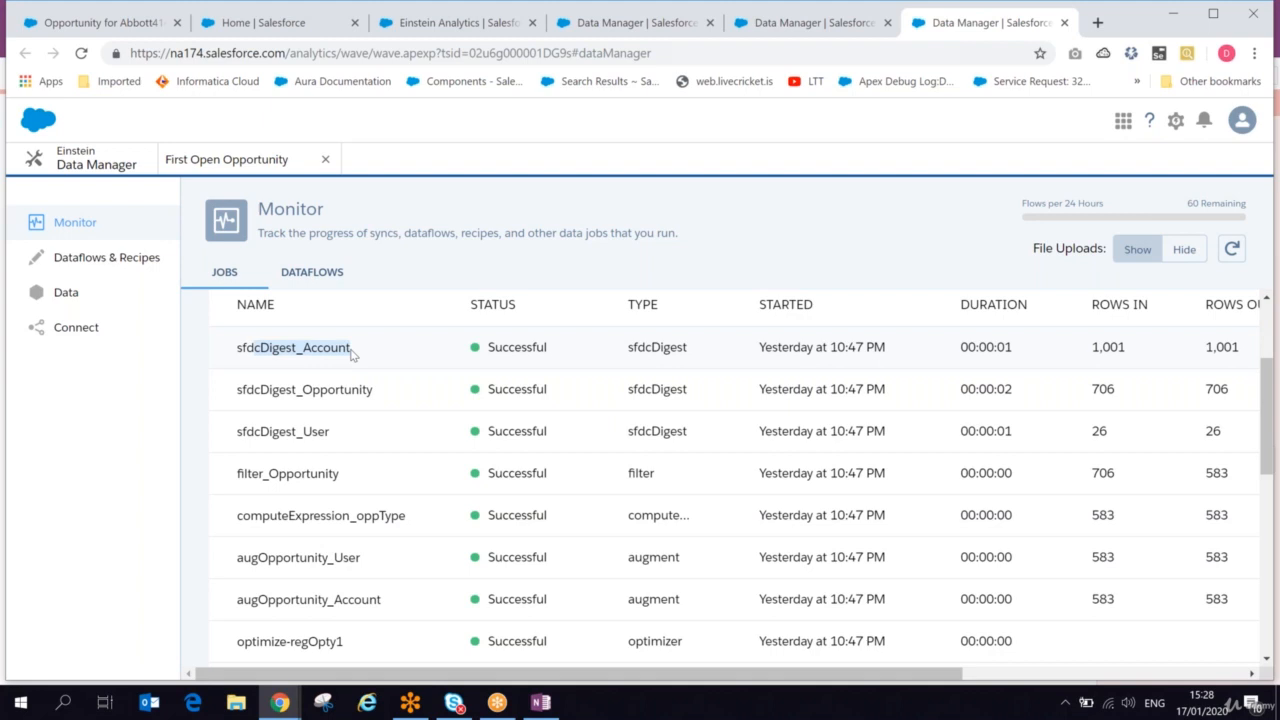
pyautogui.doubleClick(1096, 346)
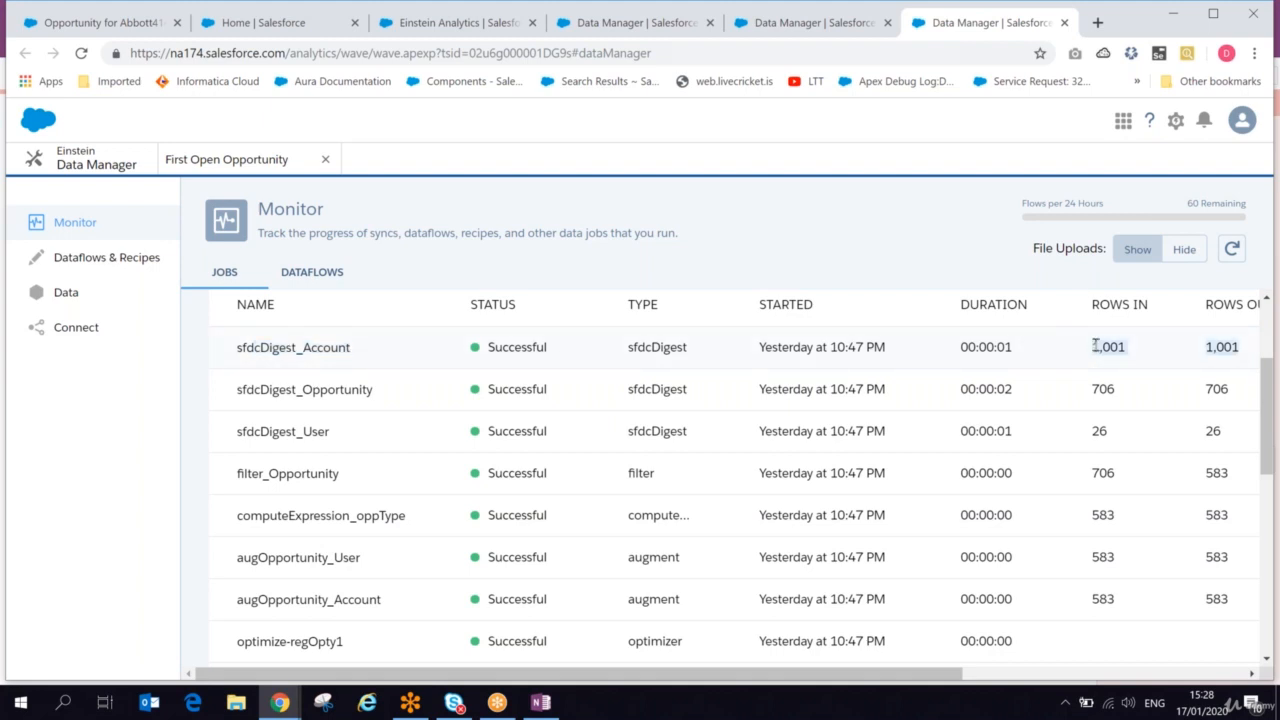
pyautogui.moveTo(1096, 346); pyautogui.dragTo(1126, 346)
pyautogui.moveTo(302, 389); pyautogui.dragTo(374, 392)
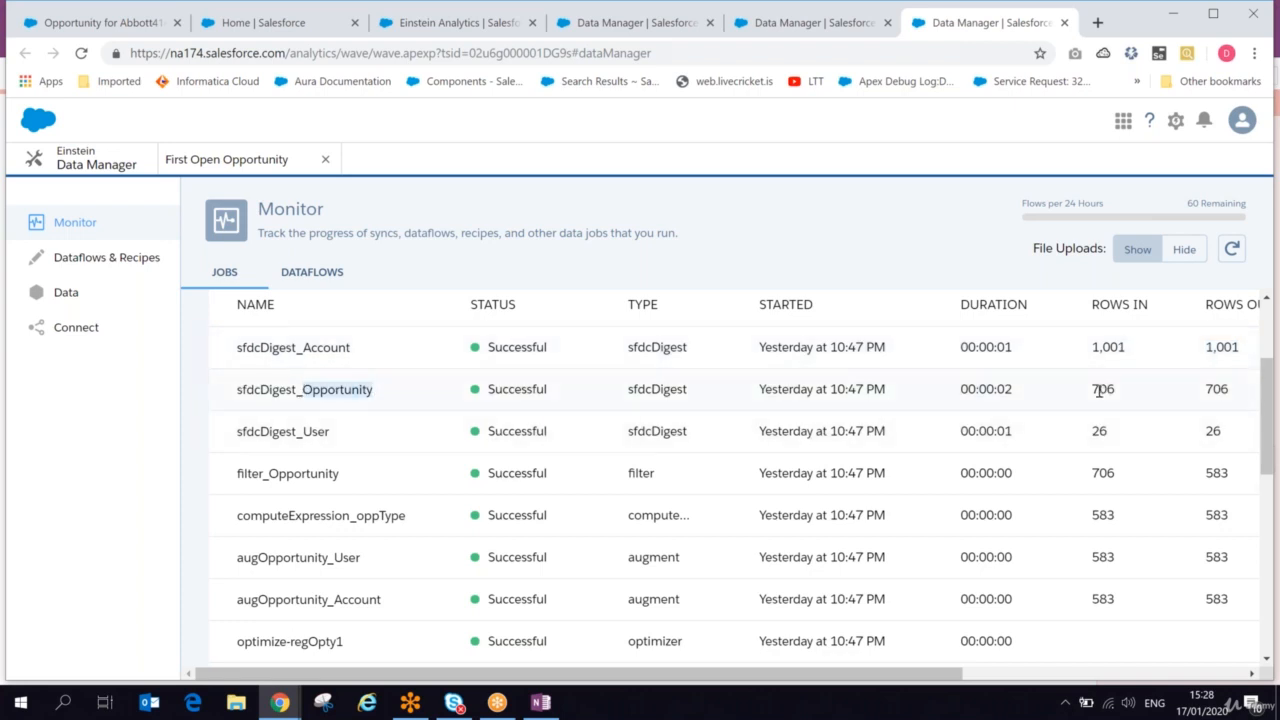
pyautogui.moveTo(1091, 389); pyautogui.dragTo(1115, 390)
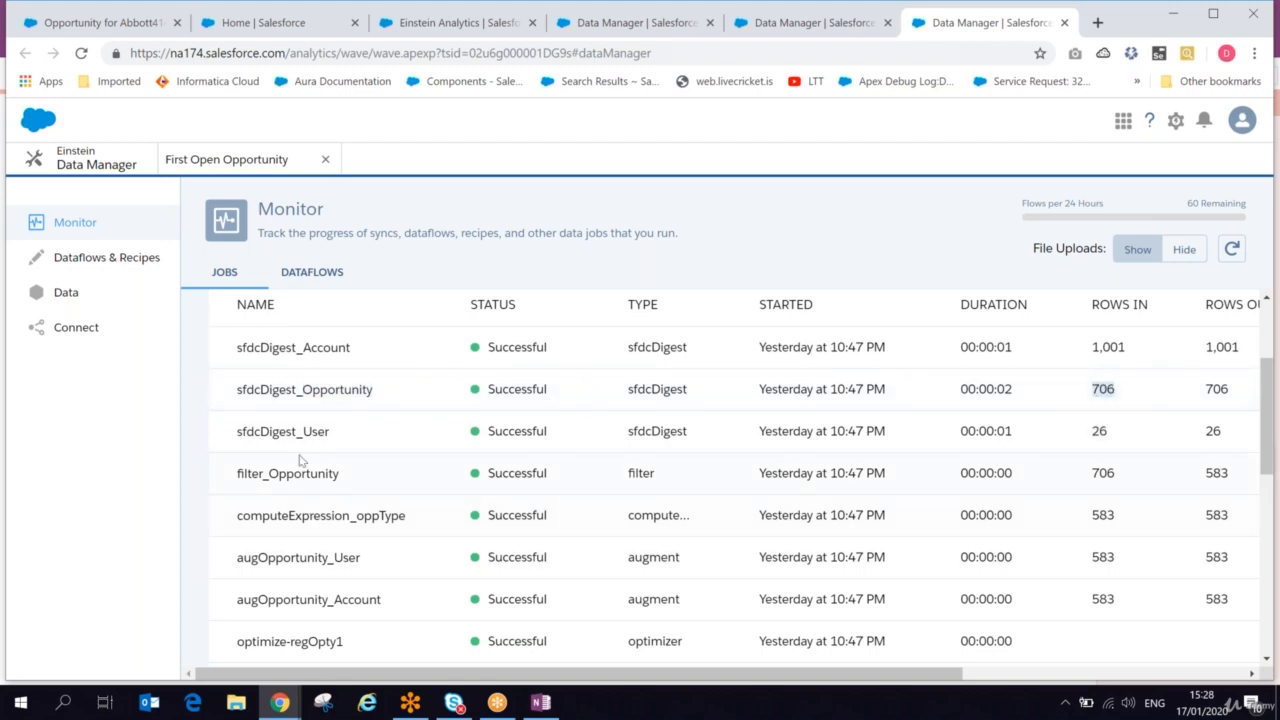
pyautogui.moveTo(297, 431); pyautogui.dragTo(327, 428)
pyautogui.moveTo(1091, 425); pyautogui.dragTo(1105, 426)
pyautogui.moveTo(234, 480); pyautogui.dragTo(338, 476)
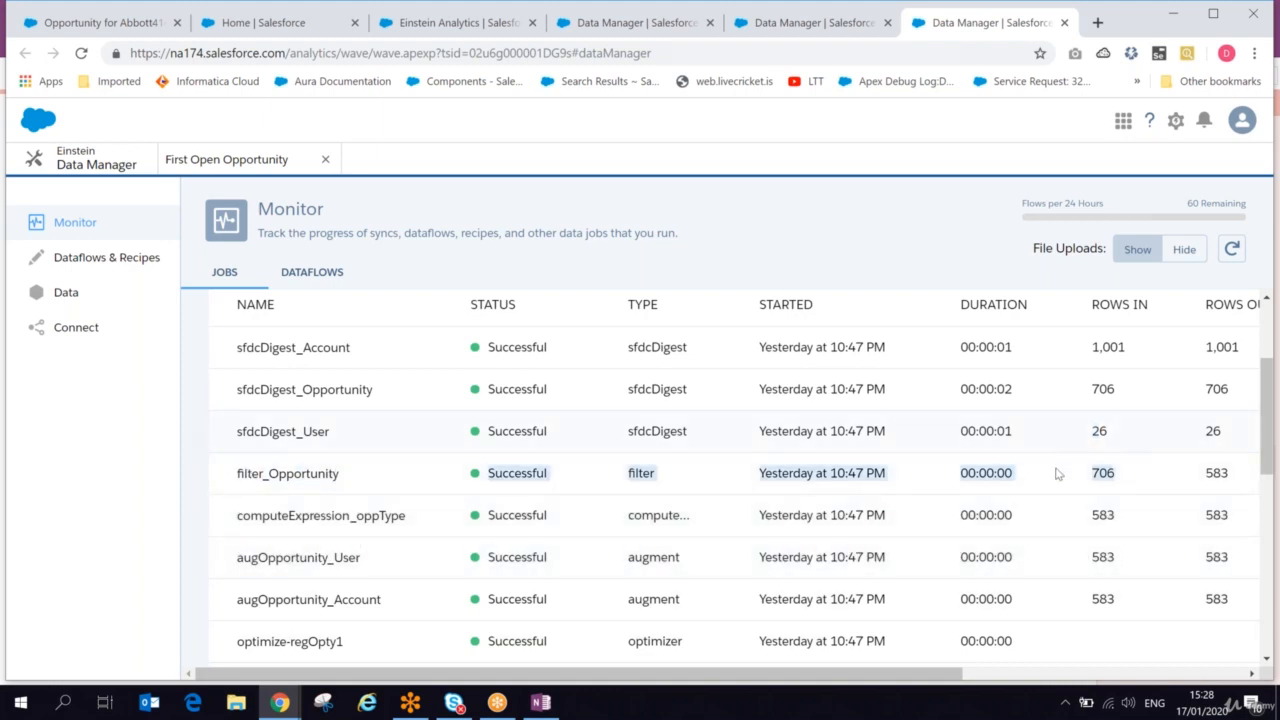
pyautogui.click(1083, 487)
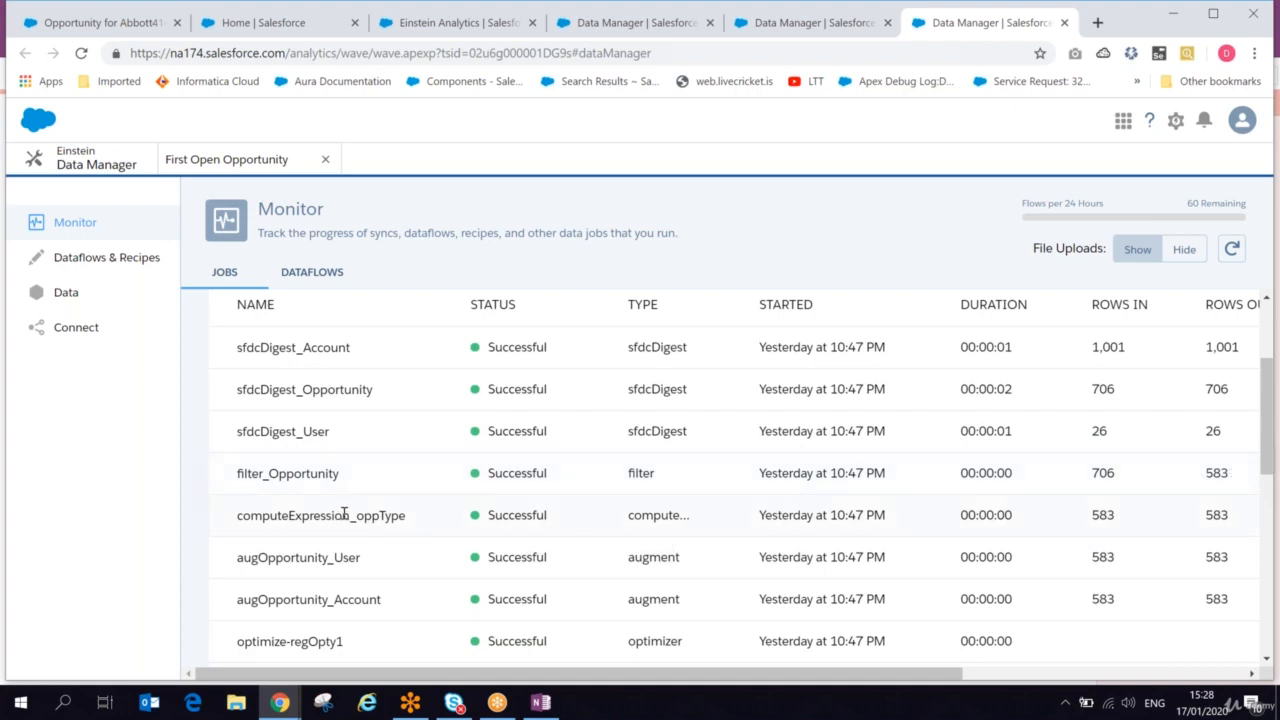
# Compare the rows in and rows out of the computeExpression_oppType, augOpportunity_User and augOpportunity_Account nodes.
pyautogui.doubleClick(306, 515)
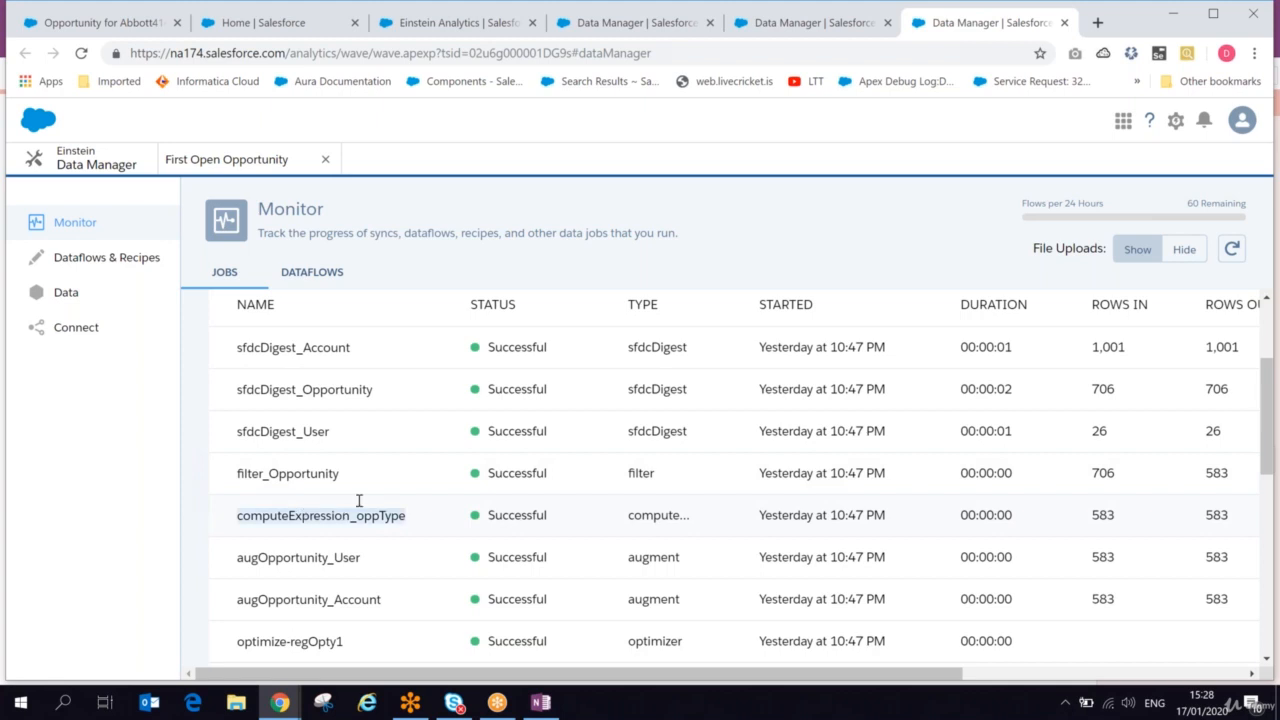
pyautogui.moveTo(1093, 519); pyautogui.dragTo(1102, 514)
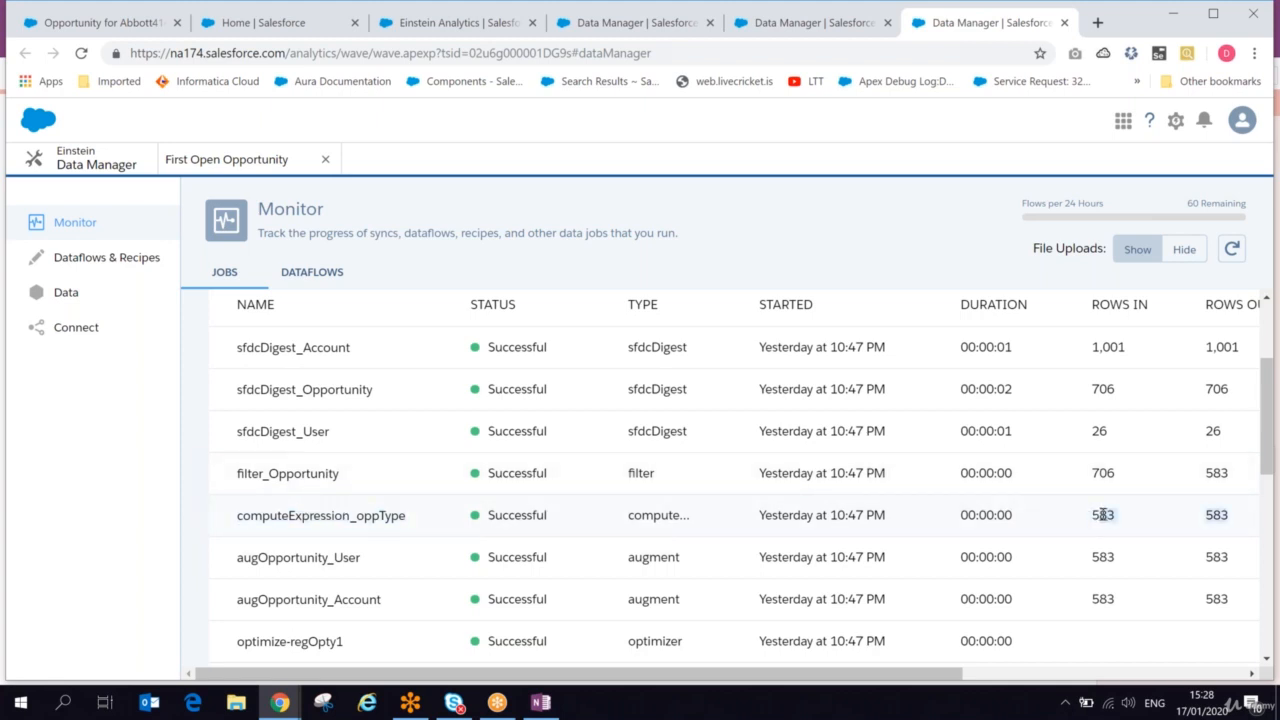
pyautogui.doubleClick(1212, 513)
pyautogui.moveTo(262, 556); pyautogui.dragTo(364, 560)
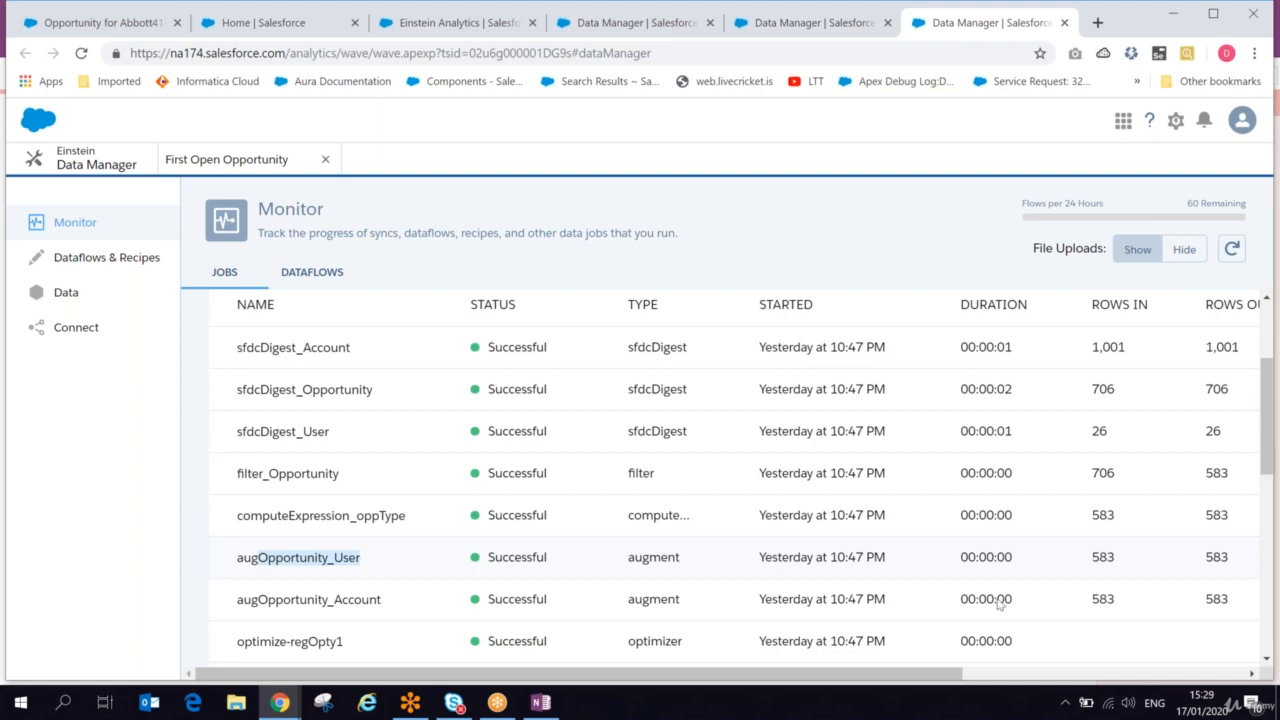
pyautogui.doubleClick(1102, 557)
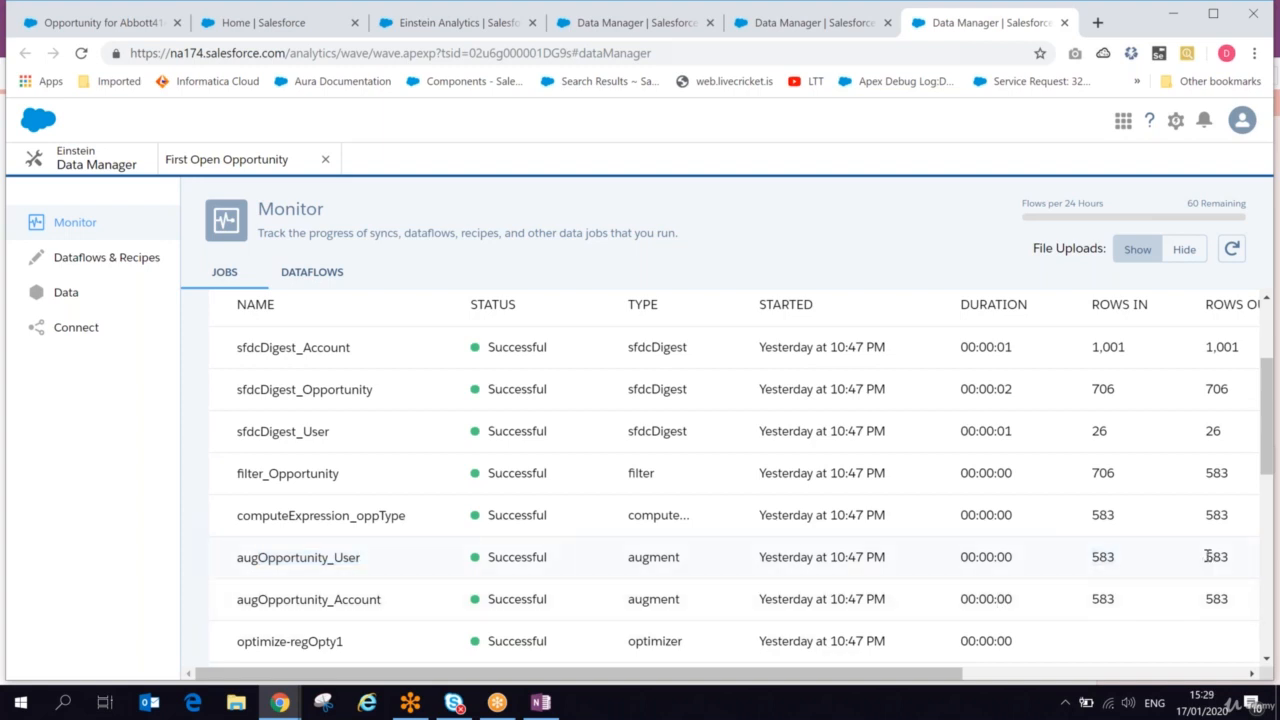
pyautogui.doubleClick(1216, 557)
pyautogui.doubleClick(338, 600)
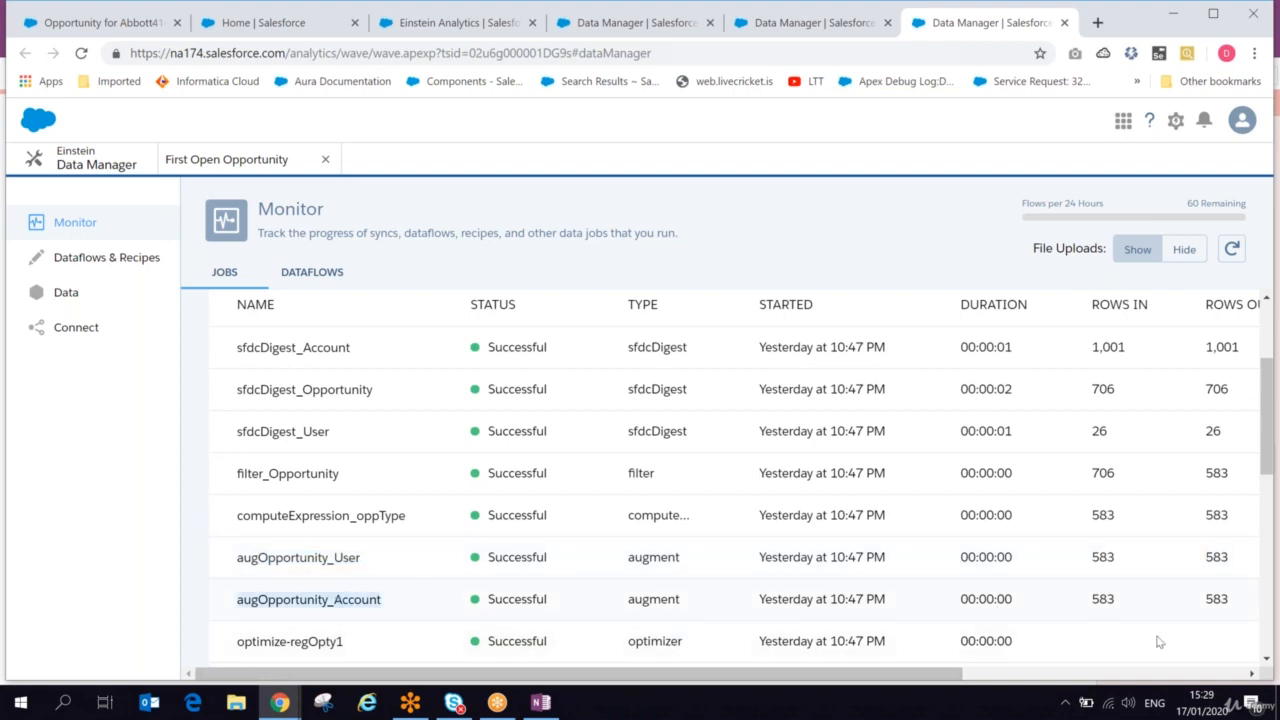
pyautogui.doubleClick(1102, 598)
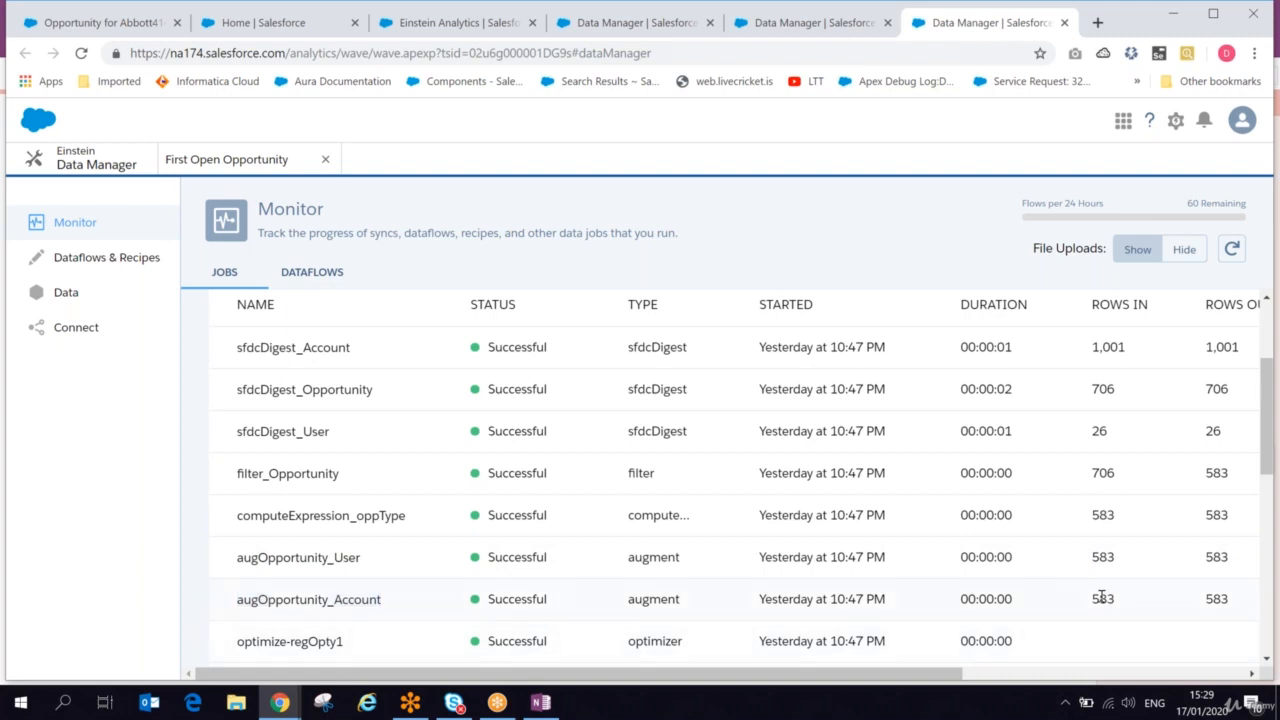
pyautogui.doubleClick(1216, 599)
# Review the optimize-regOpty1 and regOpty1 entries at the end of the run's node list.
pyautogui.scroll(-2, 1250, 498)
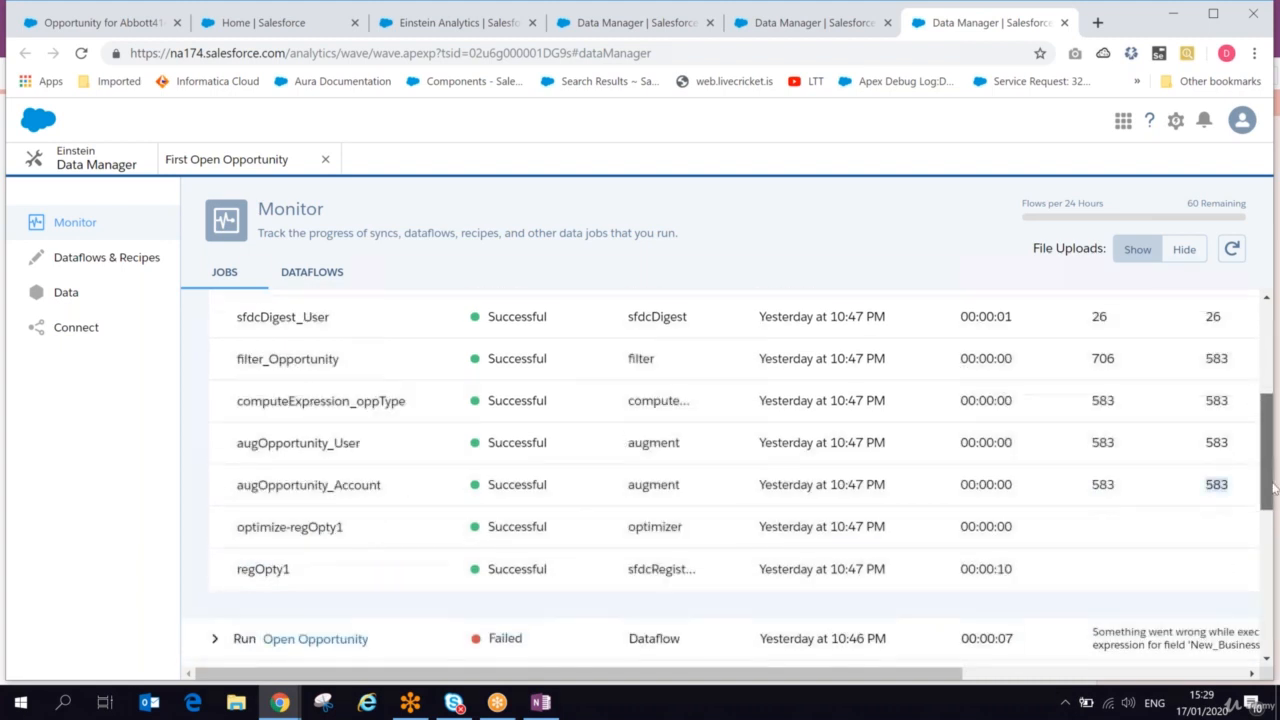
pyautogui.scroll(3, 1235, 440)
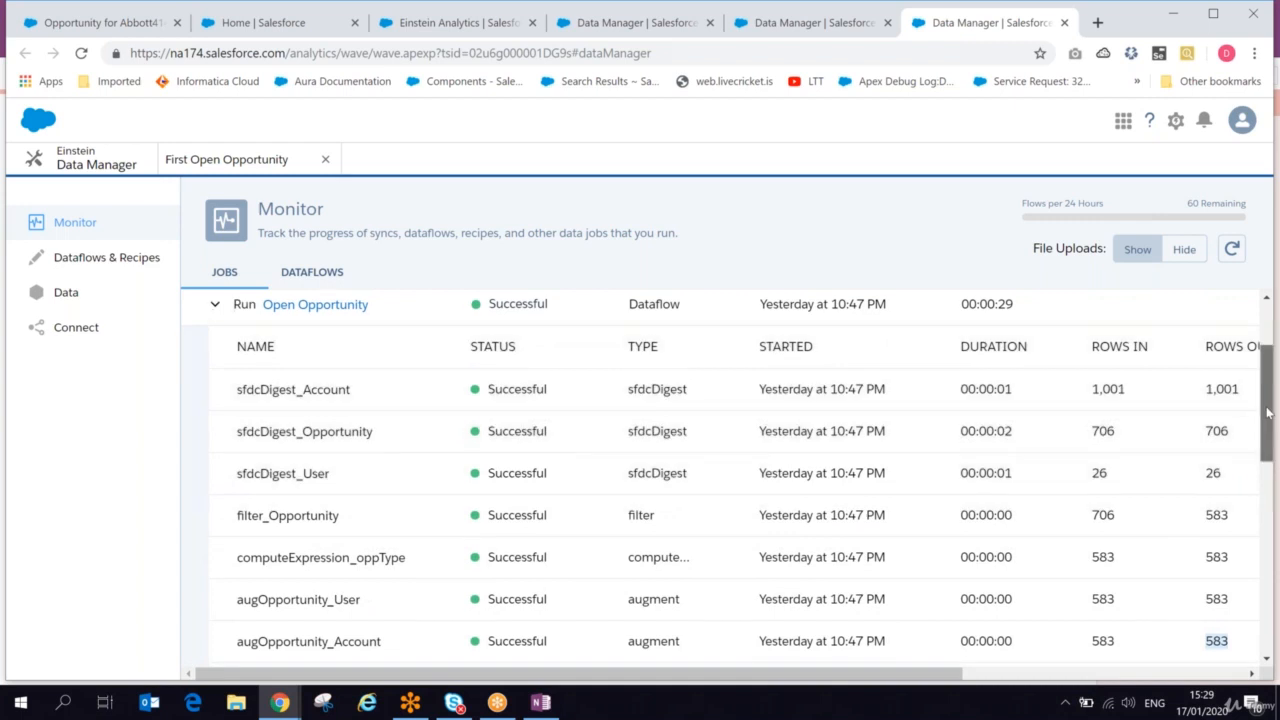
pyautogui.scroll(-2, 1274, 458)
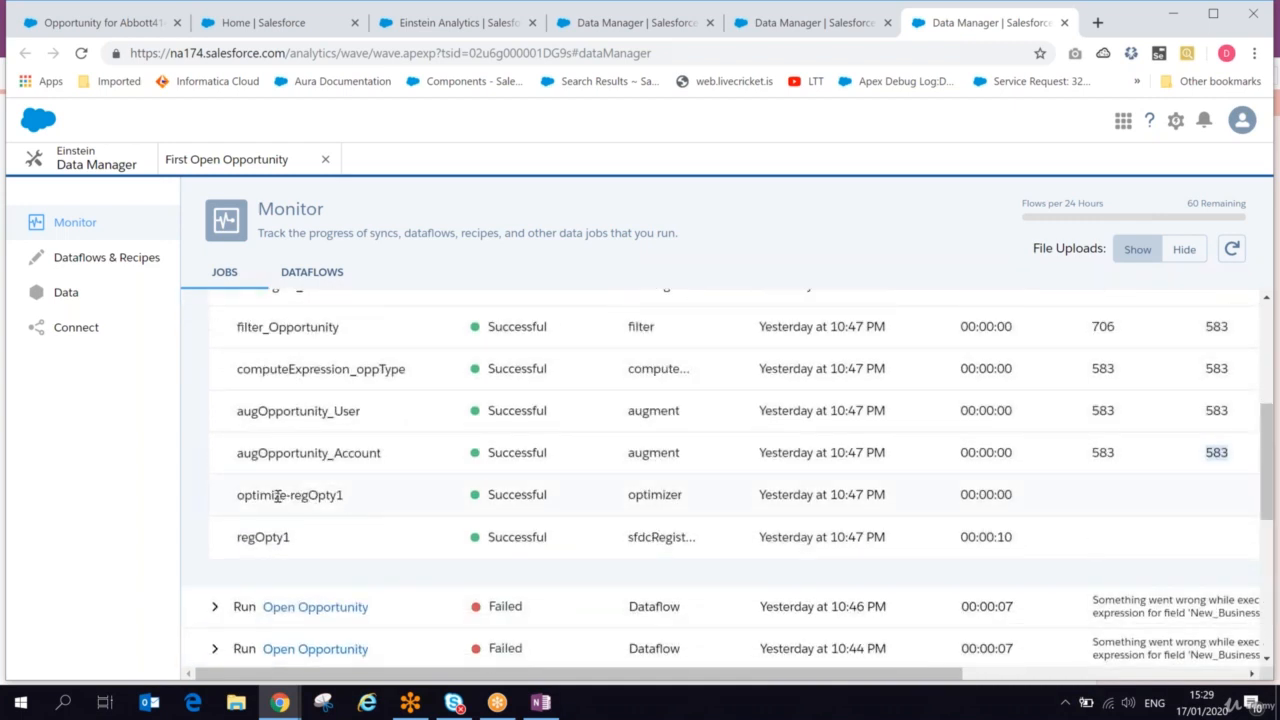
pyautogui.moveTo(252, 496); pyautogui.dragTo(340, 496)
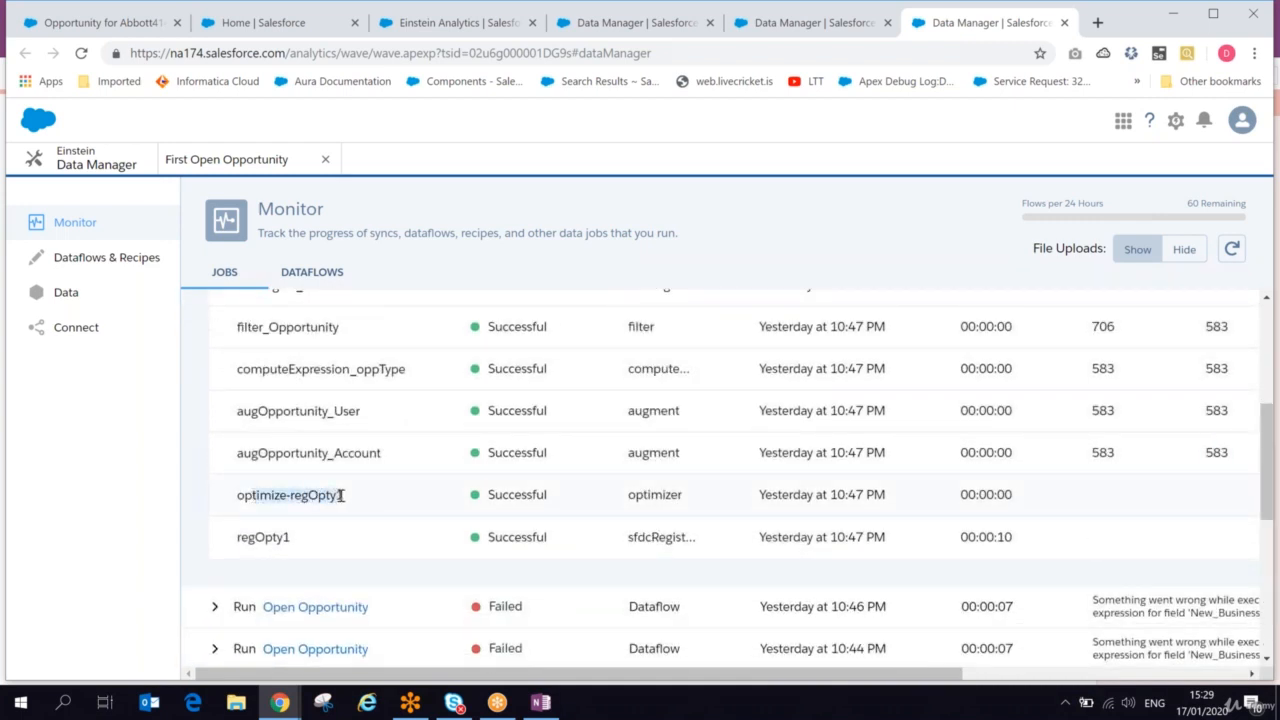
pyautogui.moveTo(249, 537); pyautogui.dragTo(291, 538)
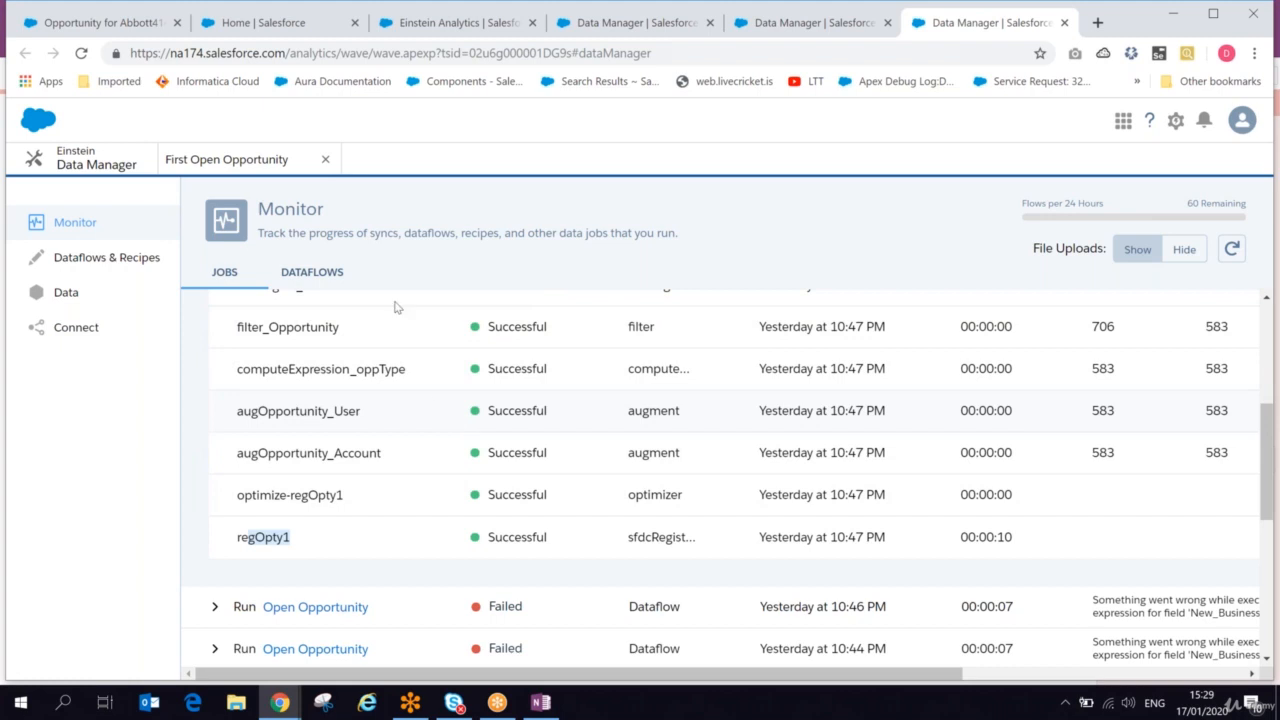
# Open the First Open Opportunity dataflow from the dataflows list and download its JSON definition.
pyautogui.click(87, 260)
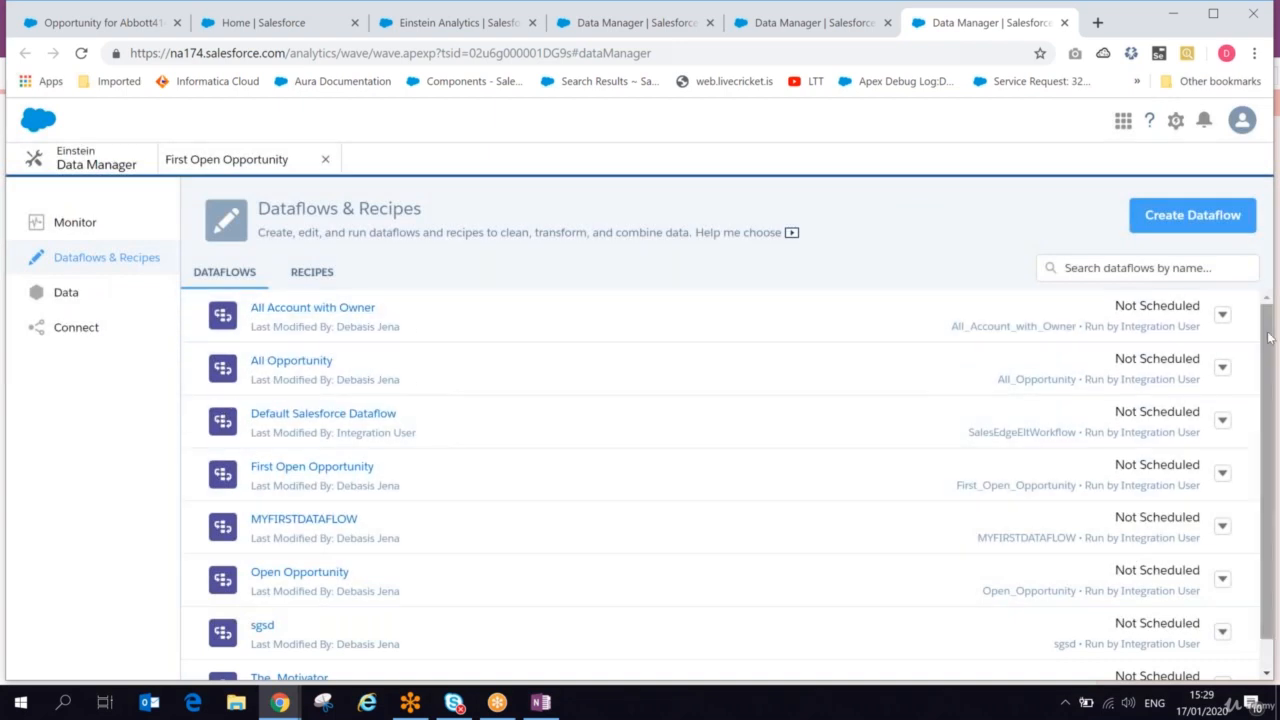
pyautogui.moveTo(1268, 340); pyautogui.dragTo(1268, 364)
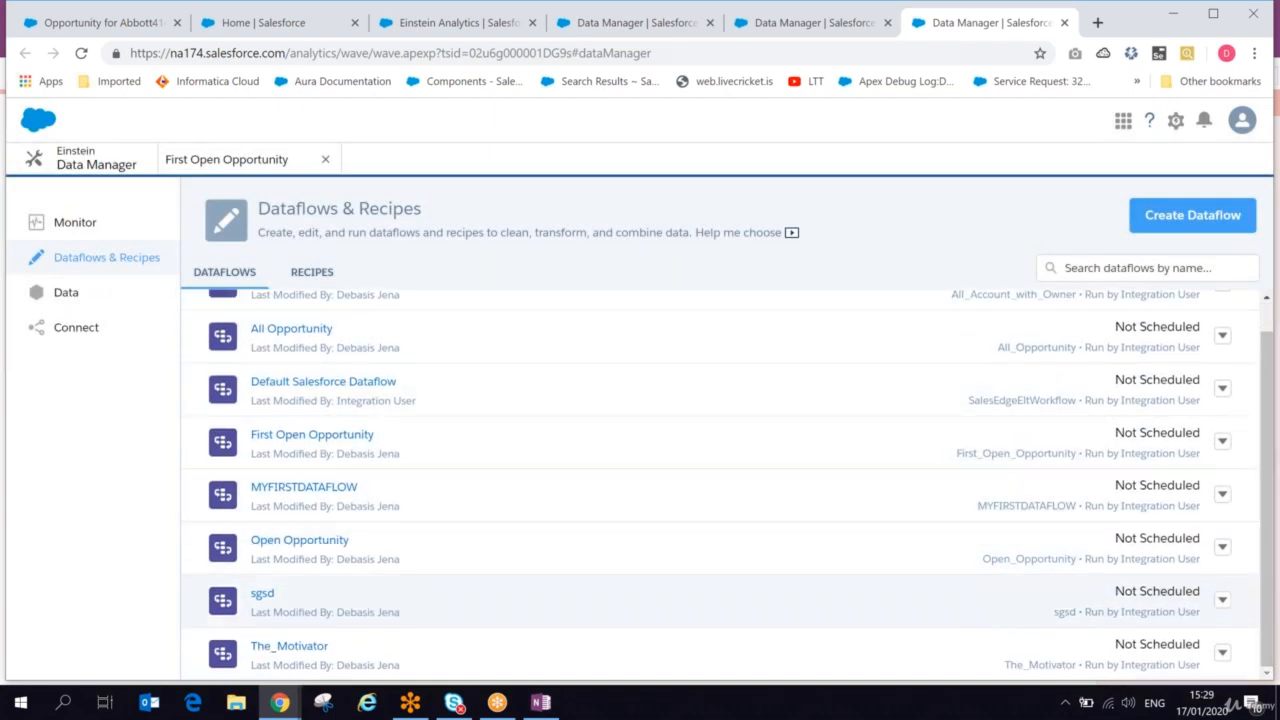
pyautogui.click(278, 436)
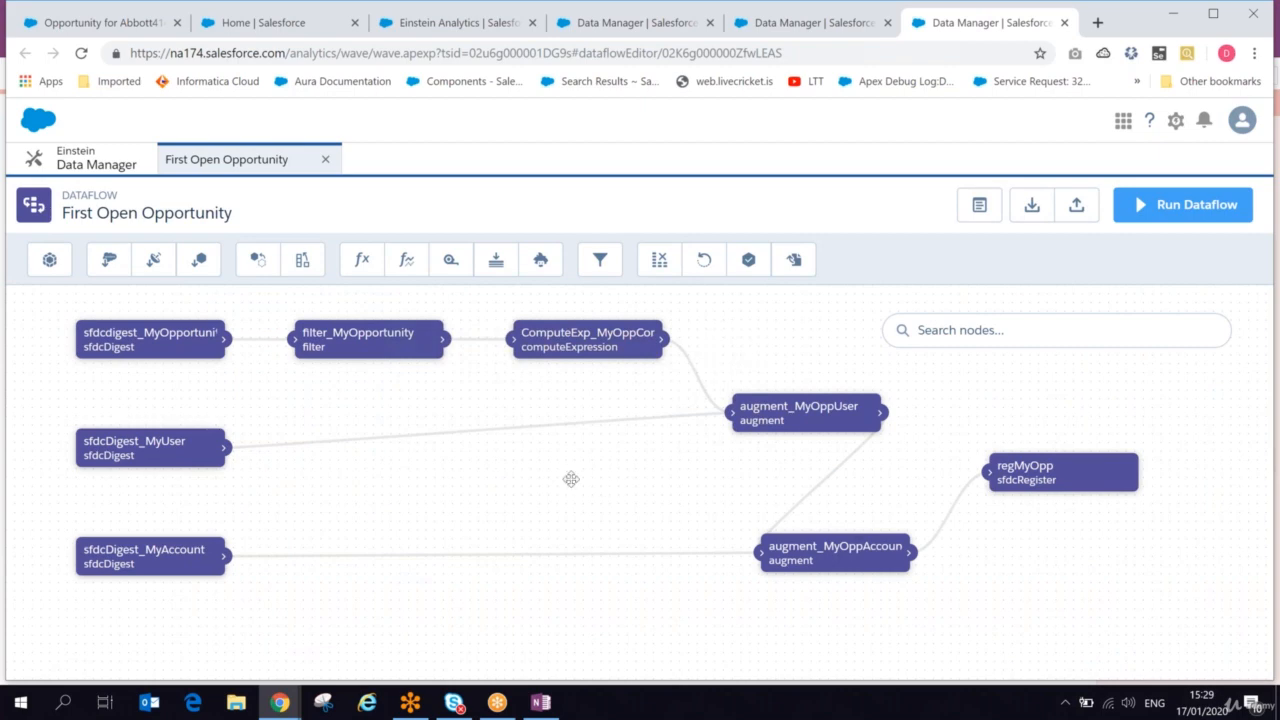
pyautogui.click(1030, 207)
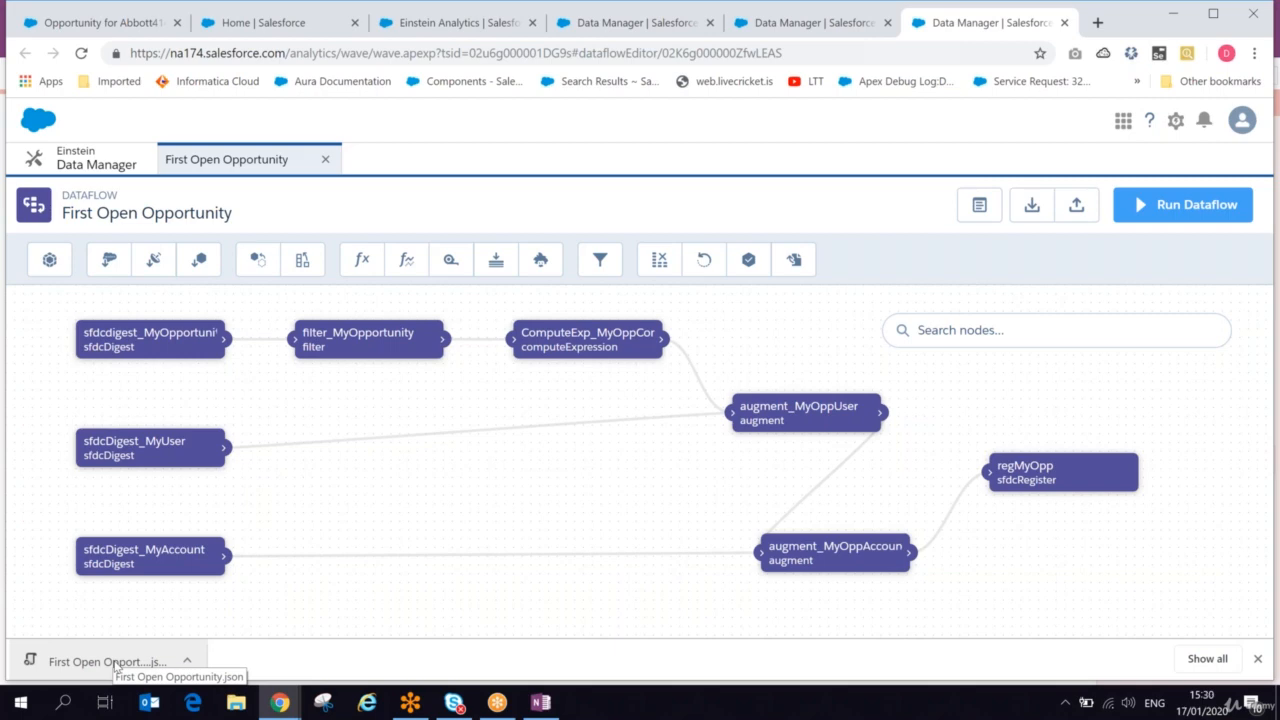
# Show the downloaded First Open Opportunity.json in its folder and open it for editing in Notepad++.
pyautogui.click(186, 660)
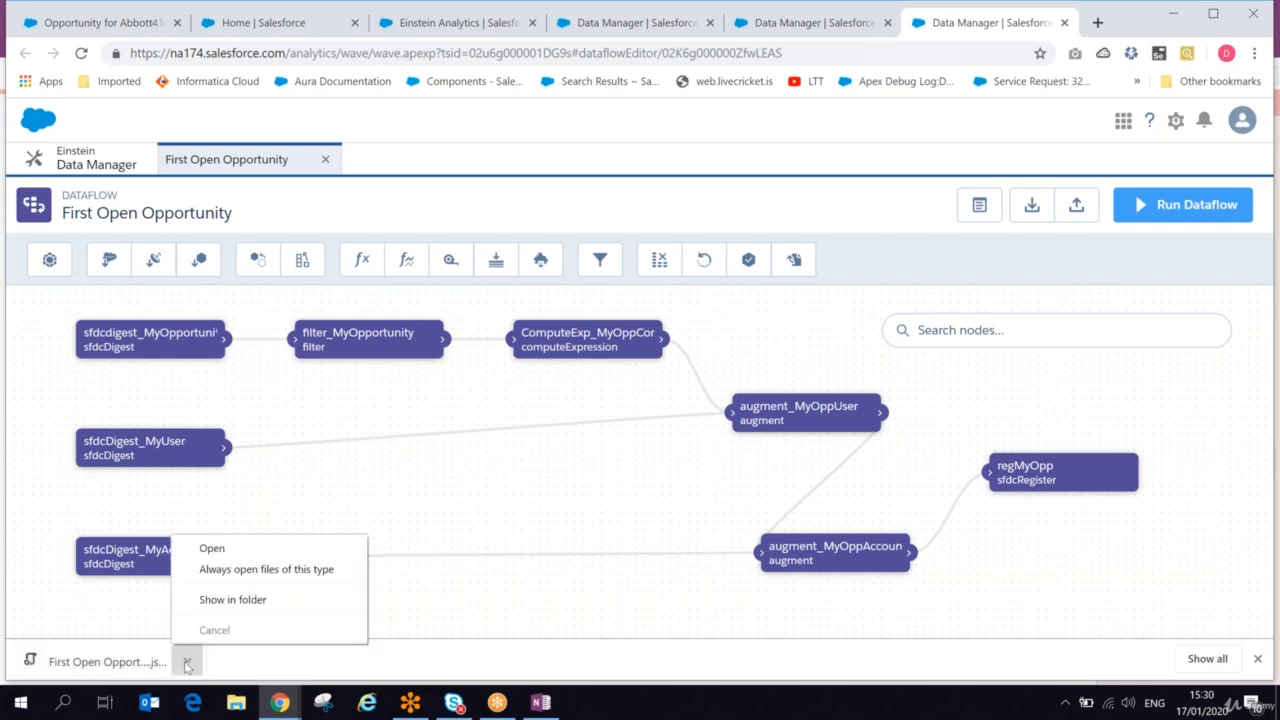
pyautogui.click(232, 600)
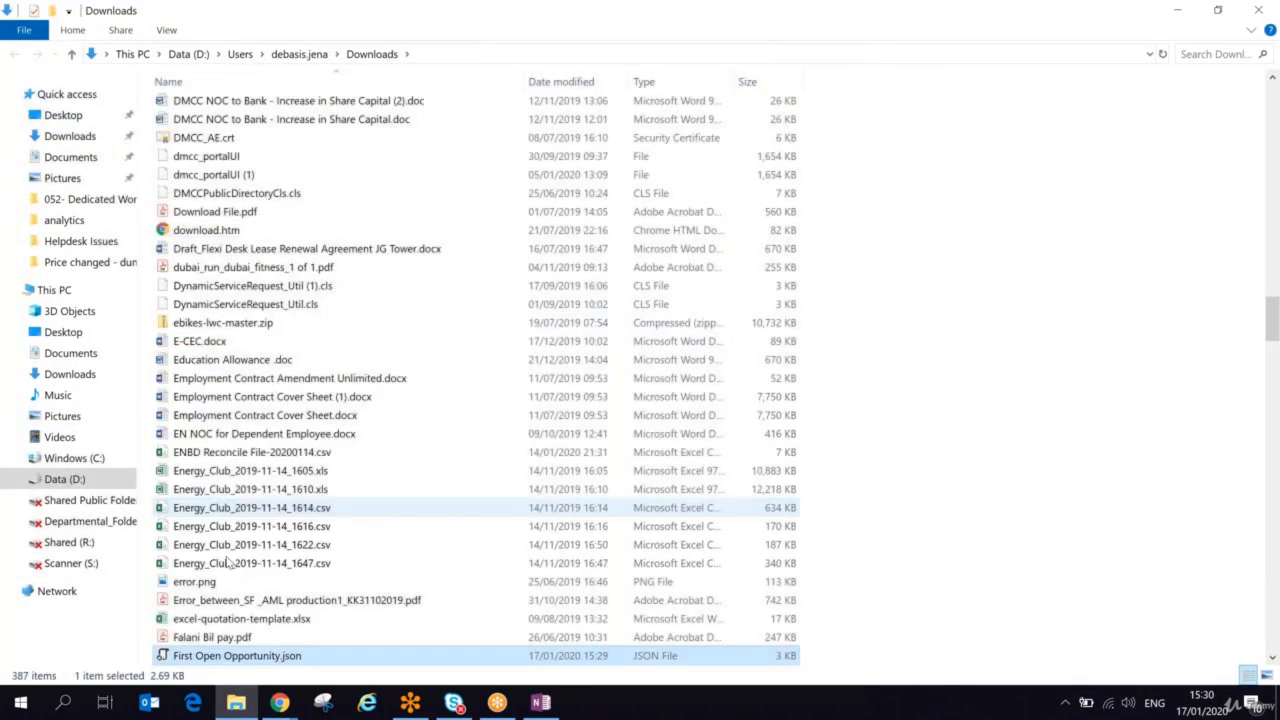
pyautogui.rightClick(240, 658)
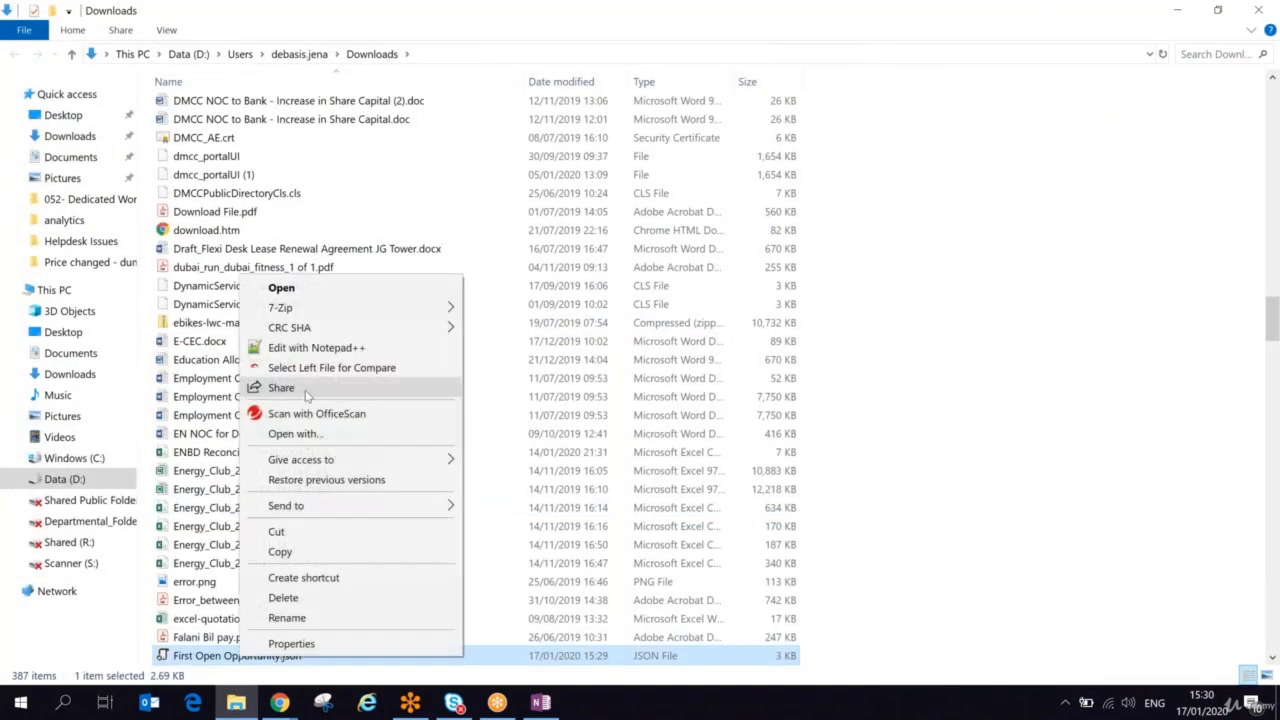
pyautogui.click(350, 346)
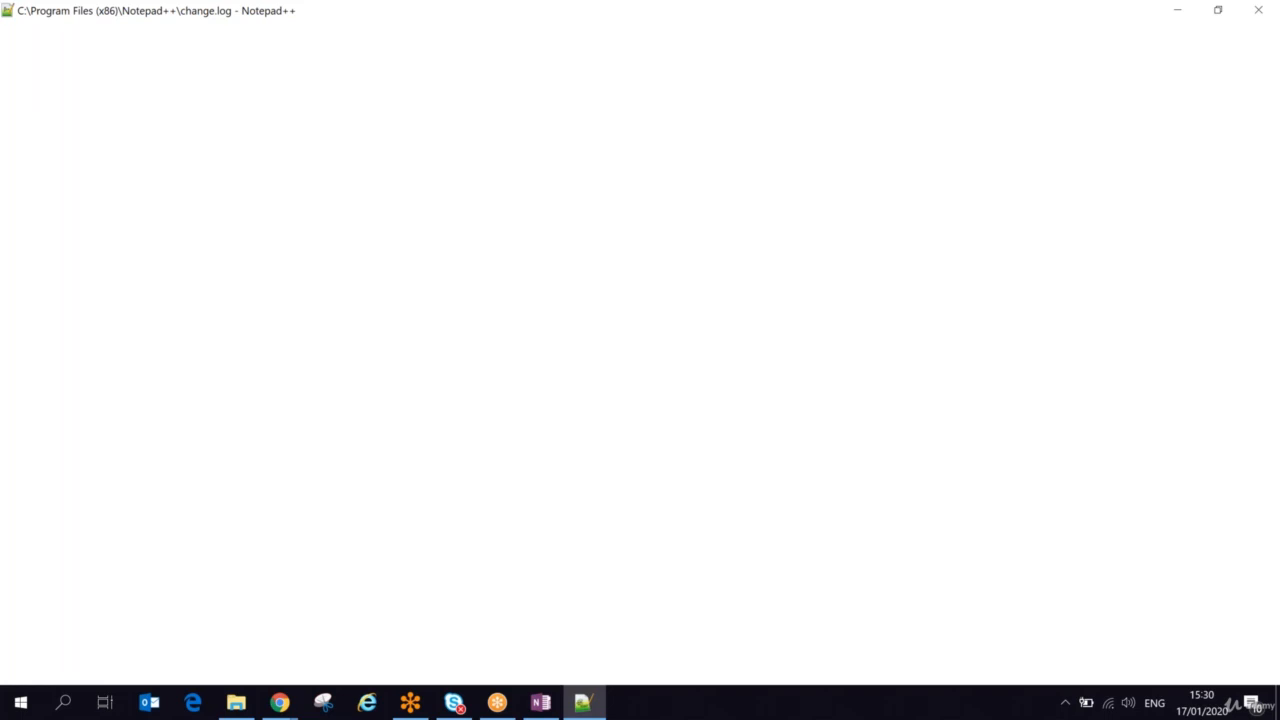
# Return to the dataflow editor in Chrome to check its JSON upload option, and switch back to Notepad++ to view the file.
pyautogui.hotkey('alt', 'Tab')
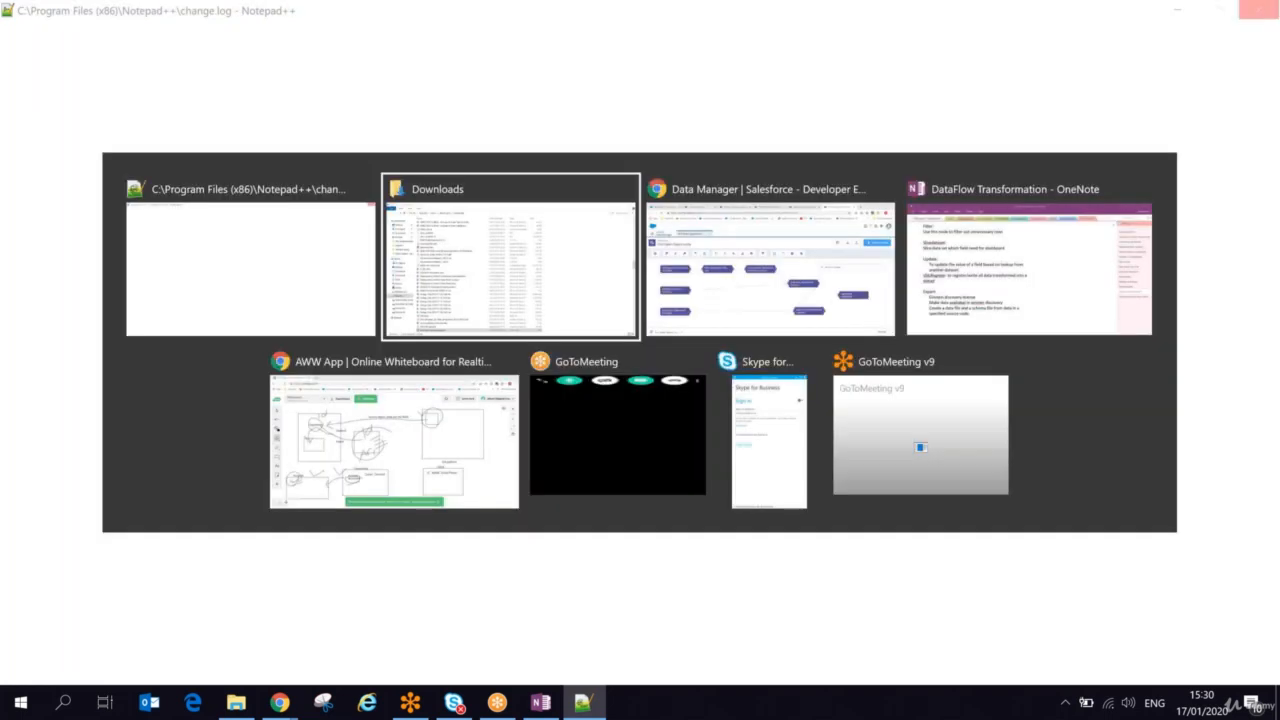
pyautogui.press('Tab')
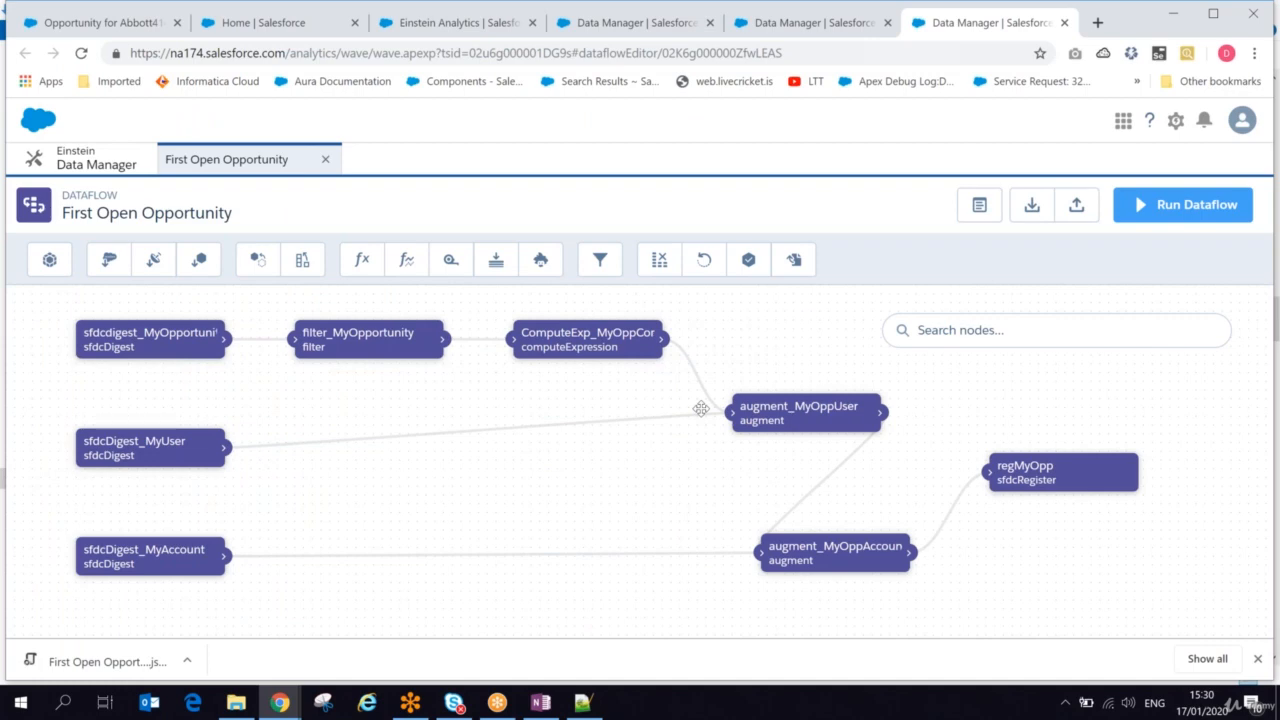
pyautogui.click(1074, 216)
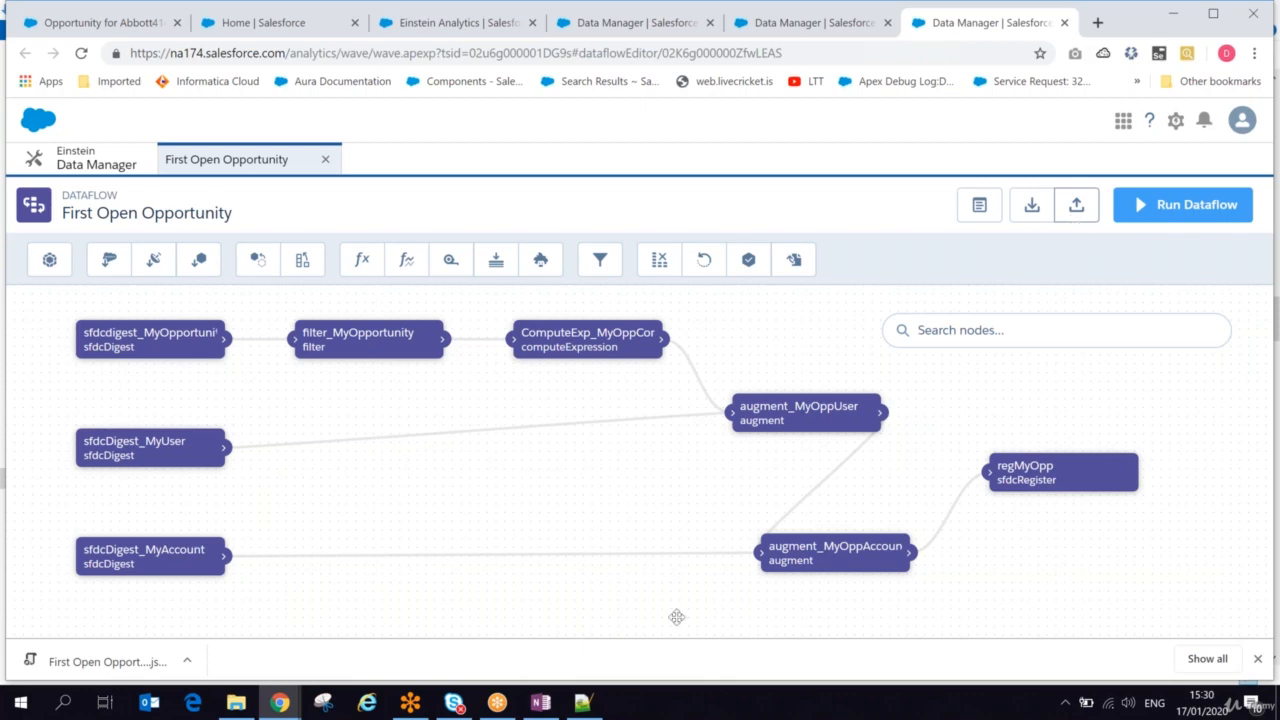
pyautogui.click(584, 704)
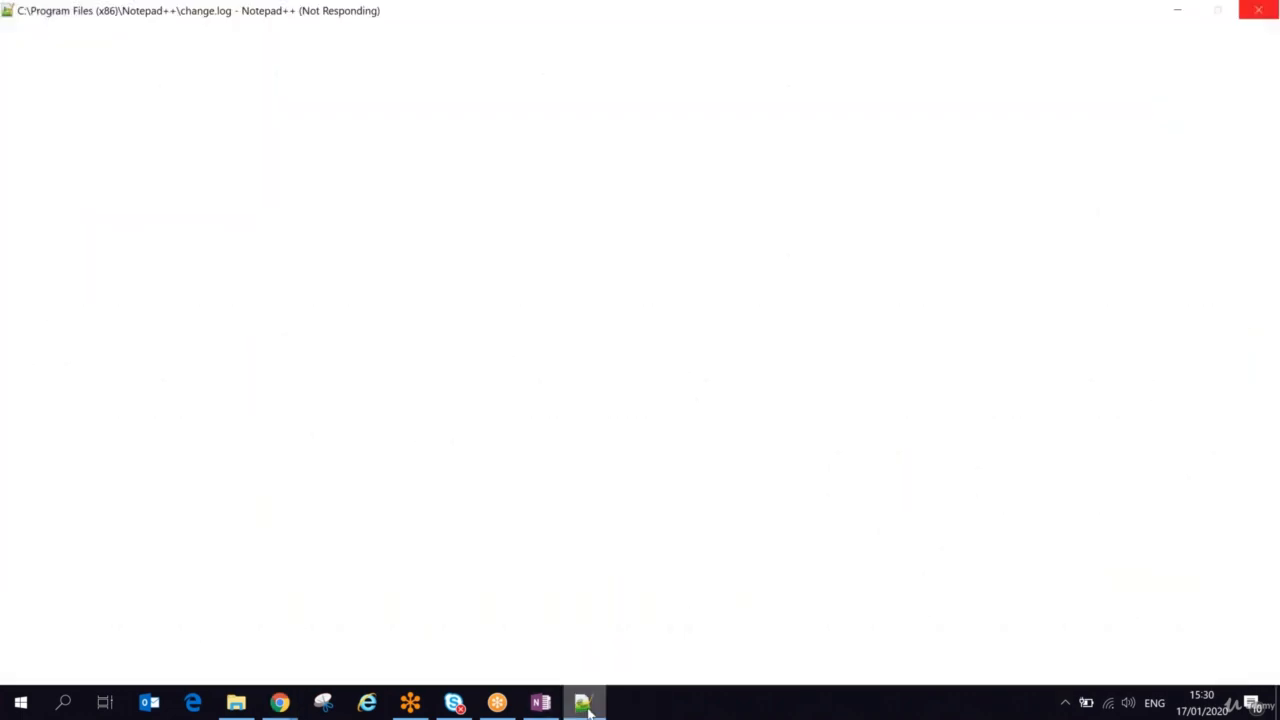
pyautogui.hotkey('alt', 'Tab')
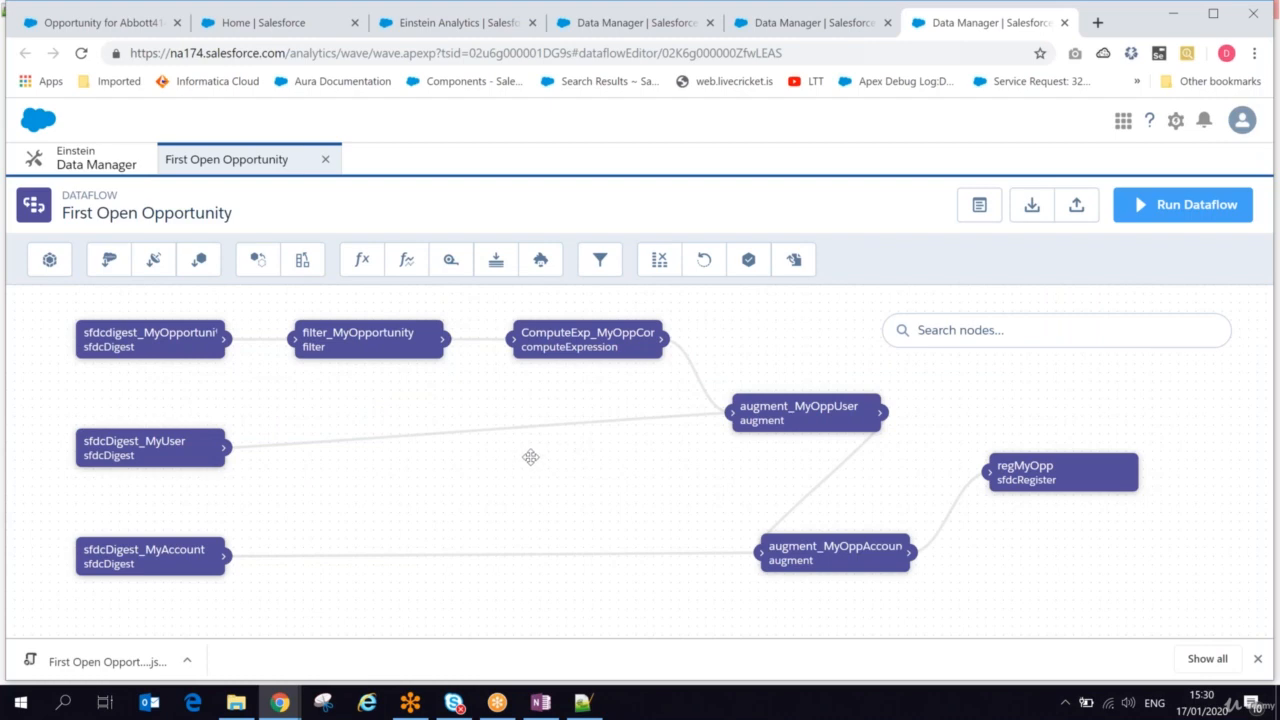
pyautogui.click(126, 662)
pyautogui.click(585, 704)
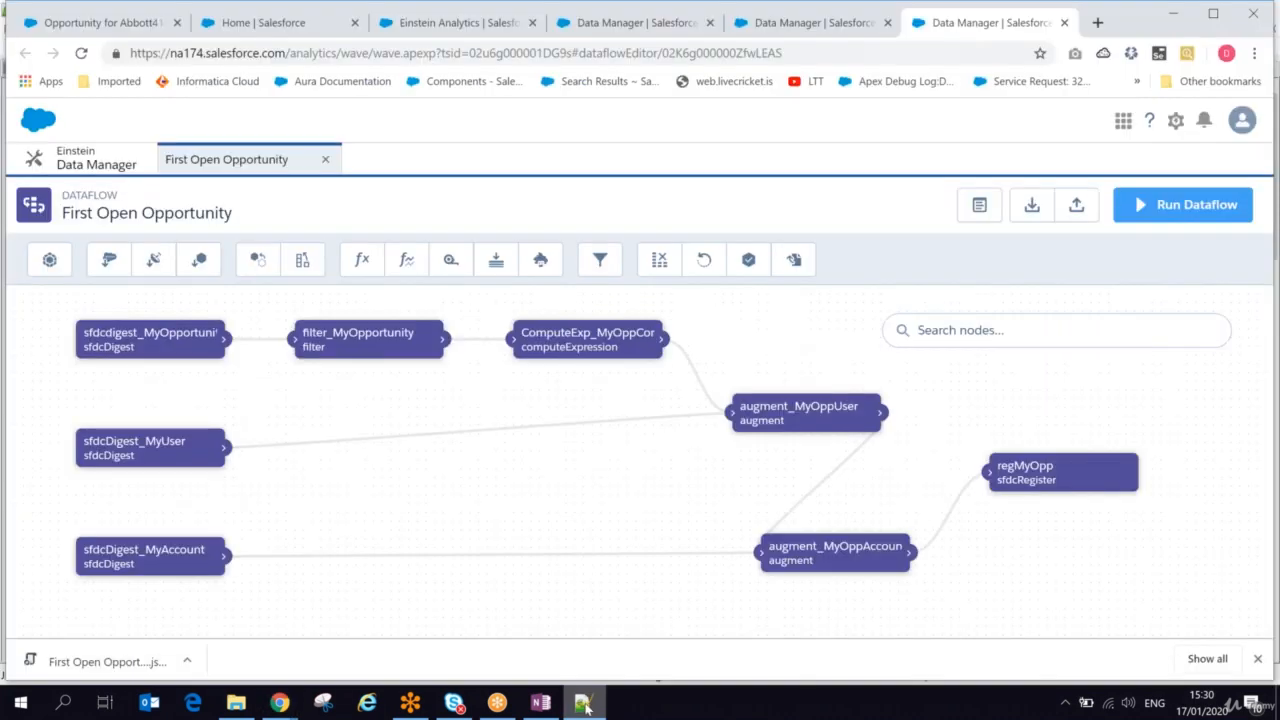
# Switch to Notepad++ and fold the three digest nodes and the filter_MyOpportunity node of First Open Opportunity.json.
pyautogui.click(583, 713)
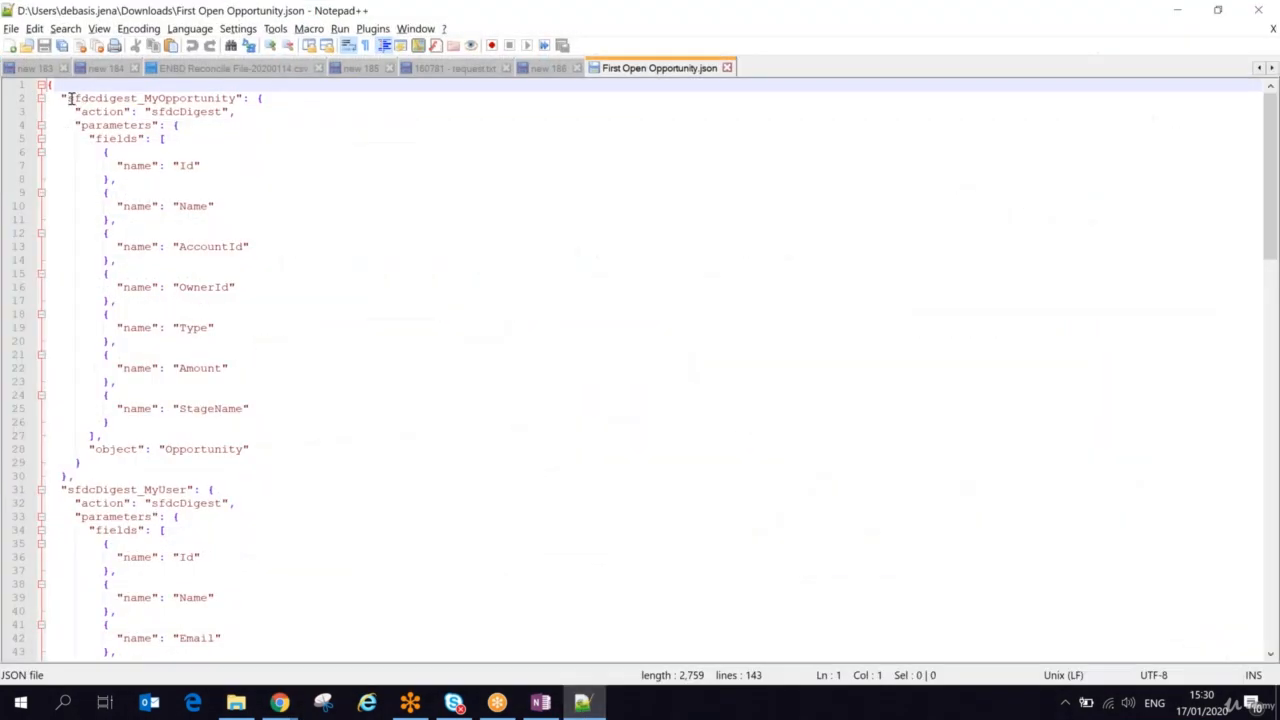
pyautogui.moveTo(67, 98); pyautogui.dragTo(198, 100)
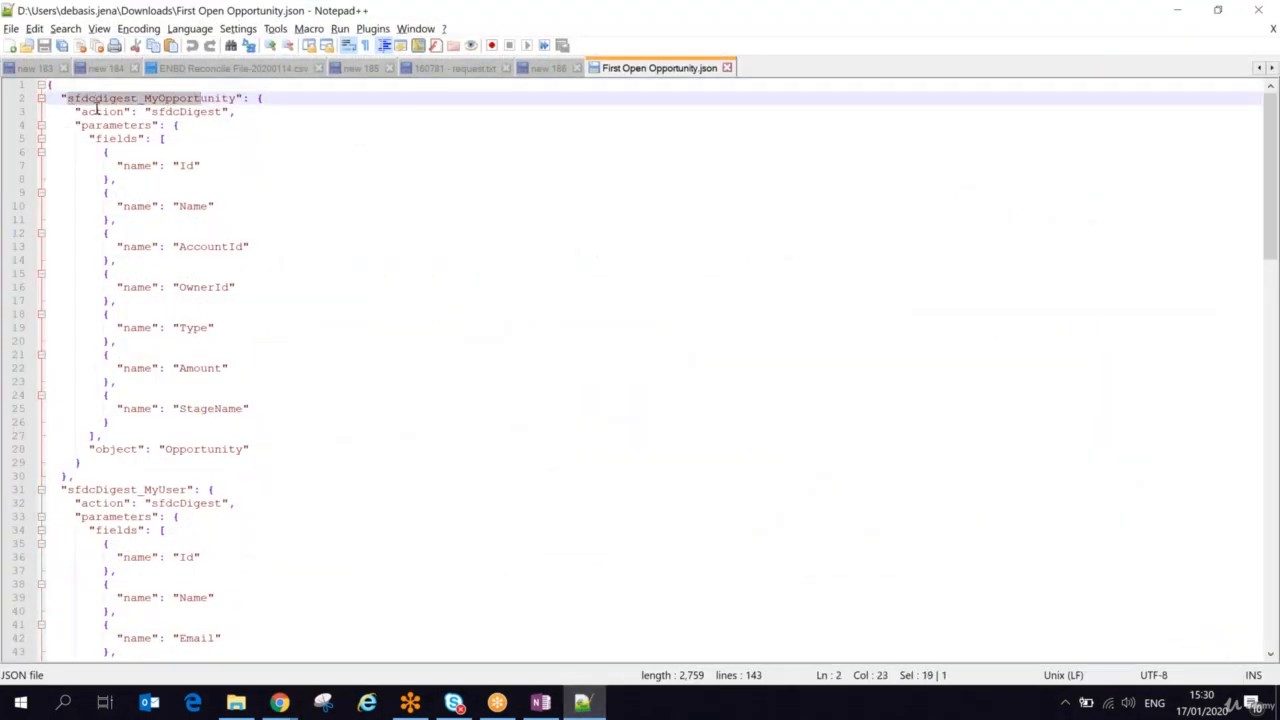
pyautogui.click(41, 98)
pyautogui.click(41, 111)
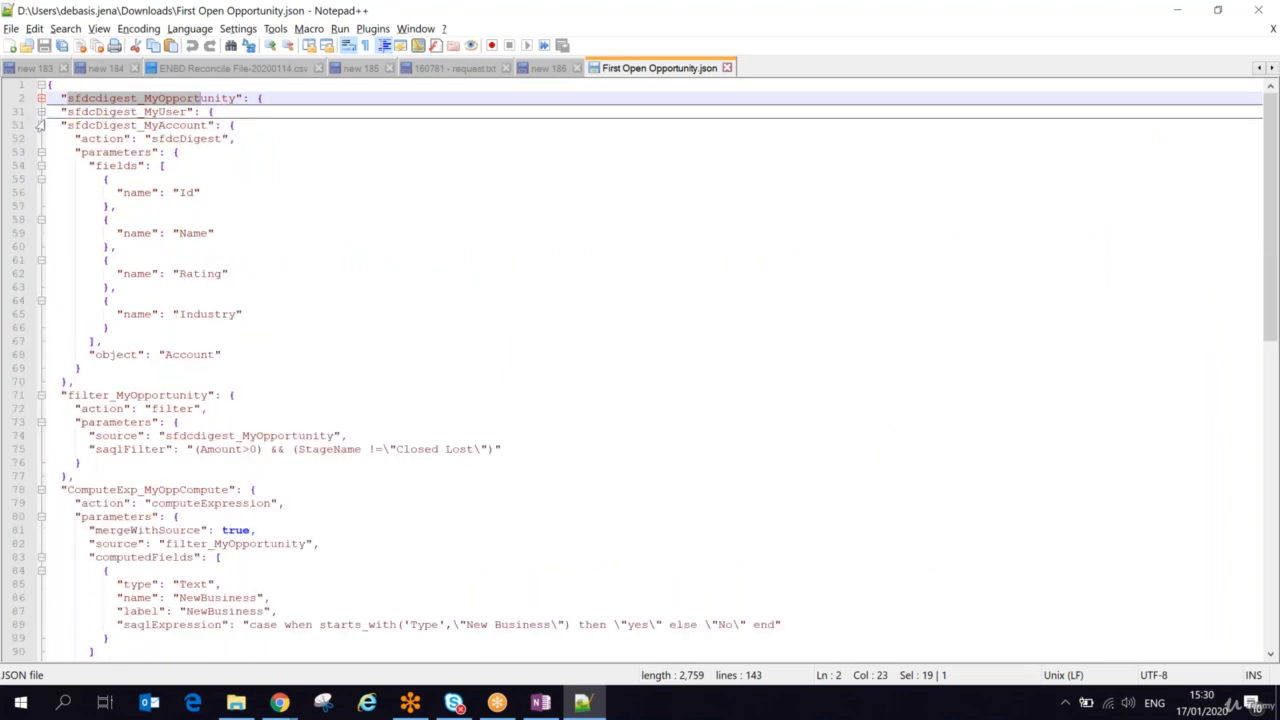
pyautogui.click(41, 125)
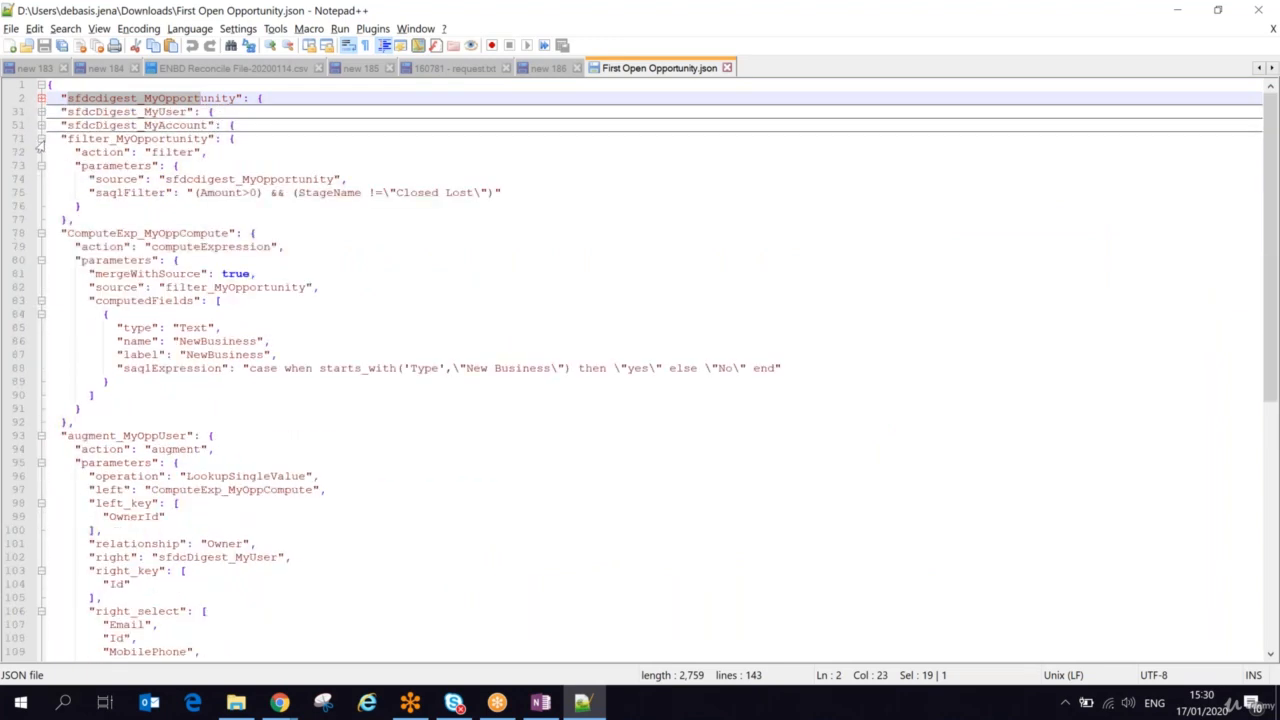
pyautogui.click(41, 138)
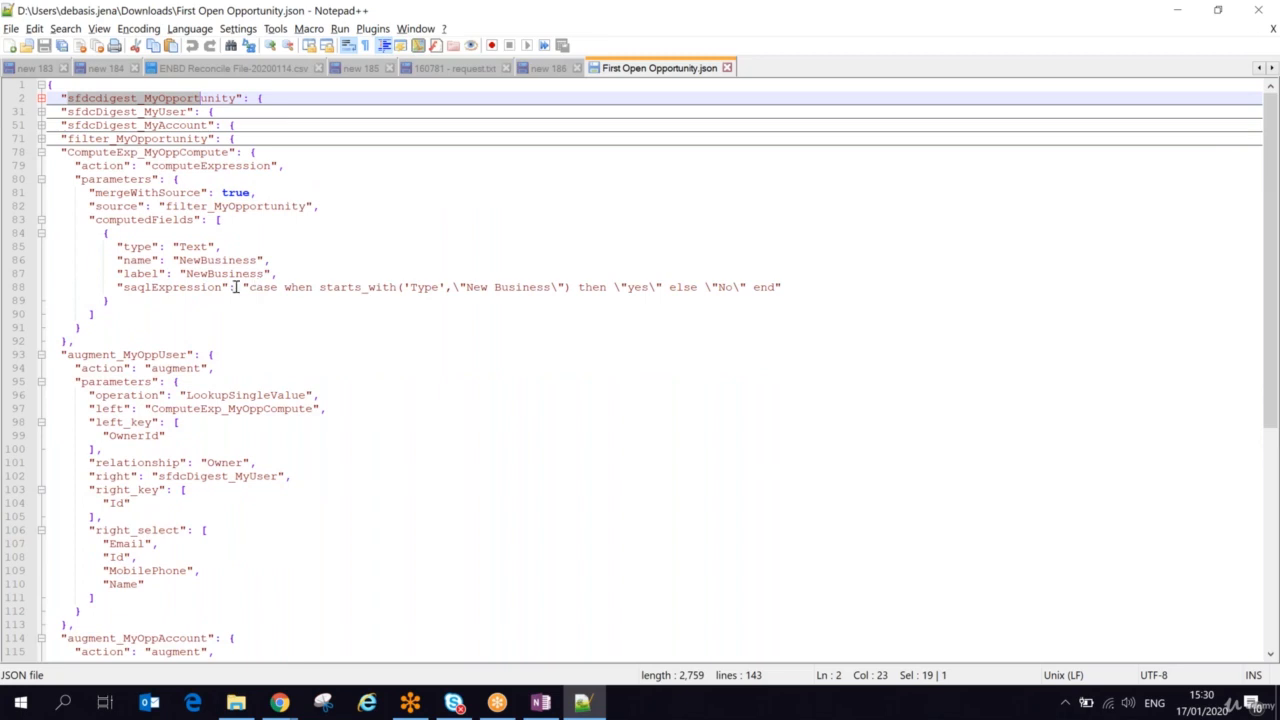
# Examine the saqlExpression of ComputeExp_MyOppCompute, and fold the compute, augment and regMyOpp nodes.
pyautogui.doubleClick(180, 287)
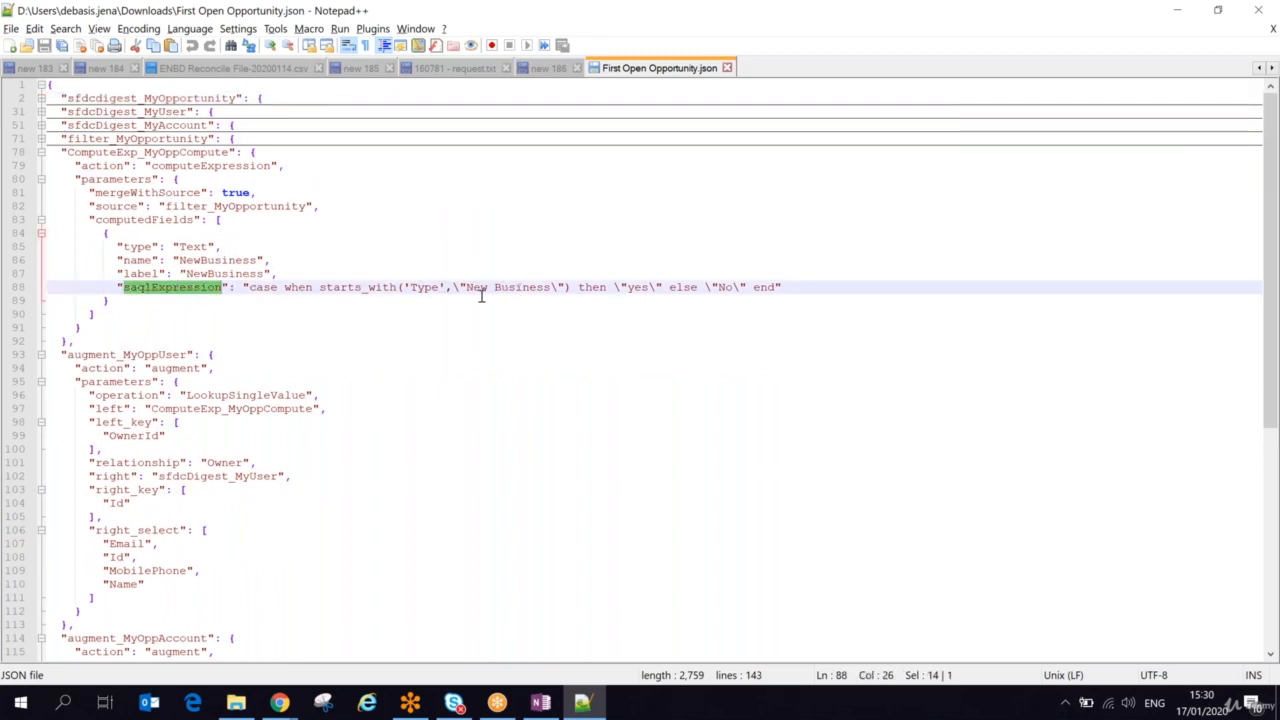
pyautogui.click(41, 152)
pyautogui.click(41, 165)
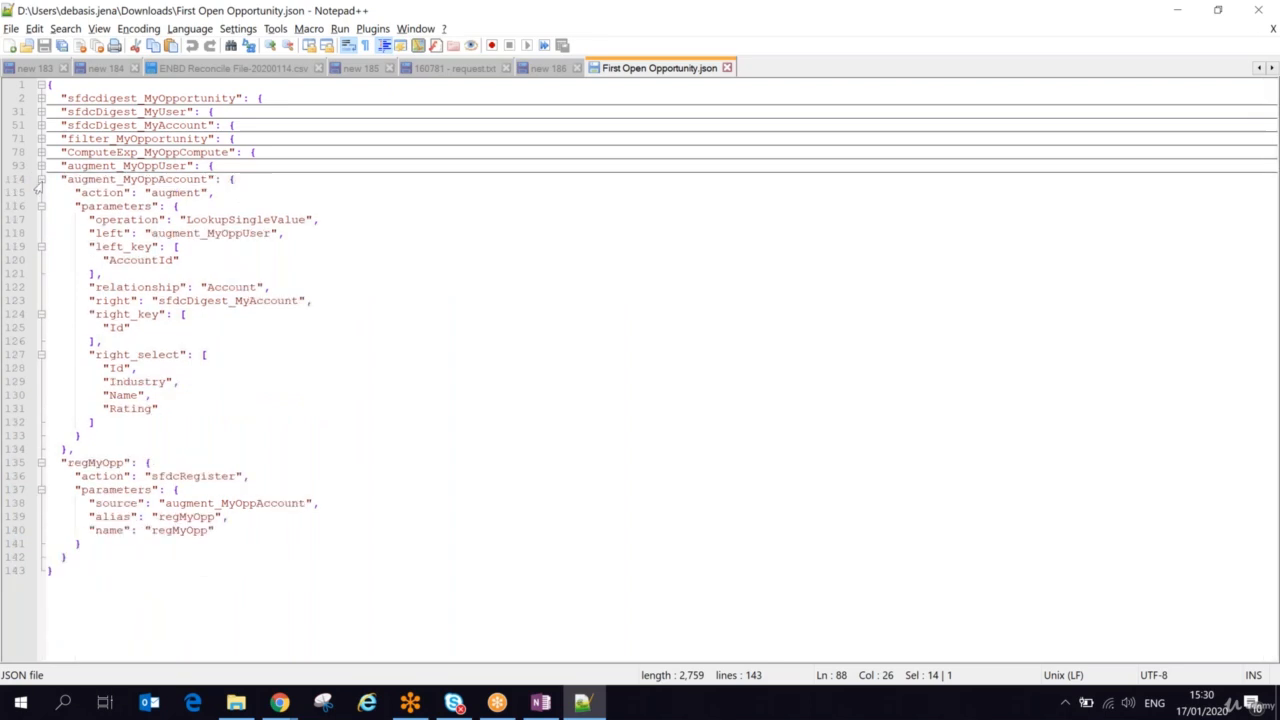
pyautogui.click(41, 179)
pyautogui.click(41, 192)
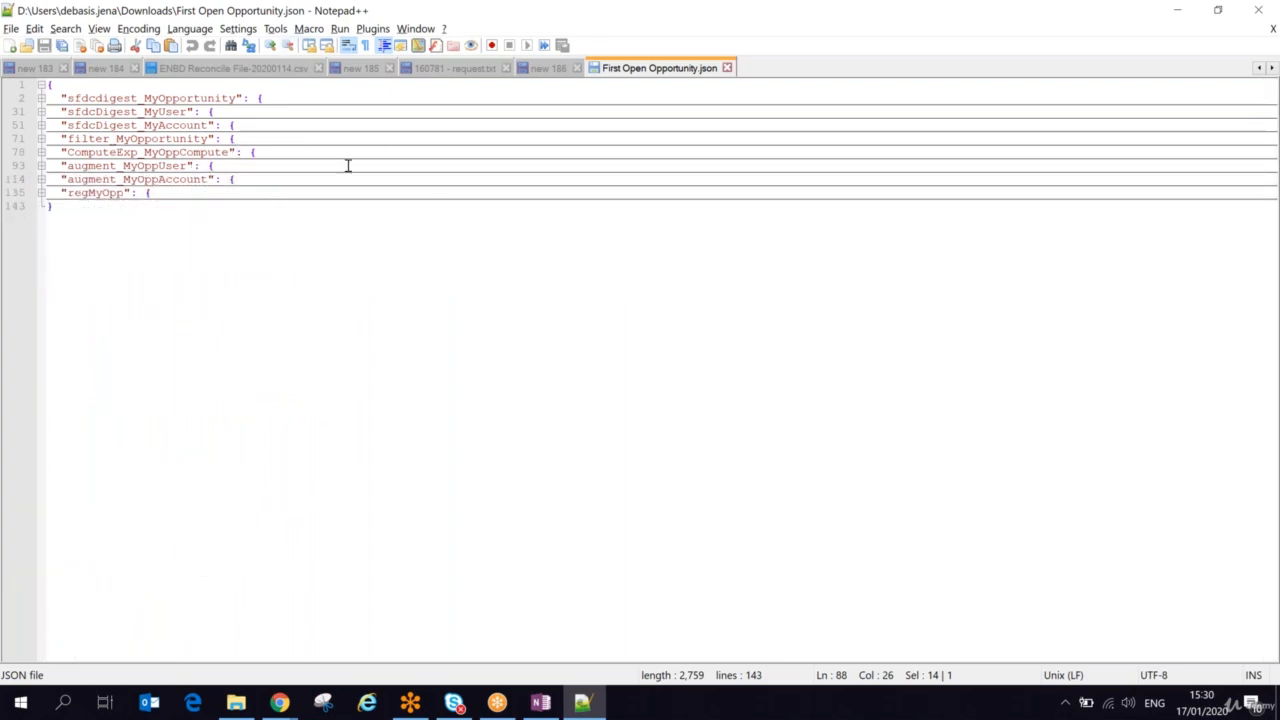
# Switch to the dataflow editor in Chrome, start a dataflow JSON upload past the unsaved-work warning, and browse to the Downloads folder.
pyautogui.hotkey('alt', 'Tab')
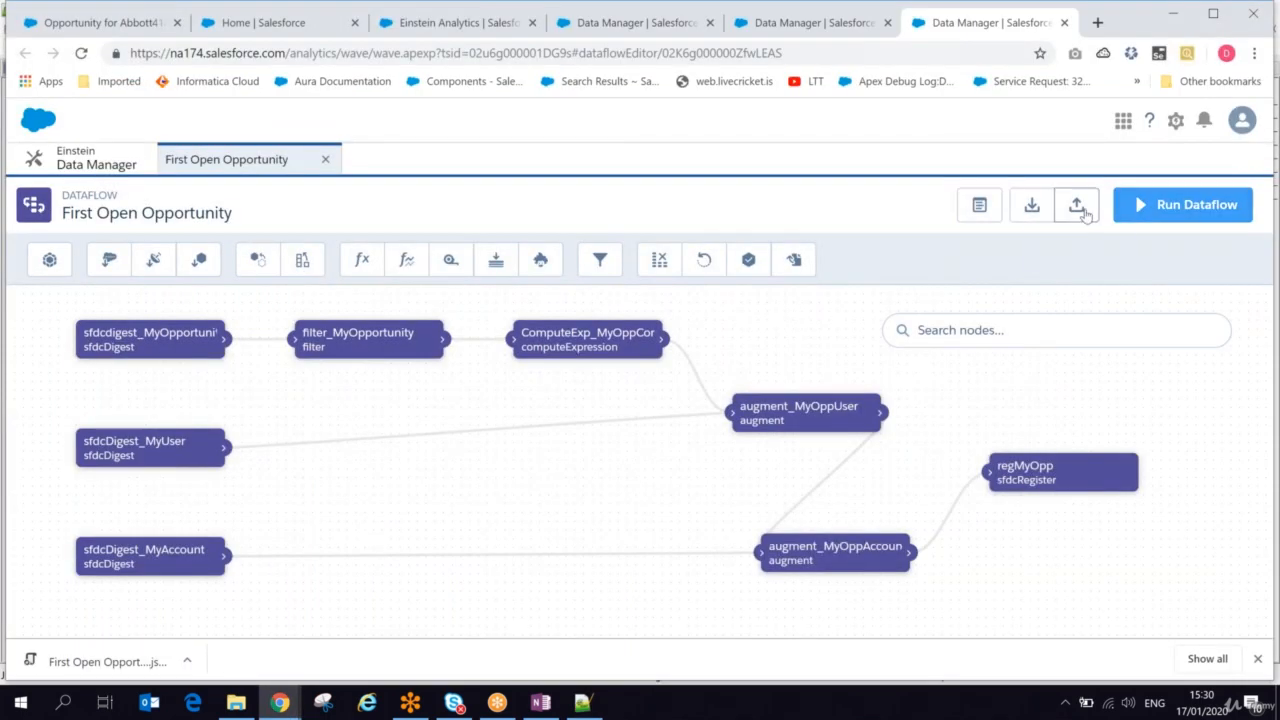
pyautogui.click(1077, 206)
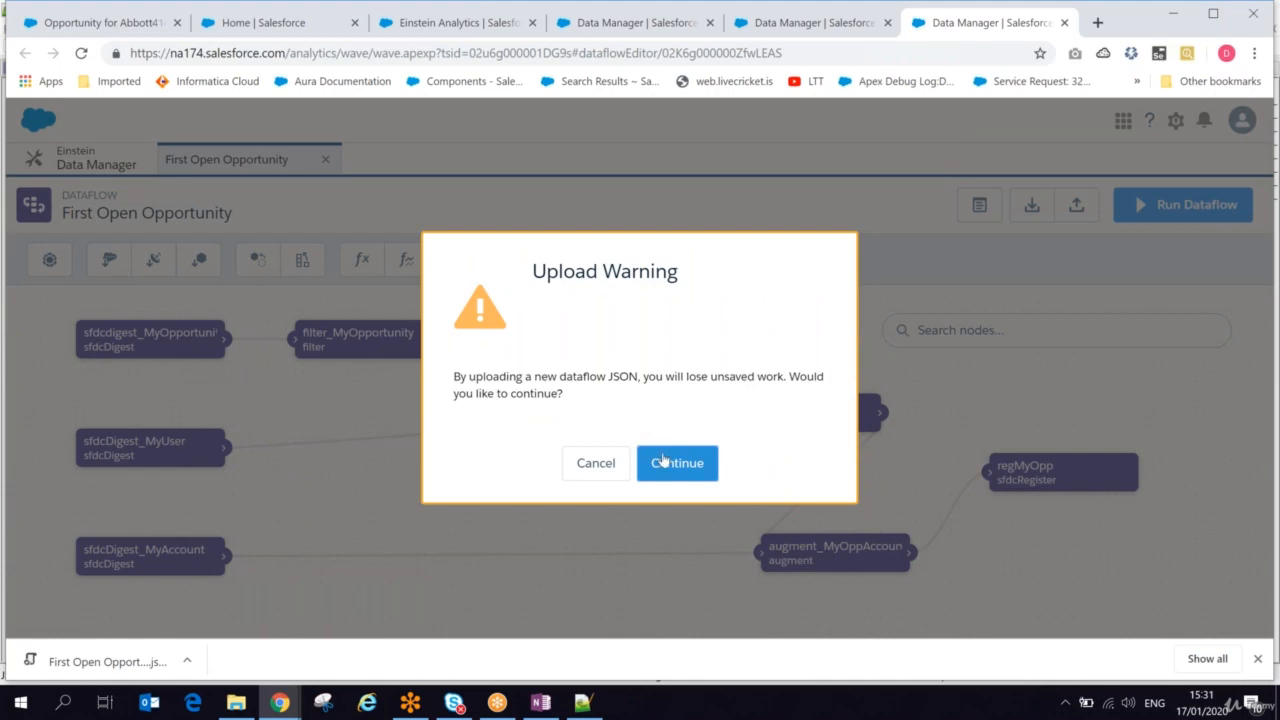
pyautogui.click(581, 467)
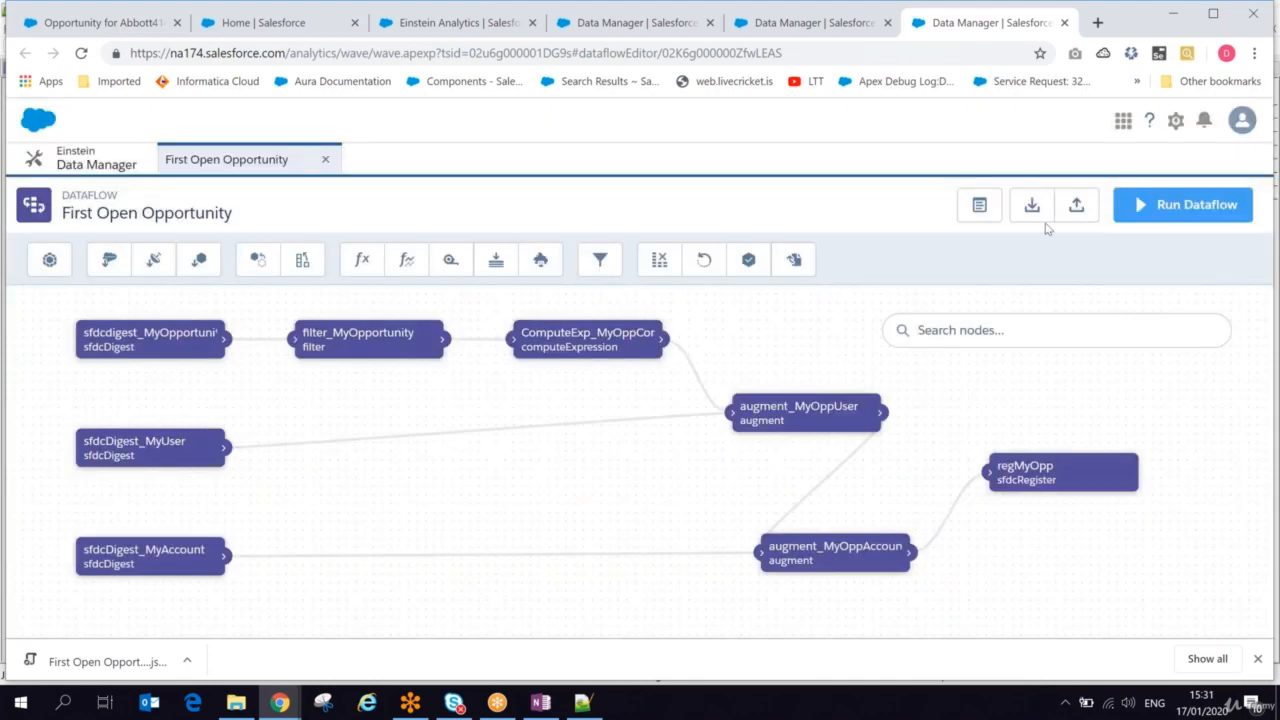
pyautogui.click(1077, 205)
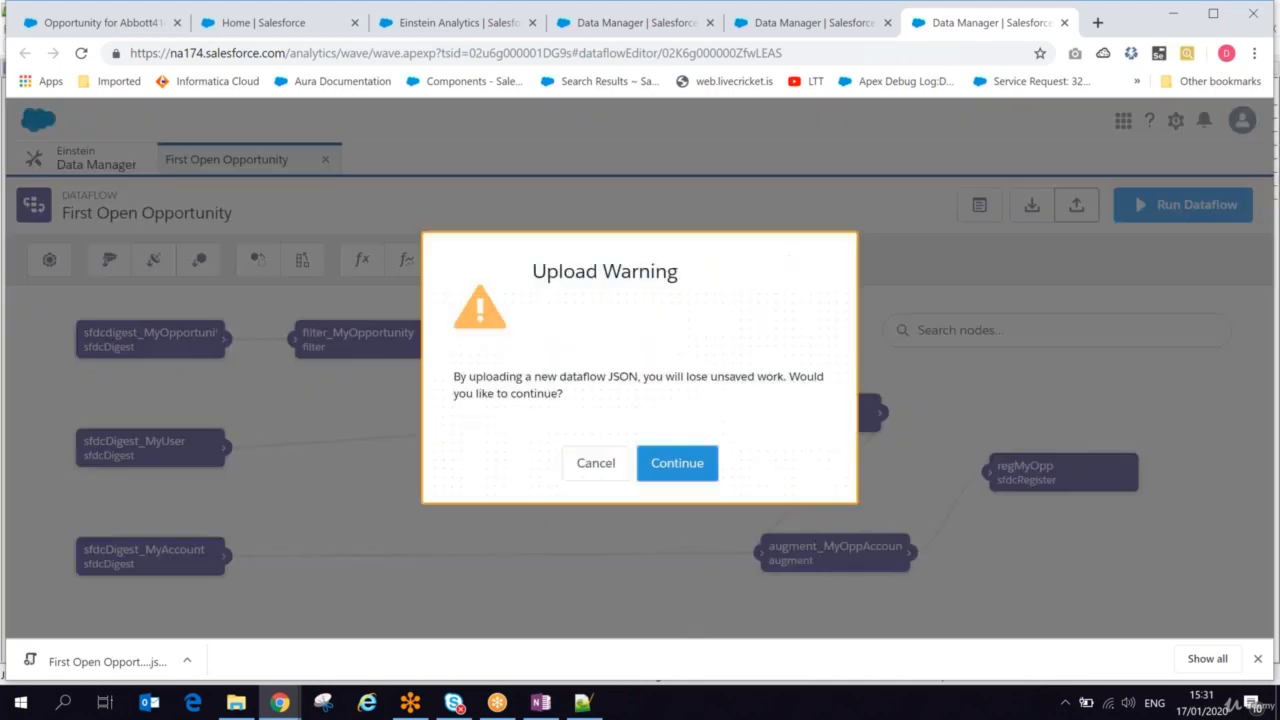
pyautogui.click(676, 463)
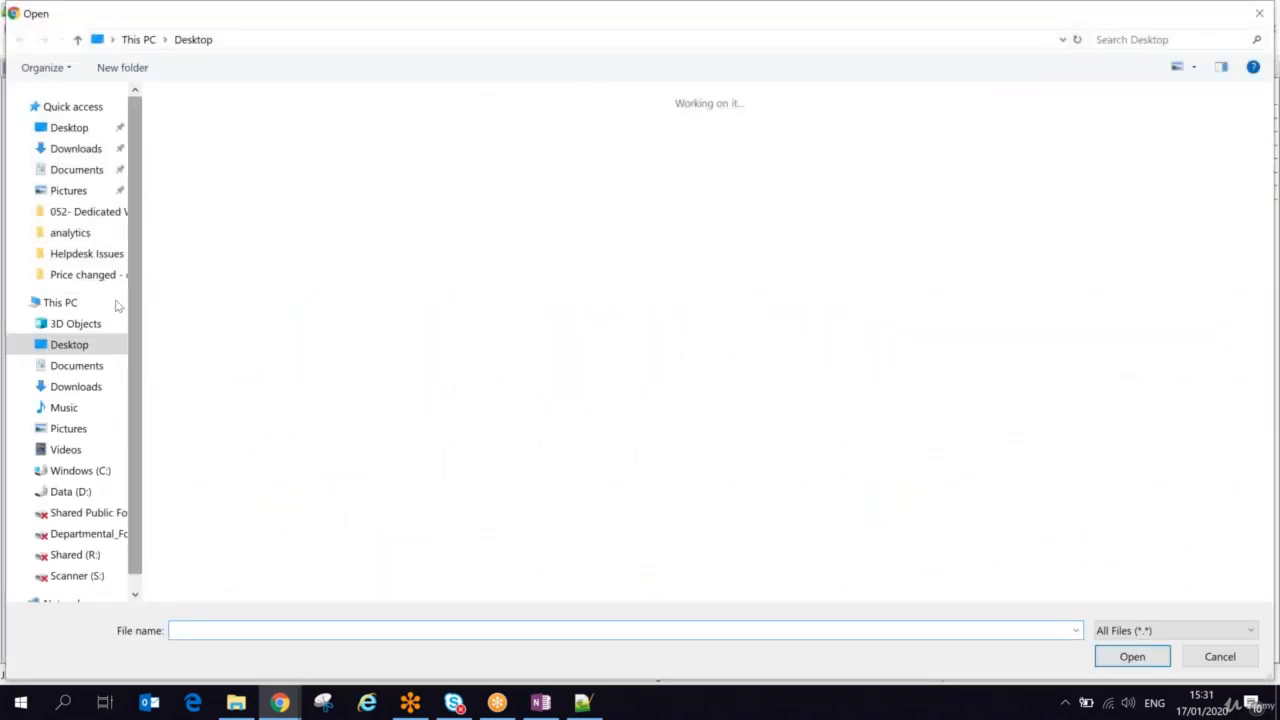
pyautogui.click(76, 386)
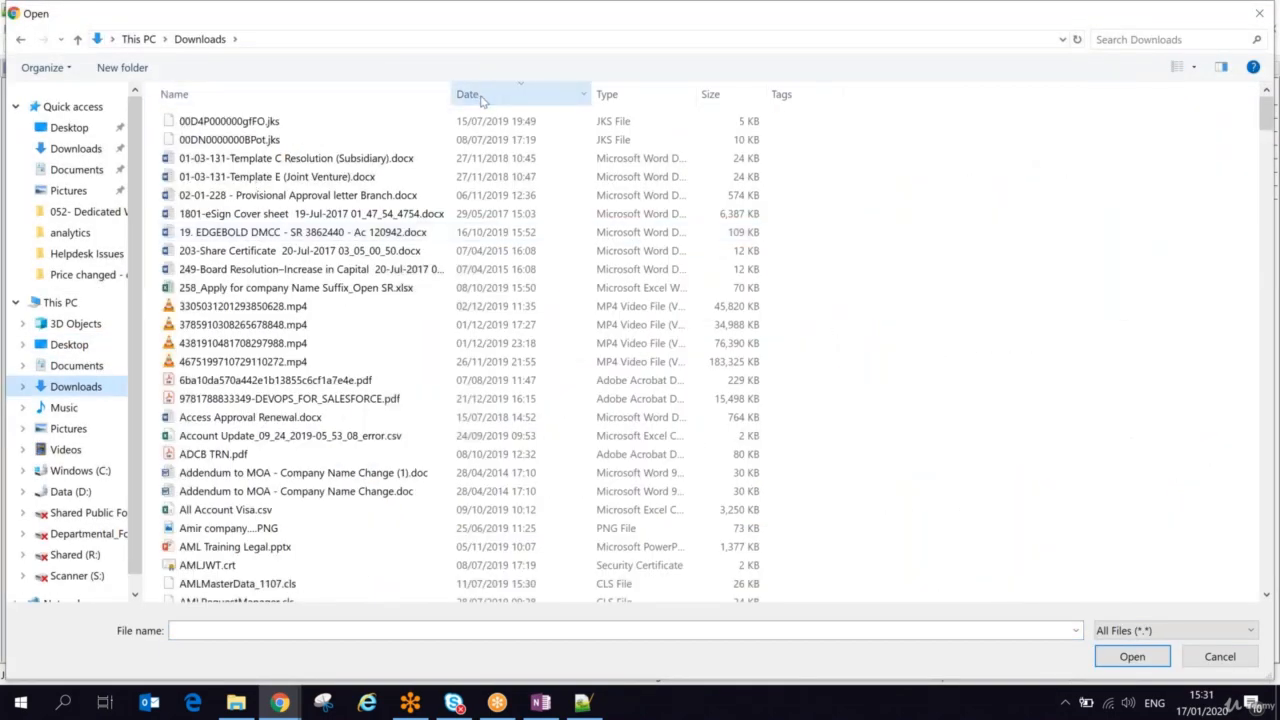
# Select First Open Opportunity.json among the downloaded files and upload it into the dataflow.
pyautogui.click(305, 142)
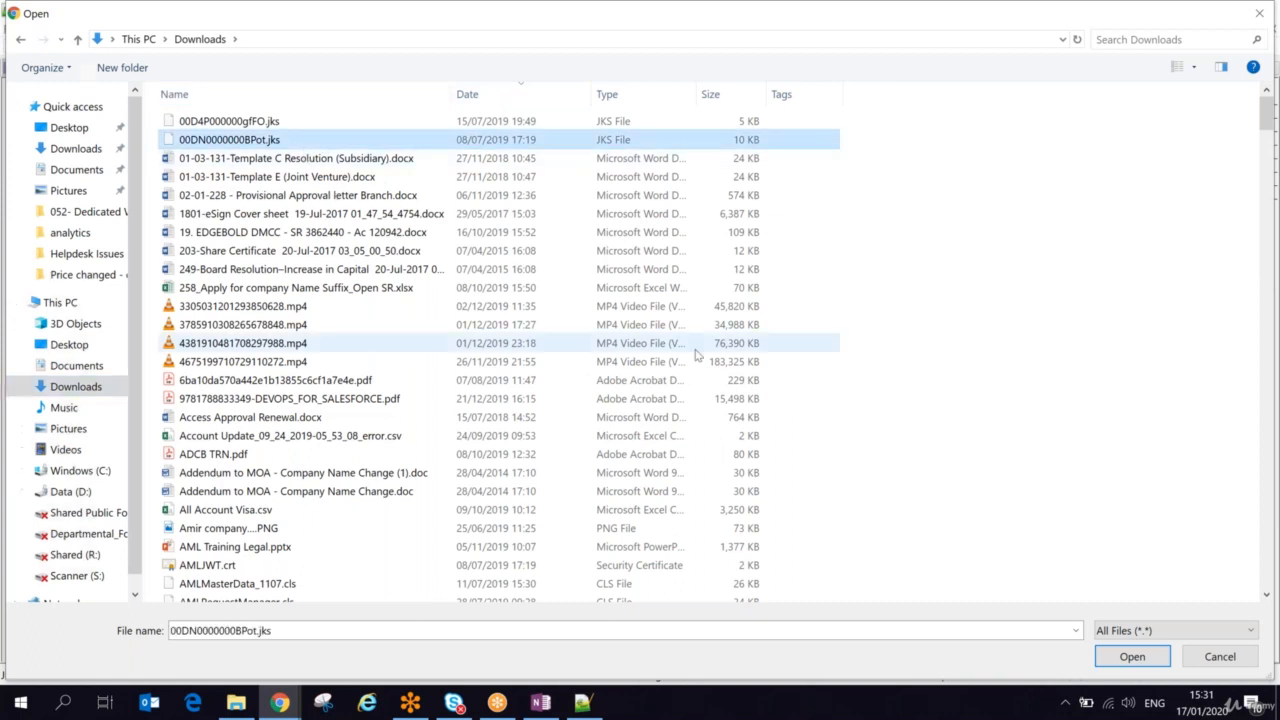
pyautogui.click(313, 416)
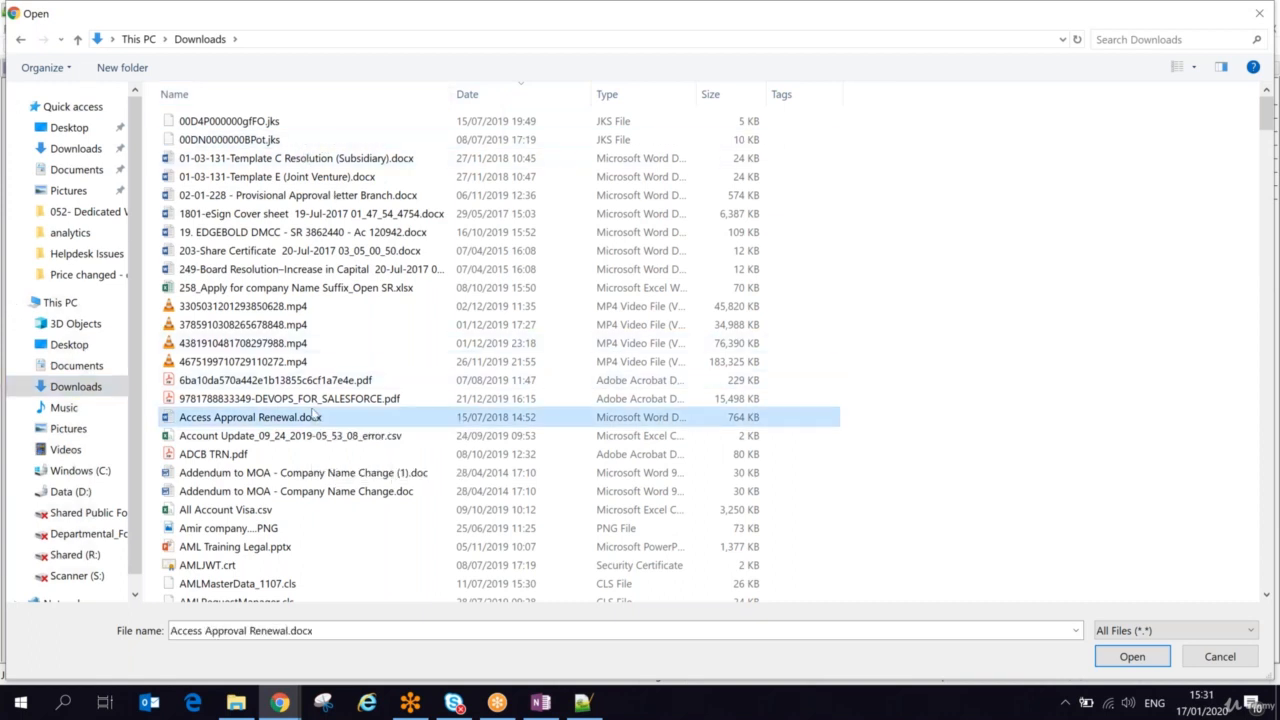
pyautogui.write('al')
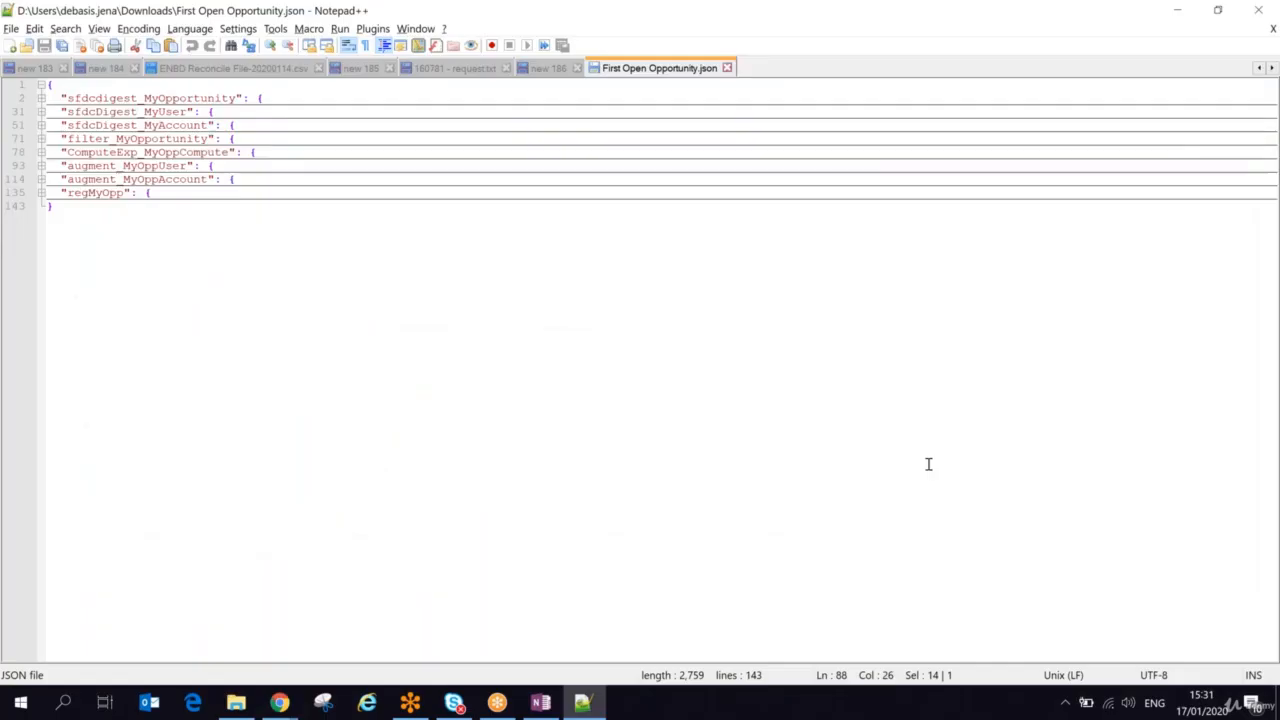
pyautogui.hotkey('alt', 'Tab')
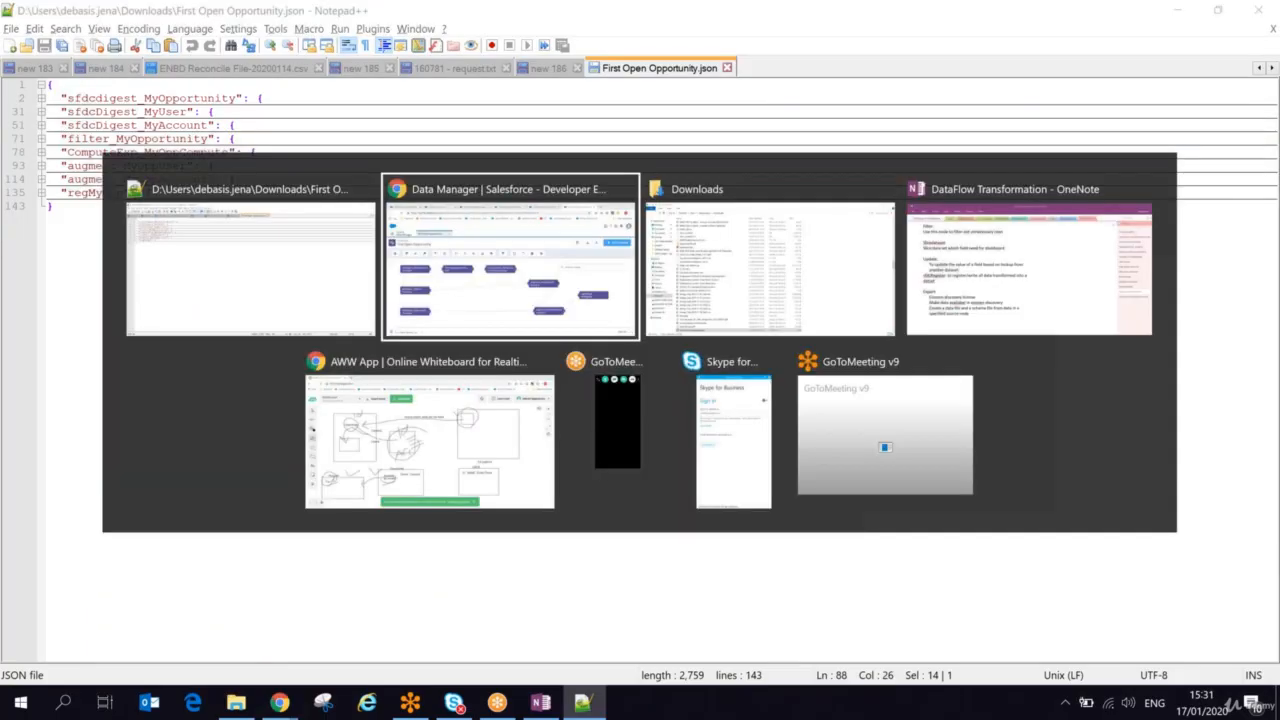
pyautogui.press('f')
pyautogui.click(205, 129)
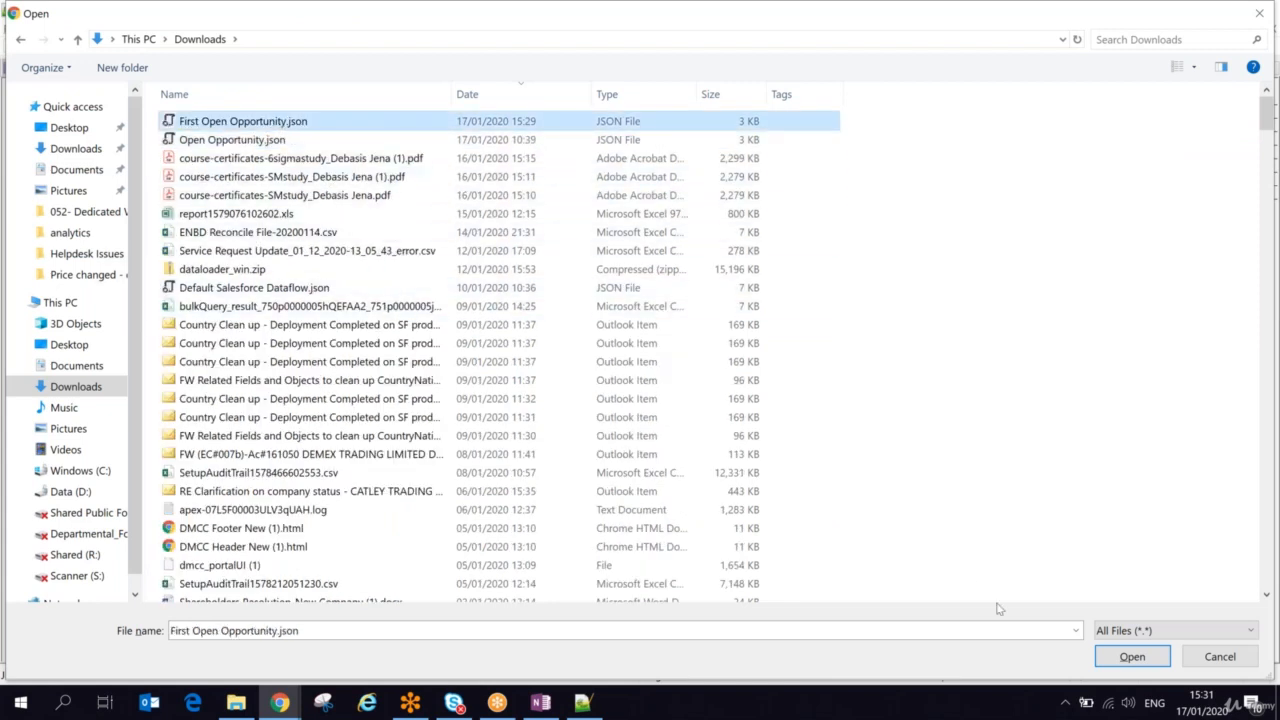
pyautogui.click(1110, 658)
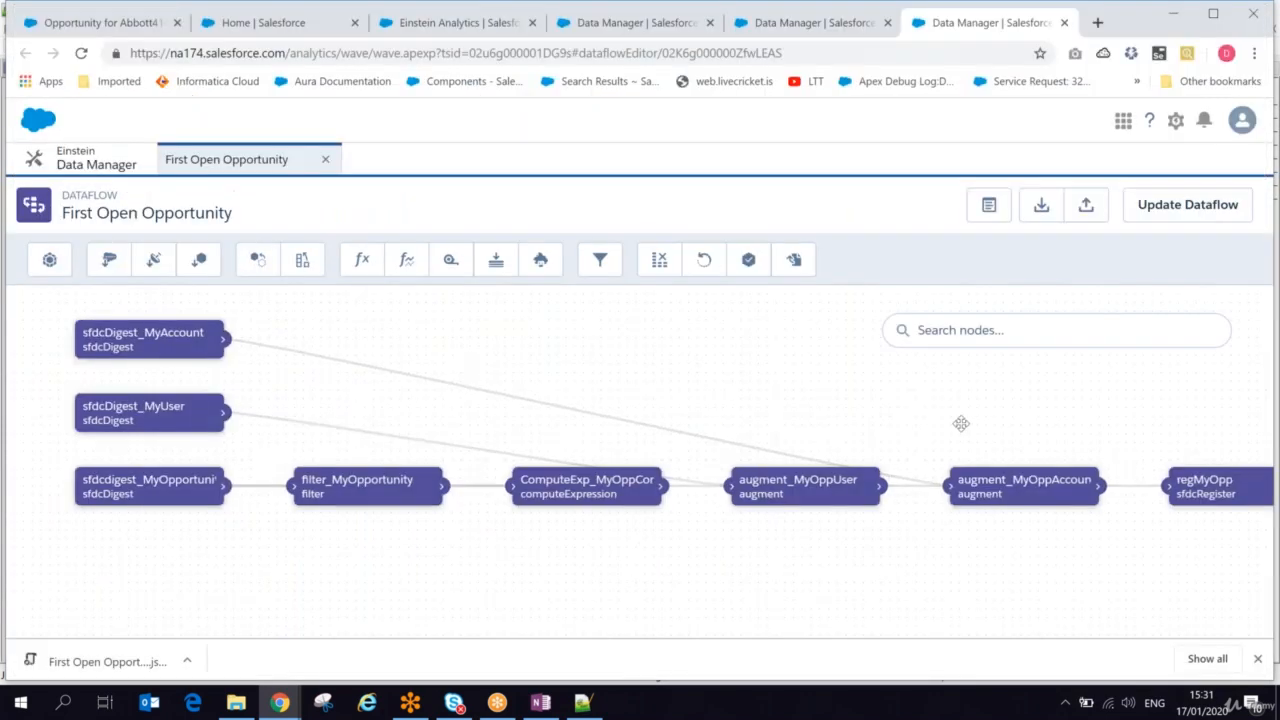
# Update the First Open Opportunity dataflow with the uploaded definition, confirming the overwrite.
pyautogui.moveTo(960, 423); pyautogui.dragTo(903, 438)
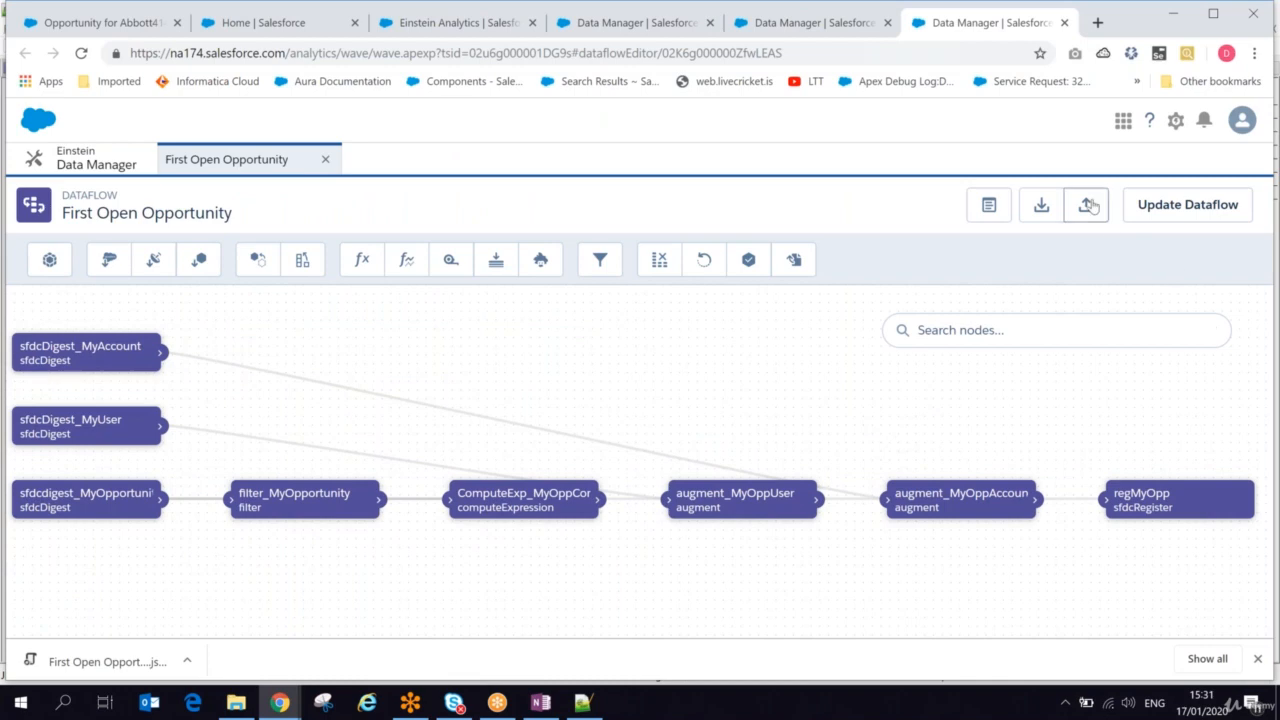
pyautogui.click(1250, 524)
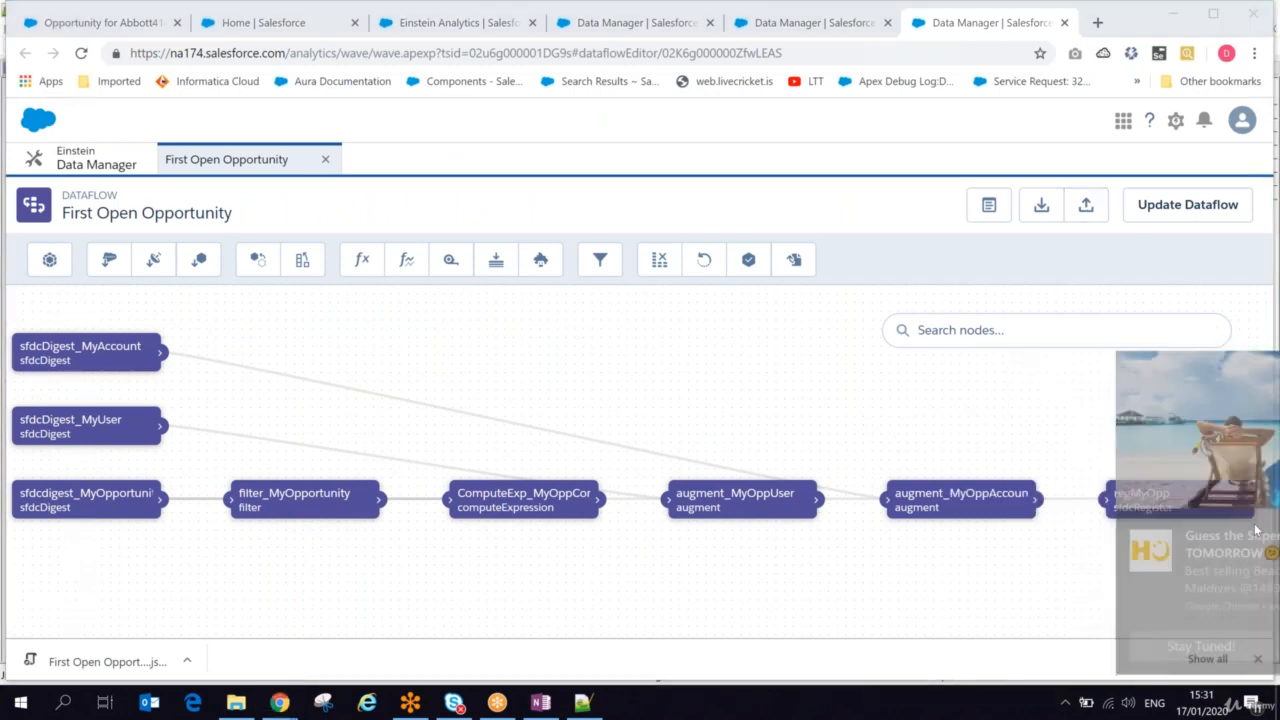
pyautogui.click(1187, 209)
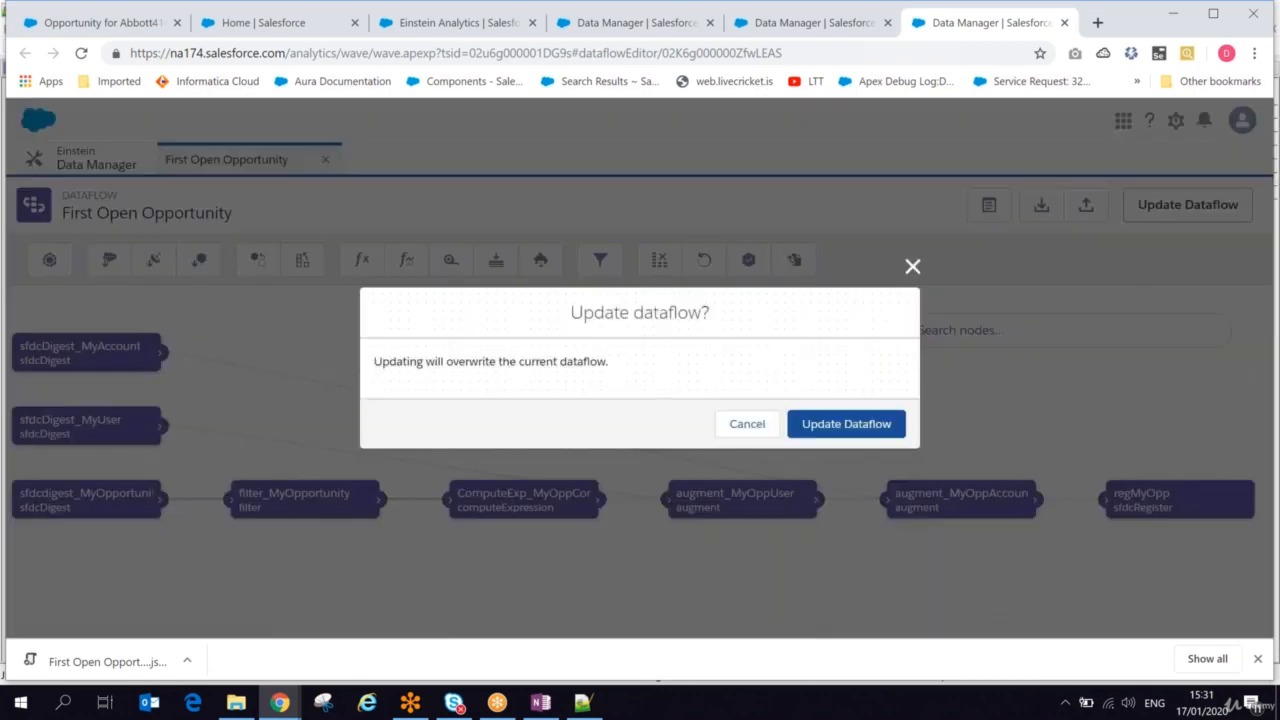
pyautogui.click(846, 424)
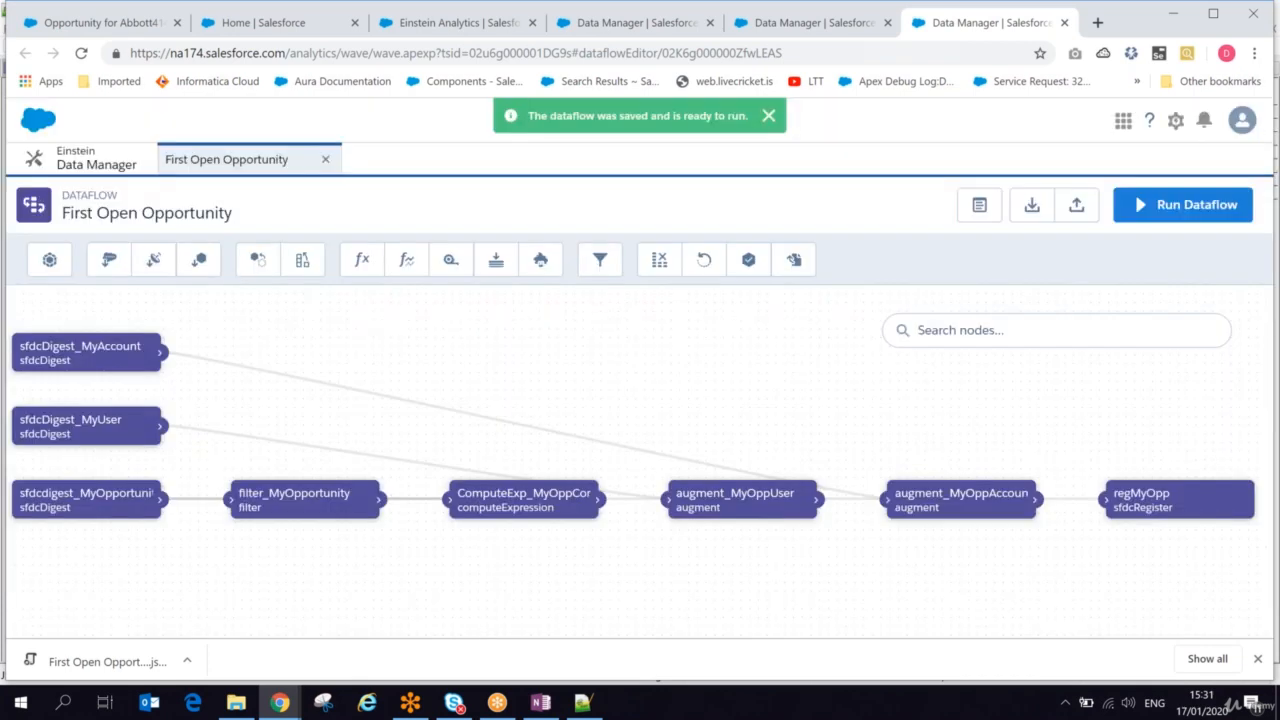